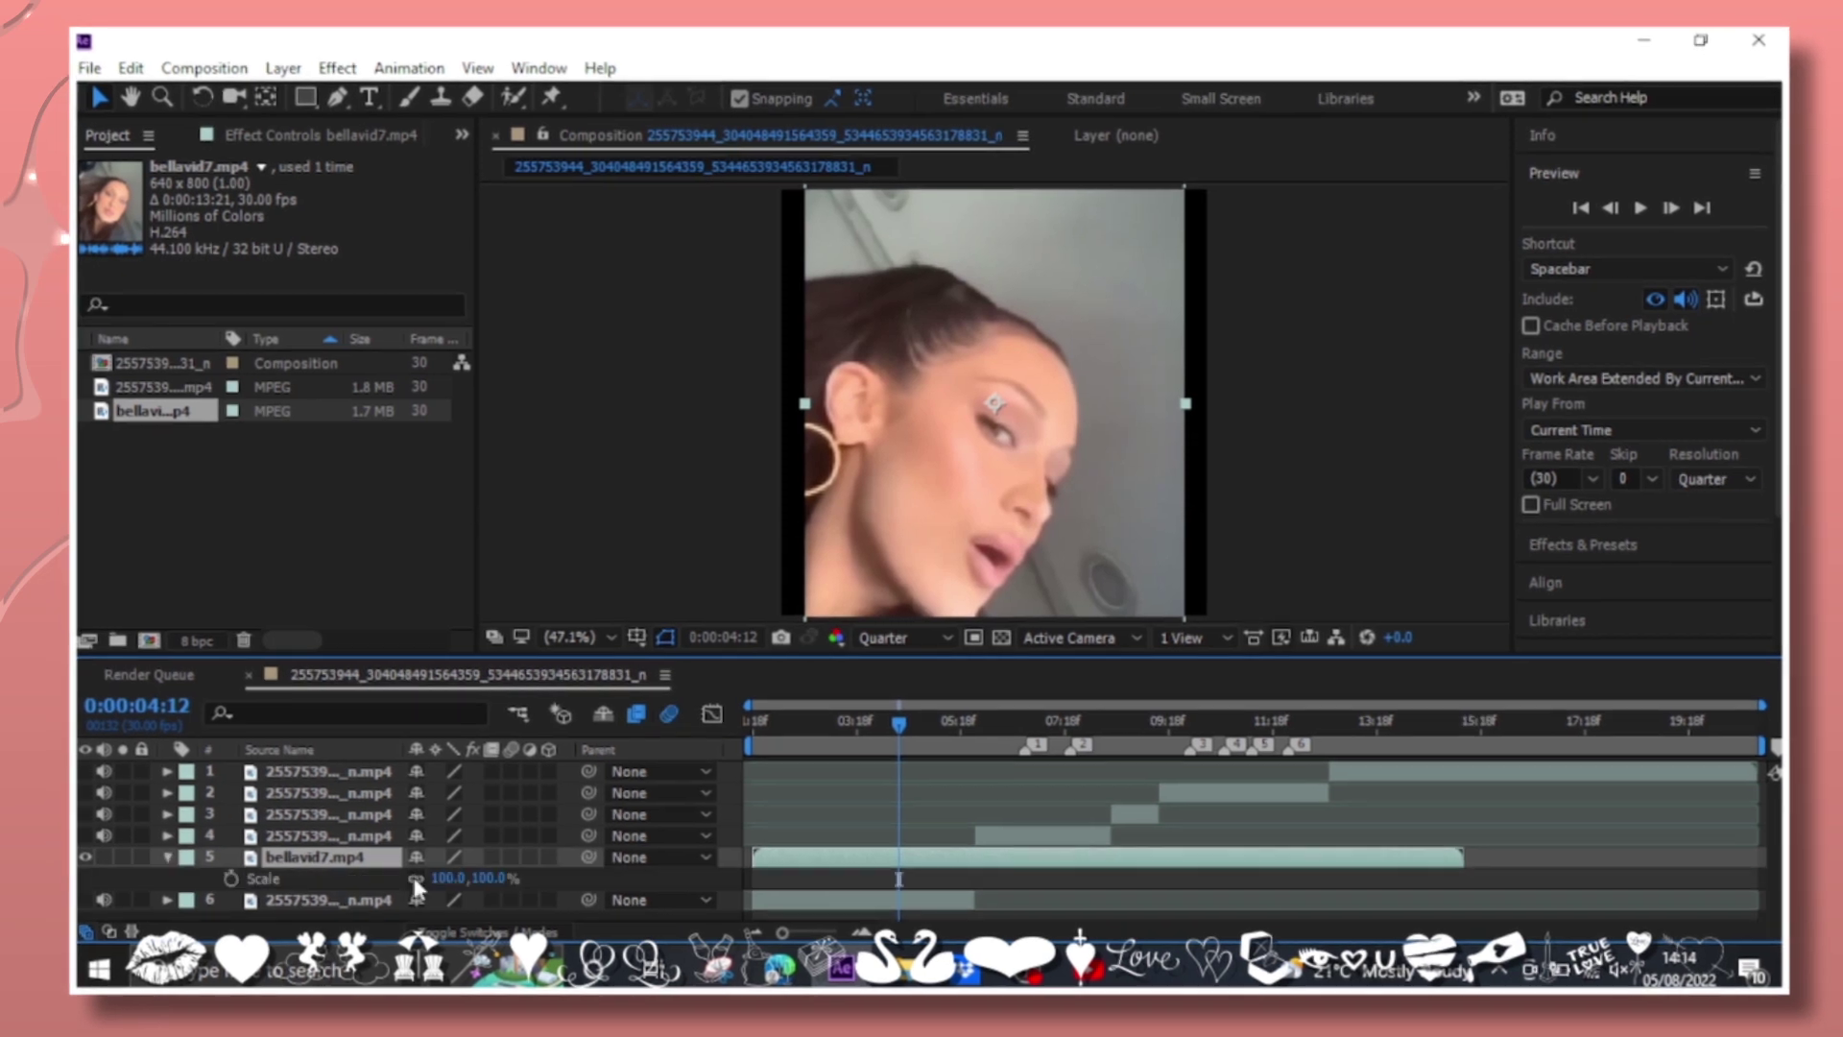
Time-stretch bellavid7.mp4 to a 200 stretch factor and trim its end to meet the next clip.
{"action": "left_click", "coordinate": [365, 853]}
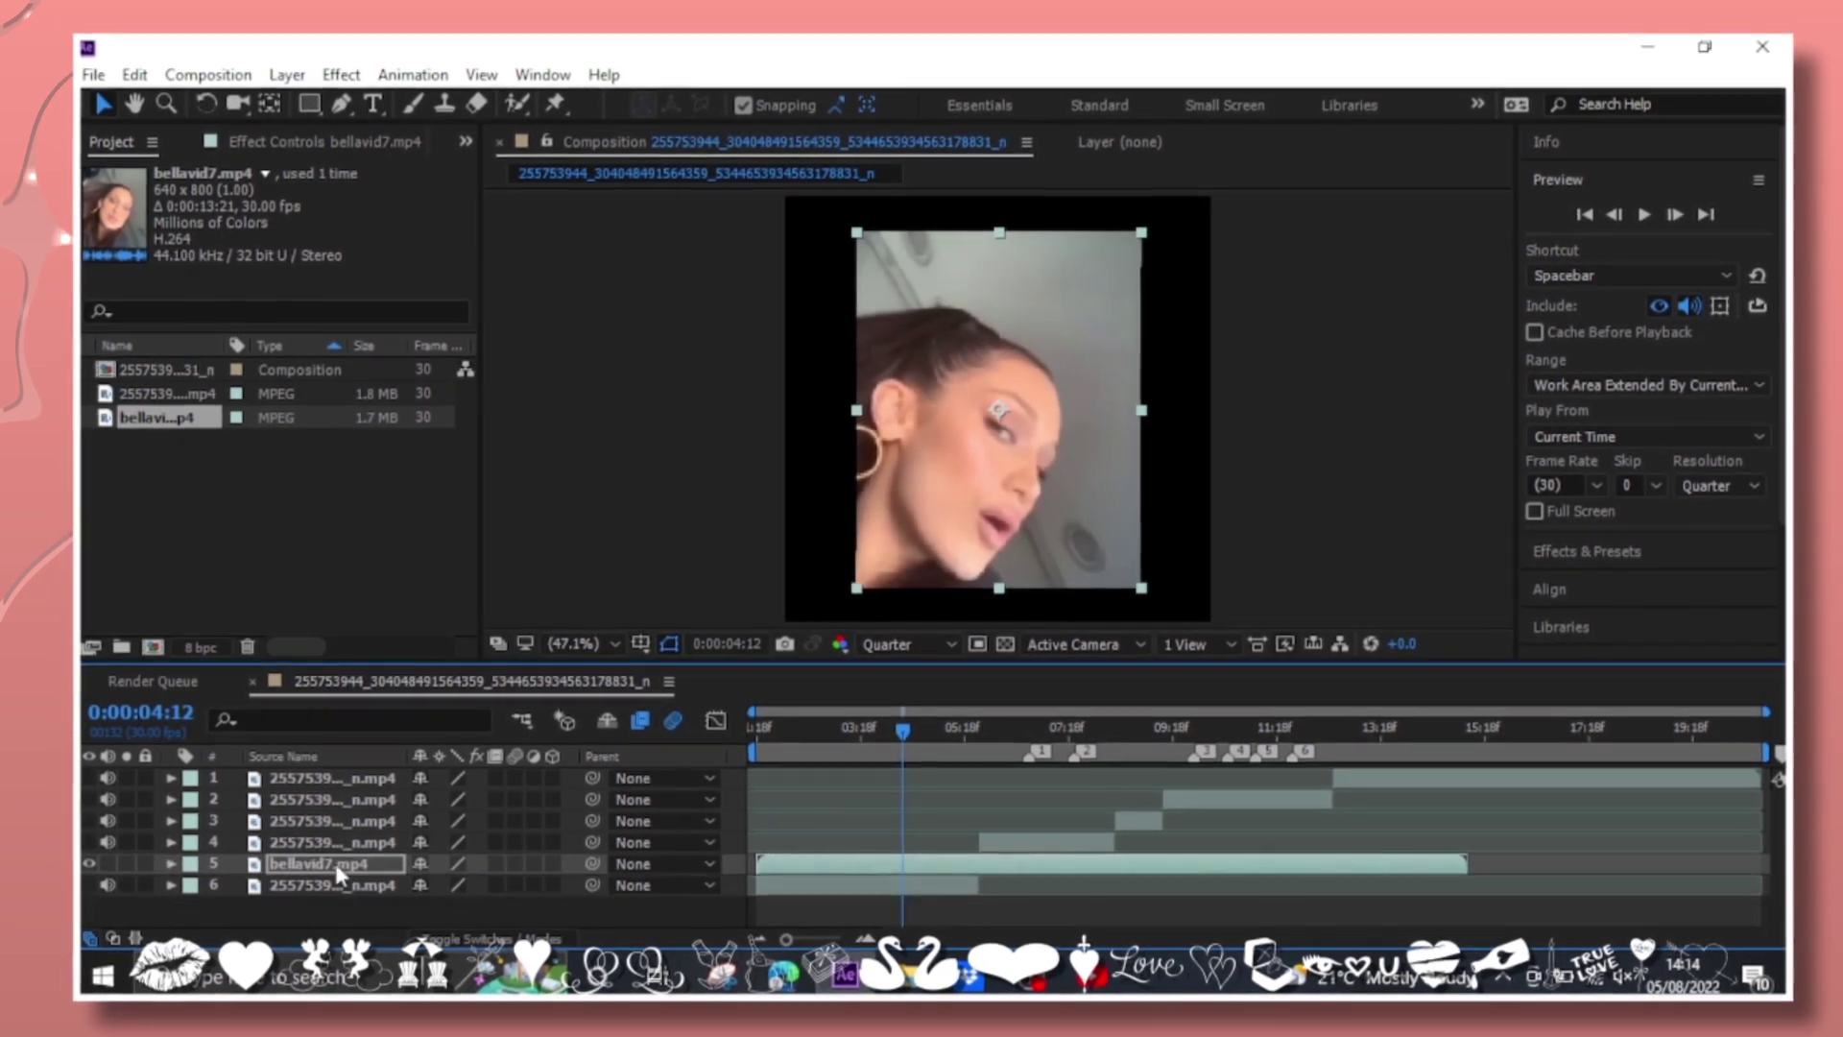
{"action": "right_click", "coordinate": [364, 852]}
{"action": "left_click", "coordinate": [770, 247]}
{"action": "type", "text": "200"}
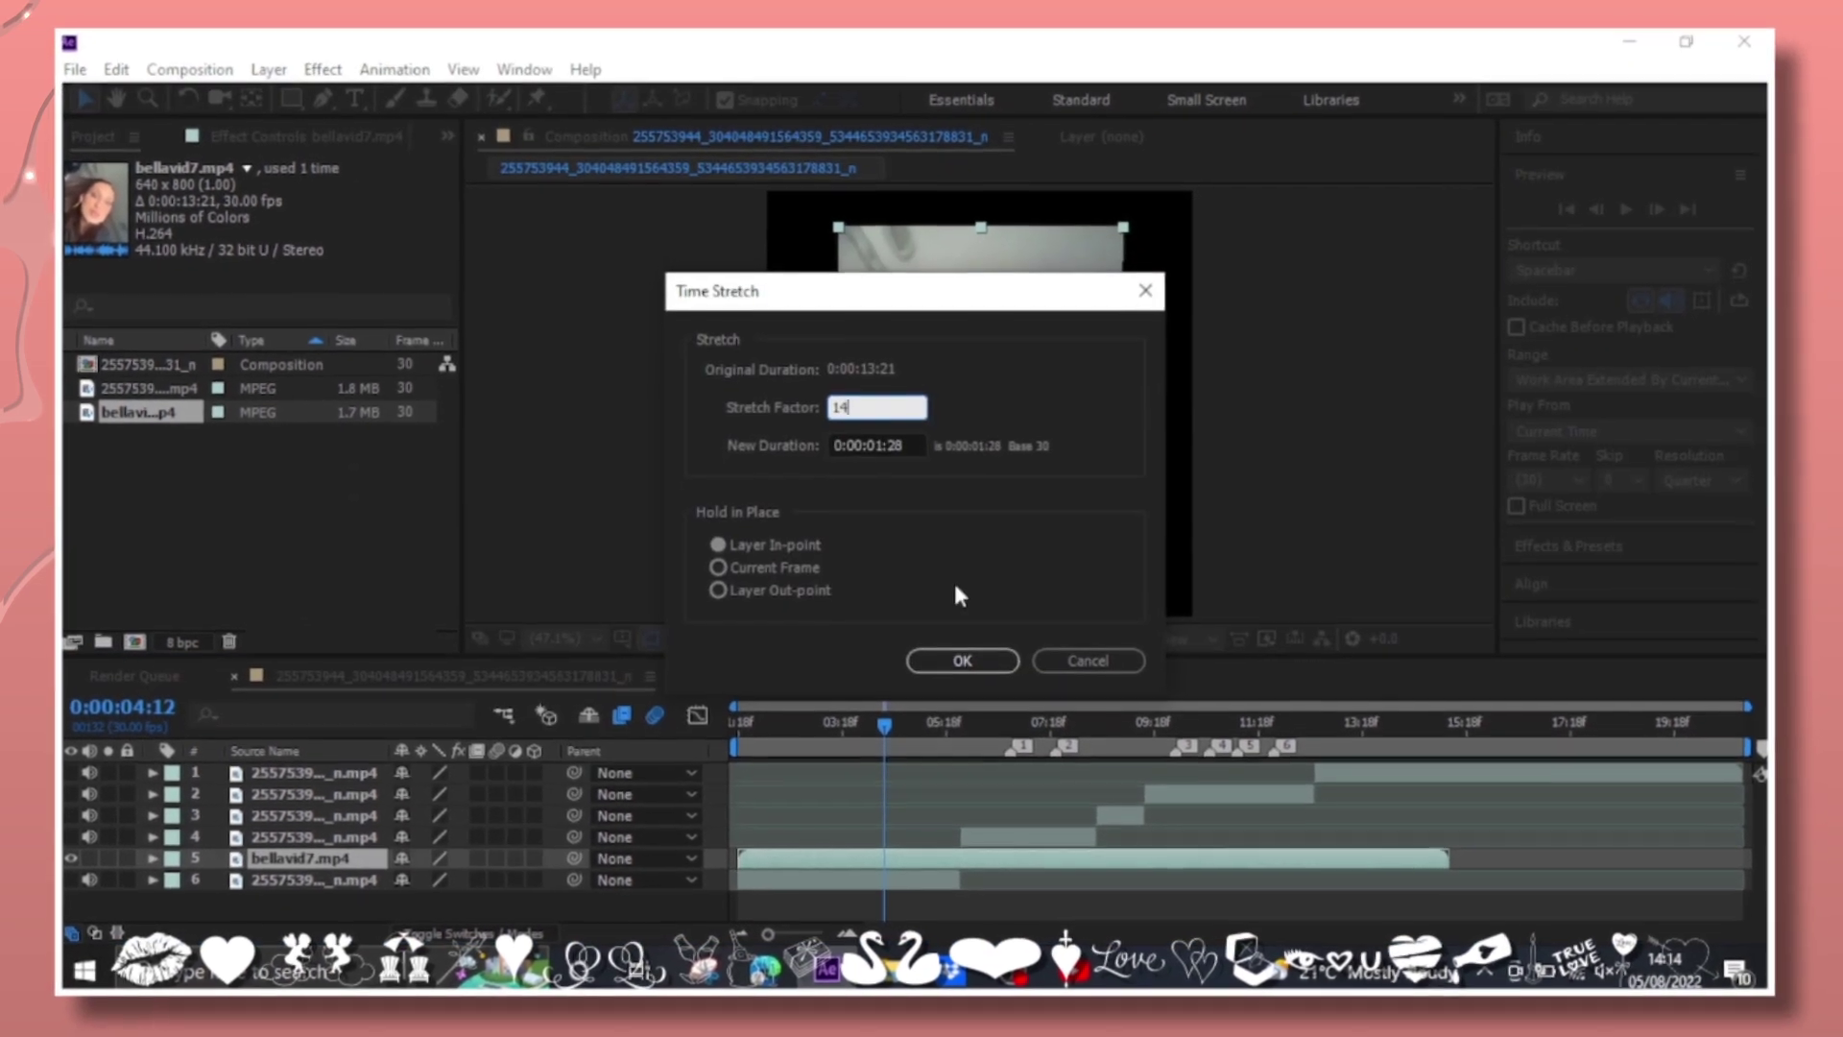
{"action": "left_click", "coordinate": [957, 662]}
{"action": "mouse_move", "coordinate": [918, 730]}
{"action": "left_mouse_down"}
{"action": "mouse_move", "coordinate": [860, 758]}
{"action": "mouse_move", "coordinate": [858, 736]}
{"action": "left_mouse_up"}
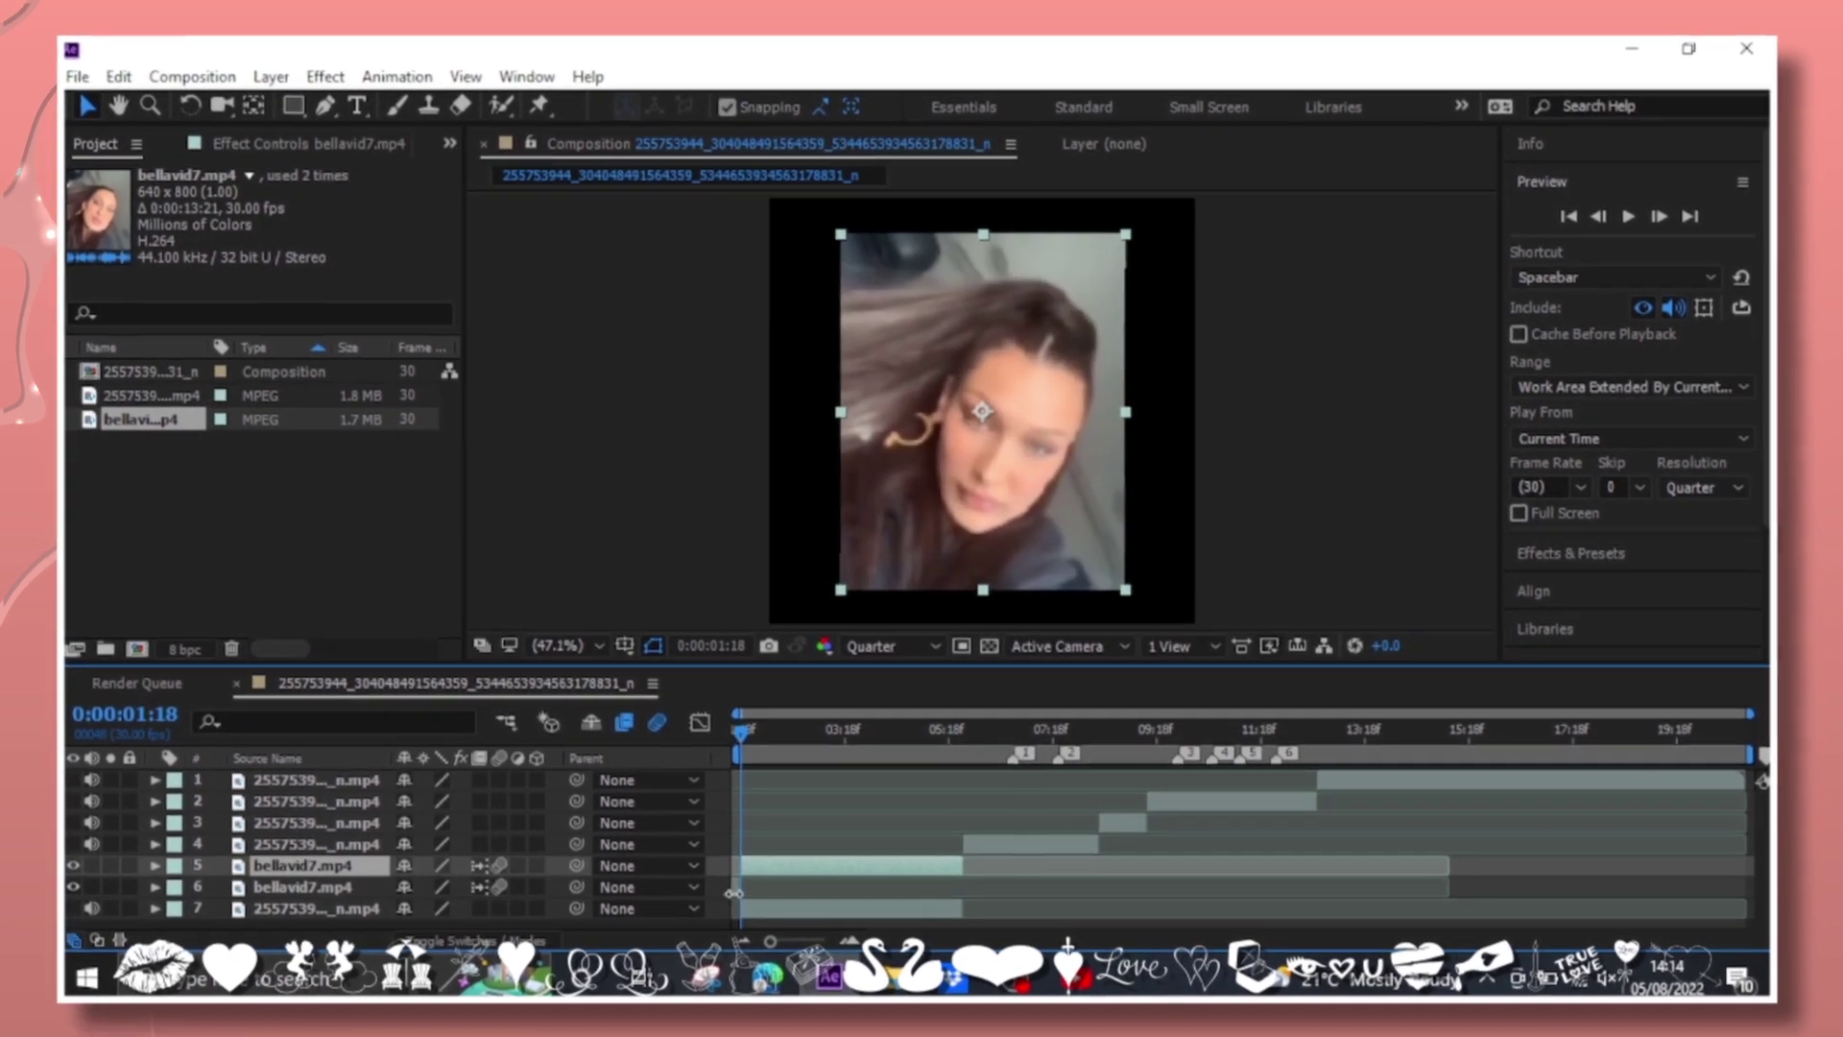
Pre-compose the bellavid7.mp4 layer into a new precomp.
{"action": "key", "text": "ctrl+shift+c"}
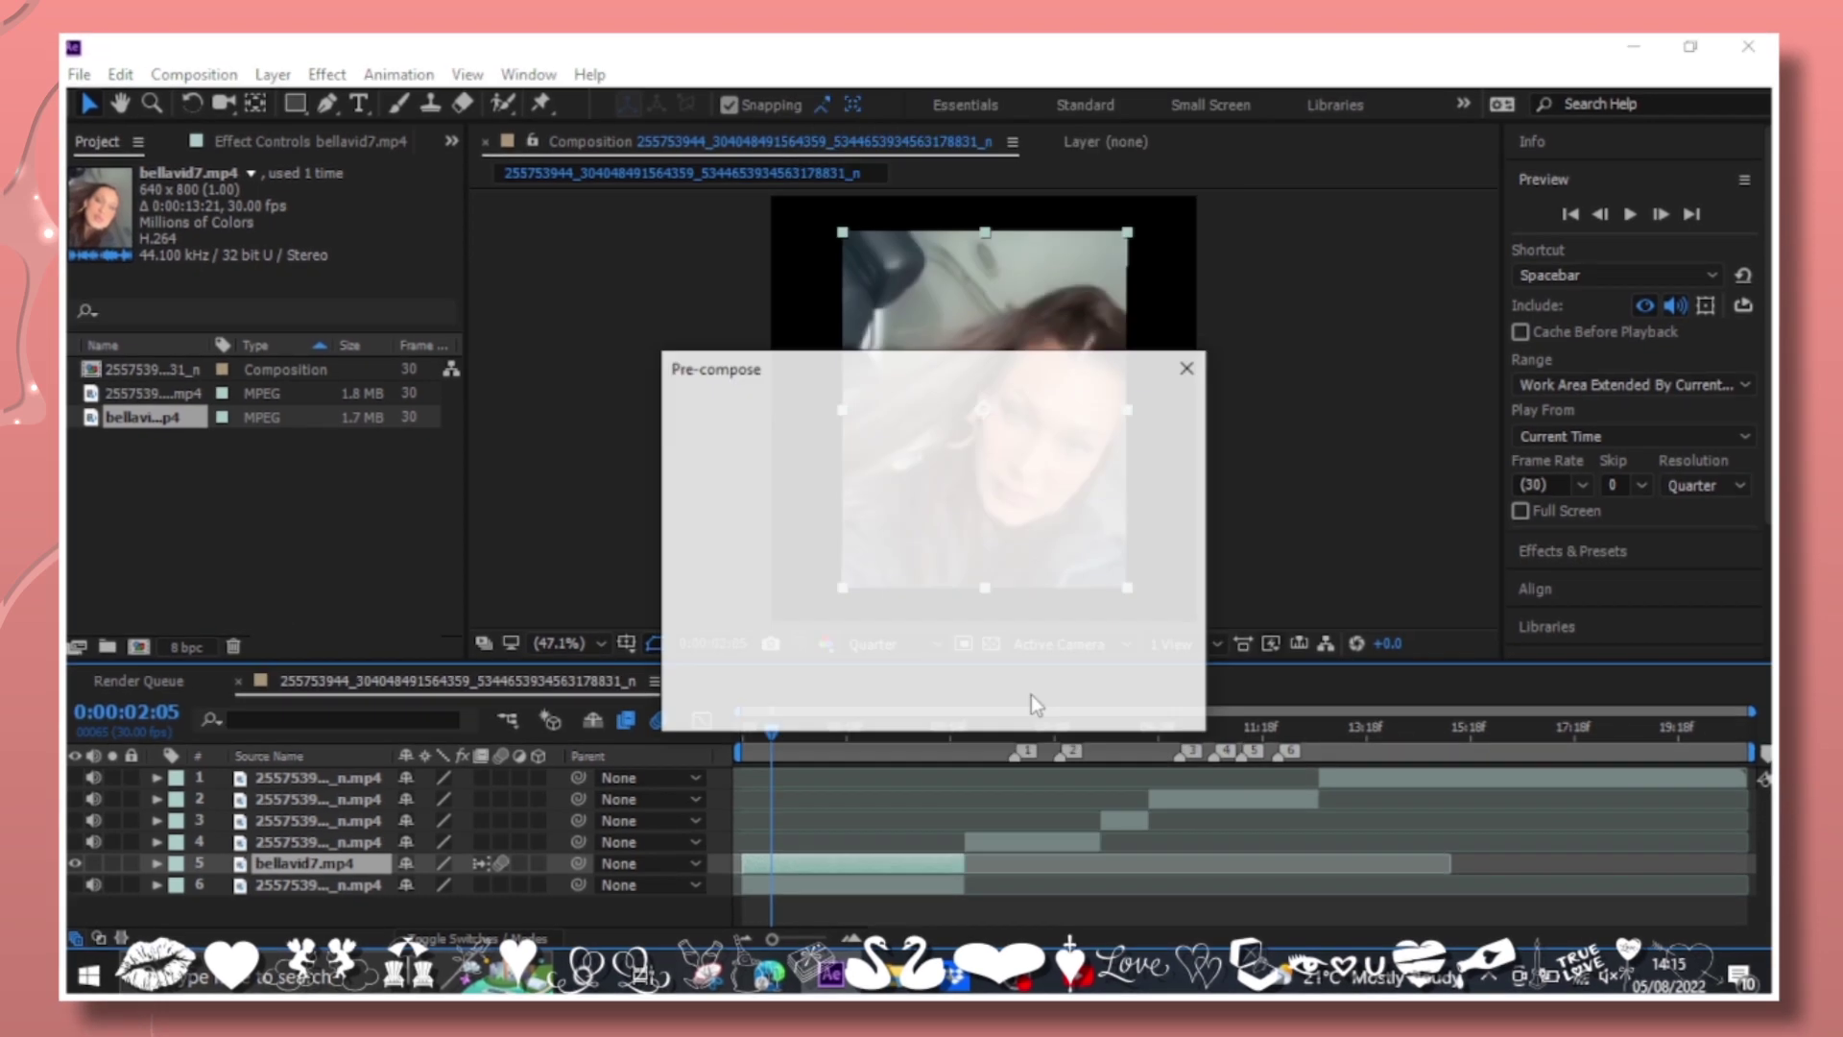
{"action": "key", "text": "Return"}
{"action": "left_click", "coordinate": [758, 725]}
Keyframe an eased Scale pop on the precomp, sharpening its curve in the Graph Editor.
{"action": "key", "text": "Home"}
{"action": "left_click", "coordinate": [317, 872]}
{"action": "key", "text": "s"}
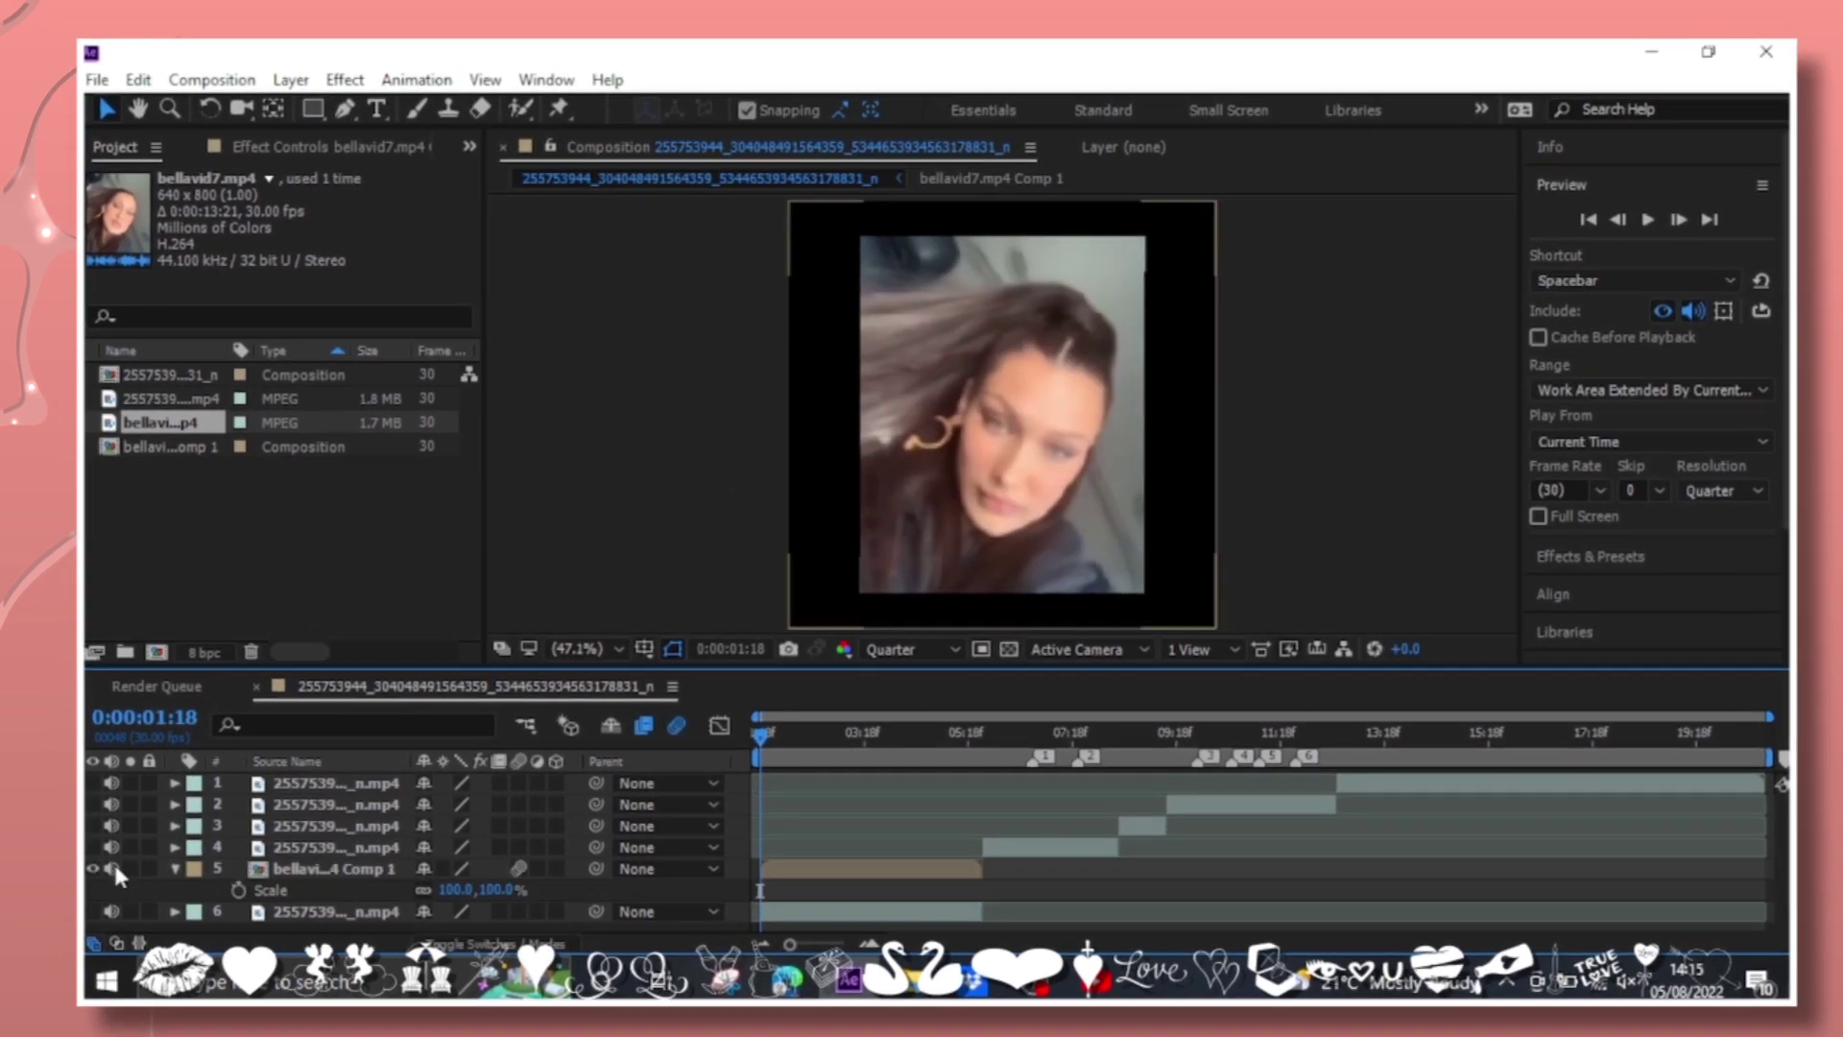
{"action": "left_click", "coordinate": [230, 894]}
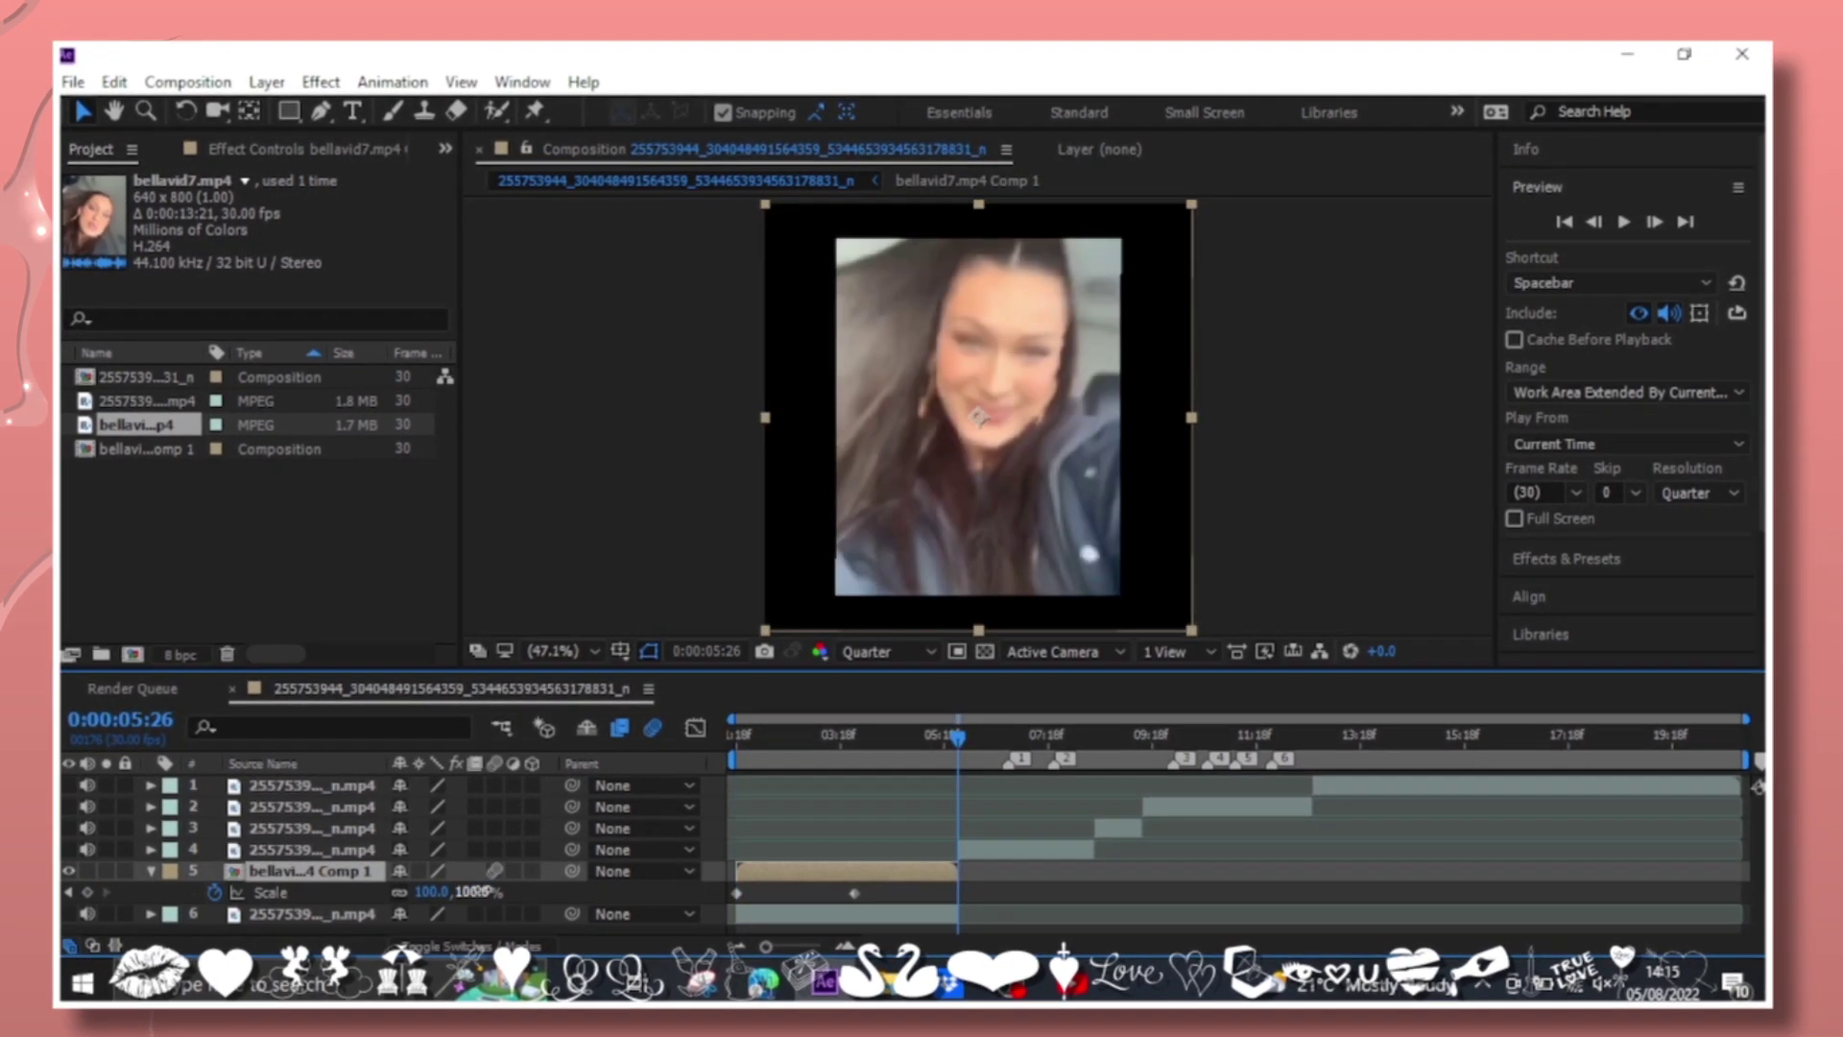
{"action": "key", "text": "F9"}
{"action": "key", "text": "shift+F3"}
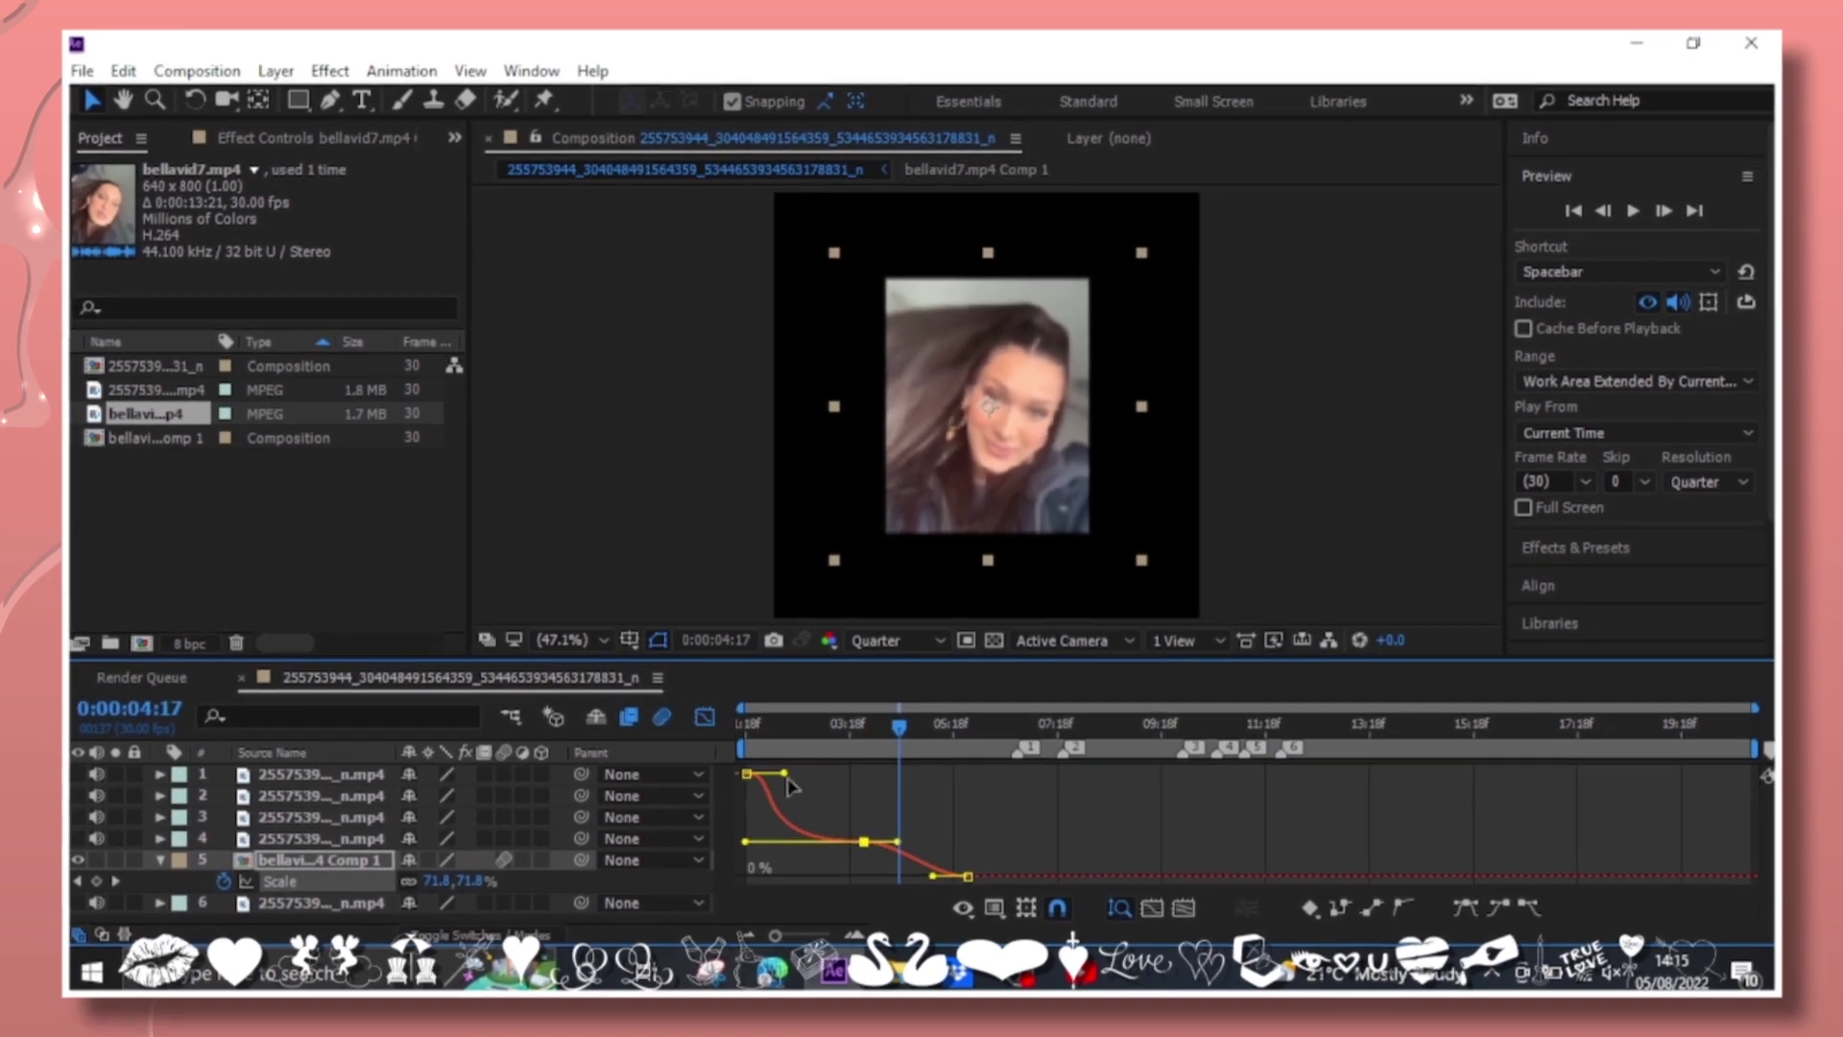
{"action": "left_click_drag", "start_coordinate": [897, 842], "coordinate": [952, 842]}
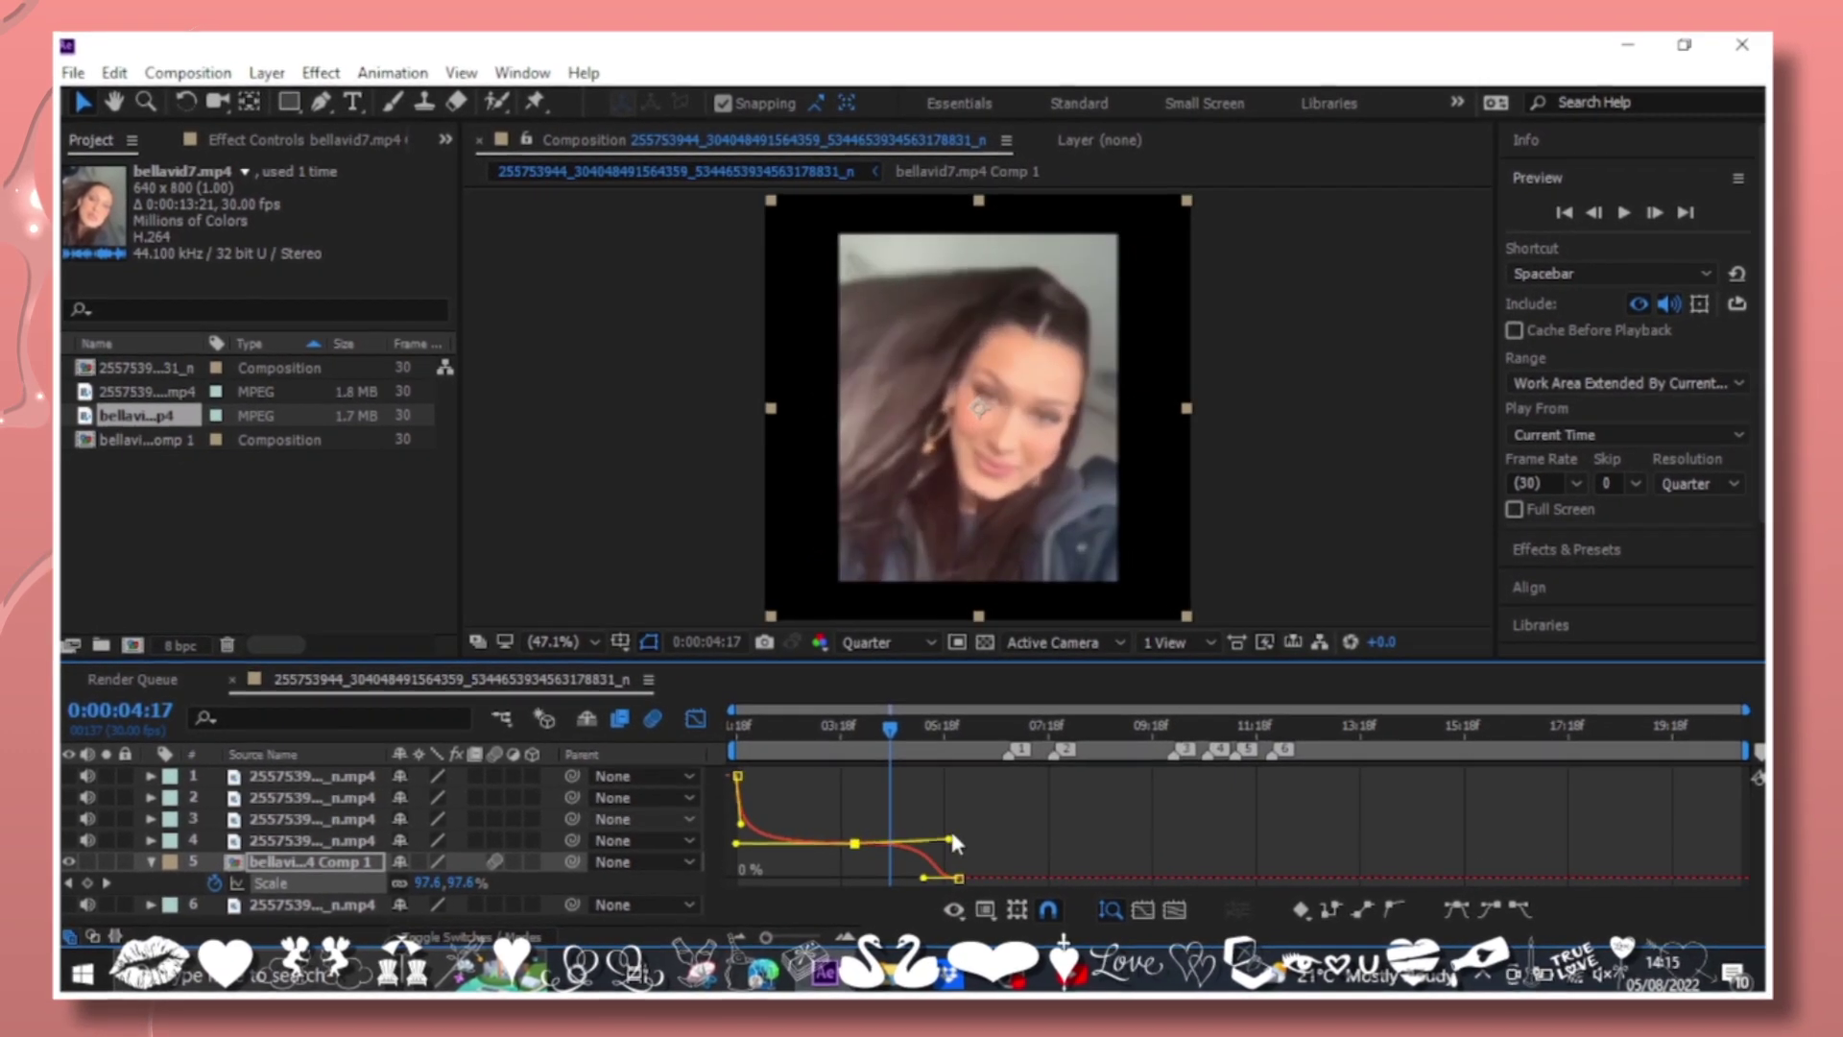
{"action": "left_click", "coordinate": [706, 719]}
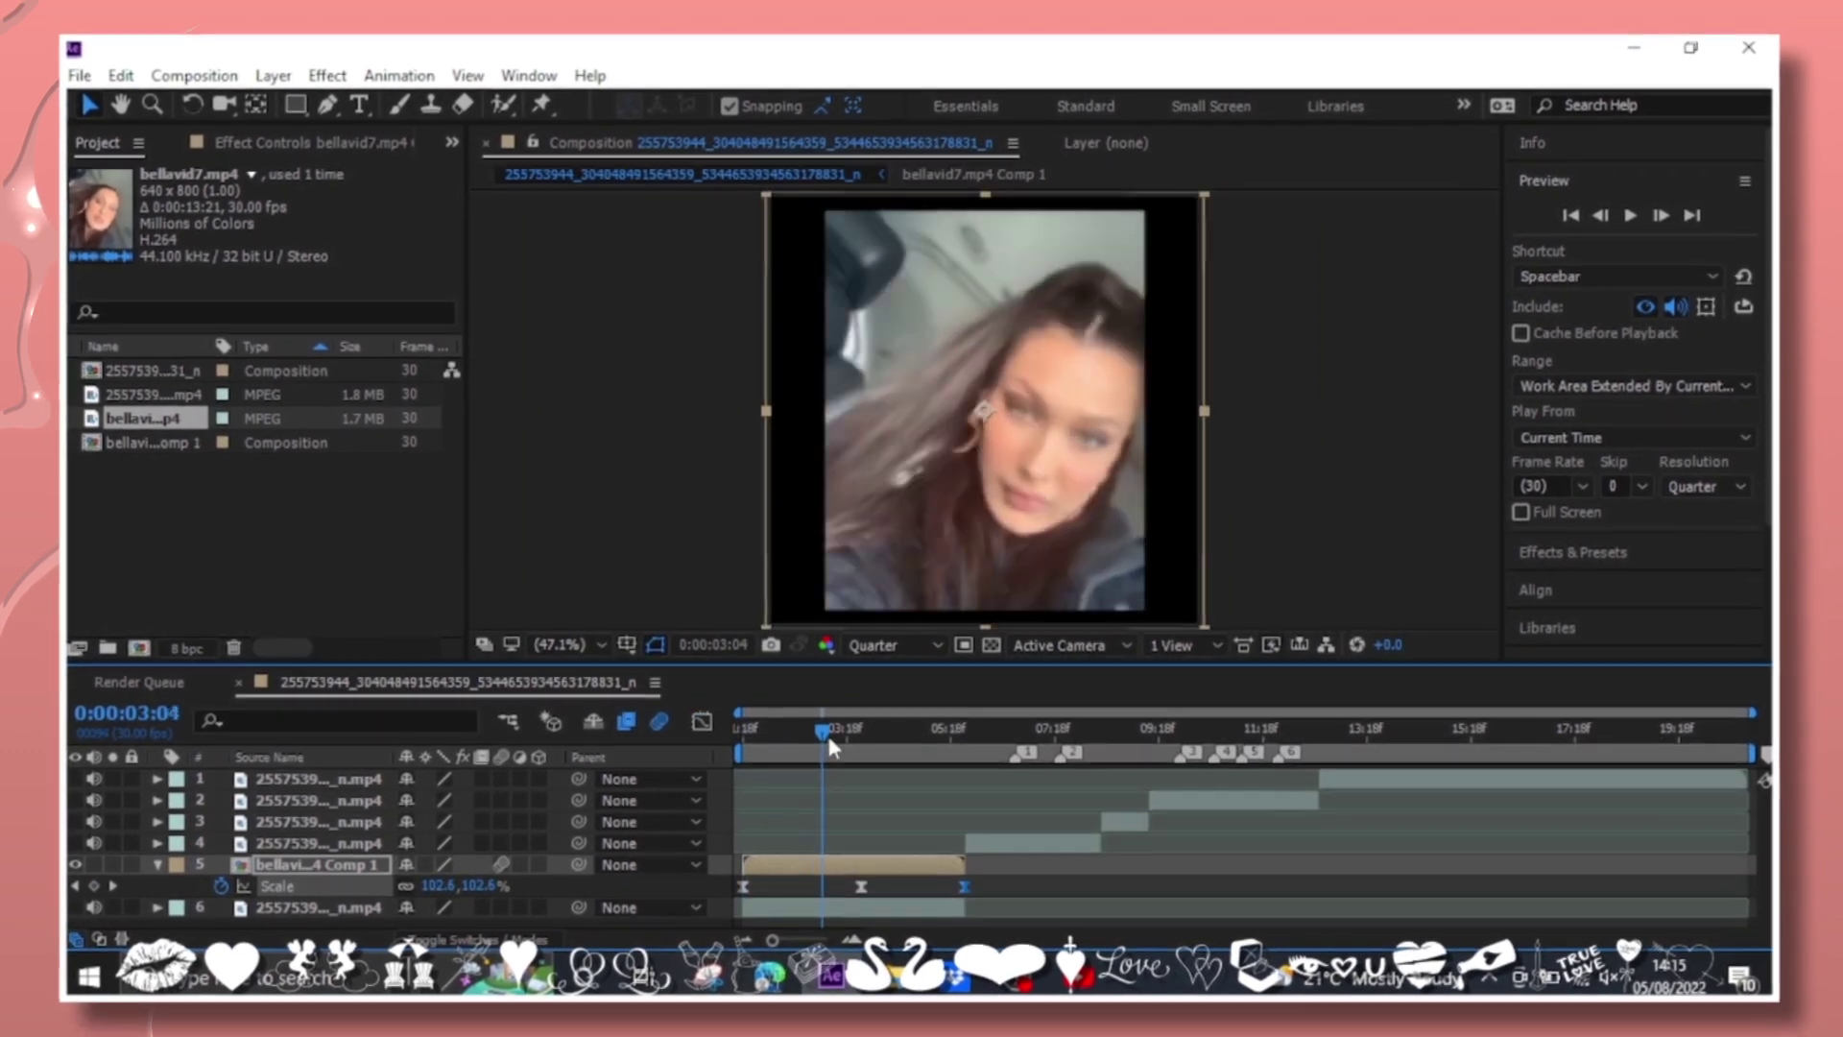
{"action": "left_click_drag", "start_coordinate": [823, 727], "coordinate": [884, 726]}
{"action": "left_click", "coordinate": [79, 892]}
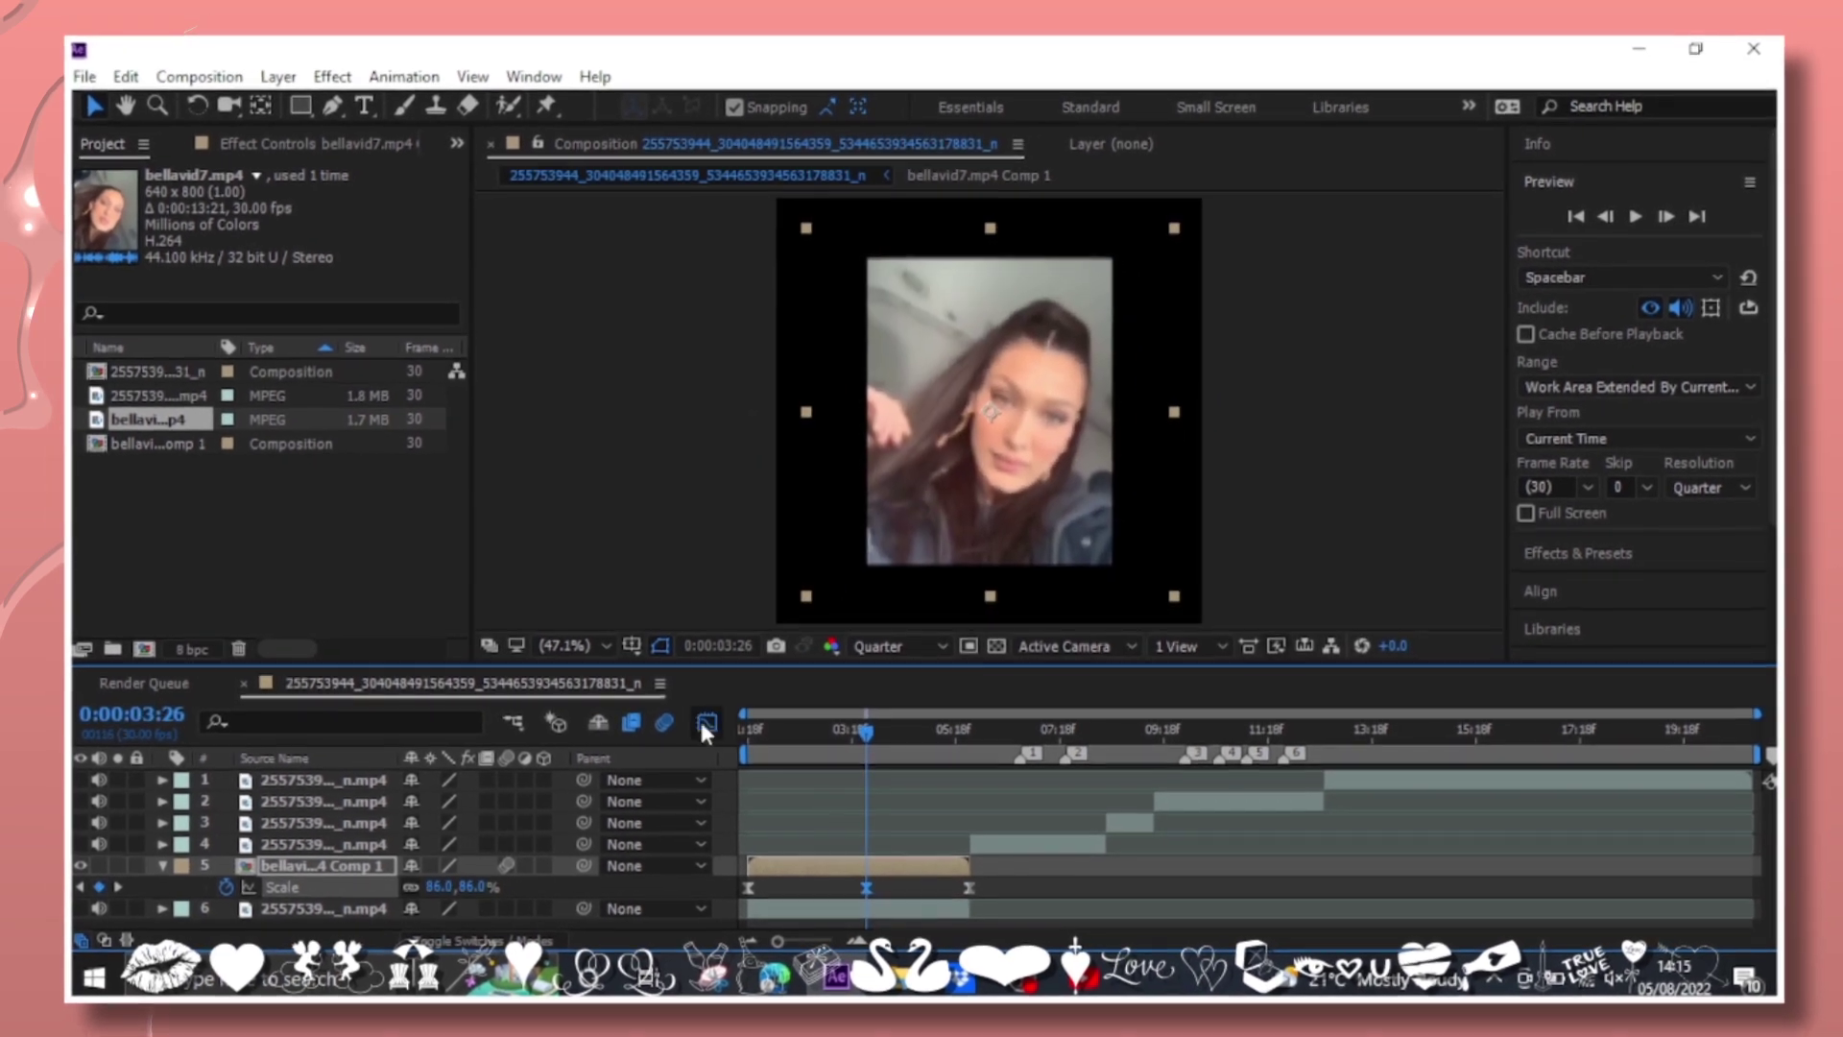
Apply the Wiggle - position preset to the video precomp.
{"action": "left_click", "coordinate": [1575, 550]}
{"action": "left_click", "coordinate": [1632, 249]}
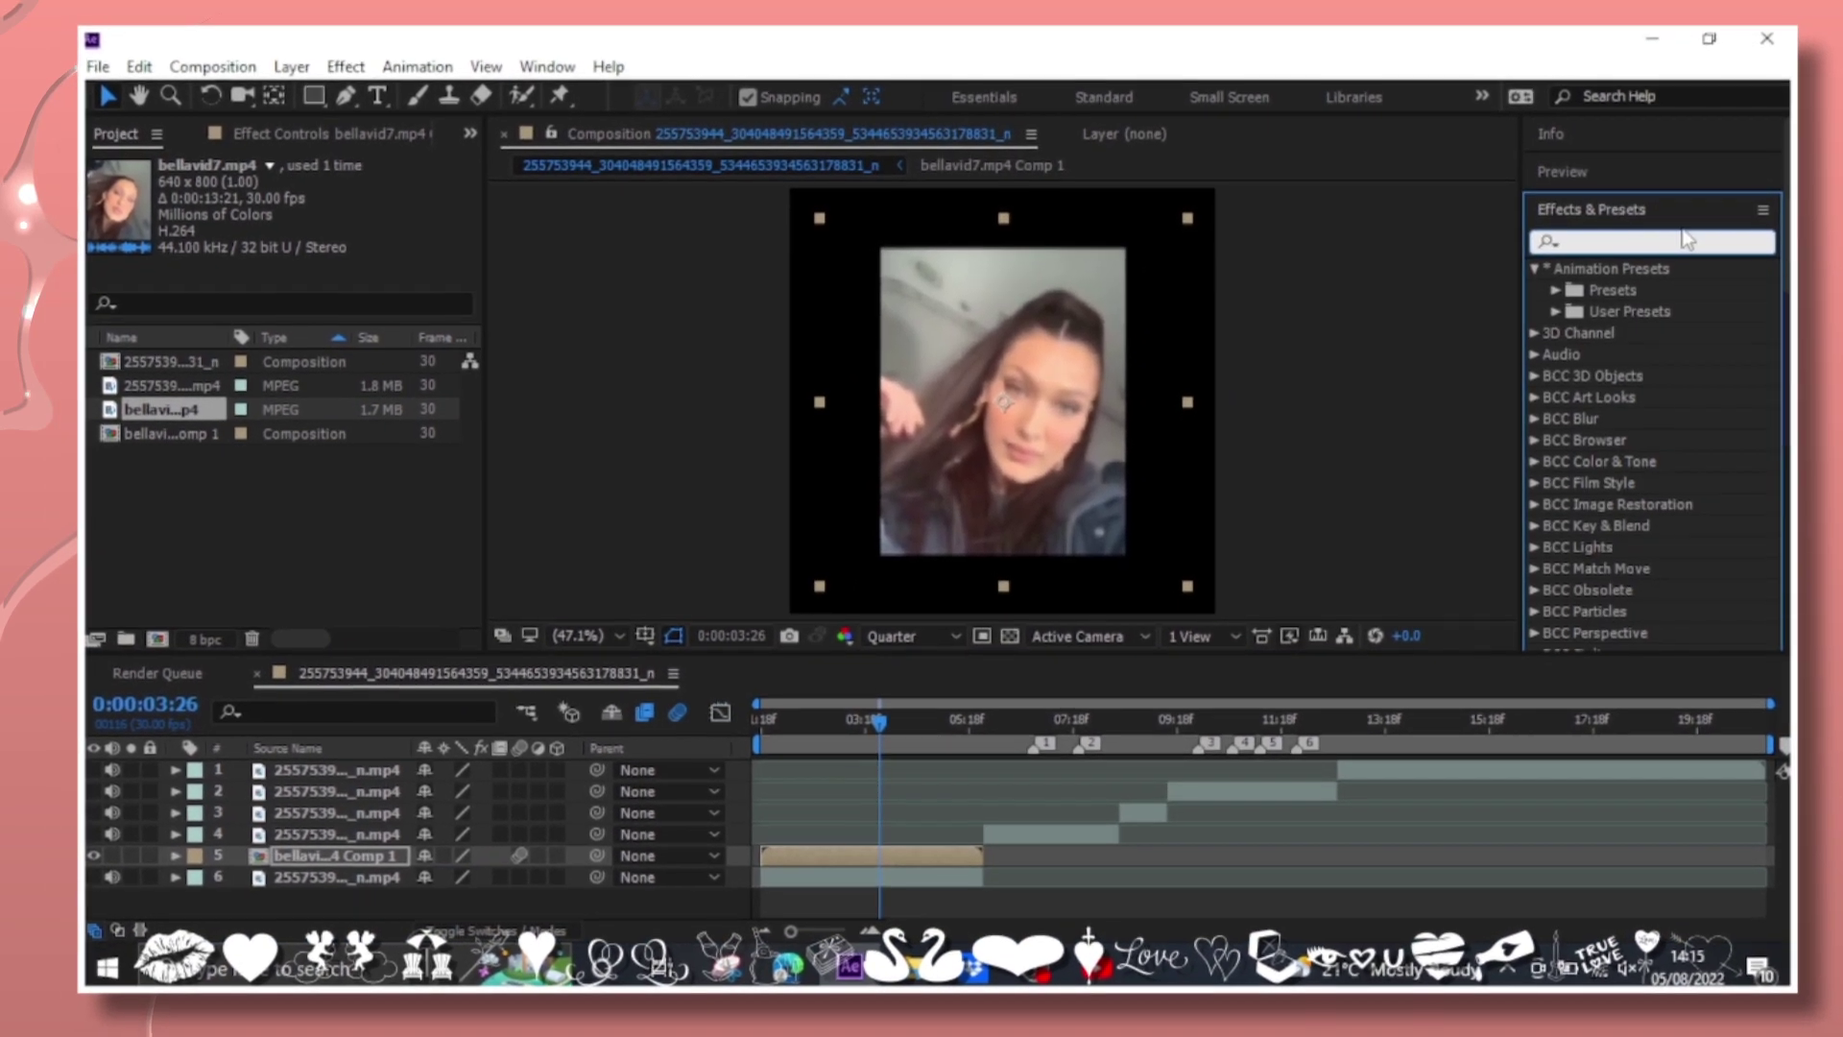
{"action": "type", "text": "wiggle"}
{"action": "mouse_move", "coordinate": [1671, 362]}
{"action": "left_mouse_down"}
{"action": "mouse_move", "coordinate": [796, 851]}
{"action": "mouse_move", "coordinate": [801, 866]}
{"action": "left_mouse_up"}
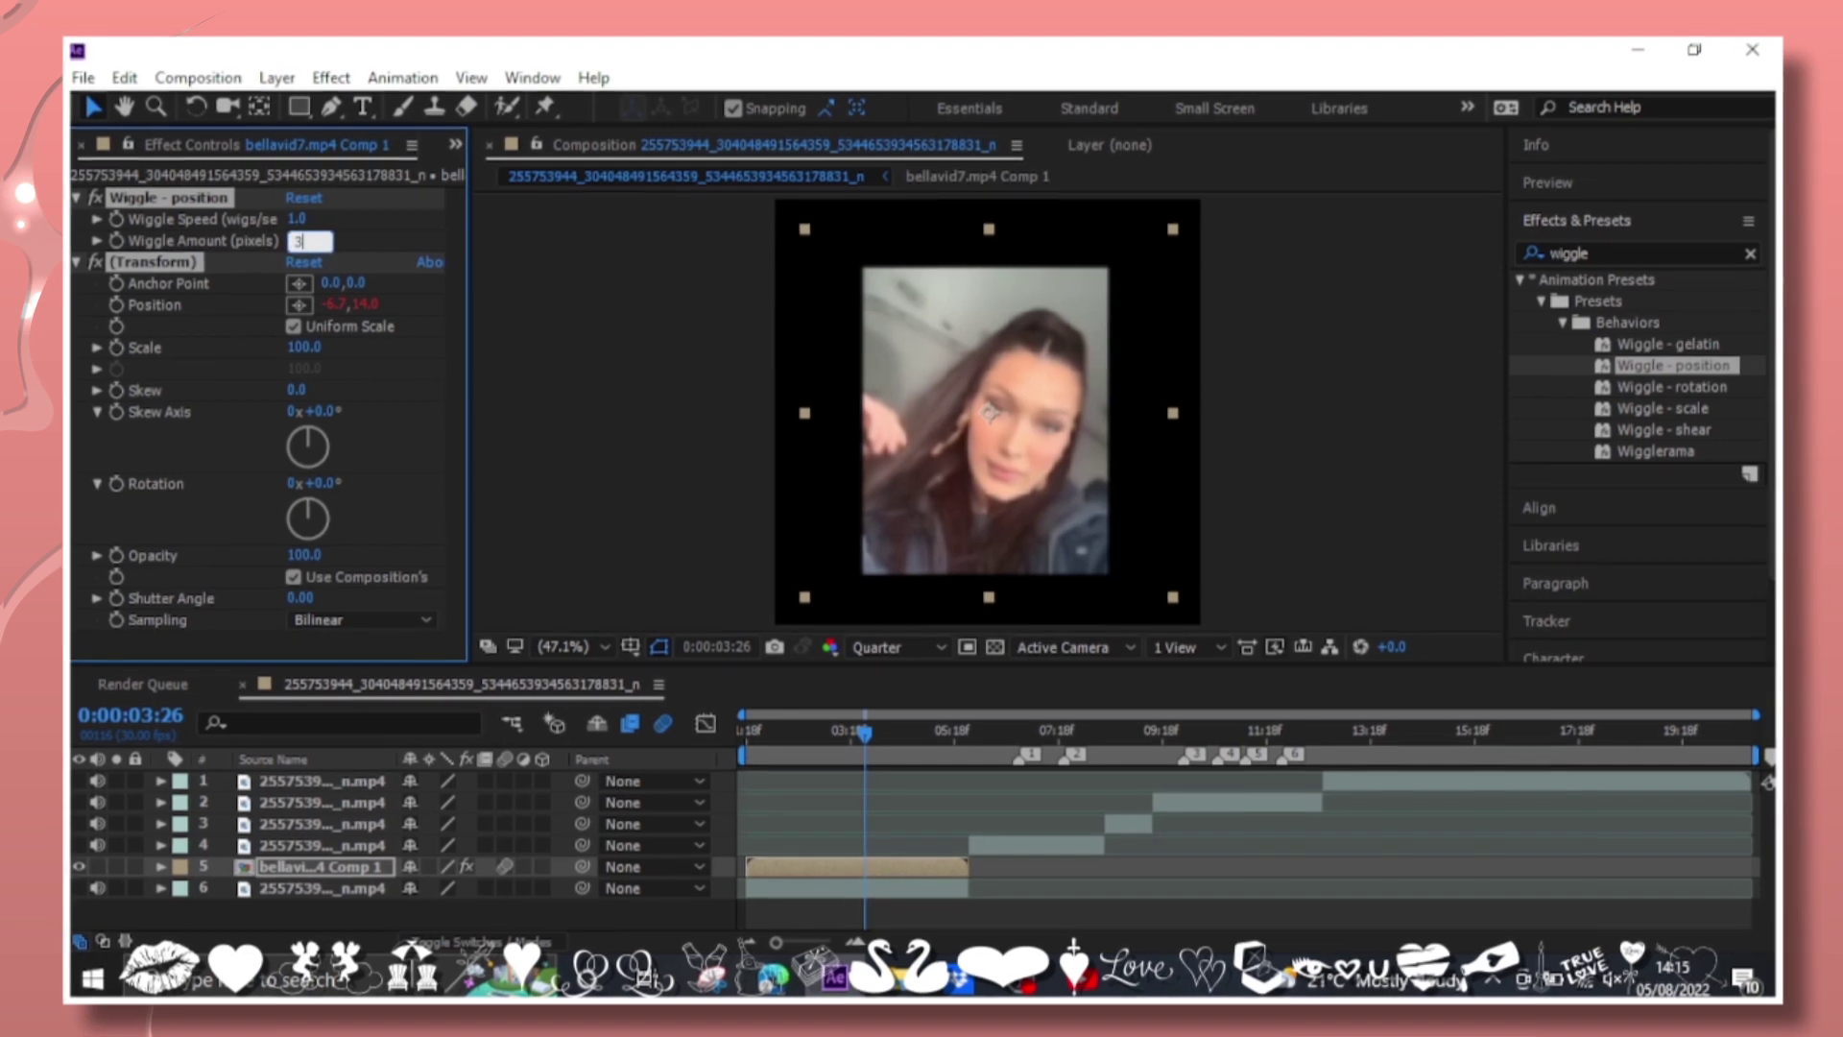
Add the bella 112 photo where the next clip starts and set preview resolution to Third.
{"action": "left_click", "coordinate": [936, 733]}
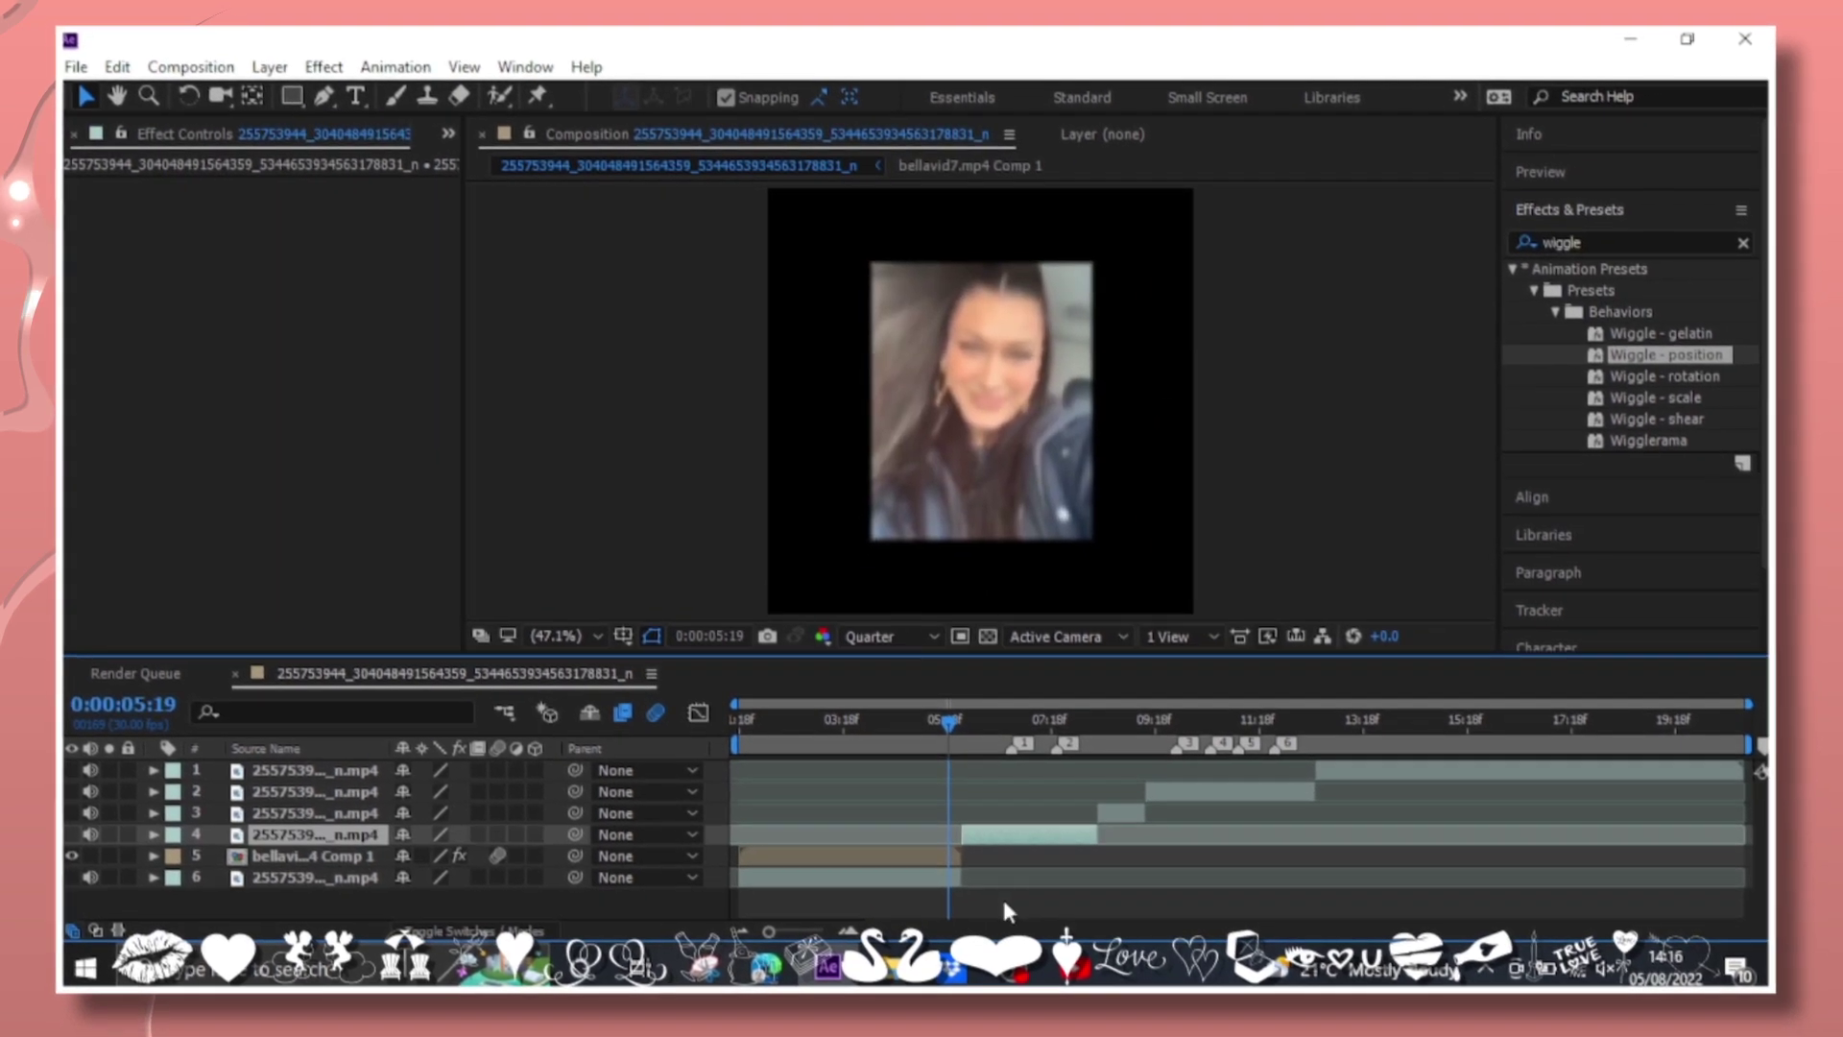
{"action": "left_click", "coordinate": [950, 981]}
{"action": "left_click", "coordinate": [844, 844]}
{"action": "left_click", "coordinate": [1025, 499]}
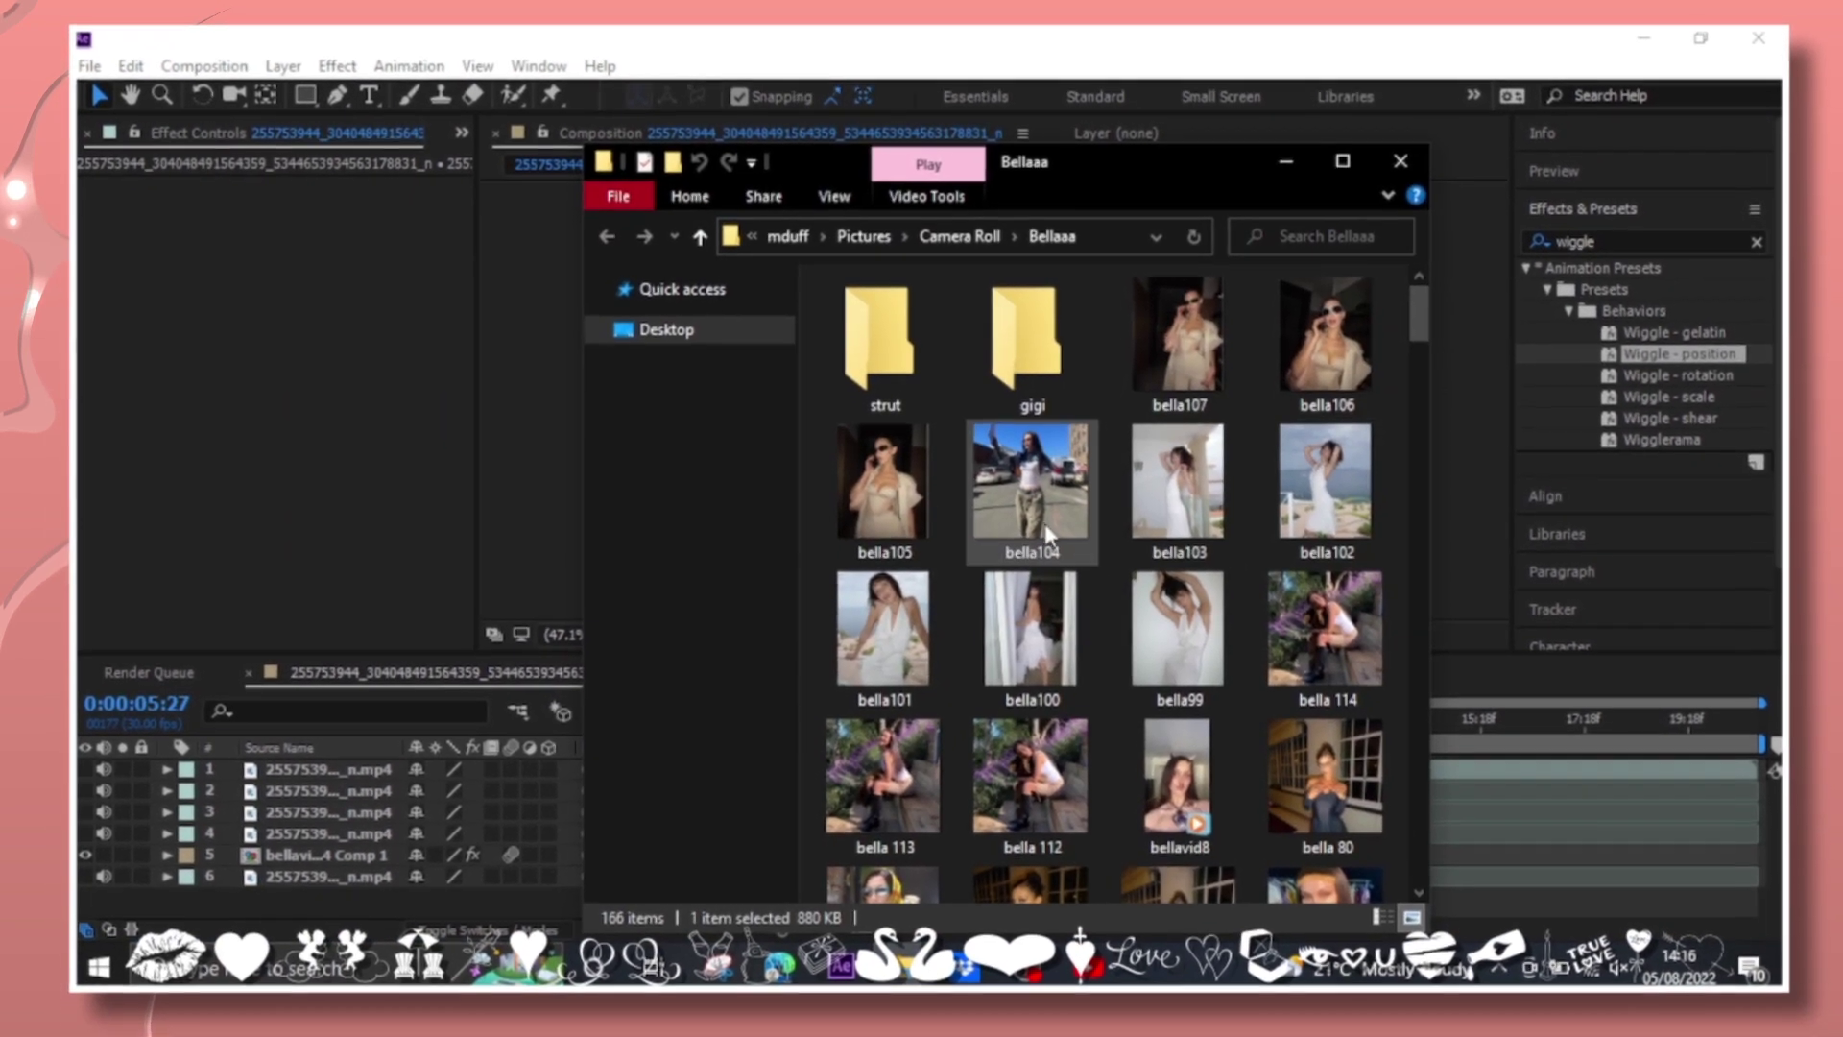
{"action": "left_click_drag", "start_coordinate": [1034, 798], "coordinate": [166, 861]}
{"action": "left_click", "coordinate": [896, 646]}
{"action": "left_click", "coordinate": [902, 774]}
Change the composition to a square frame size in Composition Settings.
{"action": "key", "text": "s"}
{"action": "left_click", "coordinate": [156, 833]}
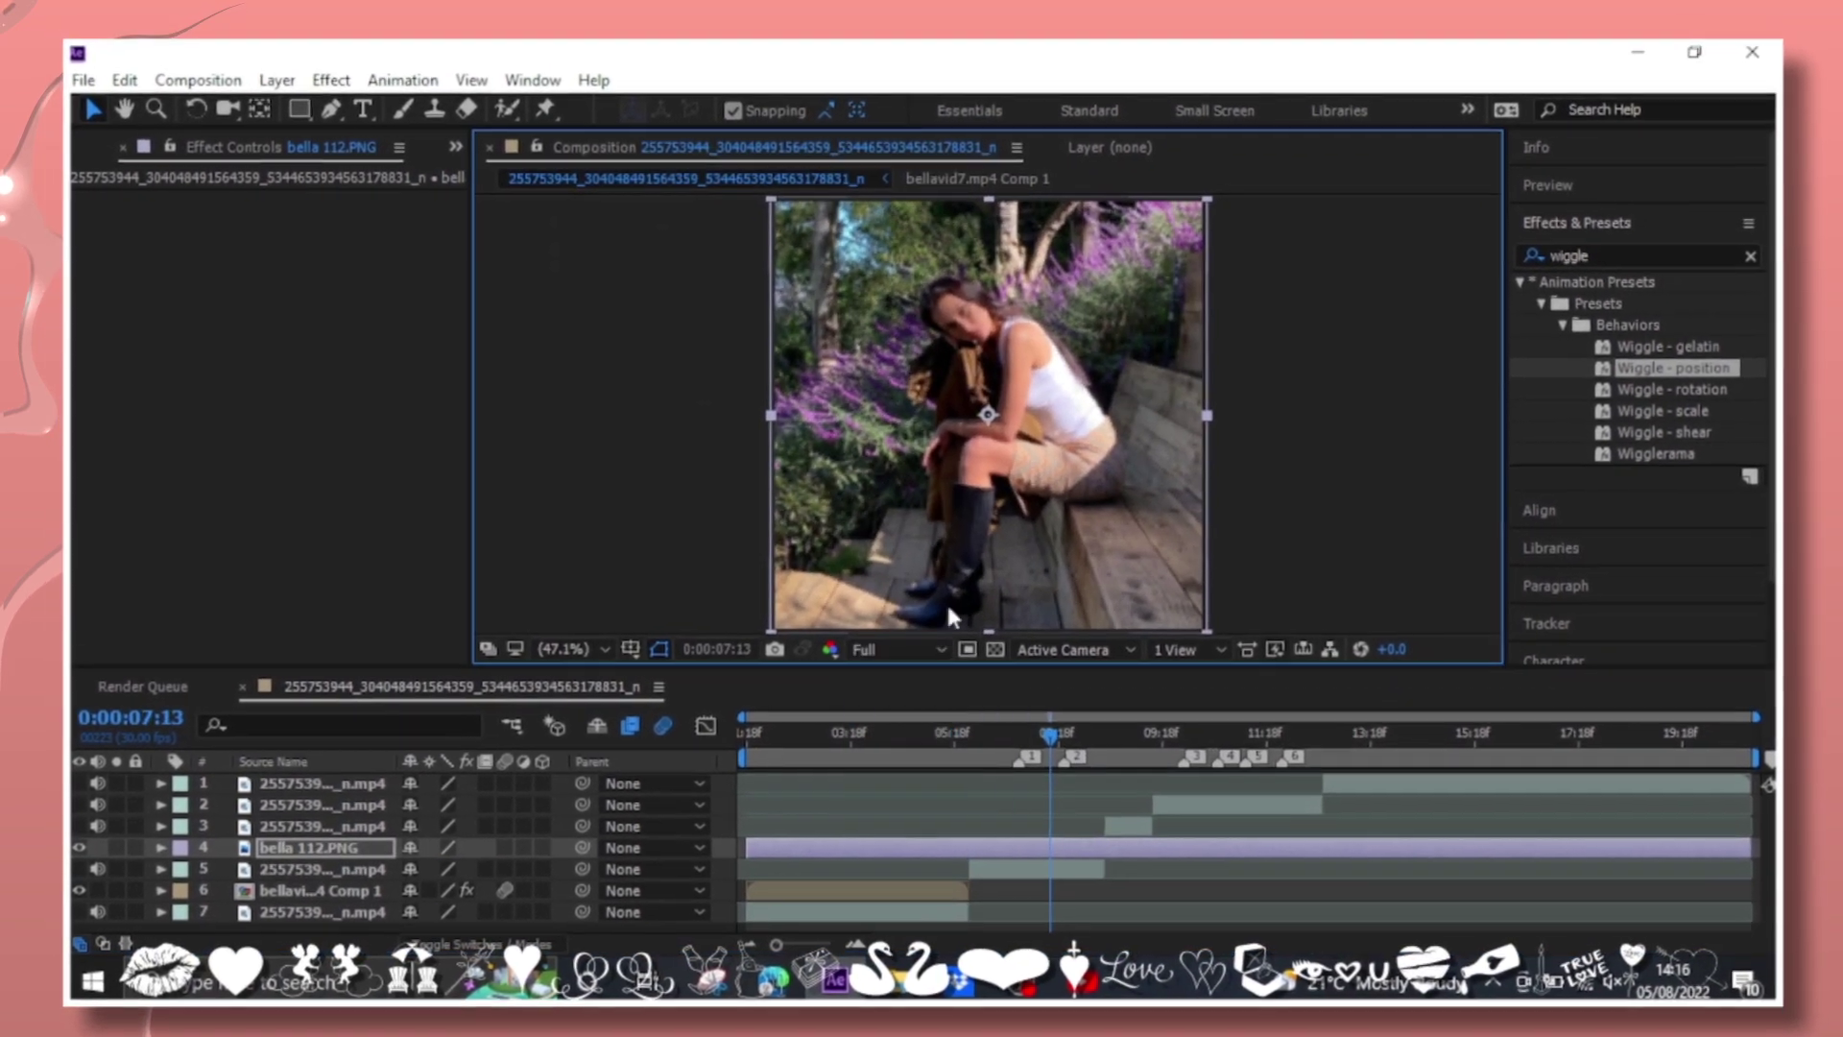
{"action": "right_click", "coordinate": [377, 184]}
{"action": "left_click", "coordinate": [573, 212]}
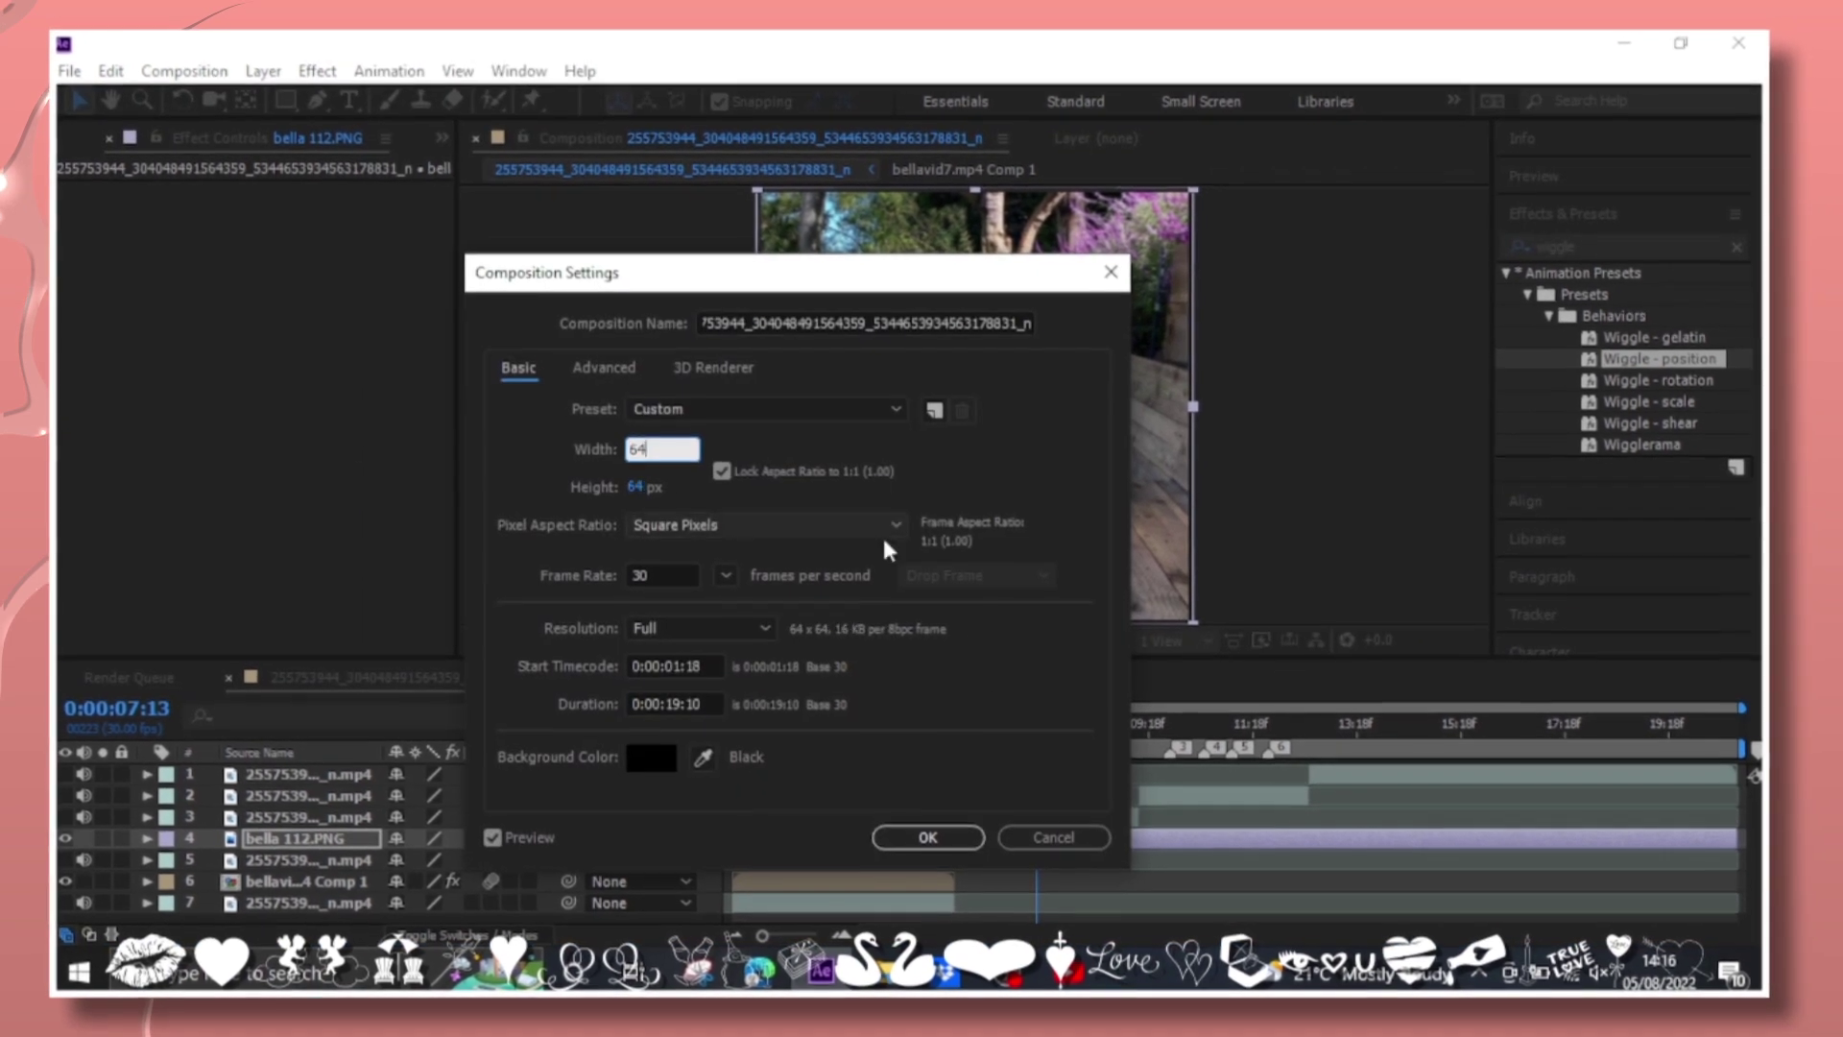
{"action": "left_click", "coordinate": [927, 837]}
Scale bella 112 to 168%, slide it after the video precomp and trim its out-point.
{"action": "key", "text": "s"}
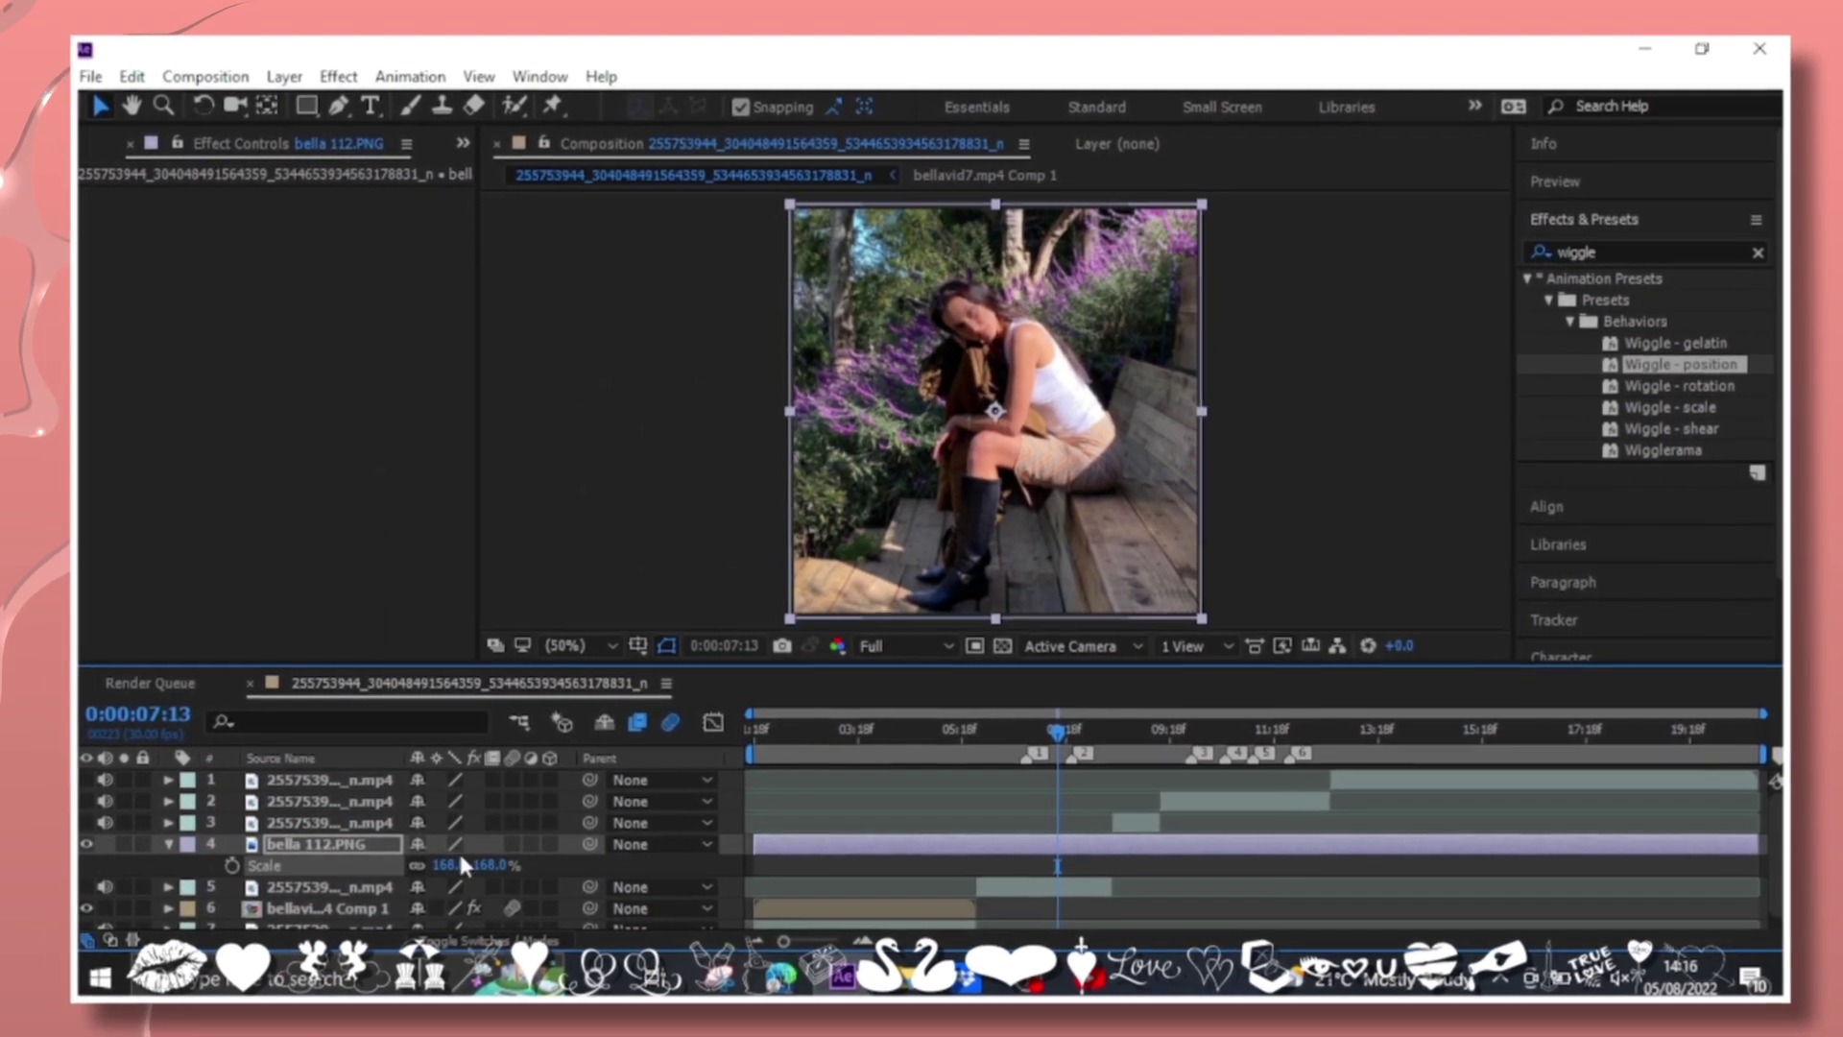
{"action": "left_click_drag", "start_coordinate": [824, 843], "coordinate": [1040, 837]}
{"action": "left_click", "coordinate": [851, 726]}
{"action": "left_click", "coordinate": [831, 877]}
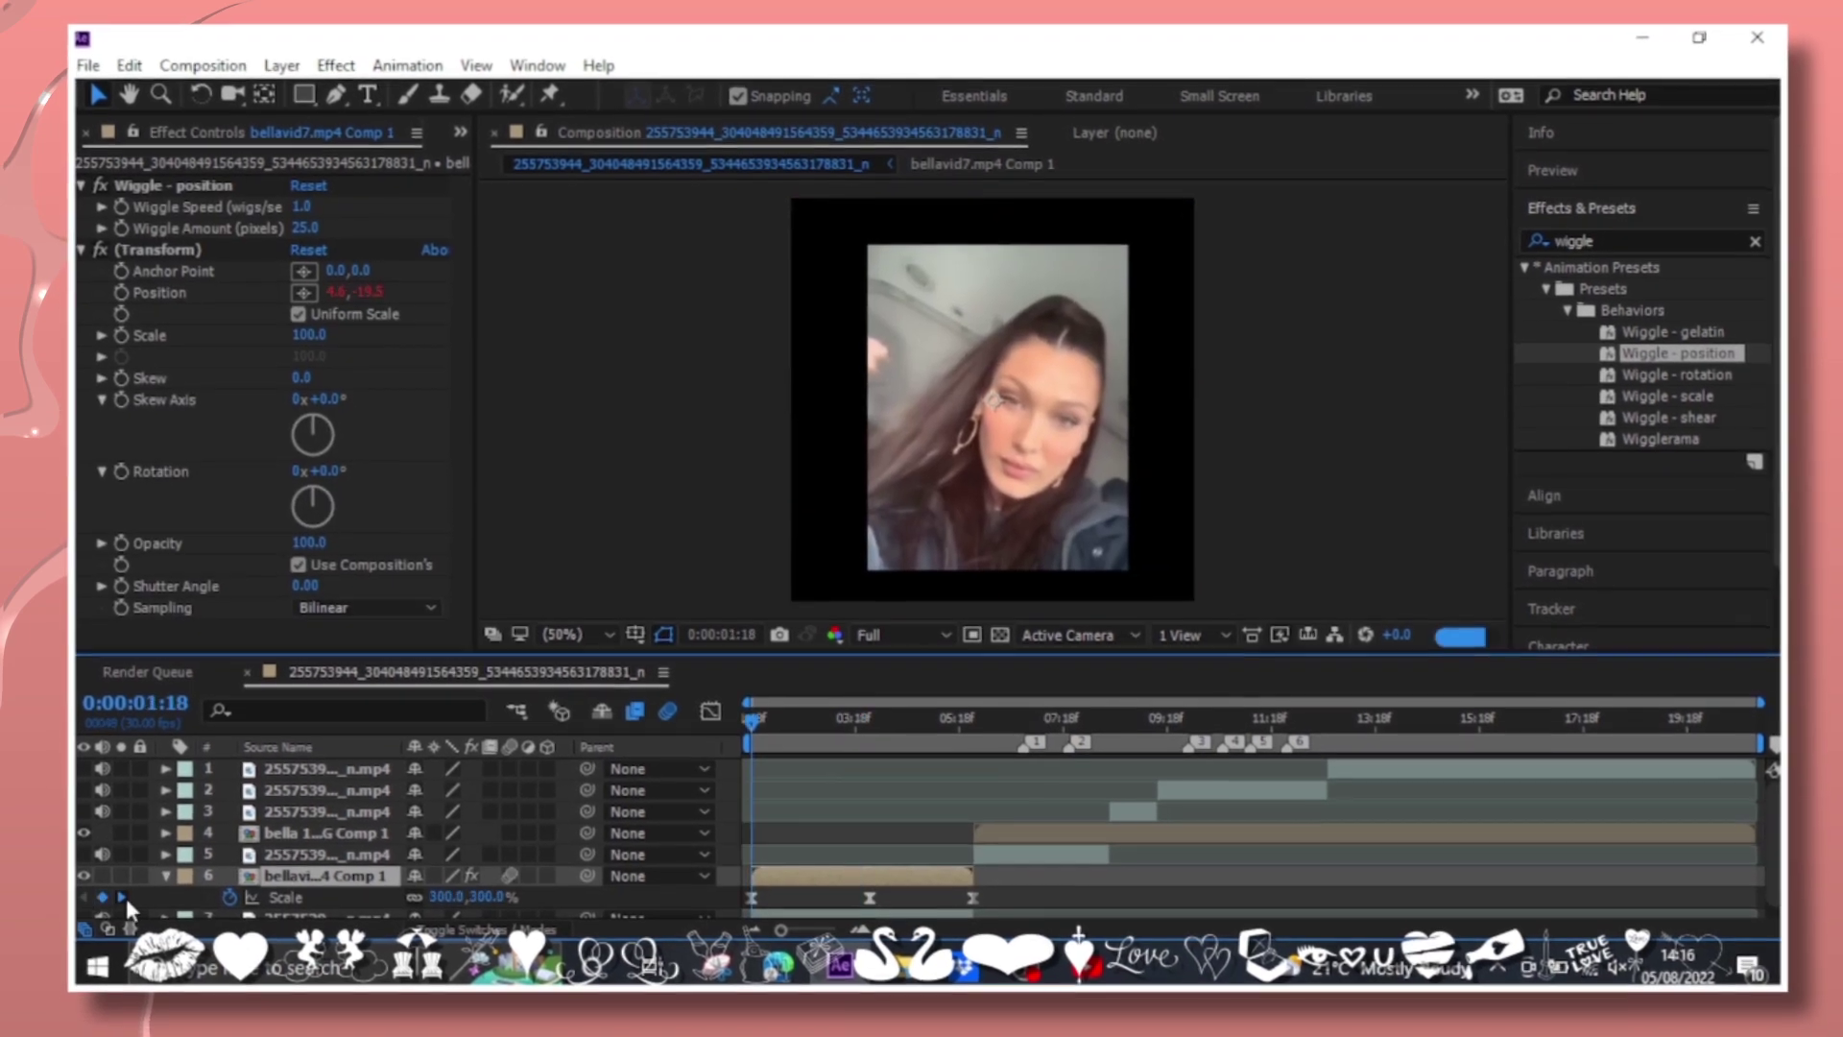
{"action": "left_click", "coordinate": [969, 747]}
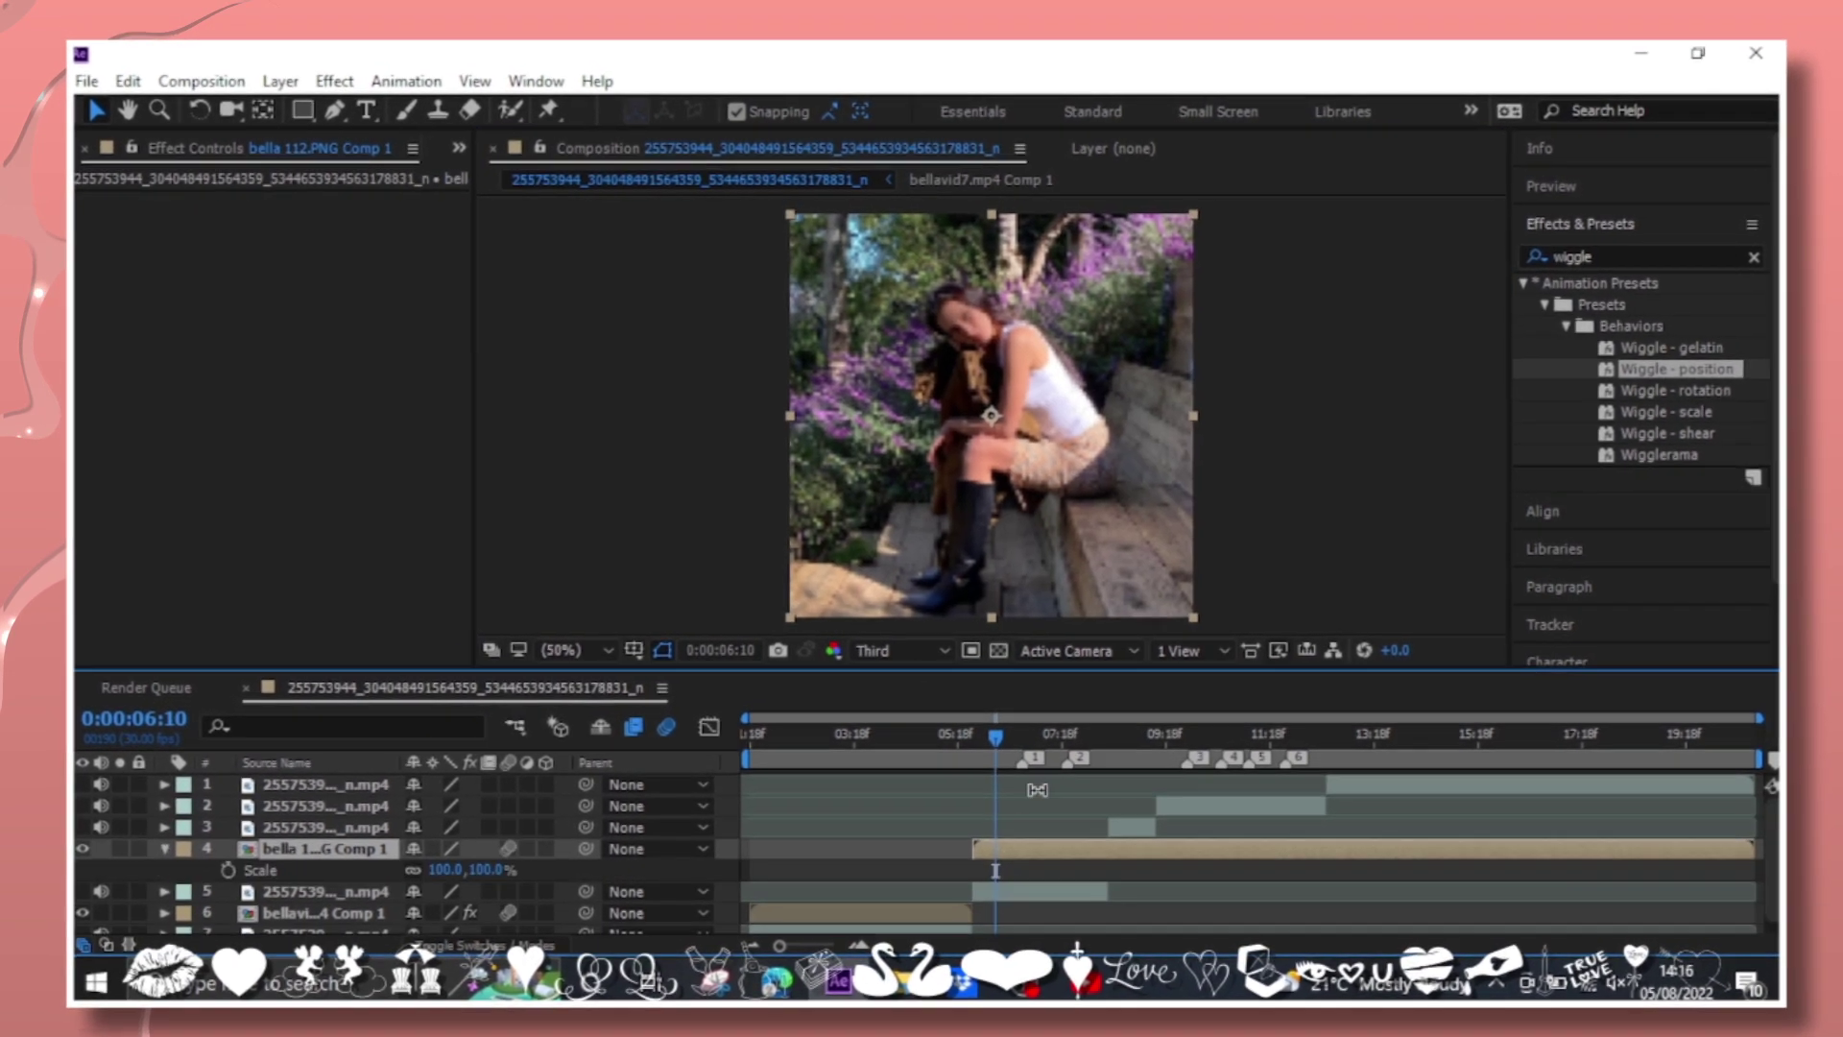
{"action": "left_click_drag", "start_coordinate": [969, 726], "coordinate": [1107, 726]}
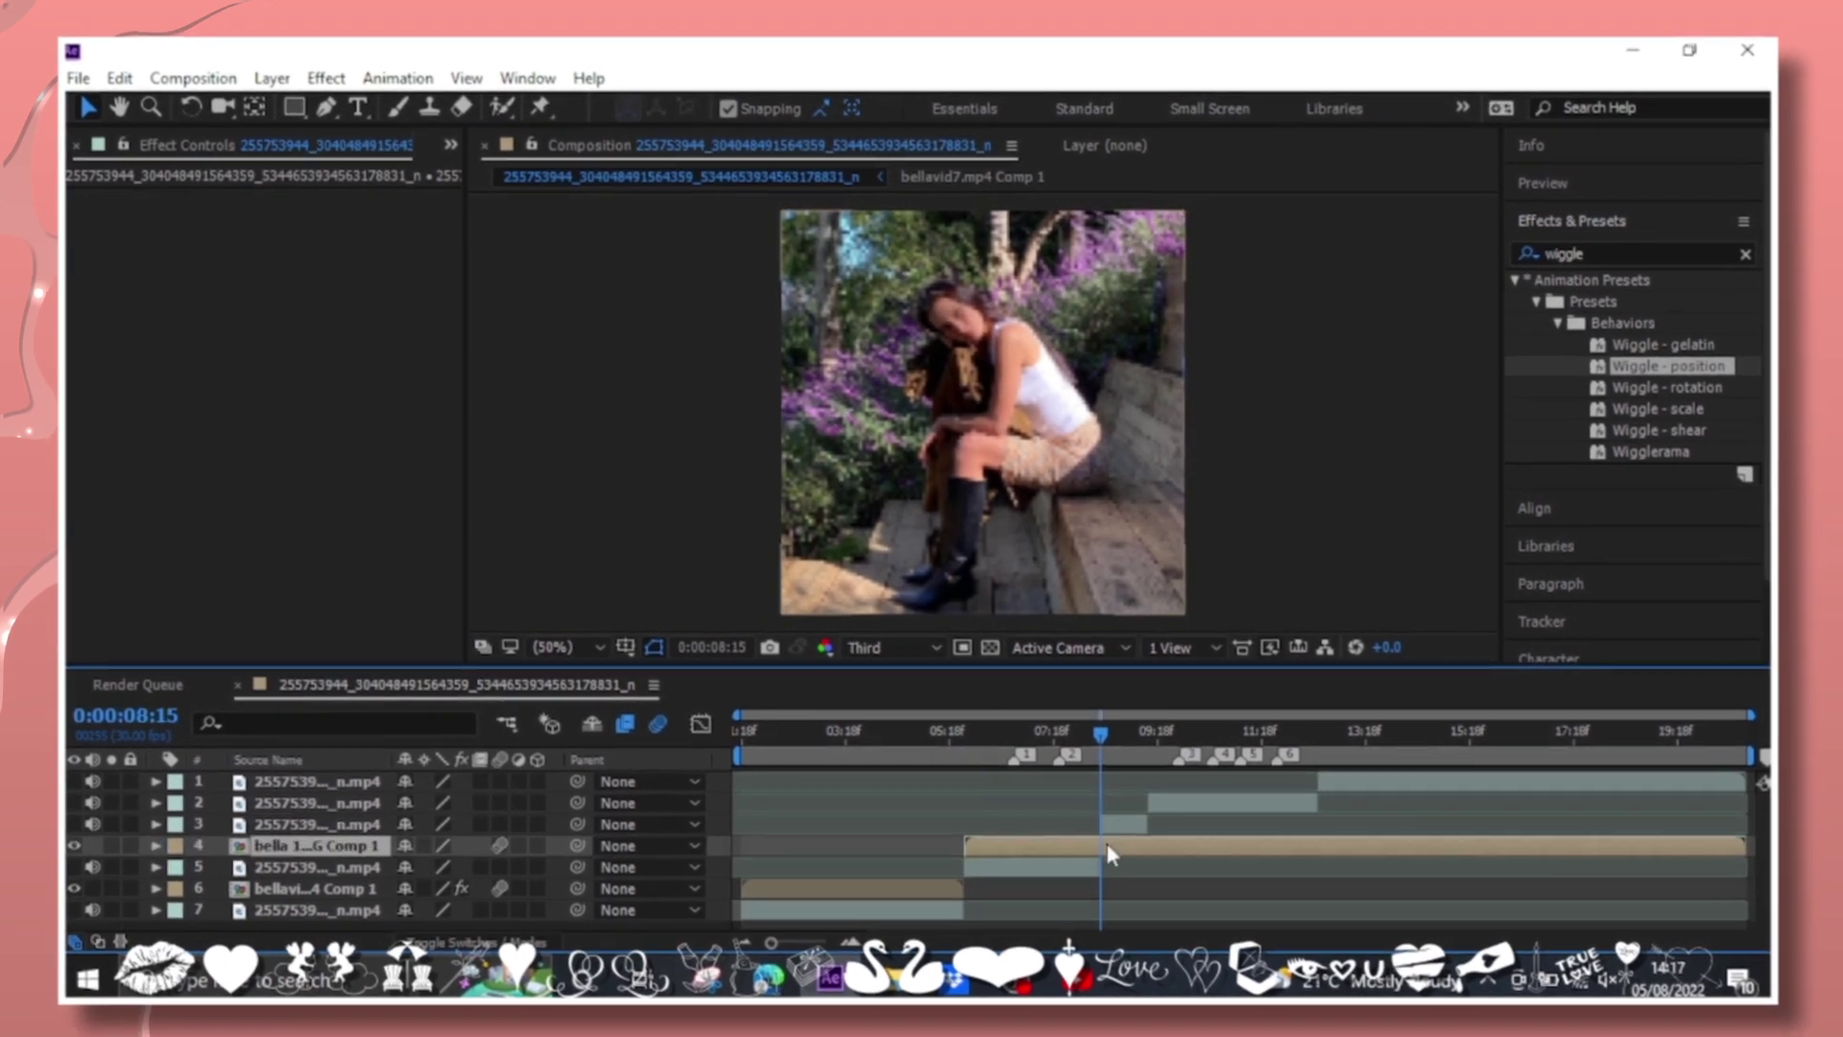
{"action": "key", "text": "alt+bracketright"}
{"action": "left_click", "coordinate": [1008, 726]}
Add the bella 108 photo from the folder to the composition.
{"action": "left_click", "coordinate": [950, 972]}
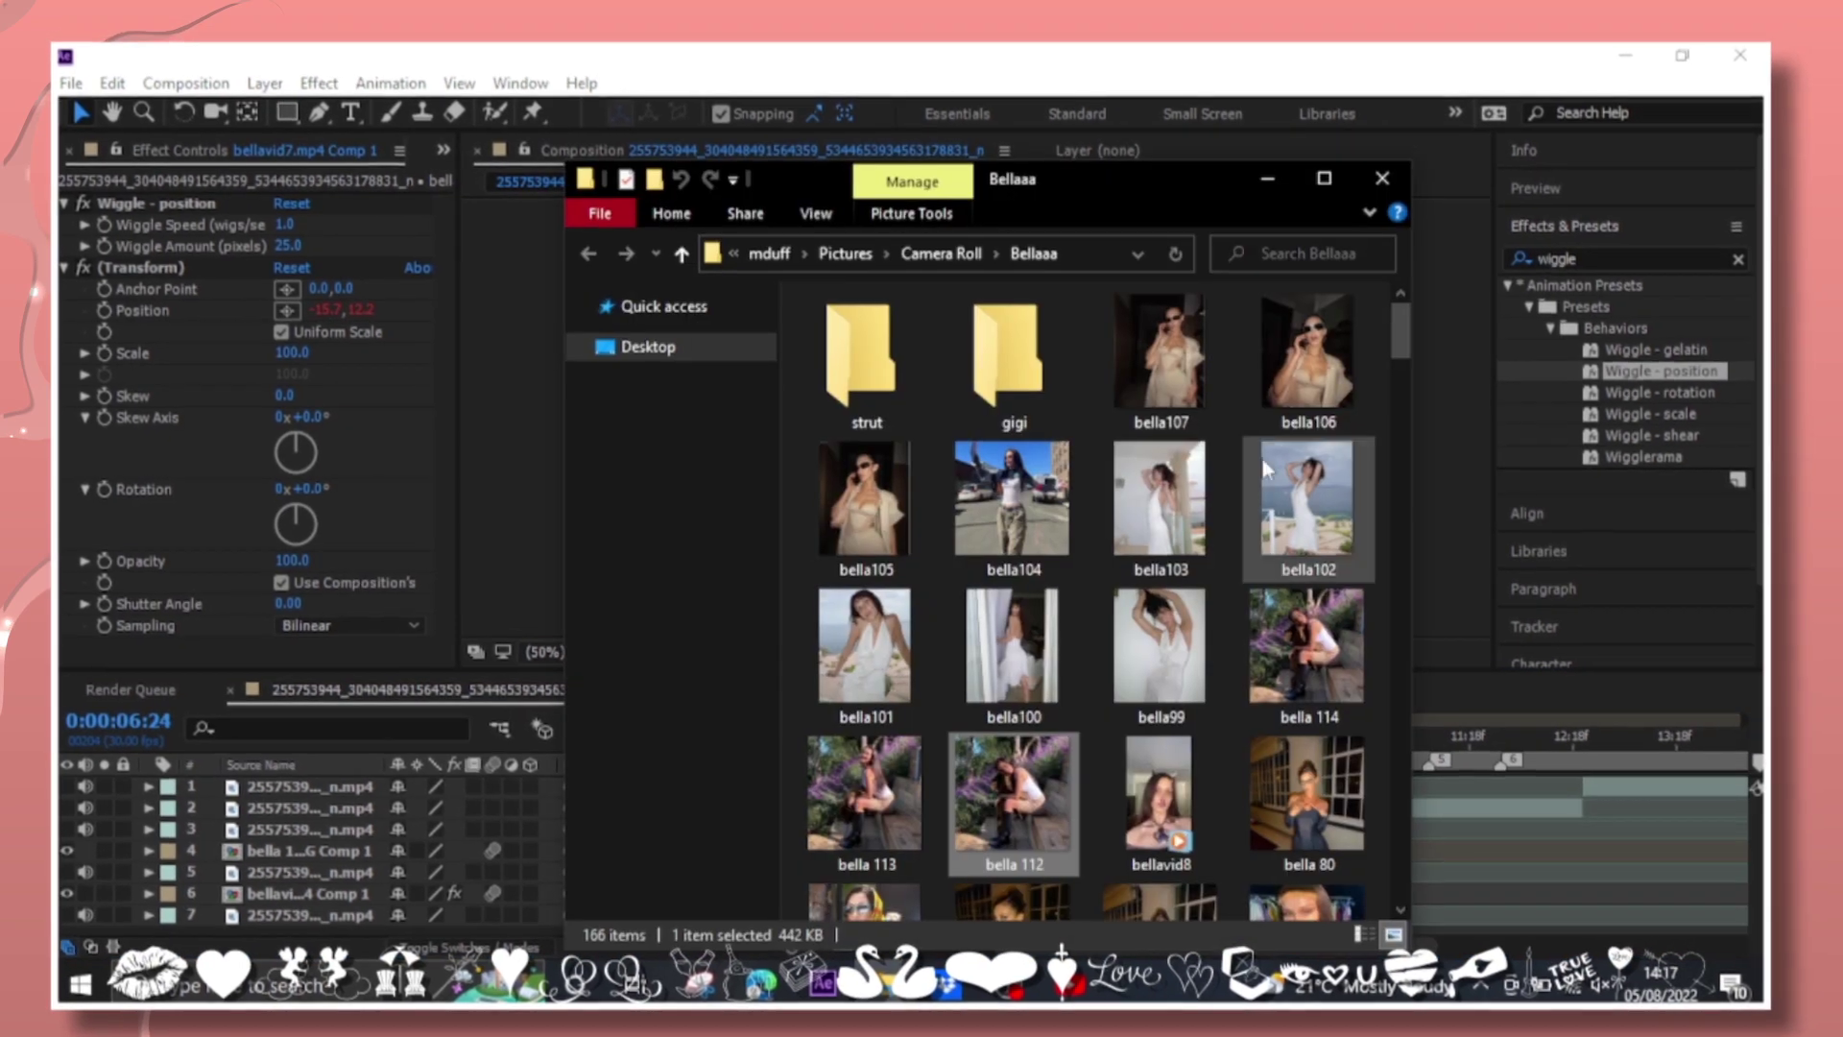
{"action": "scroll", "coordinate": [1101, 718], "scroll_direction": "down", "scroll_amount": 5}
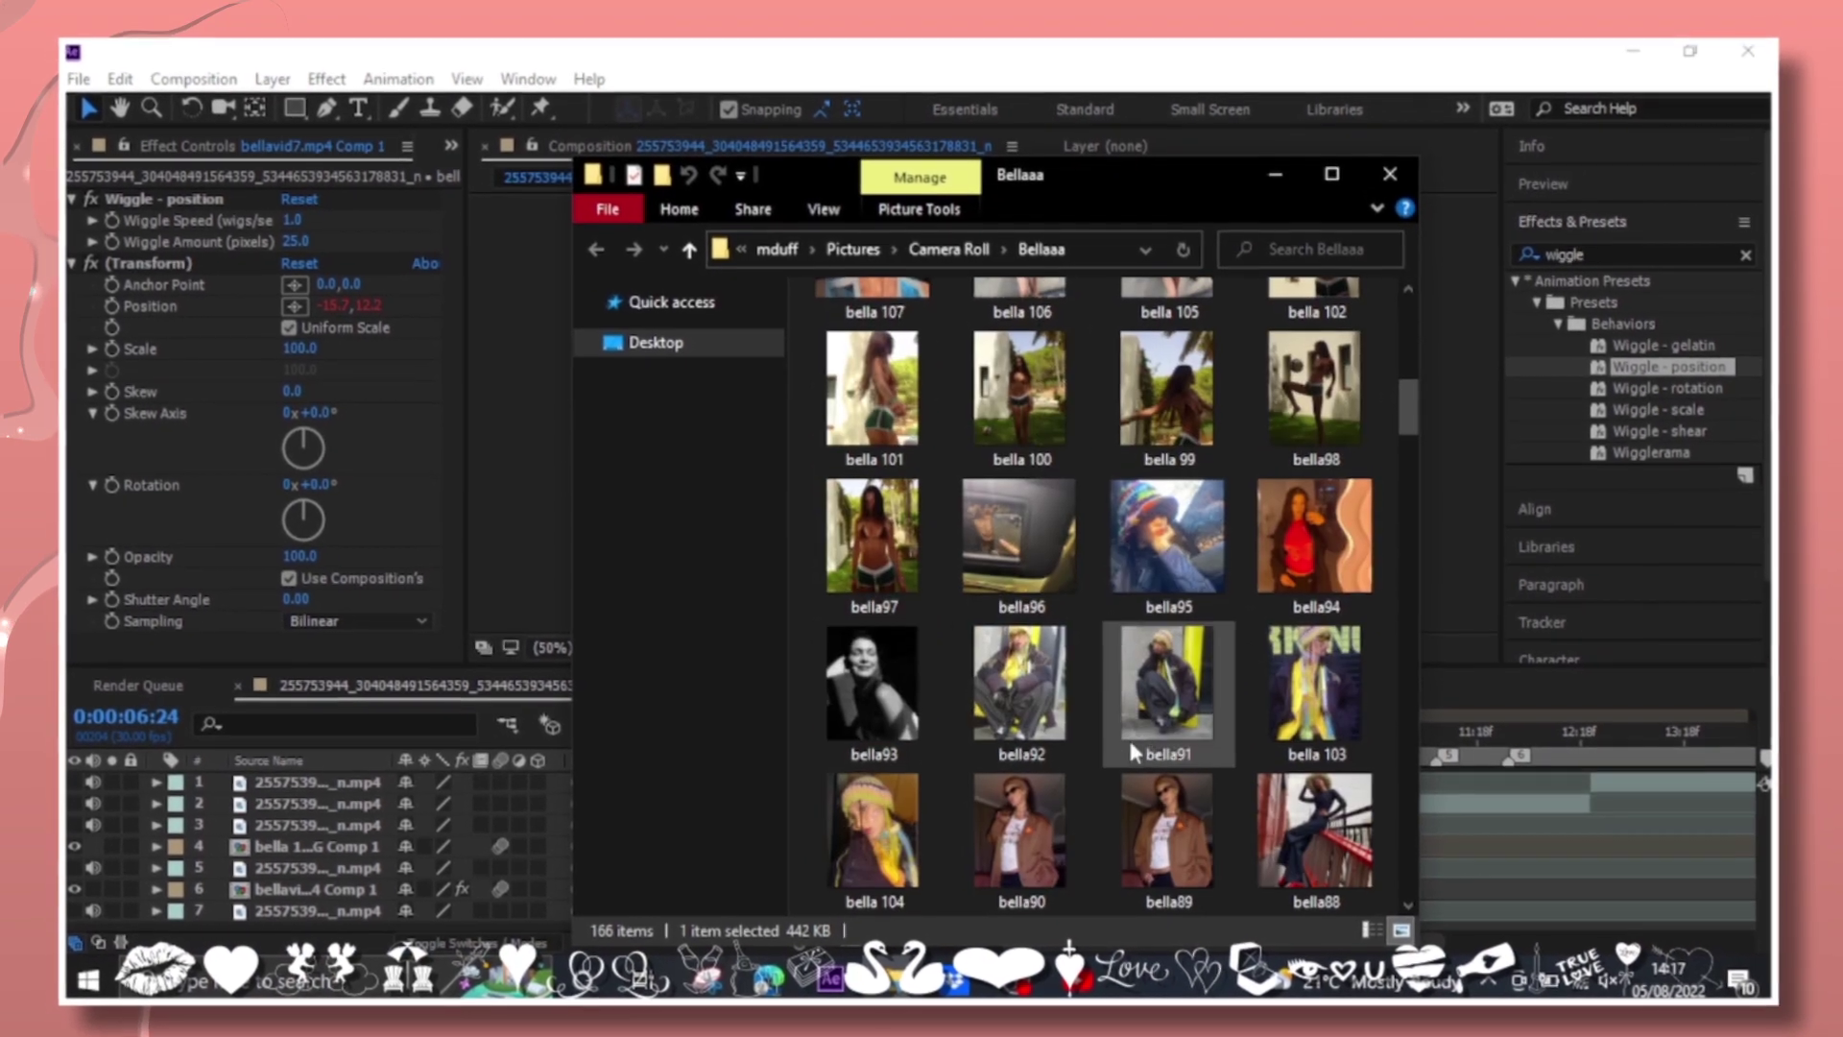
{"action": "scroll", "coordinate": [1129, 740], "scroll_direction": "up", "scroll_amount": 4}
{"action": "mouse_move", "coordinate": [1314, 480]}
{"action": "left_mouse_down"}
{"action": "mouse_move", "coordinate": [403, 826]}
{"action": "mouse_move", "coordinate": [499, 869]}
{"action": "left_mouse_up"}
Scale bella 108 up to about 165% to fill the frame and pre-compose it.
{"action": "key", "text": "s"}
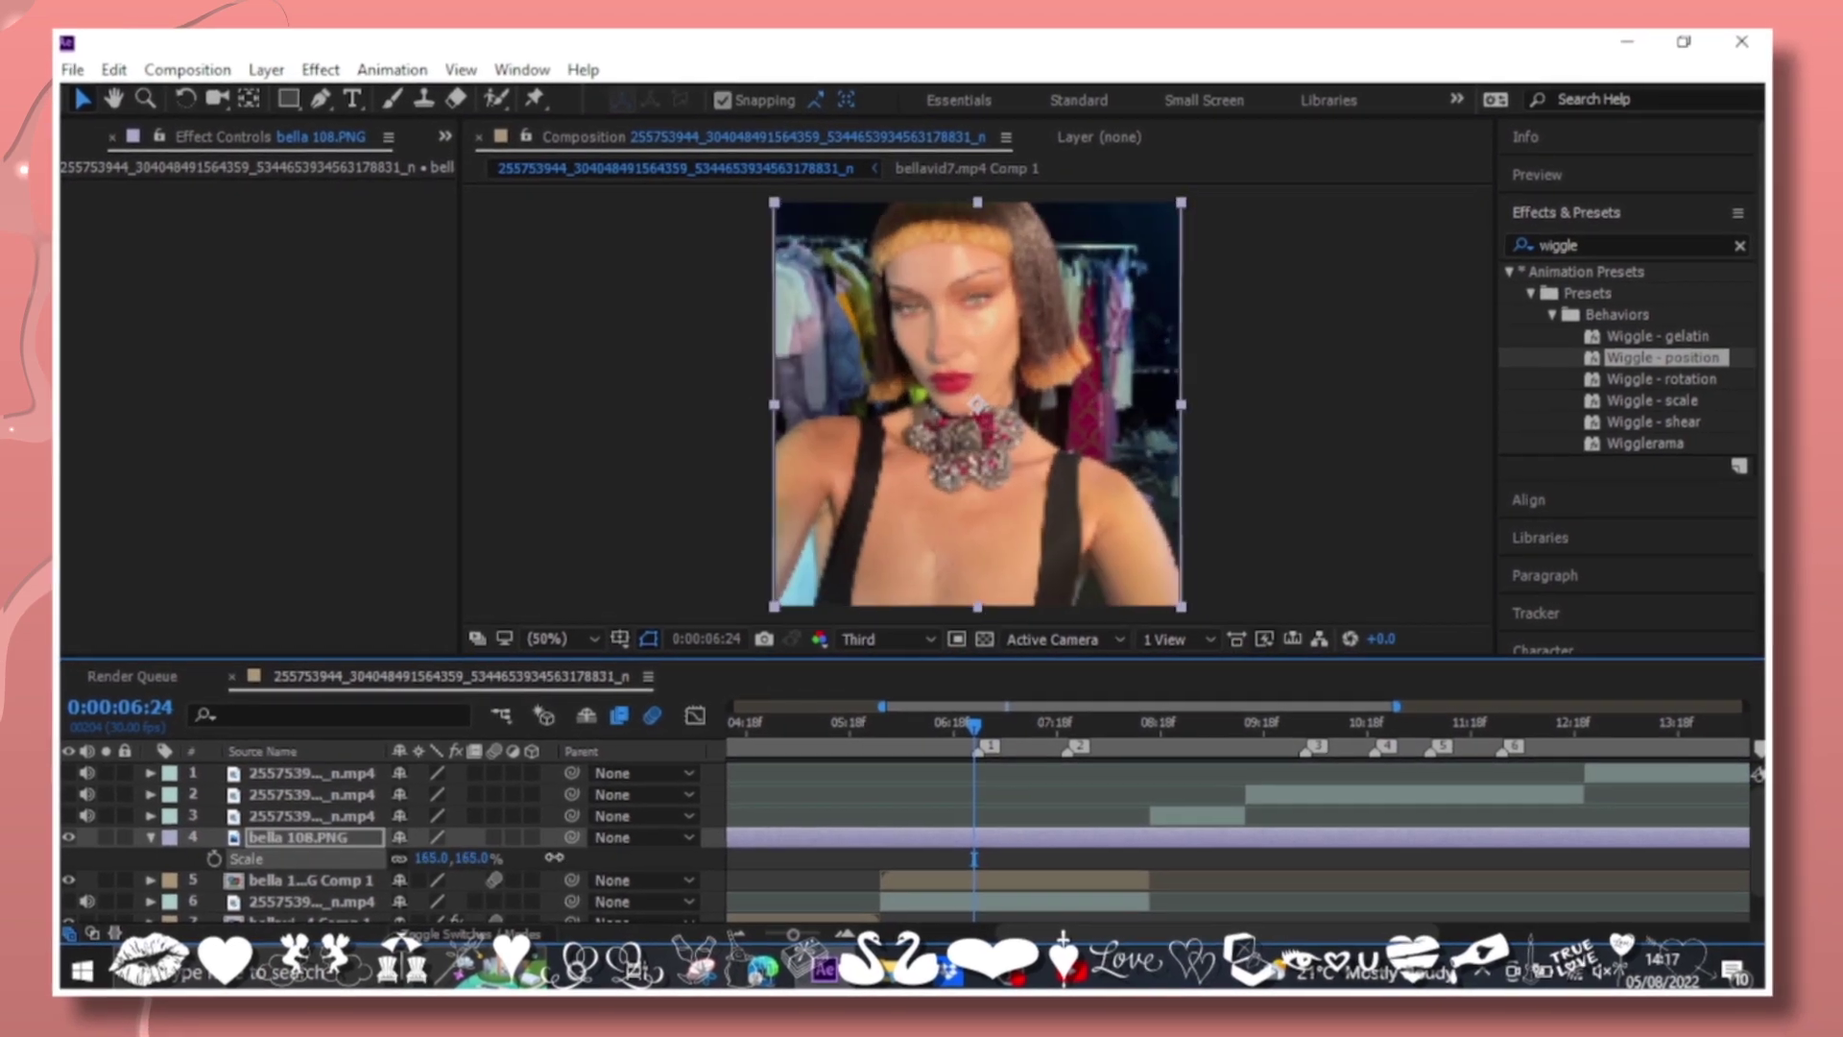
{"action": "key", "text": "s"}
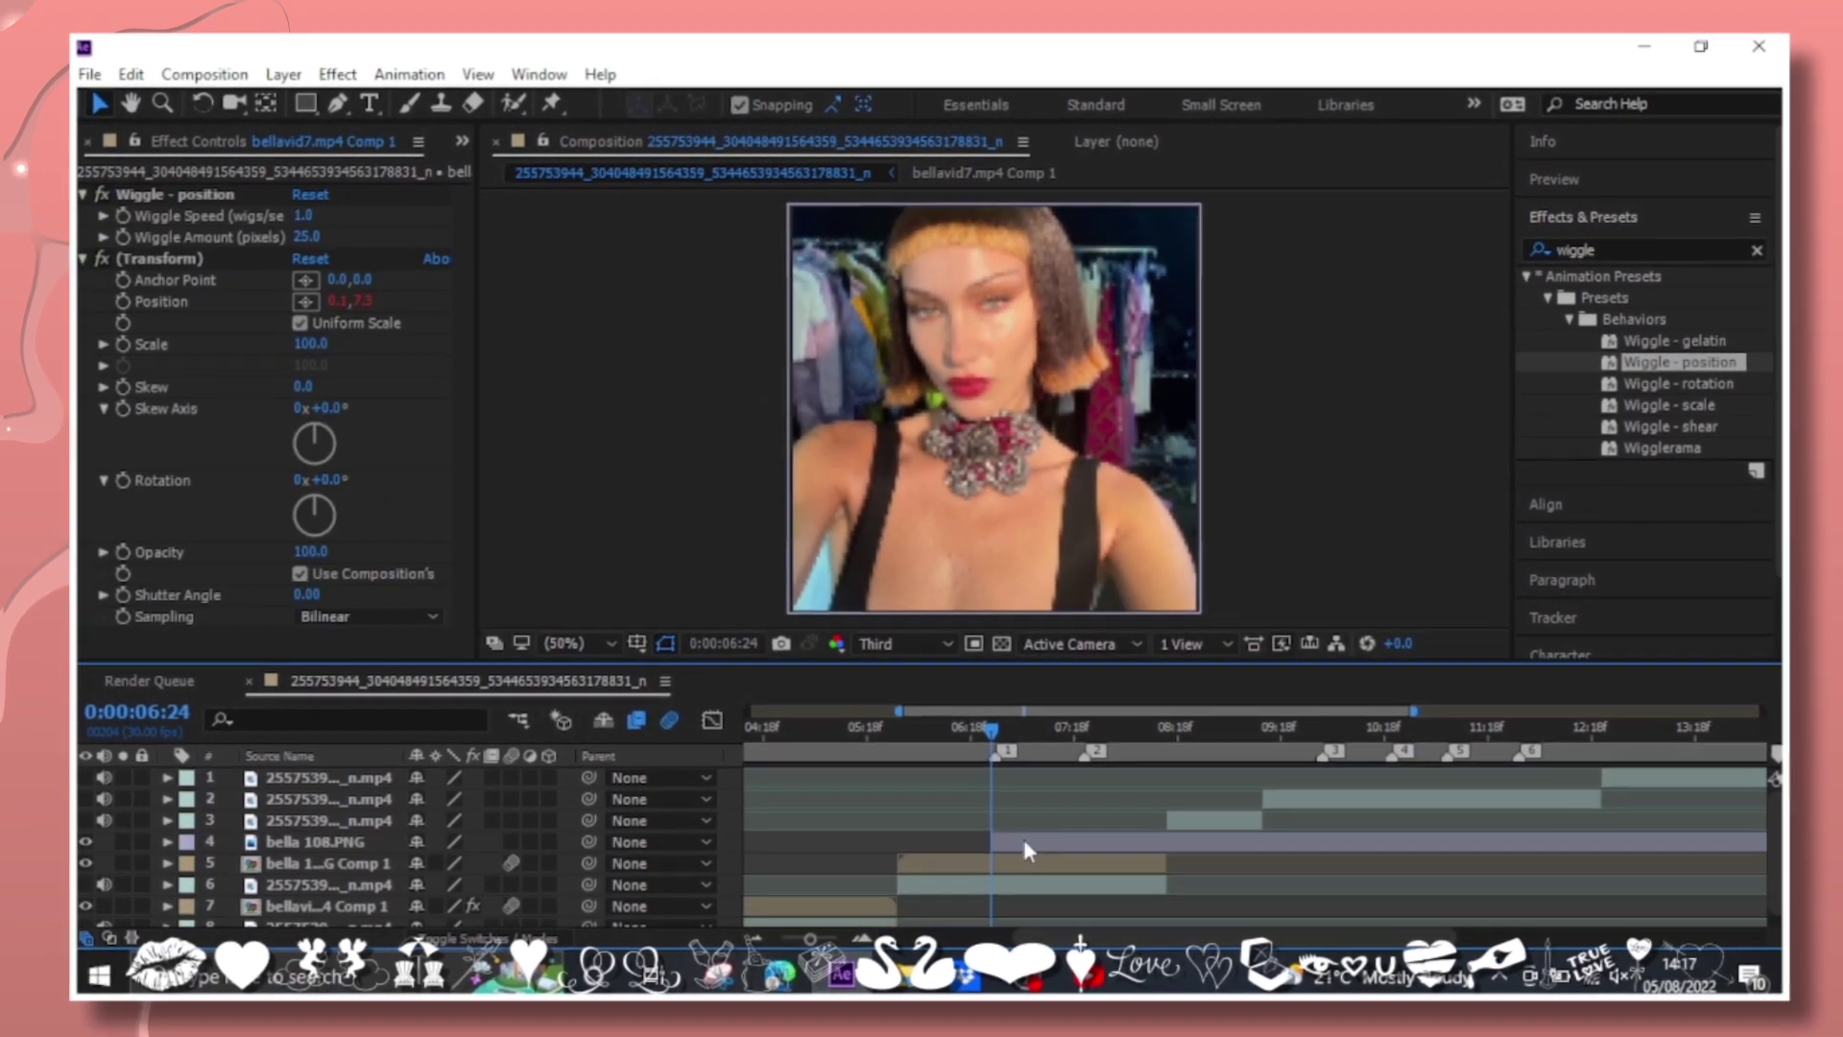
{"action": "key", "text": "ctrl+shift+c"}
{"action": "key", "text": "Return"}
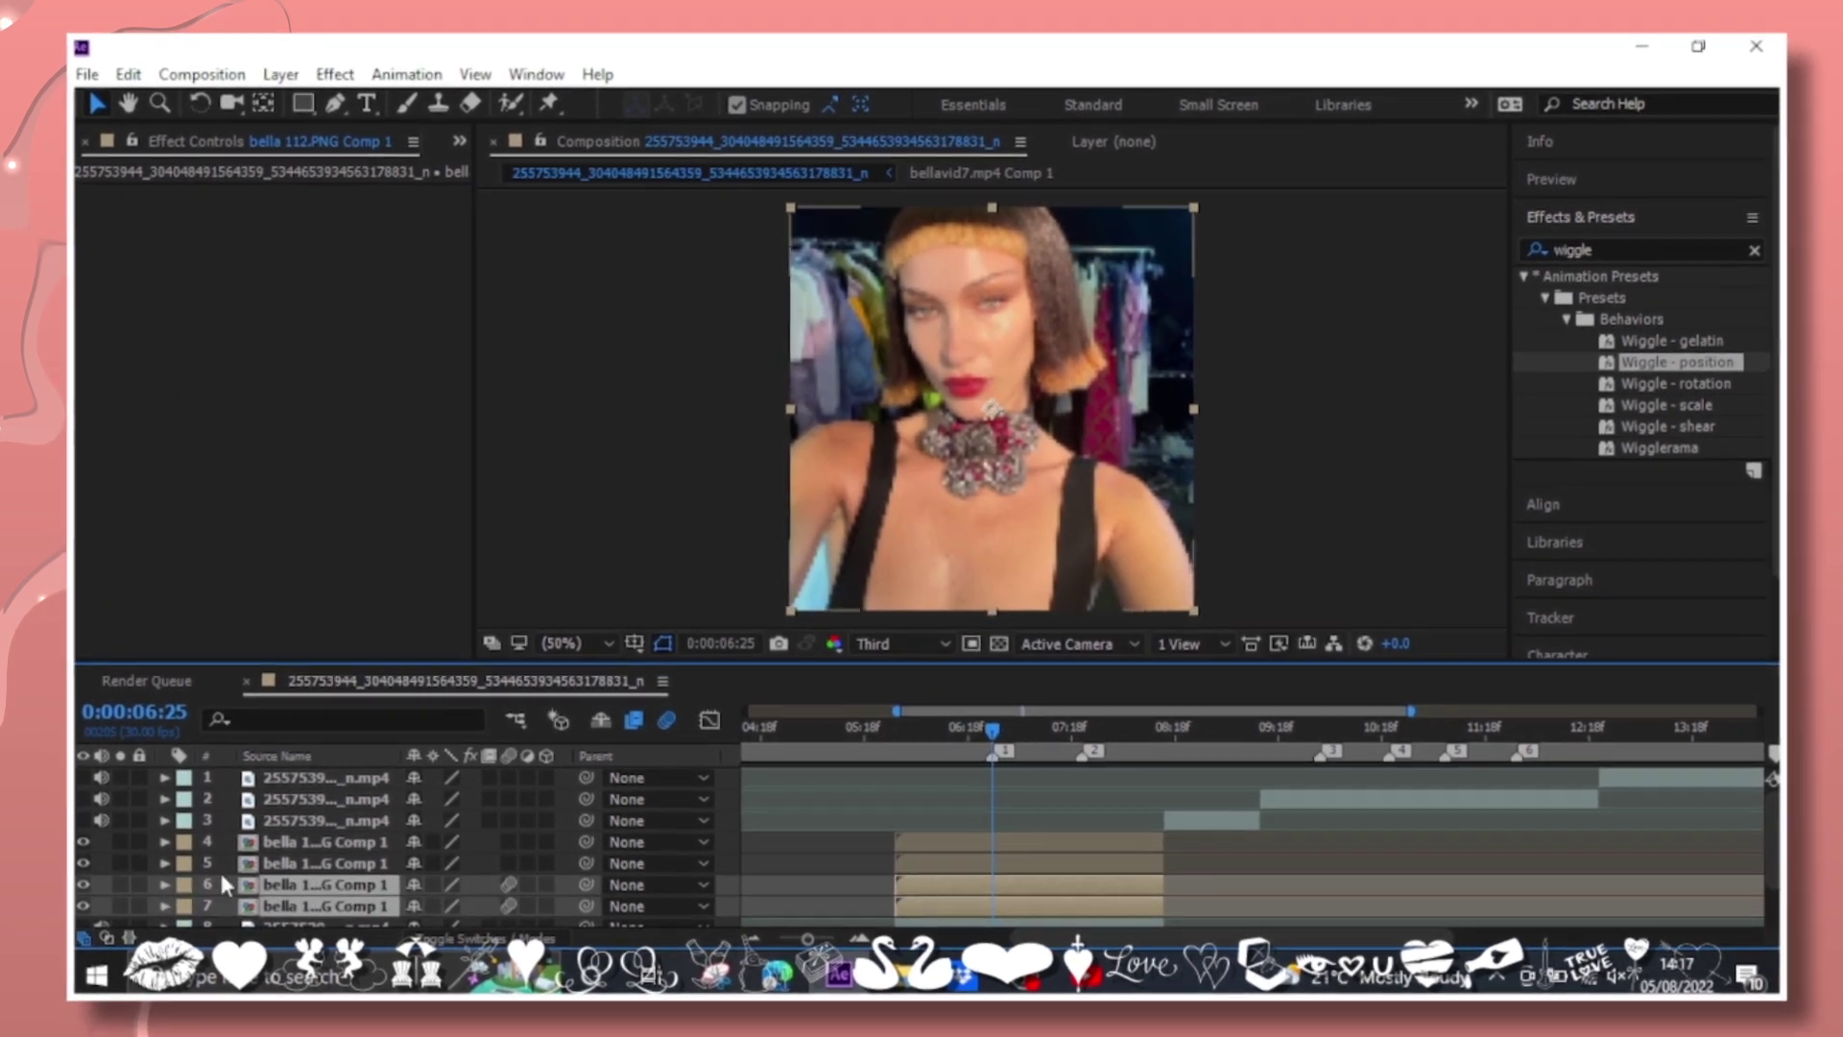
Label the duplicated photo layers green and widen Mask Expansion from -321 to -201 pixels.
{"action": "left_click", "coordinate": [175, 881]}
{"action": "left_click", "coordinate": [240, 671]}
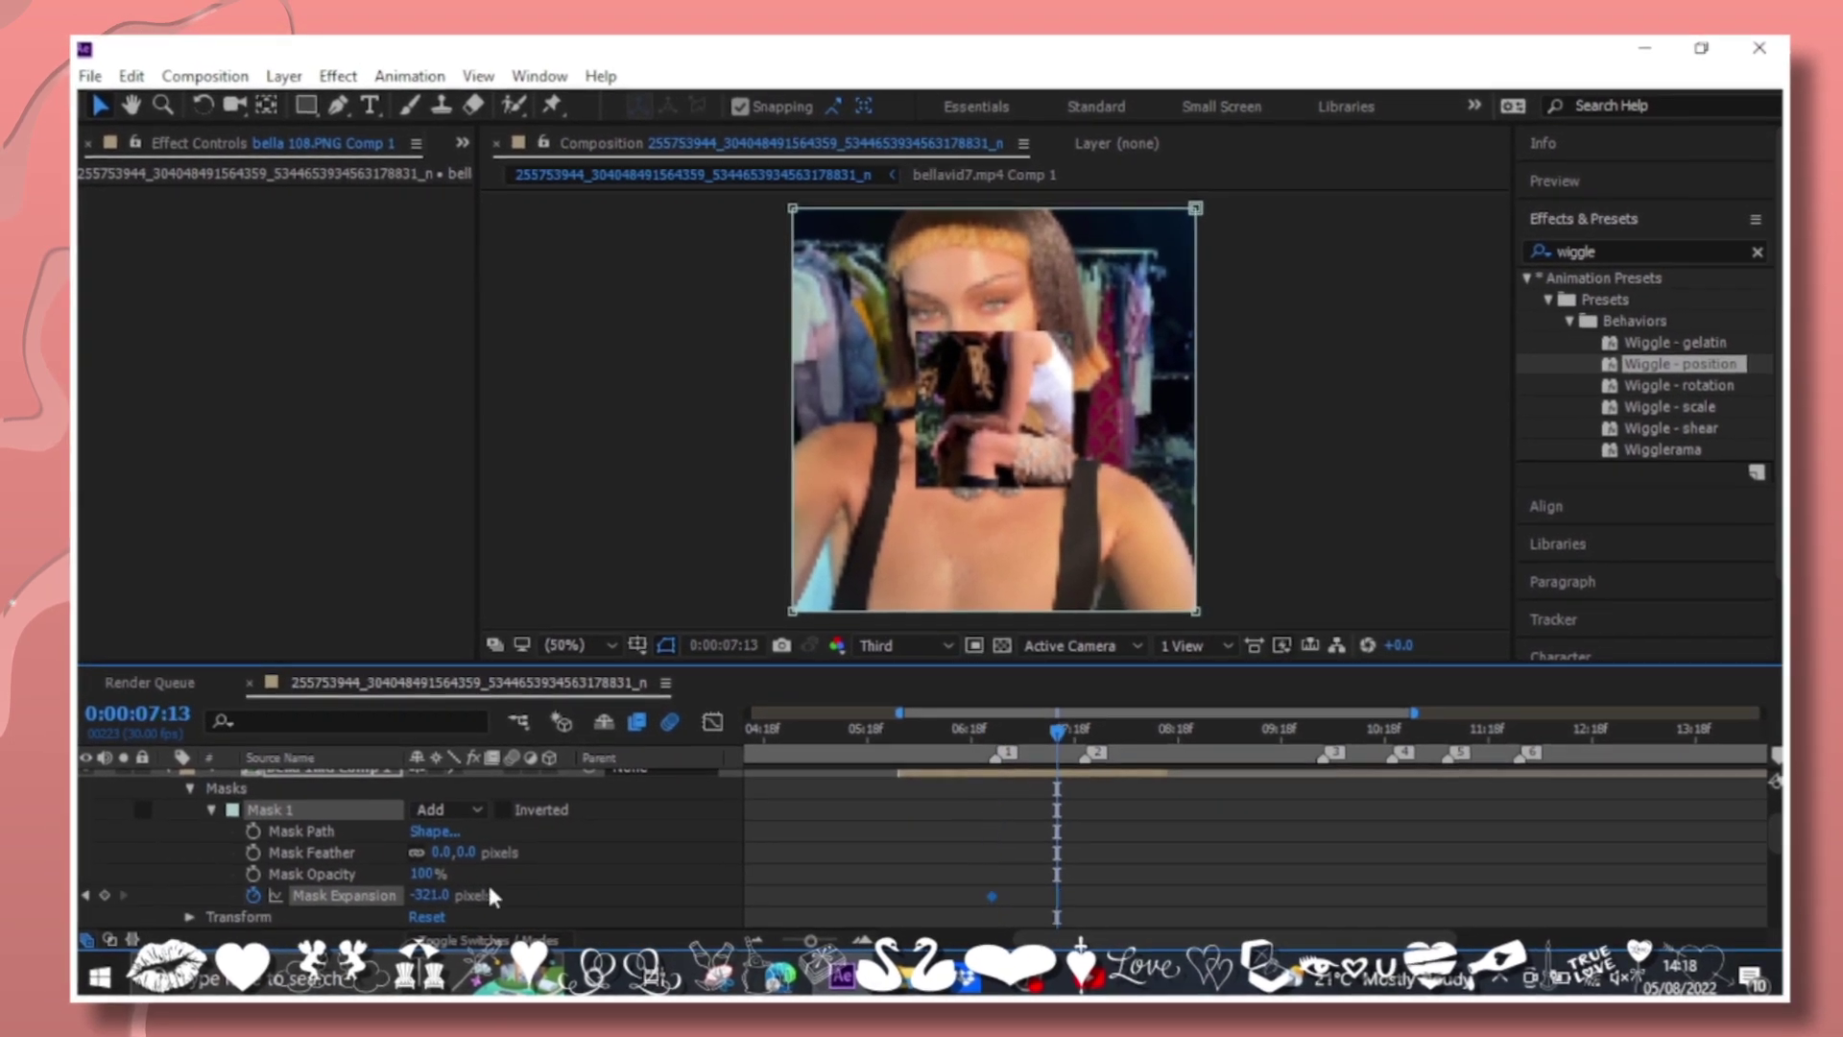
{"action": "left_click_drag", "start_coordinate": [430, 895], "coordinate": [575, 888]}
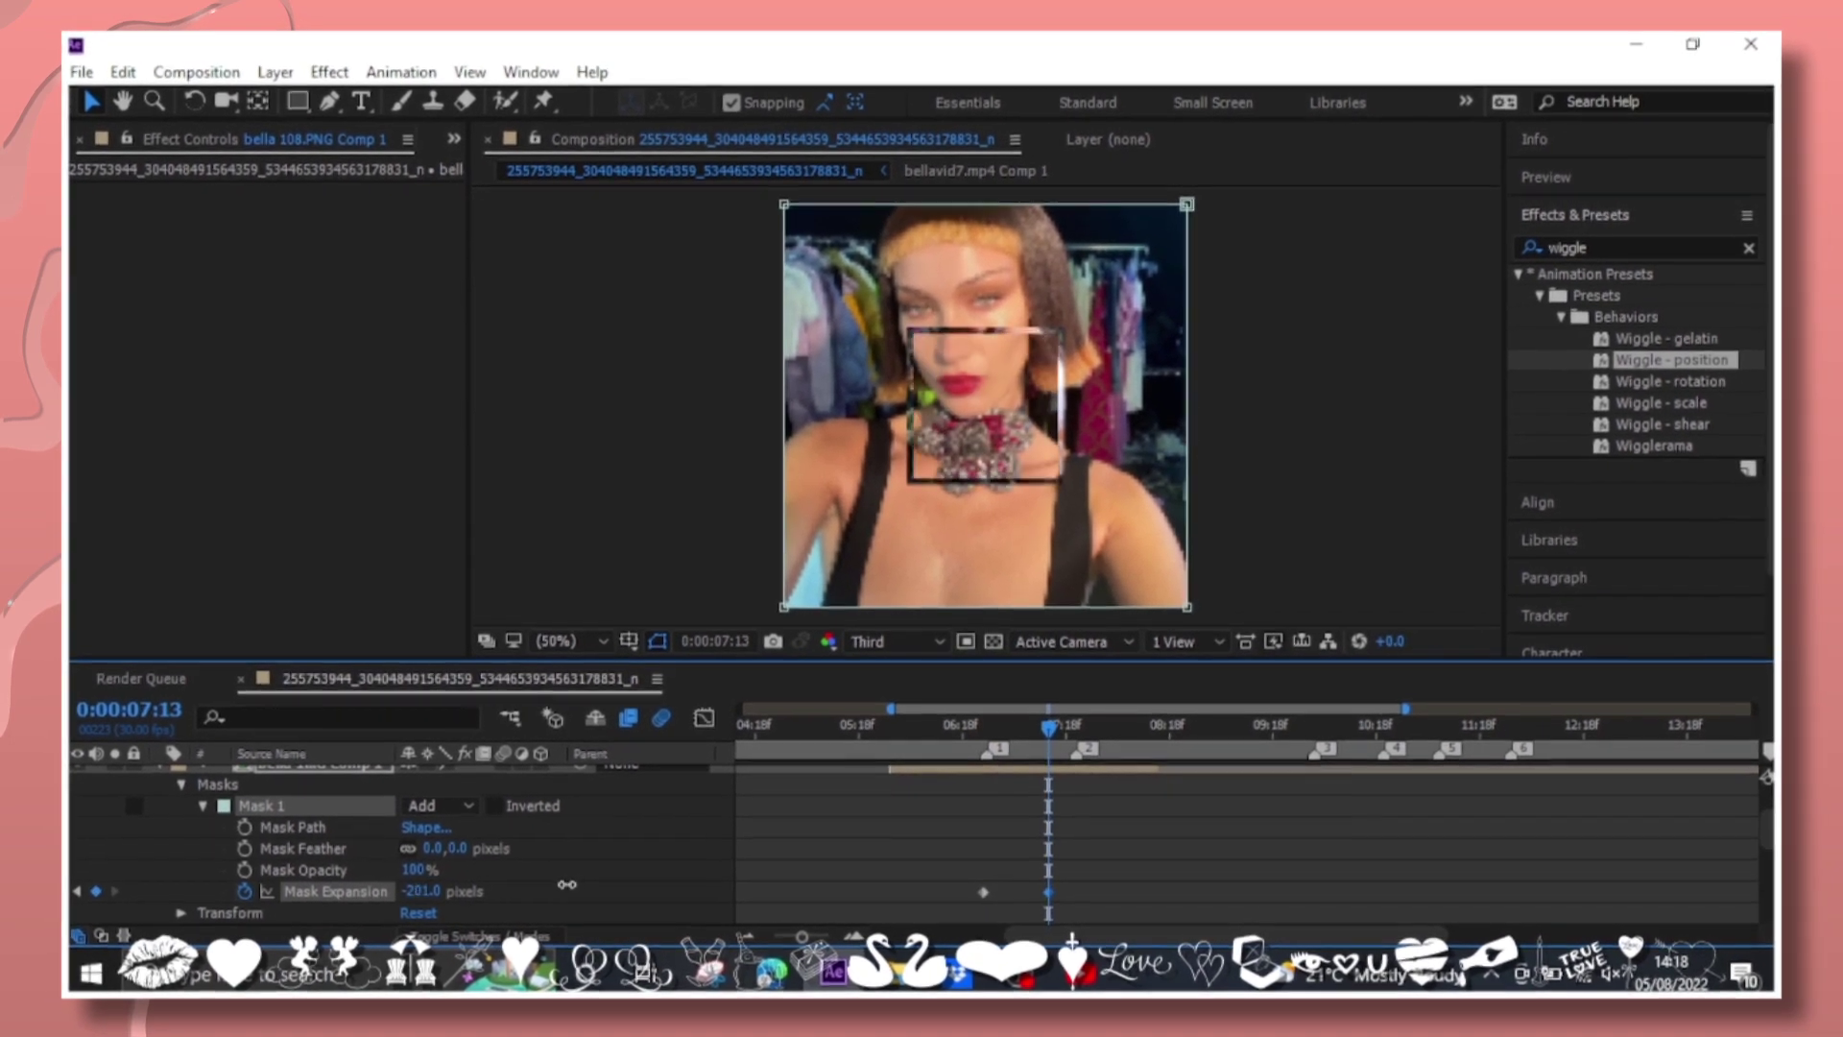
Ease the Mask Expansion keyframes and sharpen their curve in the Graph Editor.
{"action": "right_click", "coordinate": [993, 883]}
{"action": "key", "text": "Escape"}
{"action": "key", "text": "shift+F3"}
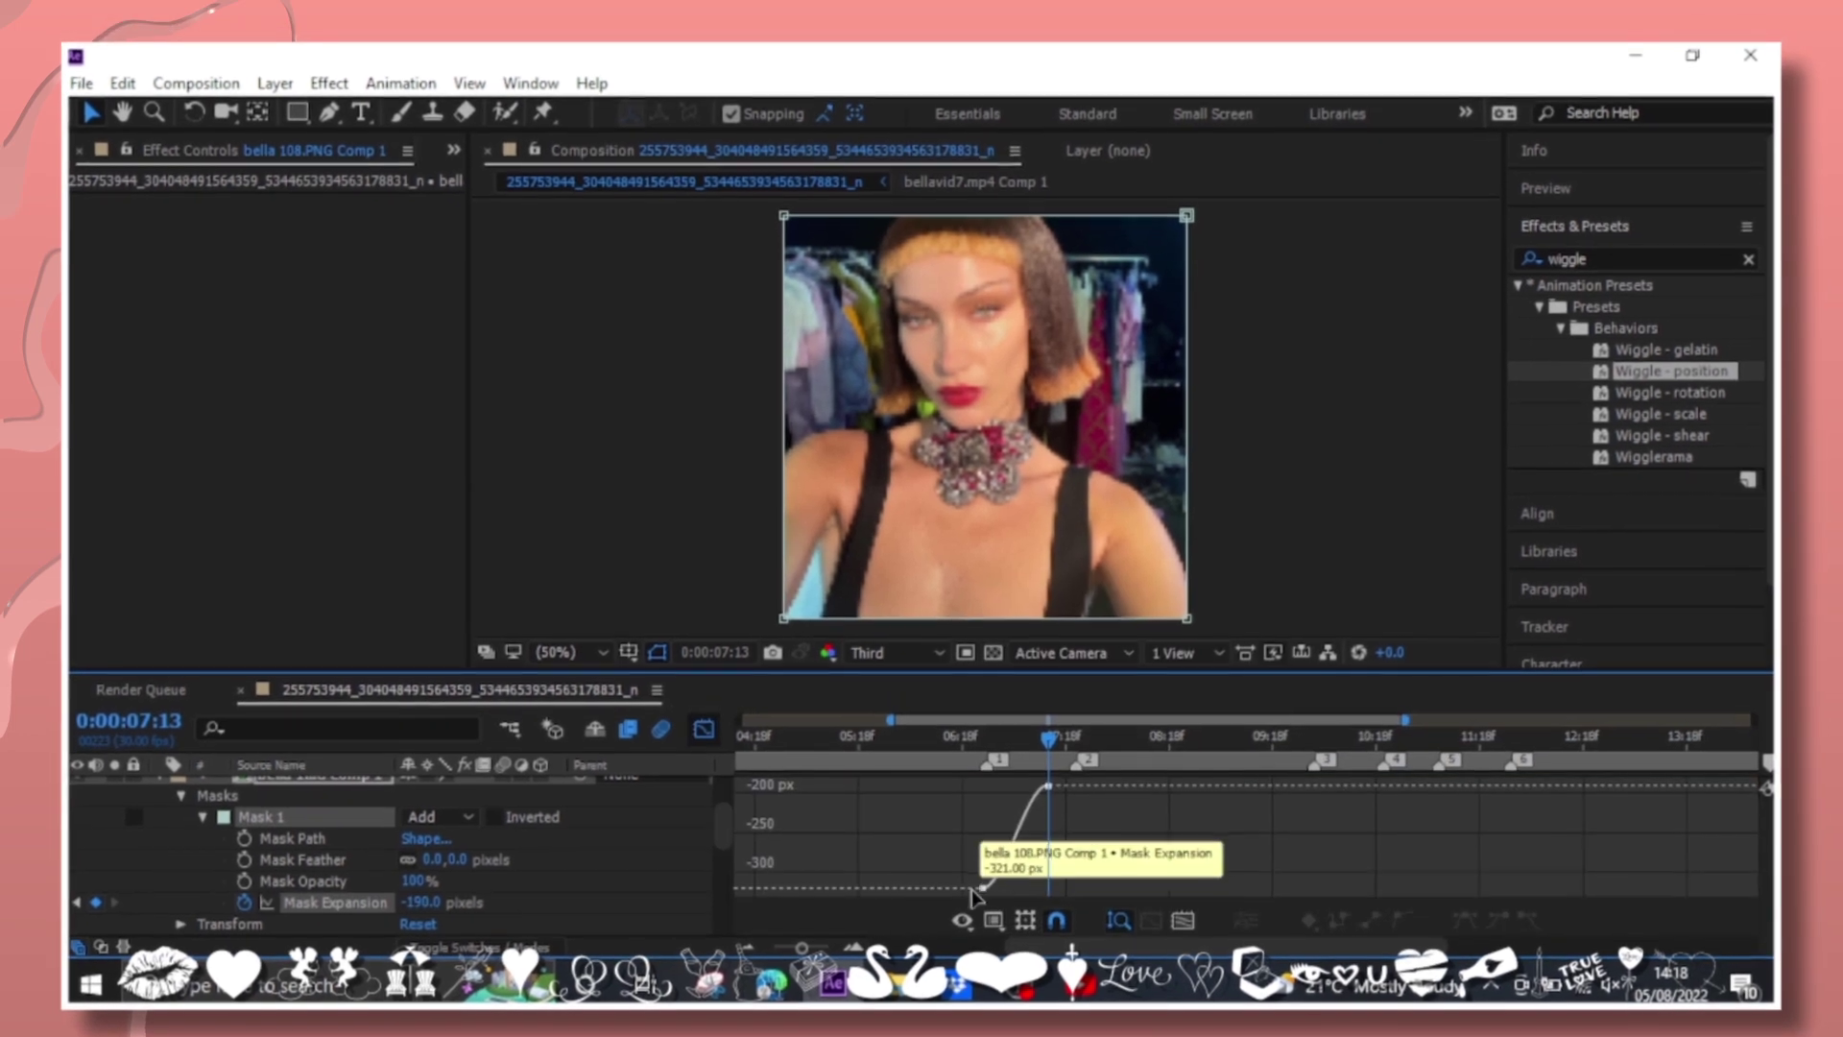
{"action": "left_click_drag", "start_coordinate": [1032, 781], "coordinate": [976, 781]}
{"action": "key", "text": "shift+F3"}
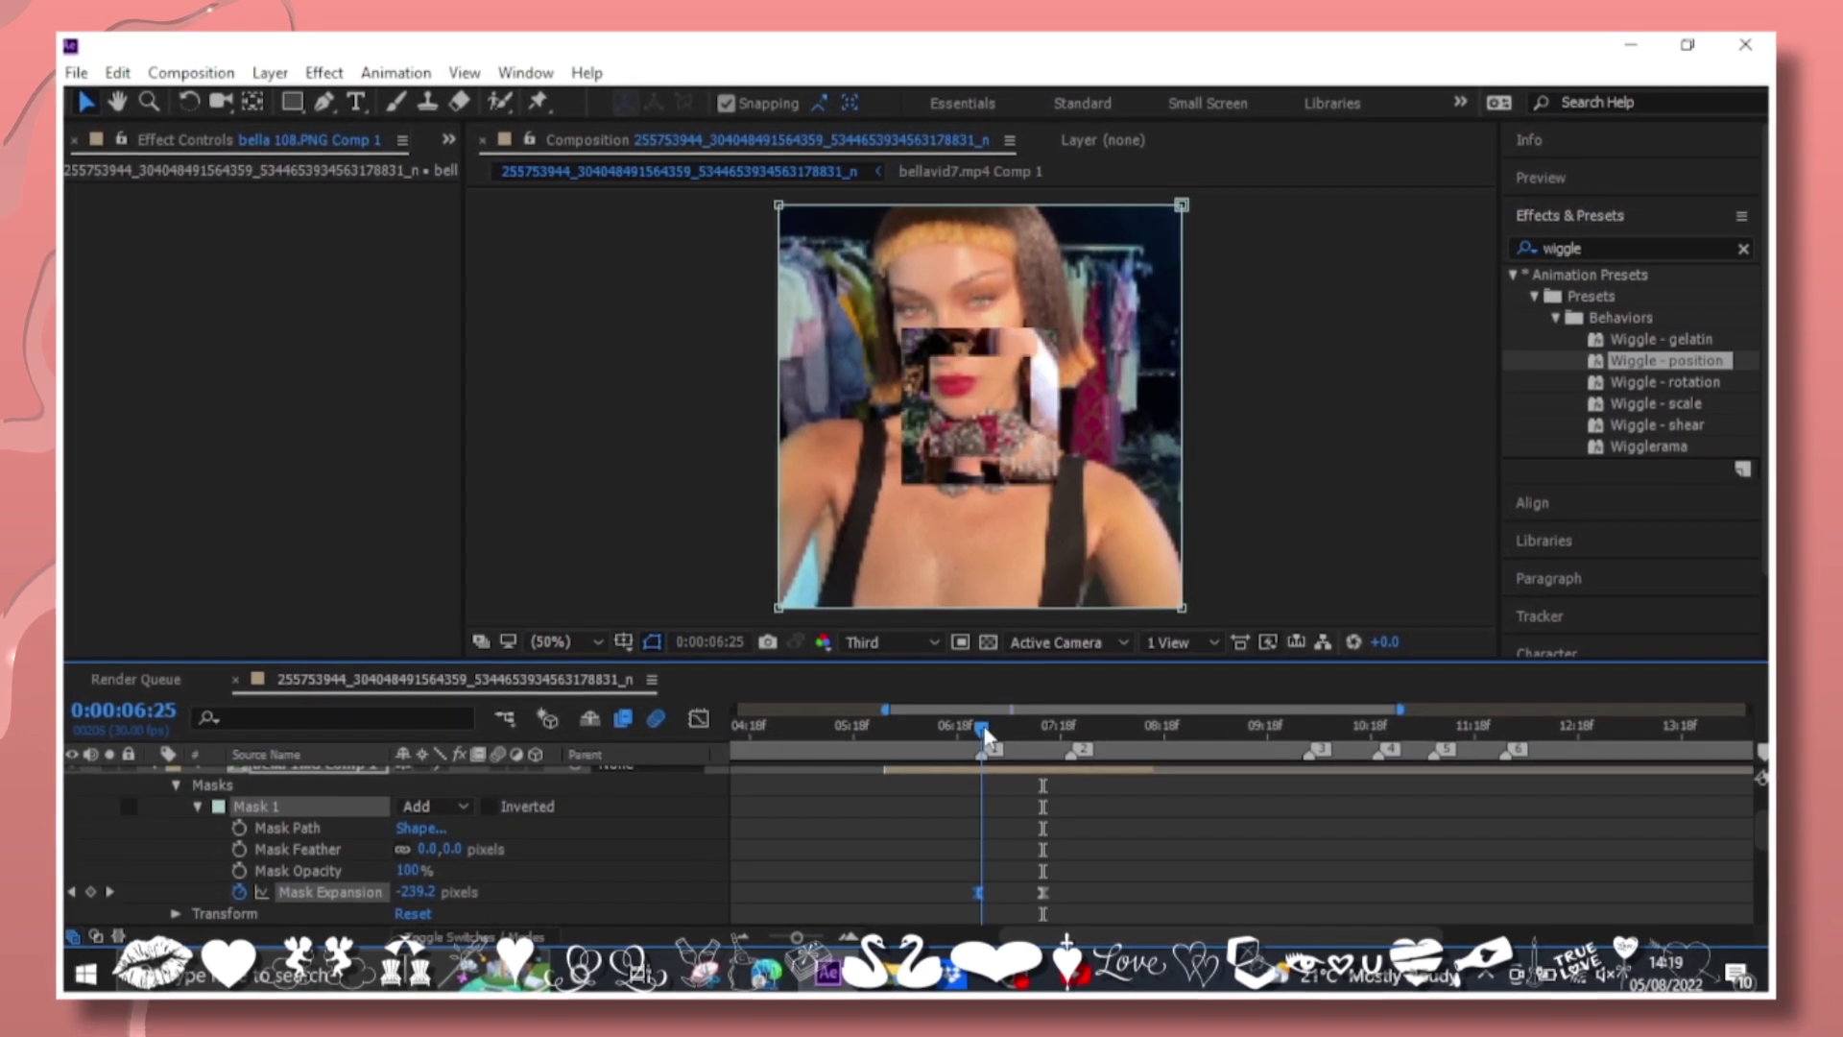
{"action": "left_click_drag", "start_coordinate": [1048, 732], "coordinate": [1020, 731]}
{"action": "scroll", "coordinate": [161, 838], "scroll_direction": "up", "scroll_amount": 3}
Add an adjustment layer, split it at 5:28 and delete the earlier piece.
{"action": "left_click", "coordinate": [156, 828]}
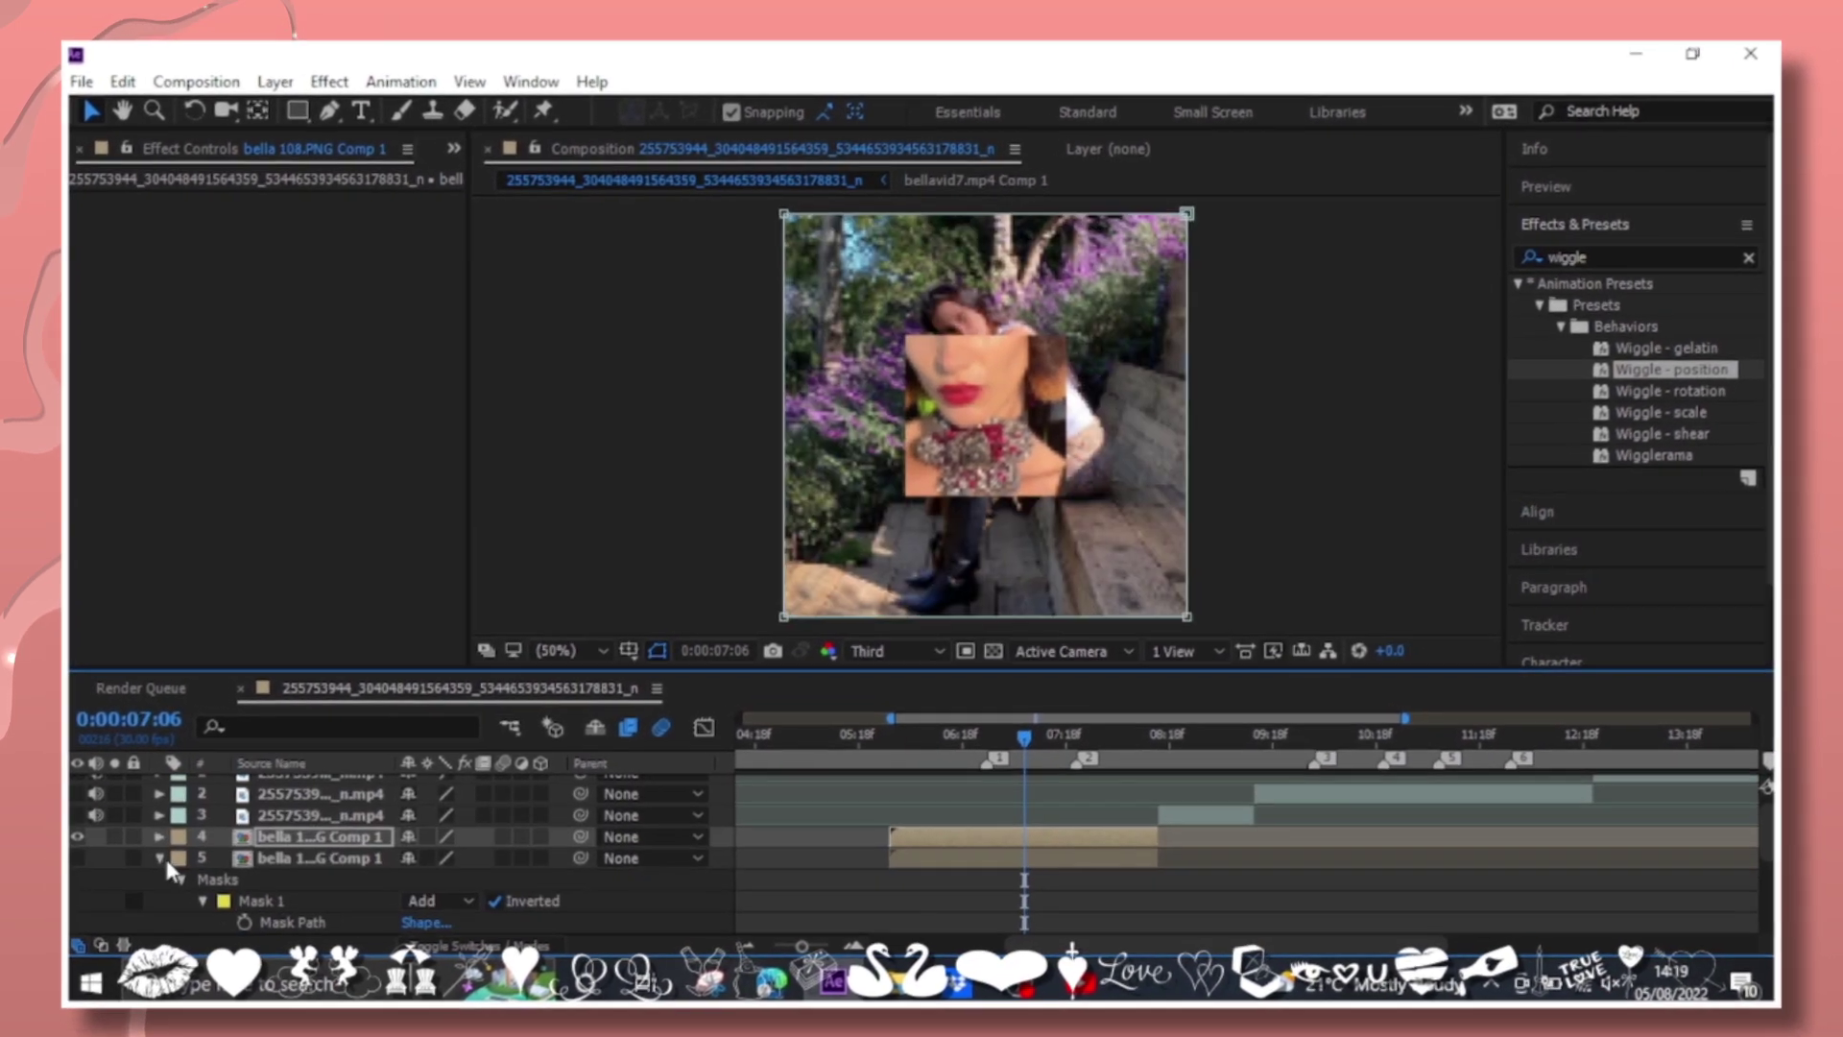
{"action": "left_click", "coordinate": [964, 725]}
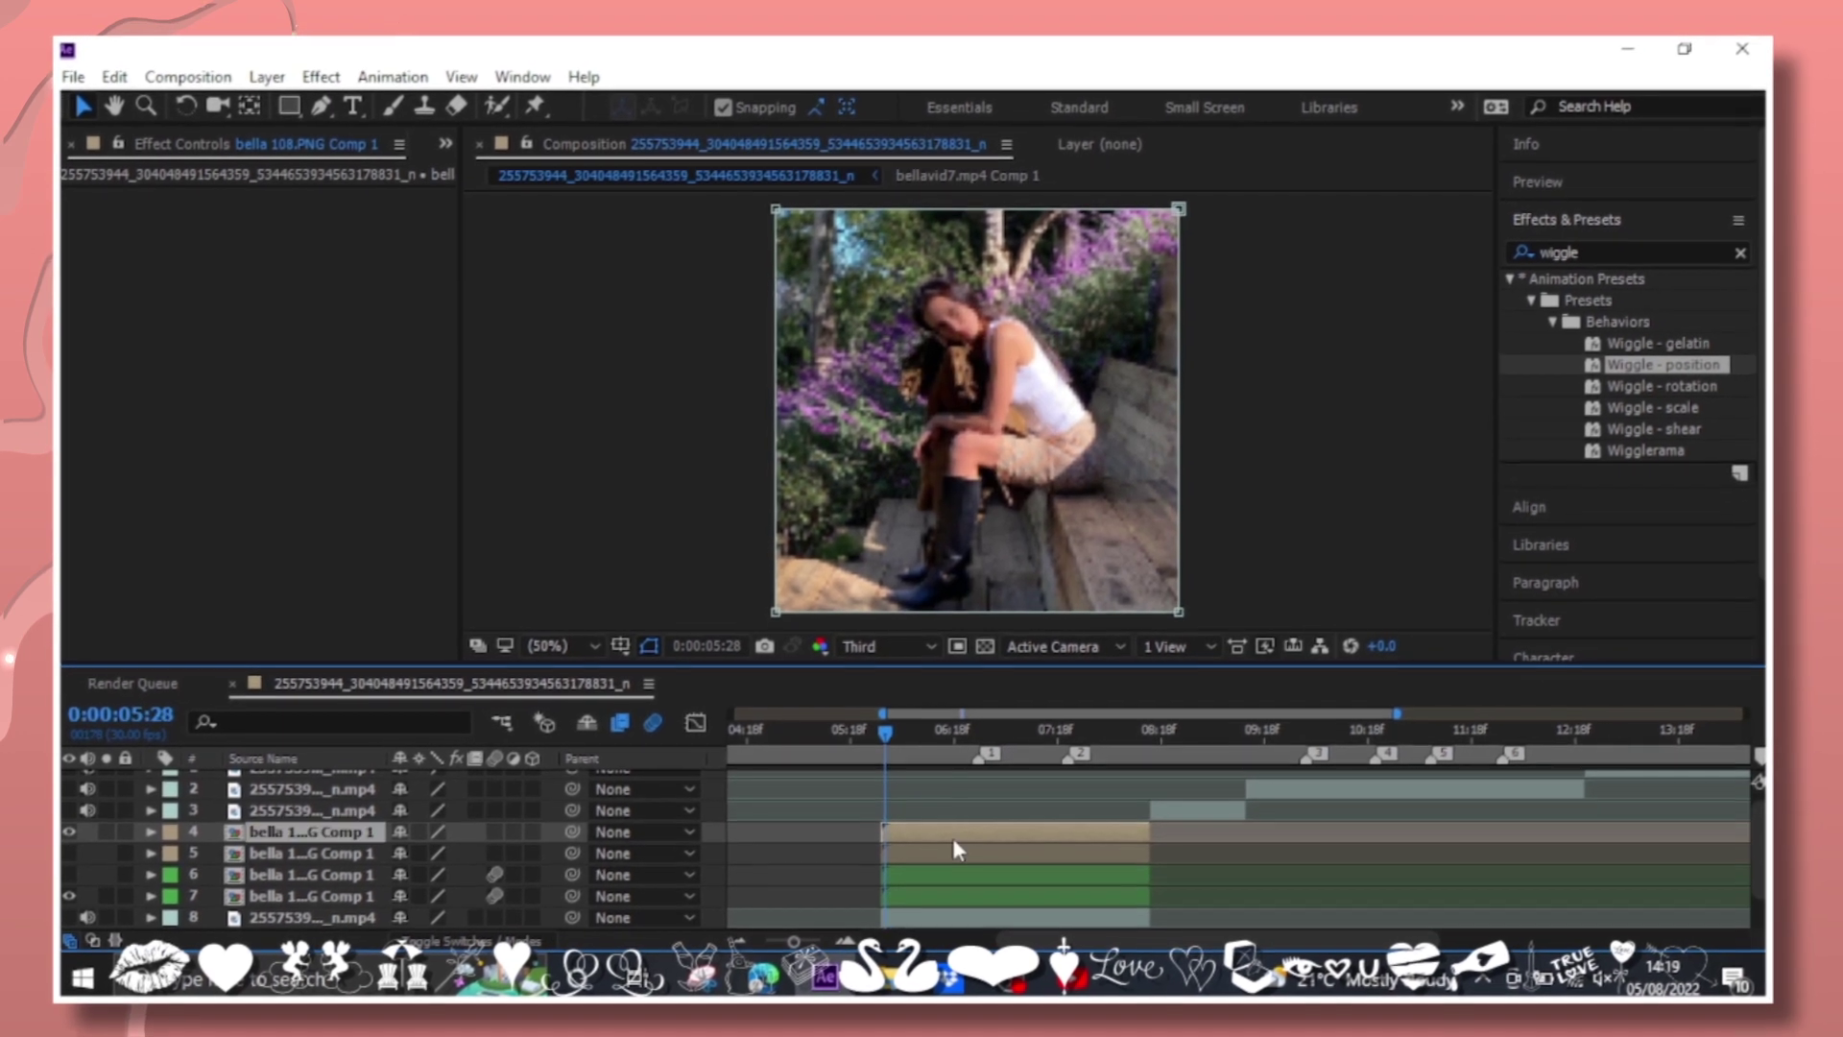
{"action": "key", "text": "ctrl+alt+y"}
{"action": "key", "text": "ctrl+shift+d"}
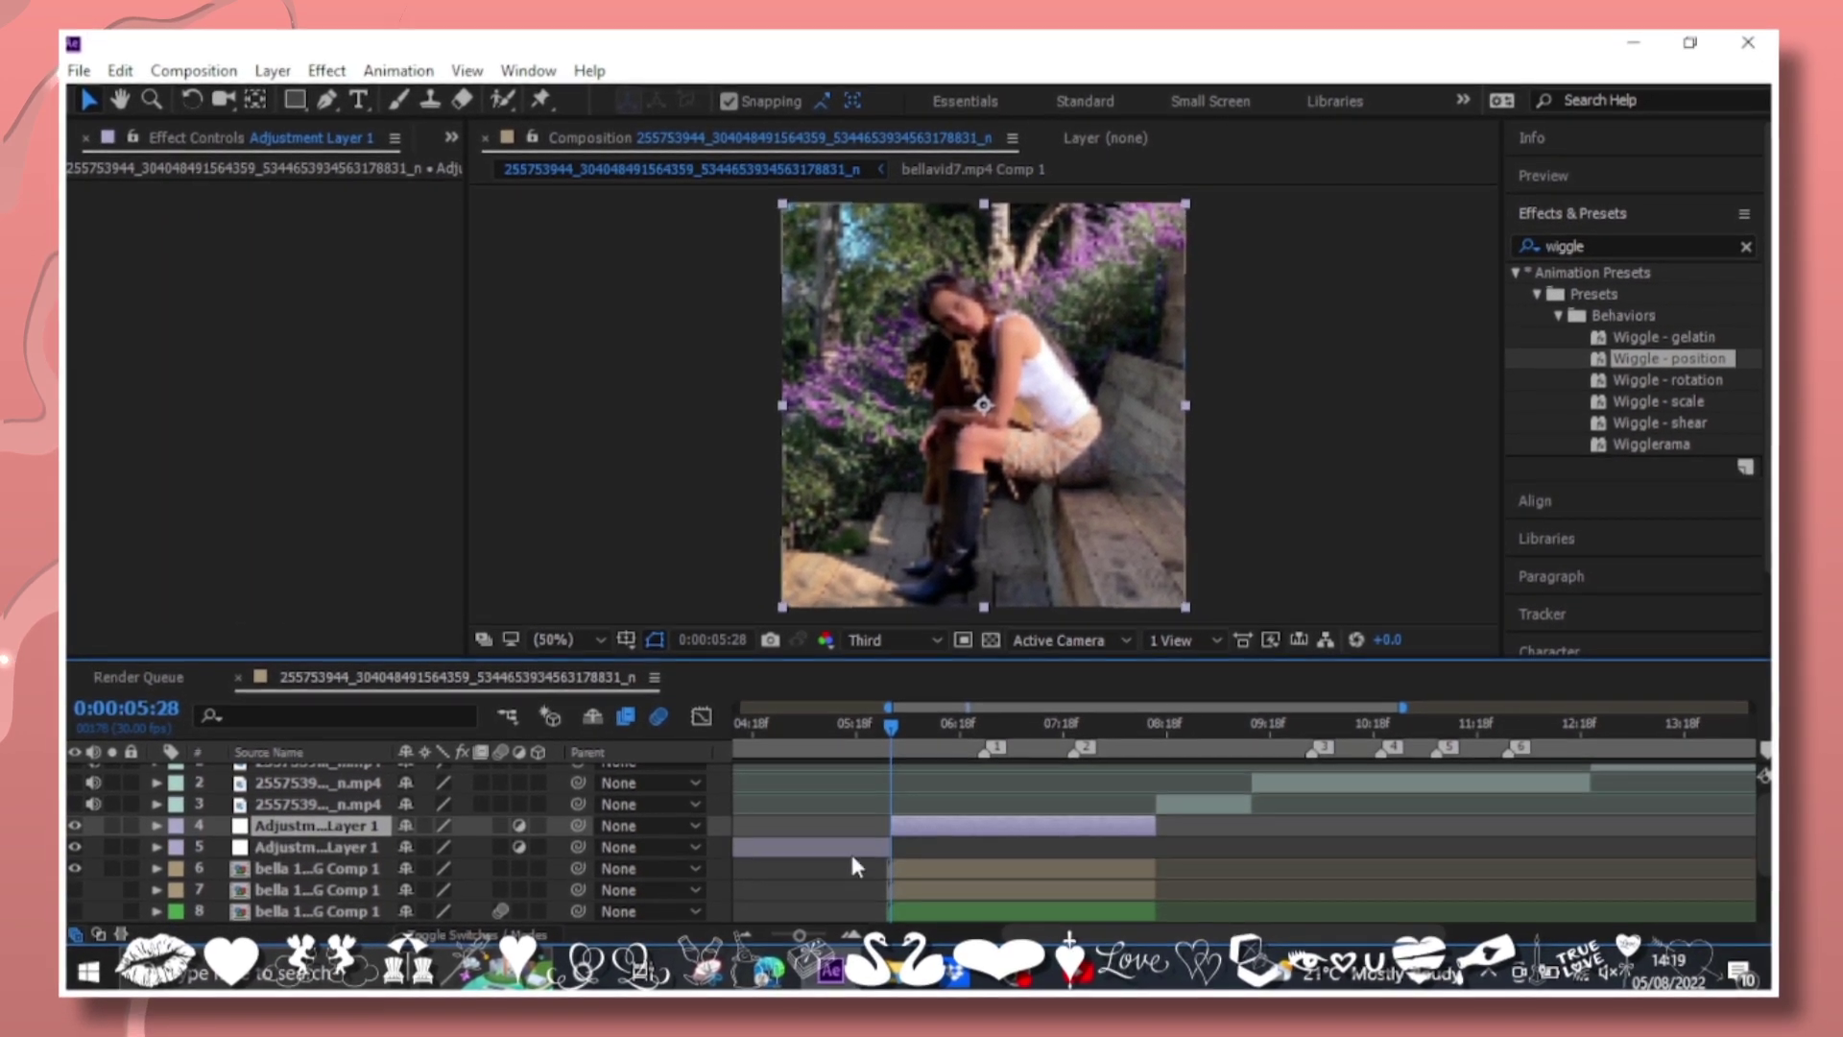
{"action": "left_click", "coordinate": [852, 848]}
{"action": "key", "text": "Delete"}
Move the time to 7:10 and select the bella 112 photo layer.
{"action": "left_click", "coordinate": [1023, 727]}
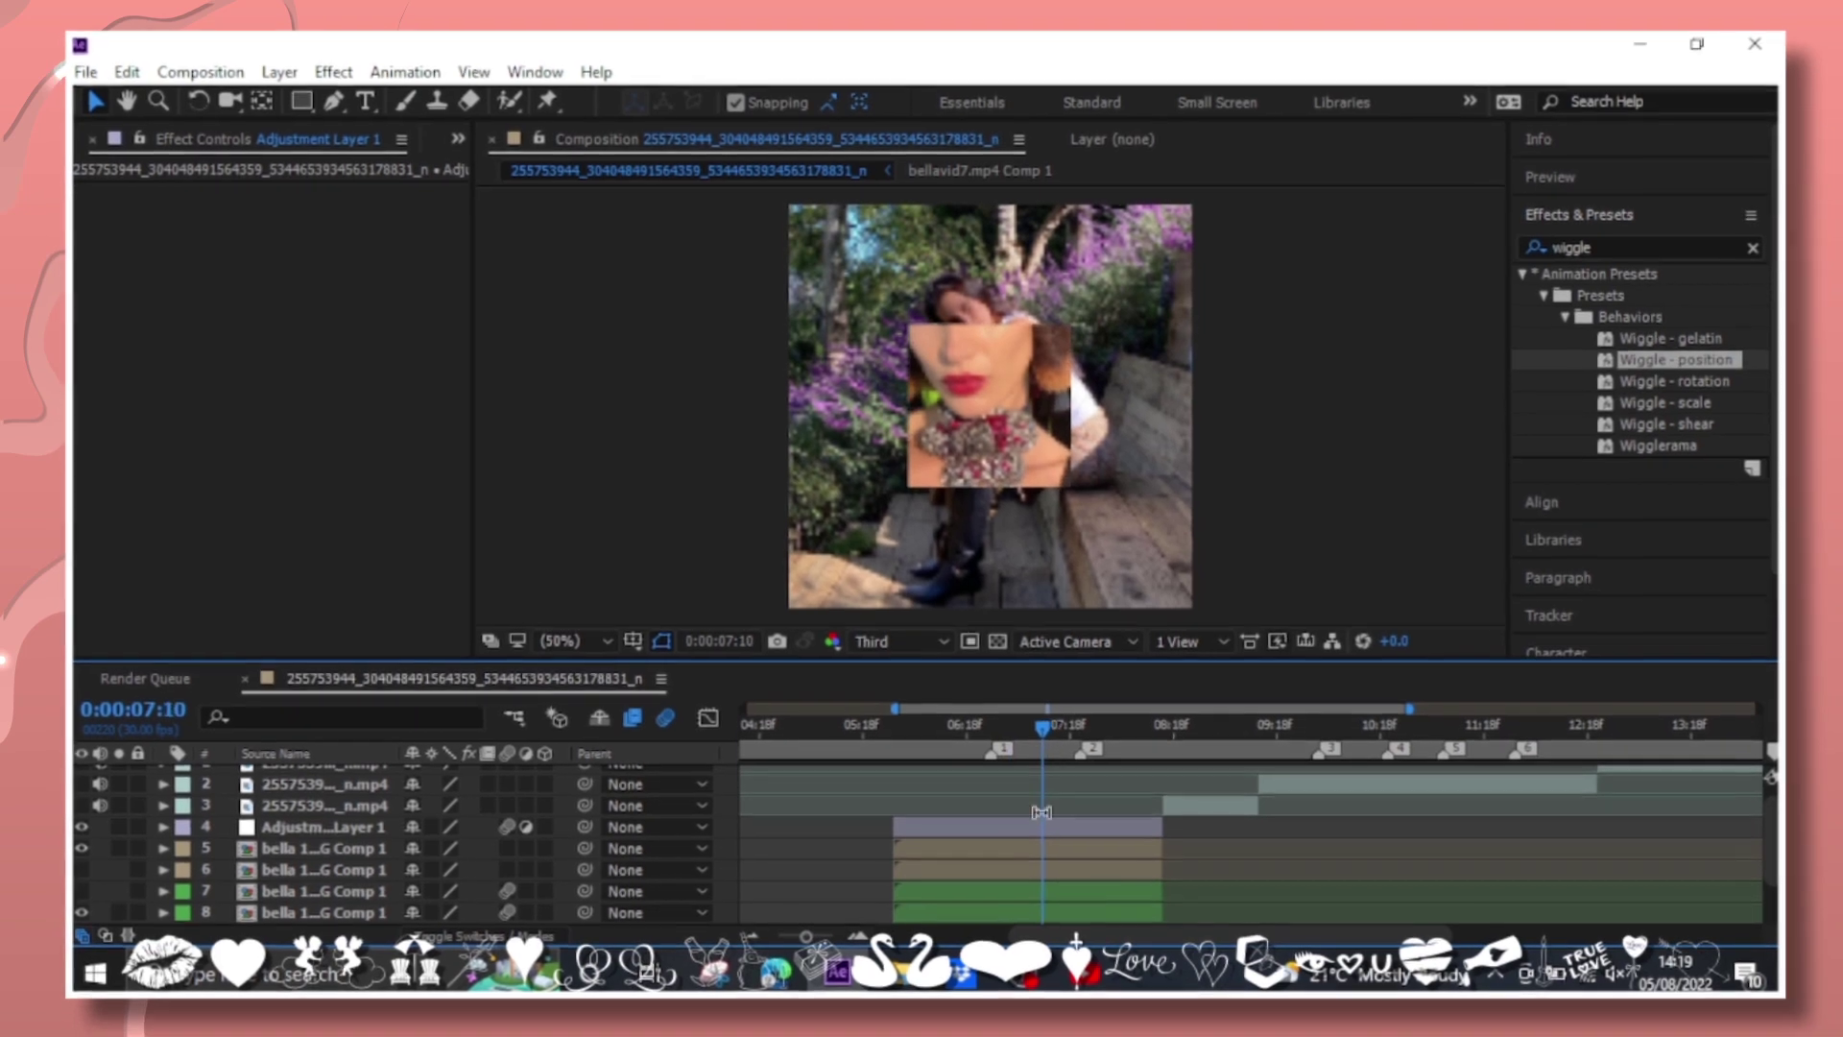
{"action": "scroll", "coordinate": [998, 835], "scroll_direction": "down", "scroll_amount": 2}
{"action": "left_click", "coordinate": [995, 833]}
{"action": "left_click", "coordinate": [279, 859]}
Apply Motion Tile to bella 112 with 700×700 output and Mirror Edges.
{"action": "key", "text": "r"}
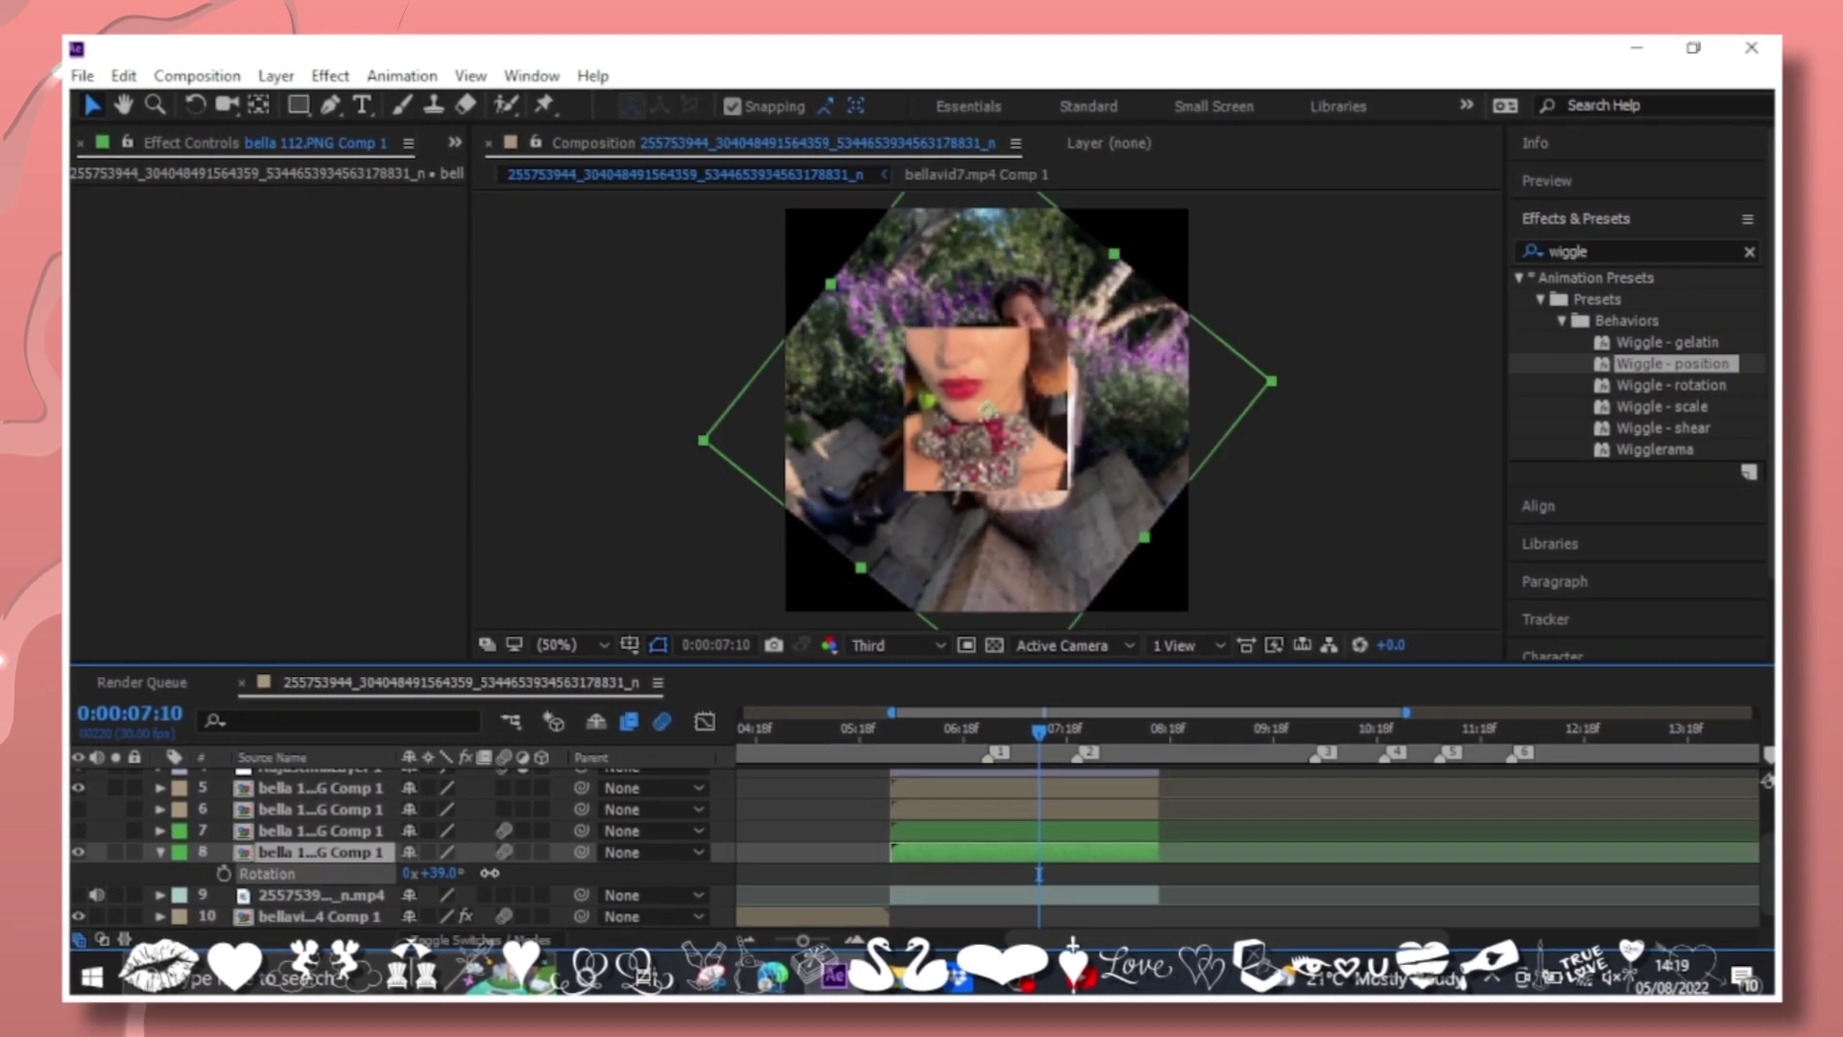
{"action": "left_click", "coordinate": [323, 83]}
{"action": "mouse_move", "coordinate": [720, 447]}
{"action": "left_click", "coordinate": [921, 758]}
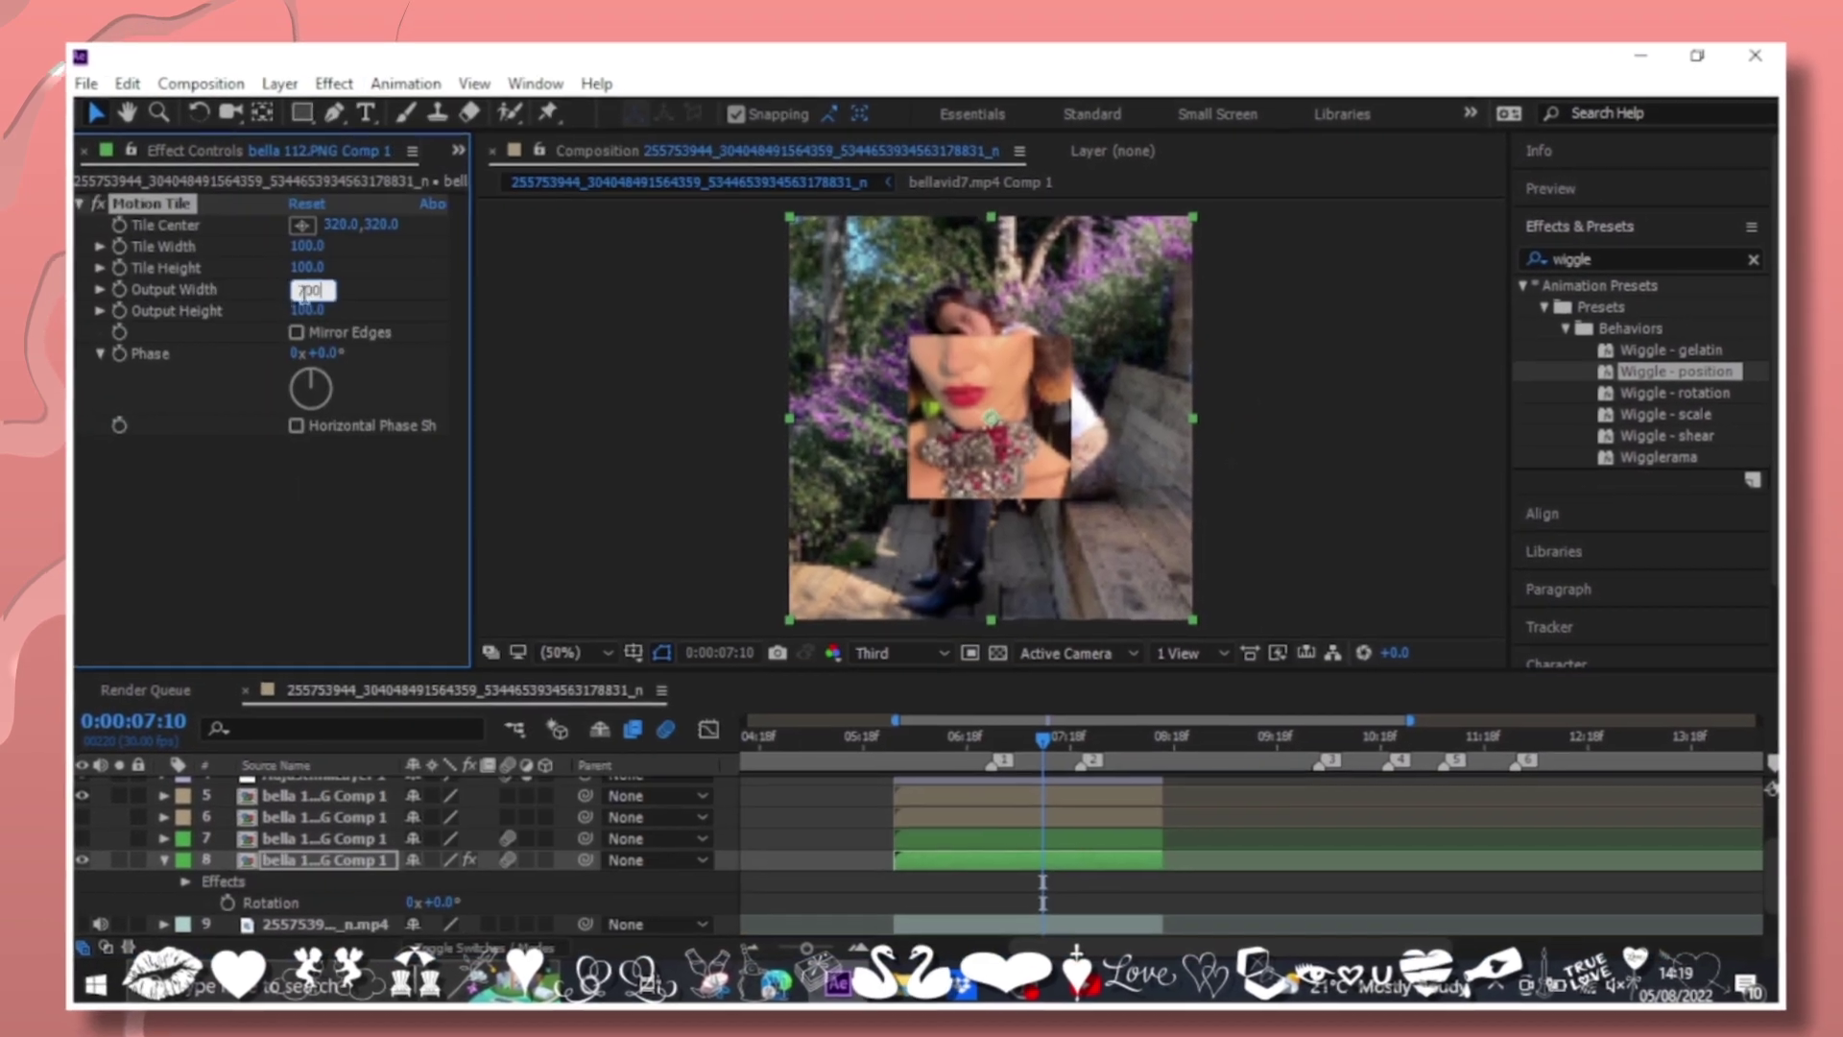
Keyframe bella 112's Rotation from 0° to 90° ending at 7:22, with Easy Ease.
{"action": "key", "text": "space"}
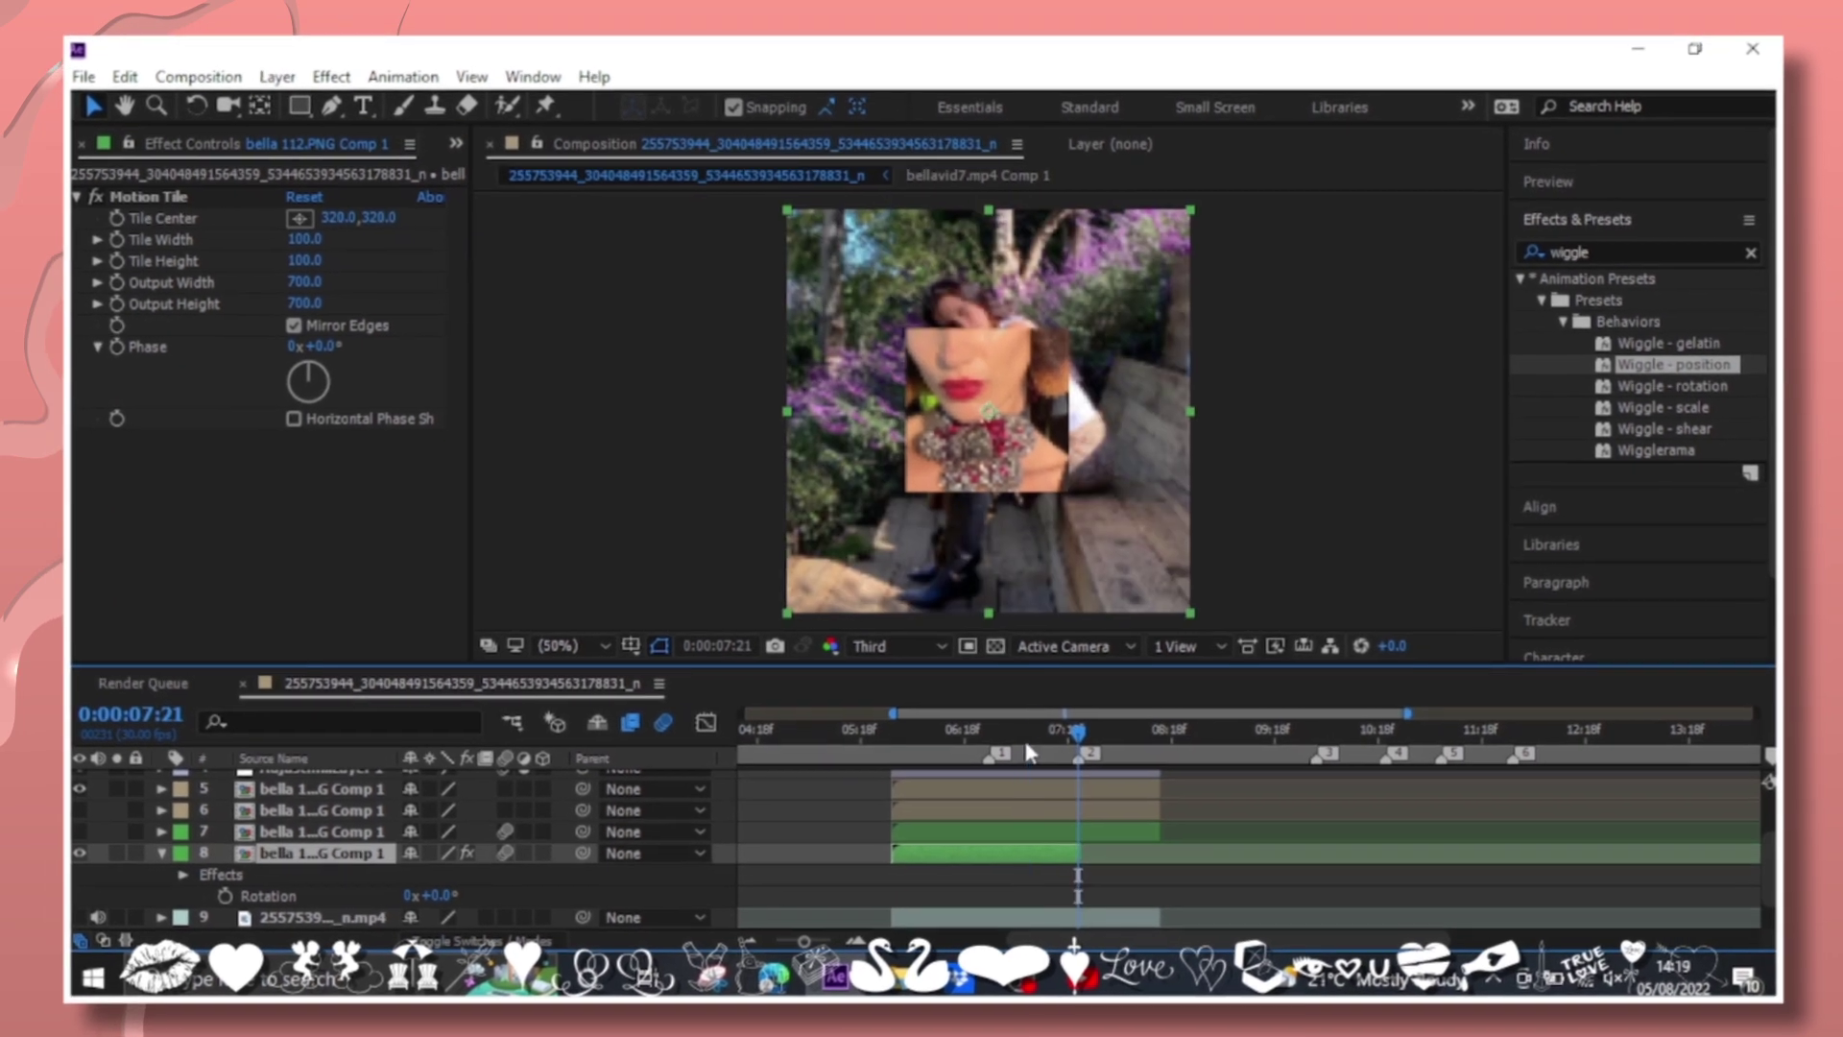
{"action": "left_click", "coordinate": [210, 897]}
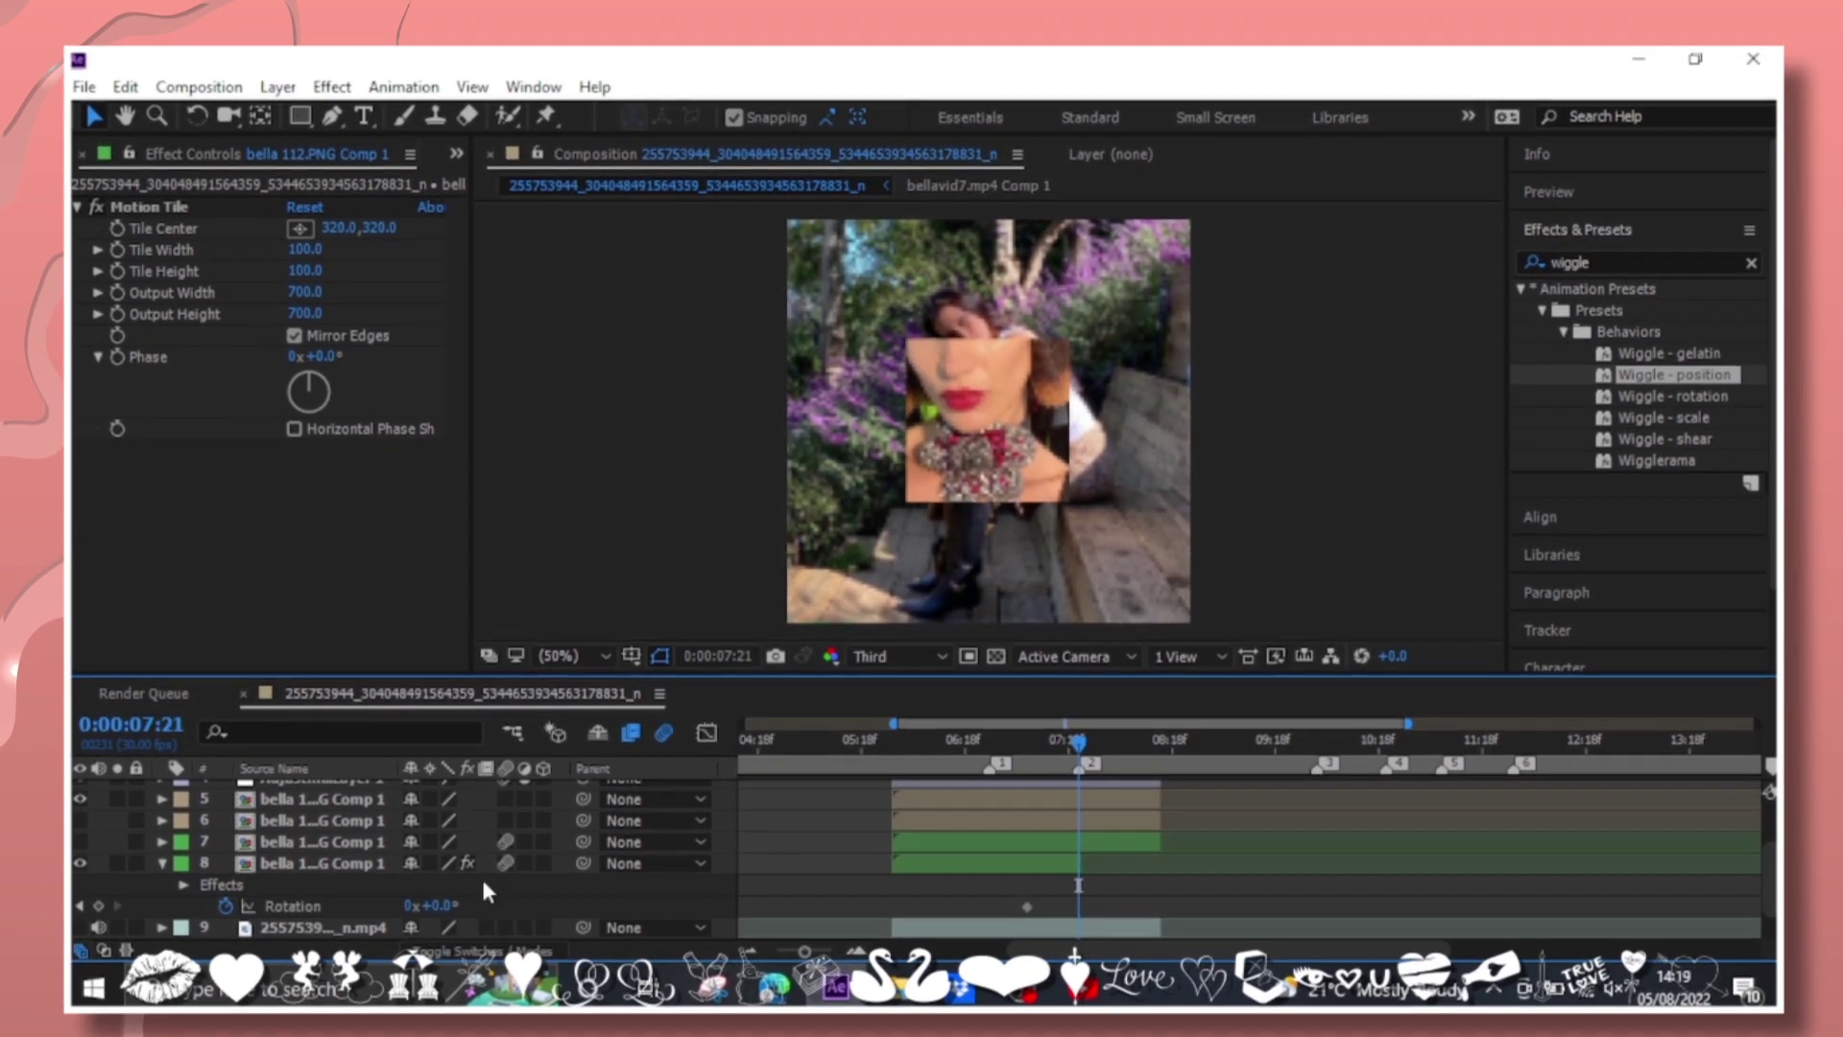
{"action": "type", "text": "90"}
{"action": "left_click_drag", "start_coordinate": [487, 891], "coordinate": [1244, 897]}
{"action": "left_click_drag", "start_coordinate": [820, 934], "coordinate": [814, 934]}
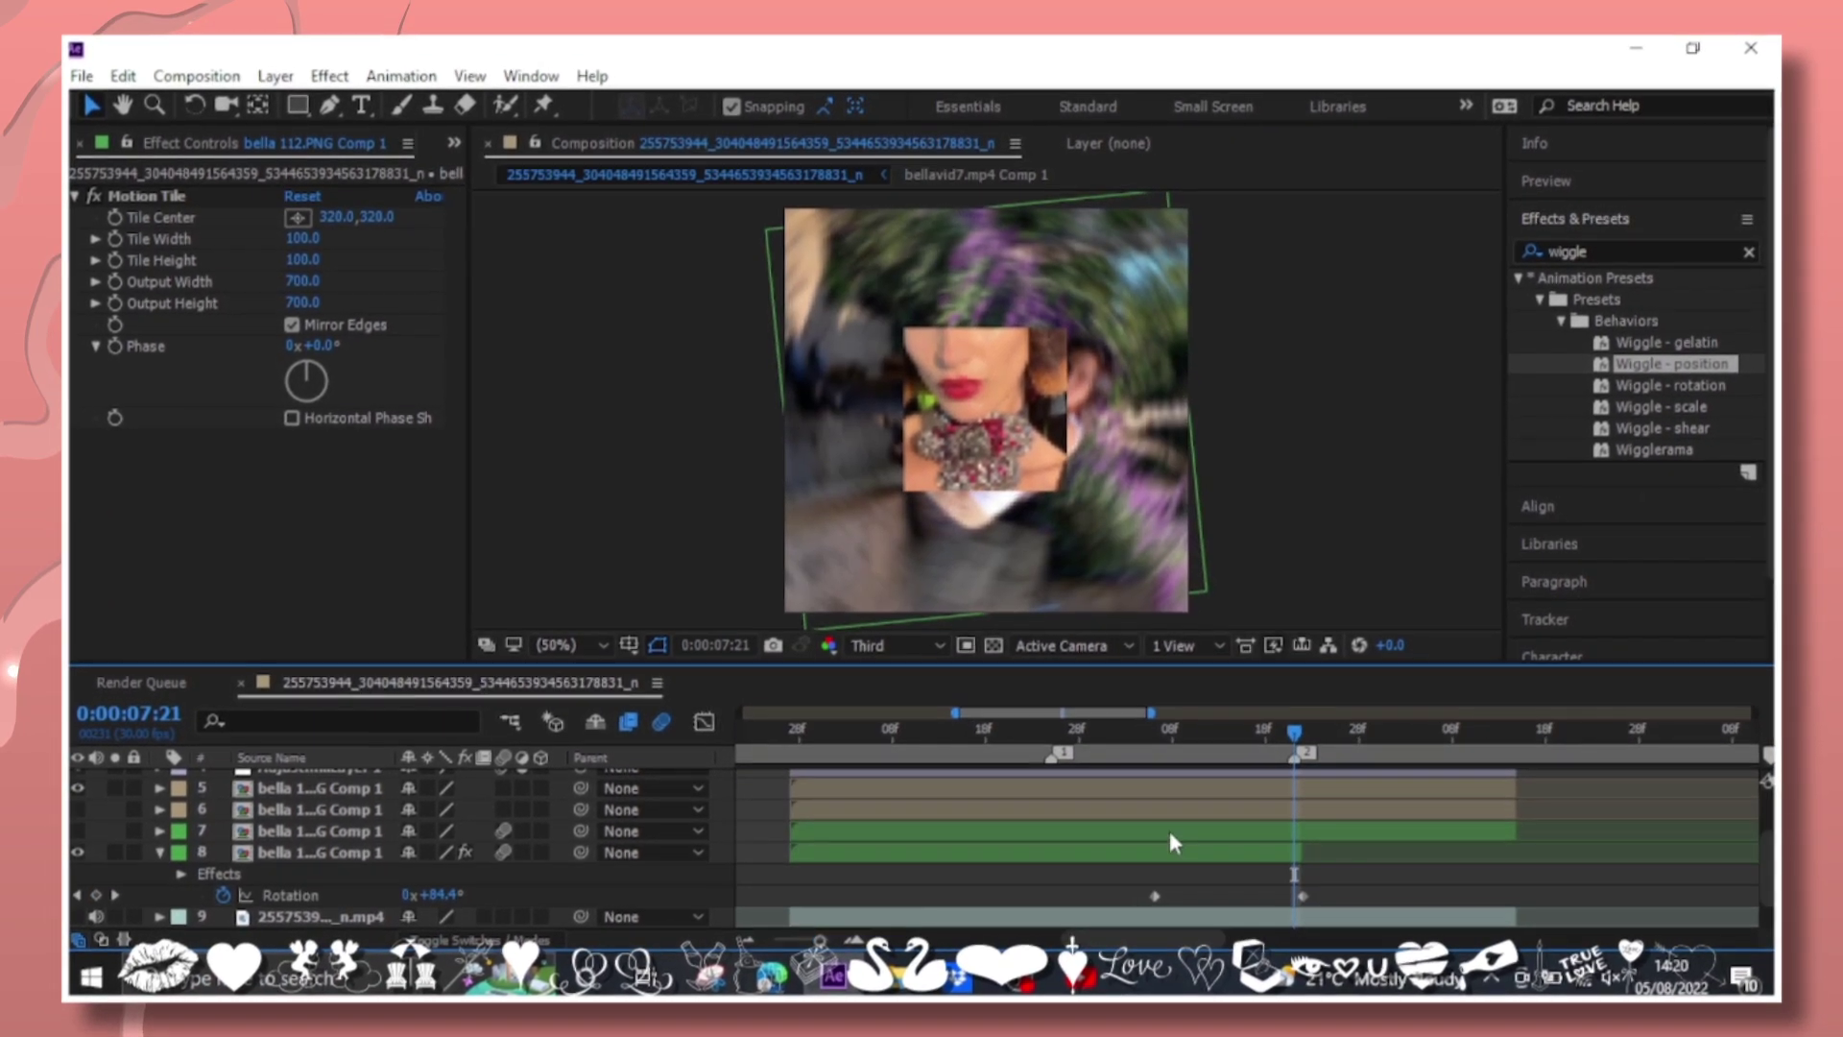
{"action": "right_click", "coordinate": [1104, 892]}
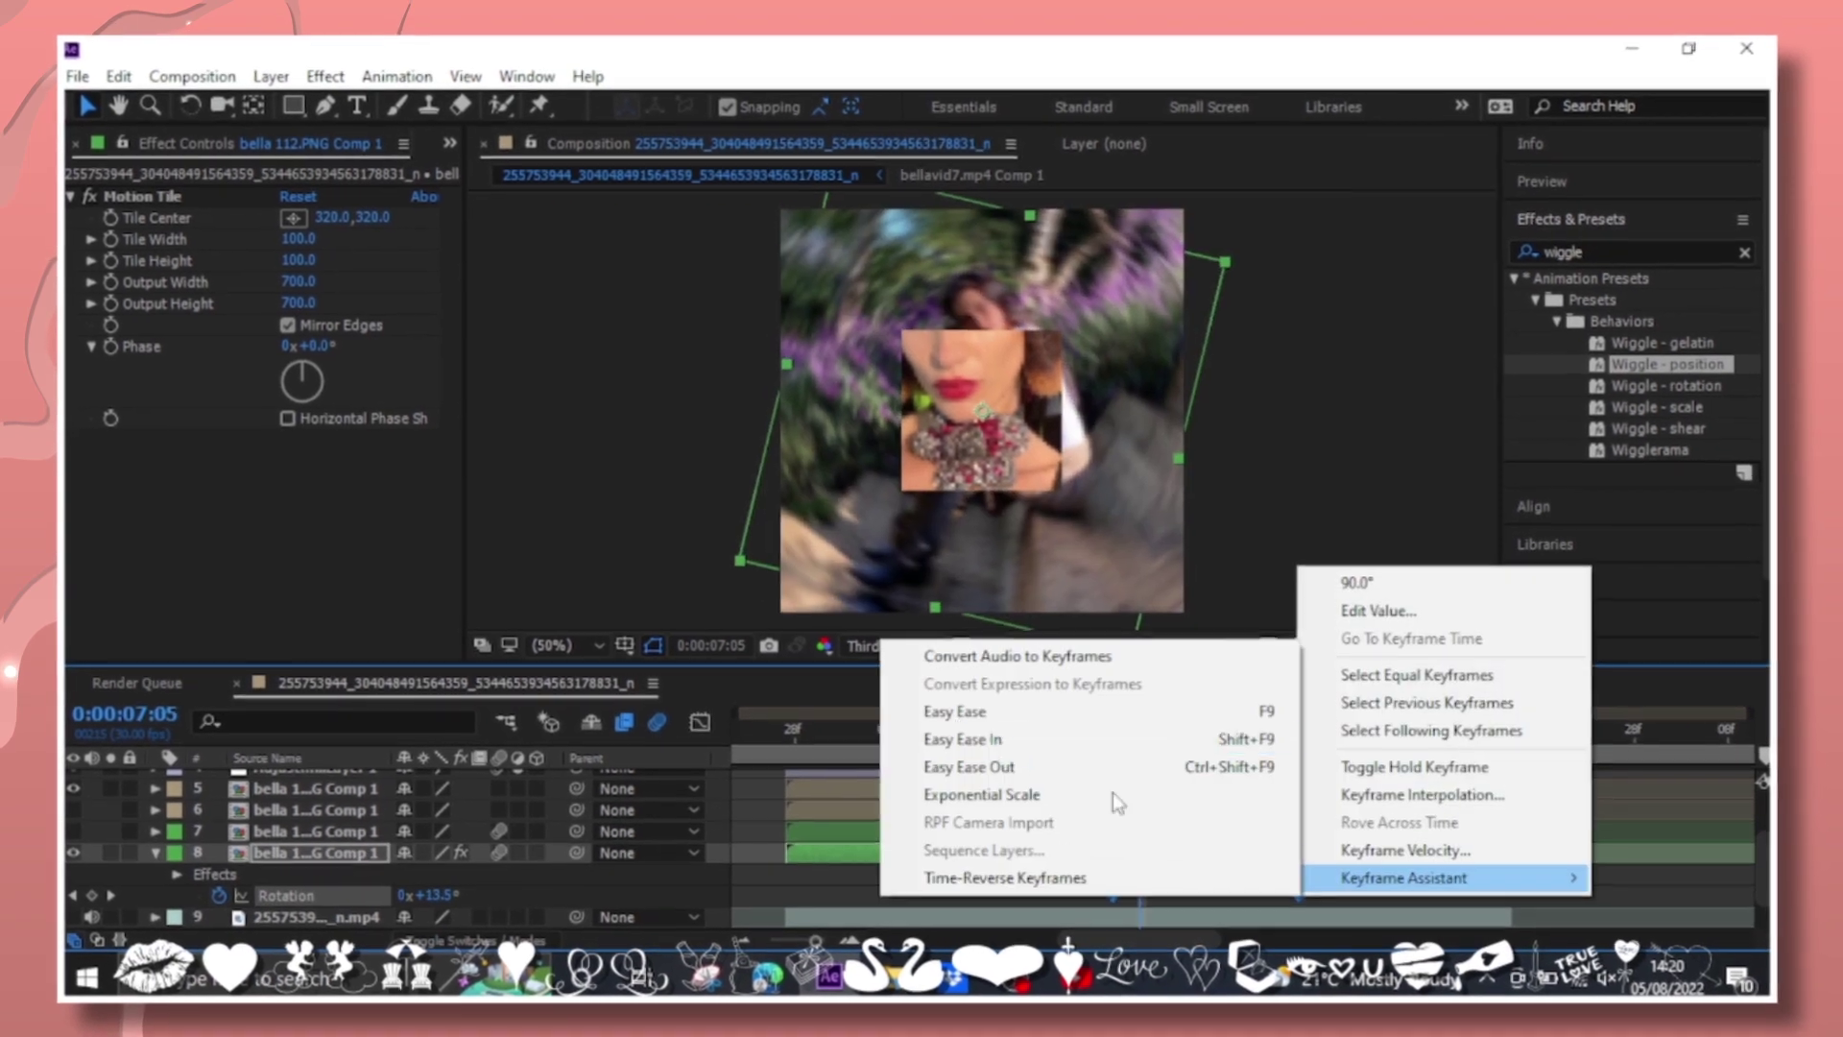
{"action": "left_click", "coordinate": [960, 707]}
{"action": "key", "text": "shift+F3"}
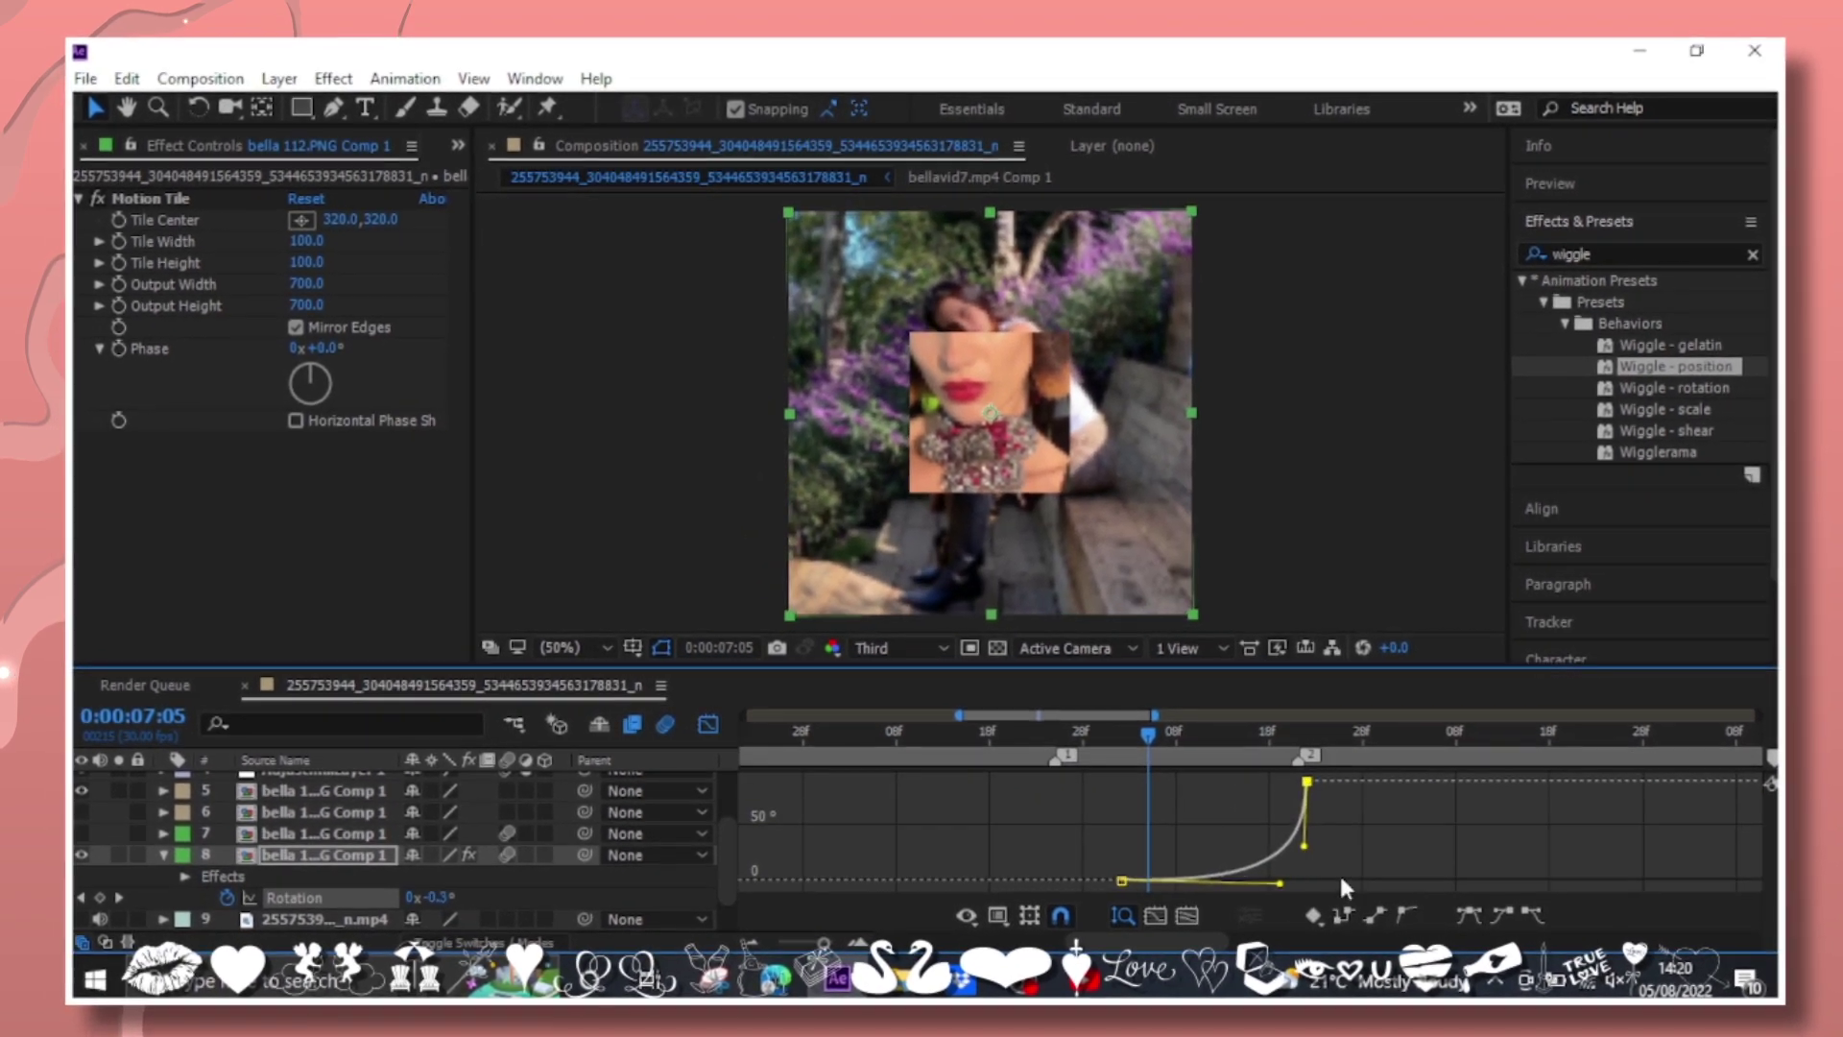
{"action": "key", "text": "shift+F3"}
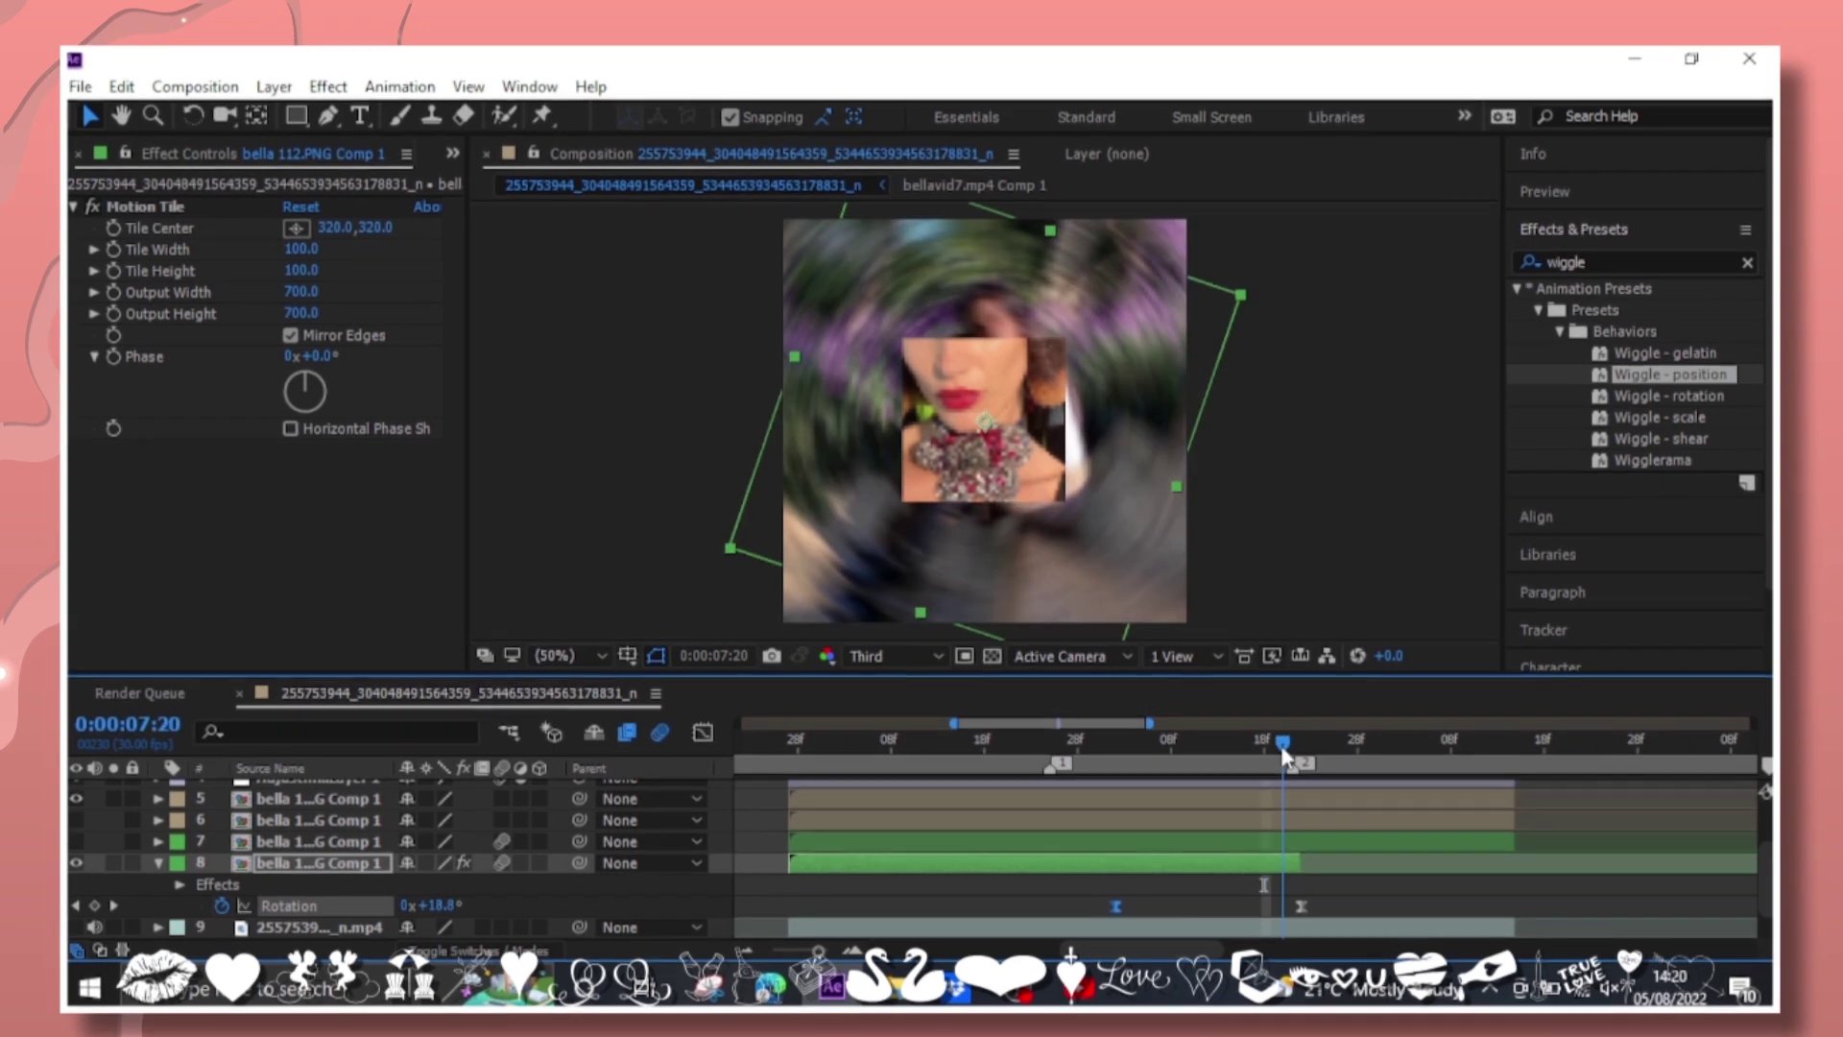
{"action": "left_click_drag", "start_coordinate": [1280, 745], "coordinate": [1295, 752]}
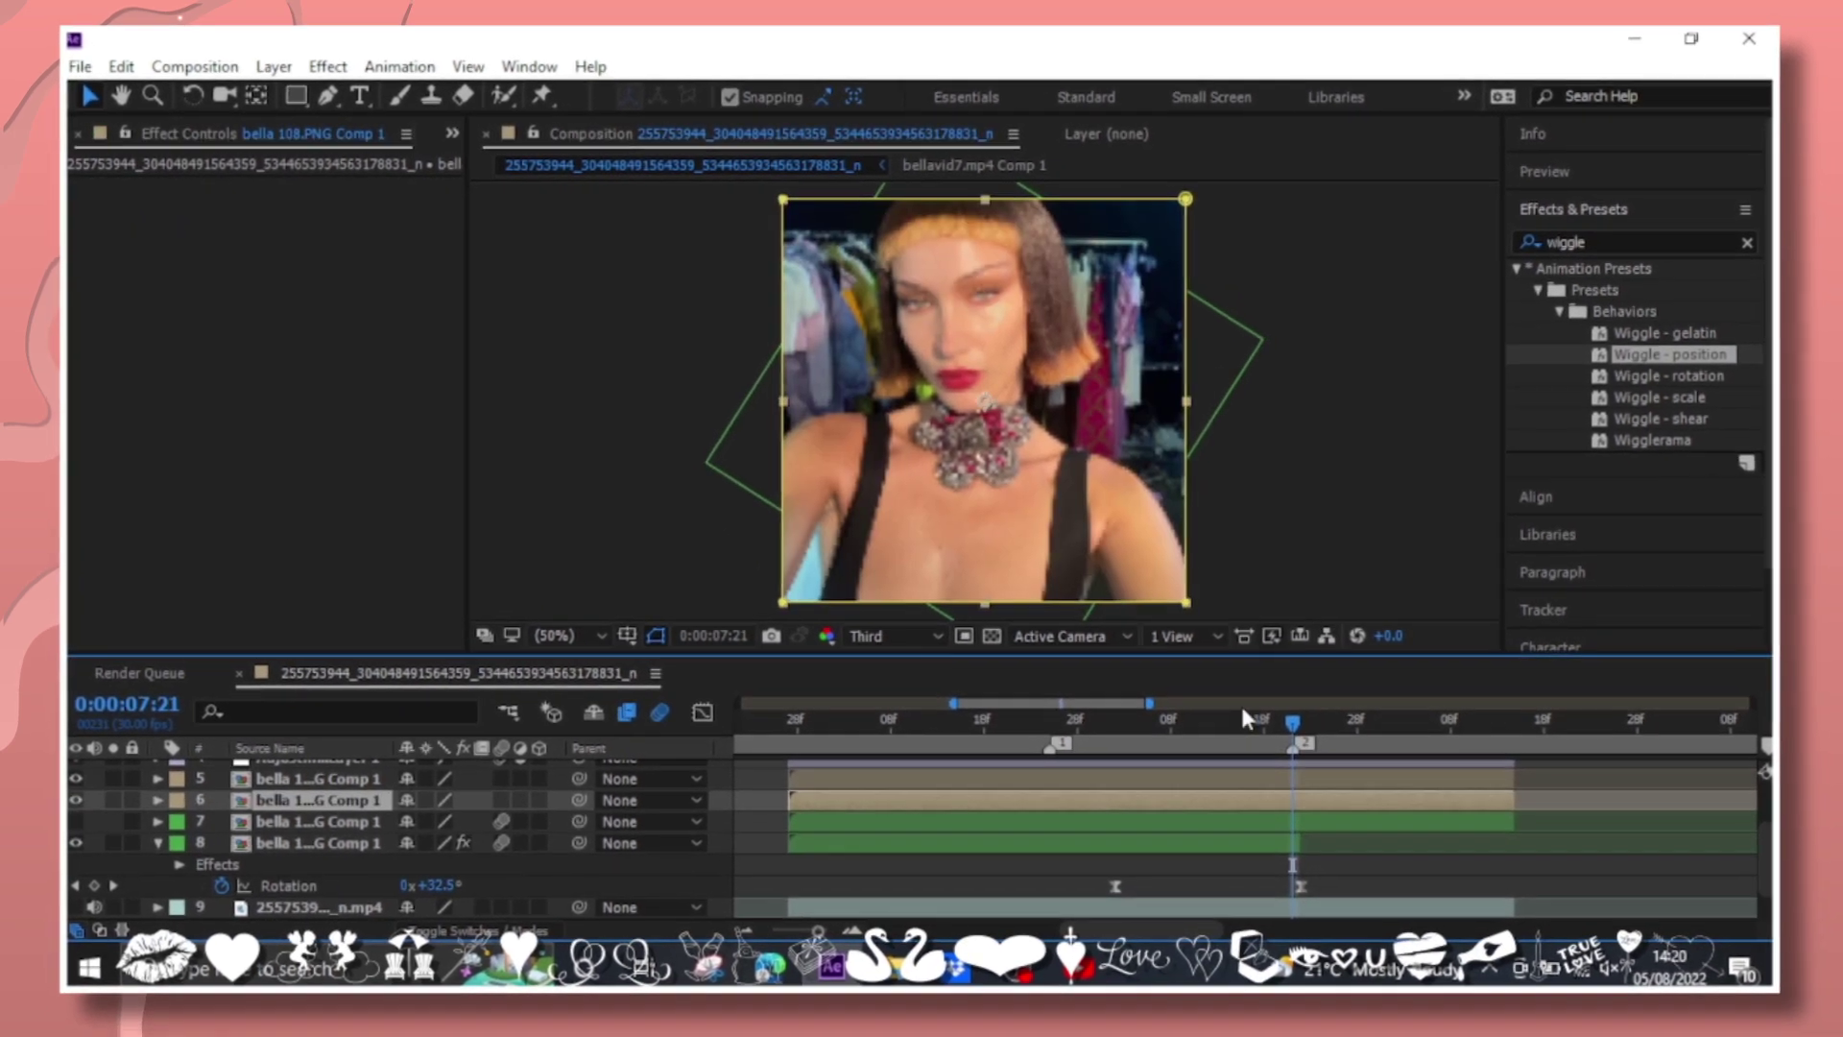
{"action": "key", "text": "Page_Down"}
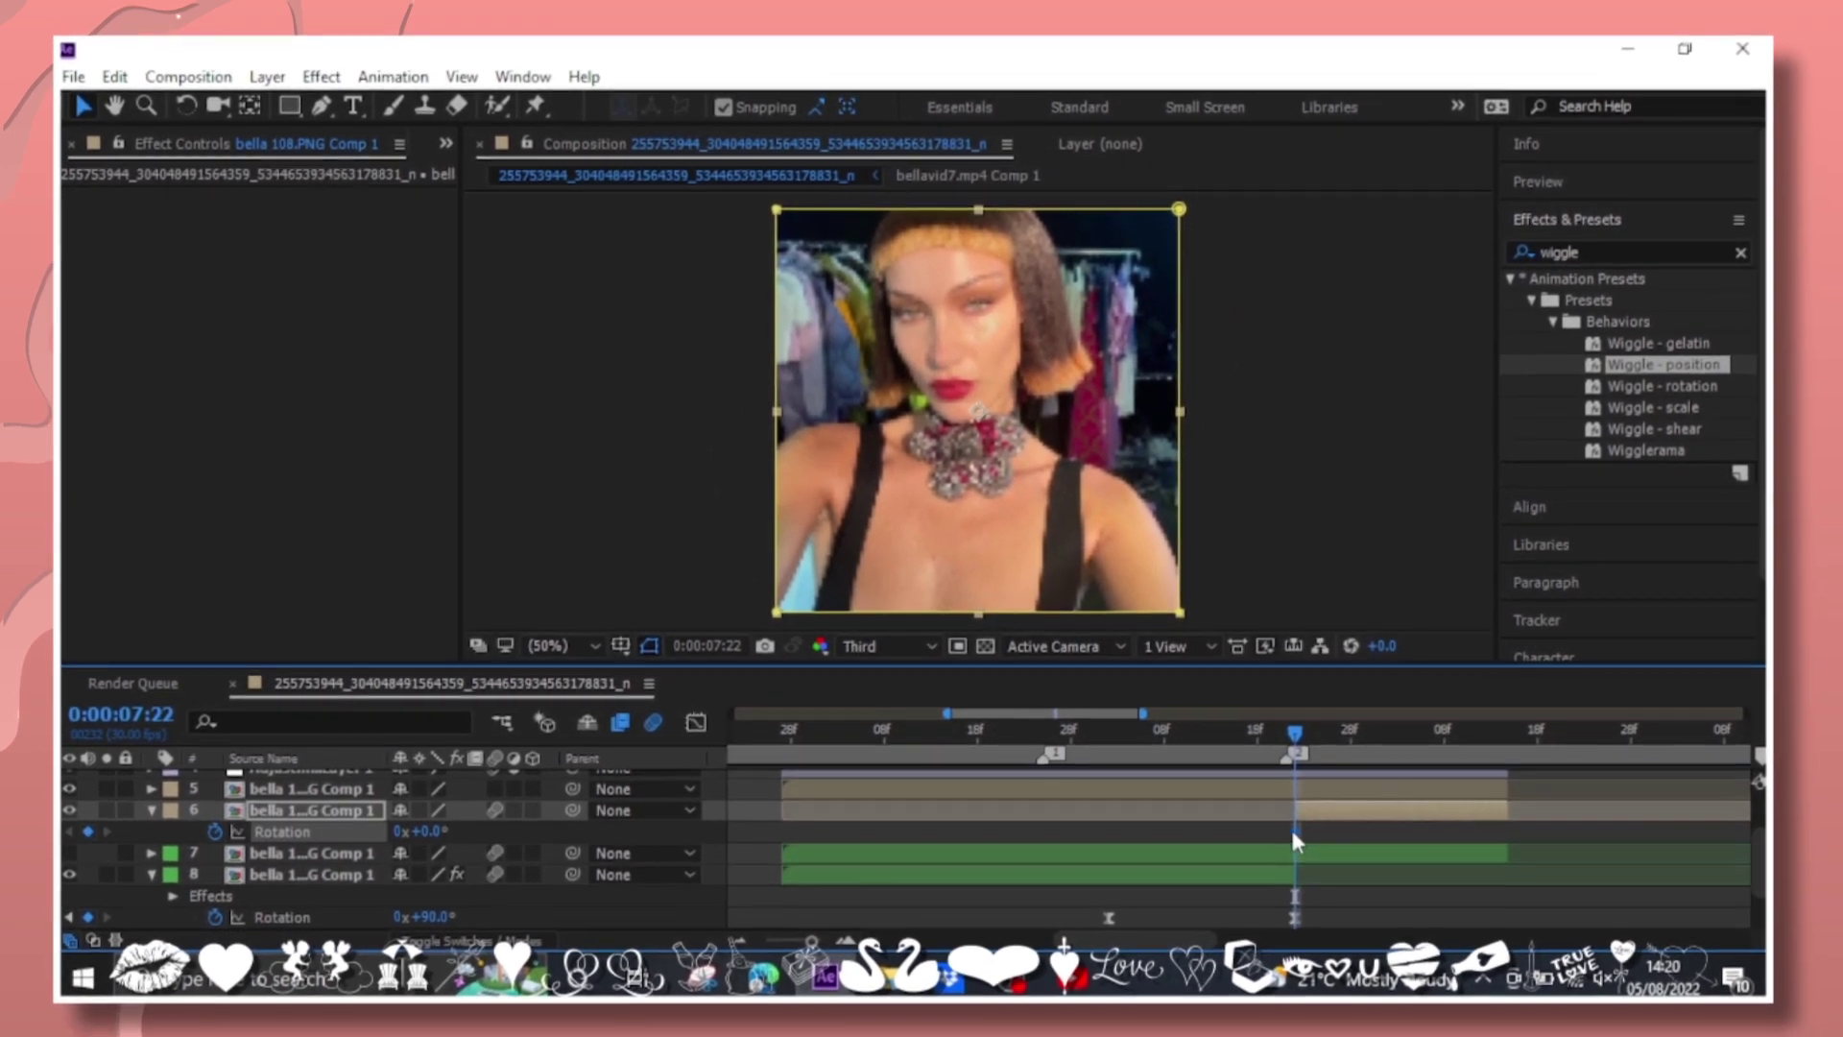
Give bella 108 an eased rotation from -90° to 0° and check its curve.
{"action": "left_click_drag", "start_coordinate": [1295, 831], "coordinate": [1434, 831]}
{"action": "right_click", "coordinate": [1443, 823]}
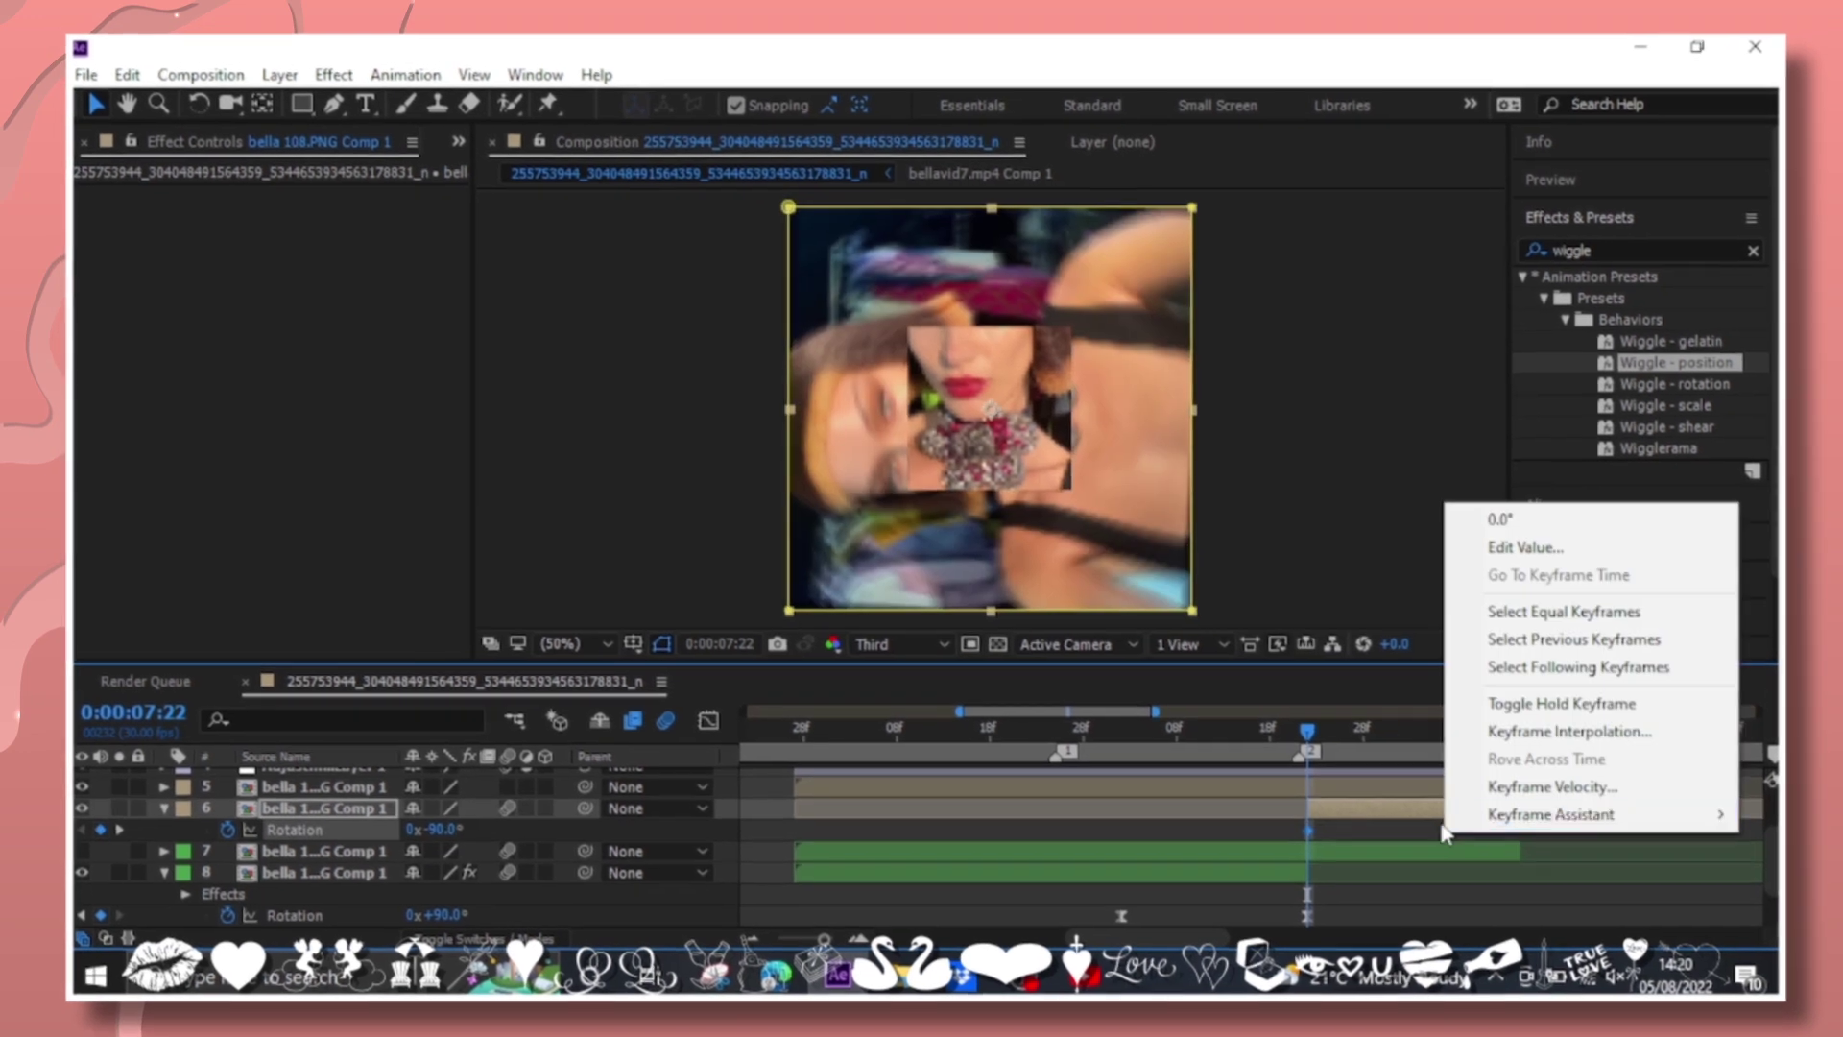
{"action": "key", "text": "F9"}
{"action": "key", "text": "shift+F3"}
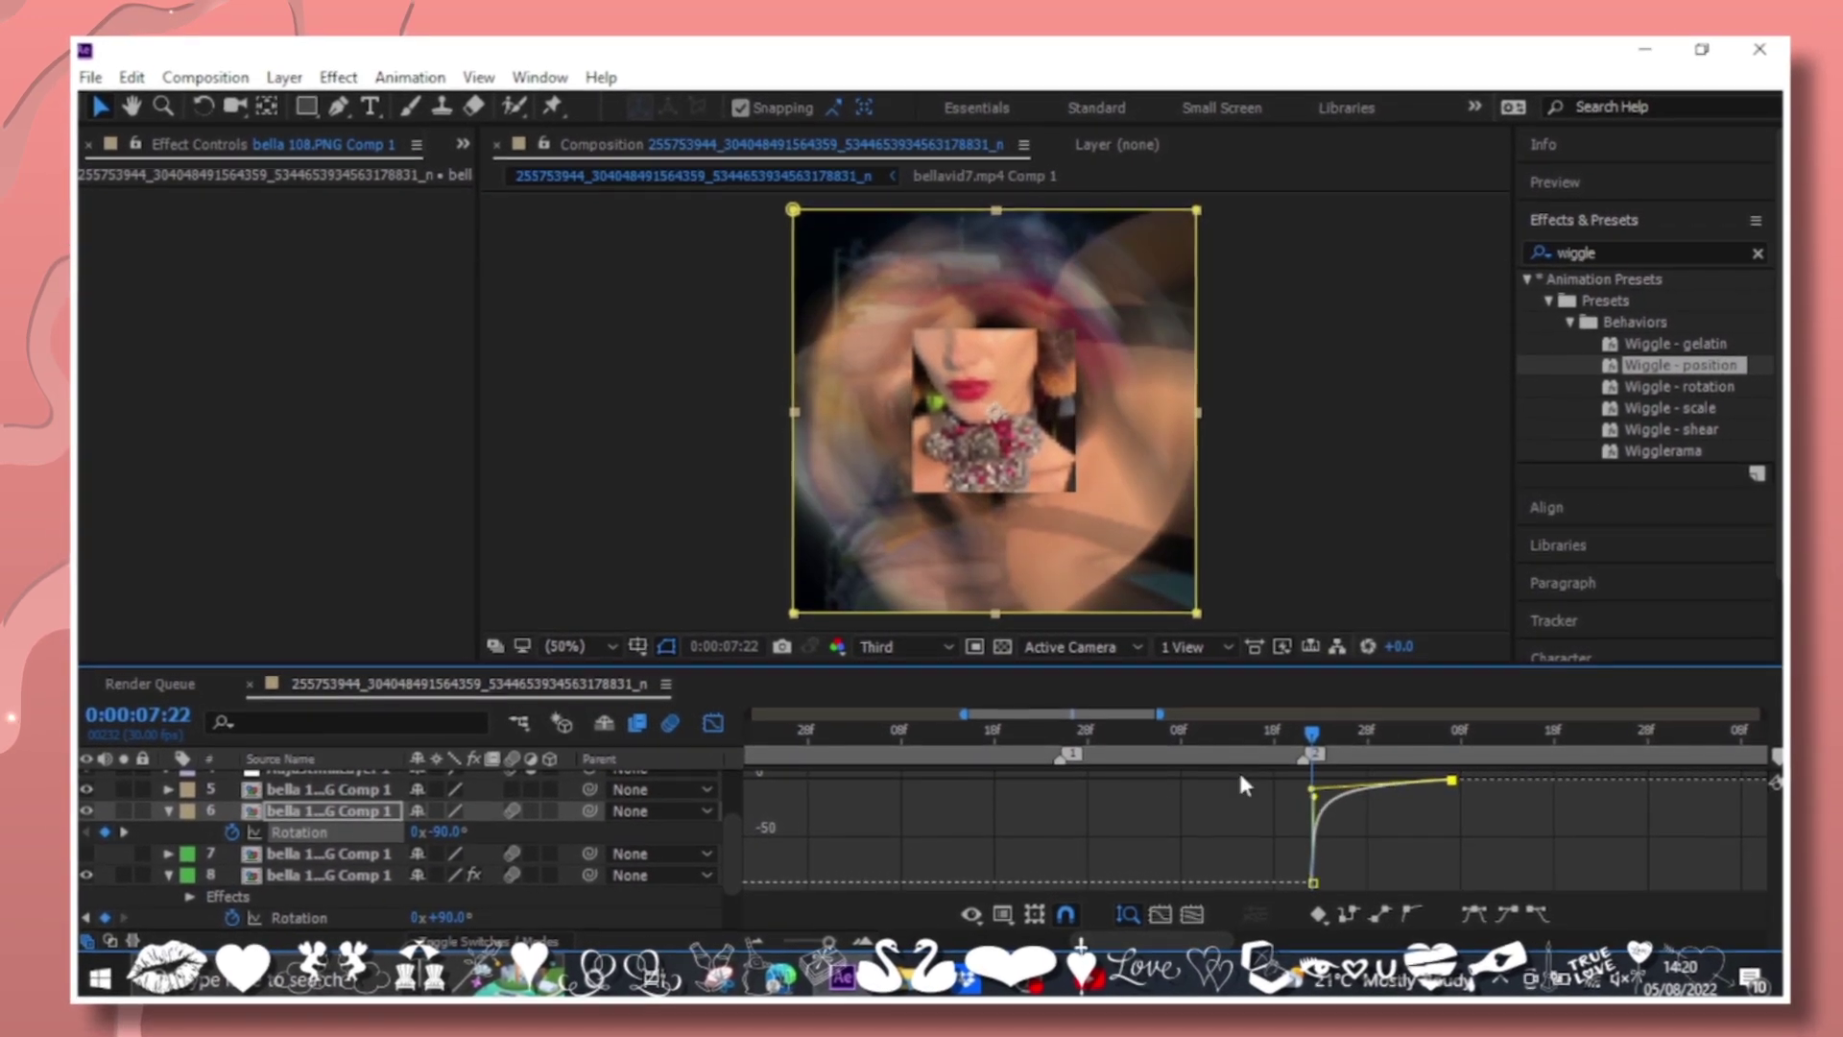
{"action": "key", "text": "shift+F3"}
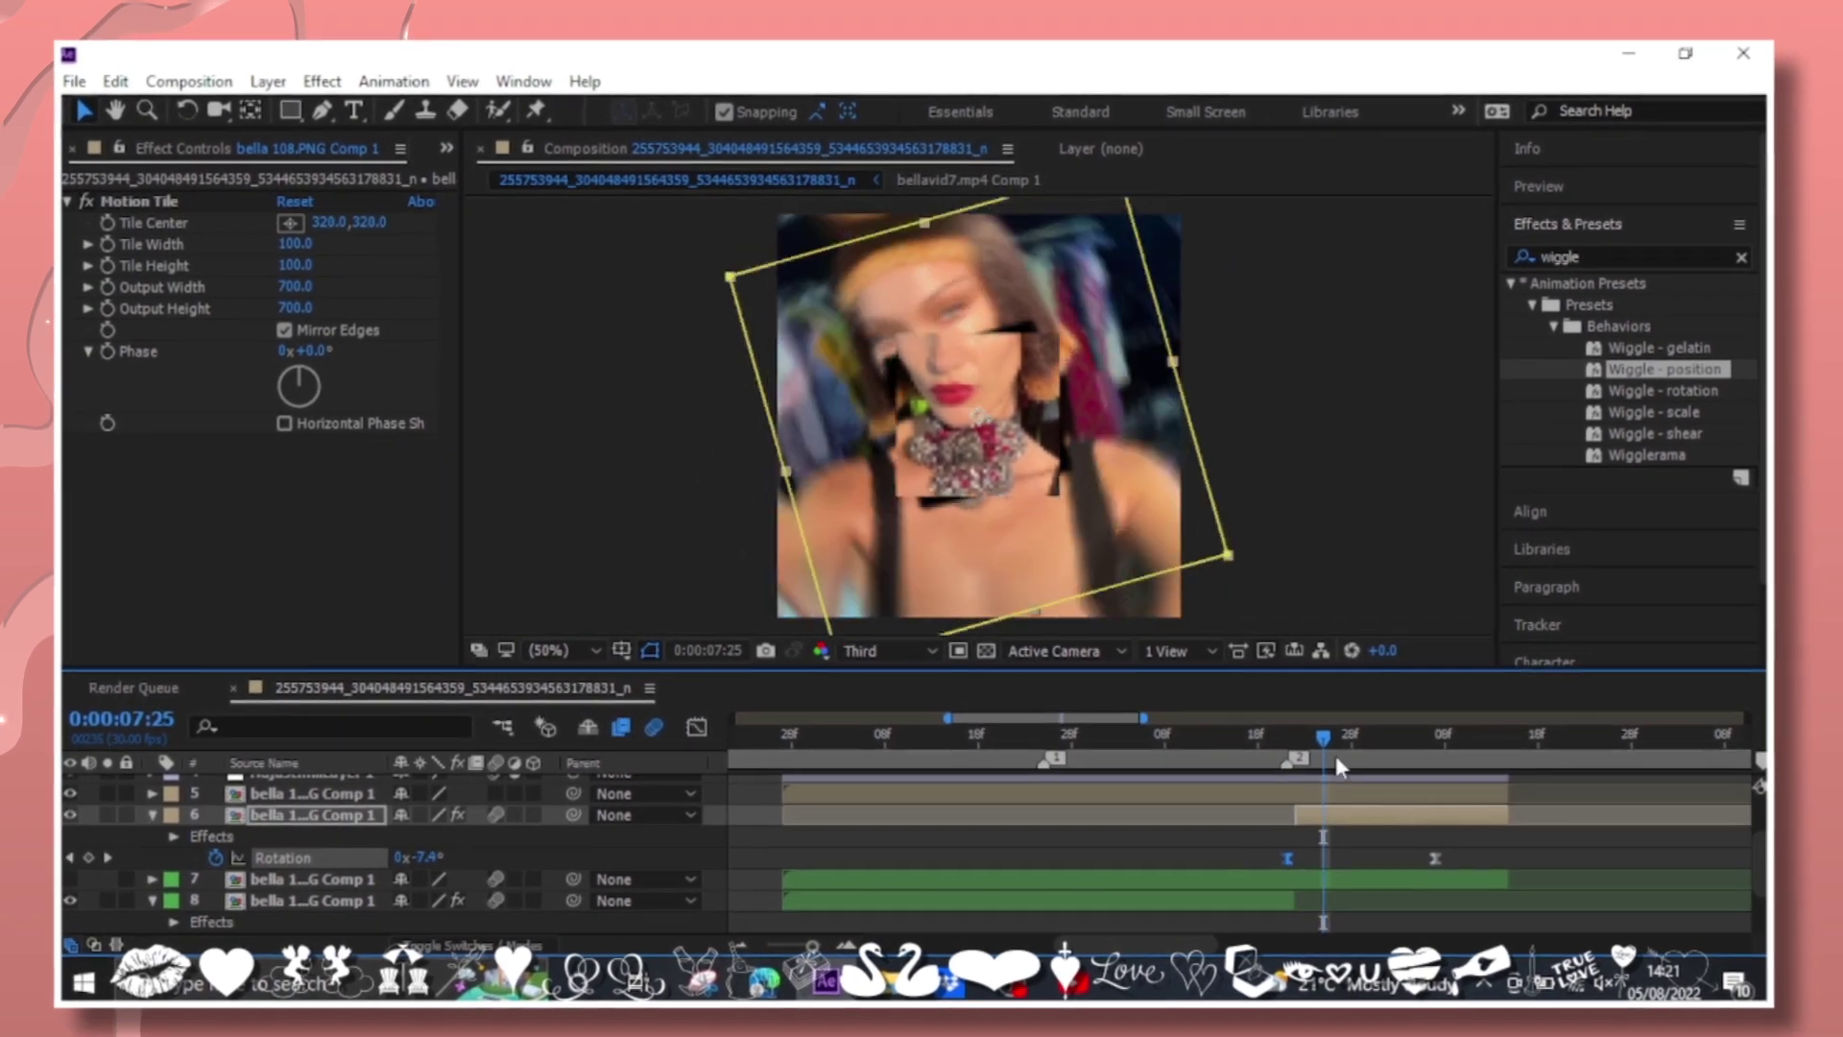
Select the masked bella 108 layer and reveal its keyframed properties.
{"action": "left_click", "coordinate": [158, 812]}
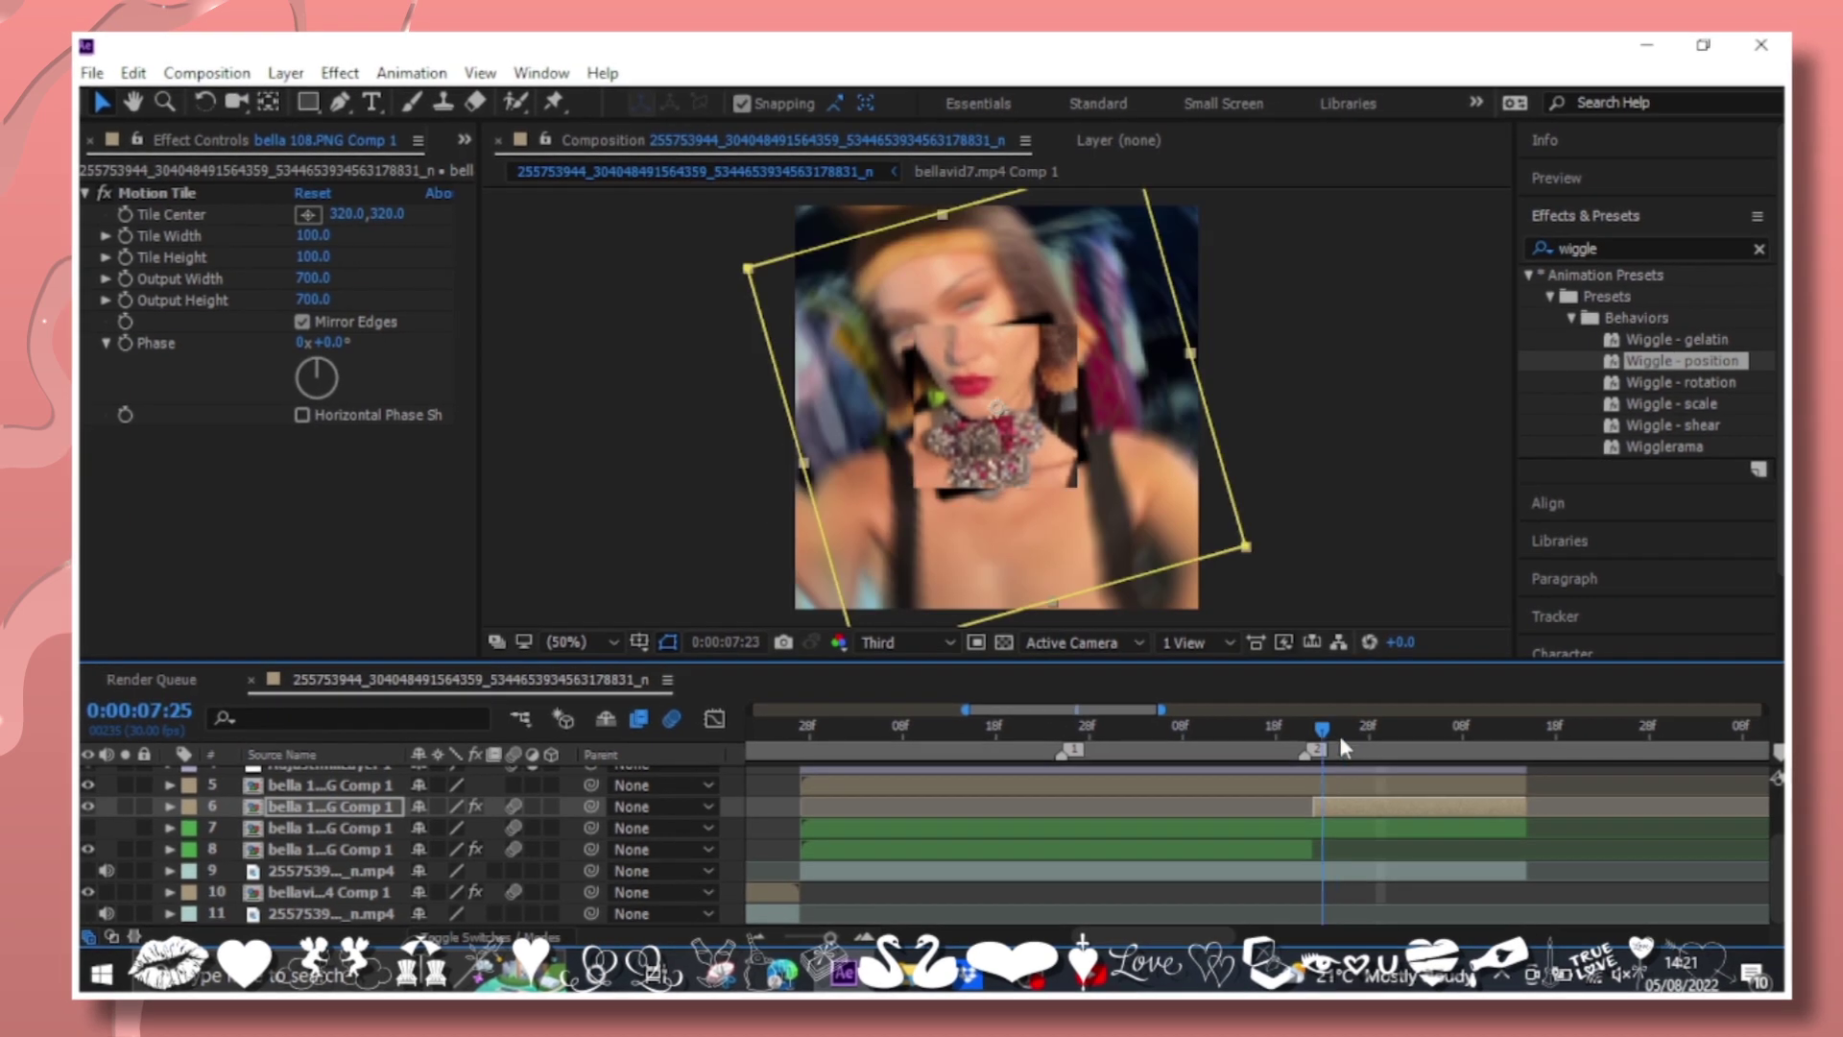
{"action": "scroll", "coordinate": [1055, 753], "scroll_direction": "up", "scroll_amount": 1}
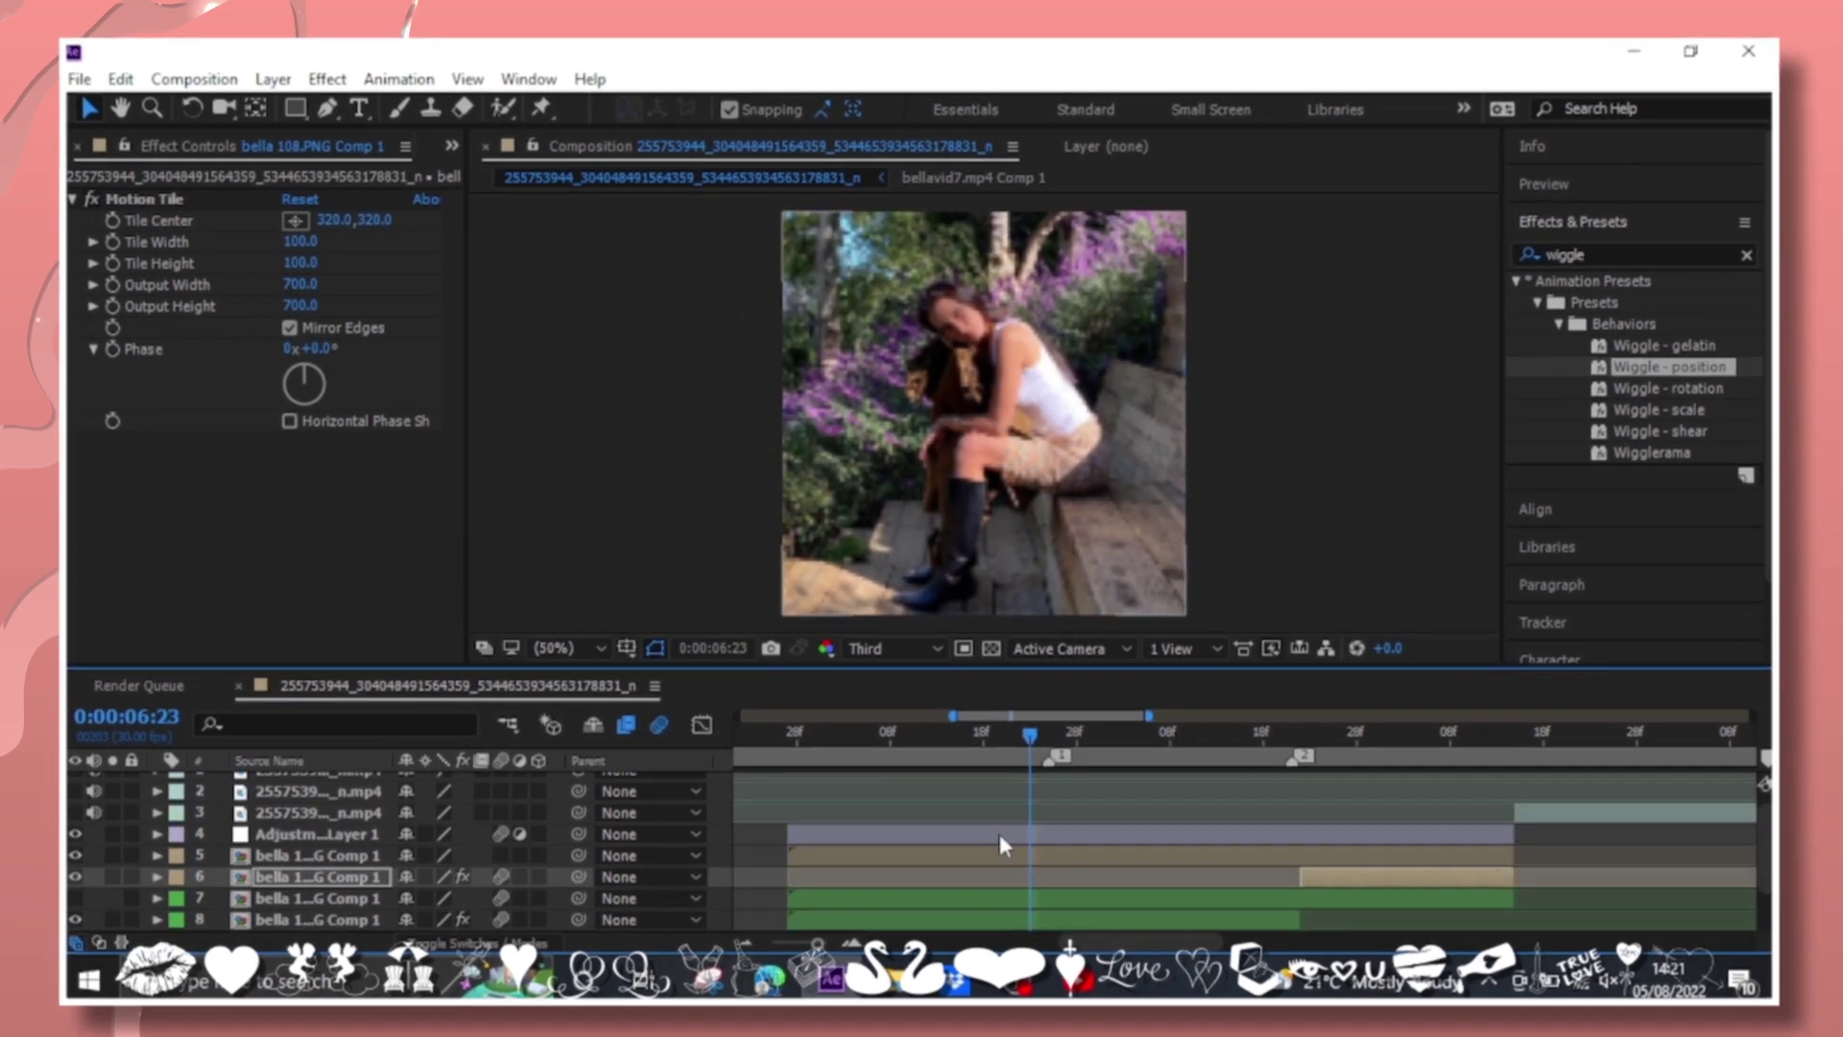
{"action": "left_click", "coordinate": [999, 851]}
{"action": "key", "text": "u"}
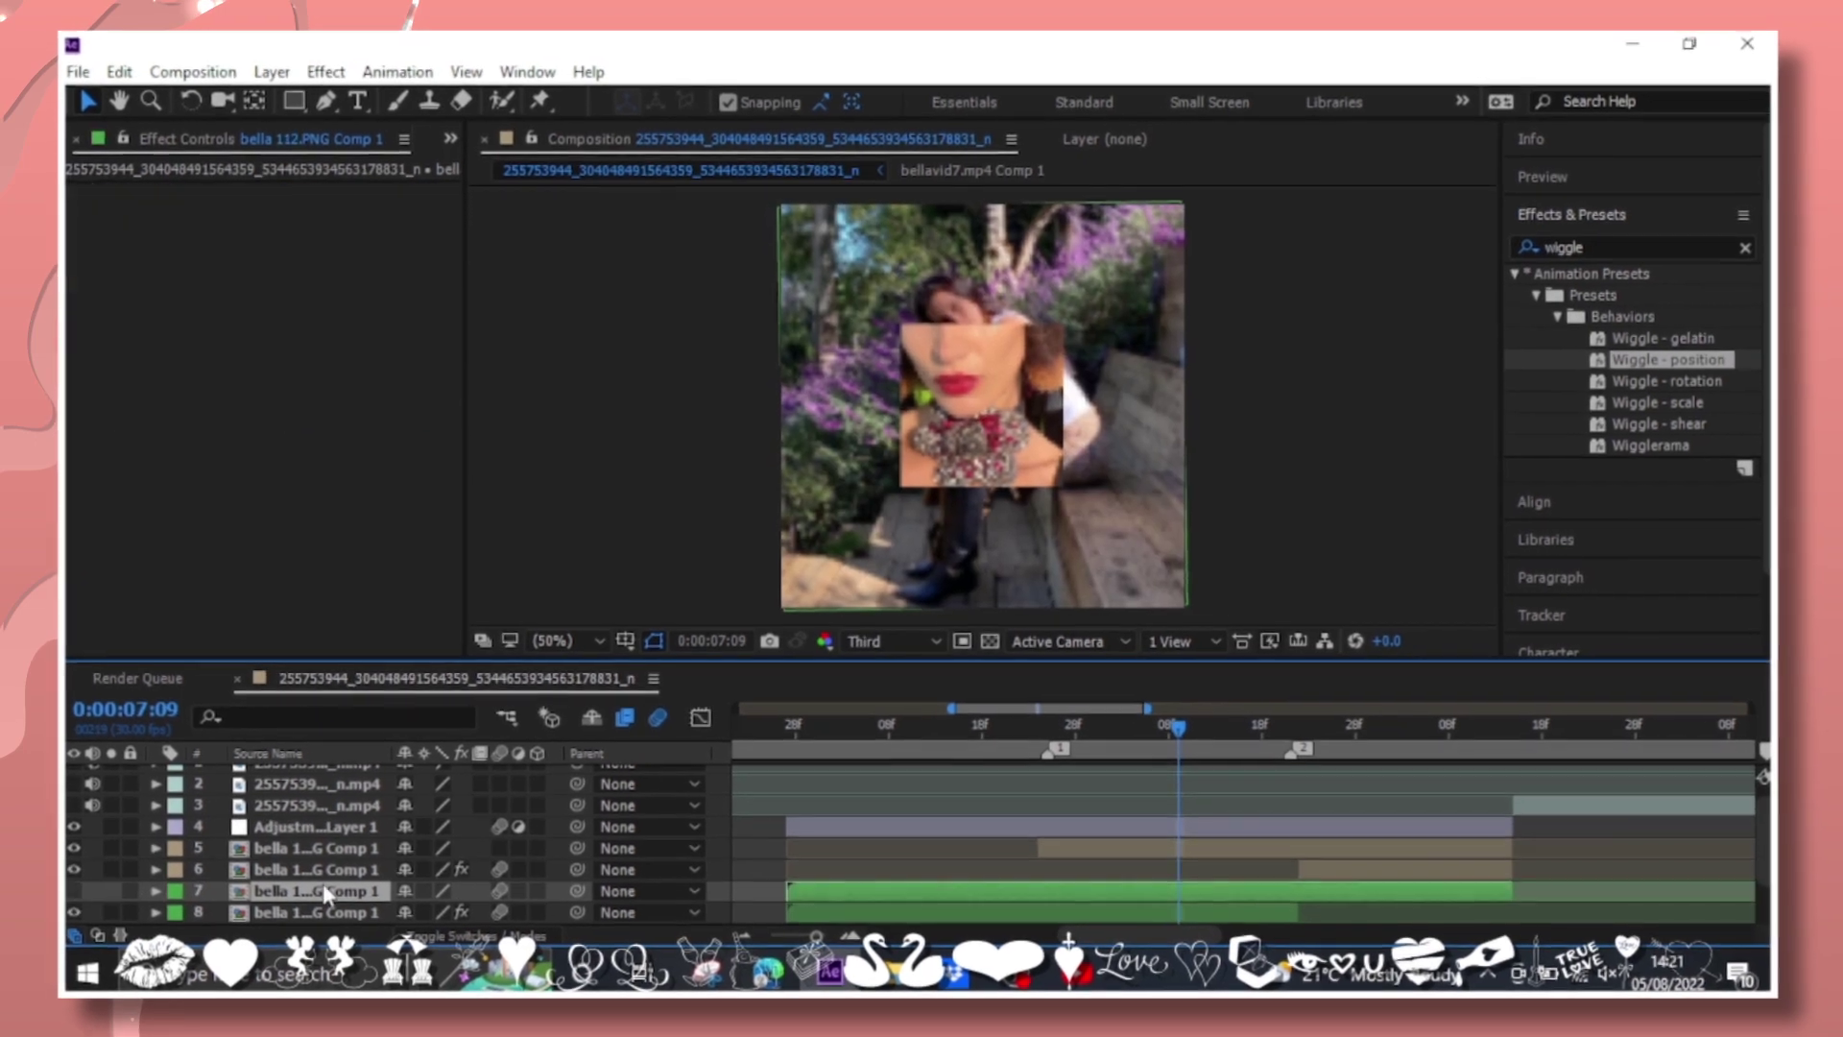
{"action": "left_click", "coordinate": [333, 65]}
Add Brightness & Contrast to layer 7 and keyframe Brightness from 0 up to 90 around the cut.
{"action": "left_click", "coordinate": [413, 758]}
{"action": "left_click", "coordinate": [921, 614]}
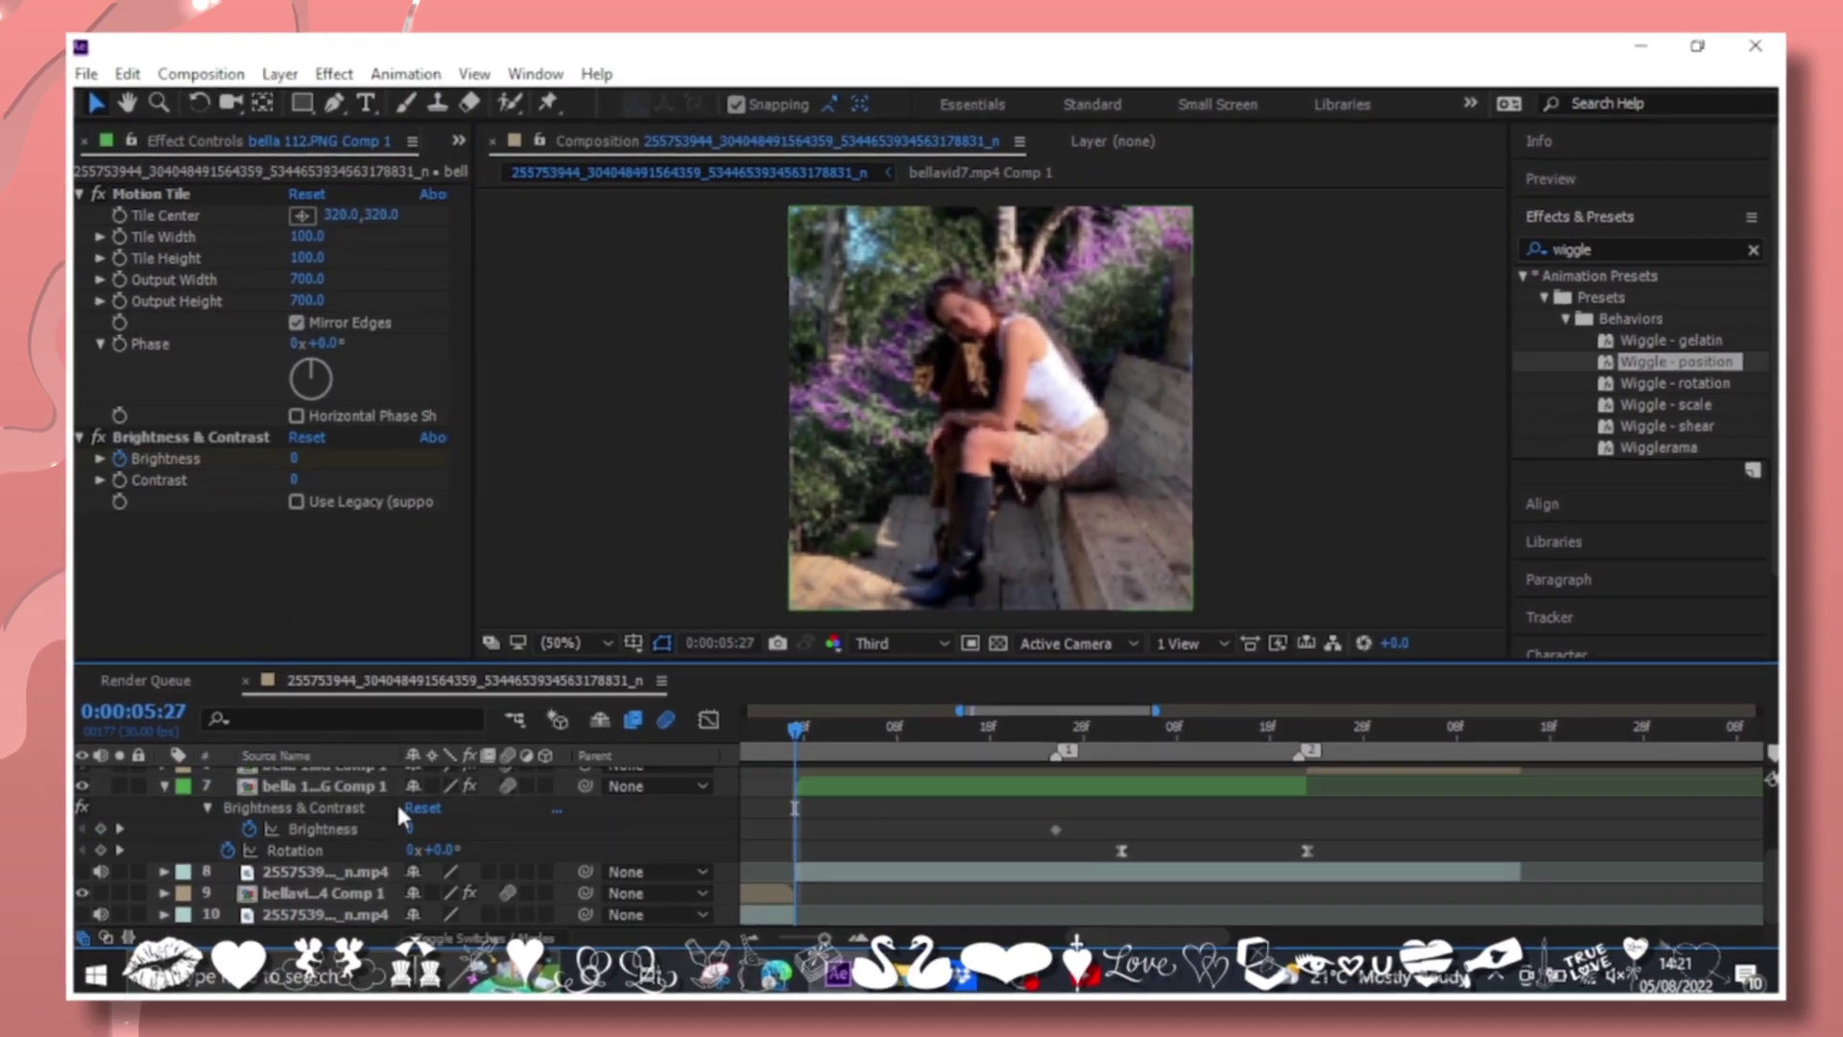
{"action": "left_click", "coordinate": [408, 825]}
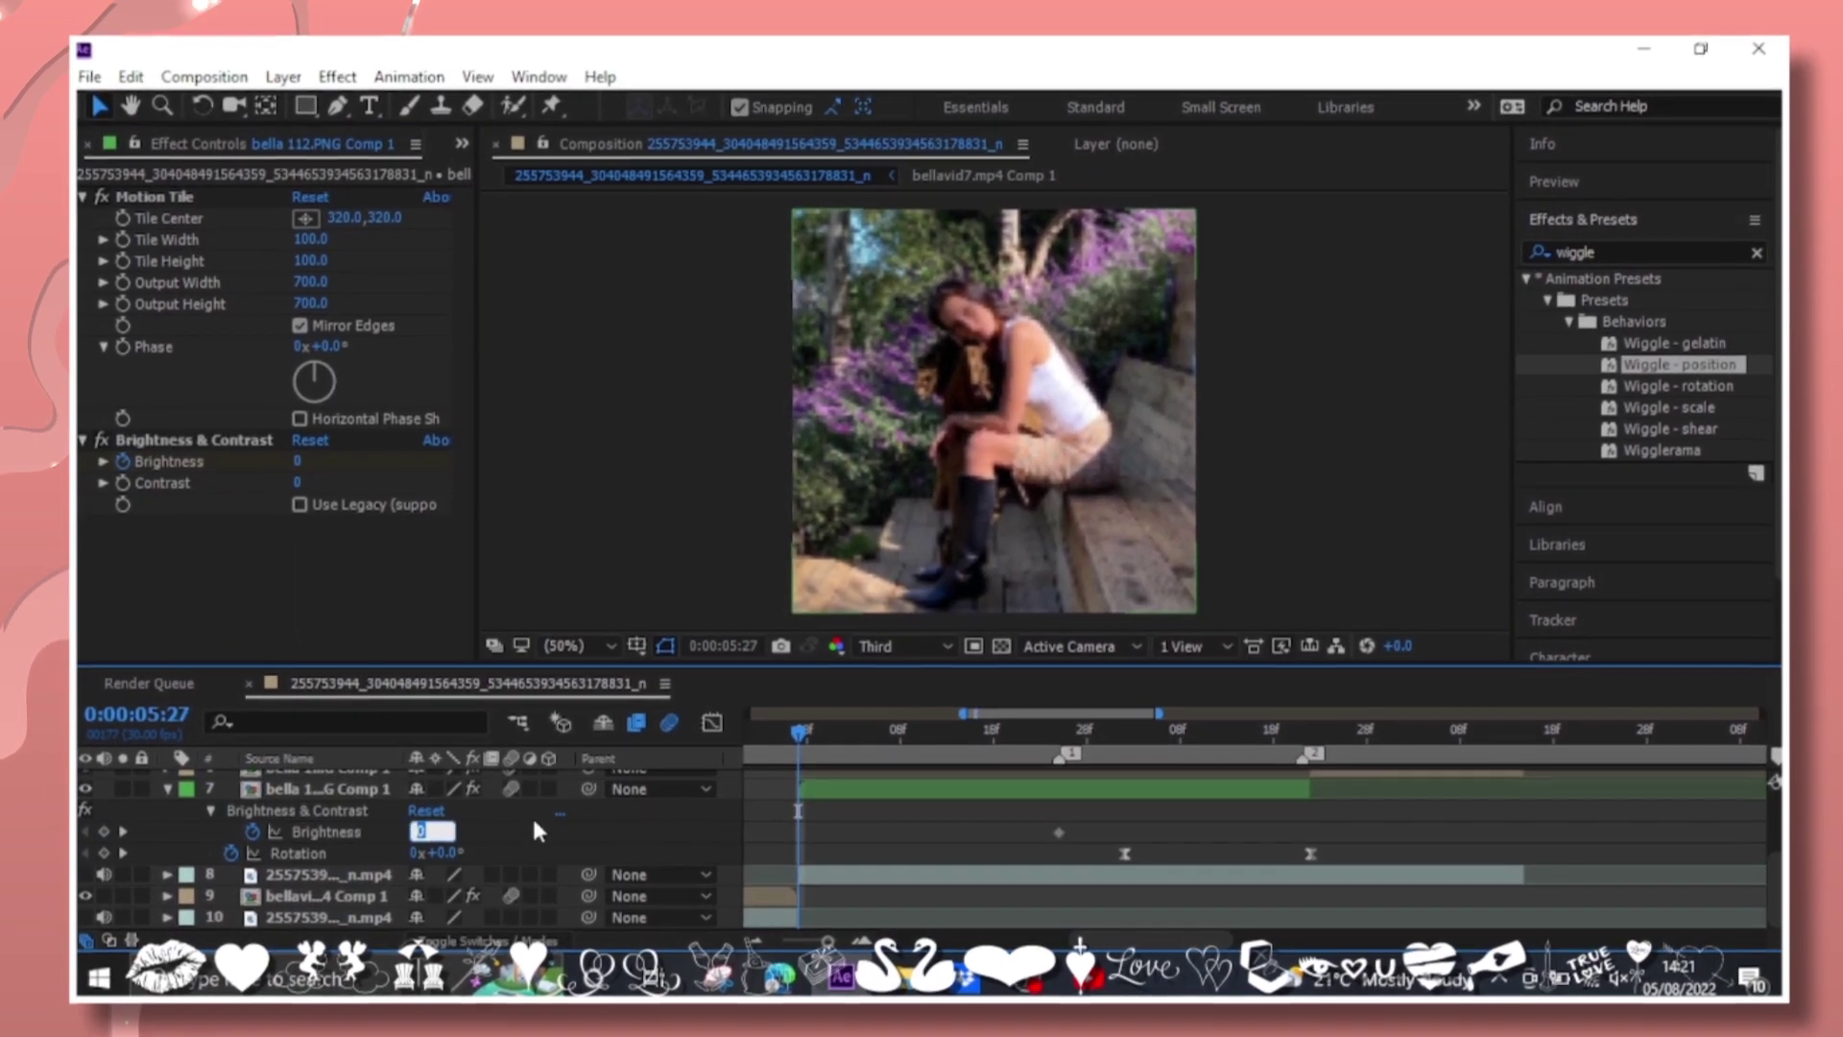
{"action": "scroll", "coordinate": [1056, 758], "scroll_direction": "left", "scroll_amount": 5}
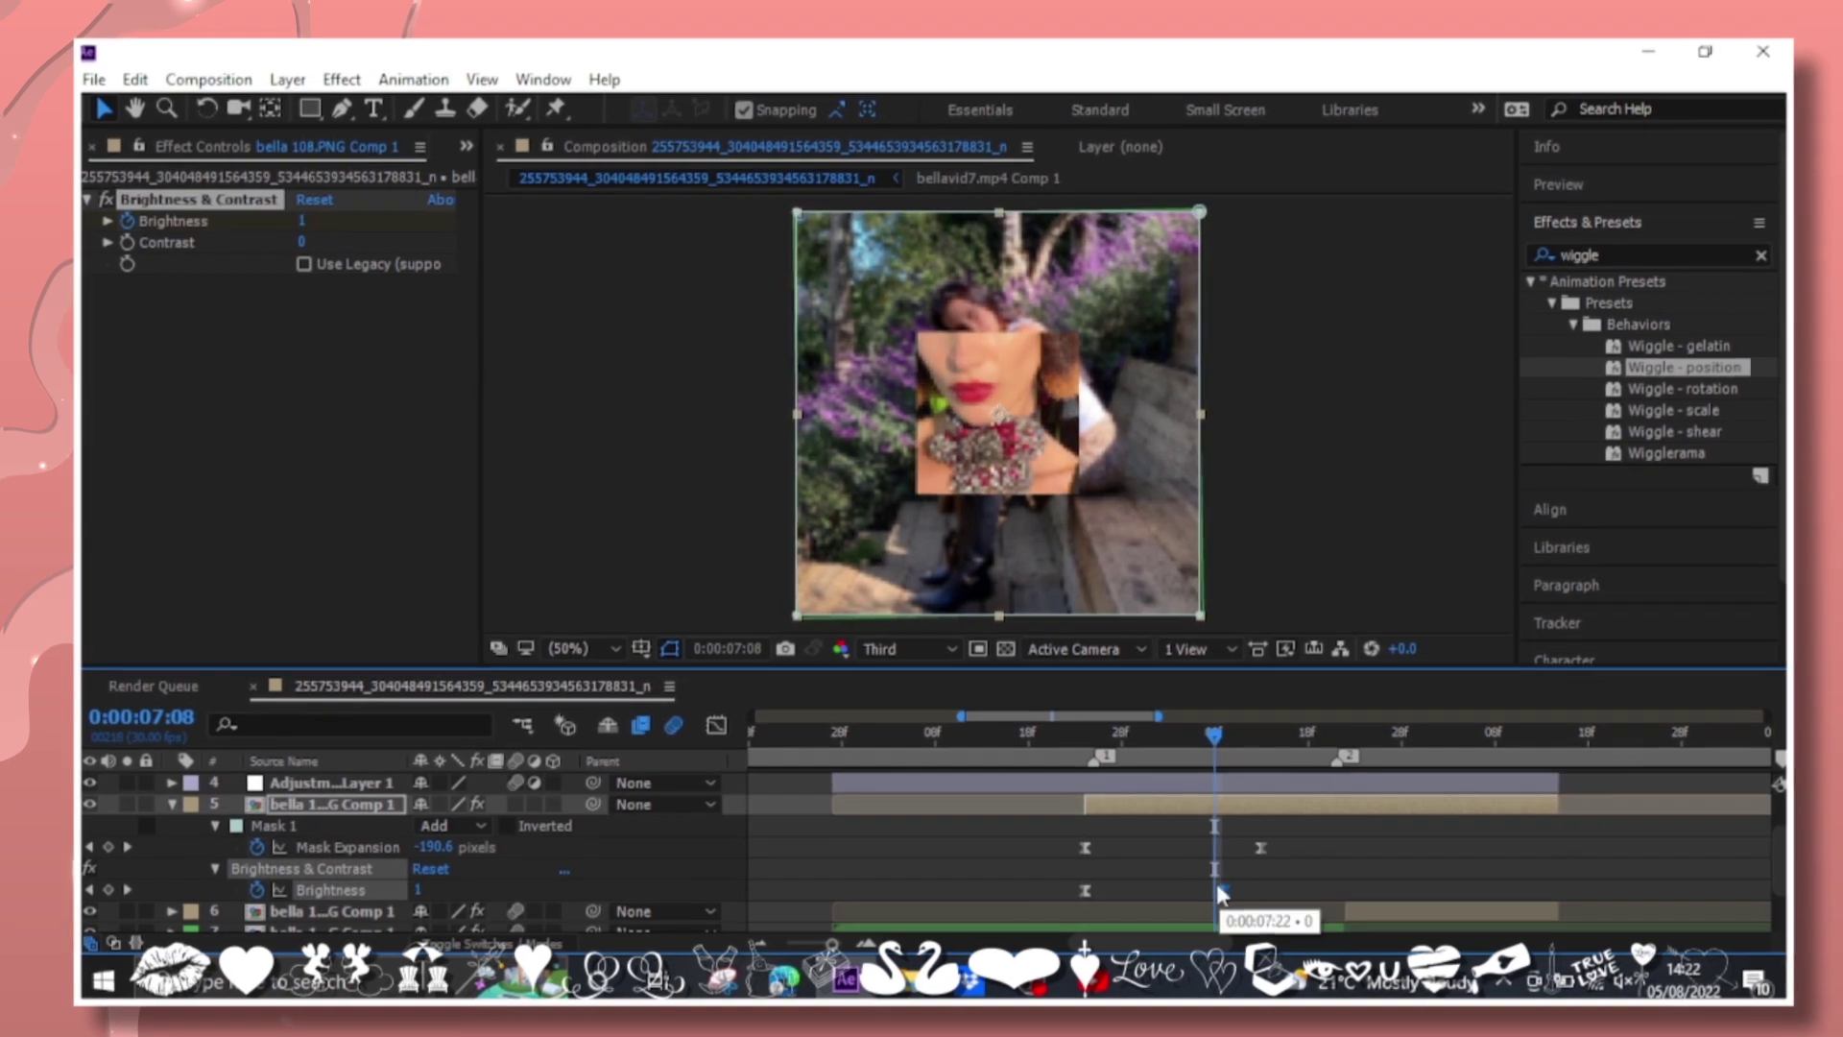
{"action": "mouse_move", "coordinate": [1199, 730]}
{"action": "left_mouse_down"}
{"action": "mouse_move", "coordinate": [1024, 729]}
{"action": "mouse_move", "coordinate": [1139, 730]}
{"action": "left_mouse_up"}
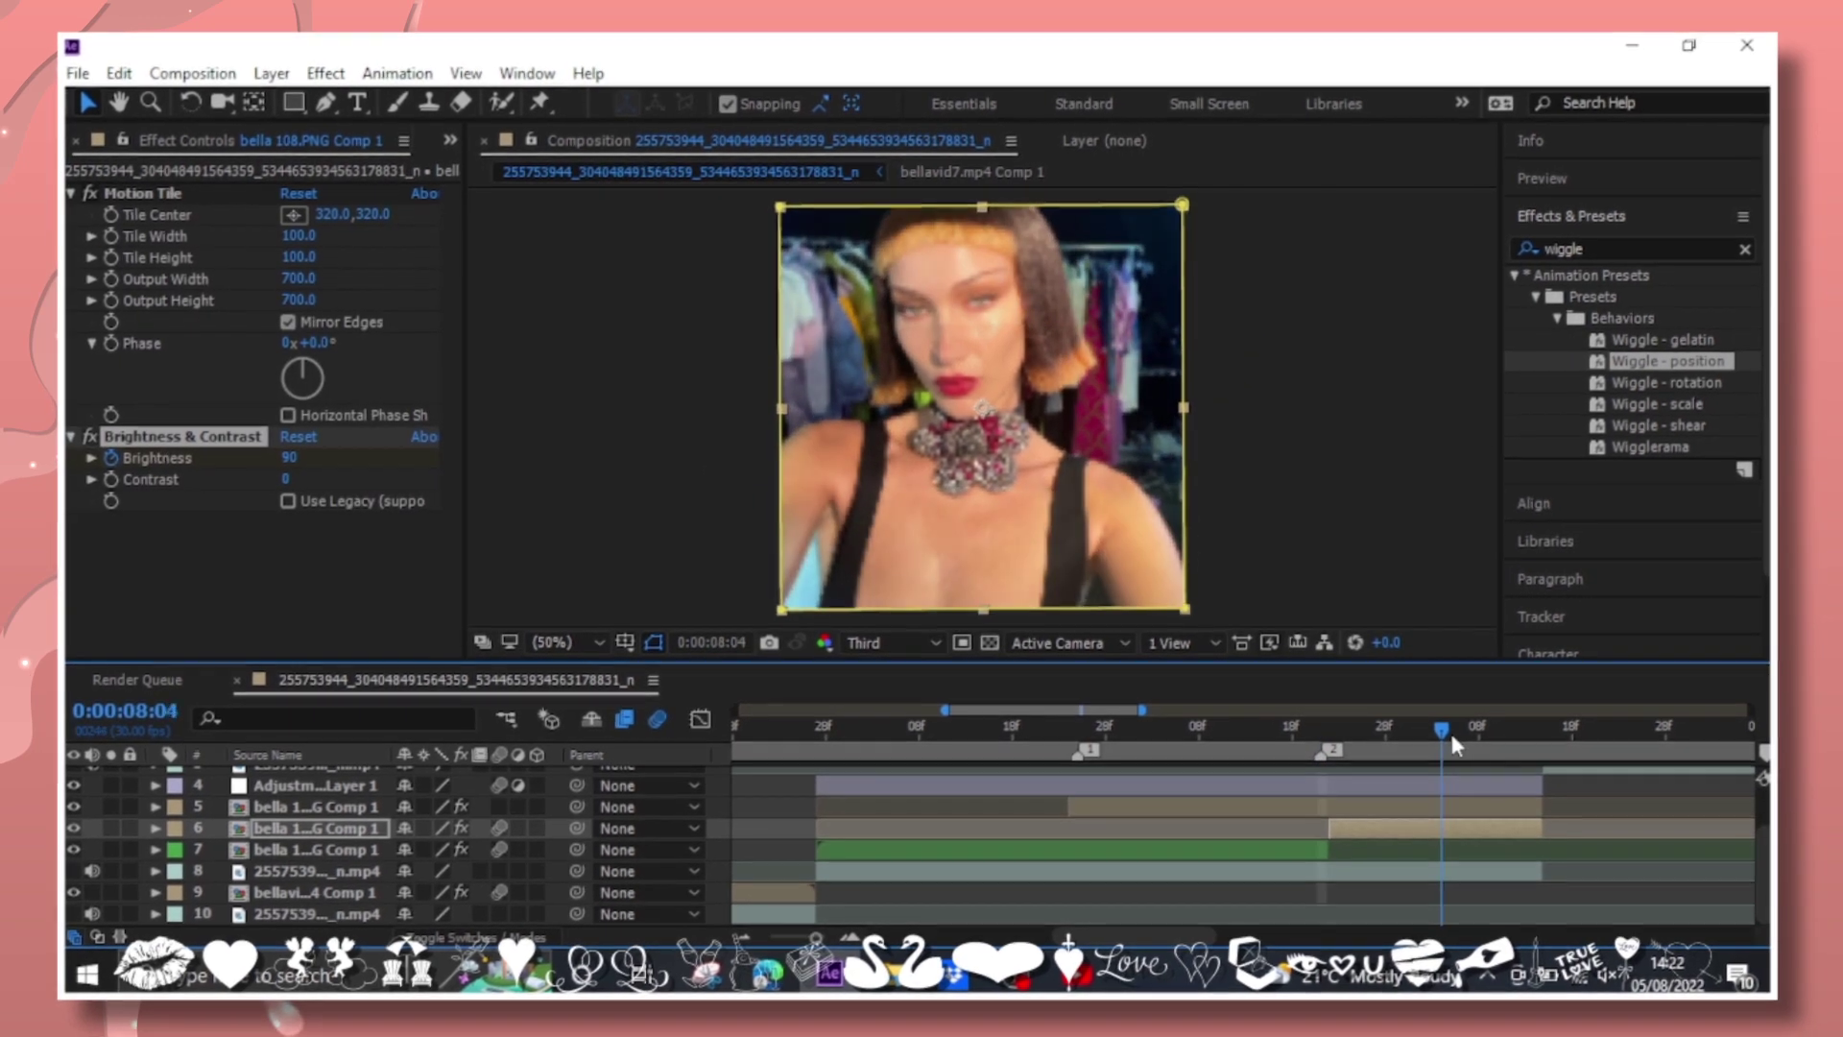
{"action": "left_click_drag", "start_coordinate": [1442, 731], "coordinate": [1104, 733]}
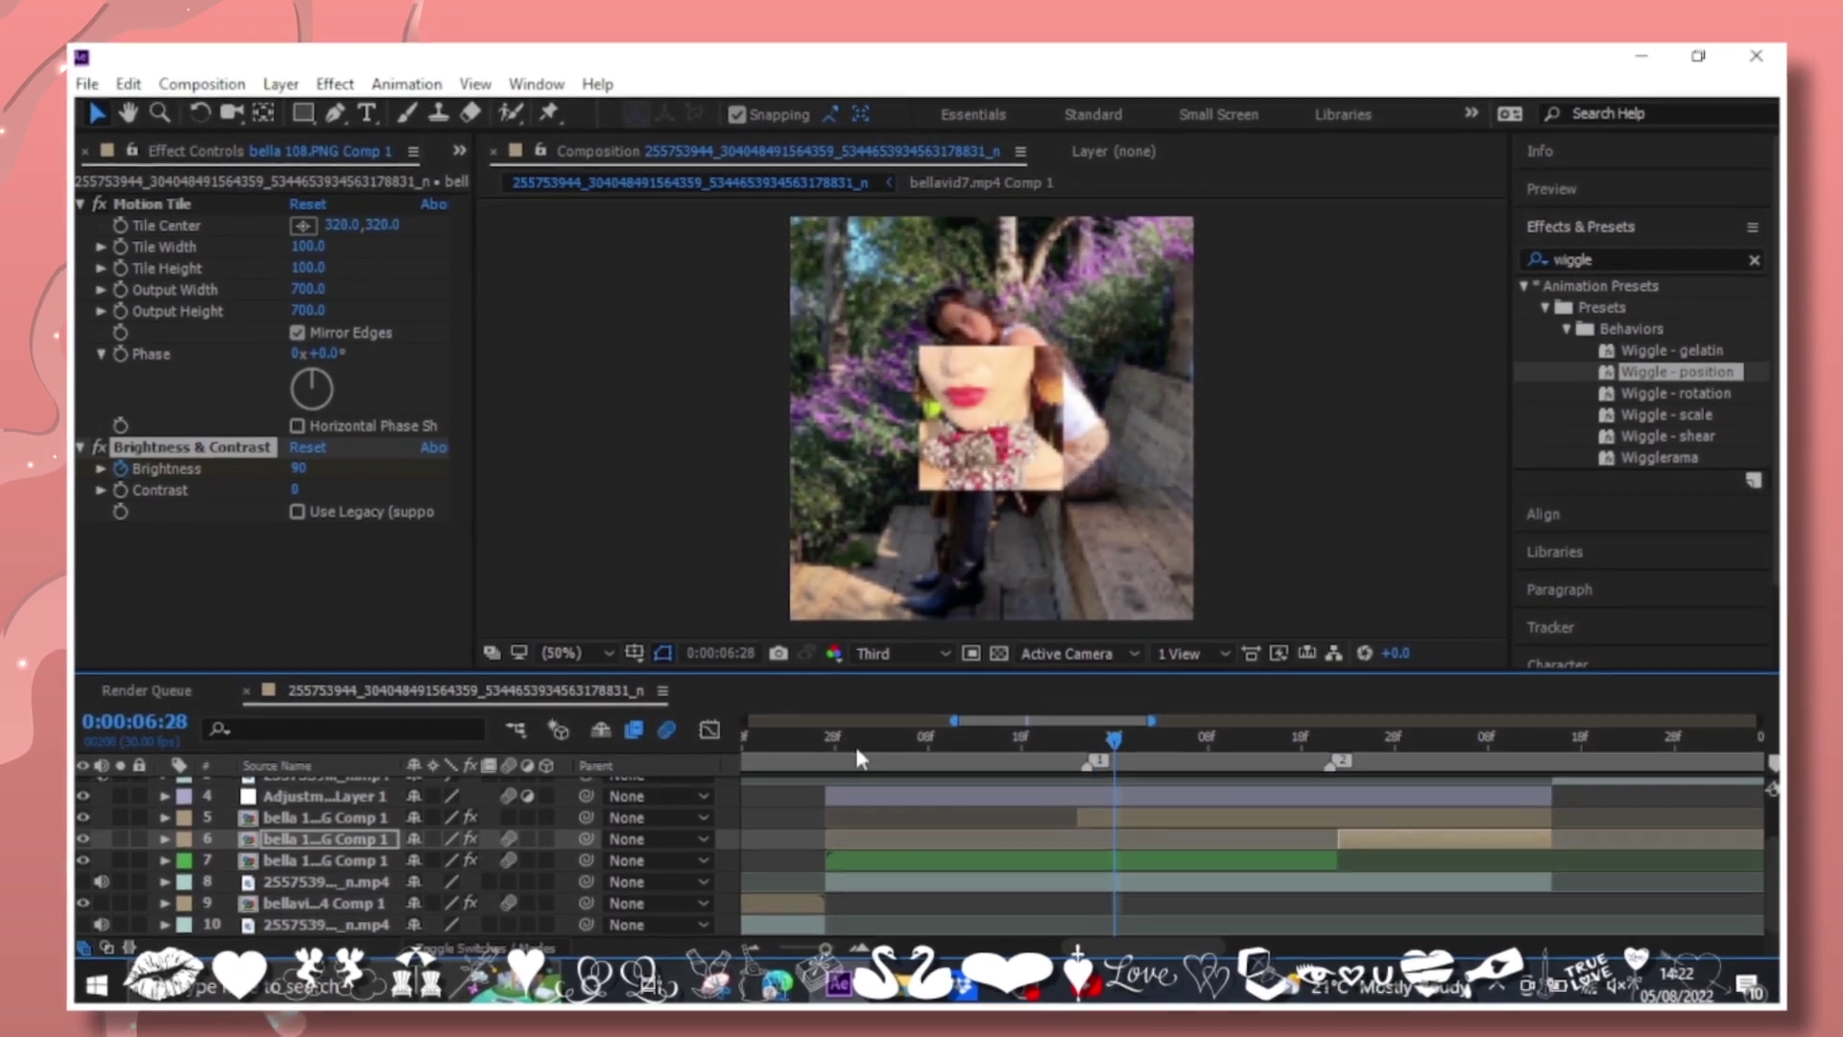
{"action": "left_click_drag", "start_coordinate": [859, 758], "coordinate": [841, 797]}
{"action": "key", "text": "ctrl+Down"}
Parent the bella photo layers to the adjustment layer at 6:05.
{"action": "key", "text": "s"}
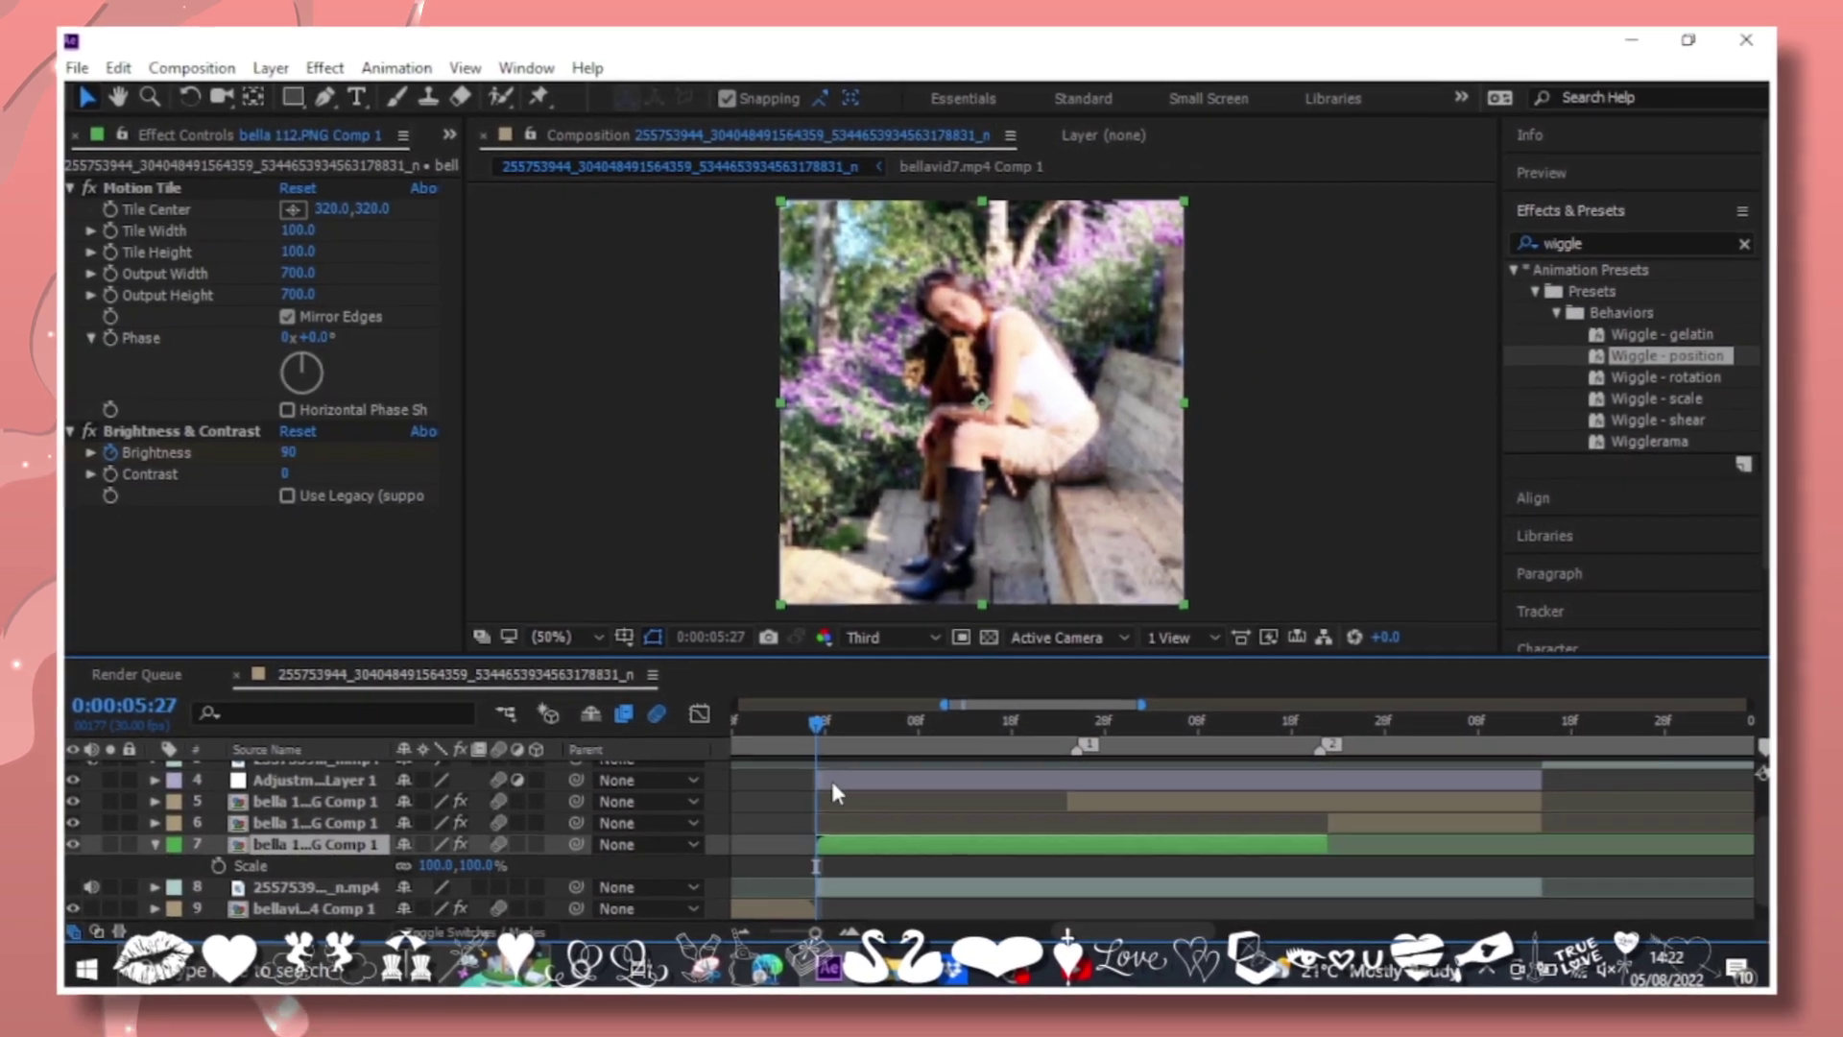
{"action": "left_click", "coordinate": [879, 724]}
{"action": "left_click", "coordinate": [307, 779]}
{"action": "key", "text": "s"}
{"action": "mouse_move", "coordinate": [576, 844]}
{"action": "left_mouse_down"}
{"action": "mouse_move", "coordinate": [316, 787]}
{"action": "mouse_move", "coordinate": [374, 798]}
{"action": "left_mouse_up"}
Keyframe the adjustment layer's Scale up to about 131% with Easy Ease and preview the zoom.
{"action": "key", "text": "alt+shift+s"}
{"action": "left_click", "coordinate": [1152, 747]}
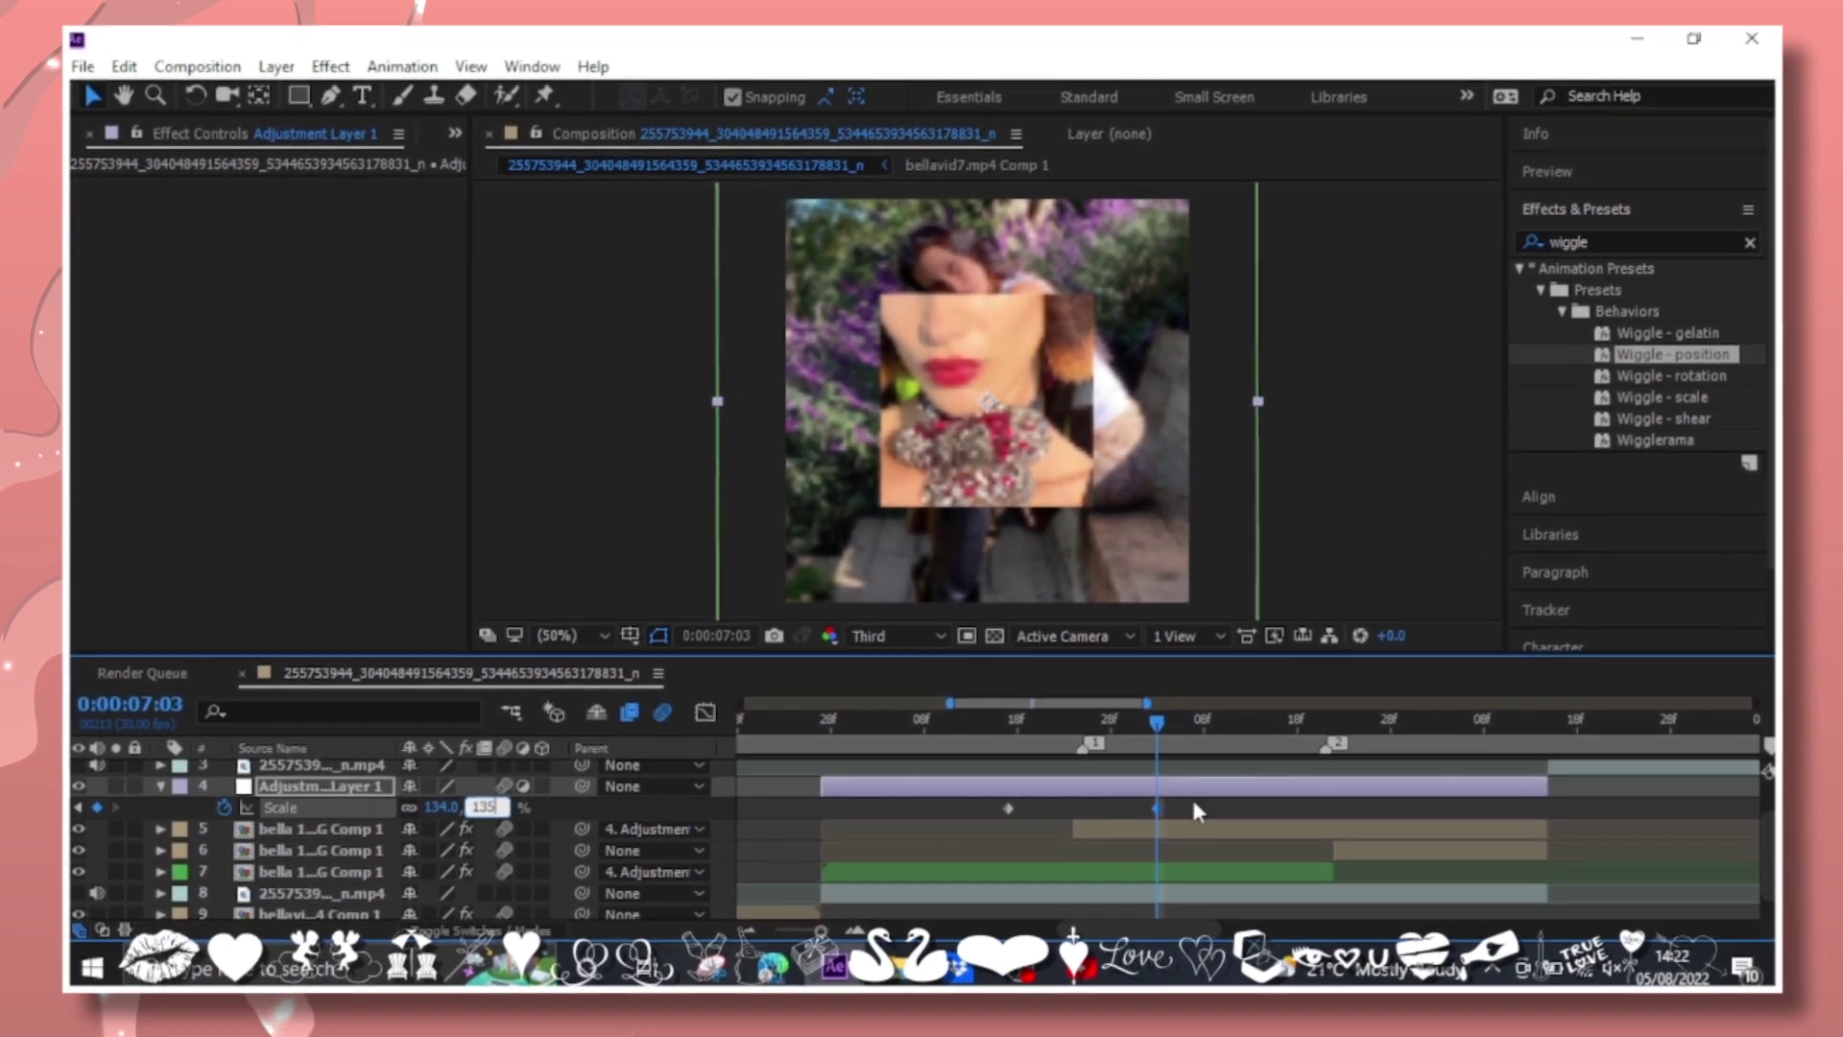
{"action": "mouse_move", "coordinate": [1147, 824]}
{"action": "left_mouse_down"}
{"action": "mouse_move", "coordinate": [1176, 817]}
{"action": "mouse_move", "coordinate": [998, 828]}
{"action": "left_mouse_up"}
{"action": "key", "text": "F9"}
{"action": "left_click", "coordinate": [703, 722]}
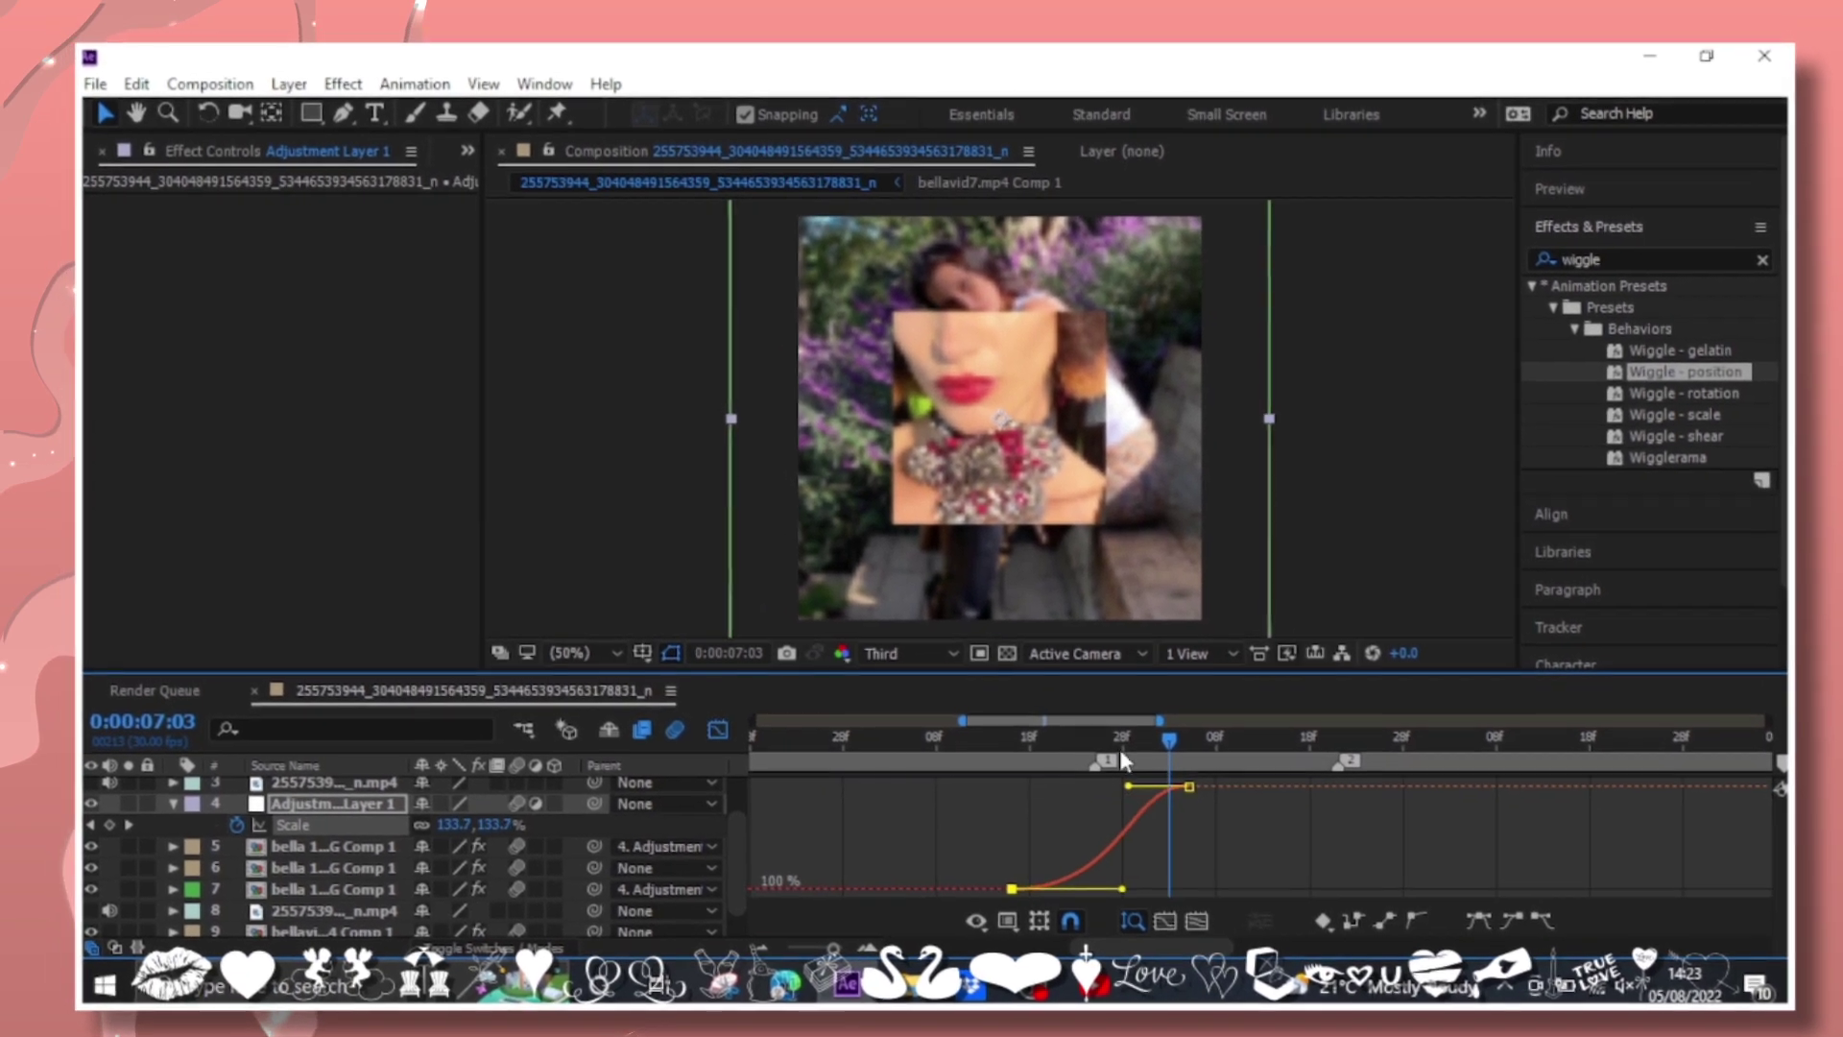
{"action": "key", "text": "space"}
{"action": "key", "text": "shift+F3"}
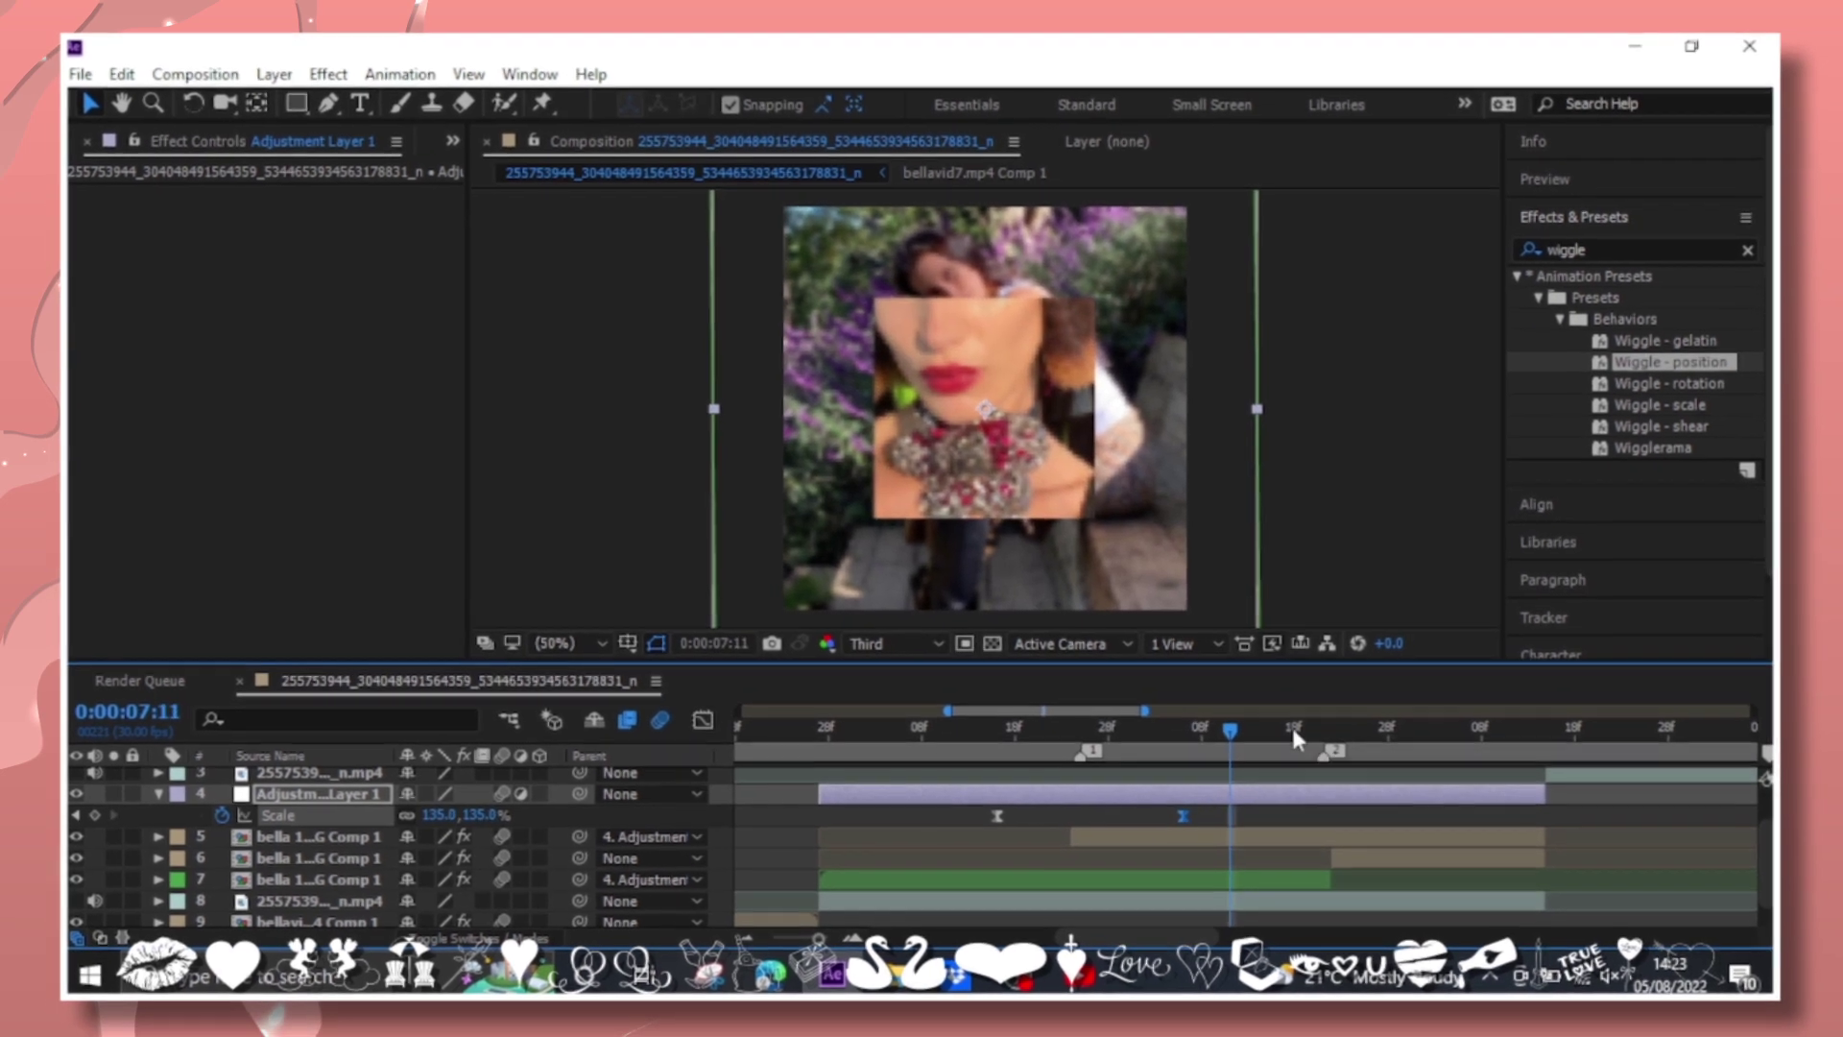
{"action": "key", "text": "space"}
Add return Scale keyframes from 7:13, parent layer 6 to the adjustment layer, and check the ease.
{"action": "key", "text": "alt+shift+s"}
{"action": "left_click", "coordinate": [1385, 761]}
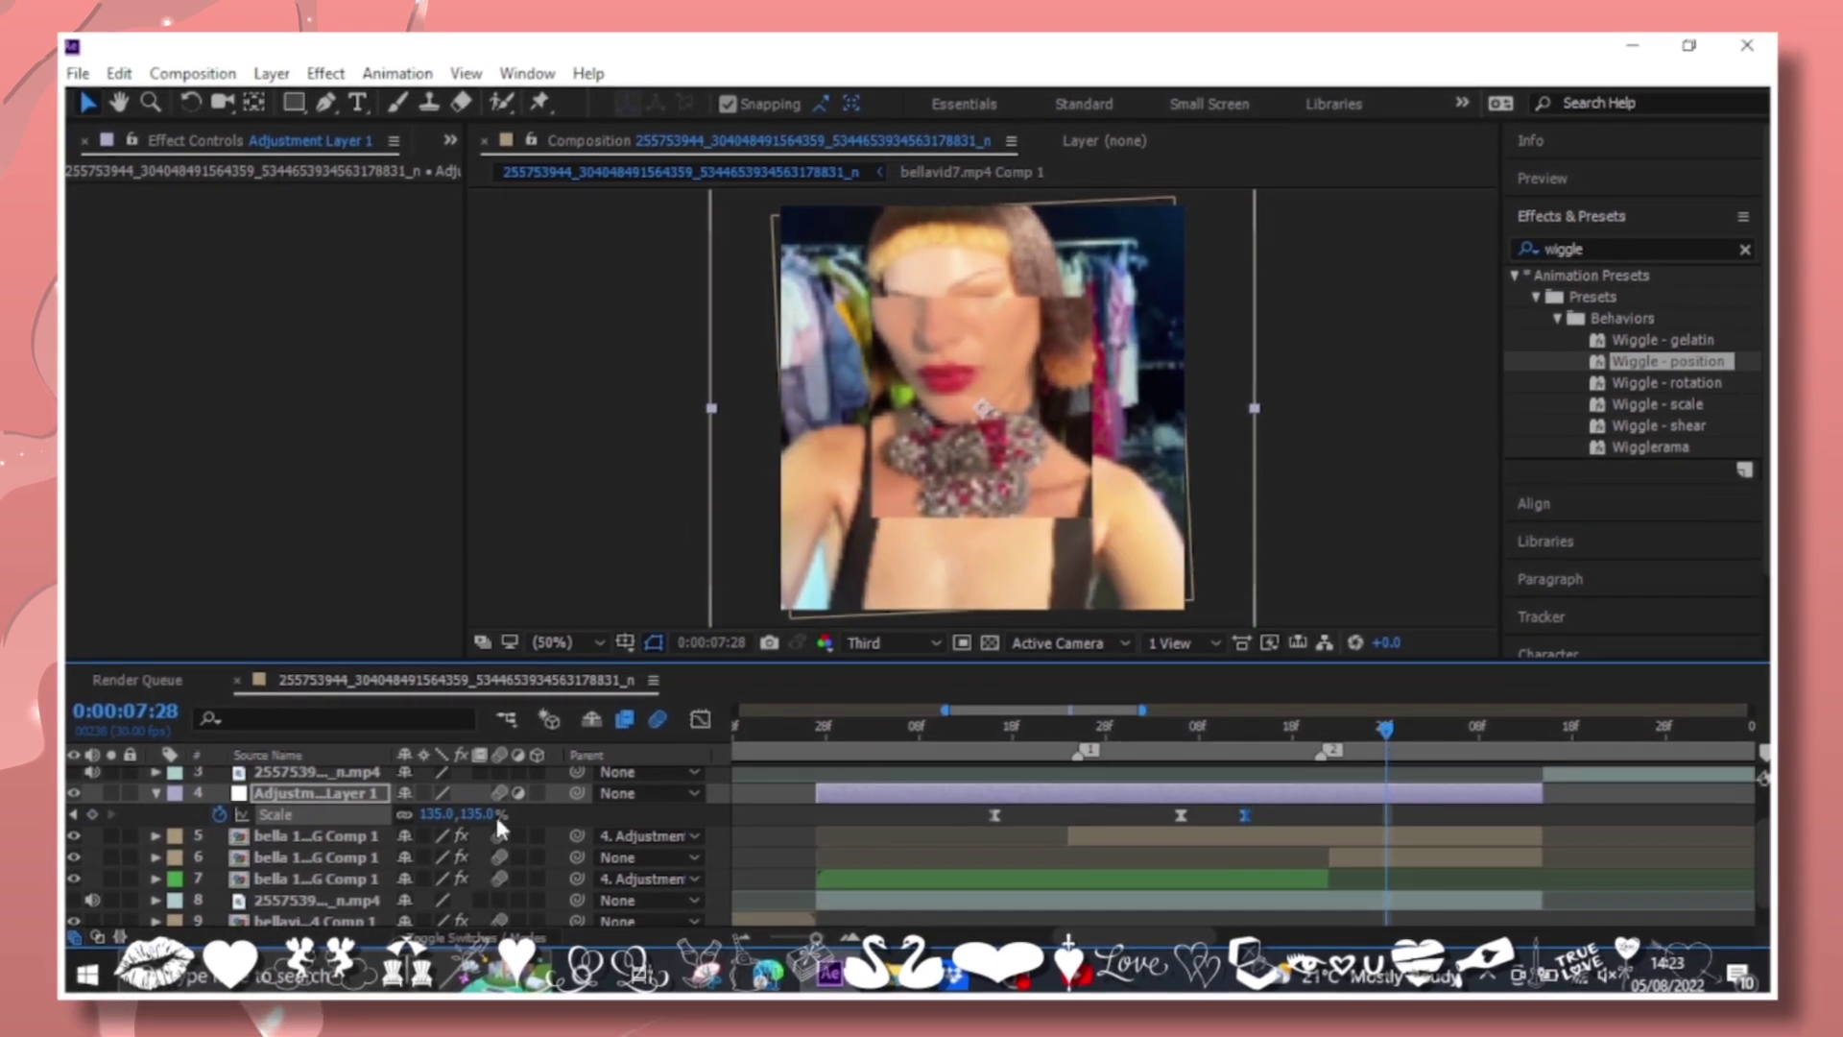
{"action": "key", "text": "alt+shift+s"}
{"action": "key", "text": "space"}
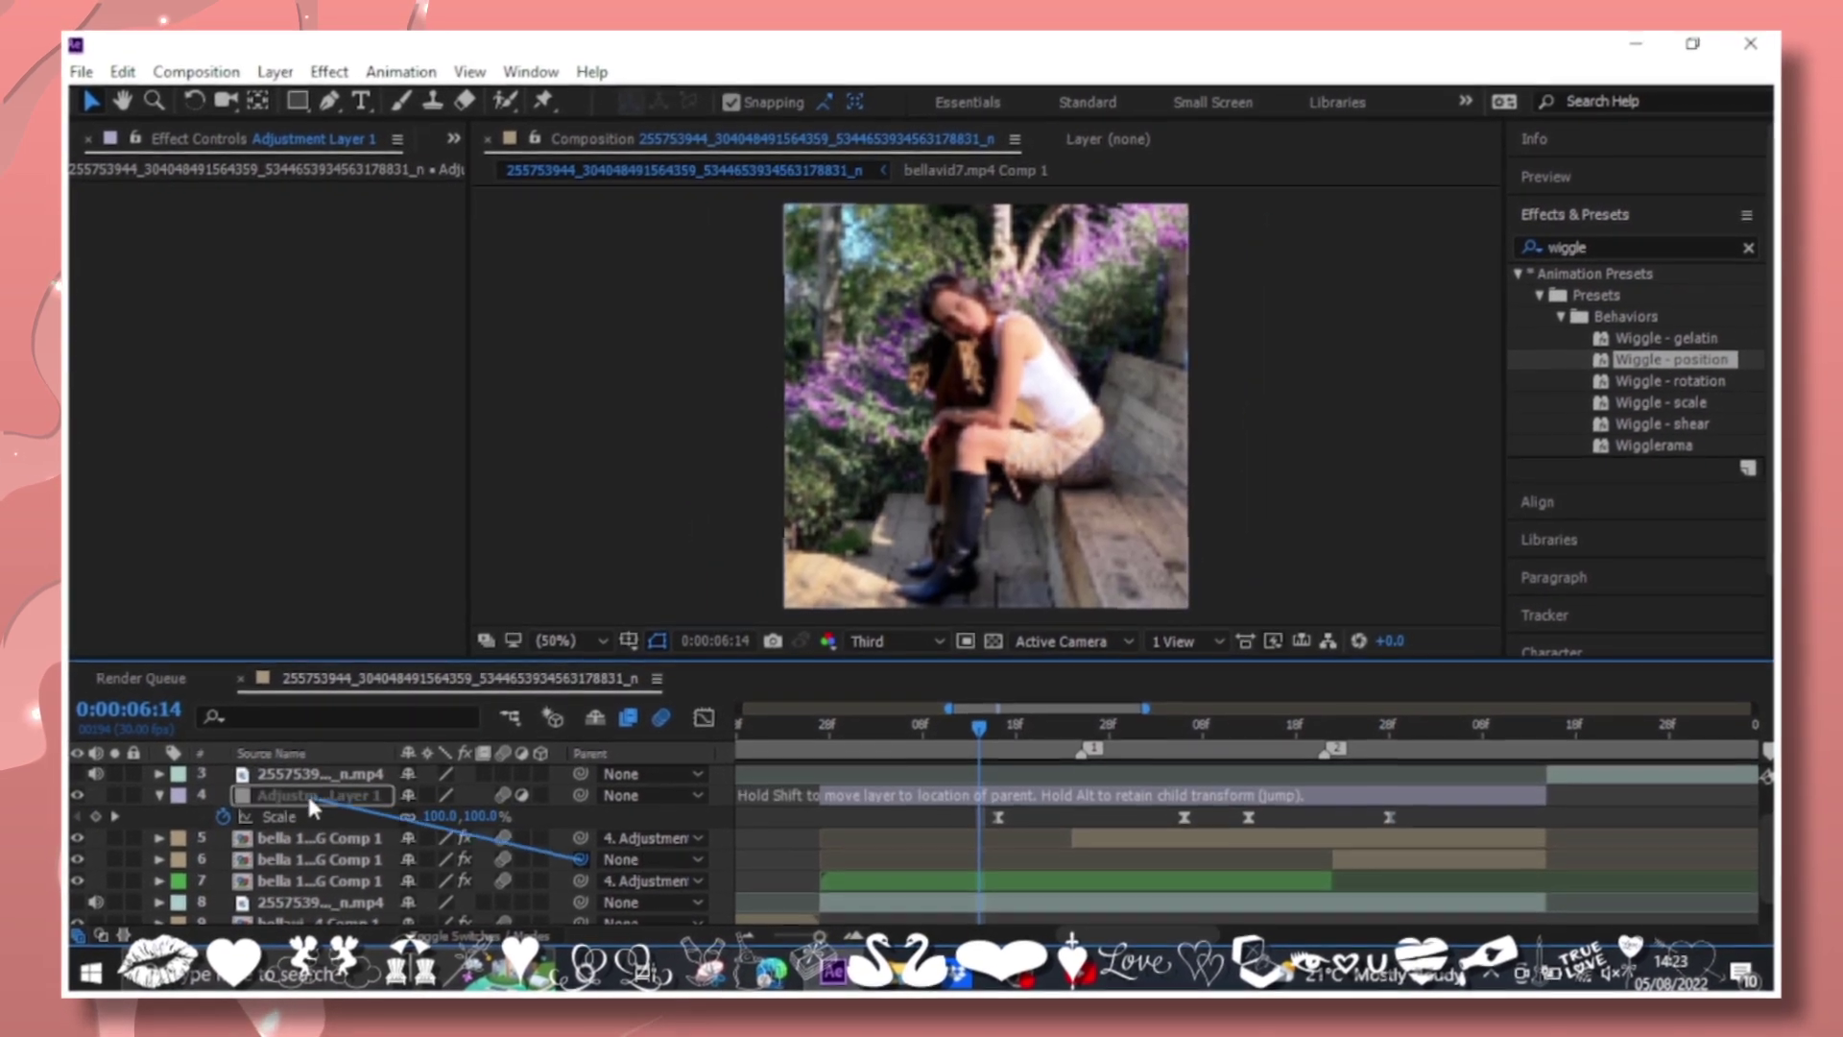
{"action": "left_click_drag", "start_coordinate": [581, 855], "coordinate": [317, 790]}
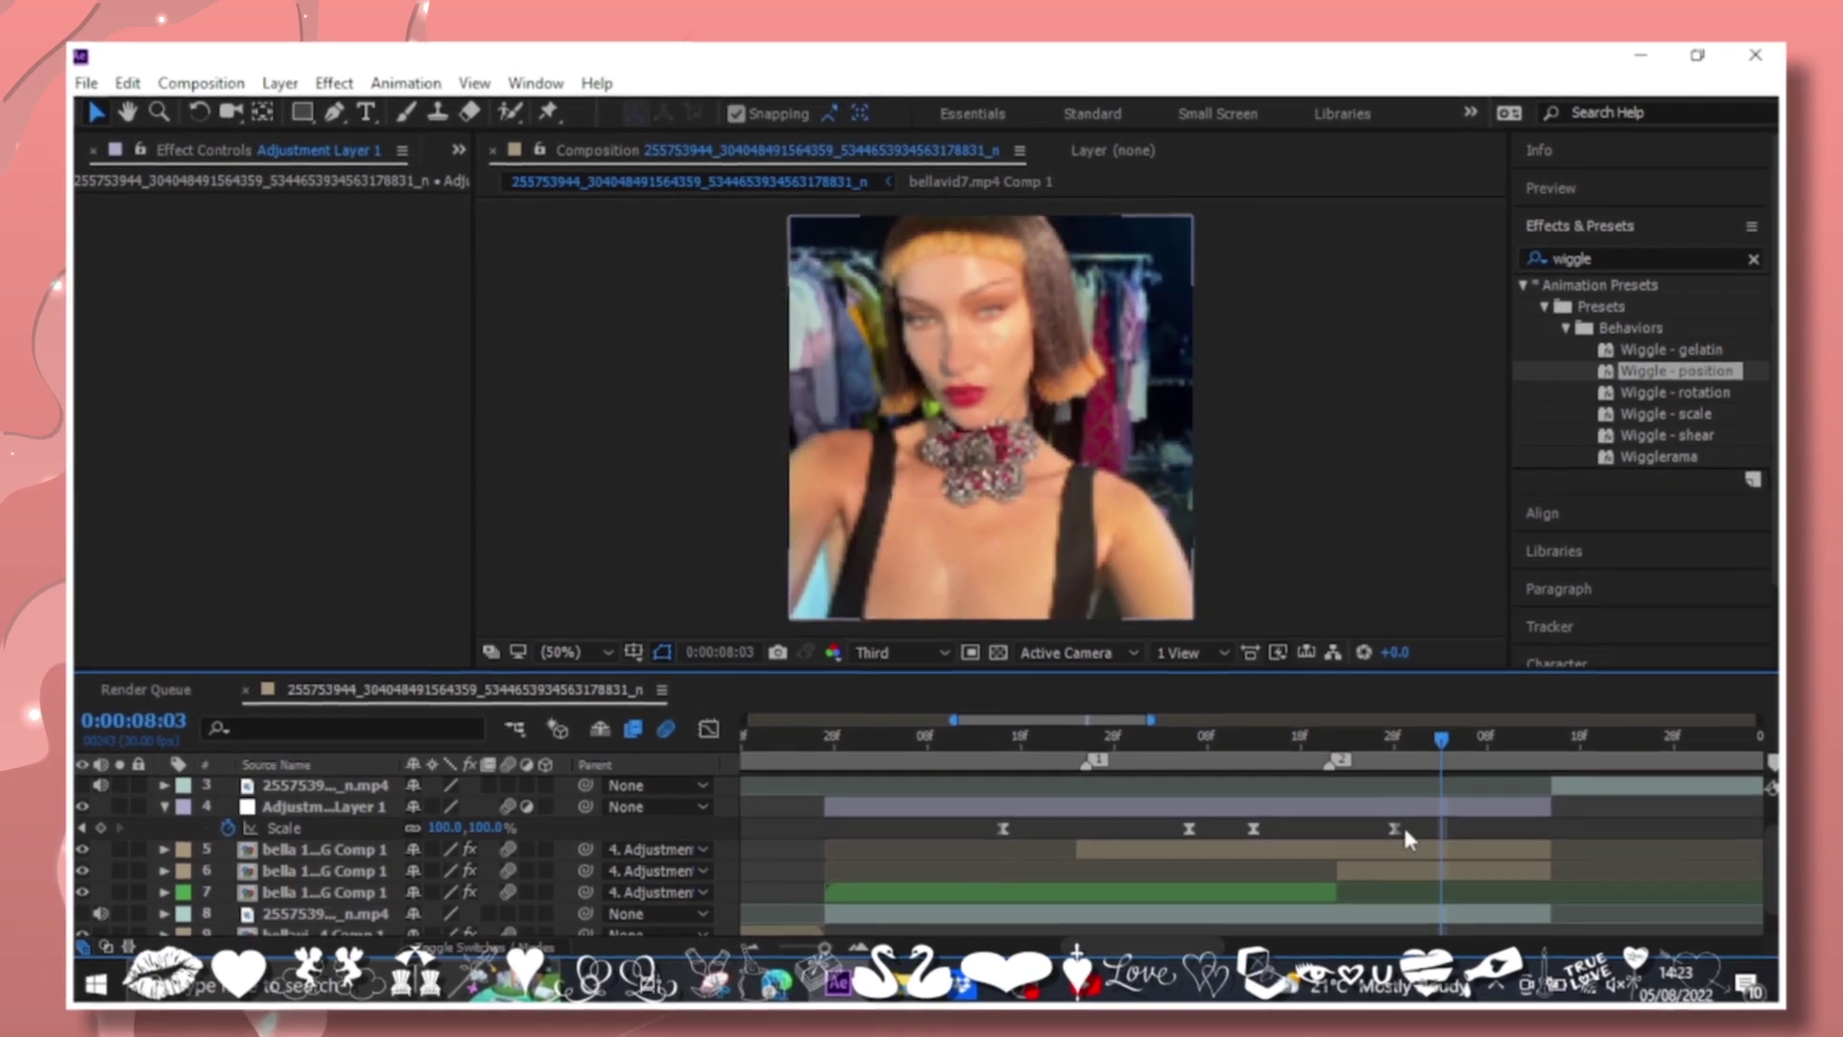
{"action": "key", "text": "shift+F3"}
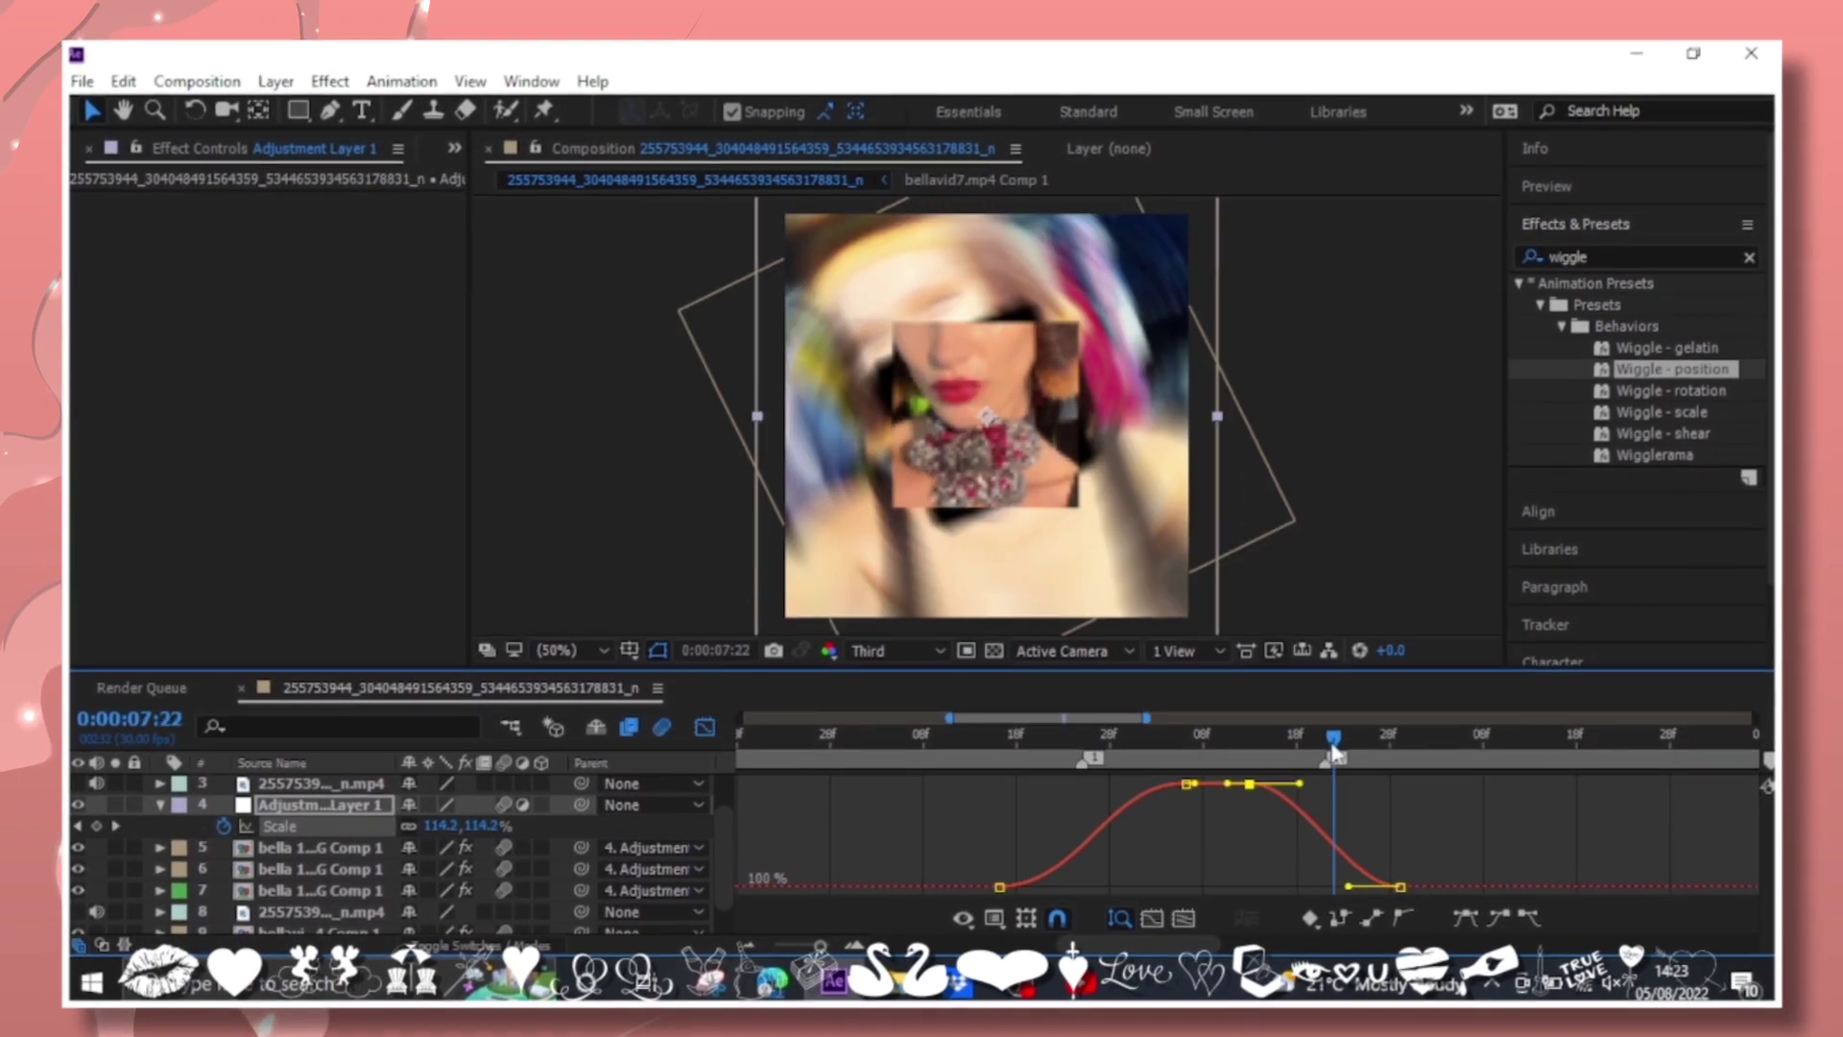
{"action": "key", "text": "shift+F3"}
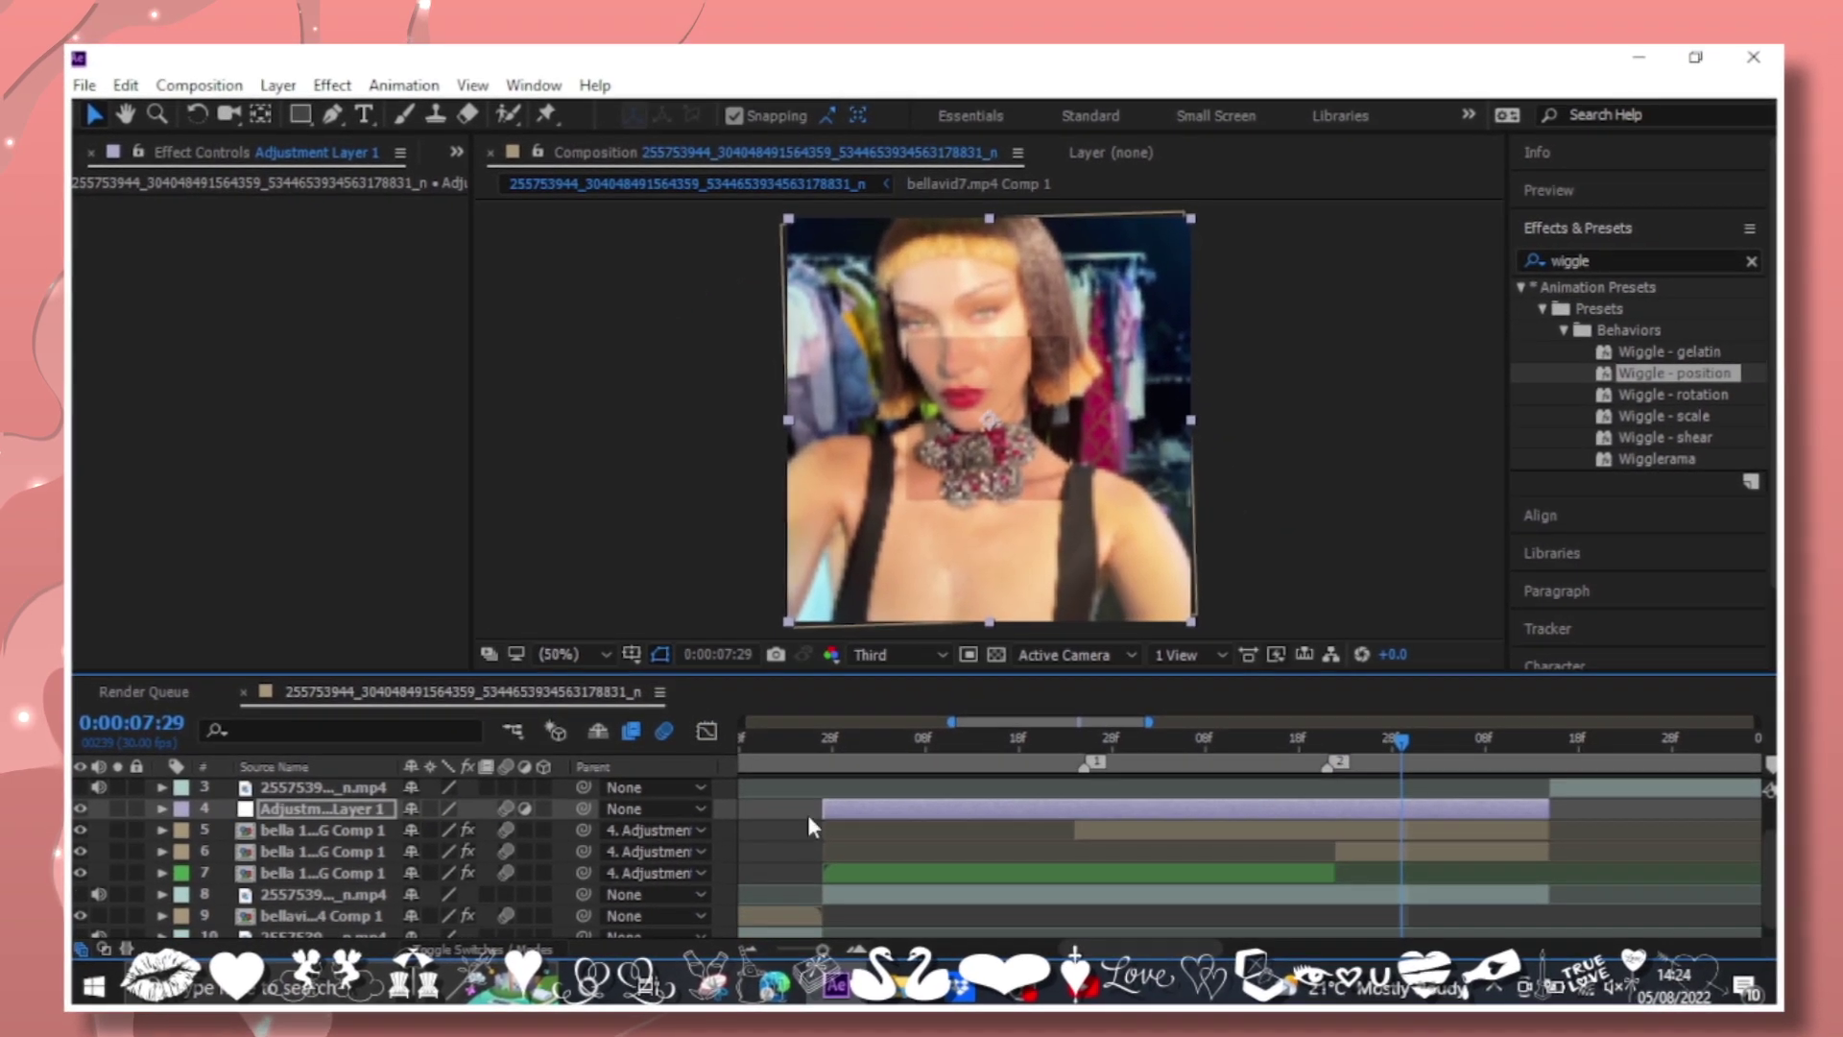
{"action": "left_click", "coordinate": [840, 731]}
{"action": "mouse_move", "coordinate": [910, 736]}
{"action": "left_mouse_down"}
{"action": "mouse_move", "coordinate": [1419, 720]}
{"action": "mouse_move", "coordinate": [833, 746]}
{"action": "left_mouse_up"}
{"action": "left_click", "coordinate": [864, 790]}
Keyframe the layer's Scale at 300% with Easy Ease and preview the scale pop.
{"action": "key", "text": "s"}
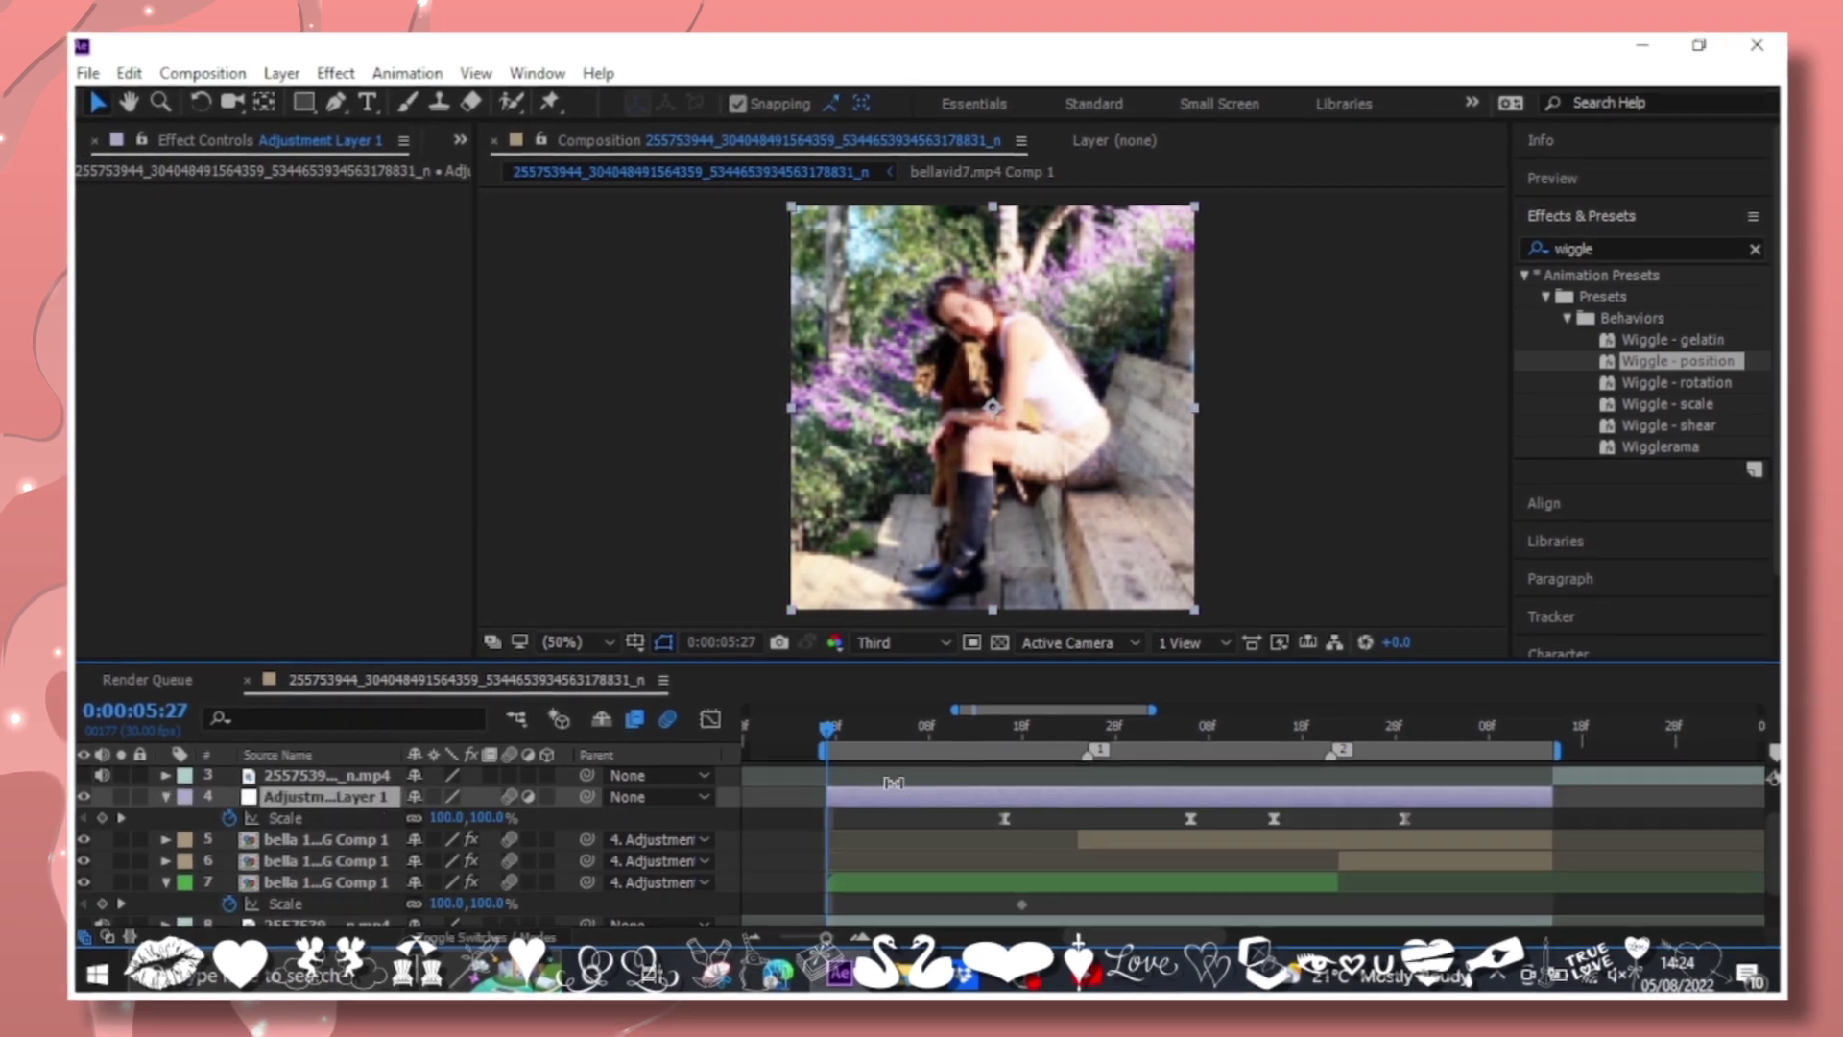
{"action": "left_click", "coordinate": [492, 876]}
{"action": "type", "text": "300"}
{"action": "key", "text": "Return"}
{"action": "right_click", "coordinate": [821, 888]}
{"action": "left_click", "coordinate": [1185, 698]}
{"action": "key", "text": "shift+F3"}
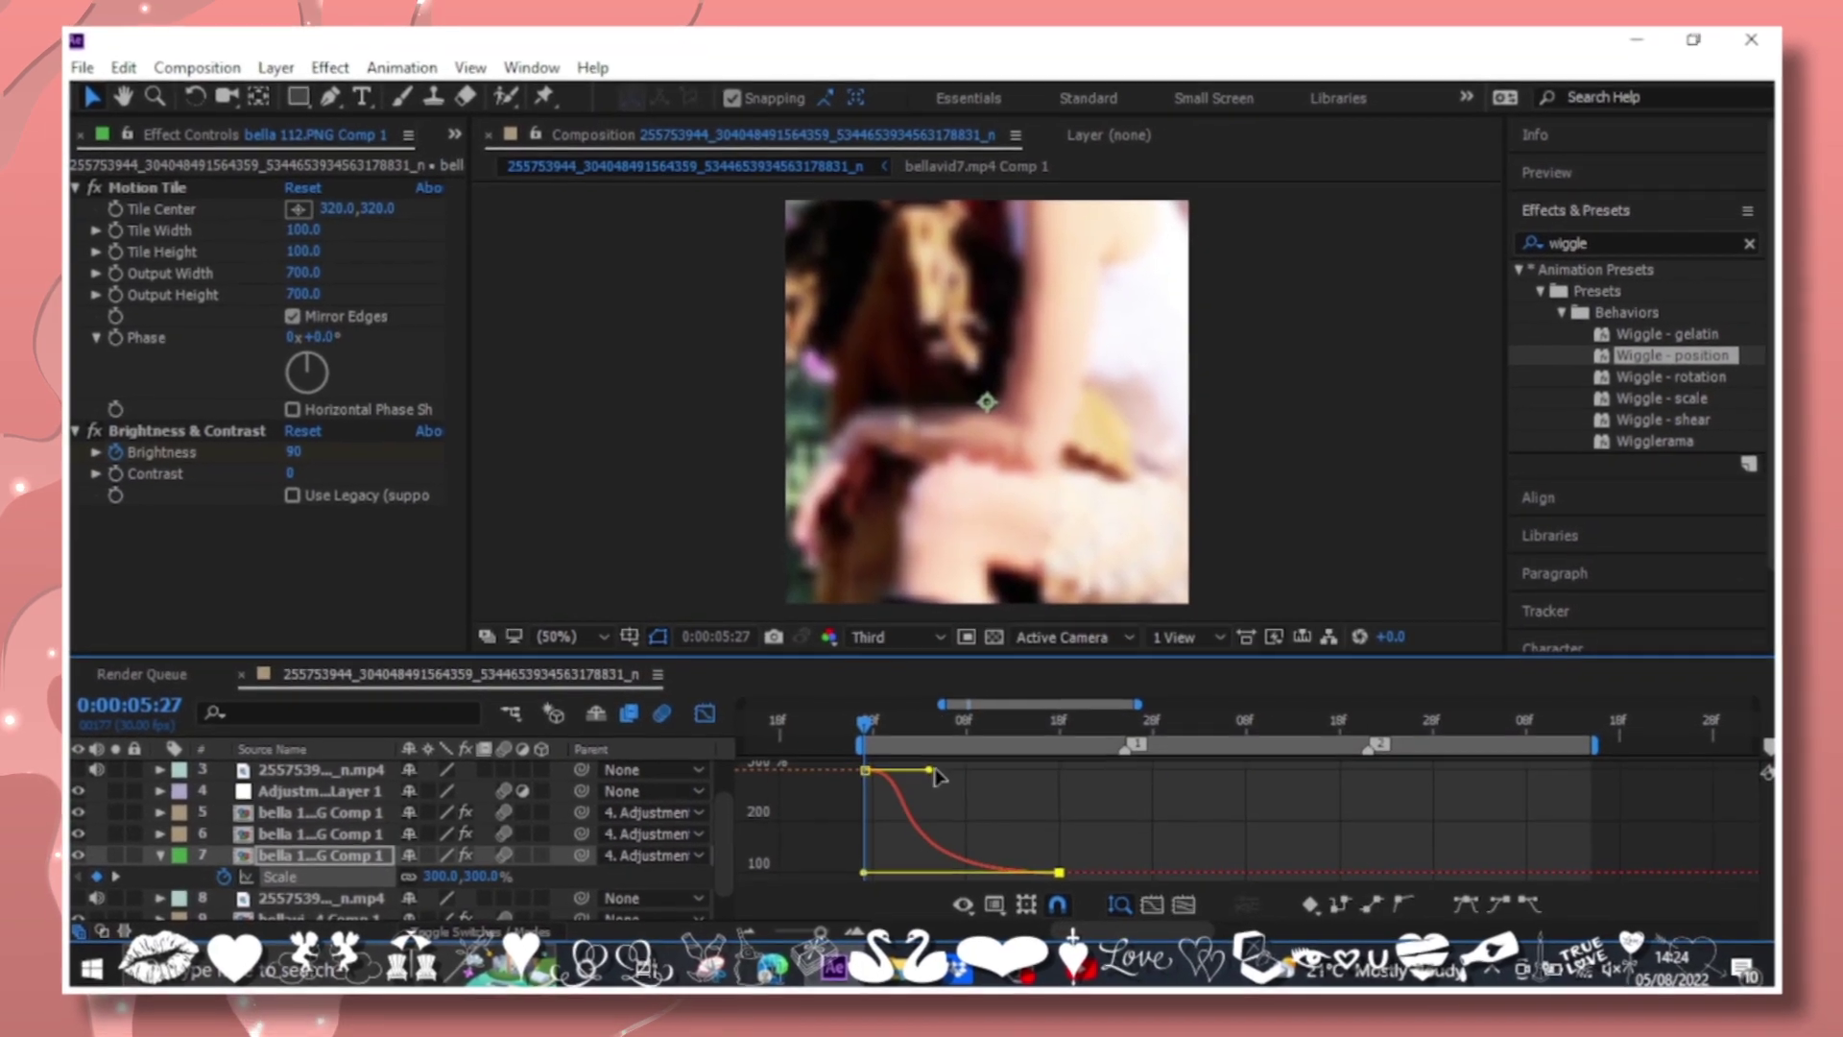
{"action": "key", "text": "space"}
{"action": "left_click", "coordinate": [713, 729]}
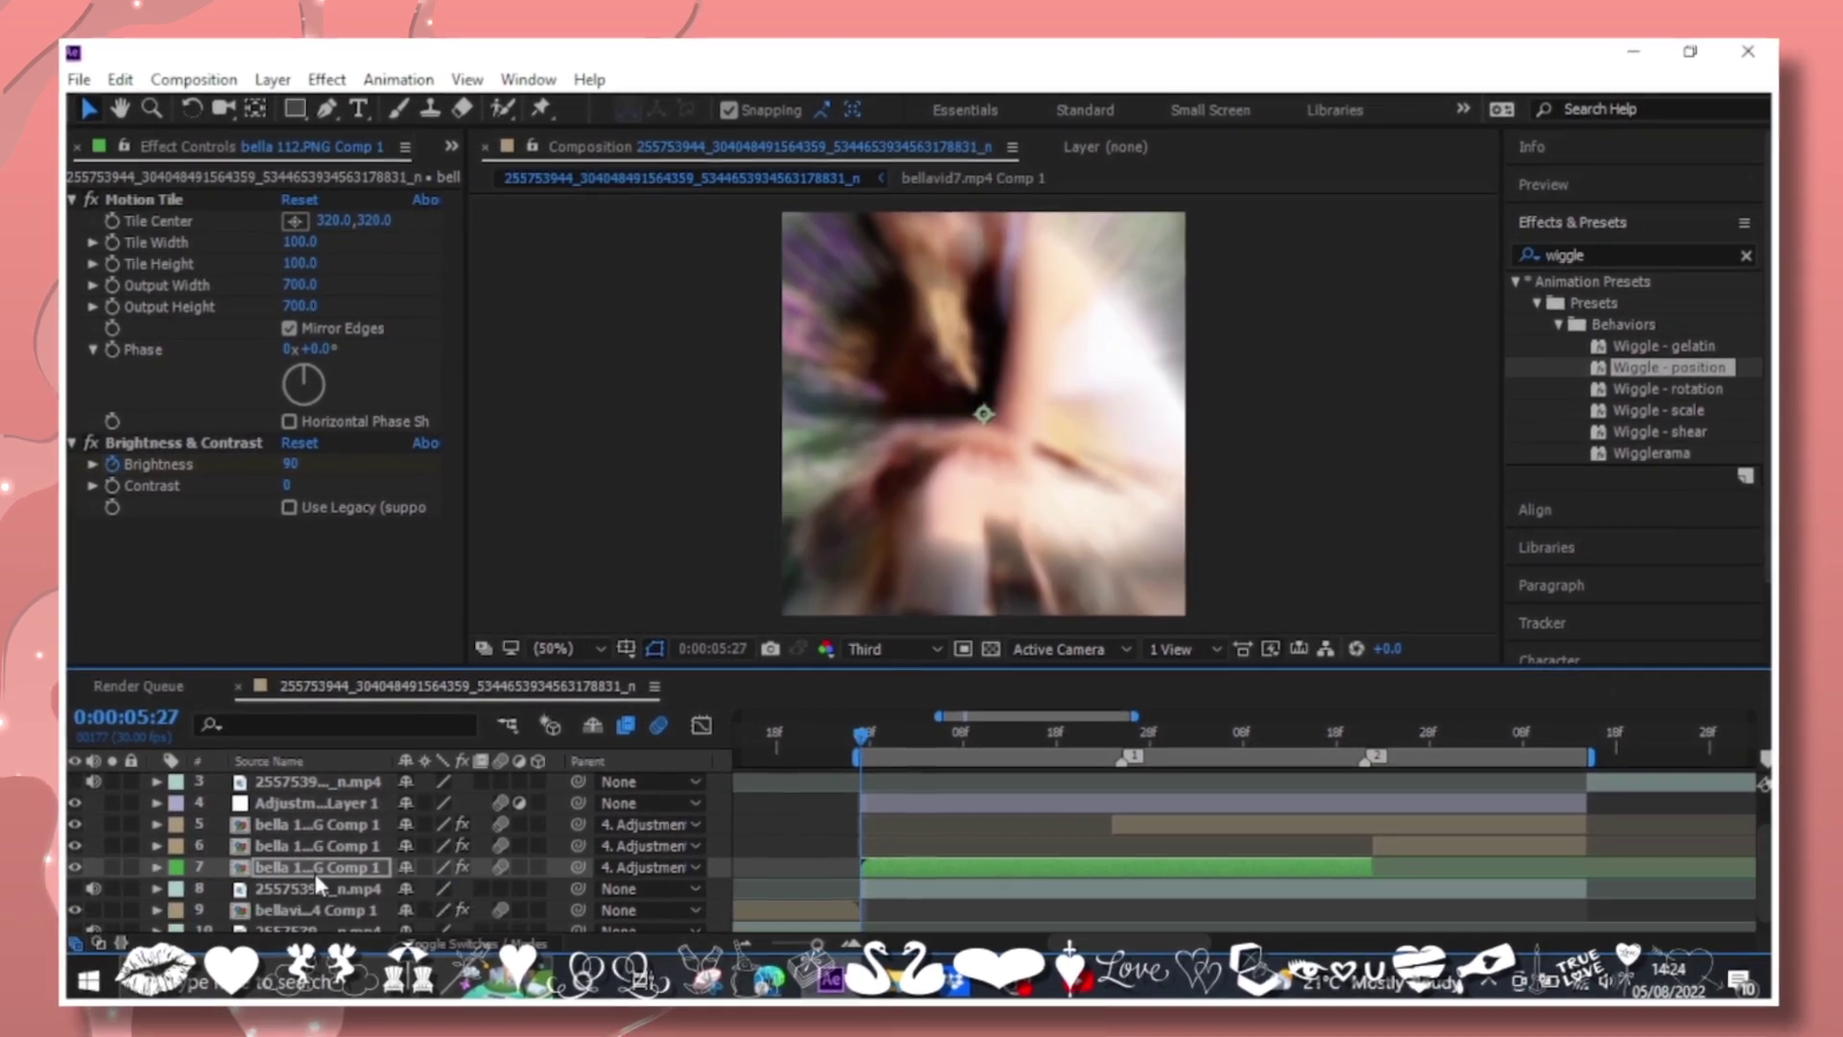
{"action": "key", "text": "space"}
Add bella 110.PNG inside bella 112.PNG Comp 1, then preview the main composition.
{"action": "left_click", "coordinate": [823, 864]}
{"action": "left_click_drag", "start_coordinate": [1037, 480], "coordinate": [544, 742]}
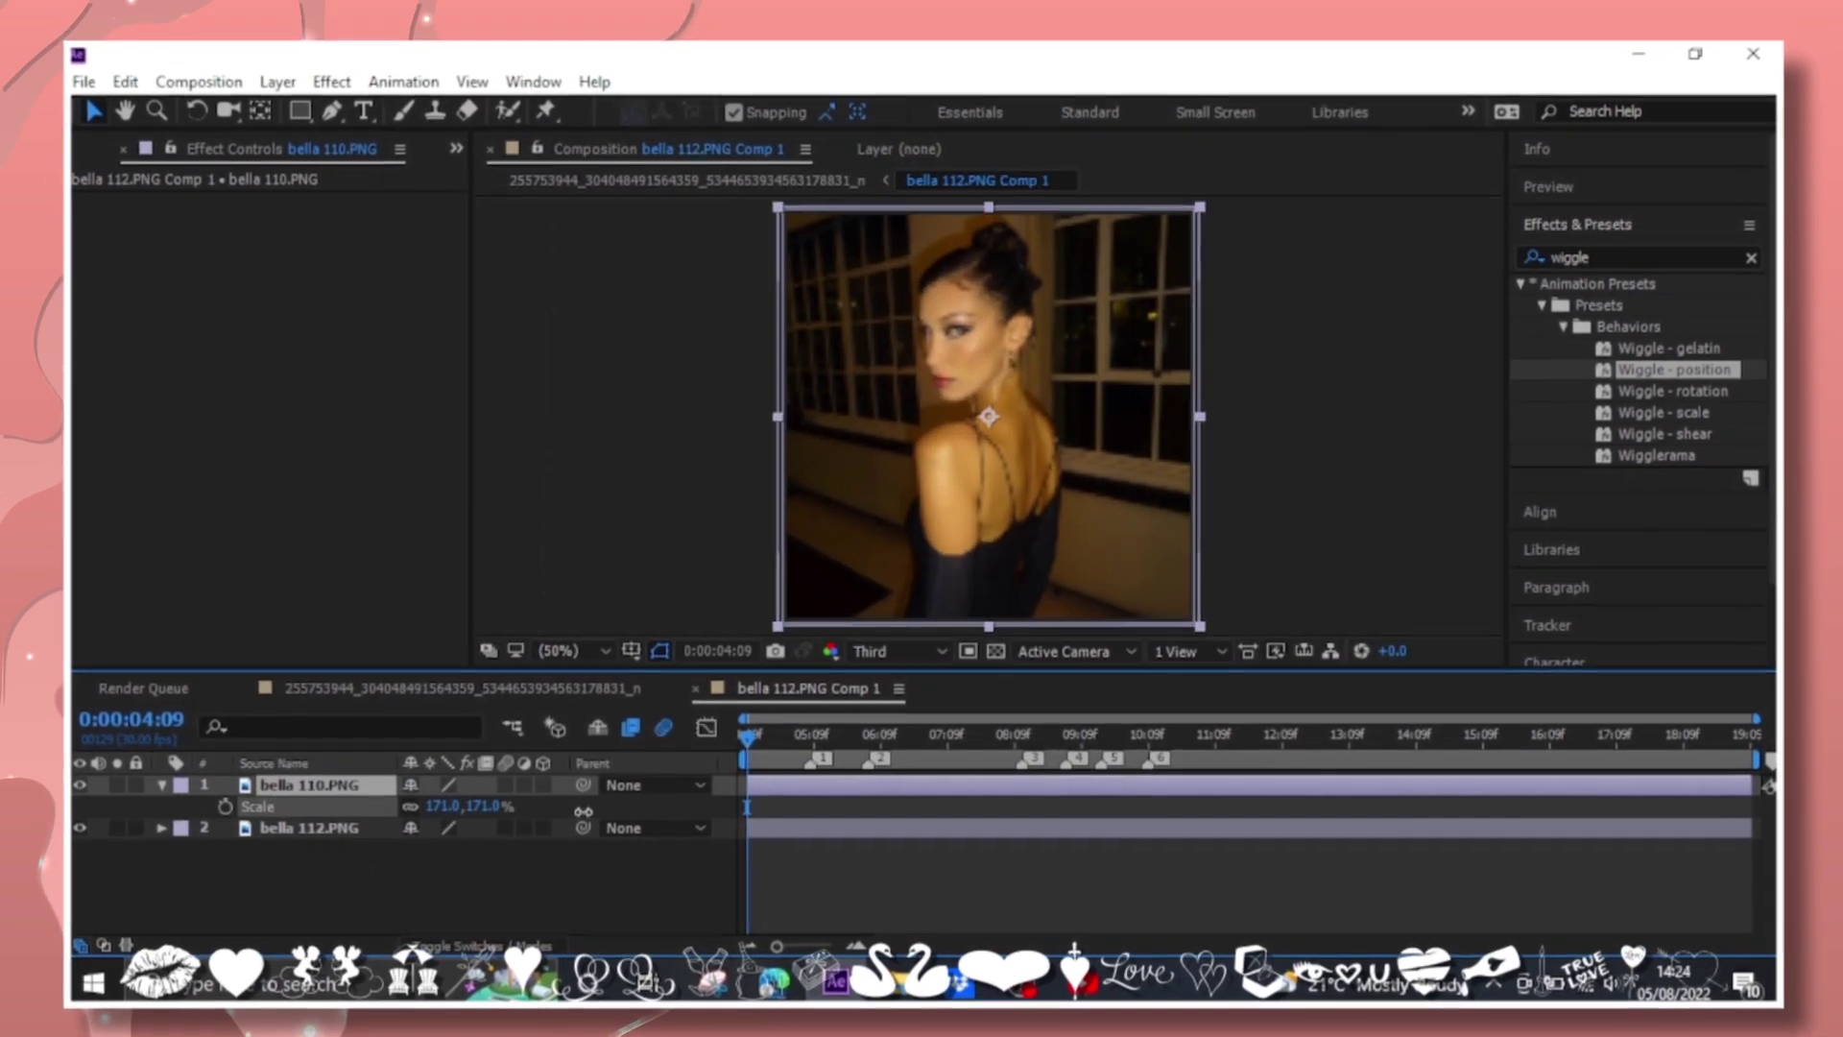
{"action": "left_click", "coordinate": [461, 678]}
{"action": "key", "text": "space"}
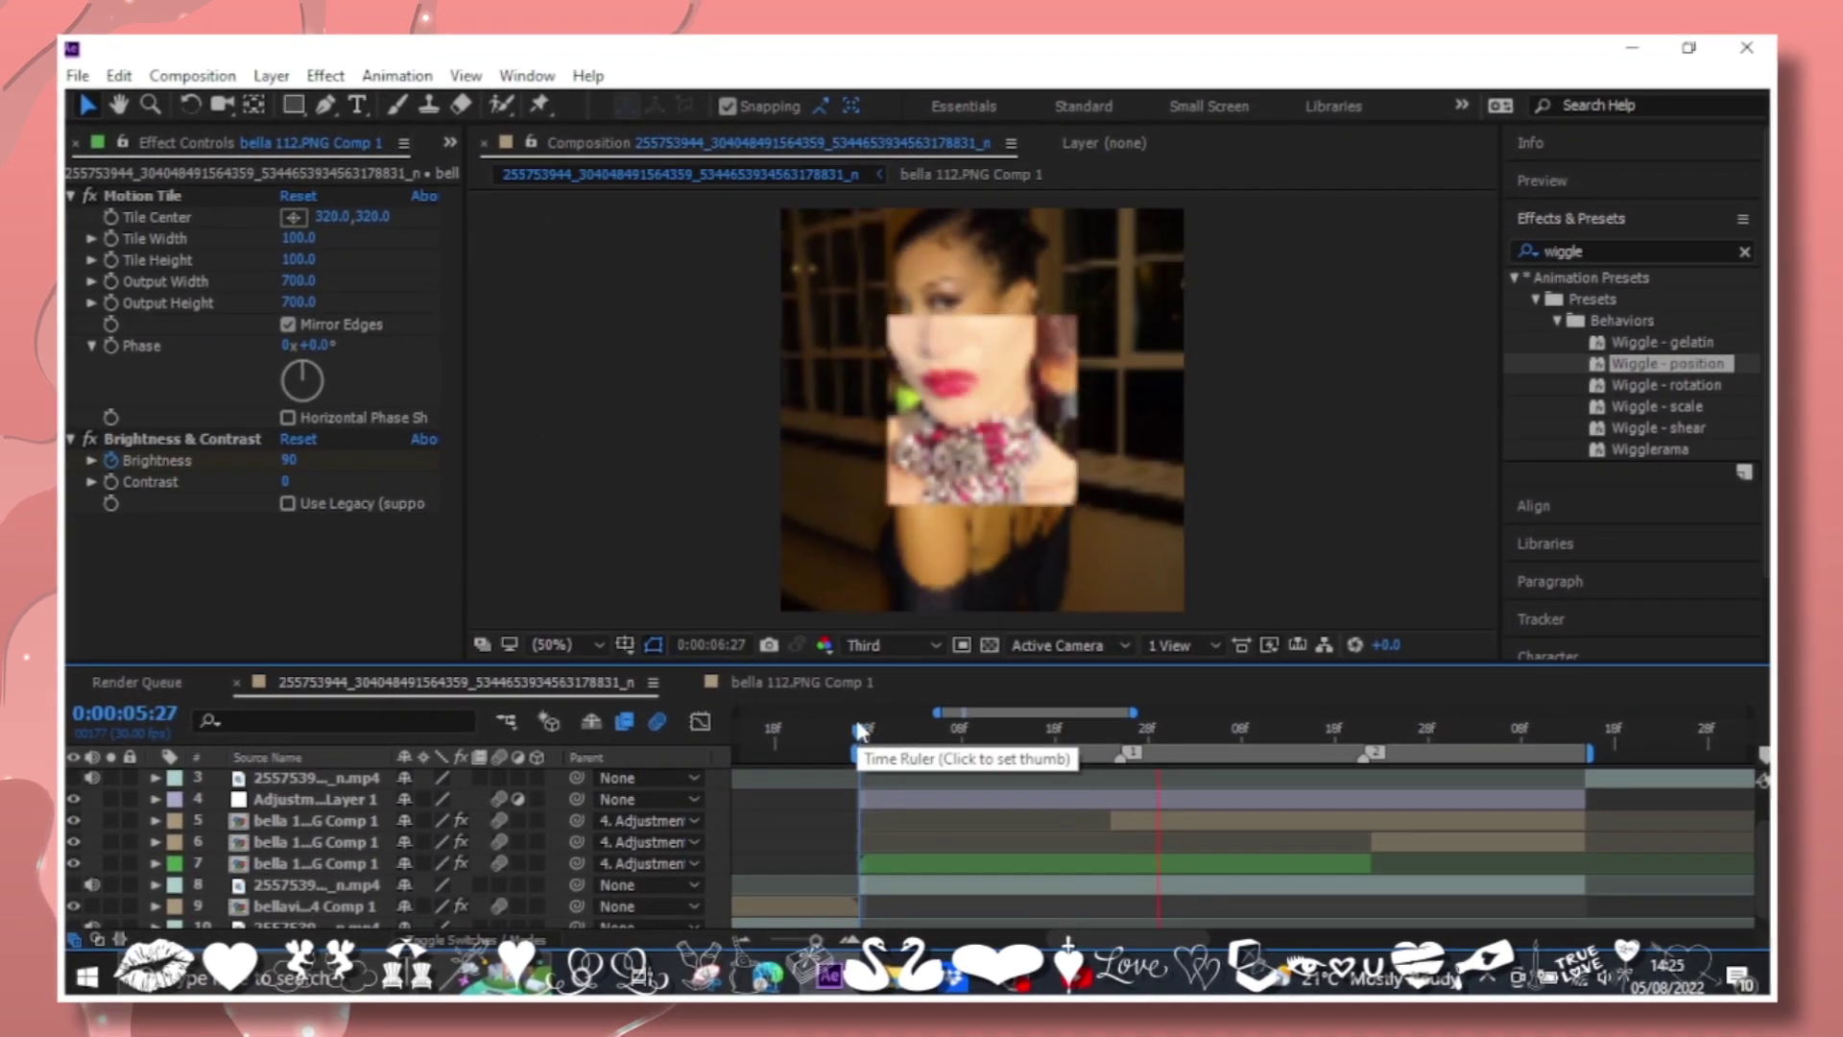
Apply the lvcent 3 preset to the bella 112.PNG comp layer.
{"action": "type", "text": "lvc"}
{"action": "left_click_drag", "start_coordinate": [1615, 367], "coordinate": [1209, 703]}
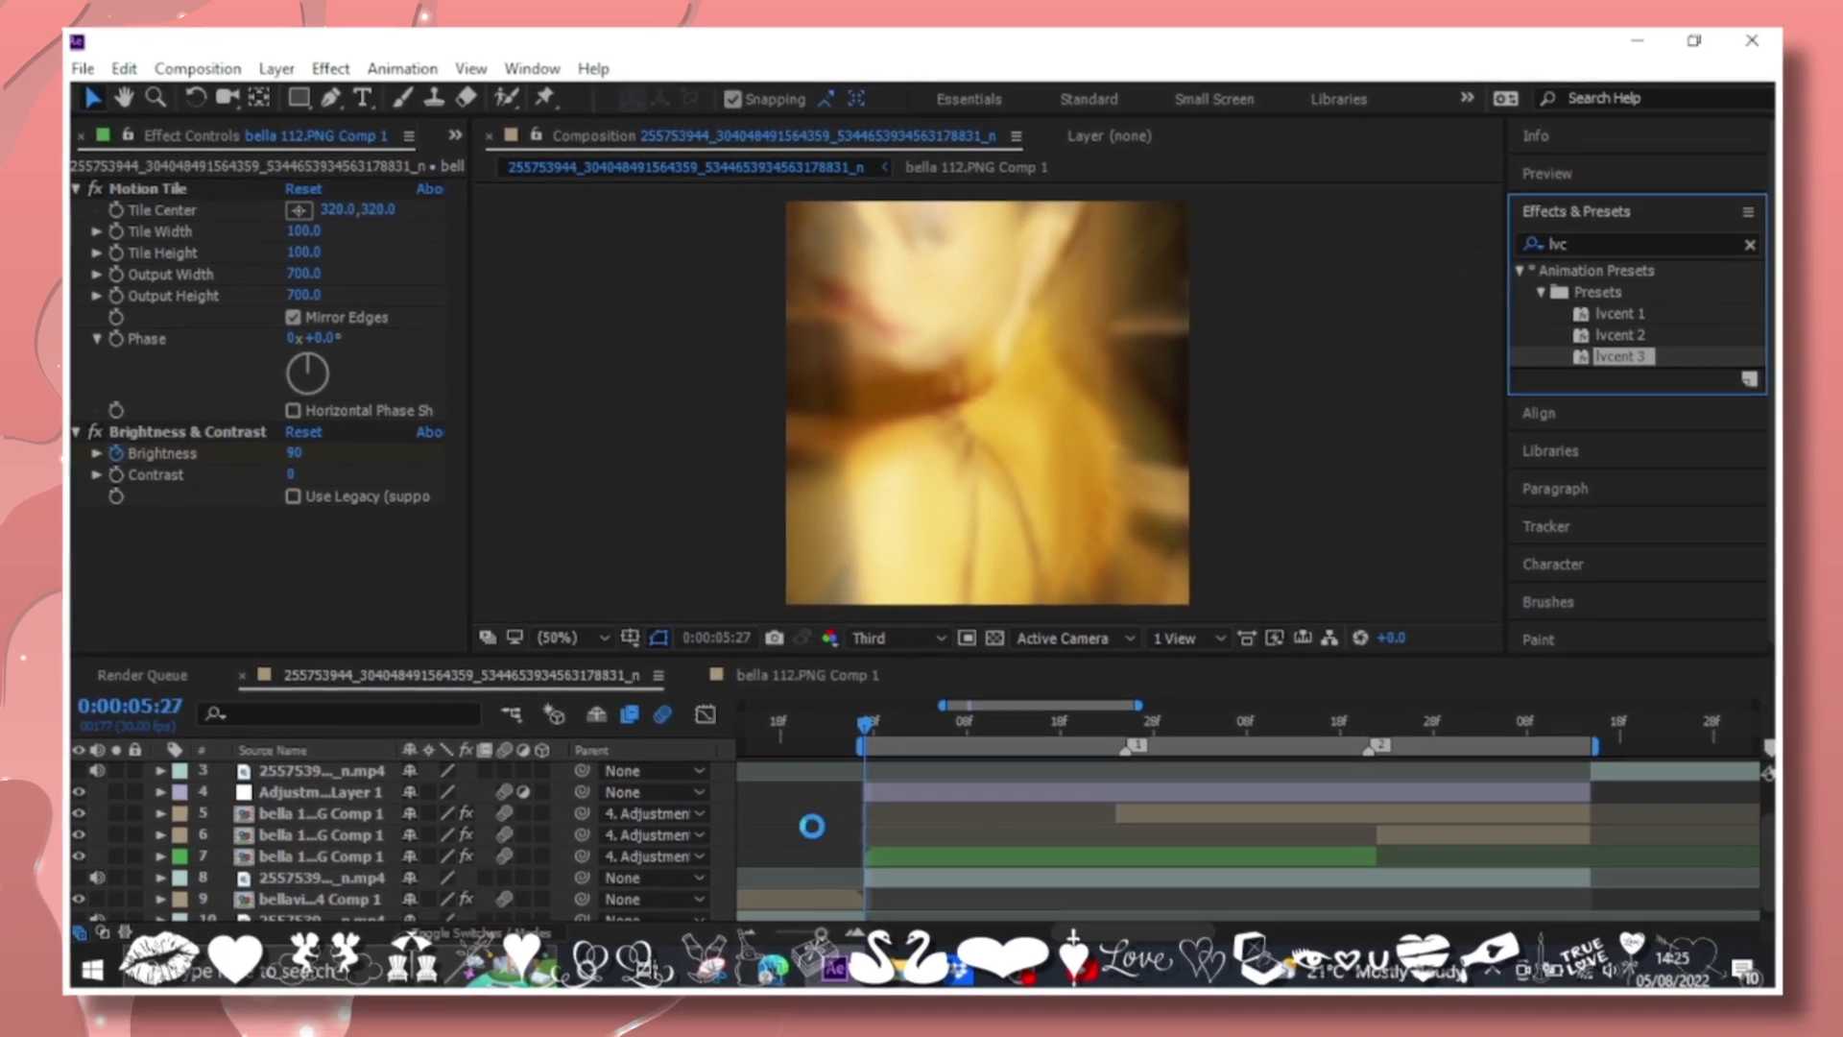
{"action": "left_click_drag", "start_coordinate": [871, 731], "coordinate": [1063, 731]}
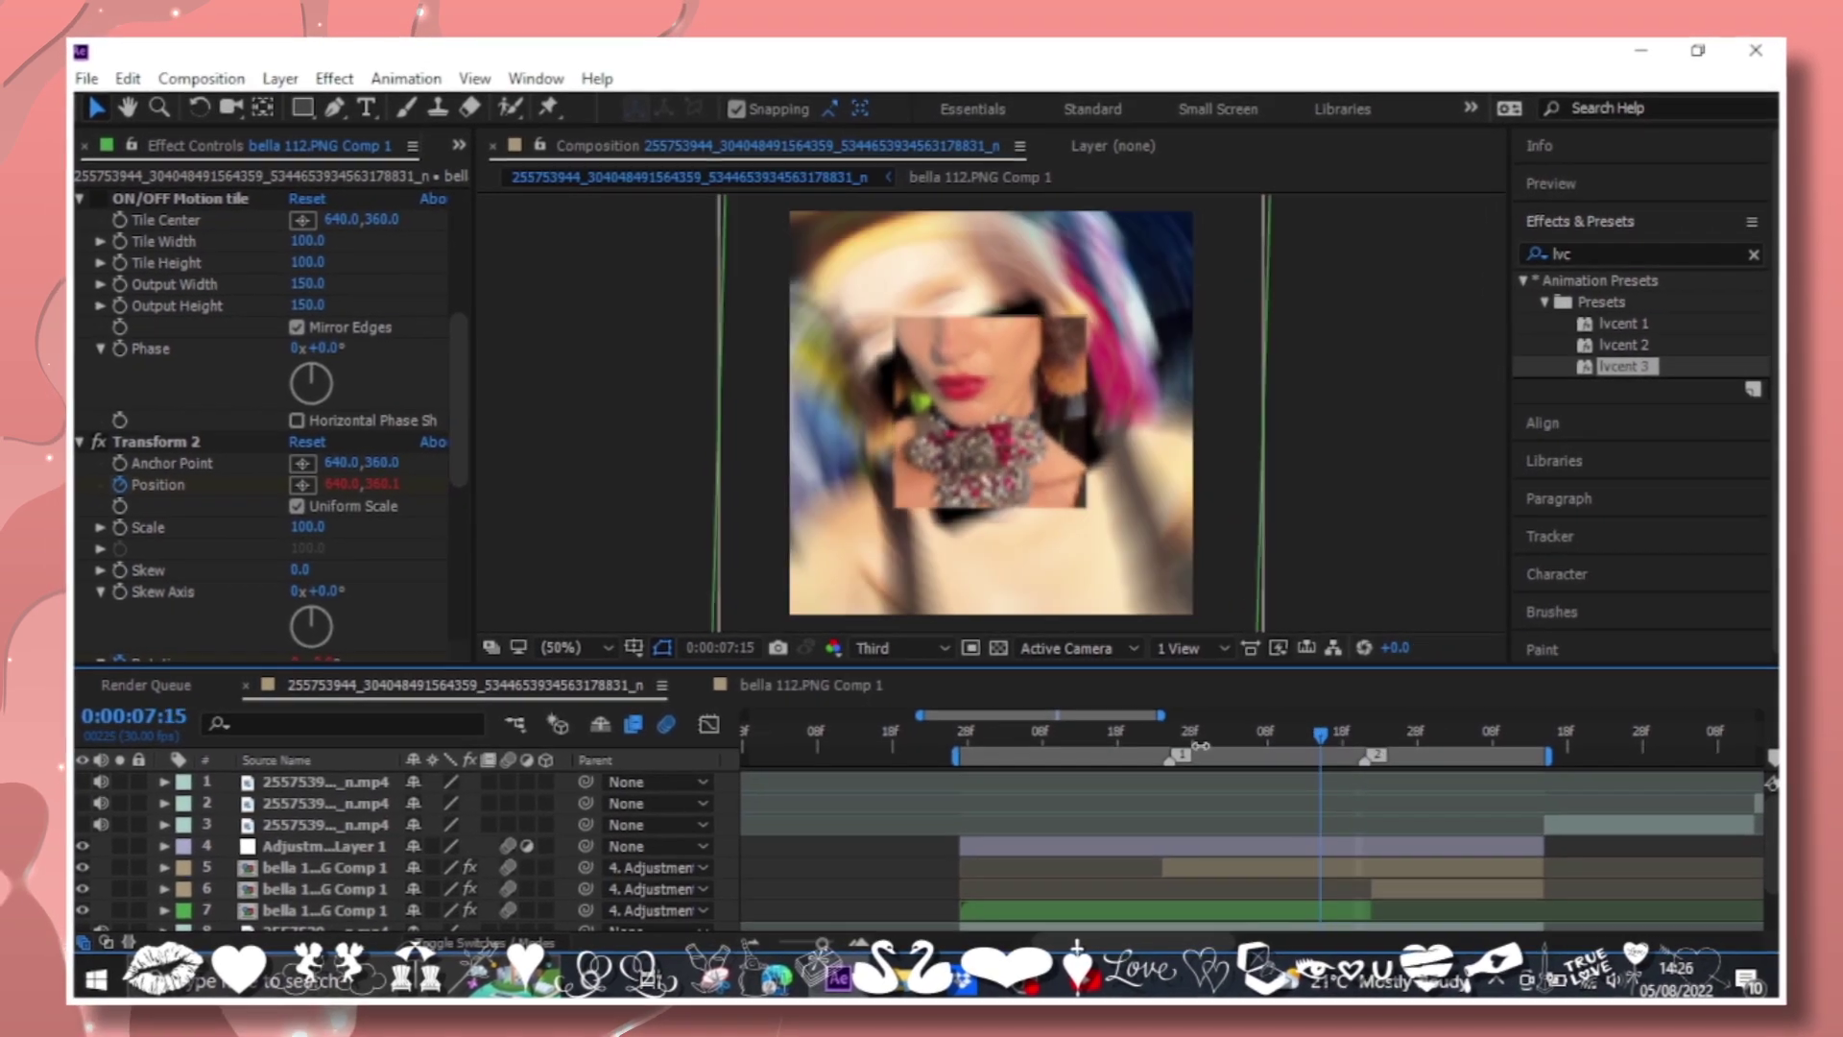
Add bella105.PNG from the photo folder into the main composition's timeline.
{"action": "left_click", "coordinate": [950, 739]}
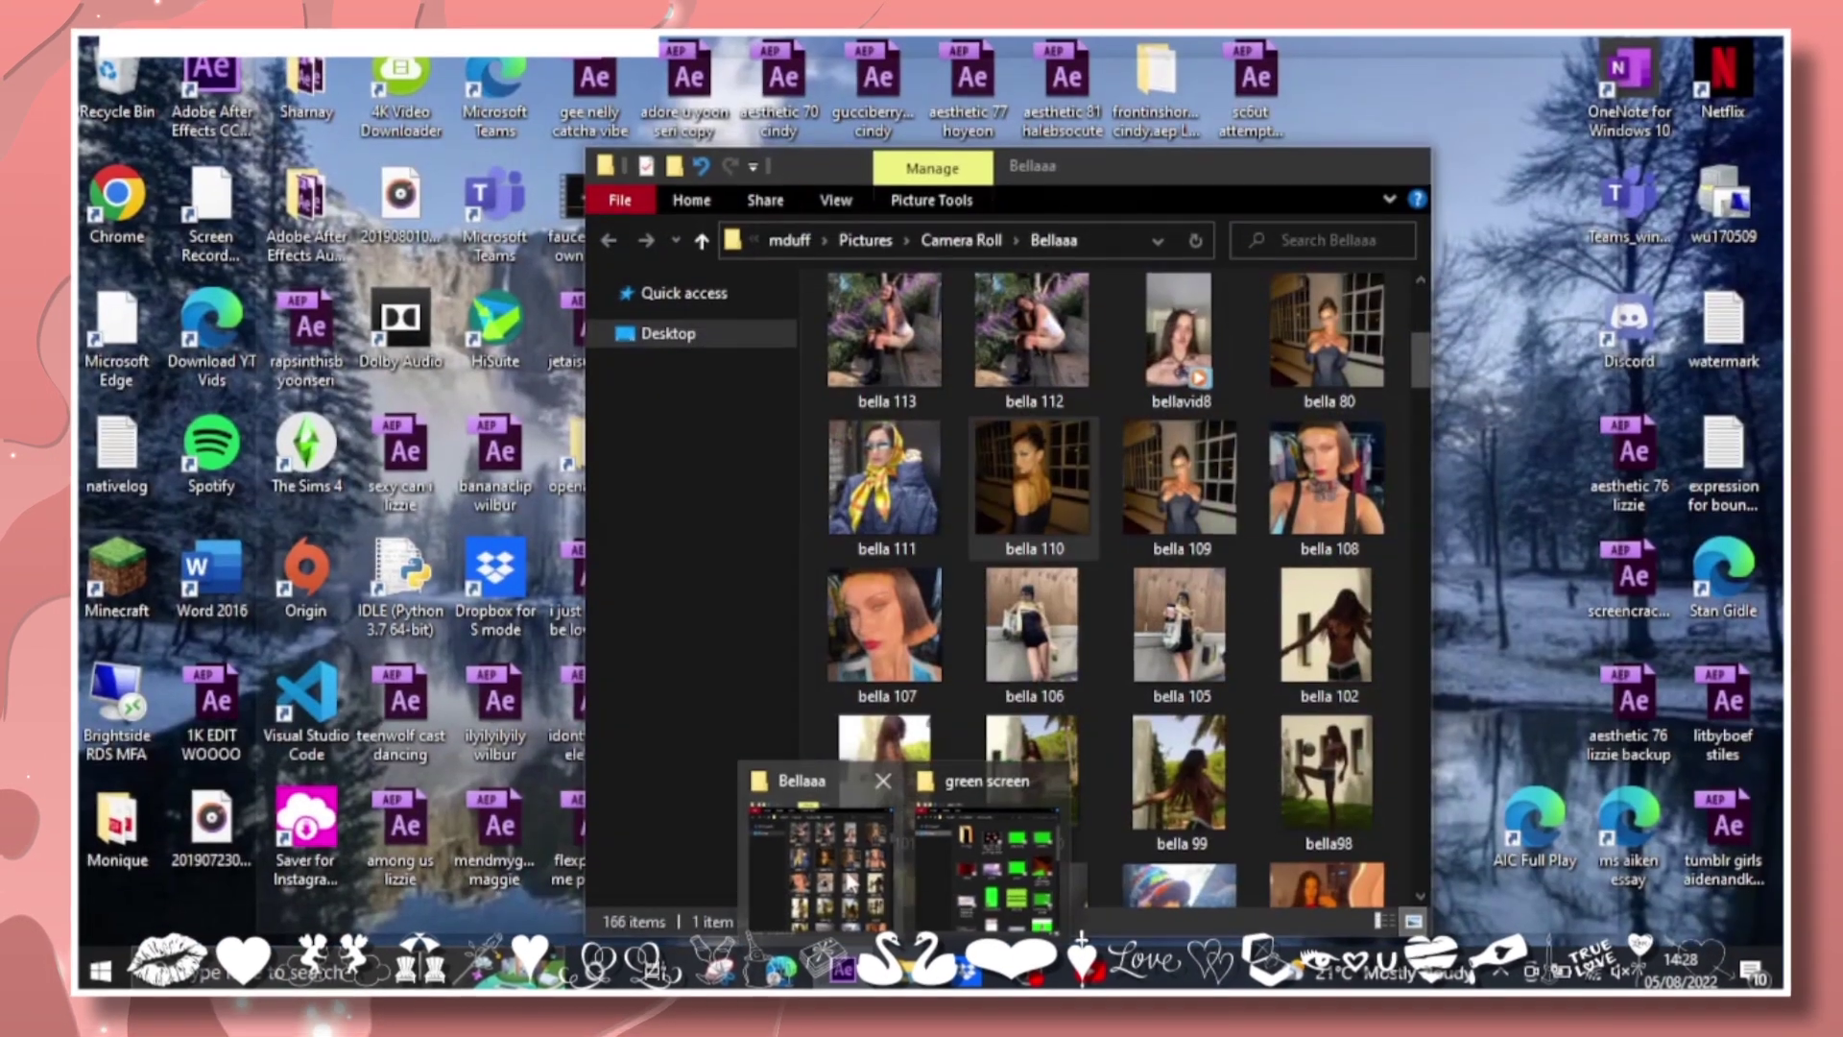
{"action": "left_click", "coordinate": [816, 864]}
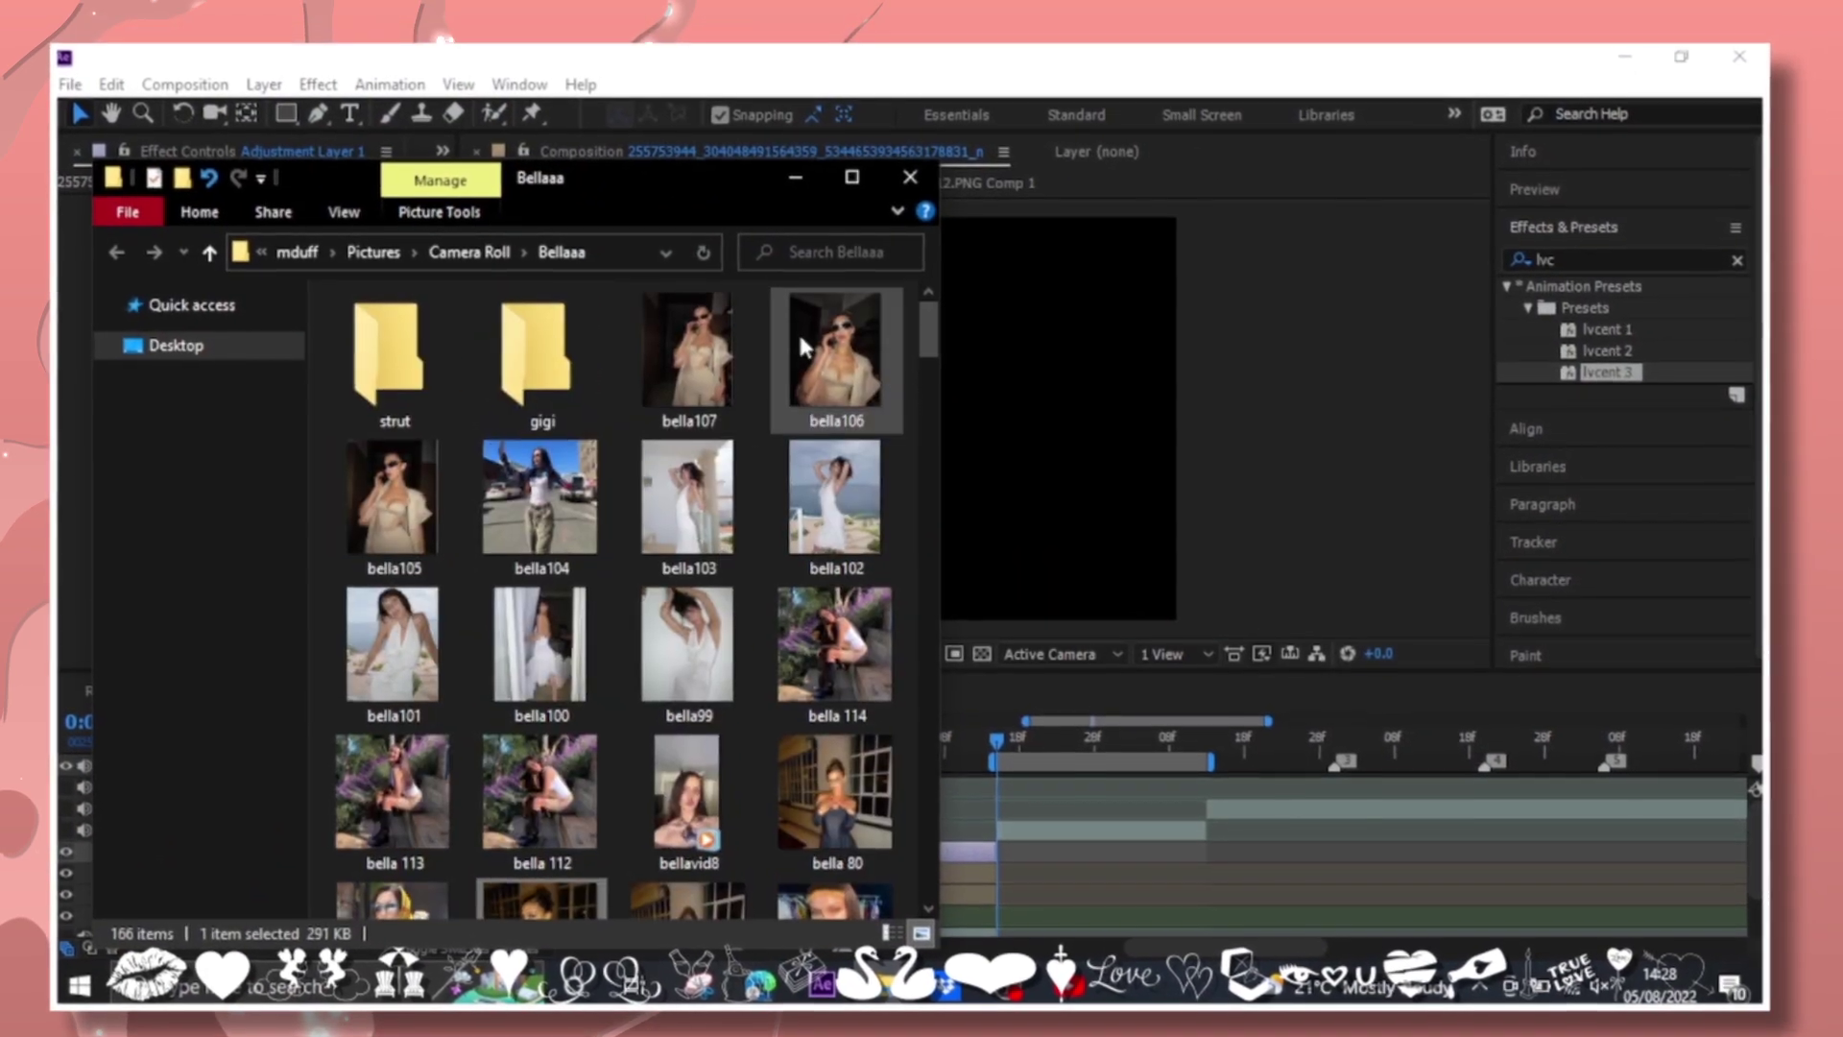
{"action": "left_click_drag", "start_coordinate": [688, 643], "coordinate": [1038, 829]}
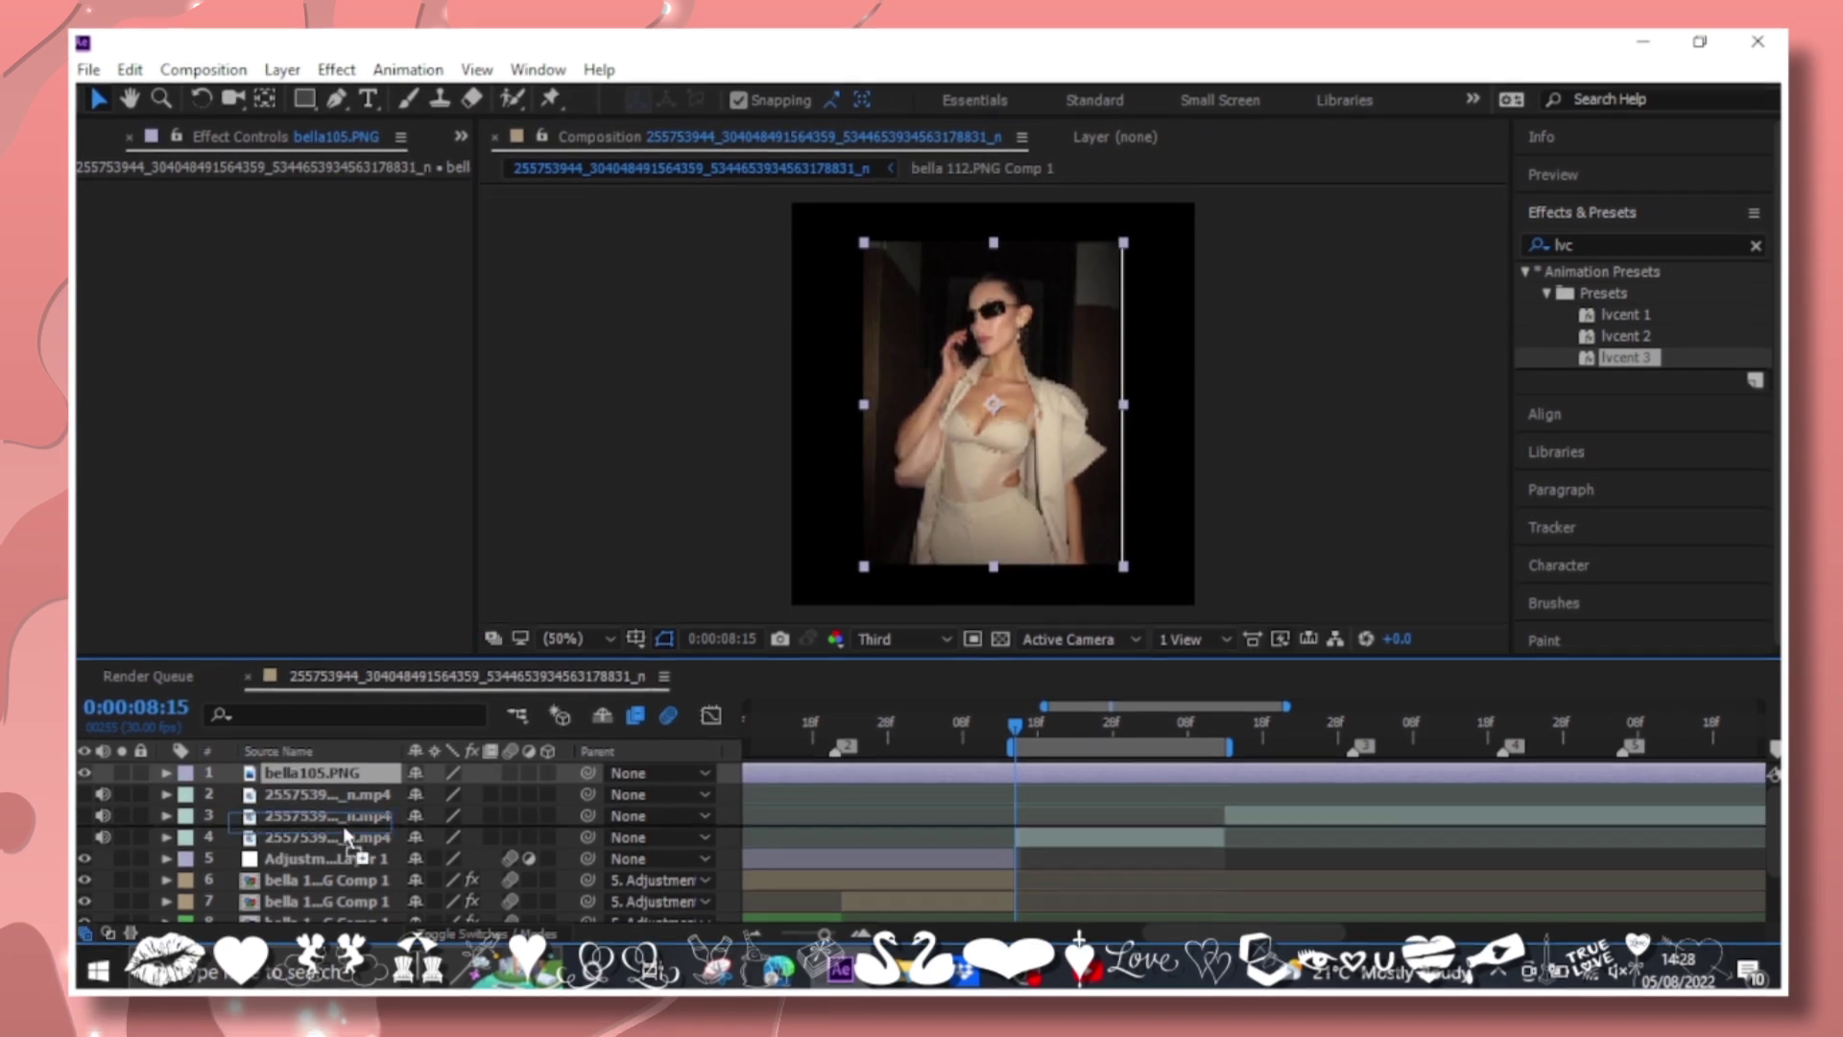
Cycle preview resolution through Full and Half back to Third, and trim bella105.PNG to a short span.
{"action": "key", "text": "p"}
{"action": "left_click", "coordinate": [898, 653]}
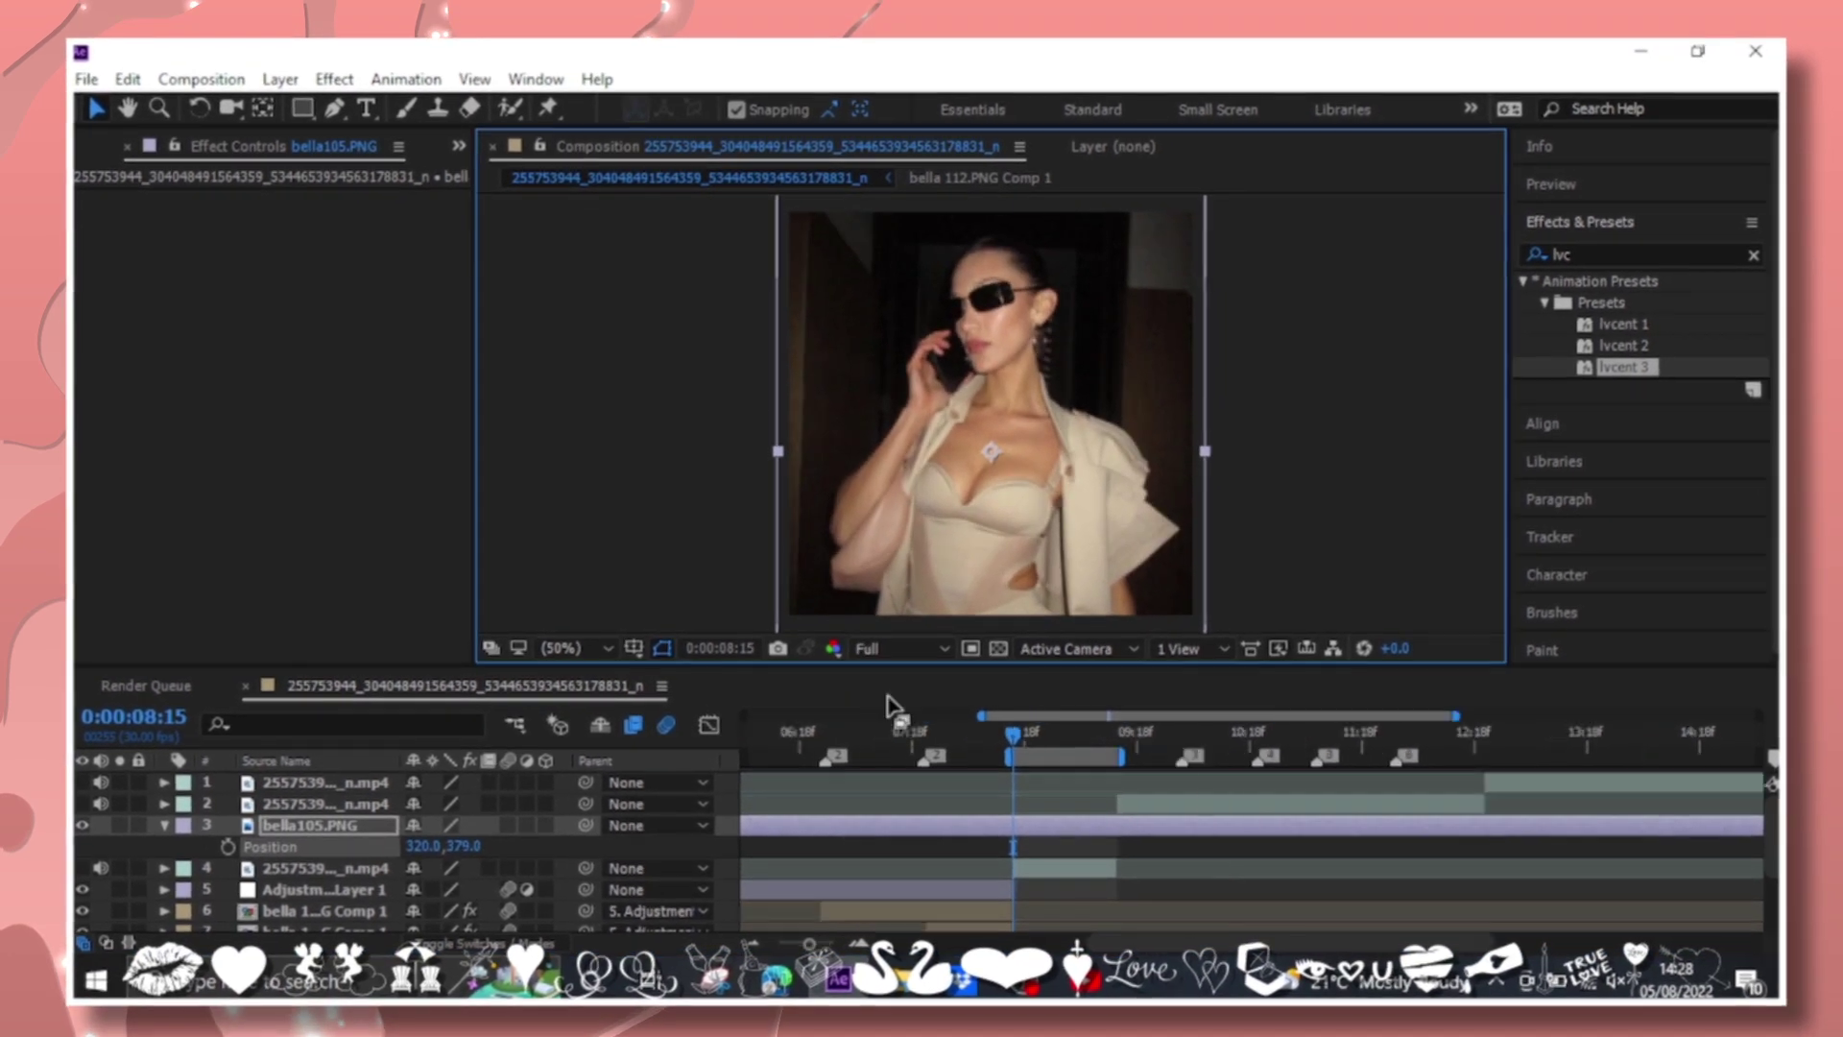
{"action": "left_click", "coordinate": [901, 718]}
{"action": "left_click", "coordinate": [897, 654]}
{"action": "left_click", "coordinate": [876, 747]}
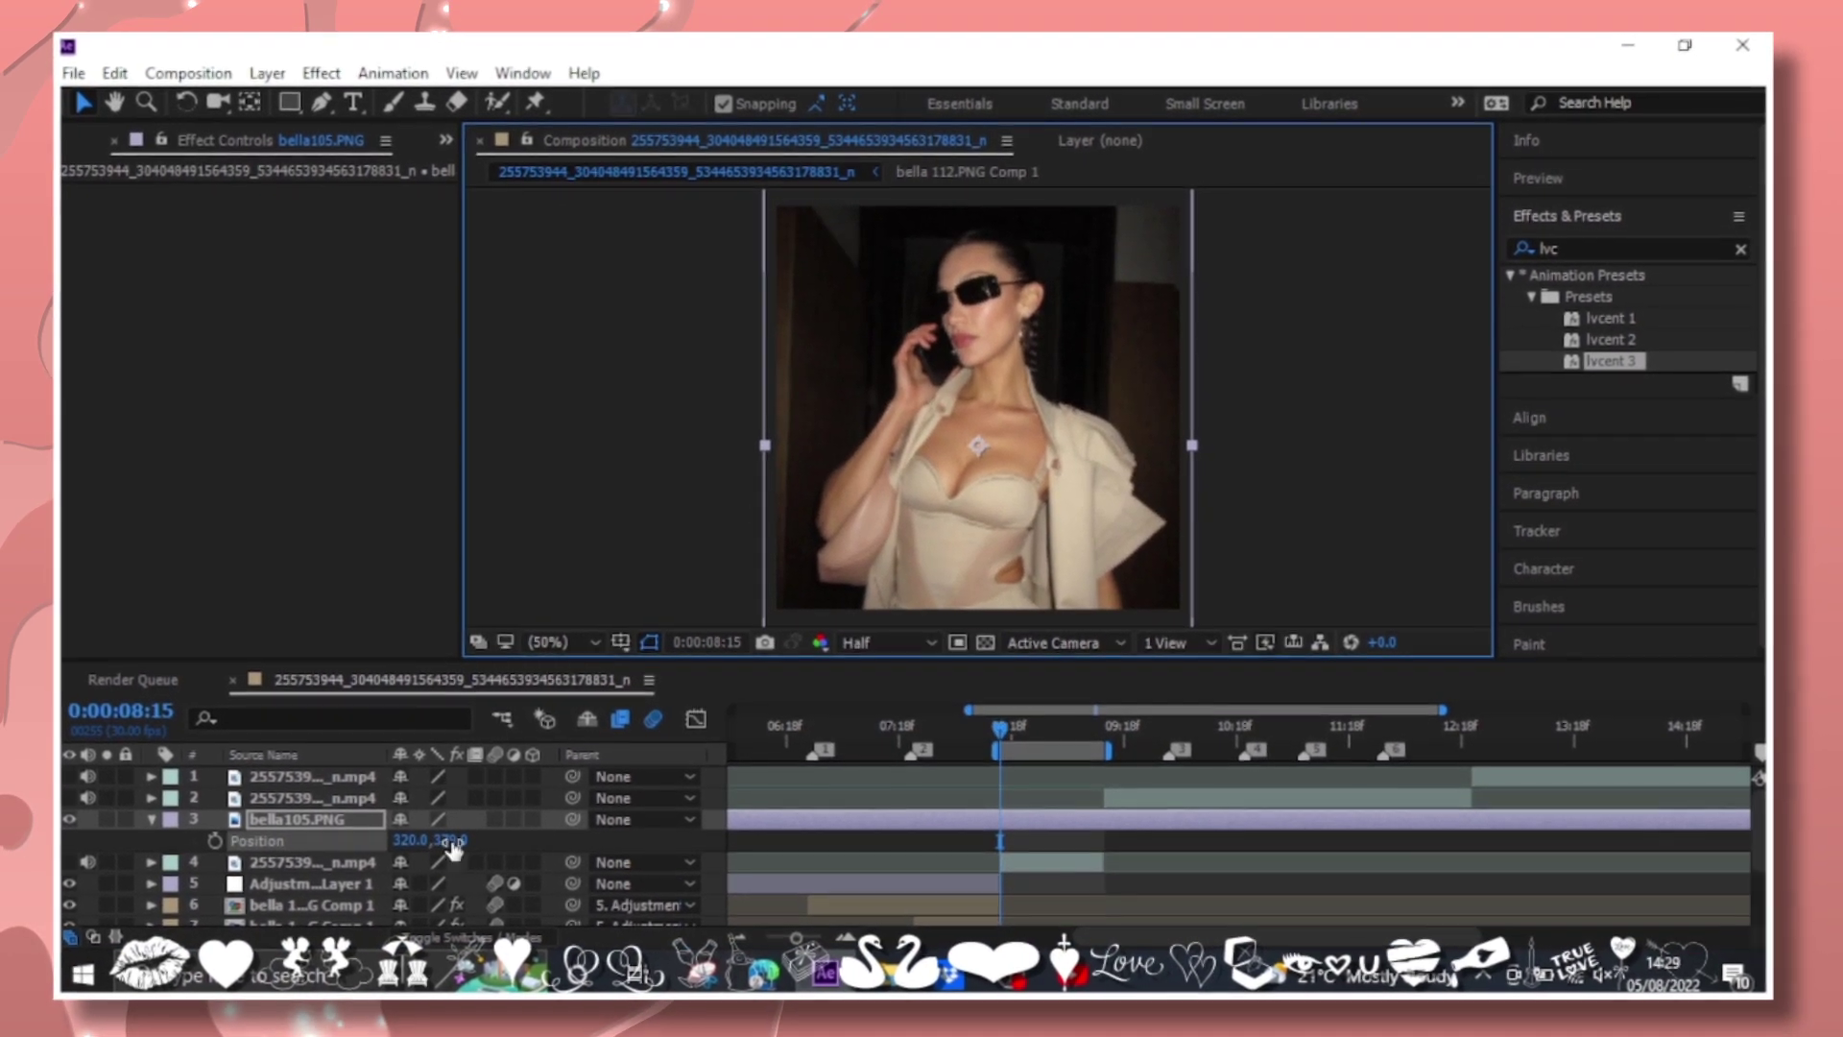
{"action": "left_click", "coordinate": [892, 649]}
{"action": "left_click", "coordinate": [893, 769]}
{"action": "key", "text": "alt+bracketleft"}
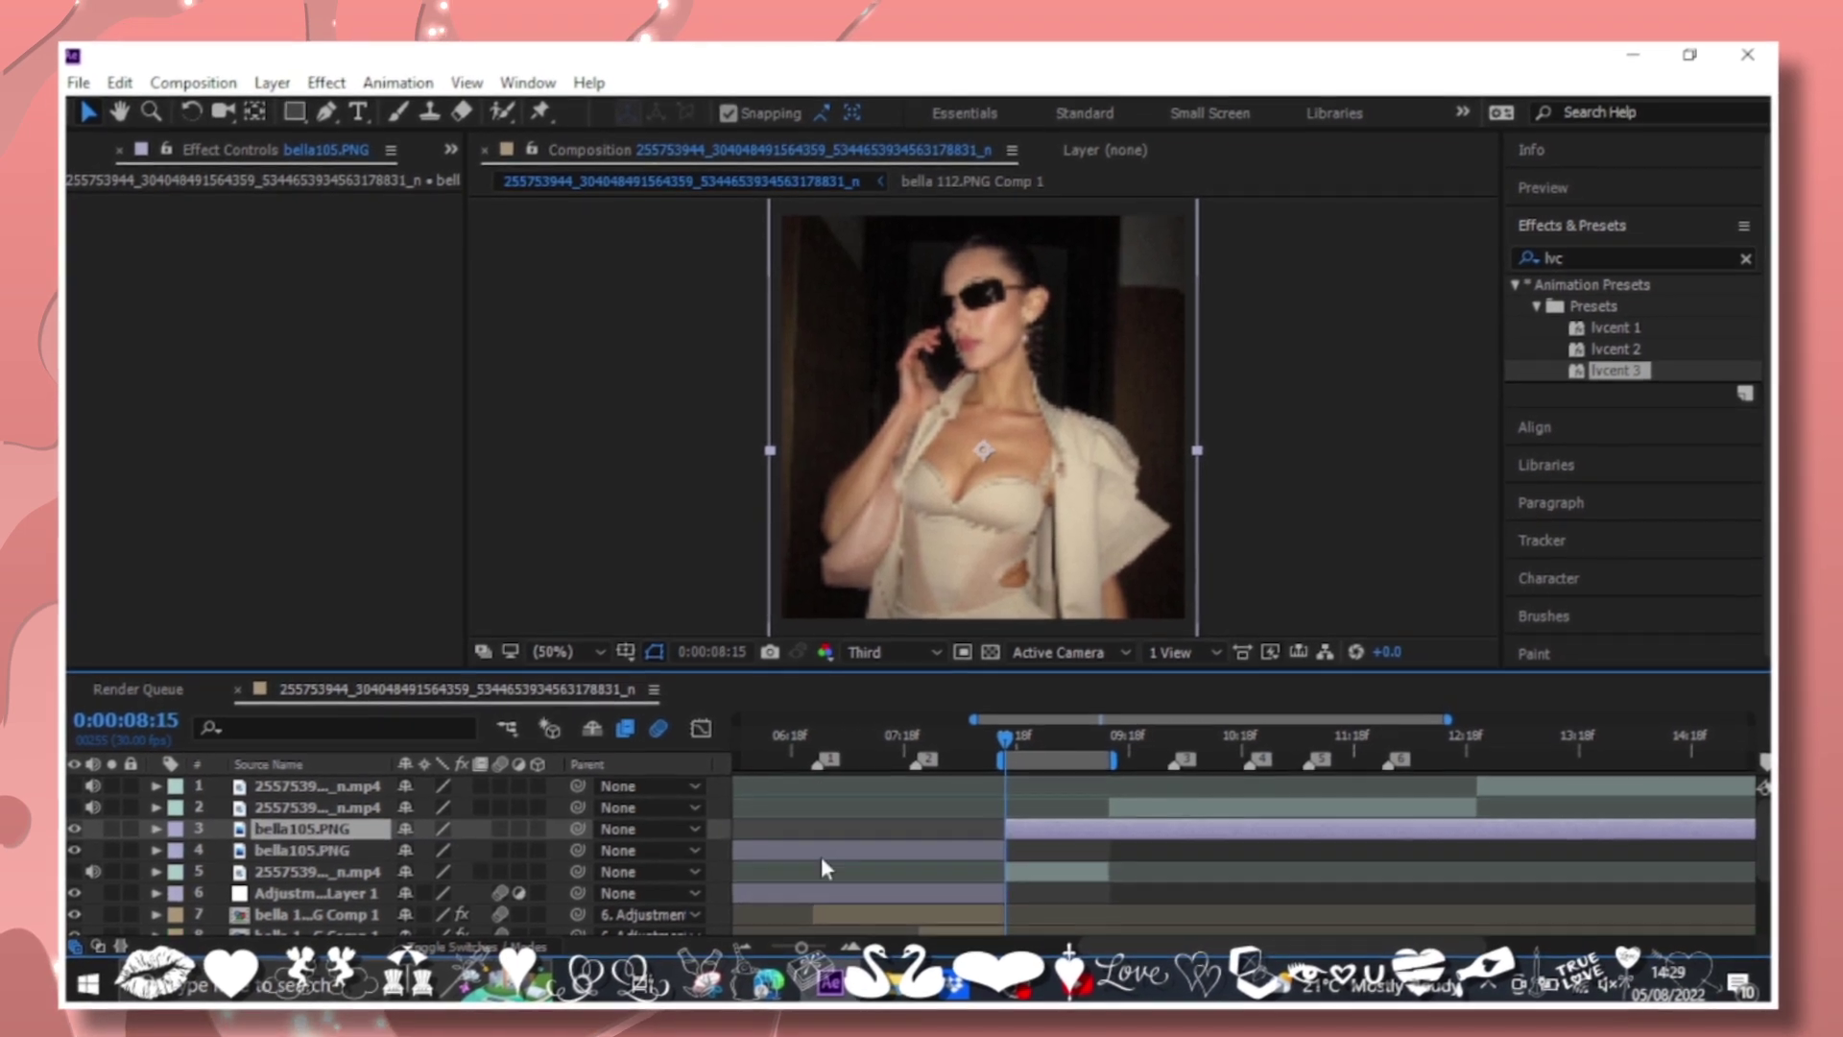
{"action": "left_click", "coordinate": [1109, 827]}
Pre-compose bella105.PNG and apply Motion Tile with output size 500.
{"action": "key", "text": "ctrl+shift+c"}
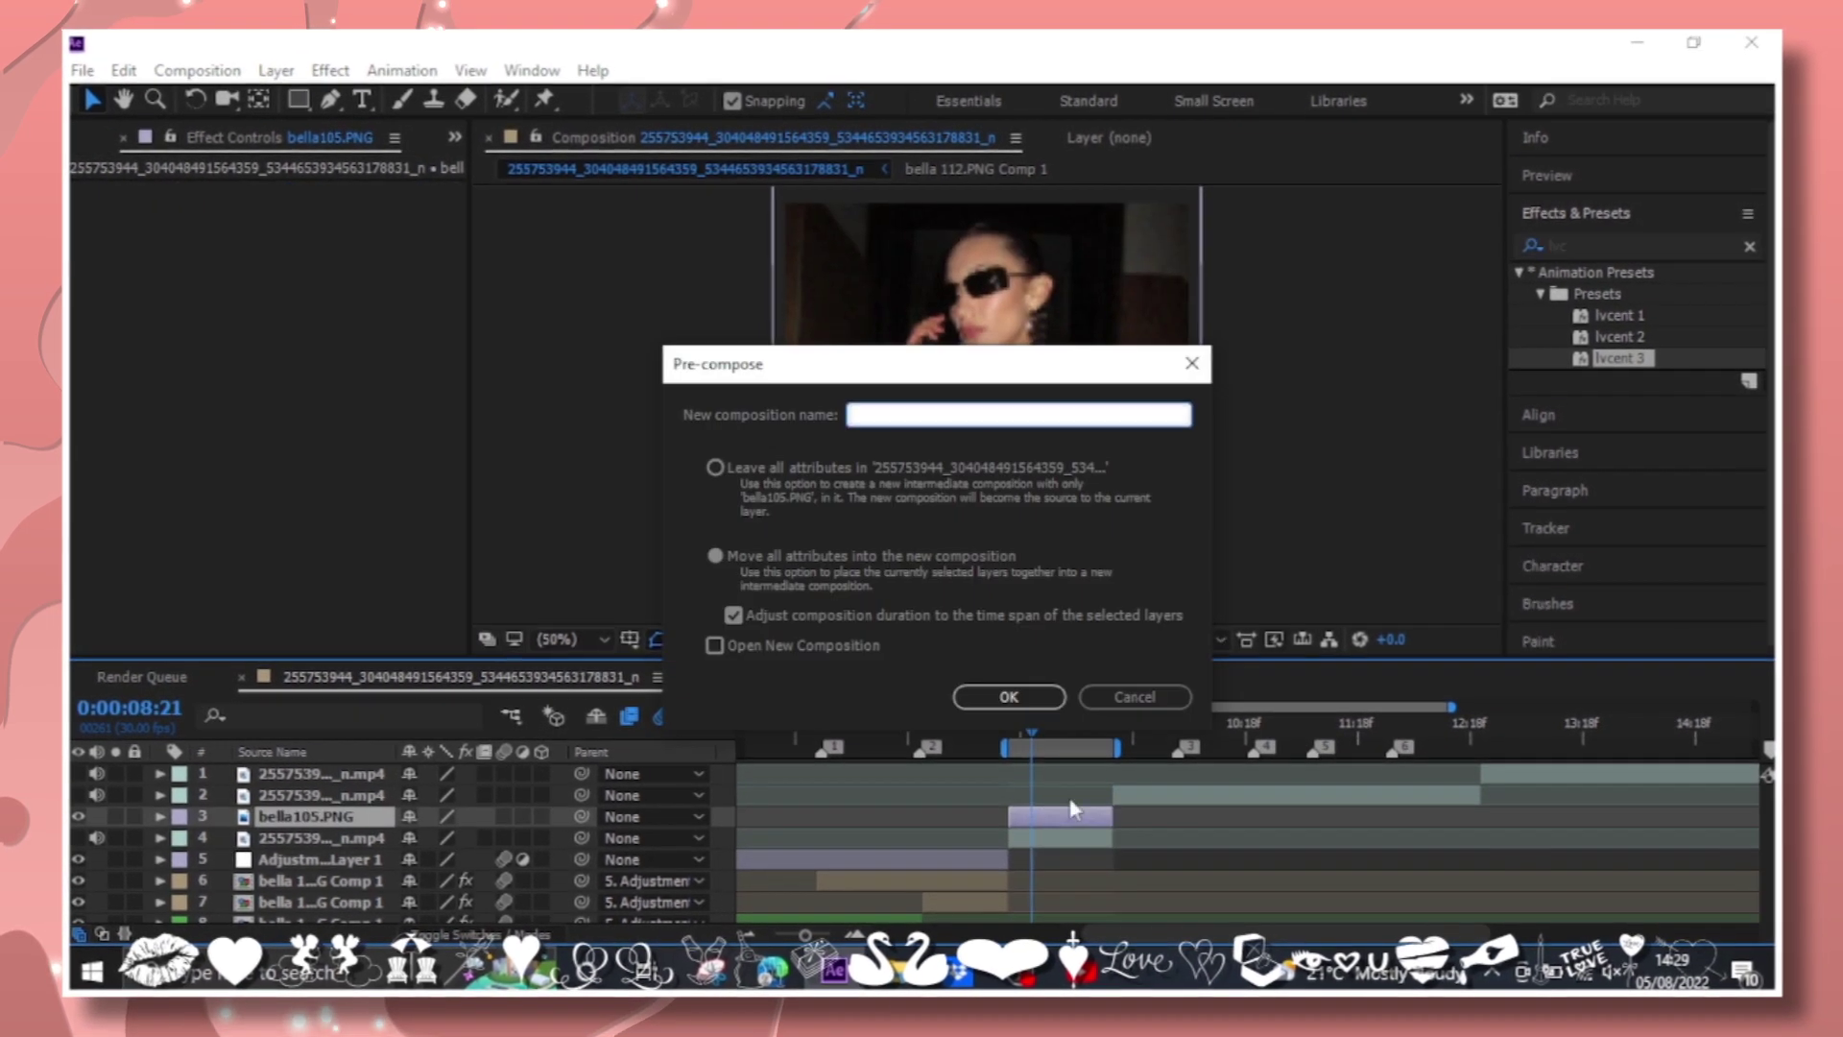
{"action": "key", "text": "Return"}
{"action": "left_click", "coordinate": [1008, 734]}
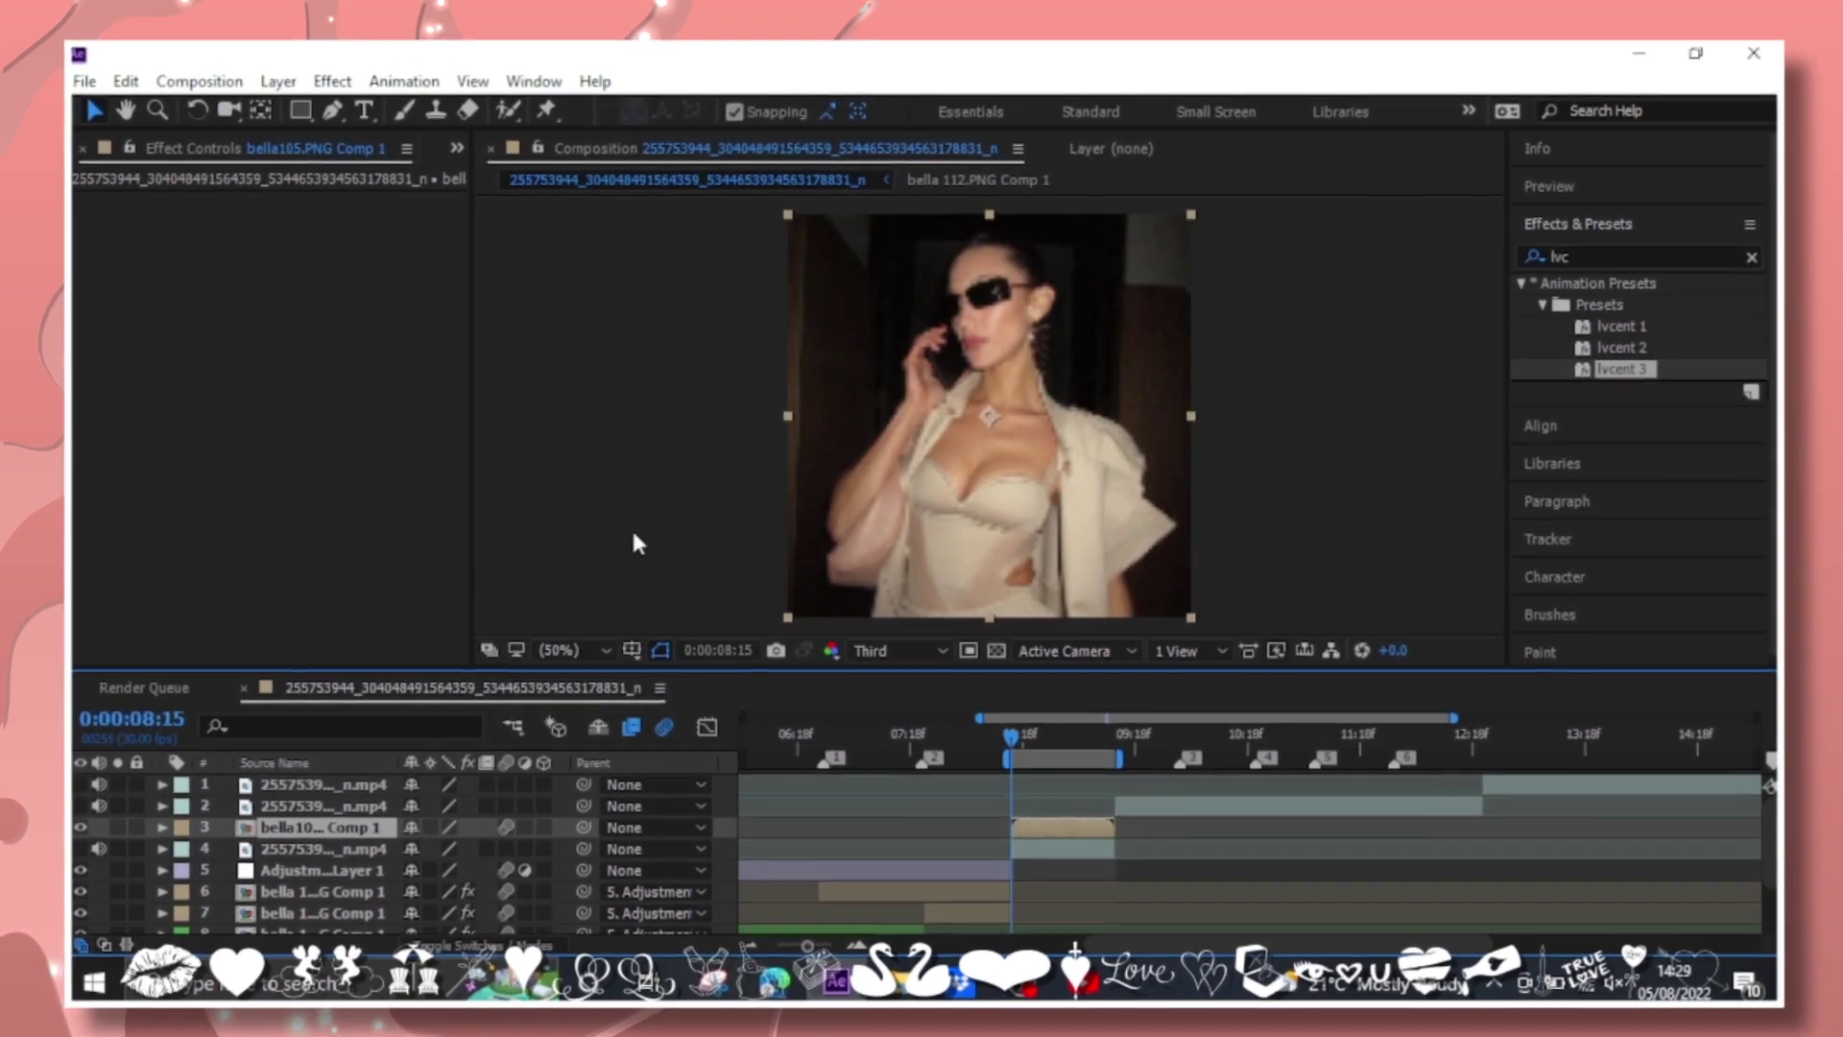
{"action": "left_click", "coordinate": [326, 69]}
{"action": "left_click", "coordinate": [912, 555]}
{"action": "left_click_drag", "start_coordinate": [915, 827], "coordinate": [921, 830]}
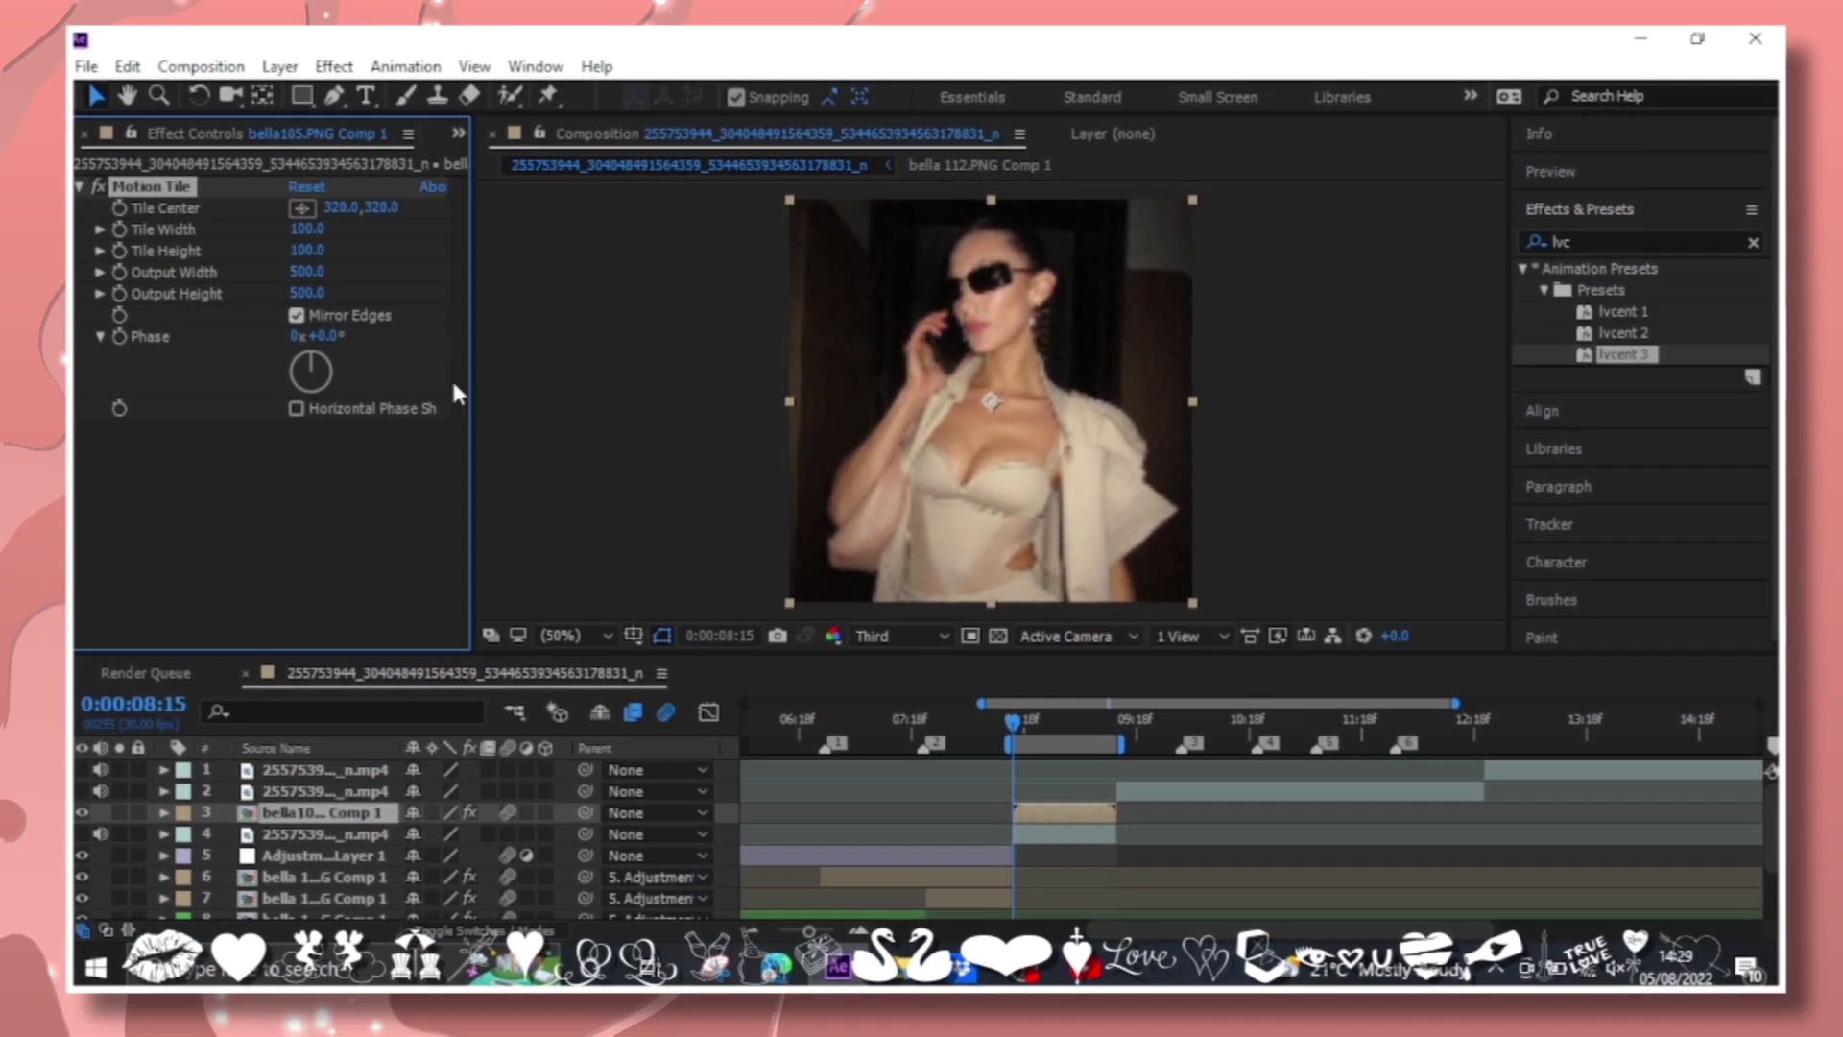
Animate the precomp's Scale from 0% to 100% with Easy Ease and a steep start.
{"action": "key", "text": "alt+shift+s"}
{"action": "left_click", "coordinate": [994, 736]}
{"action": "left_click_drag", "start_coordinate": [998, 734], "coordinate": [1161, 727]}
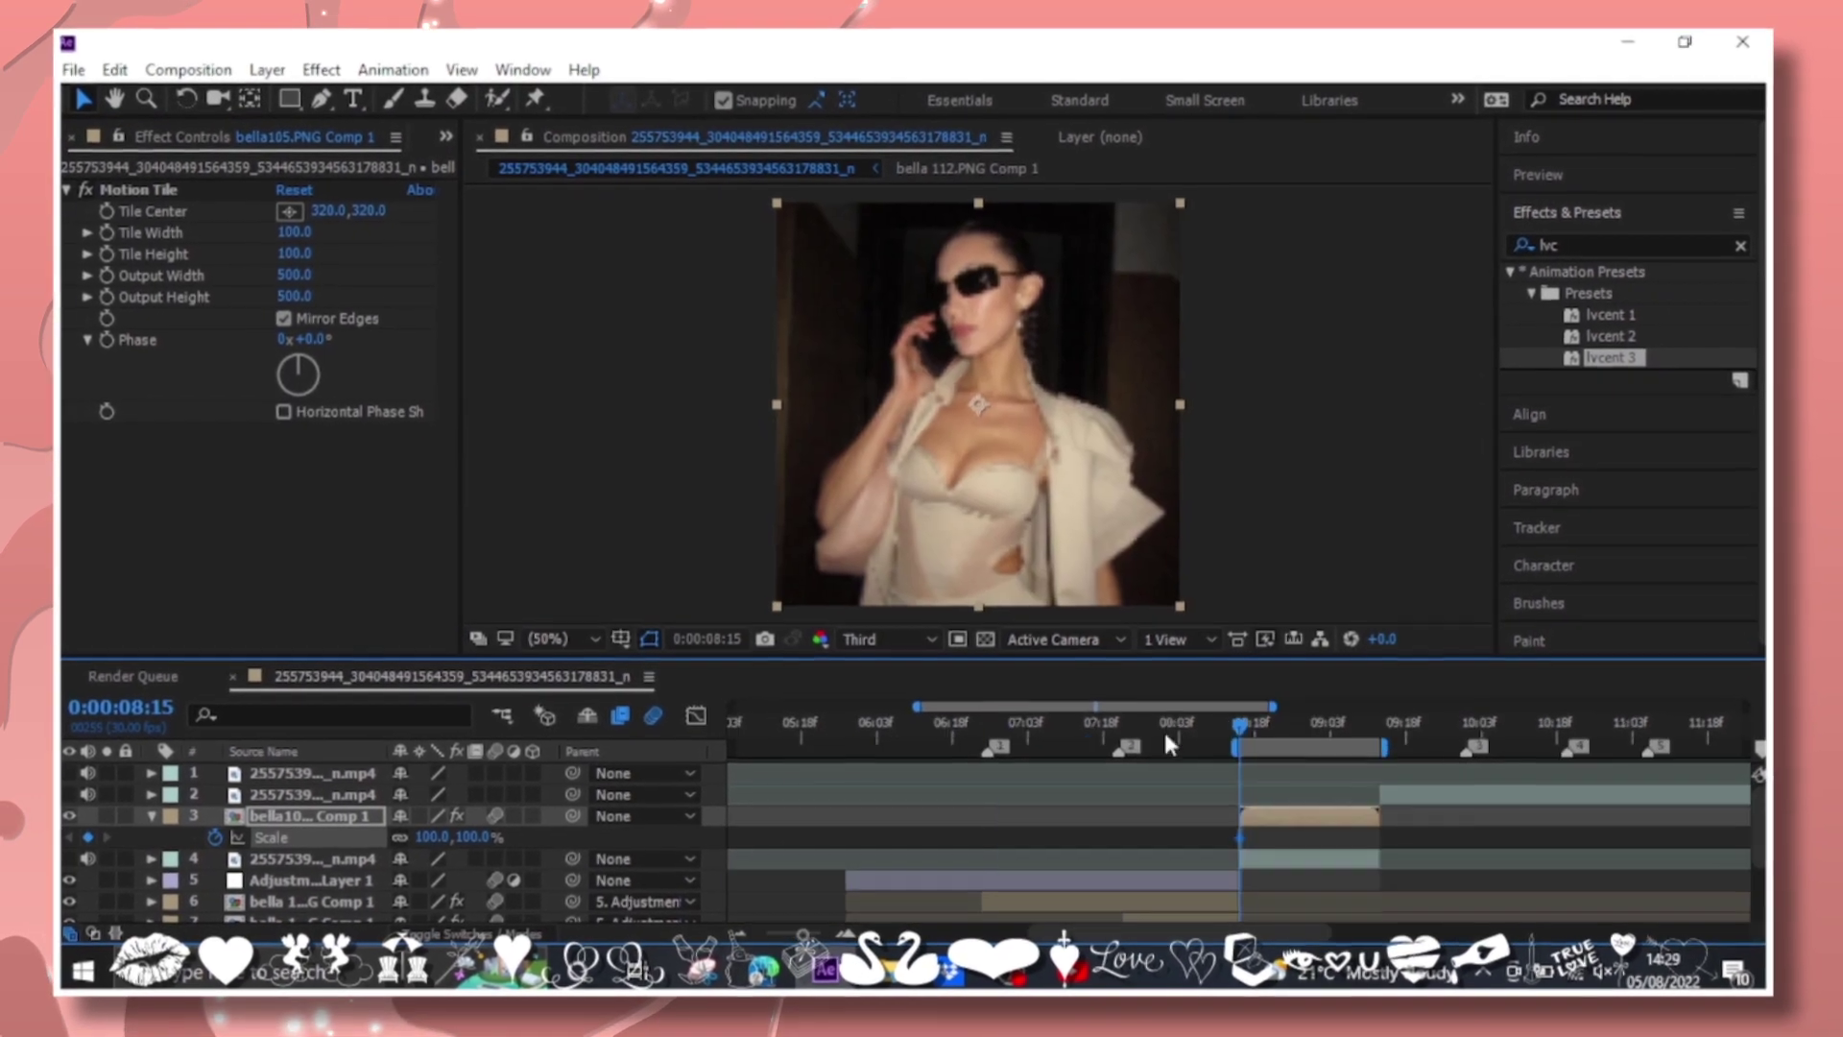
{"action": "left_click", "coordinate": [451, 837]}
{"action": "type", "text": "0"}
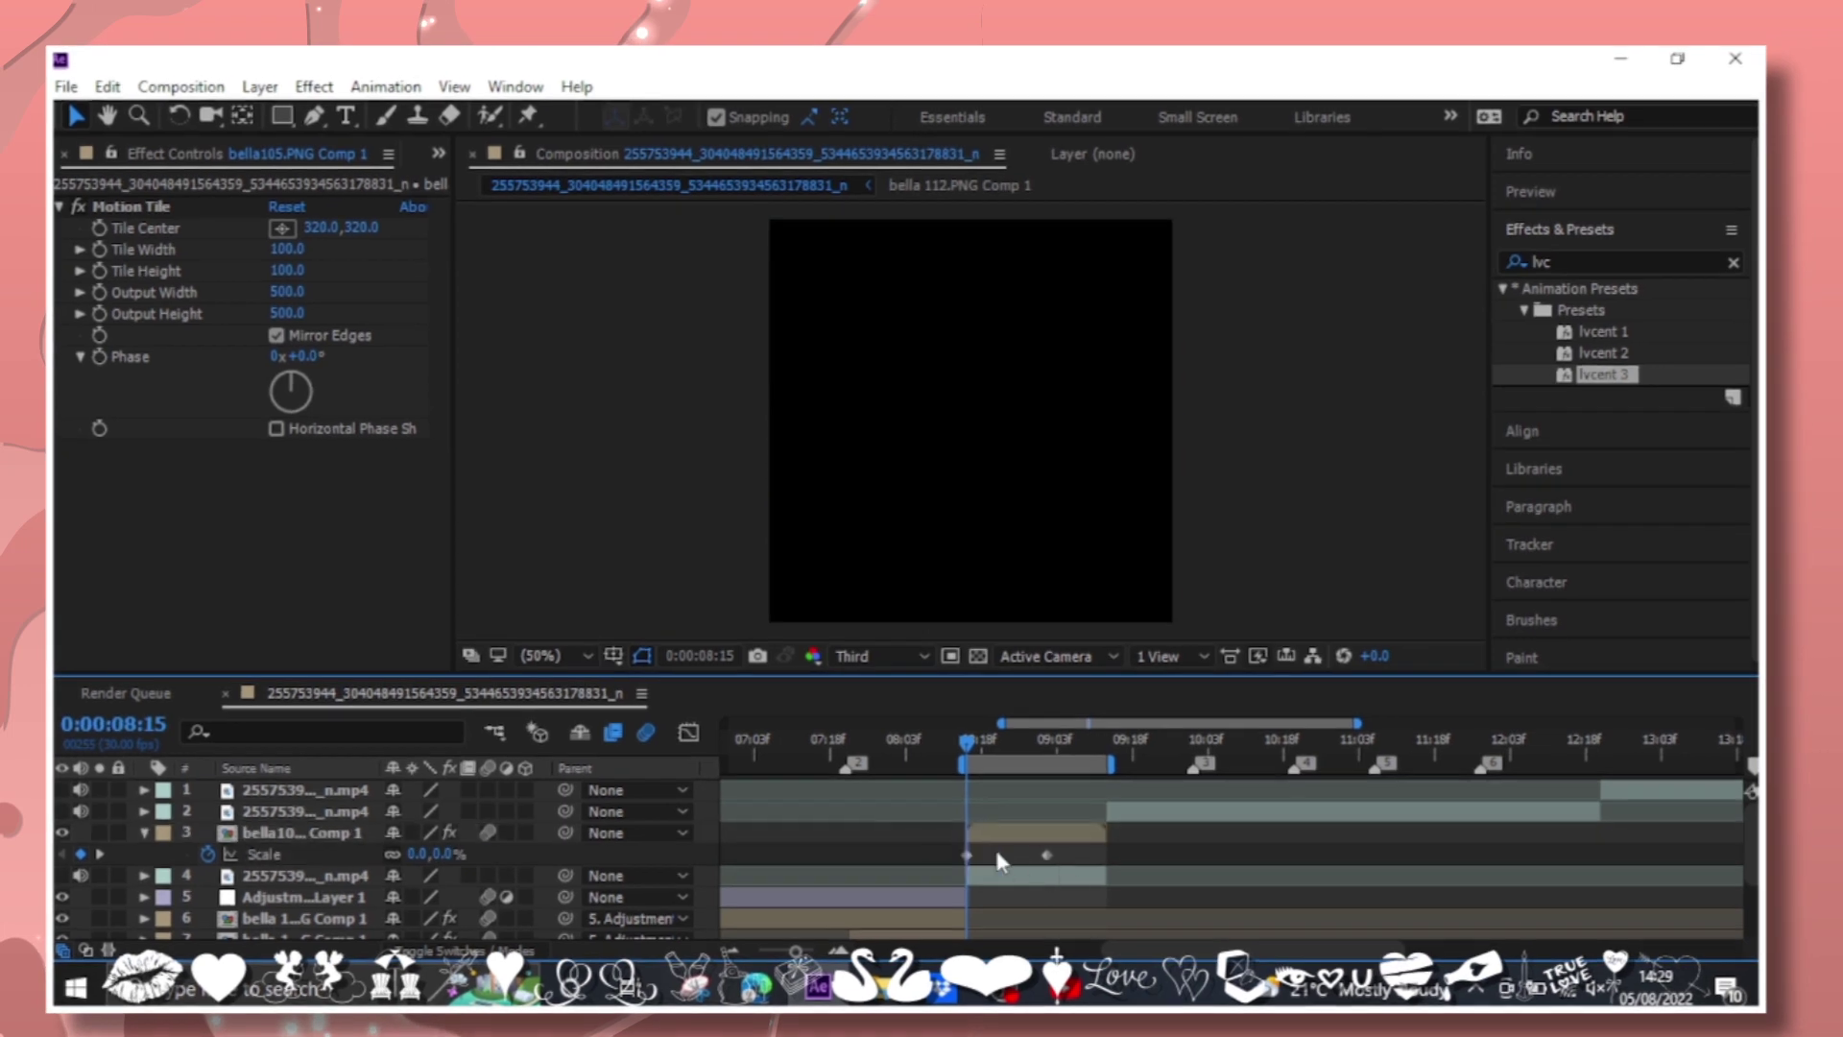
{"action": "right_click", "coordinate": [1068, 837]}
{"action": "left_click", "coordinate": [1459, 655]}
{"action": "key", "text": "shift+F3"}
{"action": "left_click_drag", "start_coordinate": [1017, 801], "coordinate": [1018, 877]}
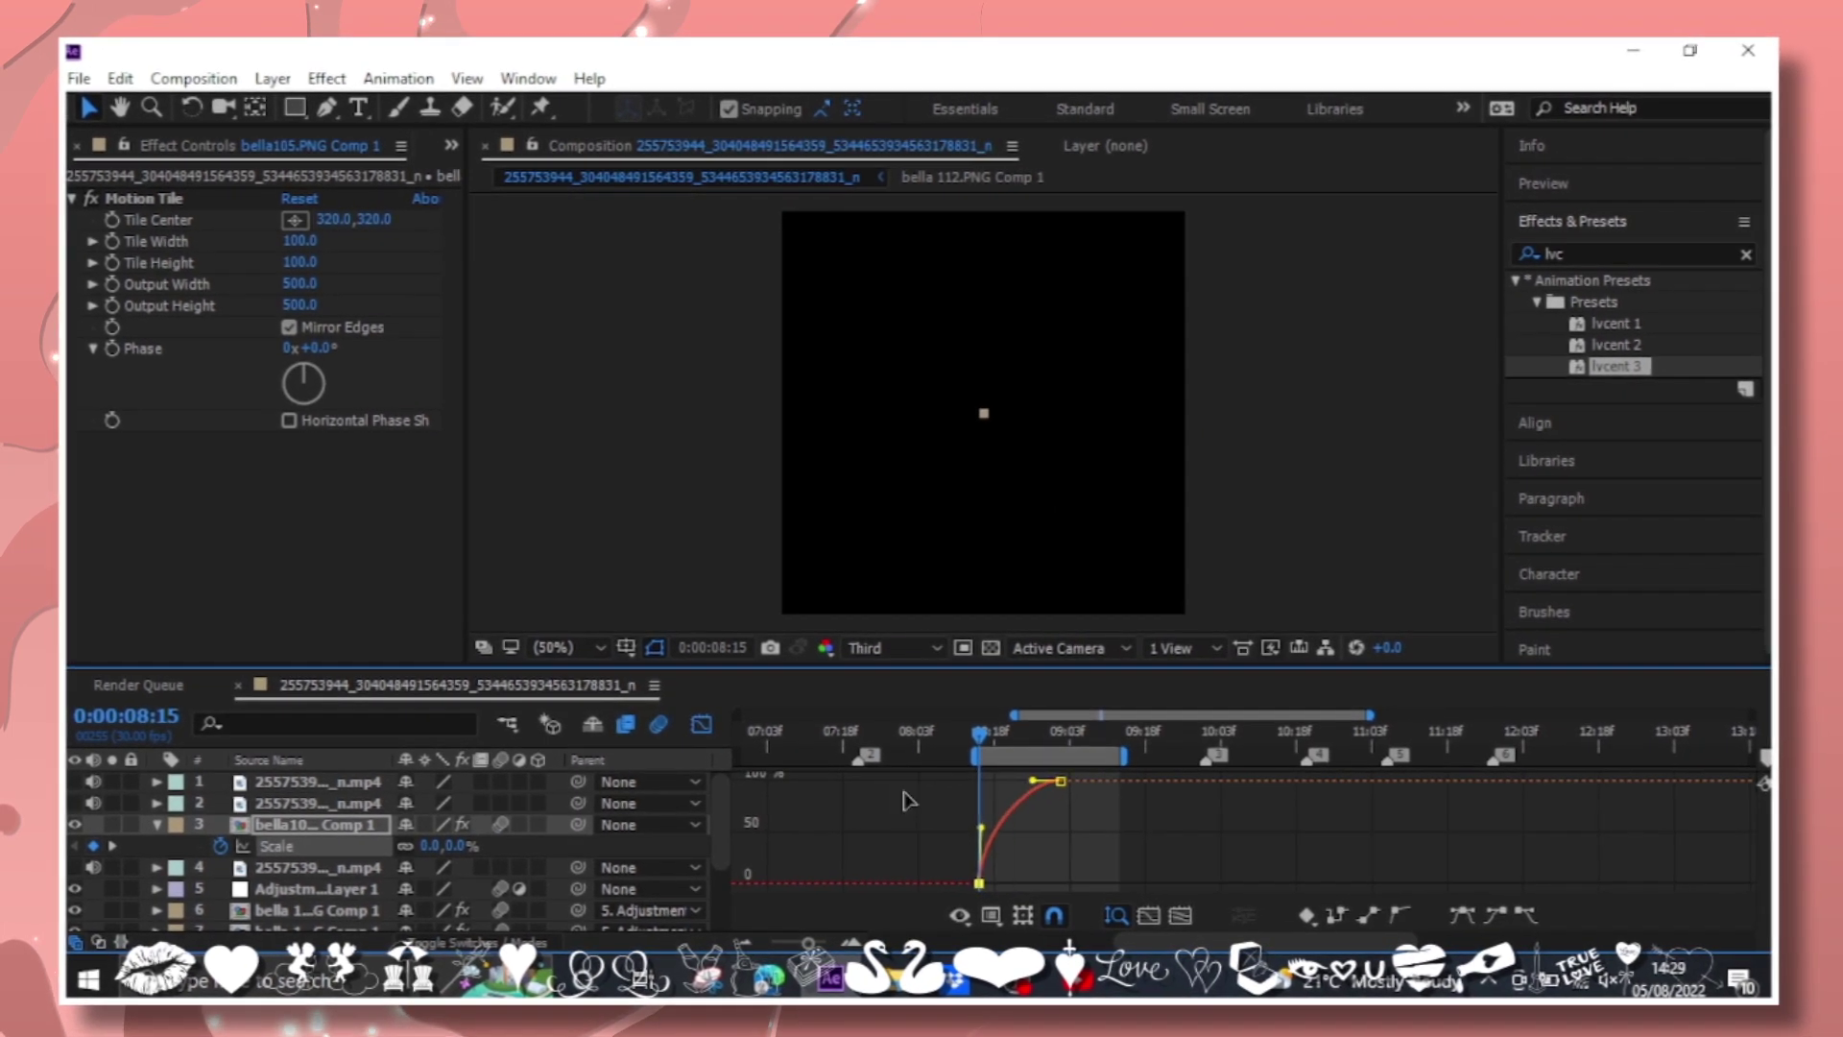
{"action": "left_click", "coordinate": [701, 721]}
{"action": "key", "text": "space"}
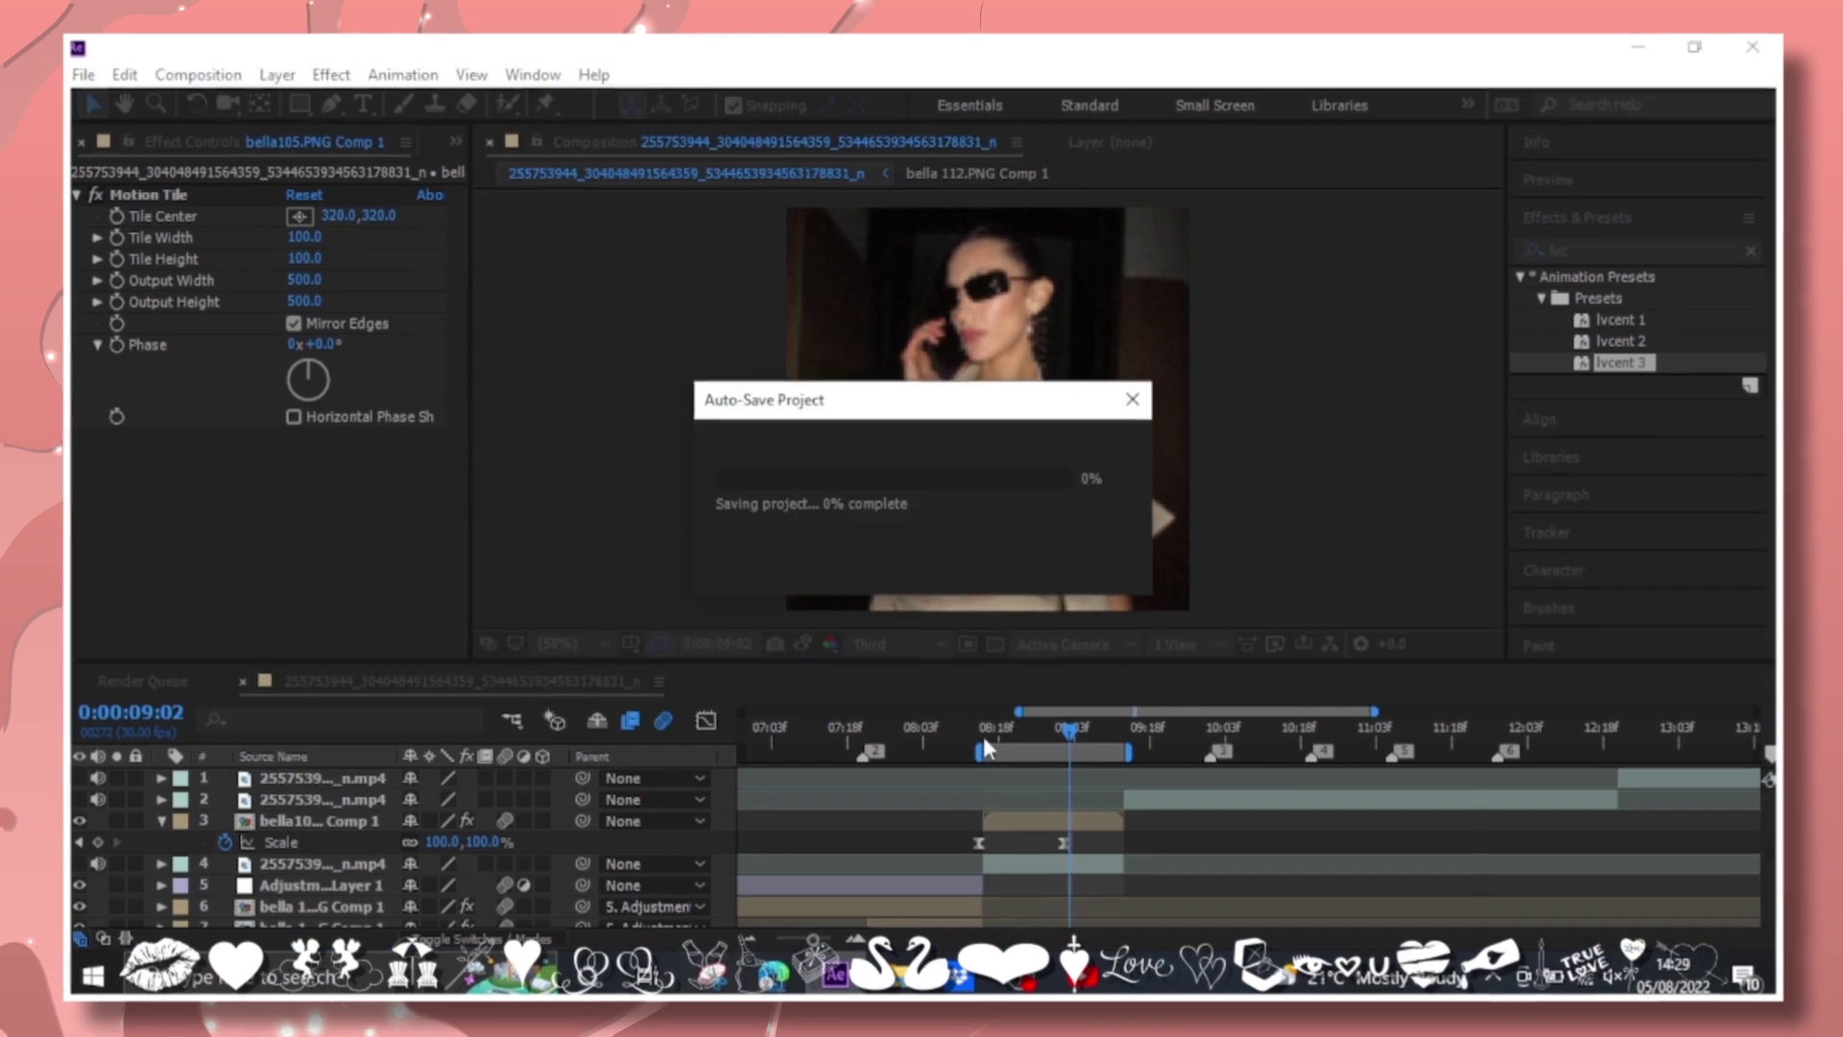
Apply the lvcent 3 preset to the precomp and pre-compose the layer again.
{"action": "left_click", "coordinate": [983, 735]}
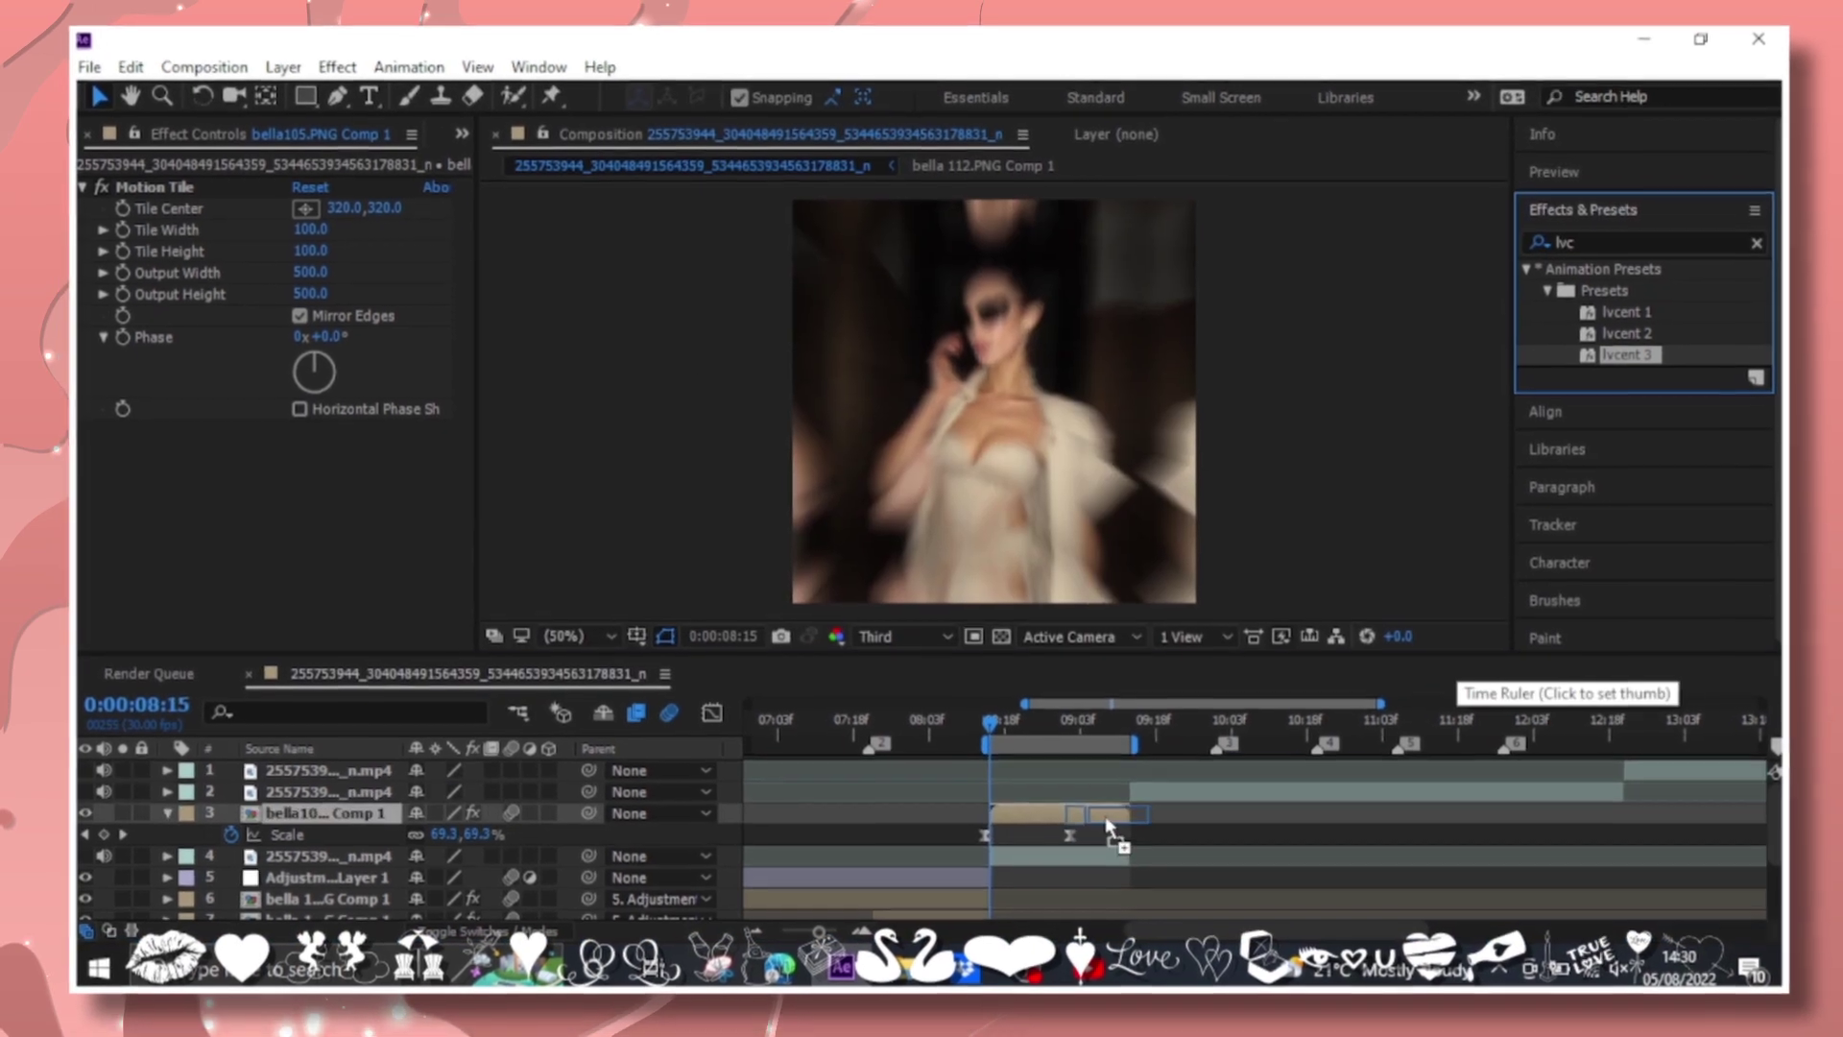
{"action": "left_click", "coordinate": [1032, 735]}
{"action": "left_click", "coordinate": [161, 816]}
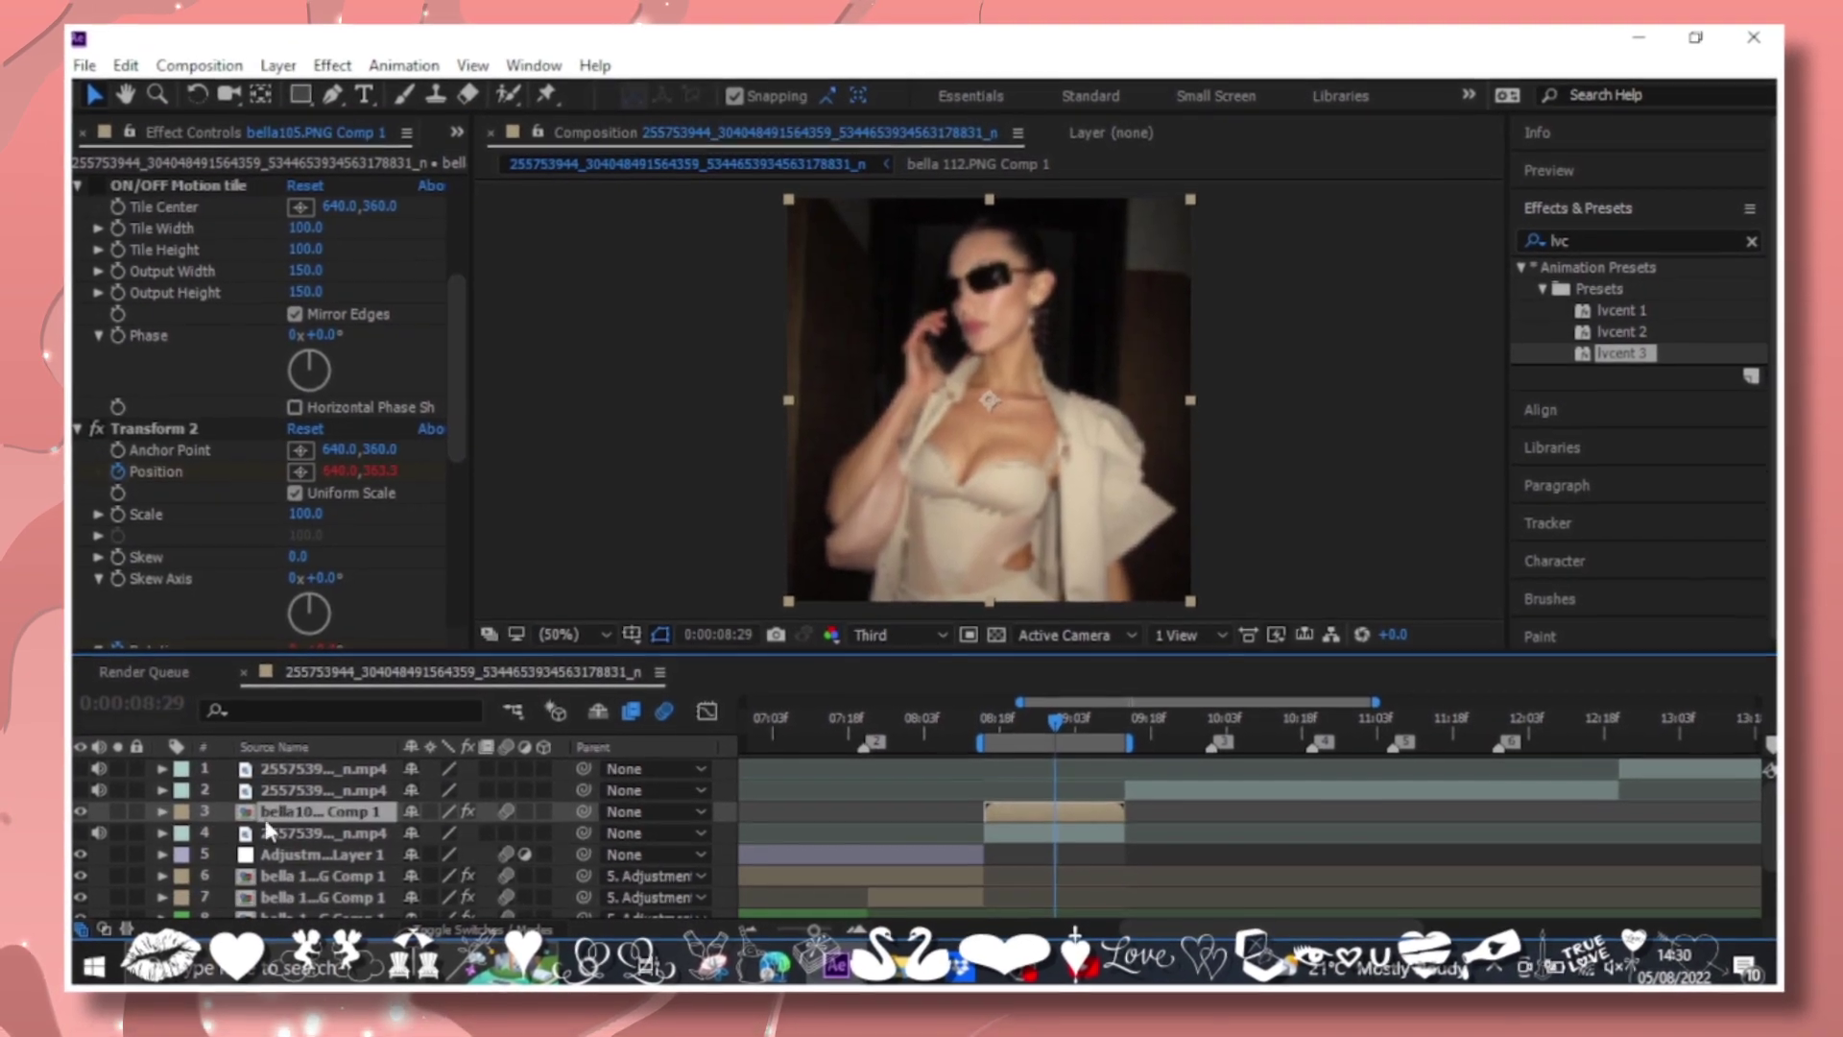
{"action": "right_click", "coordinate": [336, 819]}
{"action": "left_click", "coordinate": [403, 827]}
{"action": "left_click", "coordinate": [980, 708]}
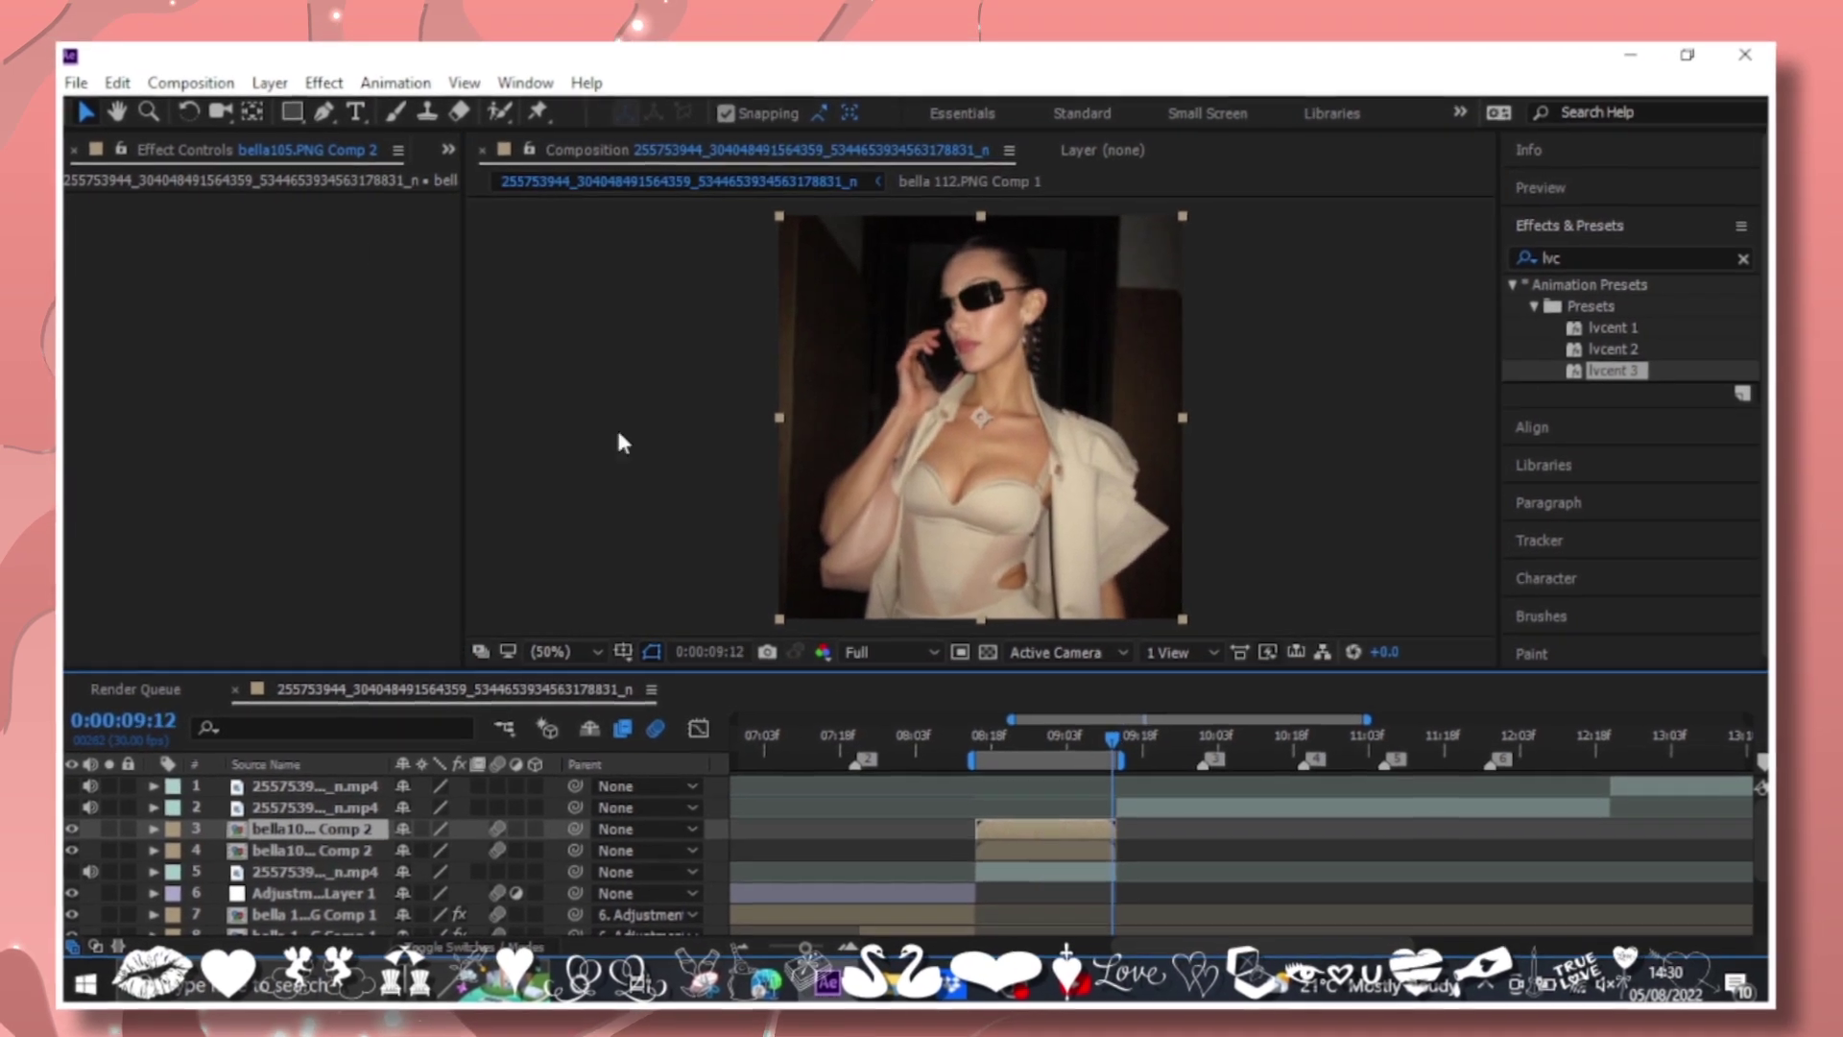
Draw a circular ellipse Mask 1 around the woman's chest on the upper Comp 2 layer.
{"action": "left_click_drag", "start_coordinate": [288, 103], "coordinate": [328, 140]}
{"action": "left_click_drag", "start_coordinate": [887, 332], "coordinate": [1043, 489]}
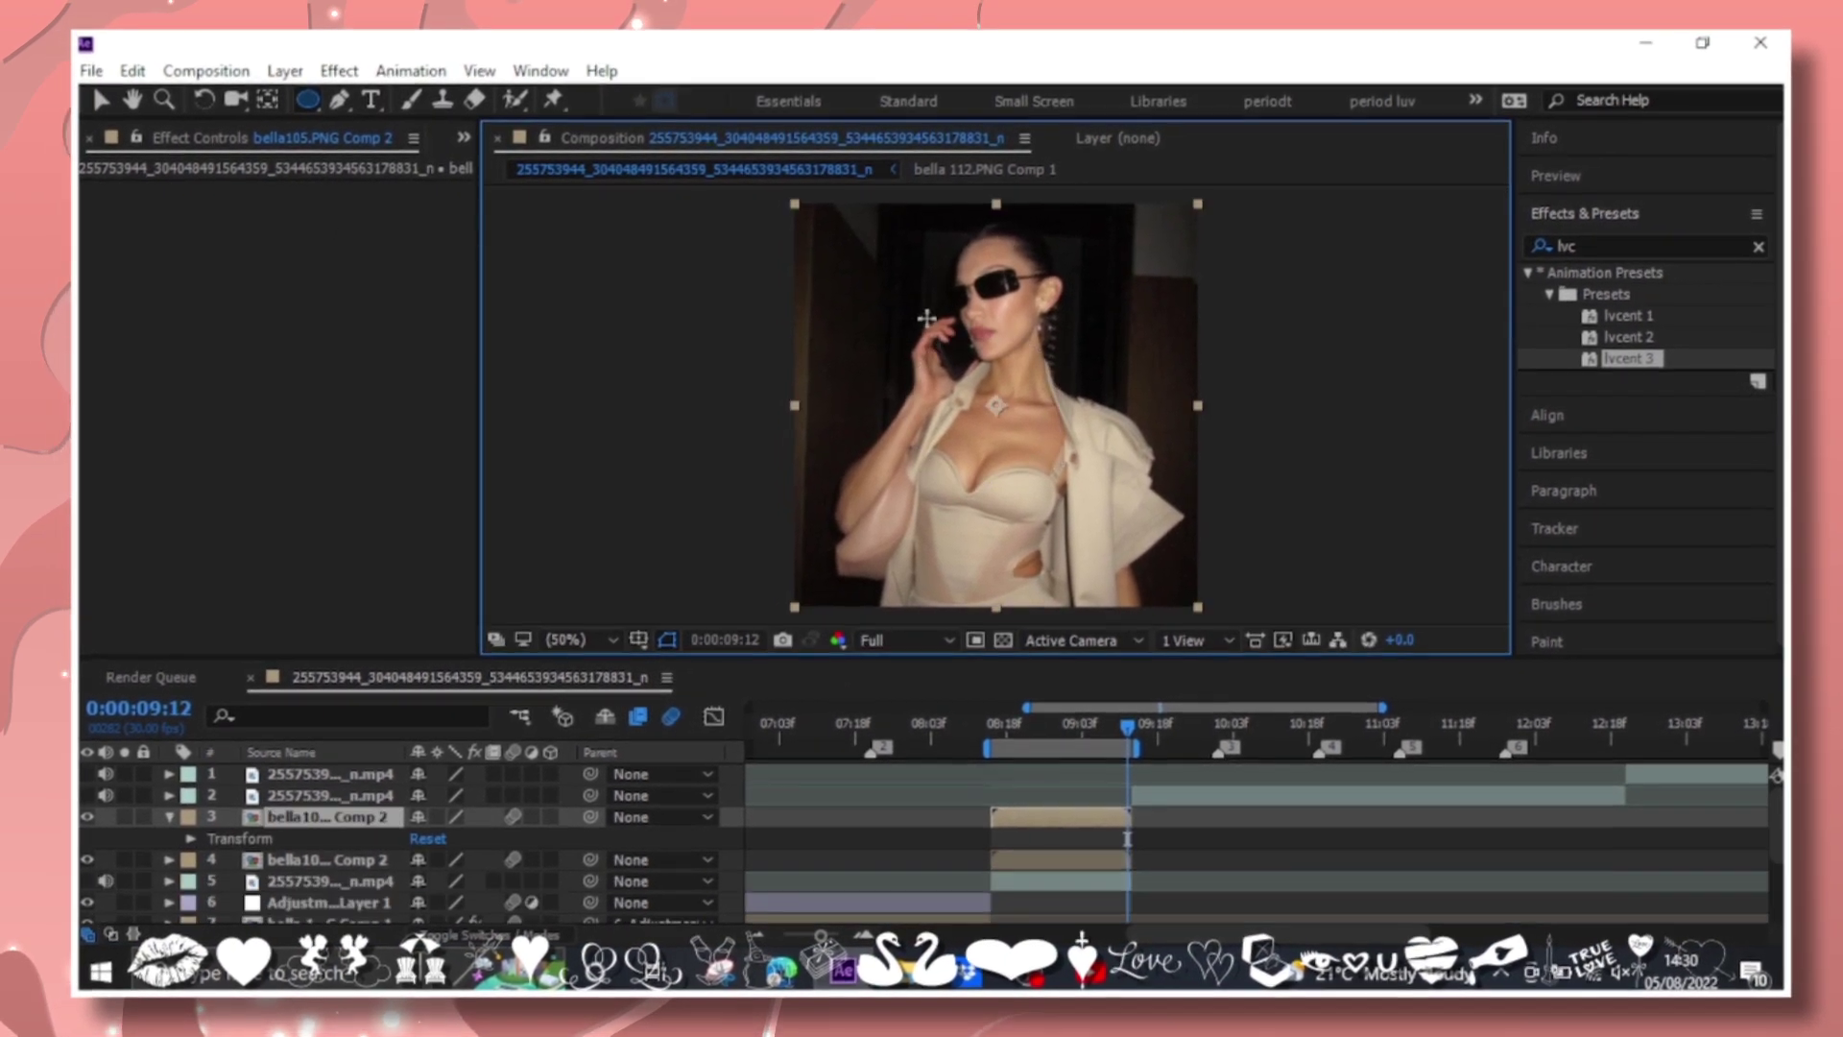
{"action": "key", "text": "ctrl+z"}
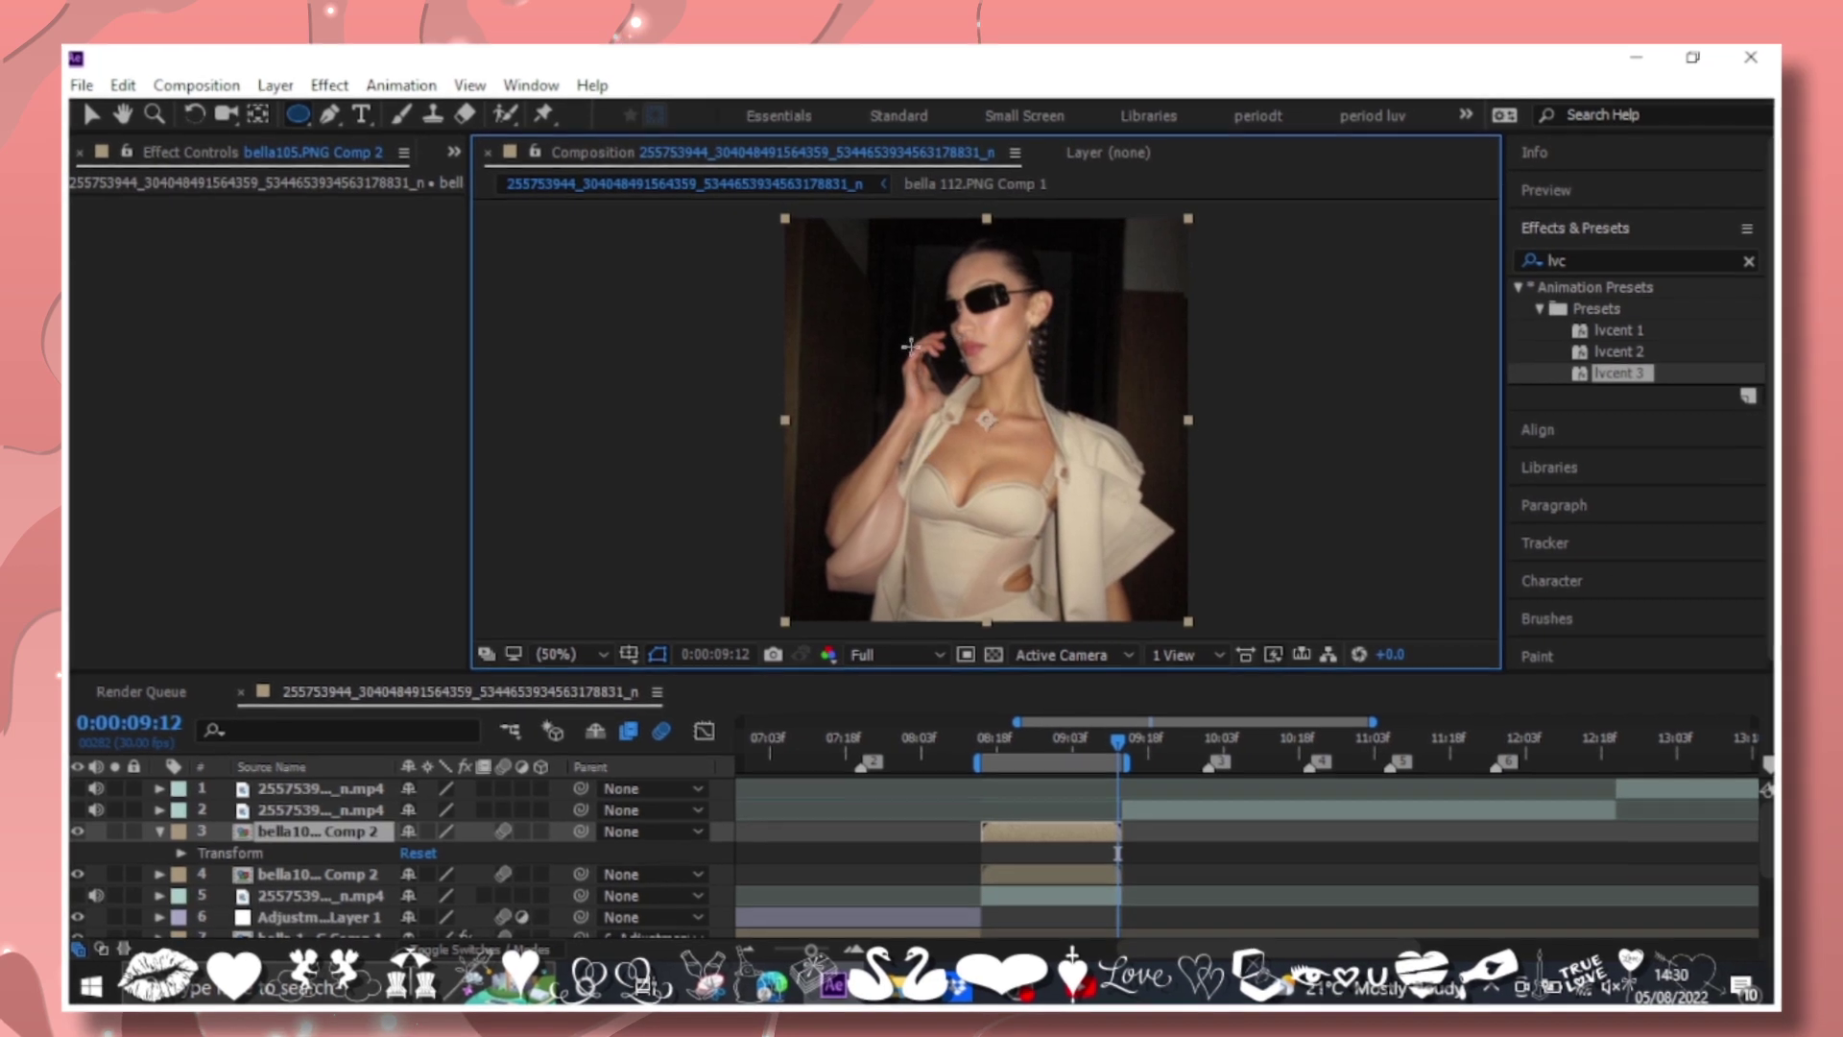
{"action": "left_click_drag", "start_coordinate": [984, 366], "coordinate": [986, 368]}
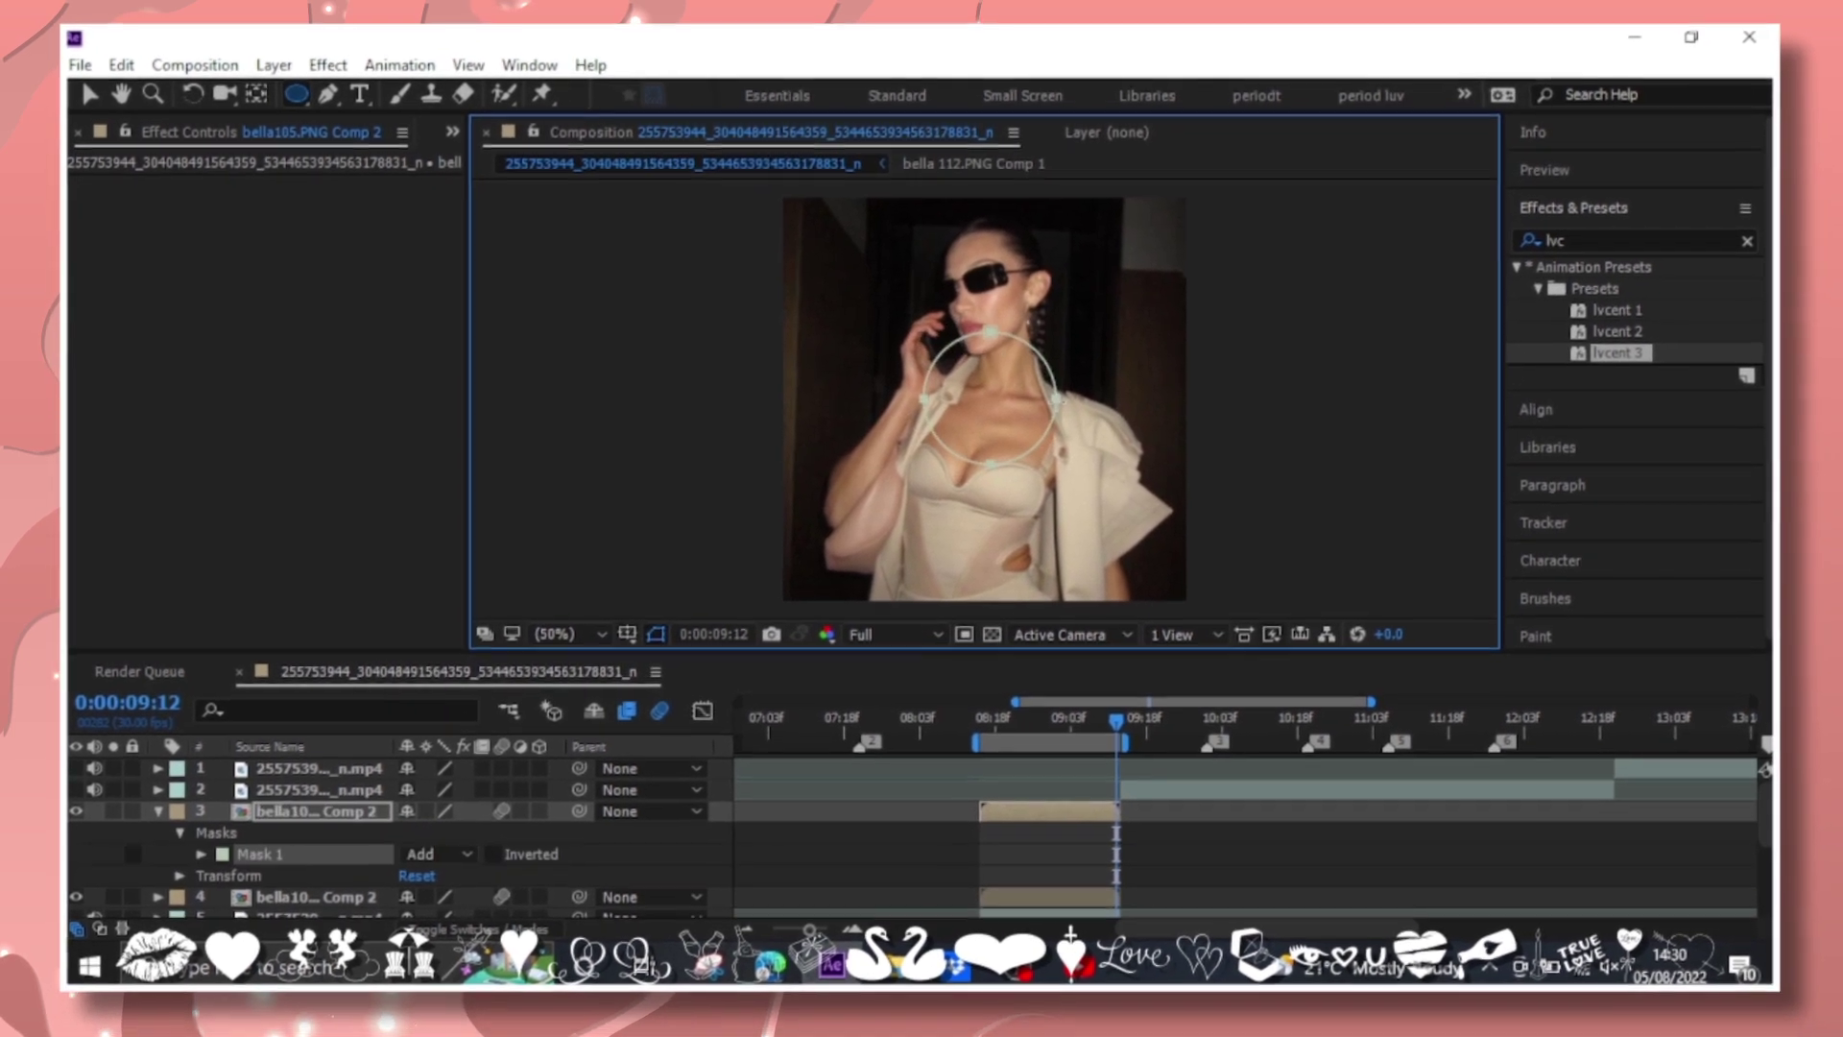
Apply Motion Tile to the lower bella105 Comp 2 photo copy.
{"action": "key", "text": "v"}
{"action": "left_click", "coordinate": [159, 815]}
{"action": "left_click", "coordinate": [1029, 723]}
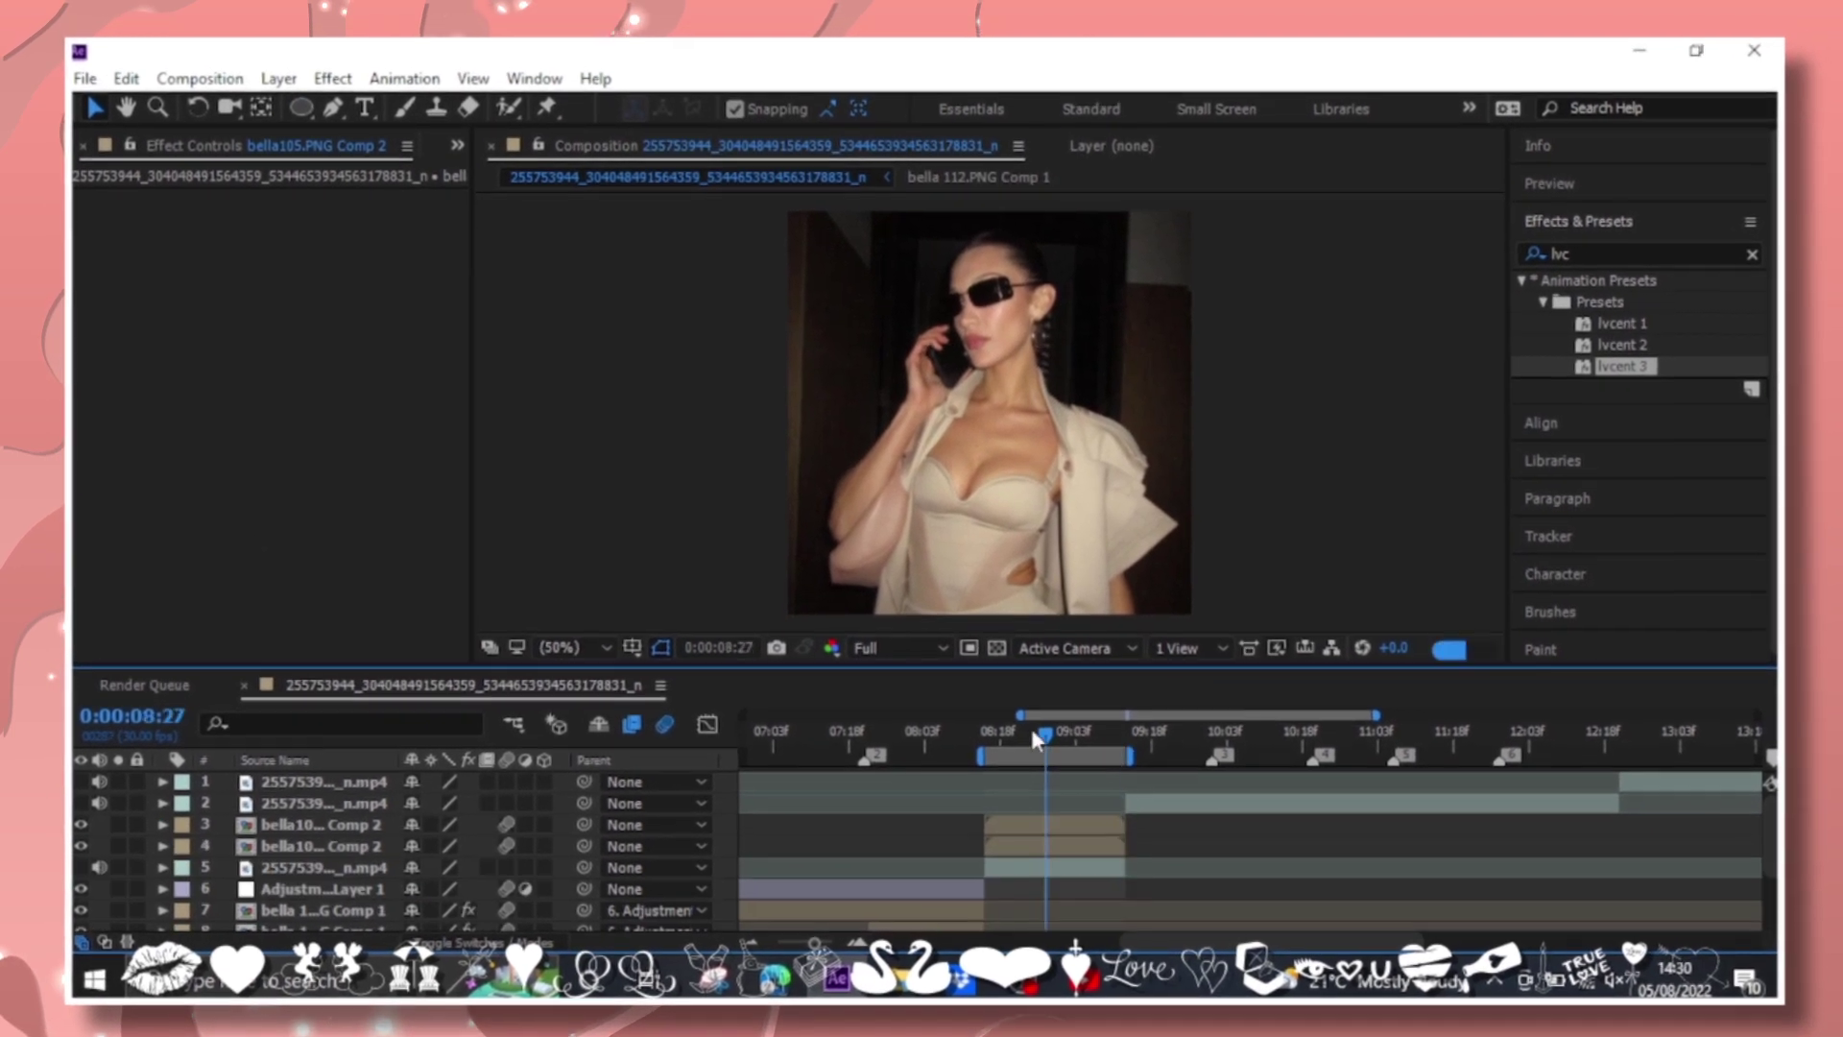
{"action": "left_click", "coordinate": [1026, 831]}
{"action": "key", "text": "s"}
{"action": "left_click", "coordinate": [328, 69]}
{"action": "left_click", "coordinate": [370, 129]}
{"action": "left_click", "coordinate": [311, 284]}
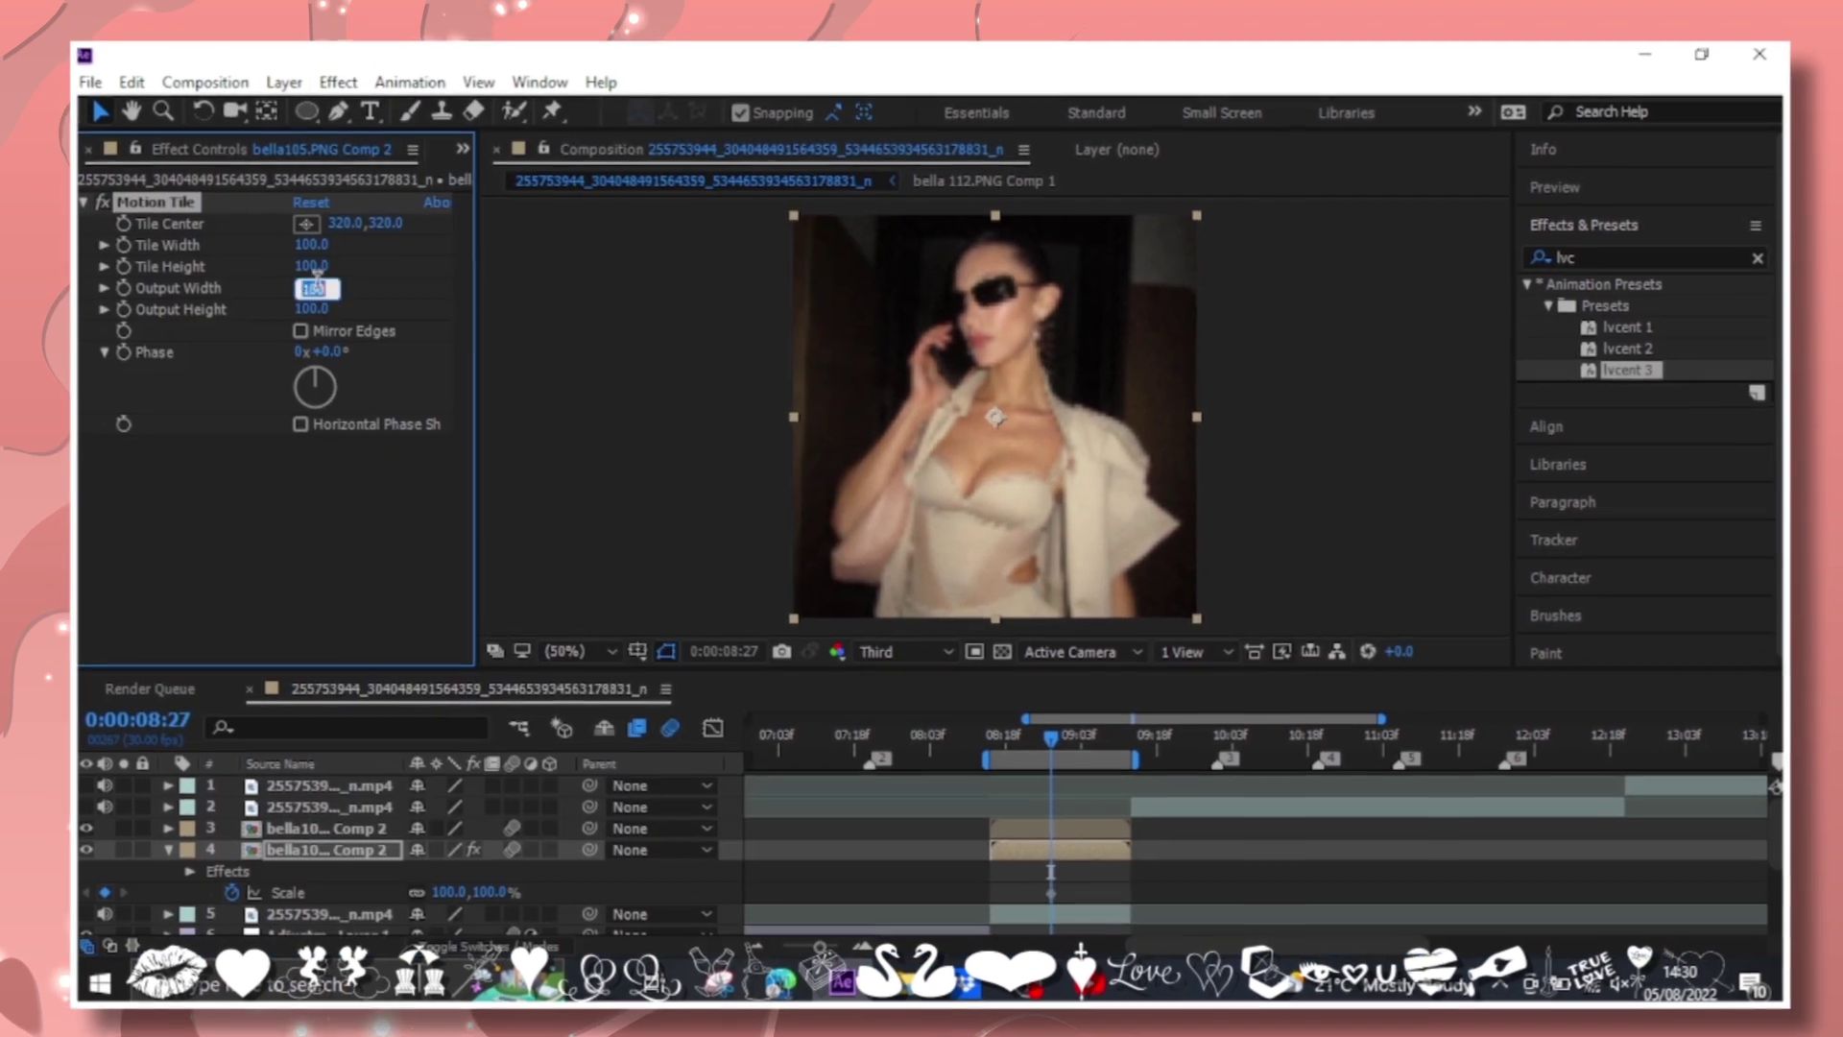
At 9:11, keyframe the masked layer's Rotation to 90° and the tiled copy's Scale to 200%.
{"action": "left_click", "coordinate": [293, 827]}
{"action": "key", "text": "r"}
{"action": "left_click", "coordinate": [1116, 726]}
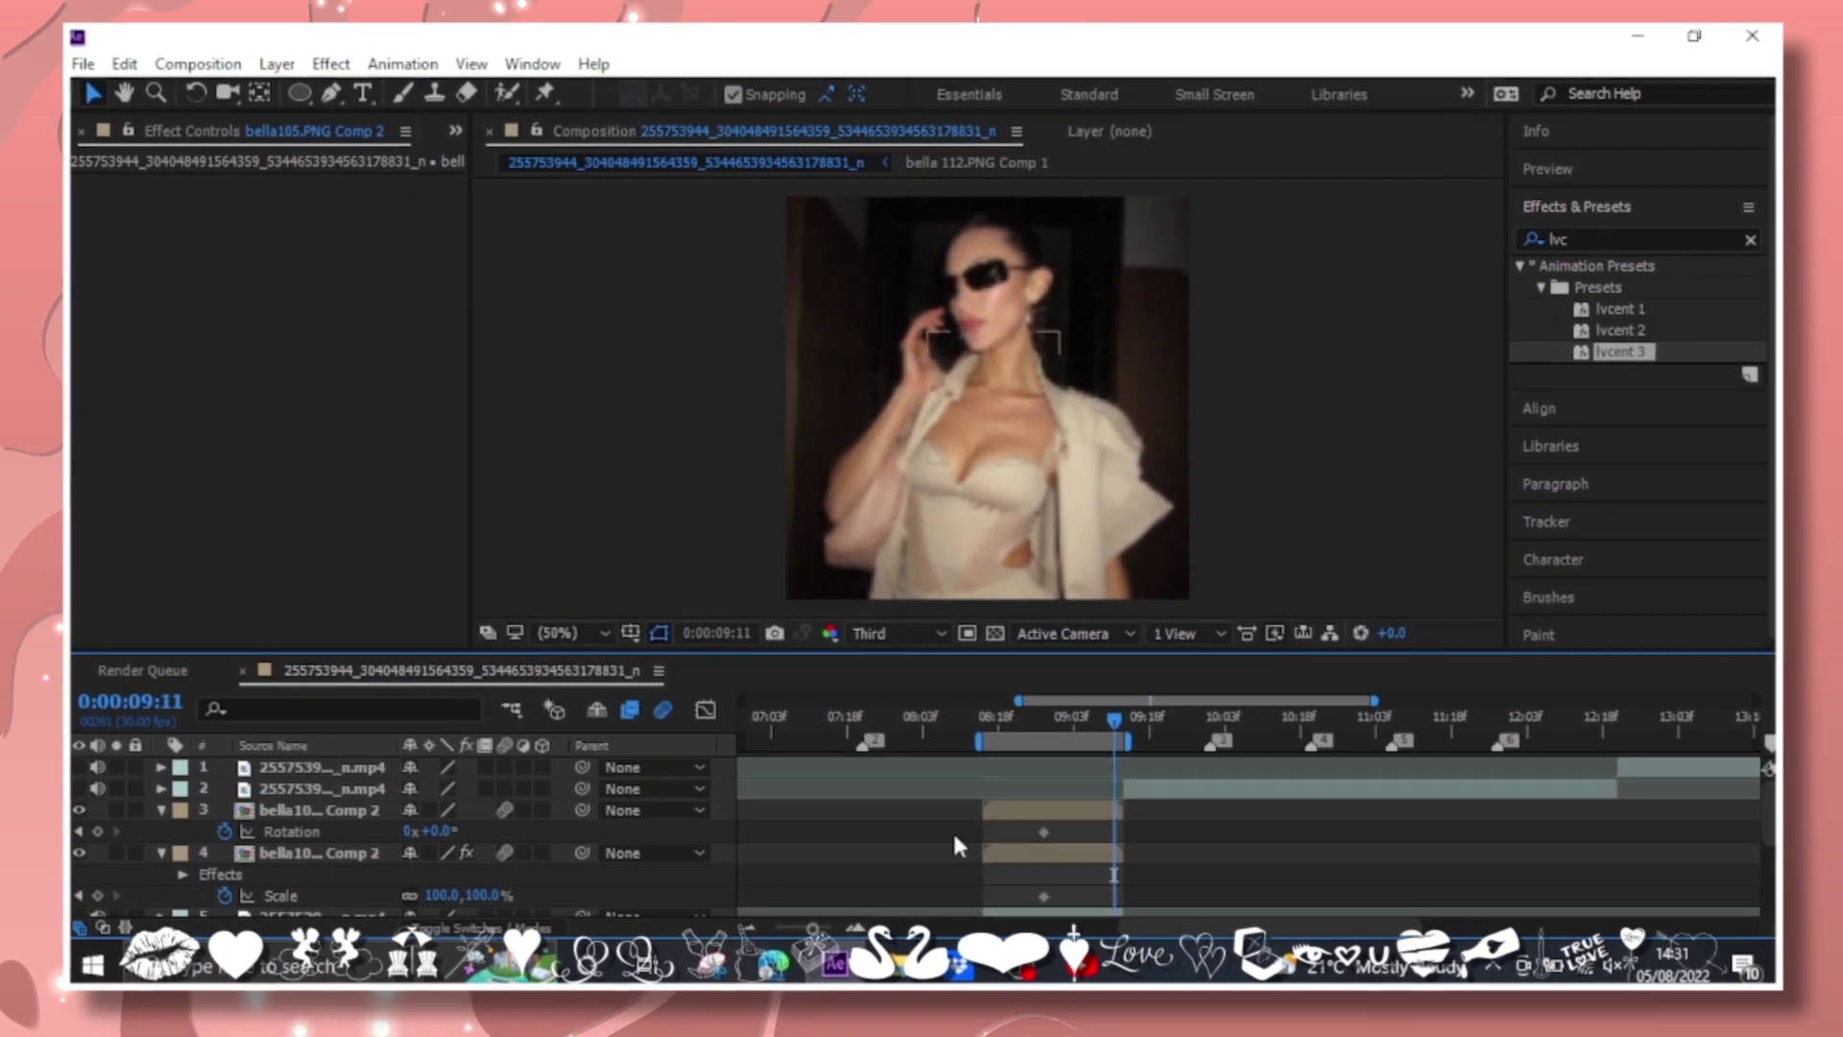
{"action": "left_click", "coordinate": [326, 861]}
{"action": "left_click", "coordinate": [441, 903]}
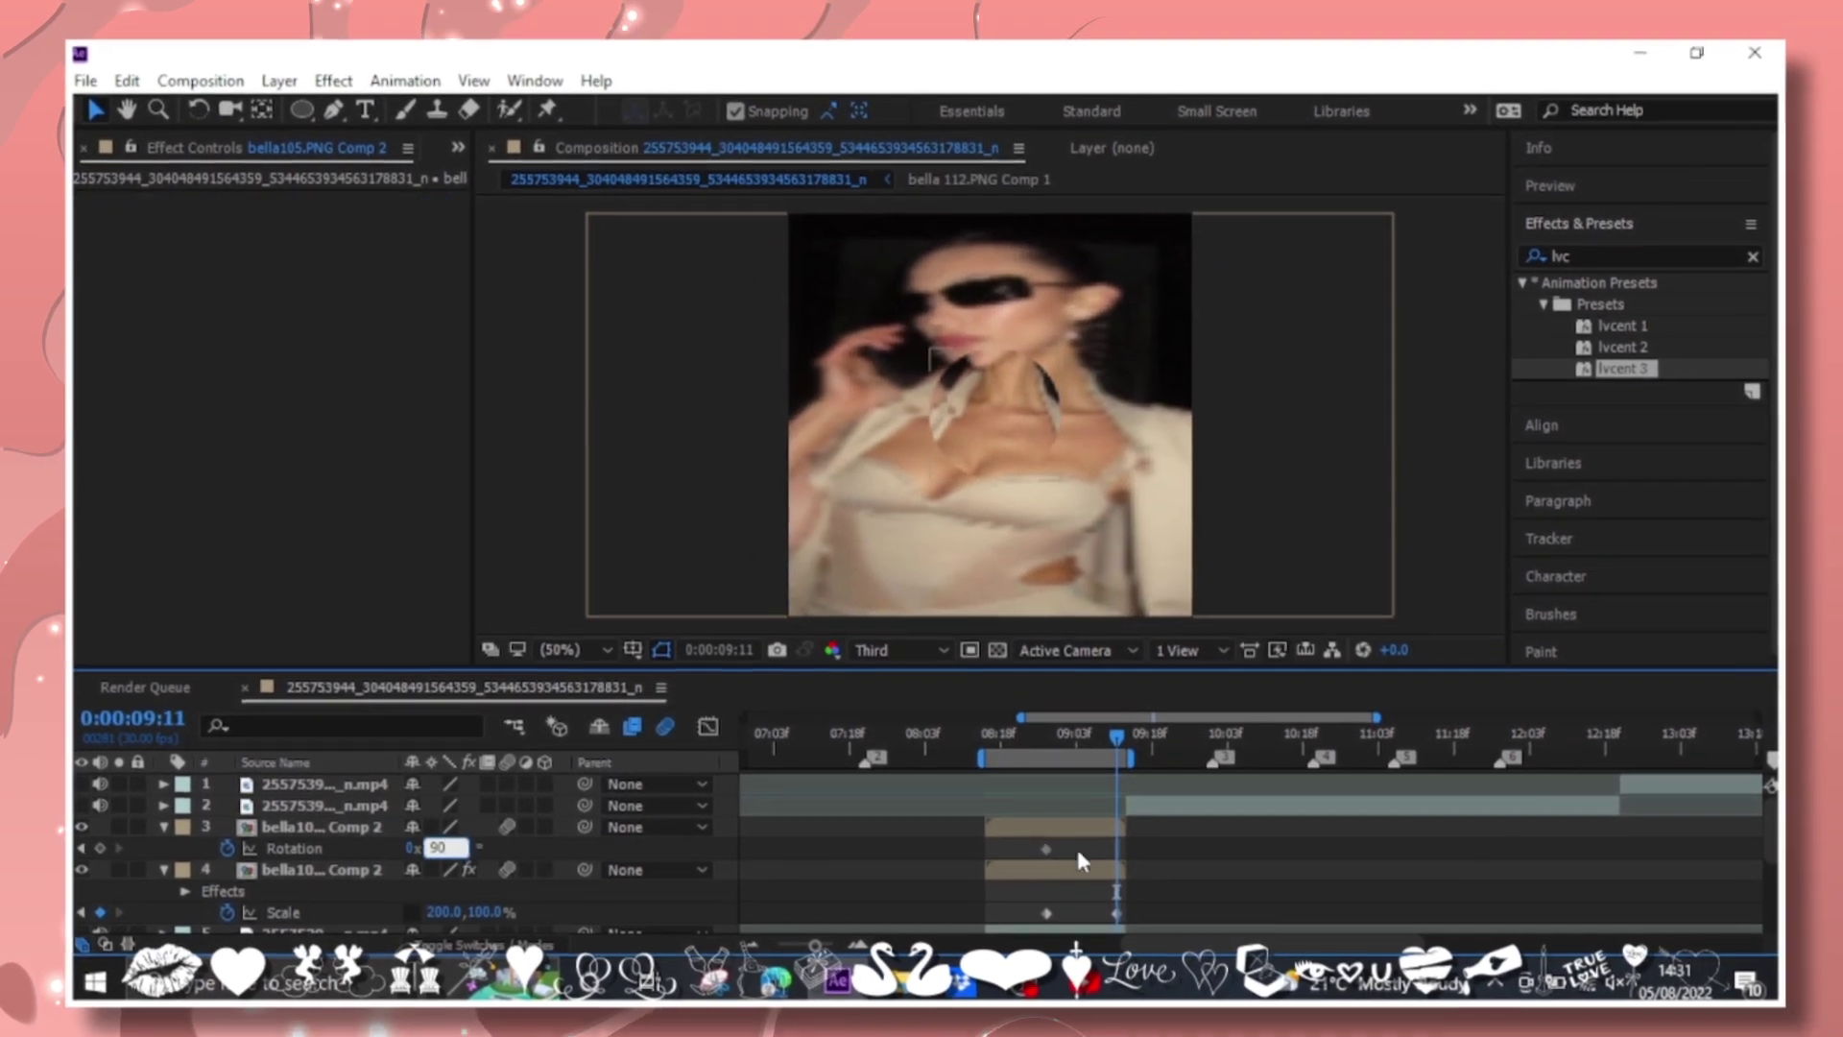
Ease the 9:11 keyframes and steepen the tiled layer's Scale speed into the final key.
{"action": "left_click_drag", "start_coordinate": [1085, 837], "coordinate": [1114, 908]}
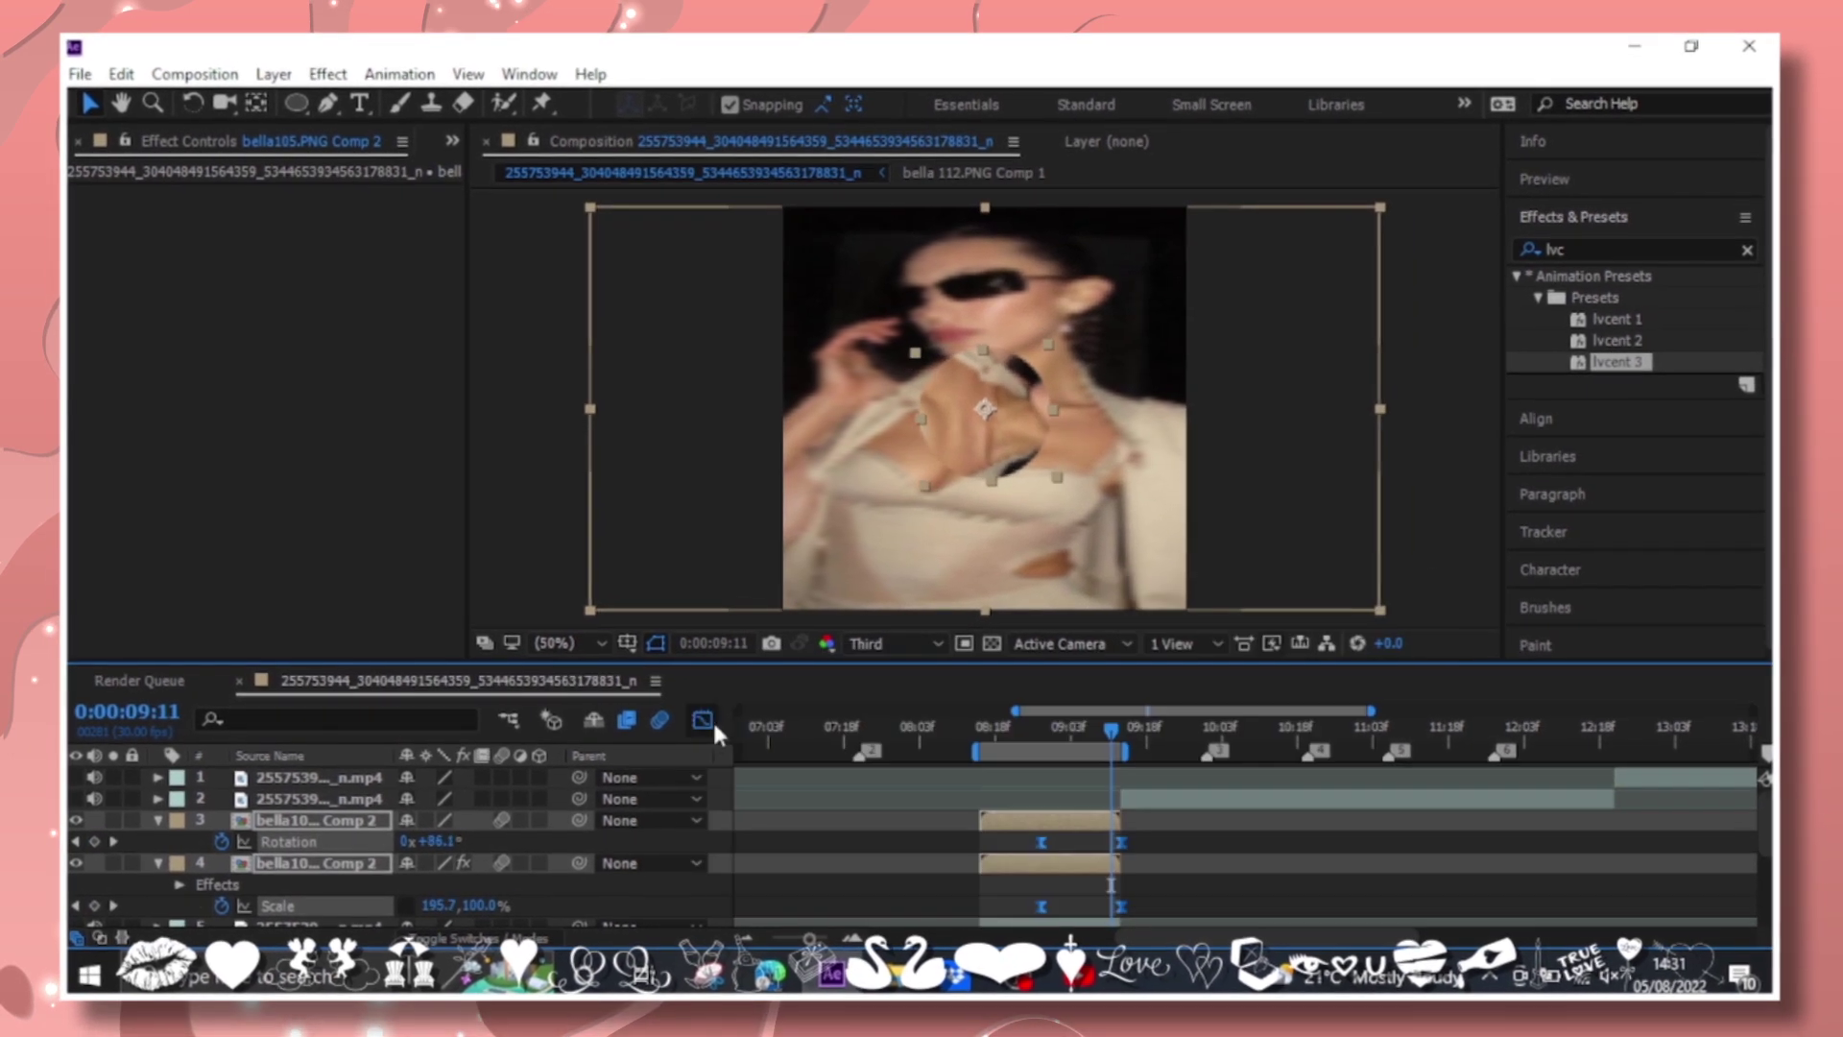
{"action": "left_click", "coordinate": [701, 723]}
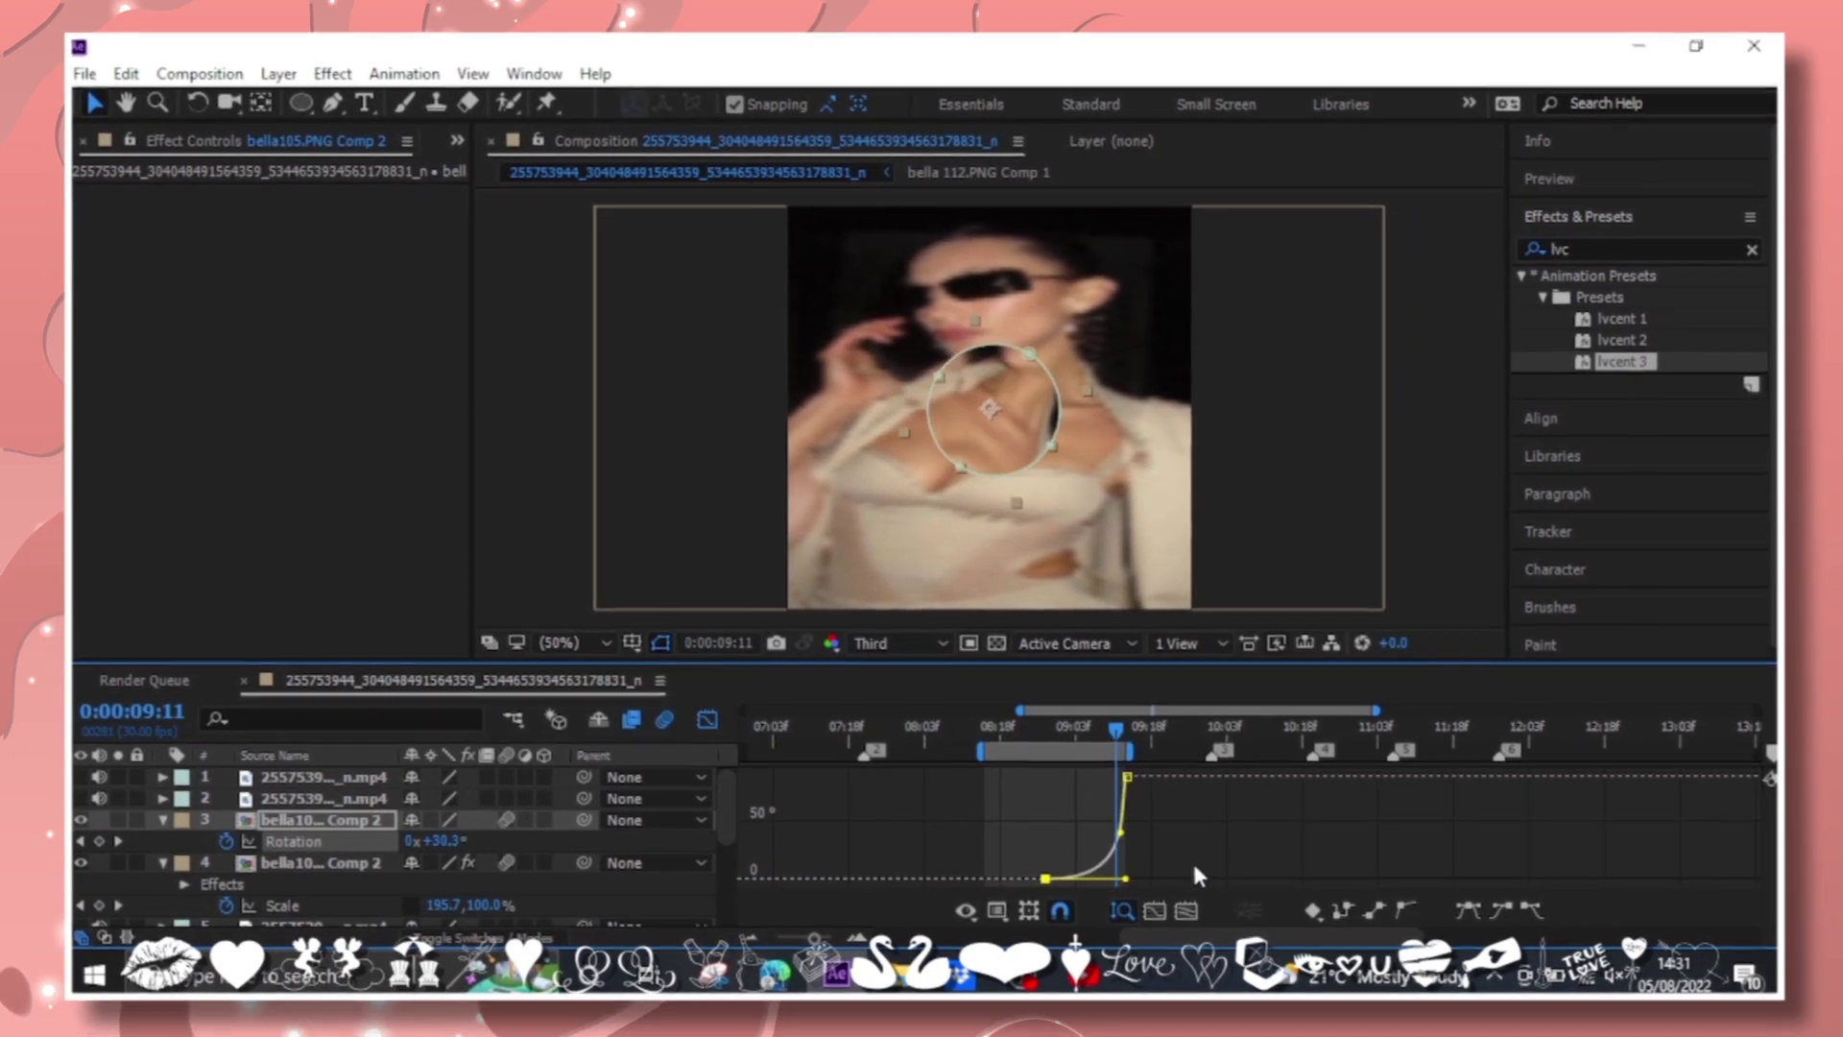
{"action": "left_click", "coordinate": [1126, 880]}
{"action": "left_click", "coordinate": [999, 914]}
{"action": "left_click", "coordinate": [1160, 671]}
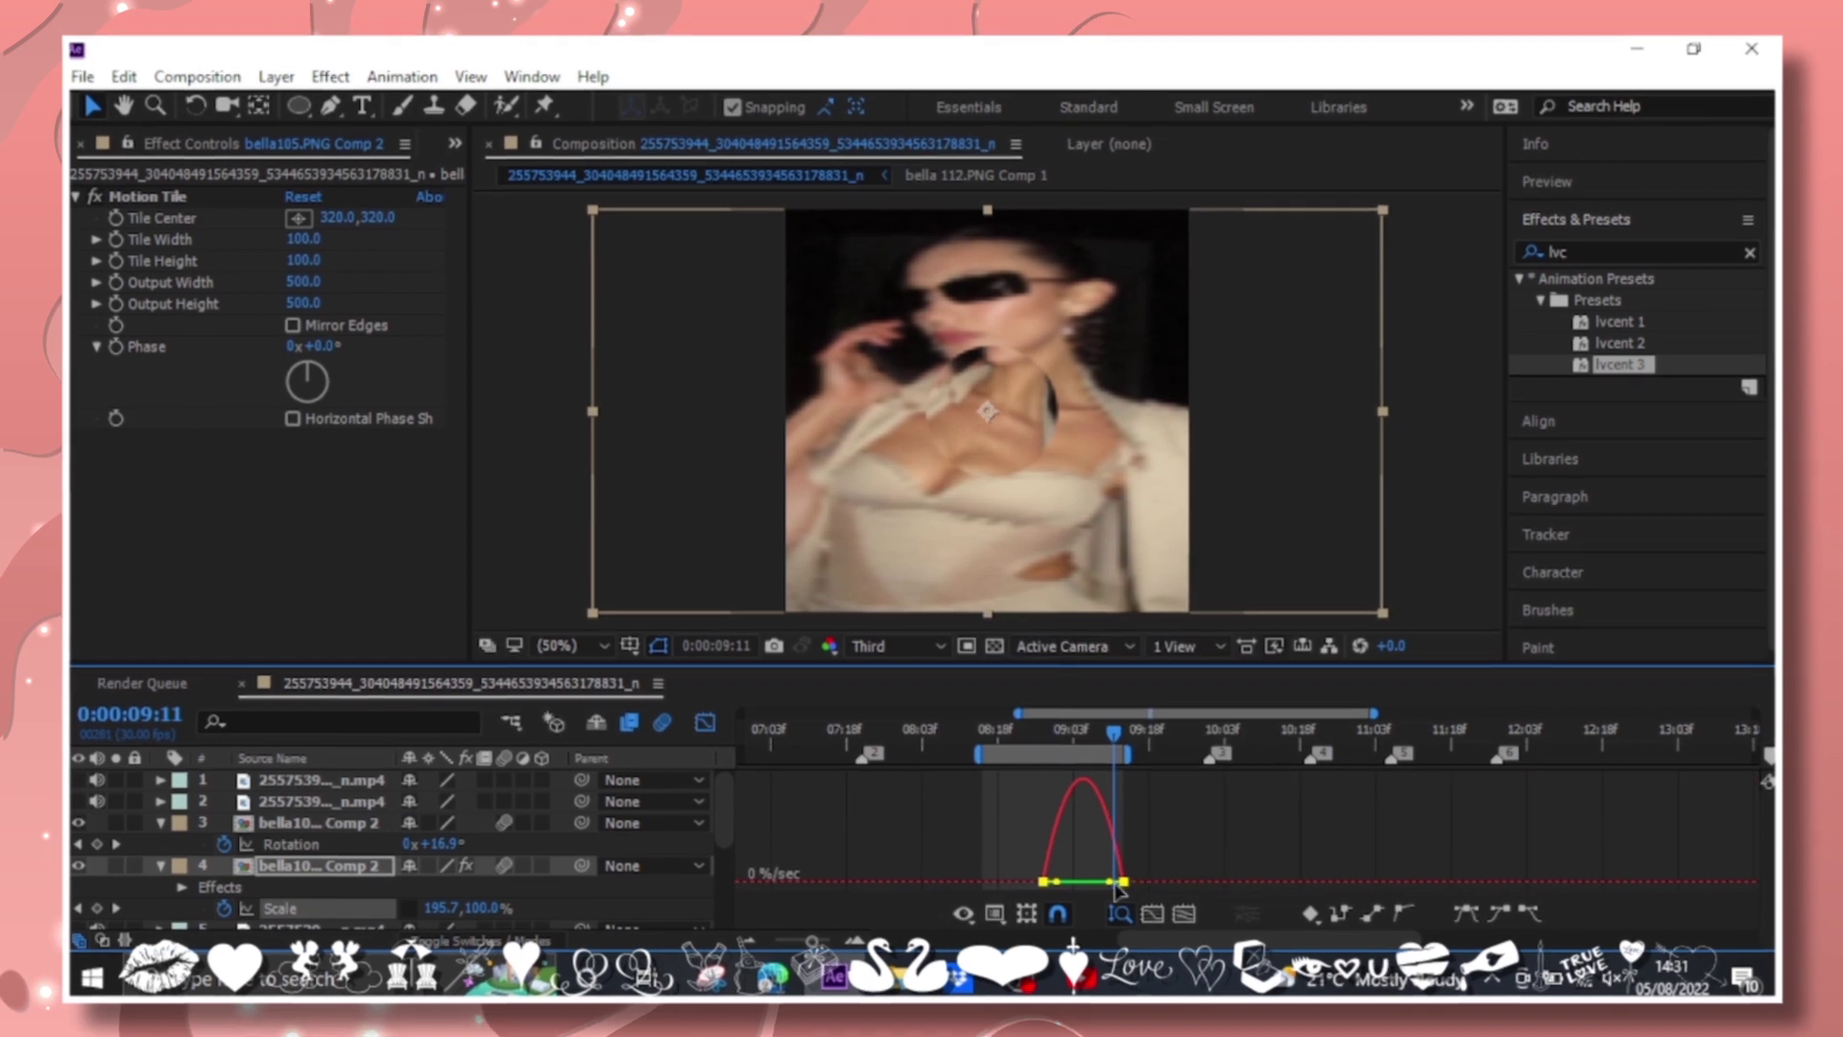
{"action": "left_click_drag", "start_coordinate": [1079, 883], "coordinate": [1099, 883]}
{"action": "key", "text": "shift+F3"}
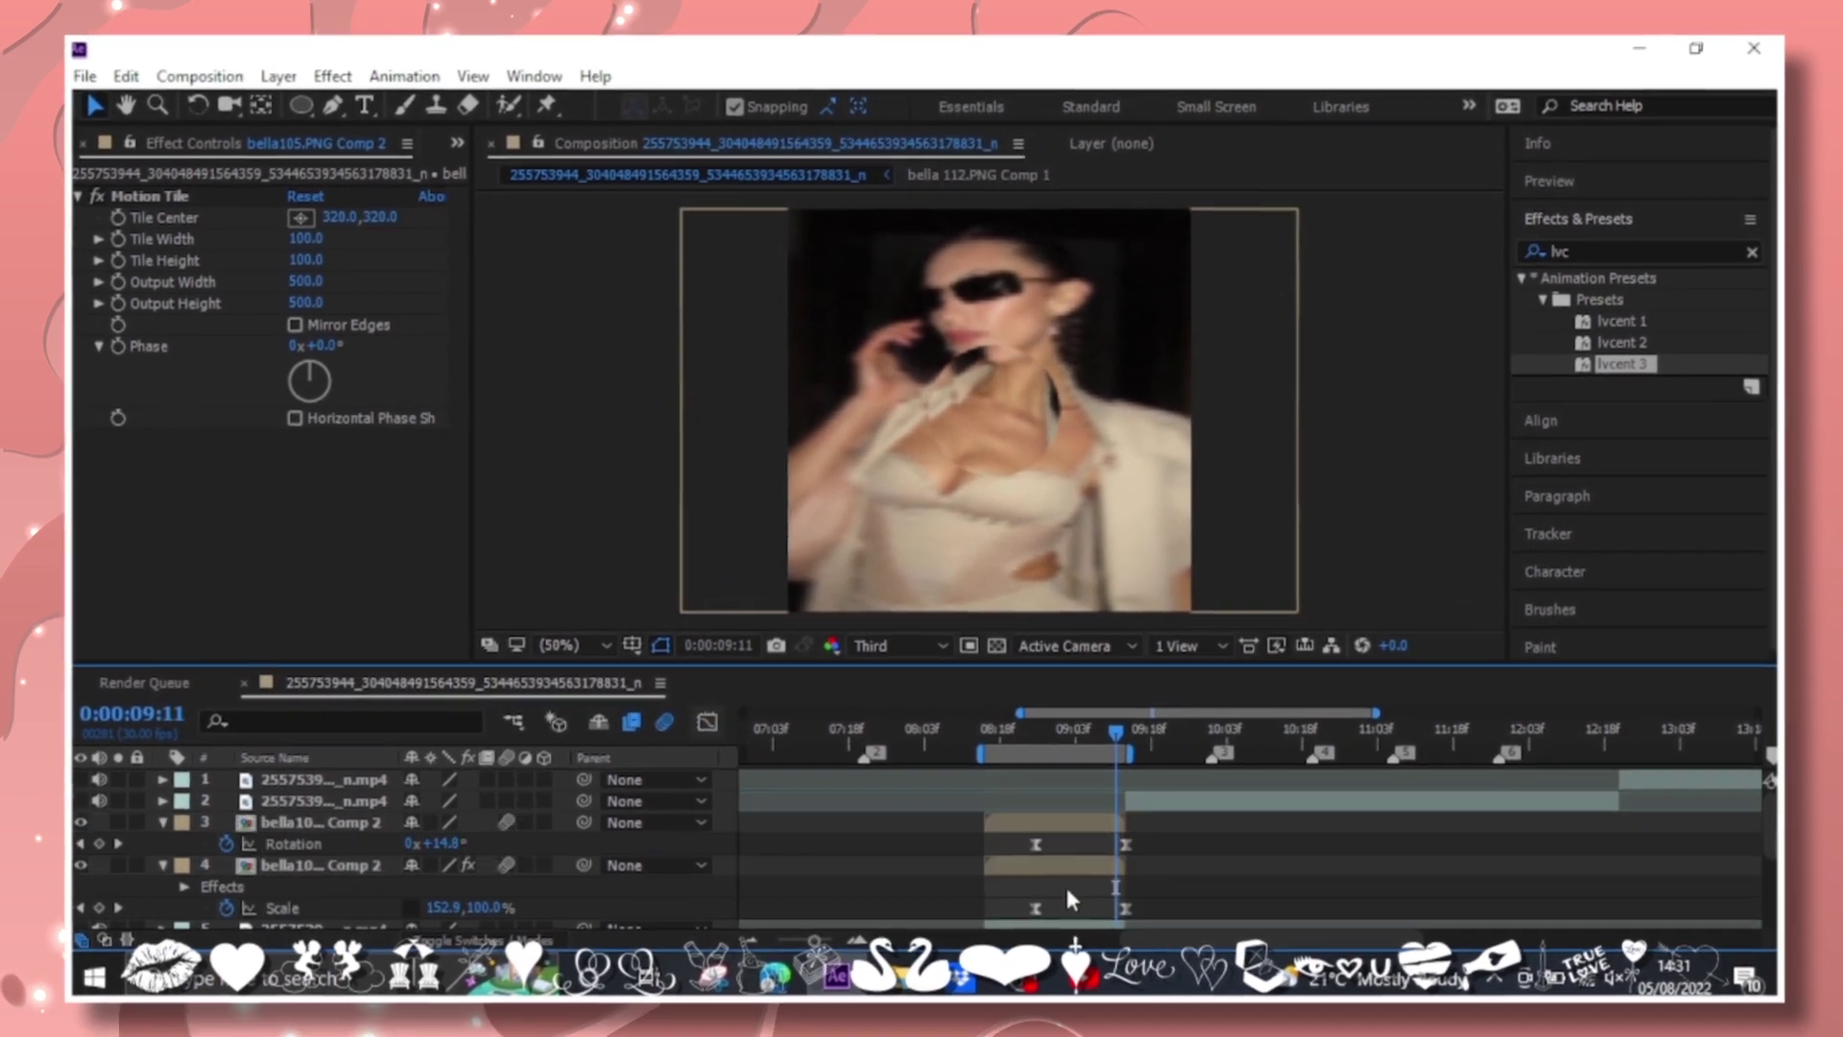
{"action": "left_click", "coordinate": [979, 730]}
Paste Brightness & Contrast onto both photo layers, with Brightness about 90 at 8:15 fading to 0.
{"action": "left_click", "coordinate": [981, 821]}
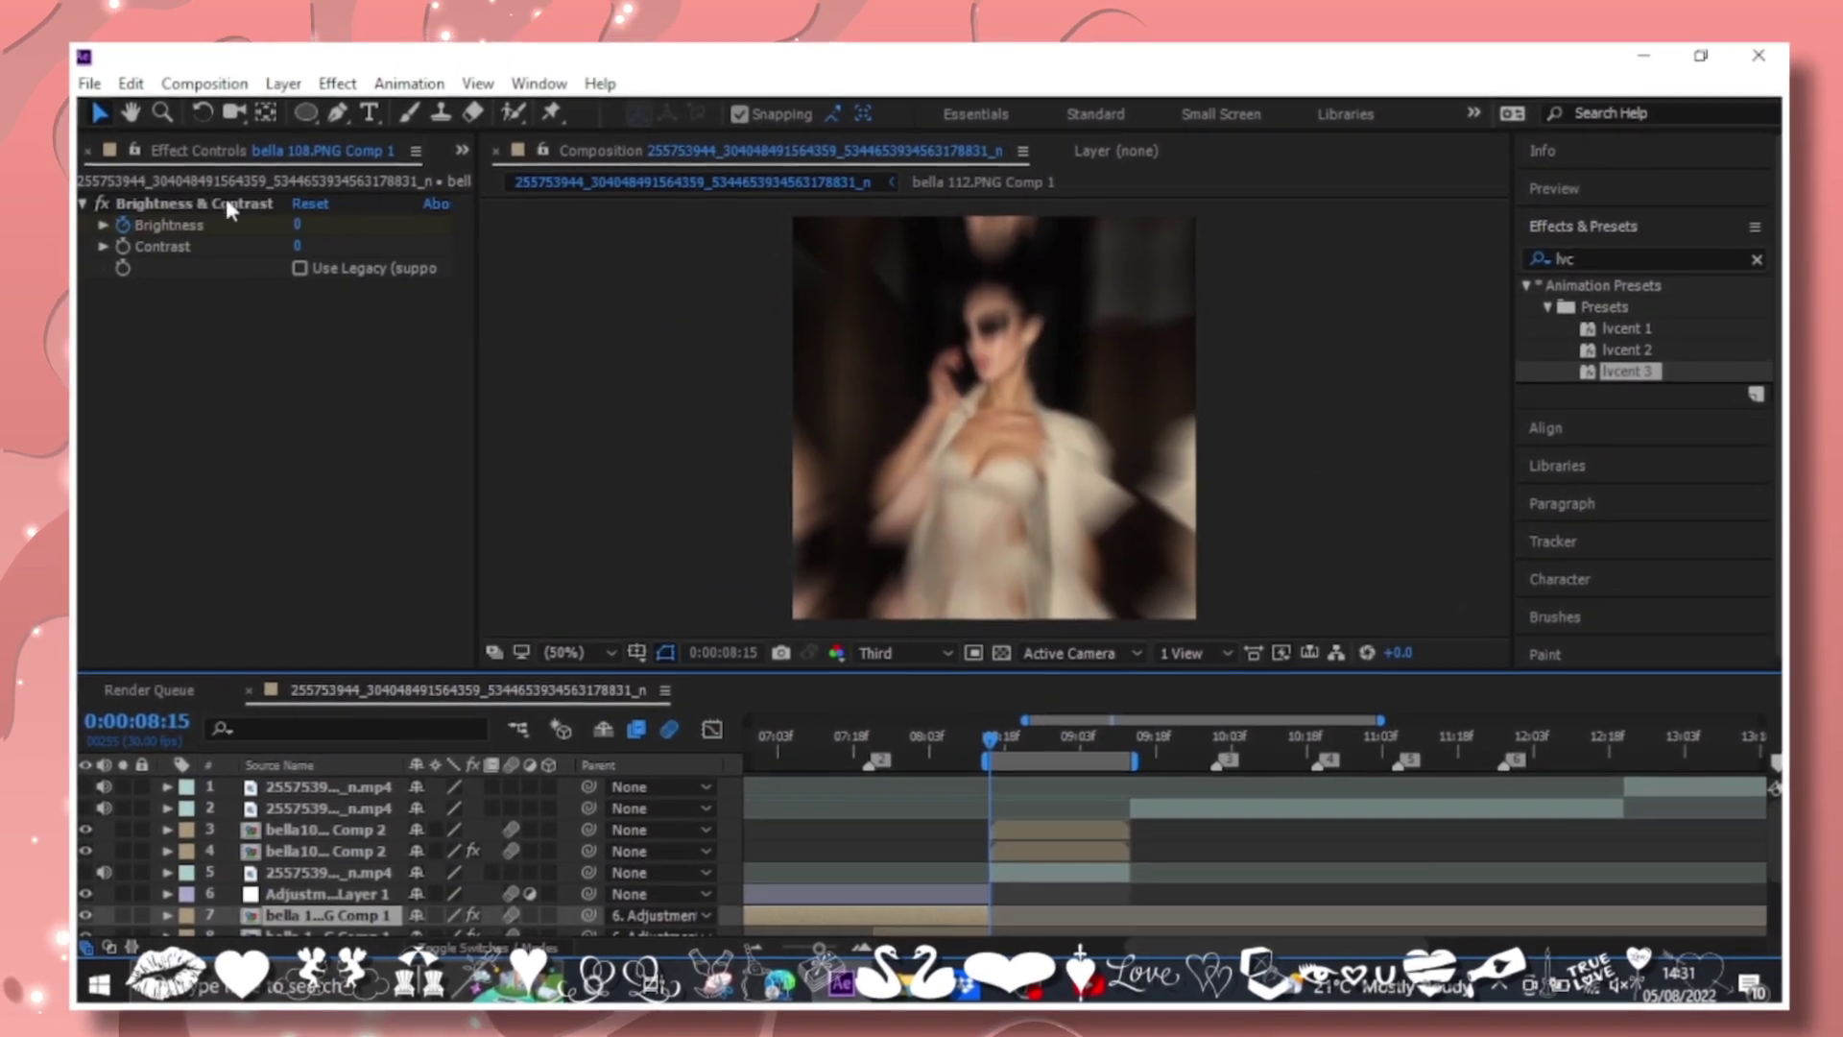
{"action": "key", "text": "ctrl+v"}
{"action": "left_click", "coordinate": [1027, 845]}
{"action": "key", "text": "ctrl+v"}
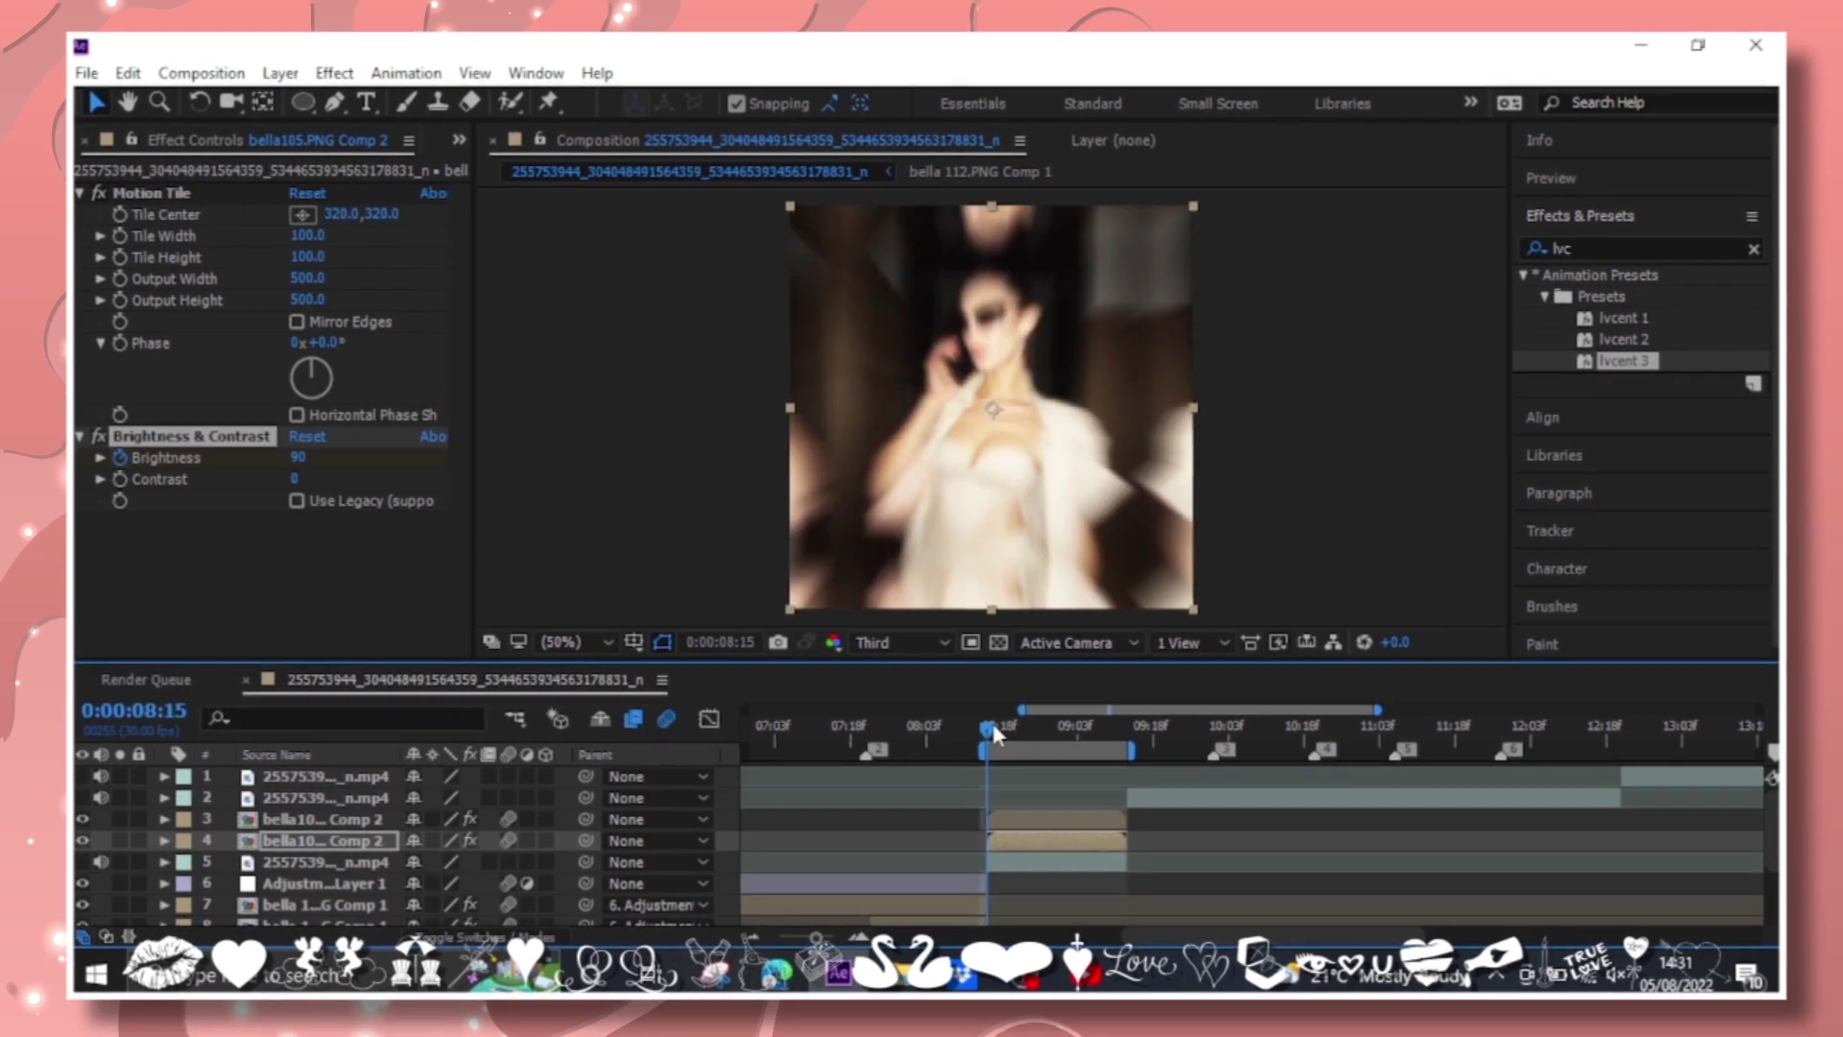
{"action": "mouse_move", "coordinate": [993, 722]}
{"action": "left_mouse_down"}
{"action": "mouse_move", "coordinate": [1044, 729]}
{"action": "mouse_move", "coordinate": [986, 734]}
{"action": "left_mouse_up"}
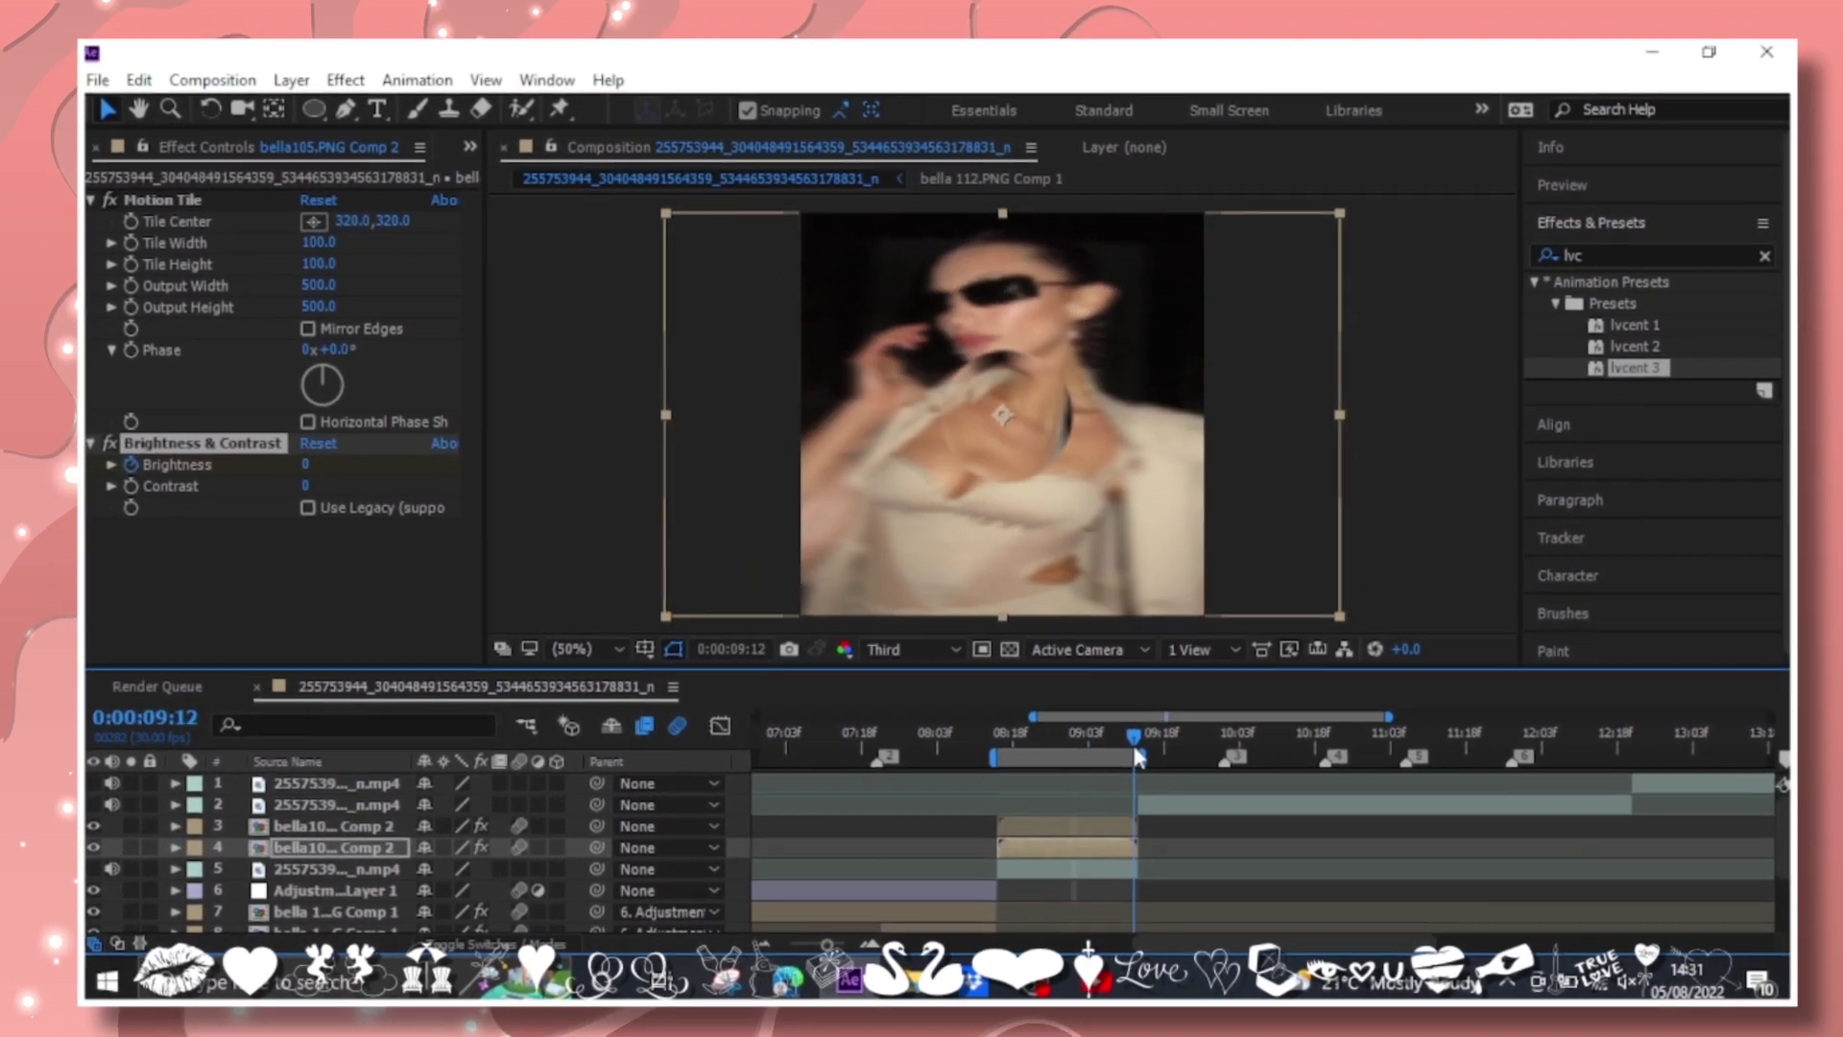
{"action": "key", "text": "space"}
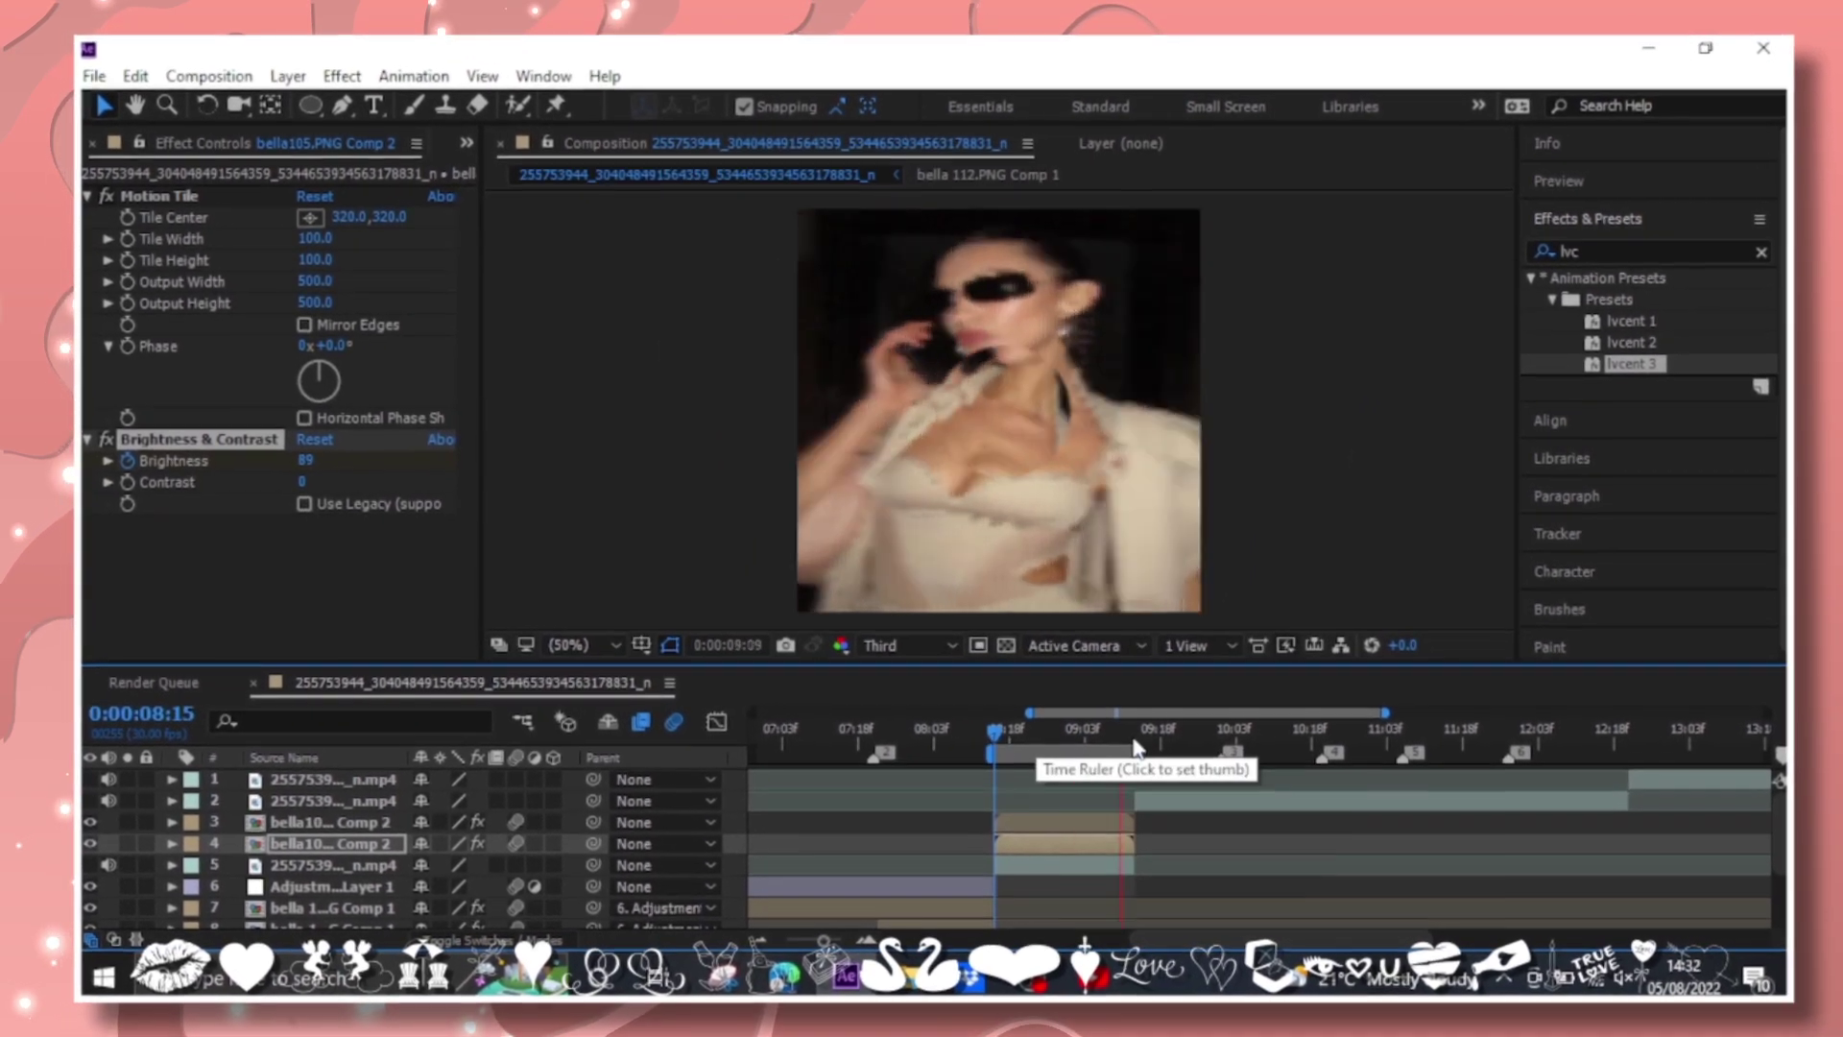
{"action": "key", "text": "space"}
Bend the Scale value curve so the scale-up accelerates sharply into 9:08.
{"action": "key", "text": "s"}
{"action": "key", "text": "shift+F3"}
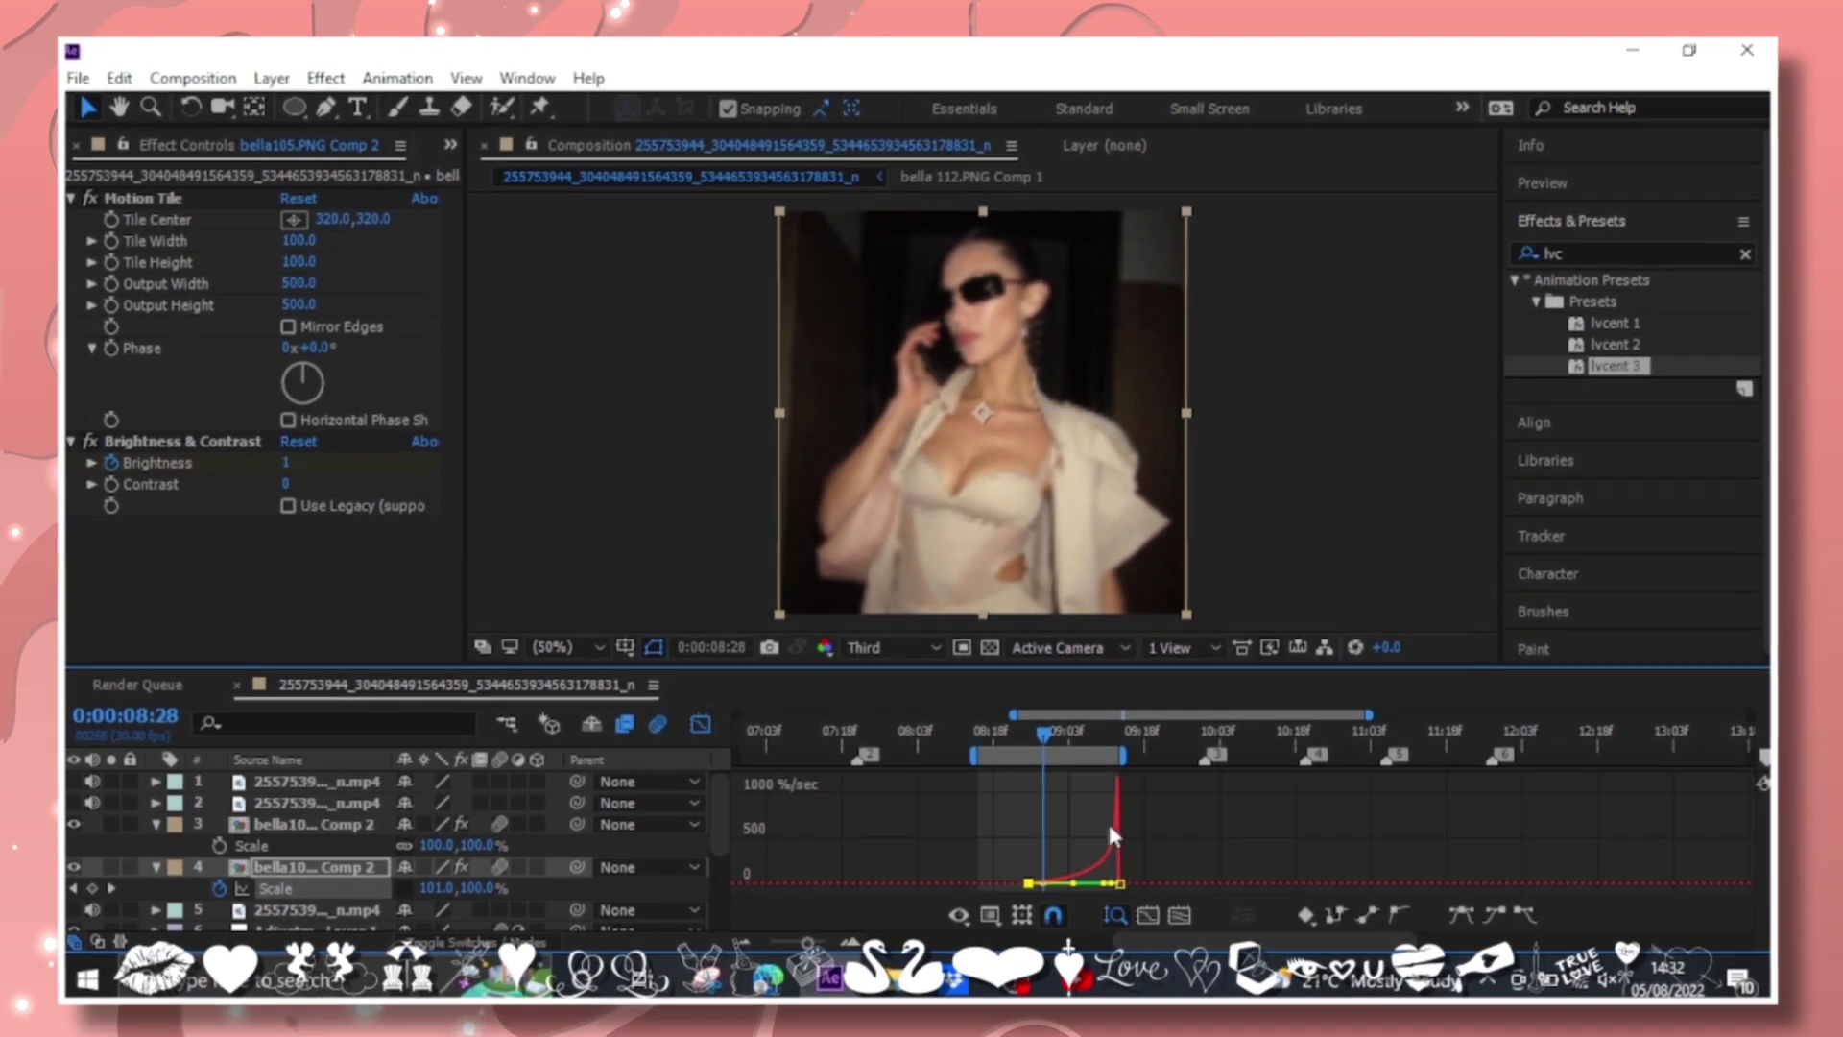
{"action": "left_click", "coordinate": [312, 829]}
{"action": "left_click", "coordinate": [701, 730]}
{"action": "left_click", "coordinate": [1092, 731]}
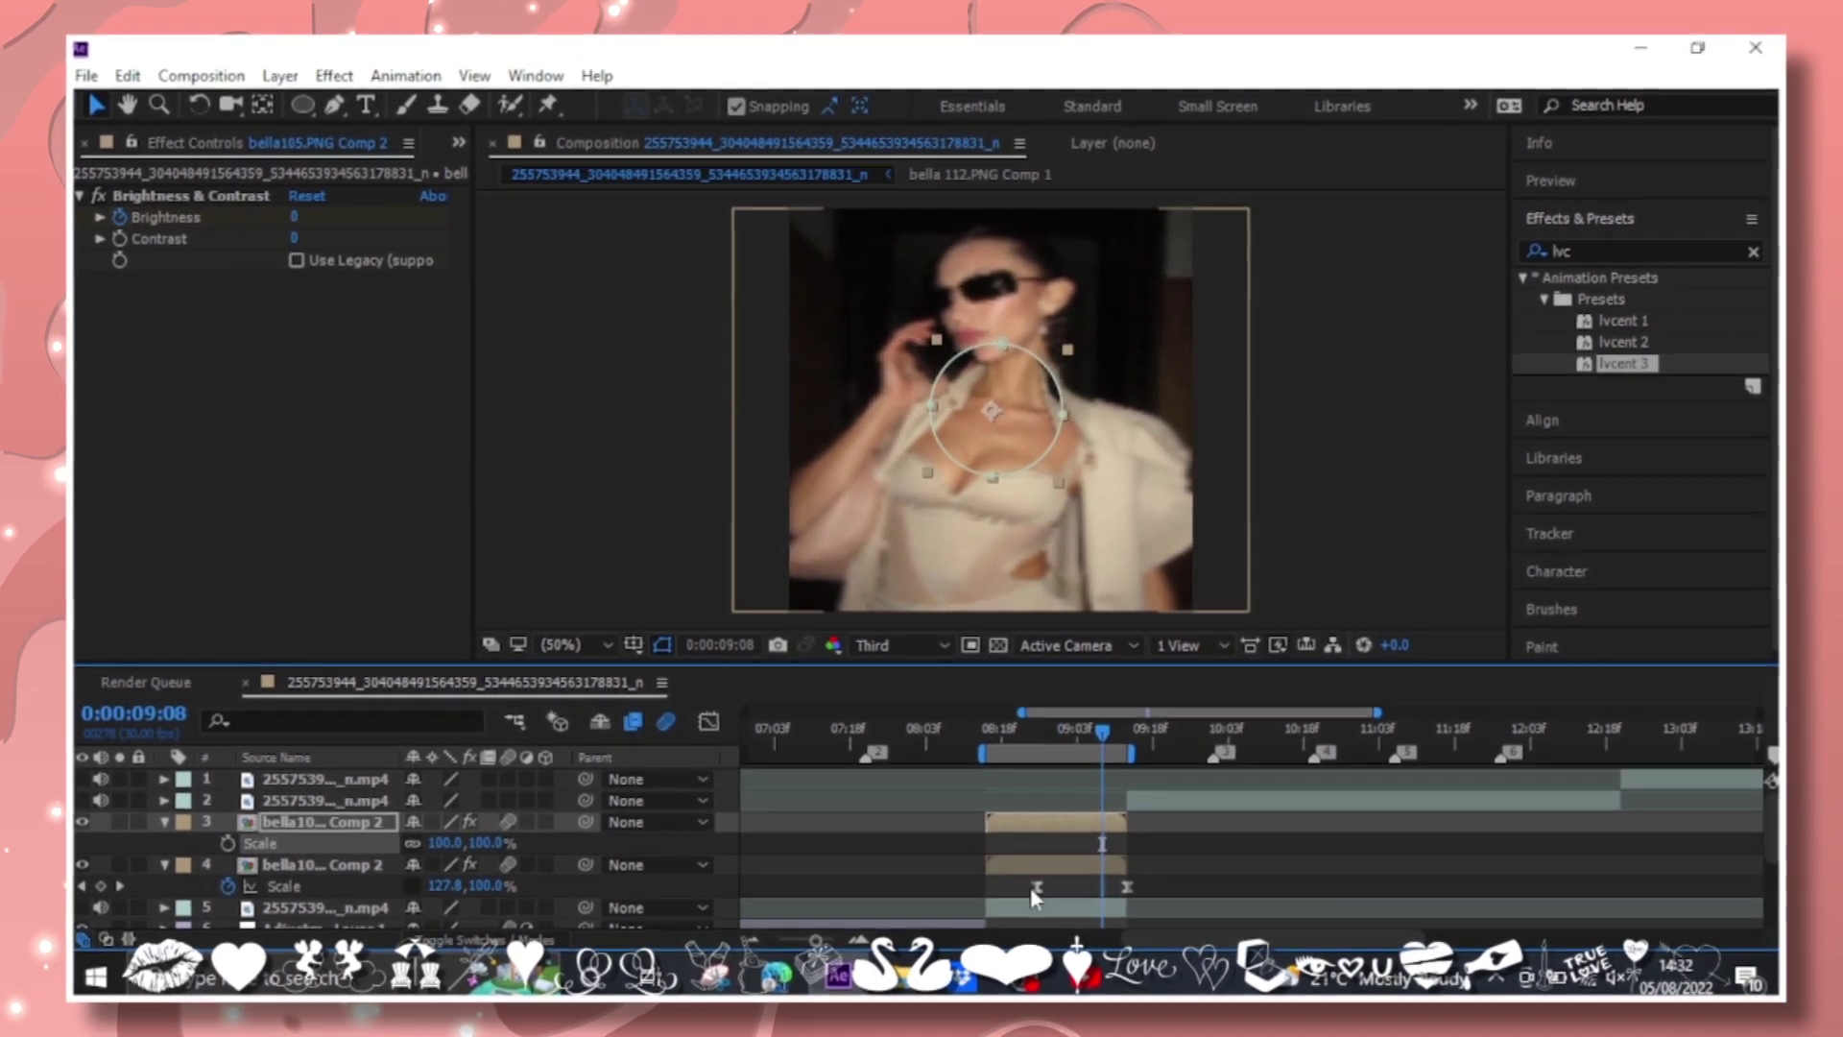
{"action": "left_click_drag", "start_coordinate": [1227, 921], "coordinate": [1225, 912]}
{"action": "key", "text": "shift+F3"}
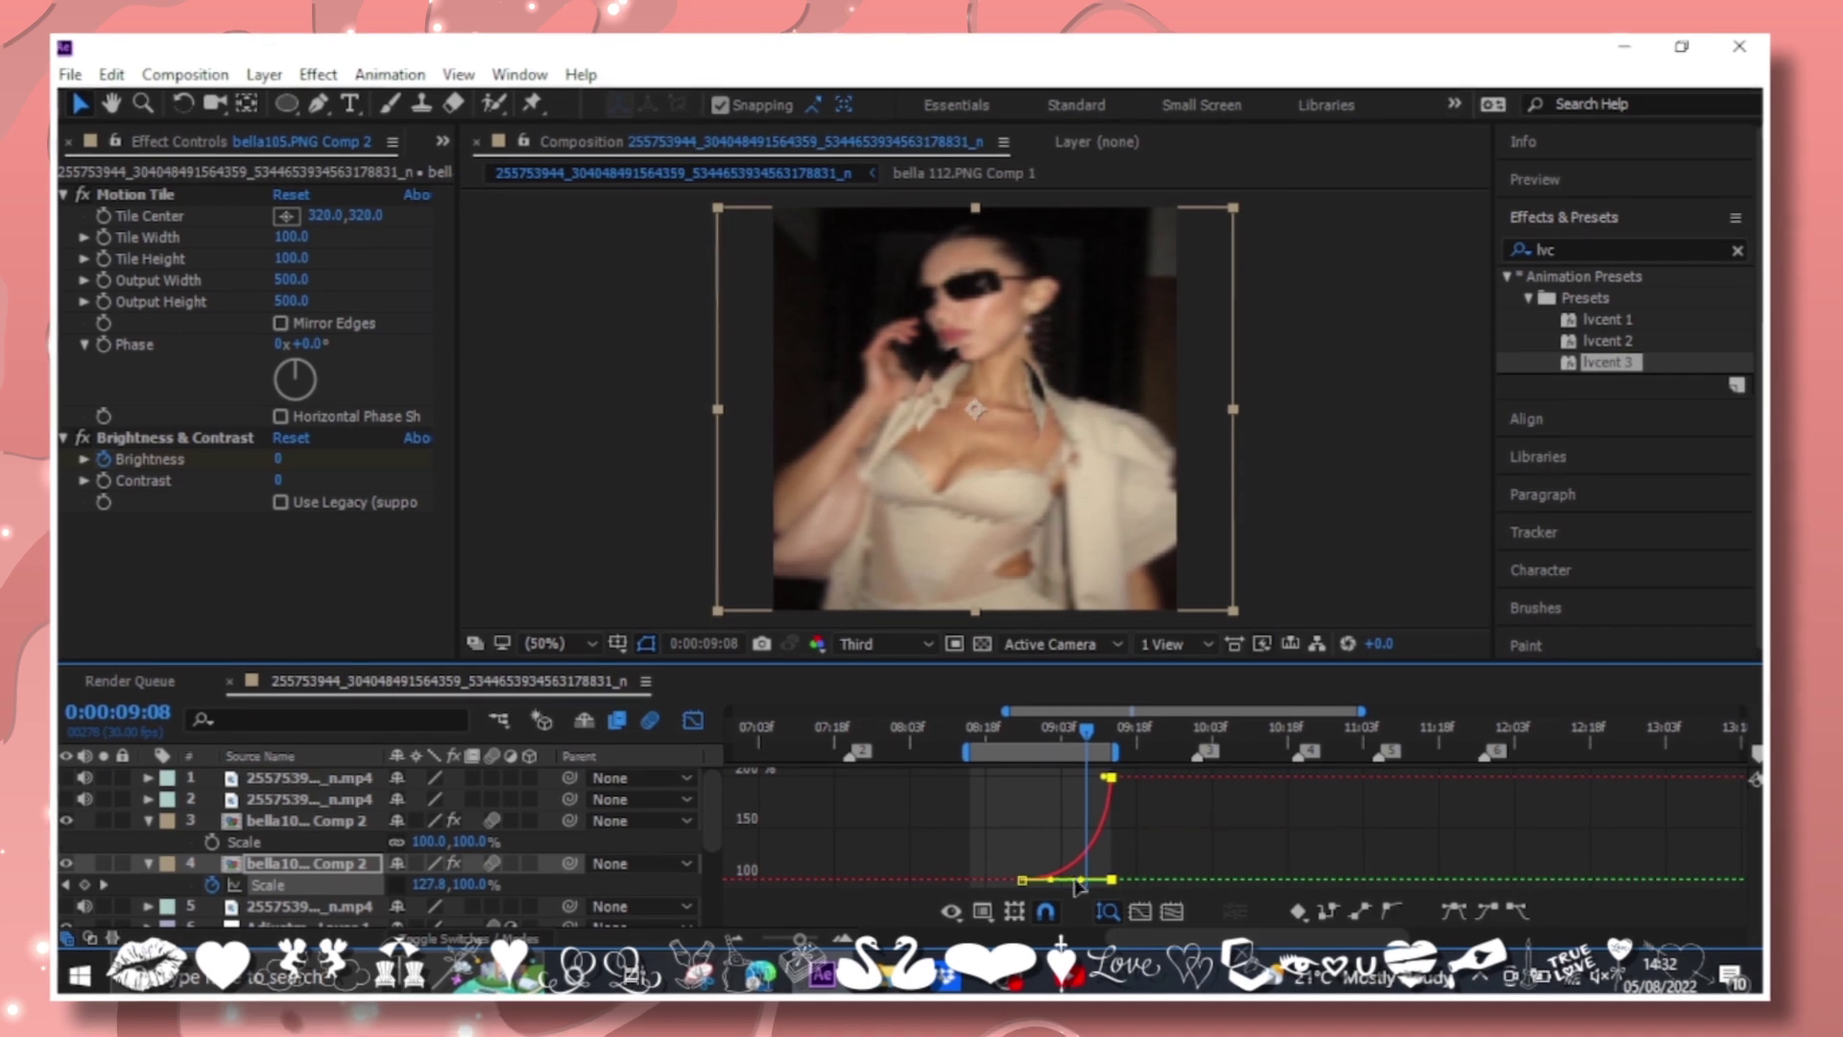
{"action": "left_click_drag", "start_coordinate": [1091, 777], "coordinate": [1115, 849]}
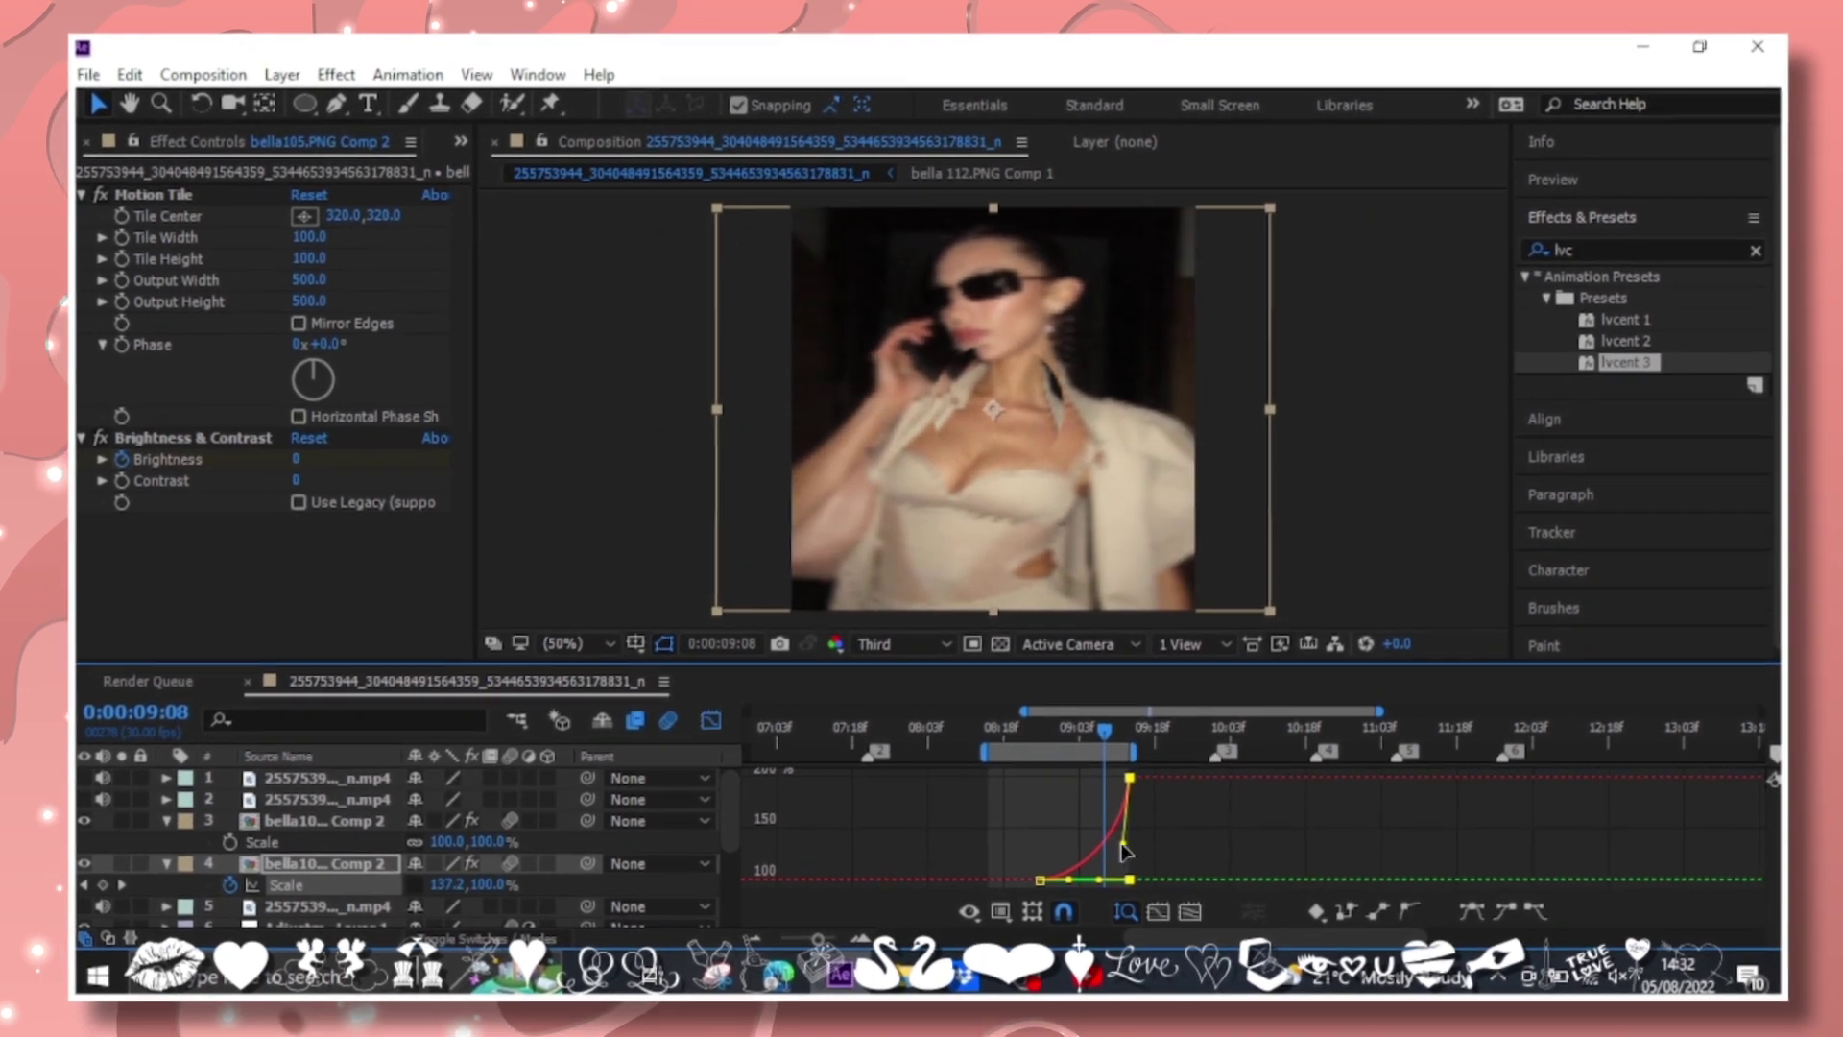
Scrub from 8:15 to review the bright flash and the scale-up.
{"action": "left_click_drag", "start_coordinate": [1094, 736], "coordinate": [975, 735]}
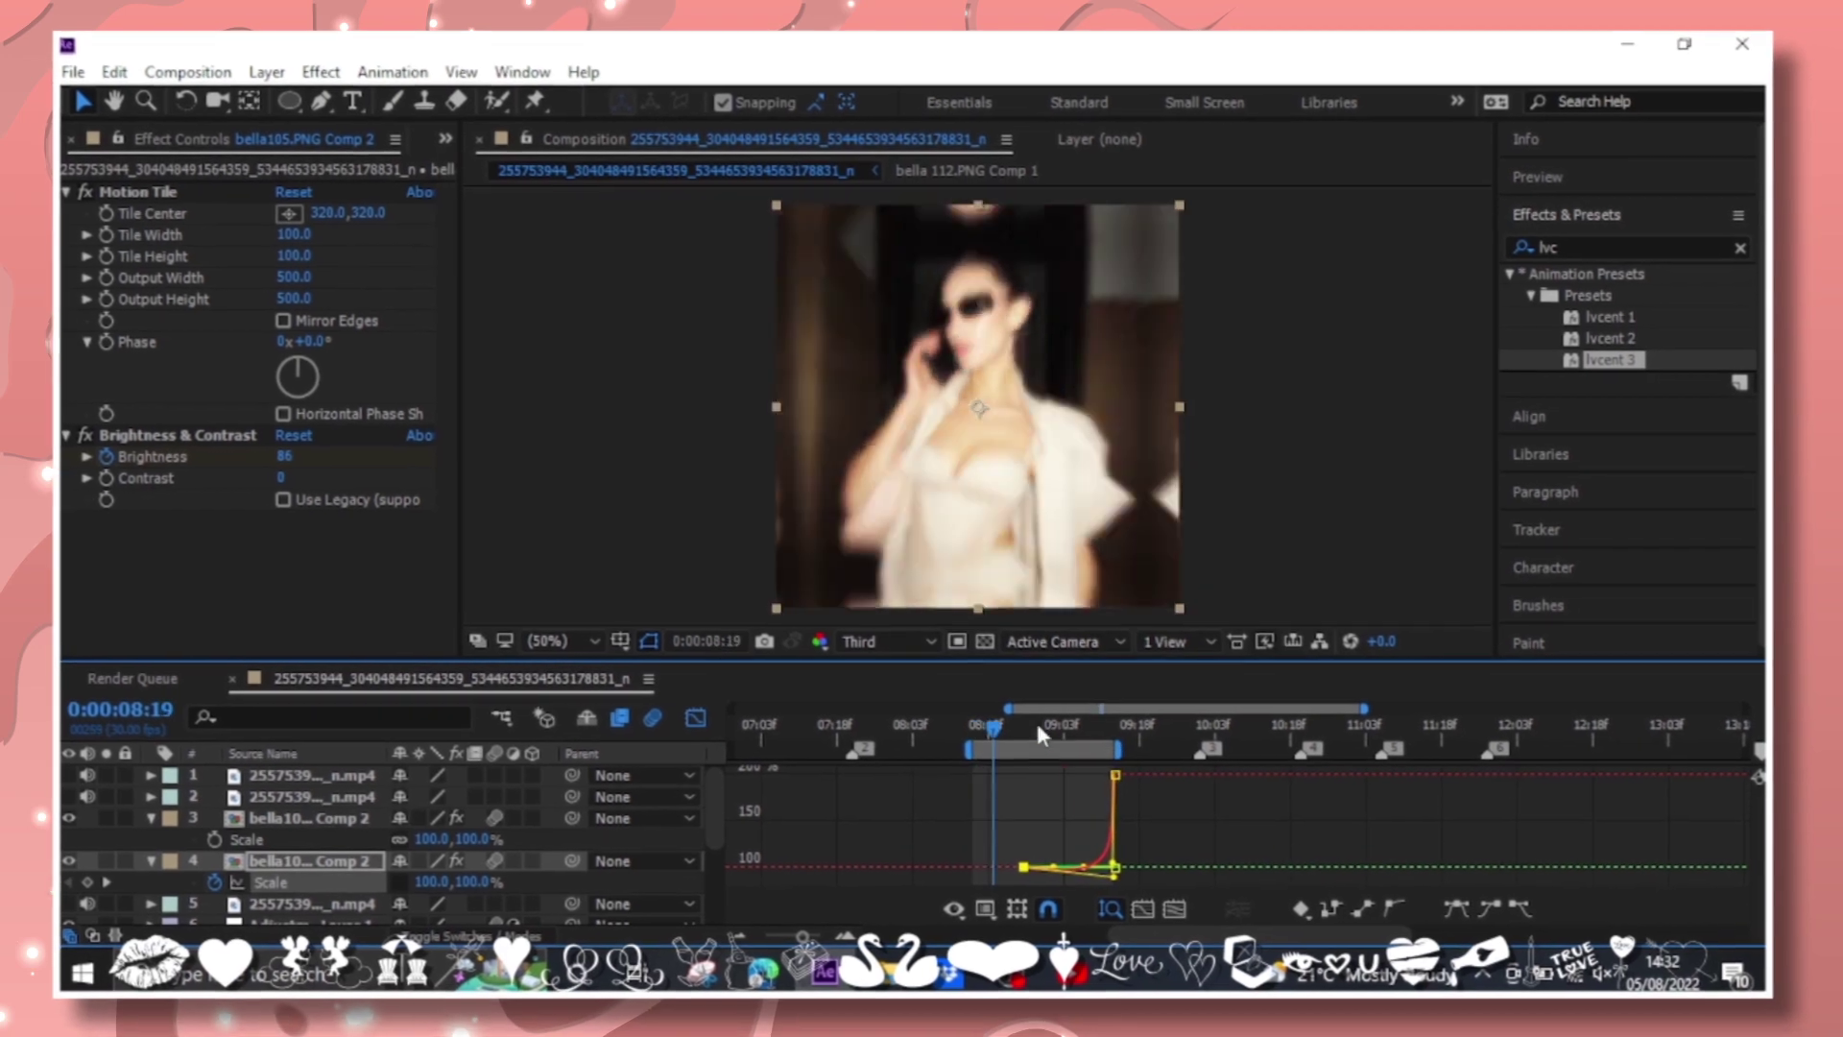
{"action": "left_click", "coordinate": [977, 722]}
{"action": "key", "text": "shift+F3"}
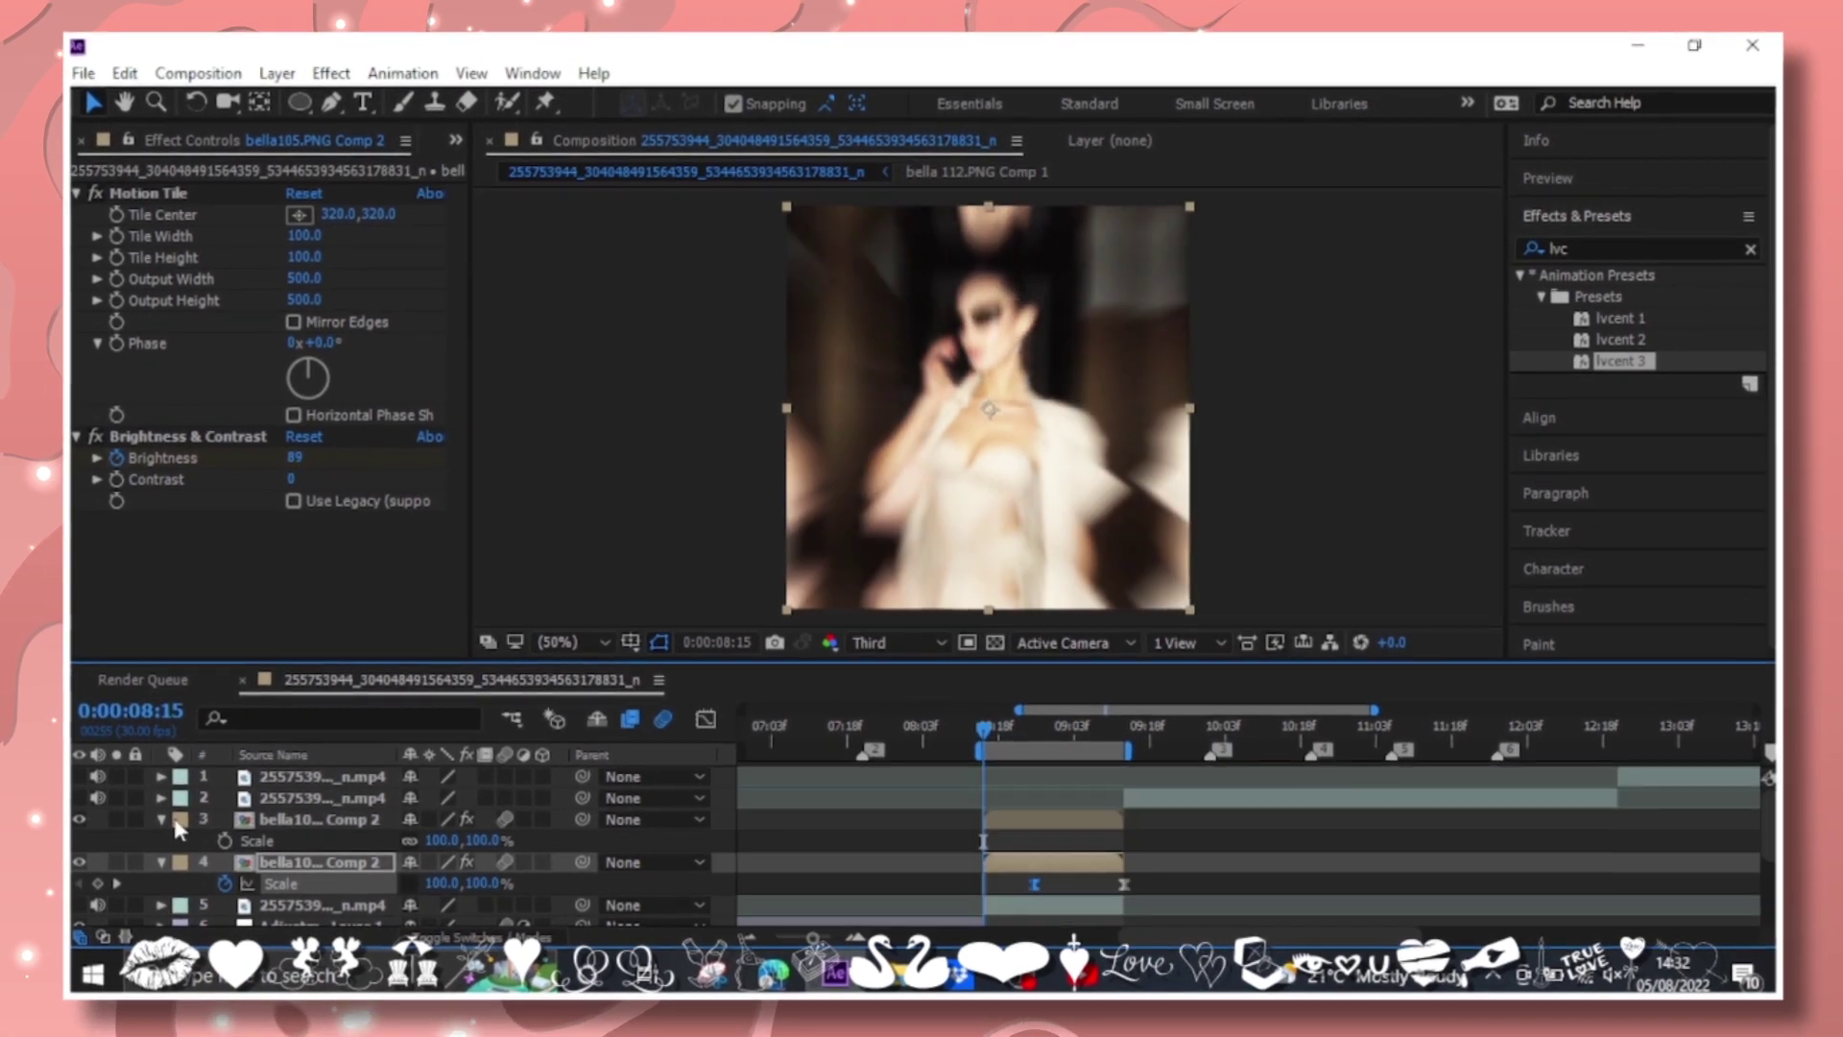
{"action": "mouse_move", "coordinate": [1067, 735]}
{"action": "left_mouse_down"}
{"action": "mouse_move", "coordinate": [1086, 731]}
{"action": "mouse_move", "coordinate": [1026, 831]}
{"action": "left_mouse_up"}
{"action": "left_click", "coordinate": [1023, 825]}
Undo the duplicate layer and add an adjustment layer trimmed to 8:15–9:11.
{"action": "key", "text": "ctrl+z"}
{"action": "double_click", "coordinate": [1019, 827]}
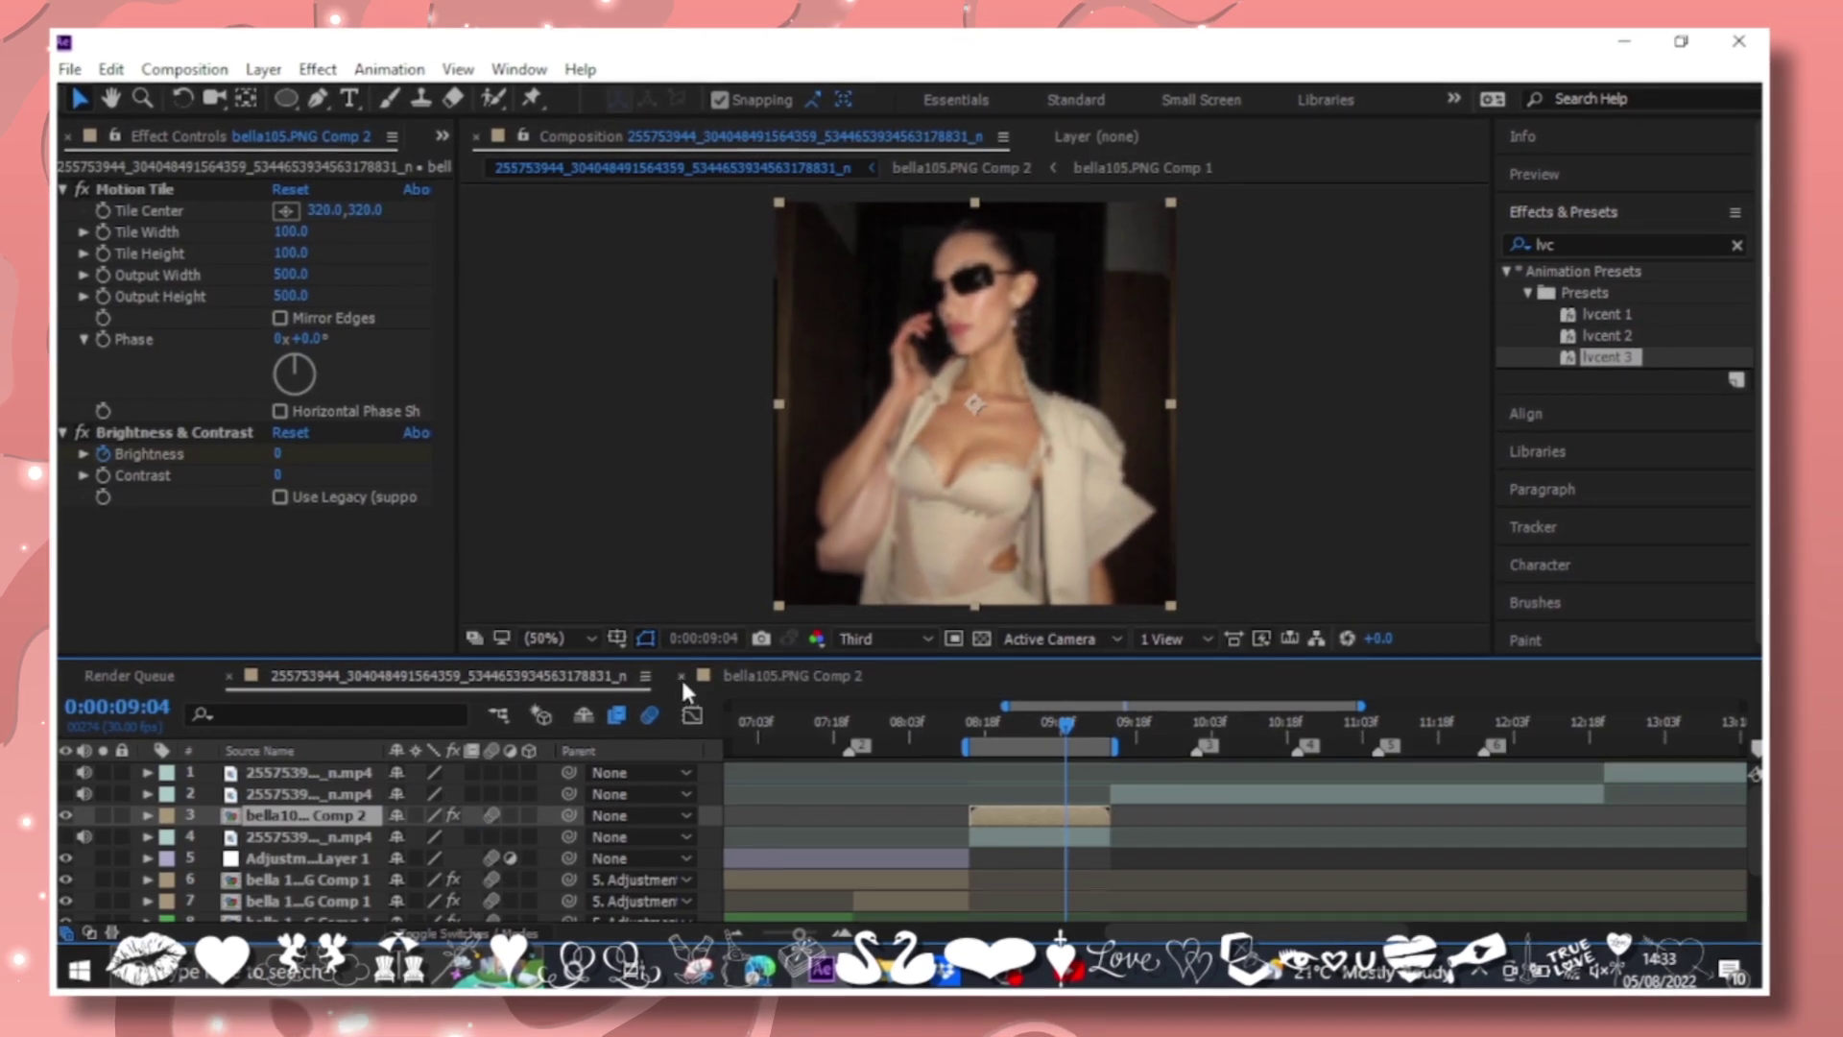
{"action": "left_click", "coordinate": [681, 675]}
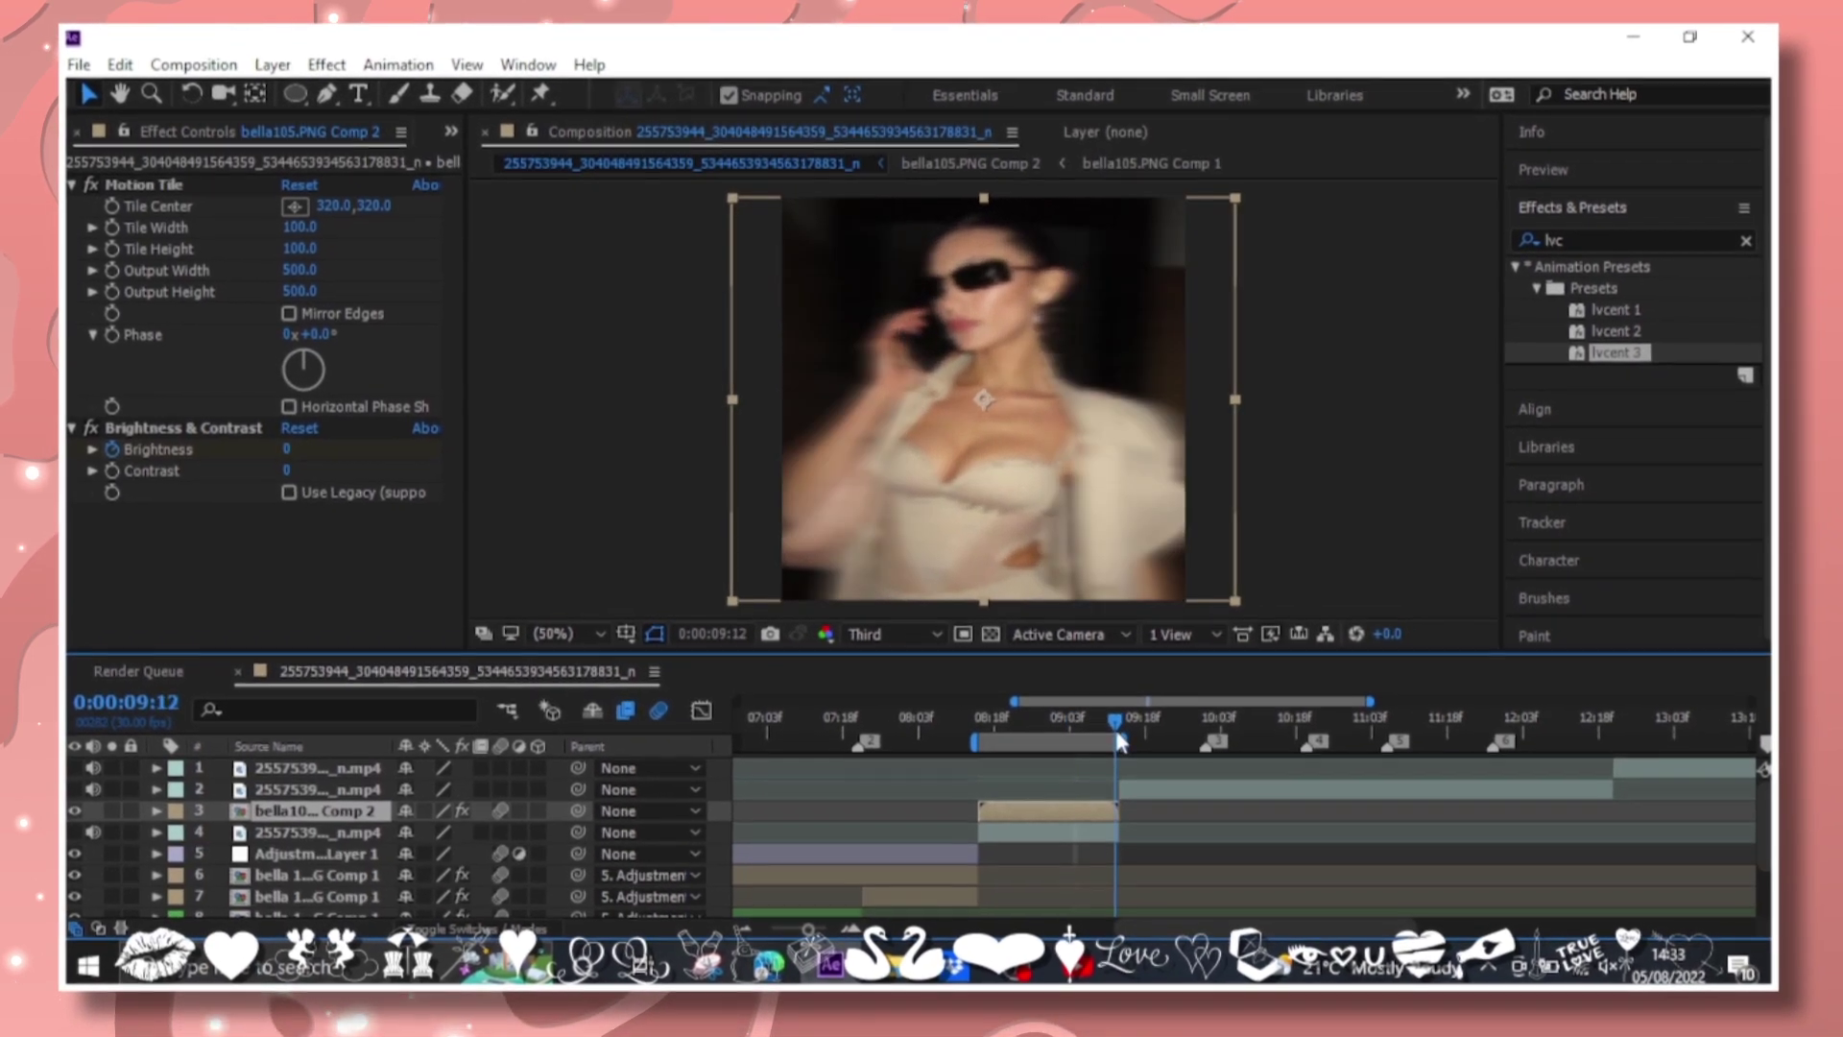
{"action": "key", "text": "Page_Up"}
{"action": "key", "text": "ctrl+alt+y"}
{"action": "key", "text": "alt+bracketright"}
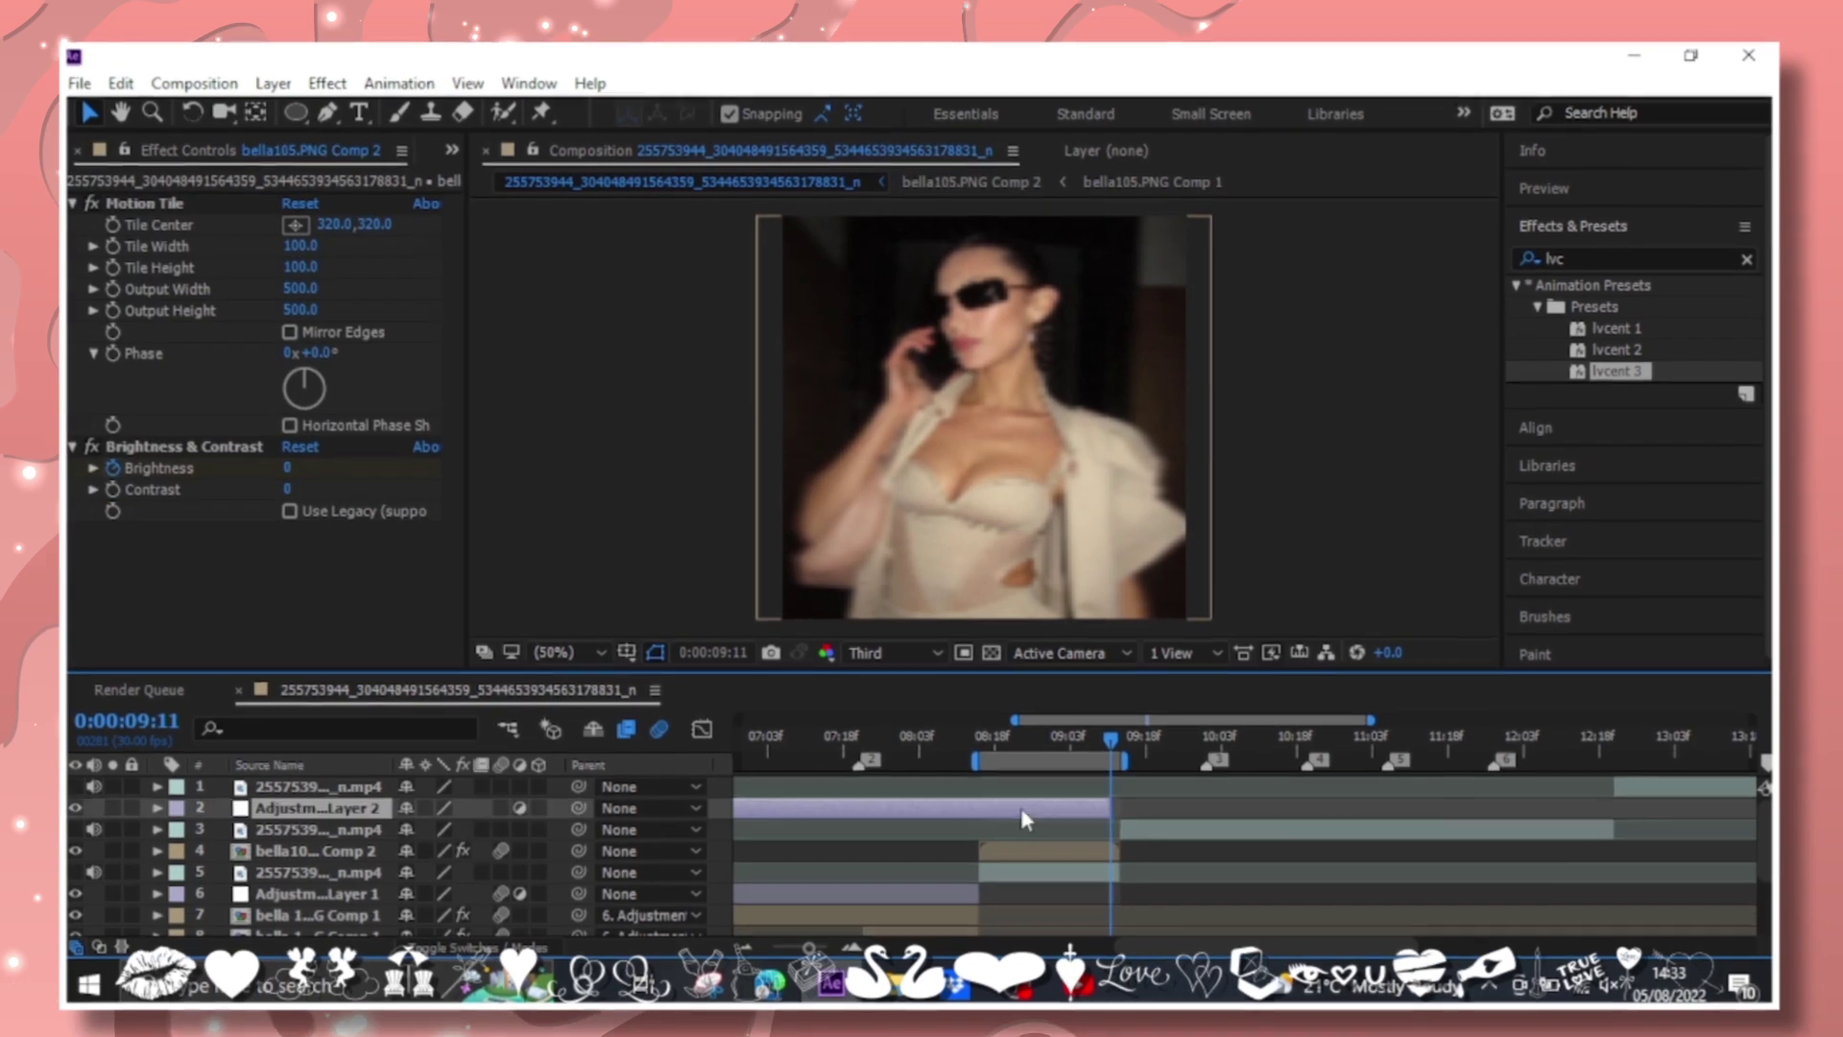
{"action": "key", "text": "j"}
{"action": "key", "text": "ctrl+shift+d"}
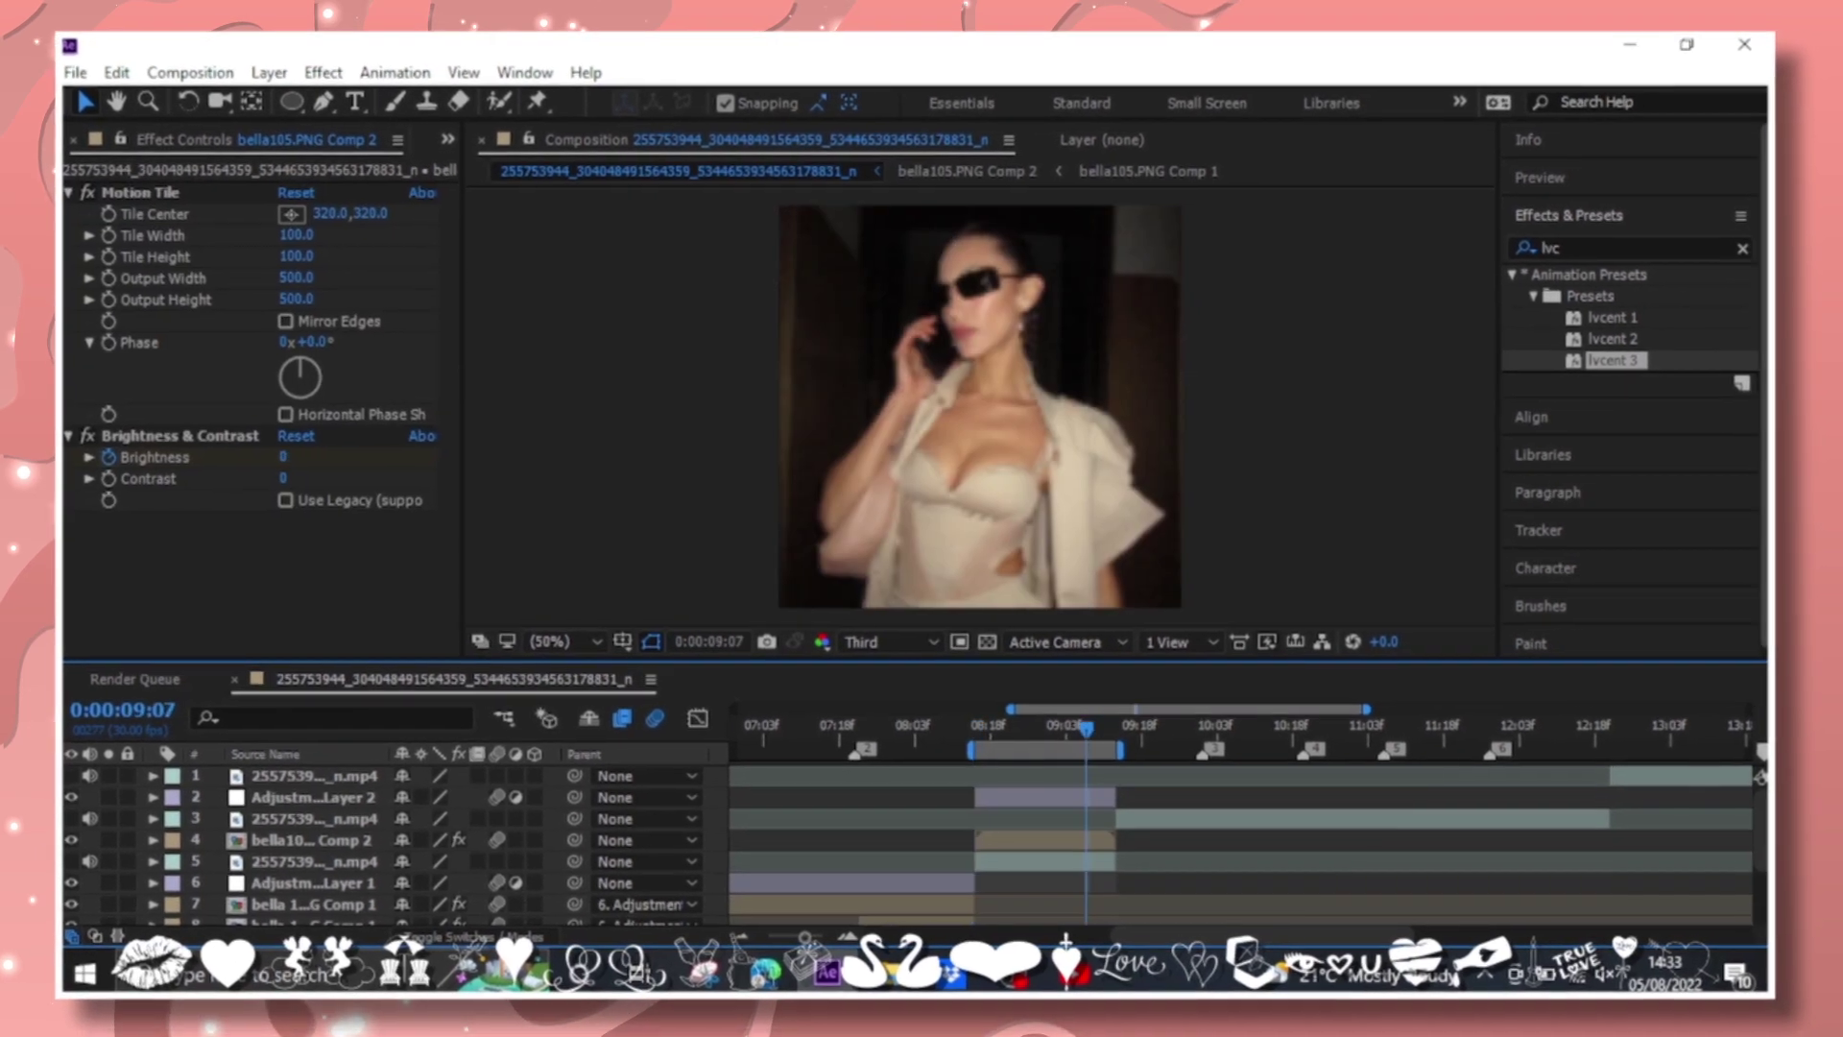
{"action": "left_click", "coordinate": [1029, 806]}
Apply Warp to the adjustment layer with Twist style and keyframe Bend at 100.
{"action": "key", "text": "alt+t"}
{"action": "mouse_move", "coordinate": [395, 787]}
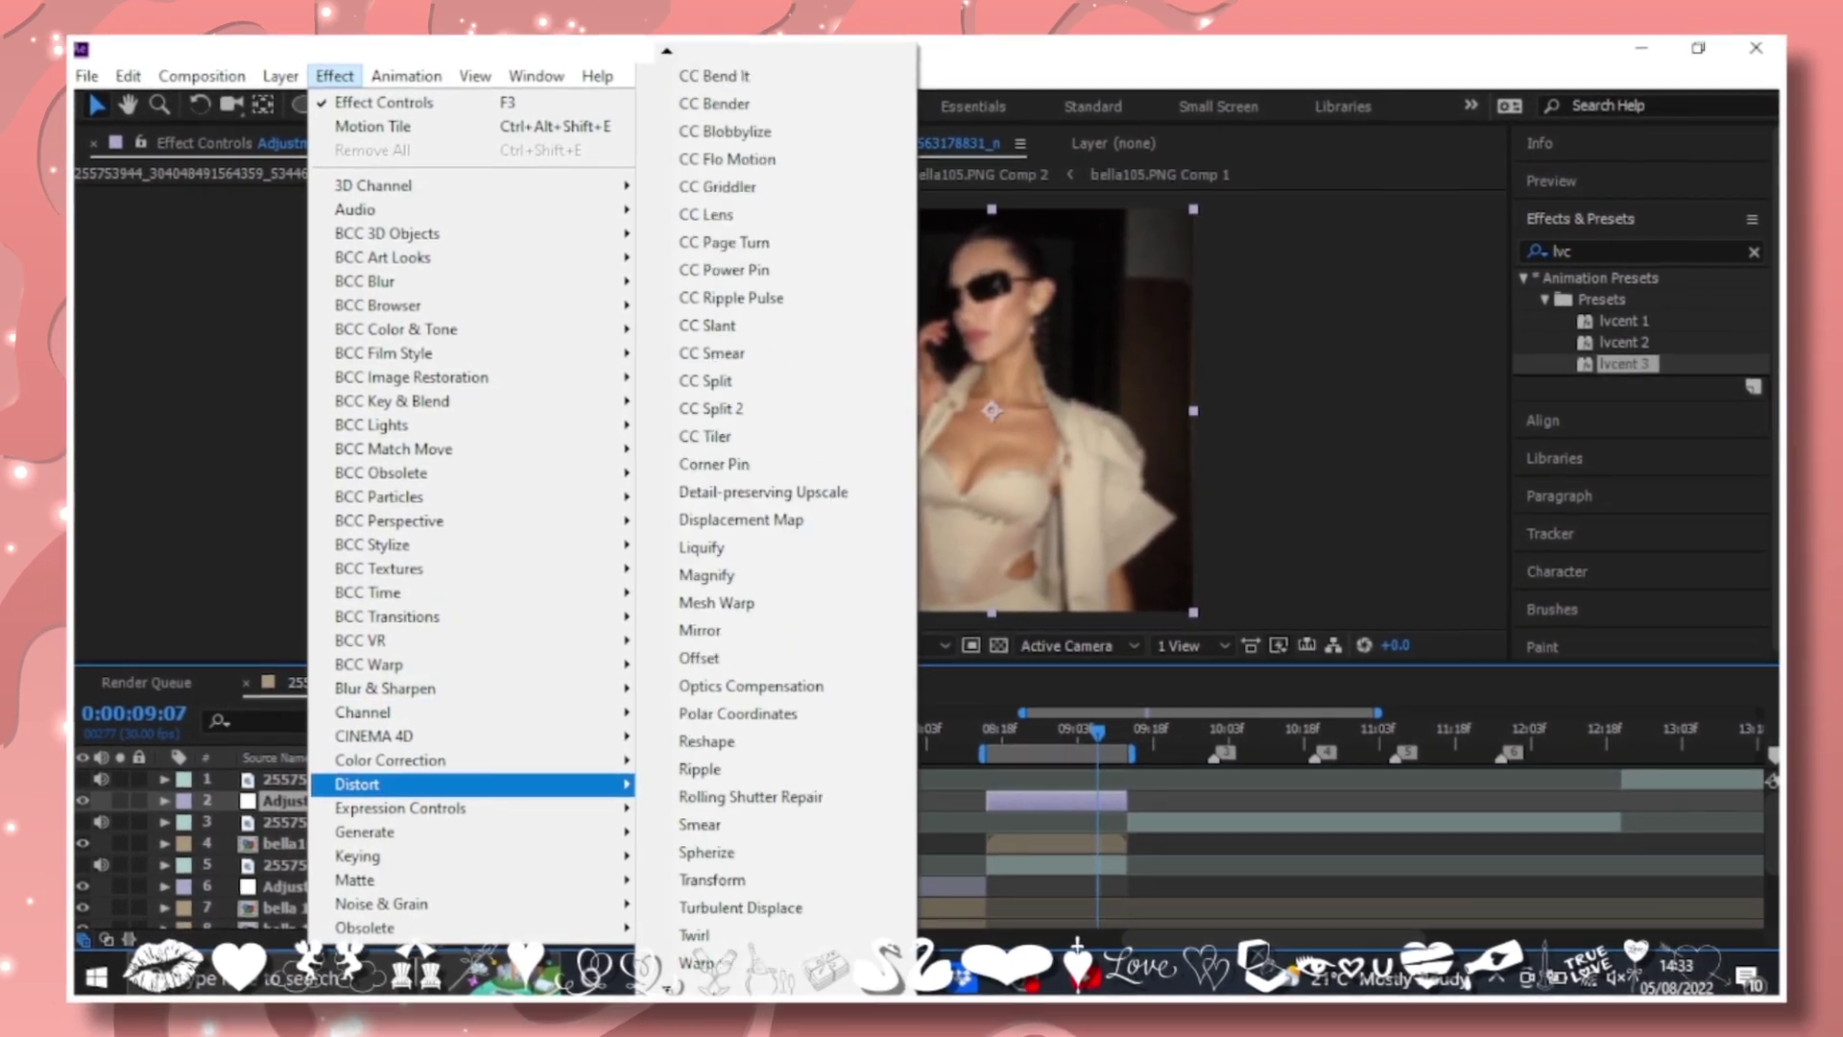
{"action": "left_click", "coordinate": [710, 845]}
{"action": "left_click", "coordinate": [347, 599]}
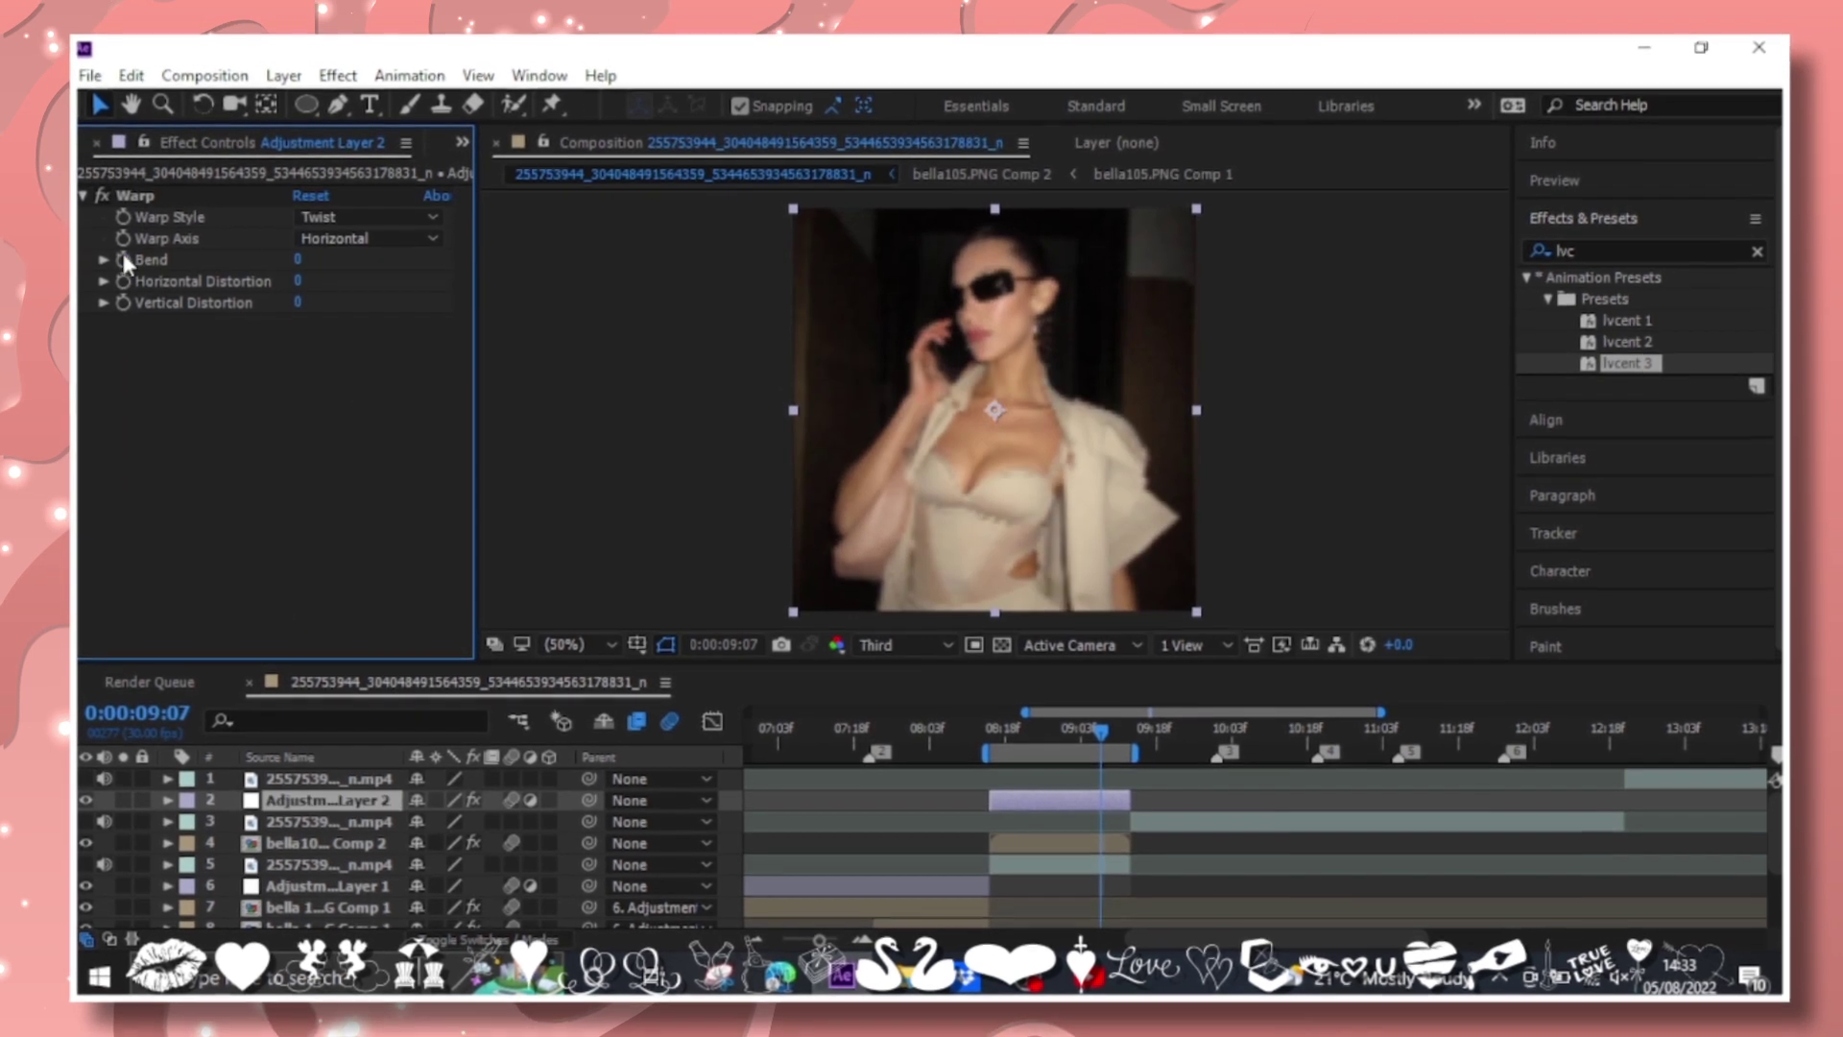
{"action": "type", "text": "100"}
{"action": "key", "text": "Return"}
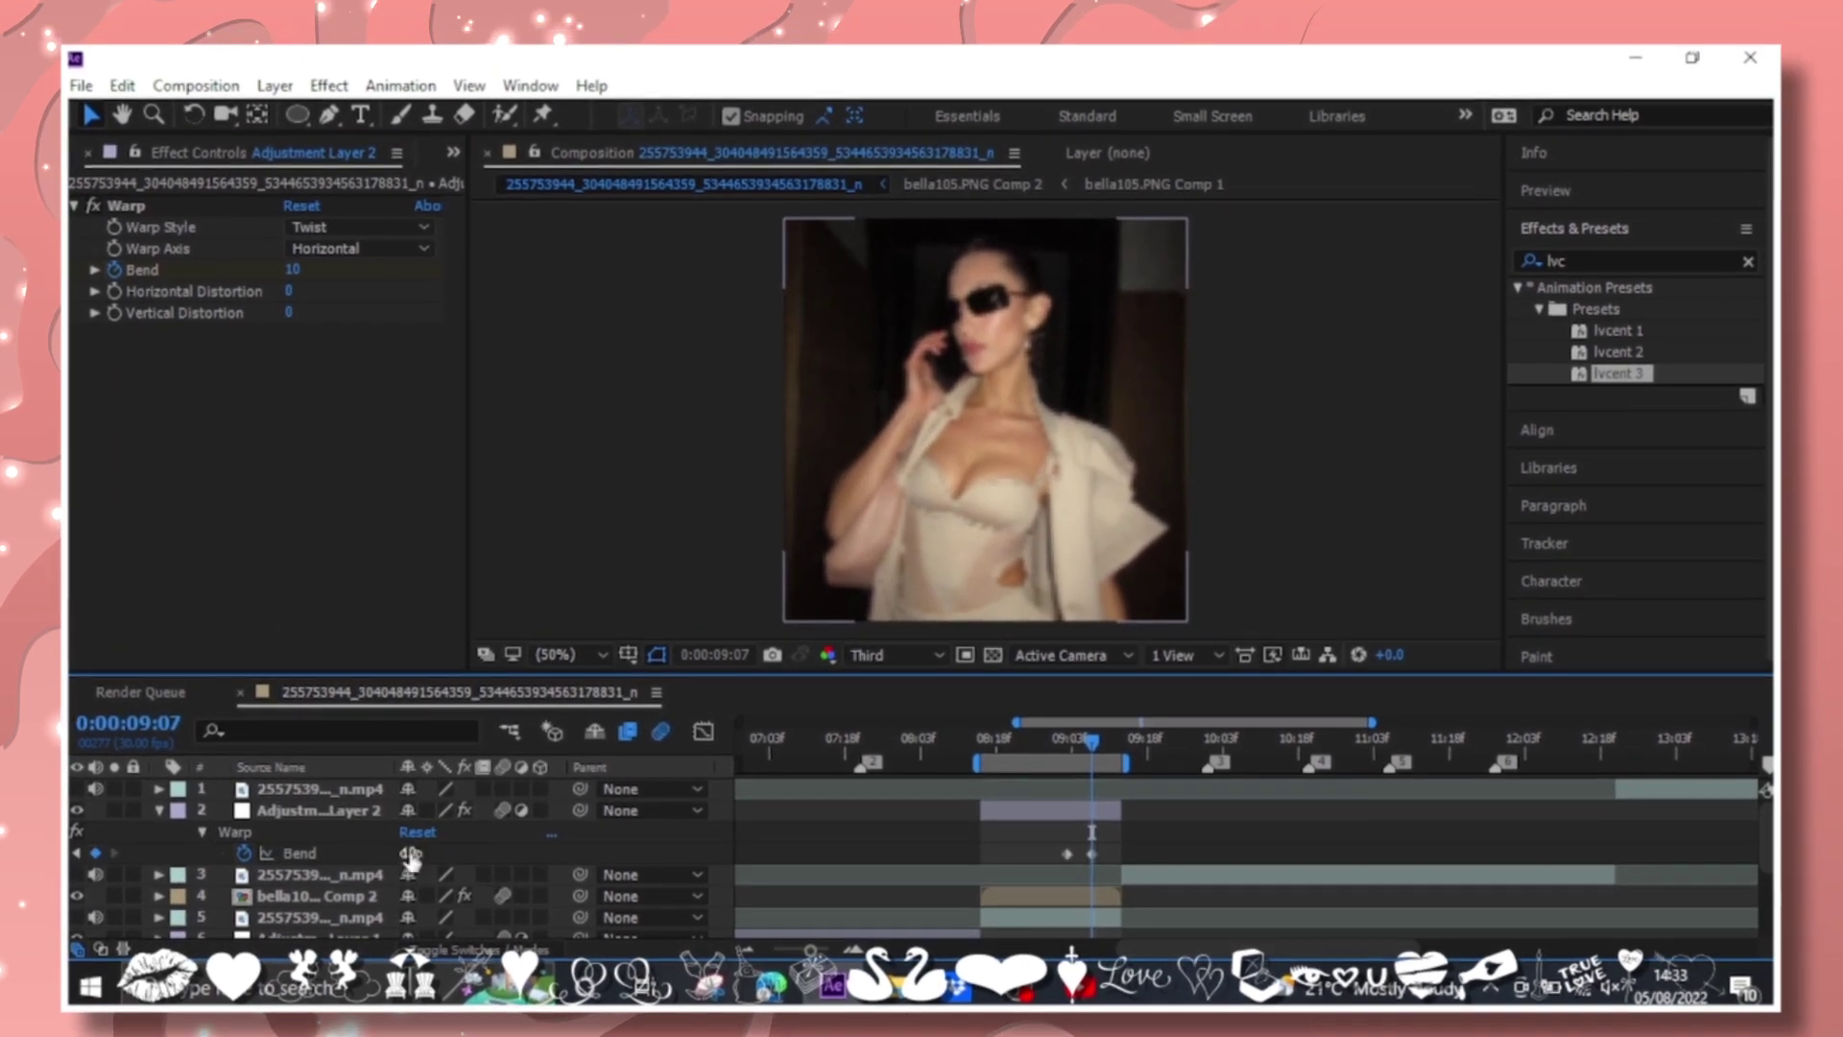
Ease the Bend keyframes from 0 to 100 and sharpen the curve into the final key.
{"action": "left_click_drag", "start_coordinate": [1088, 848], "coordinate": [1118, 849]}
{"action": "right_click", "coordinate": [1121, 850]}
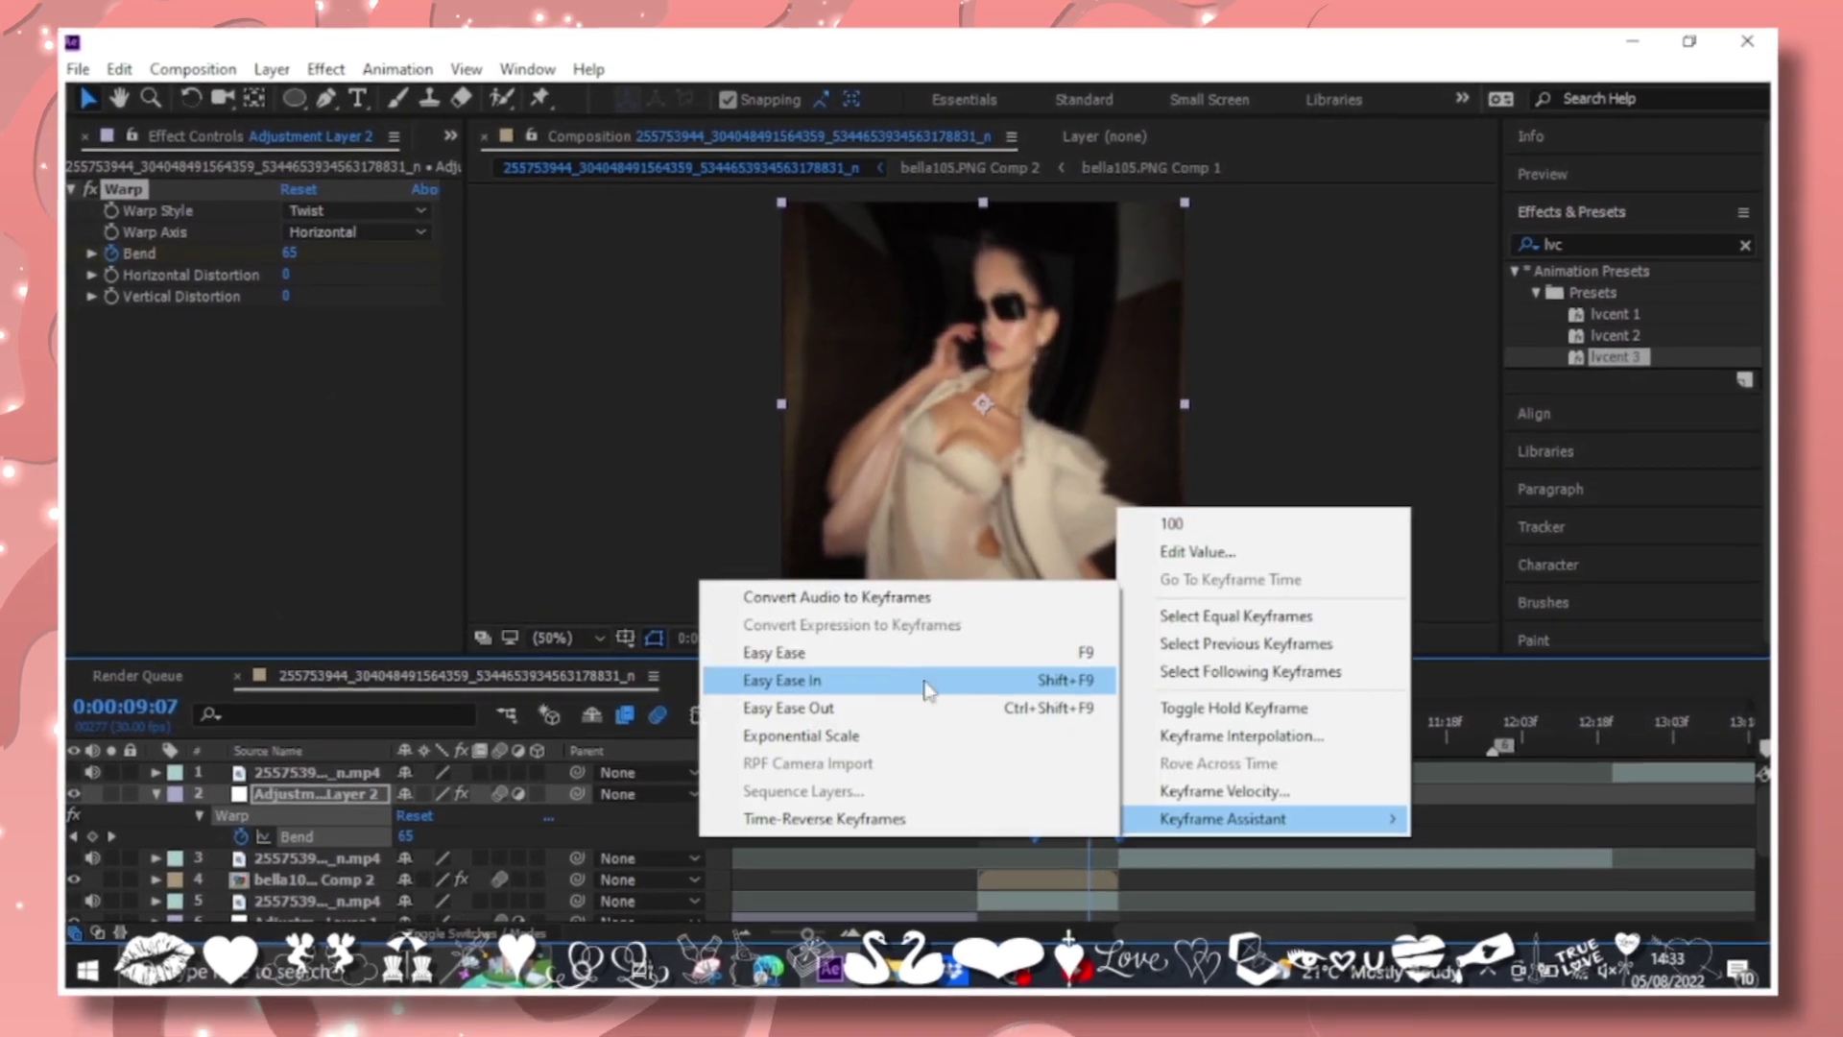
{"action": "left_click", "coordinate": [930, 685]}
{"action": "key", "text": "shift+F3"}
{"action": "left_click_drag", "start_coordinate": [1100, 785], "coordinate": [1120, 845]}
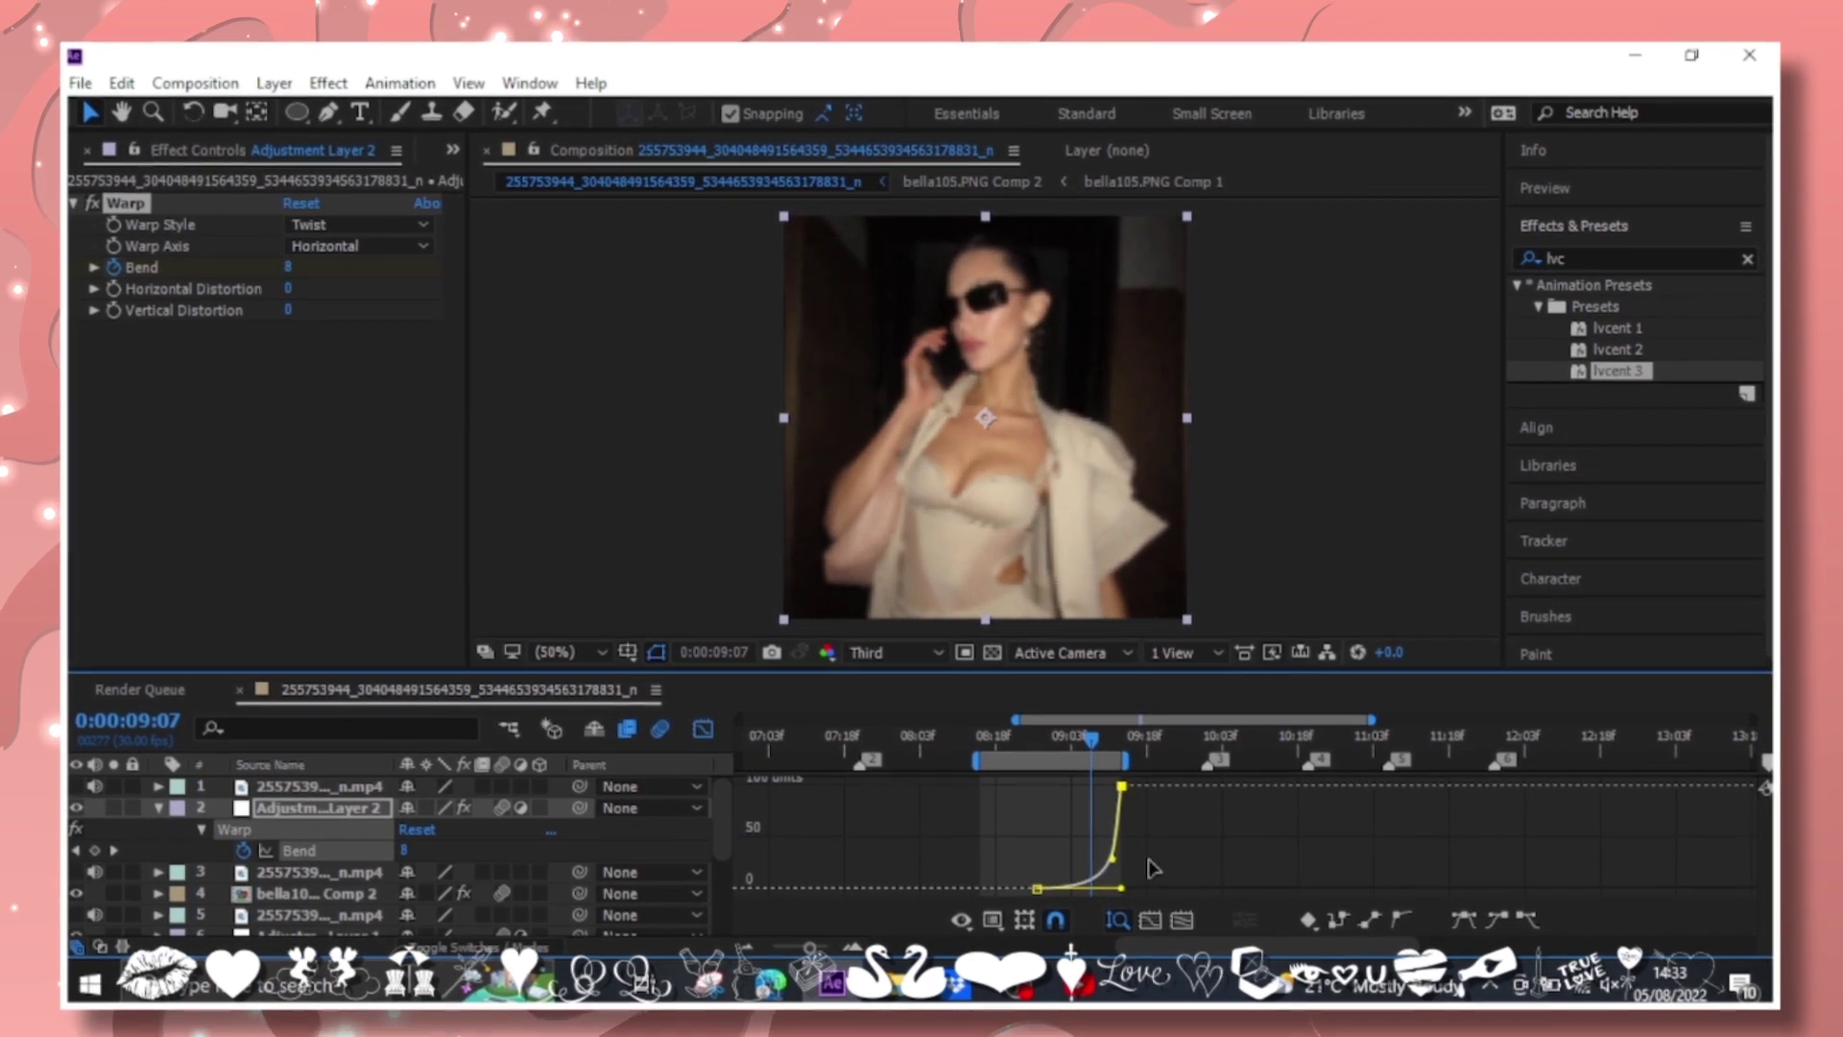
{"action": "left_click_drag", "start_coordinate": [1089, 726], "coordinate": [981, 729]}
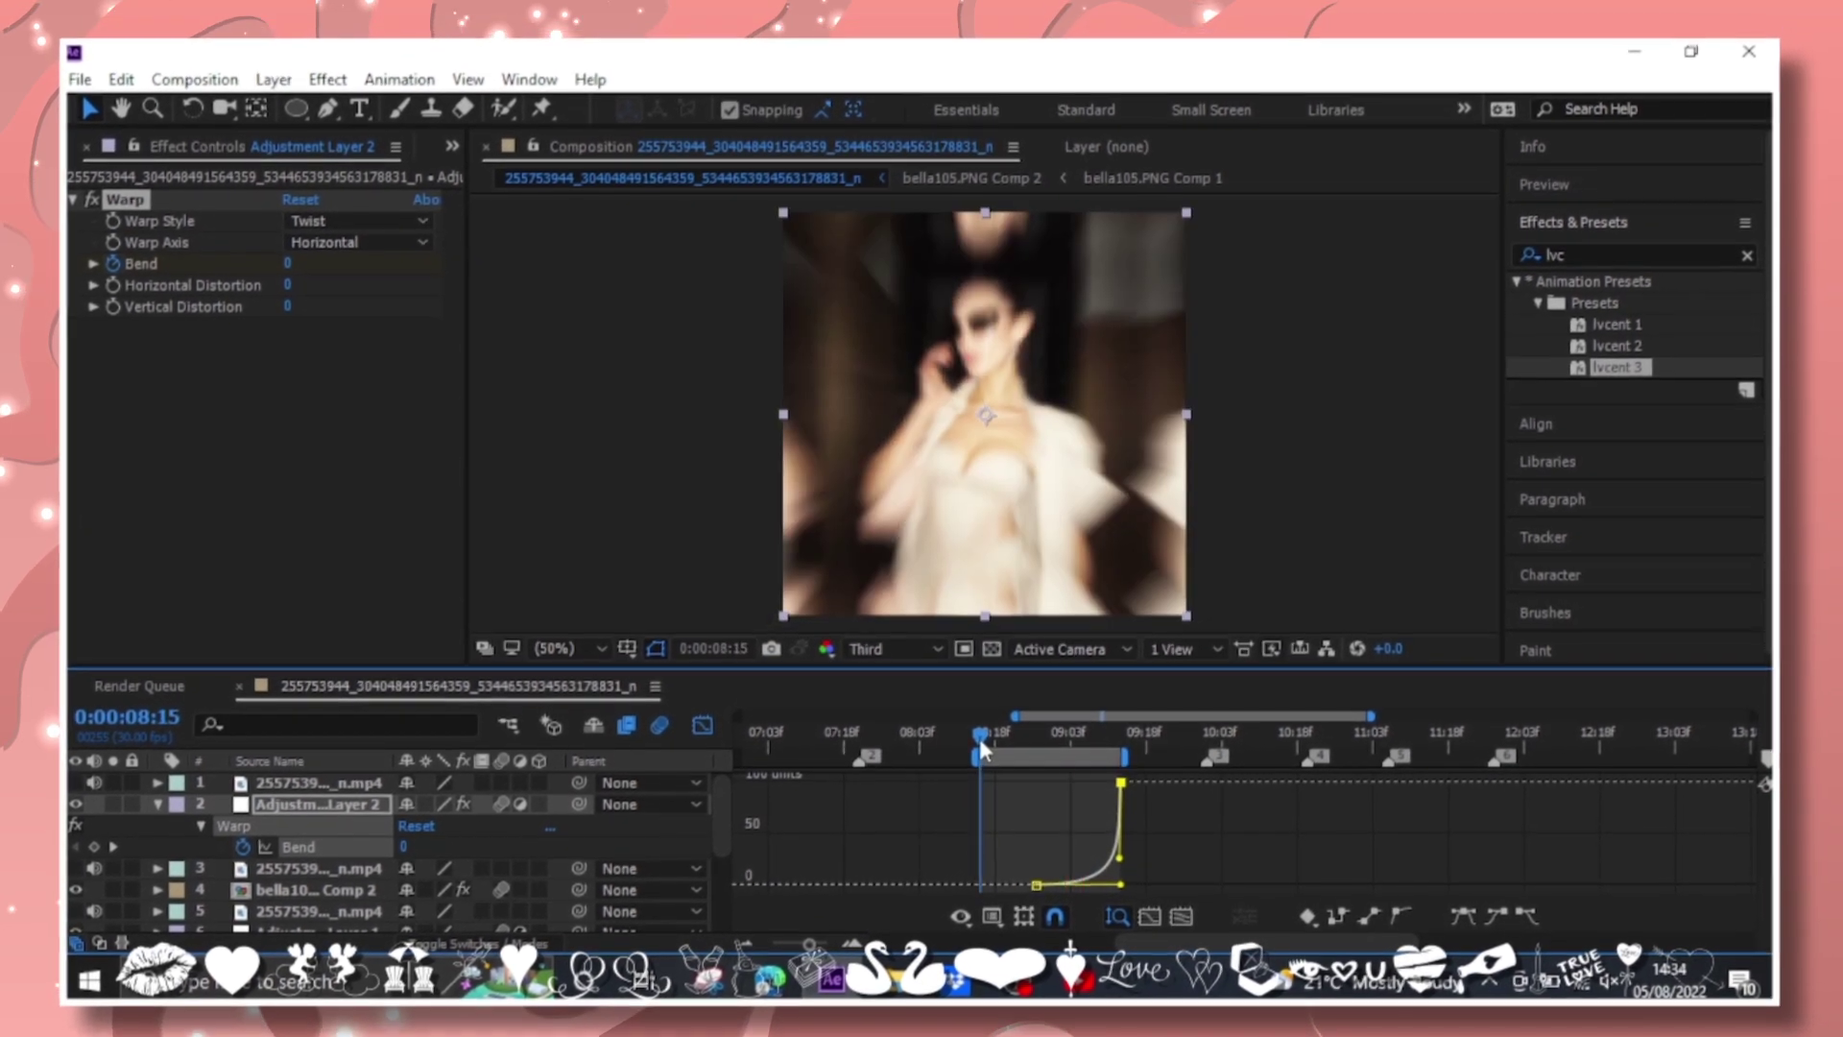
{"action": "left_click", "coordinate": [703, 713]}
{"action": "left_click", "coordinate": [1025, 838]}
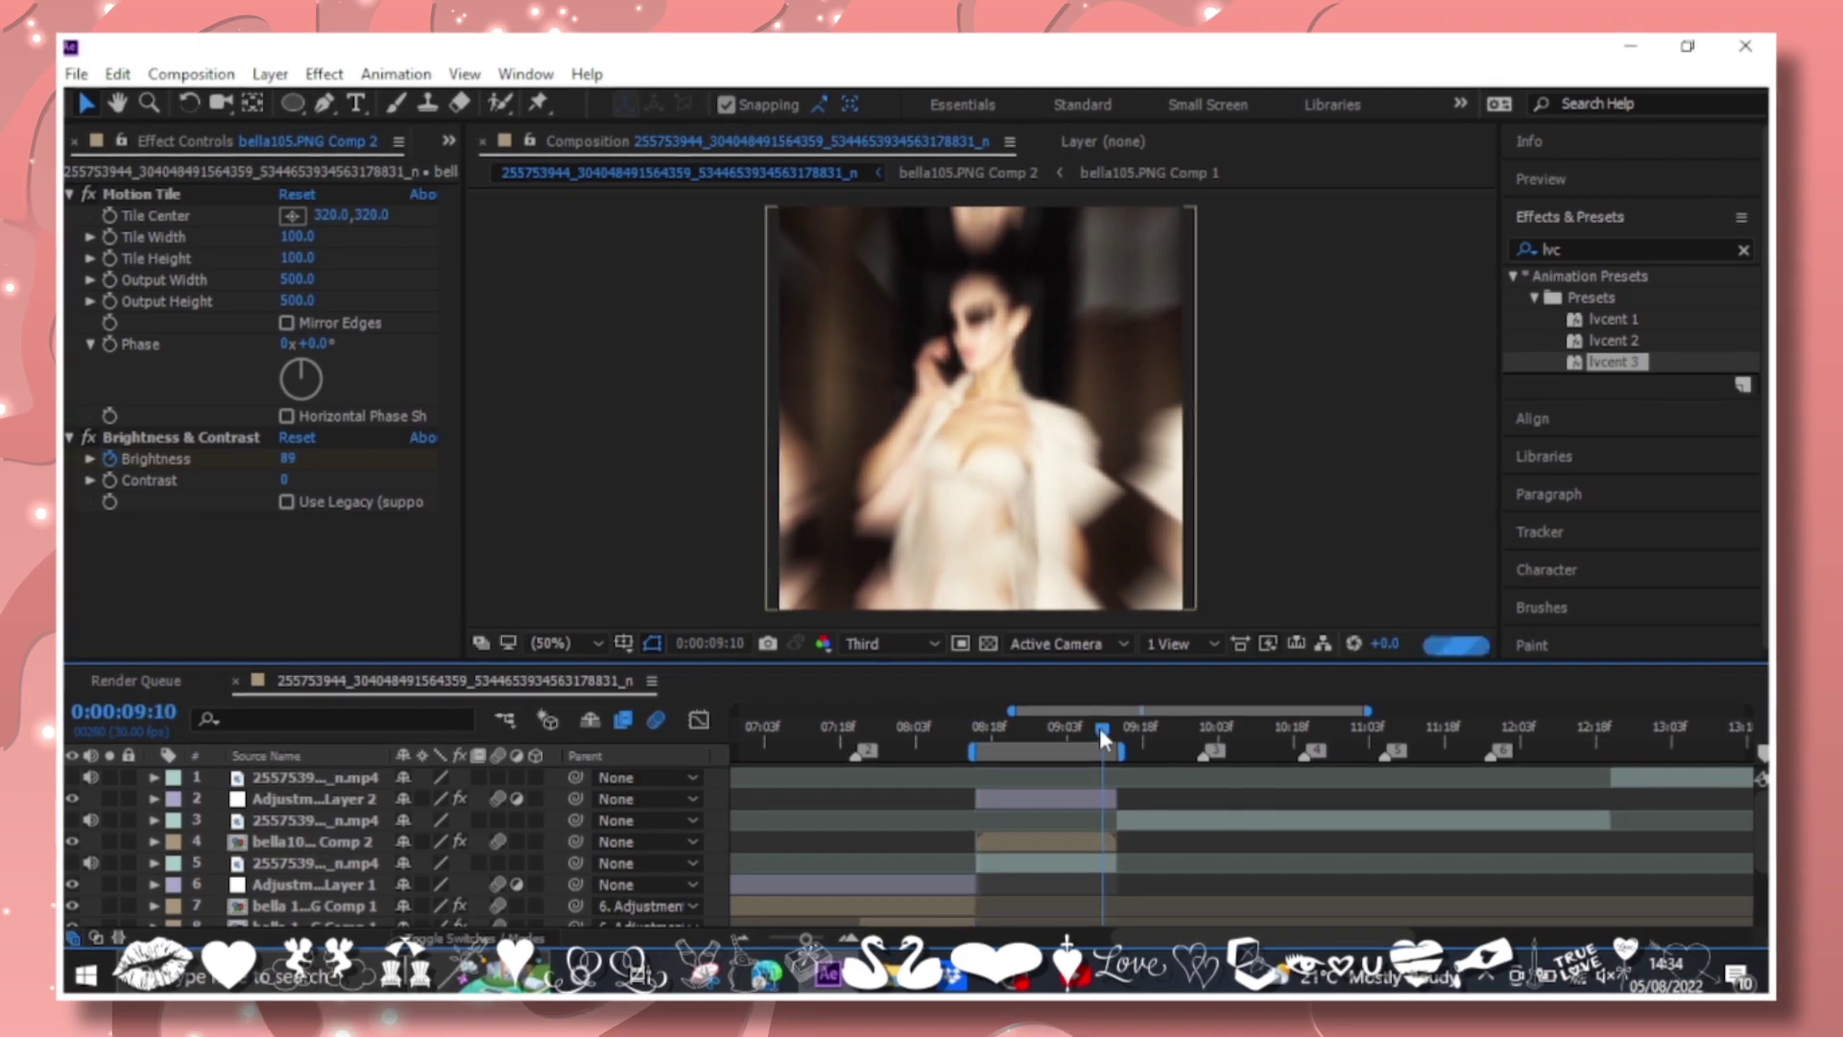
{"action": "left_click_drag", "start_coordinate": [981, 722], "coordinate": [1305, 737]}
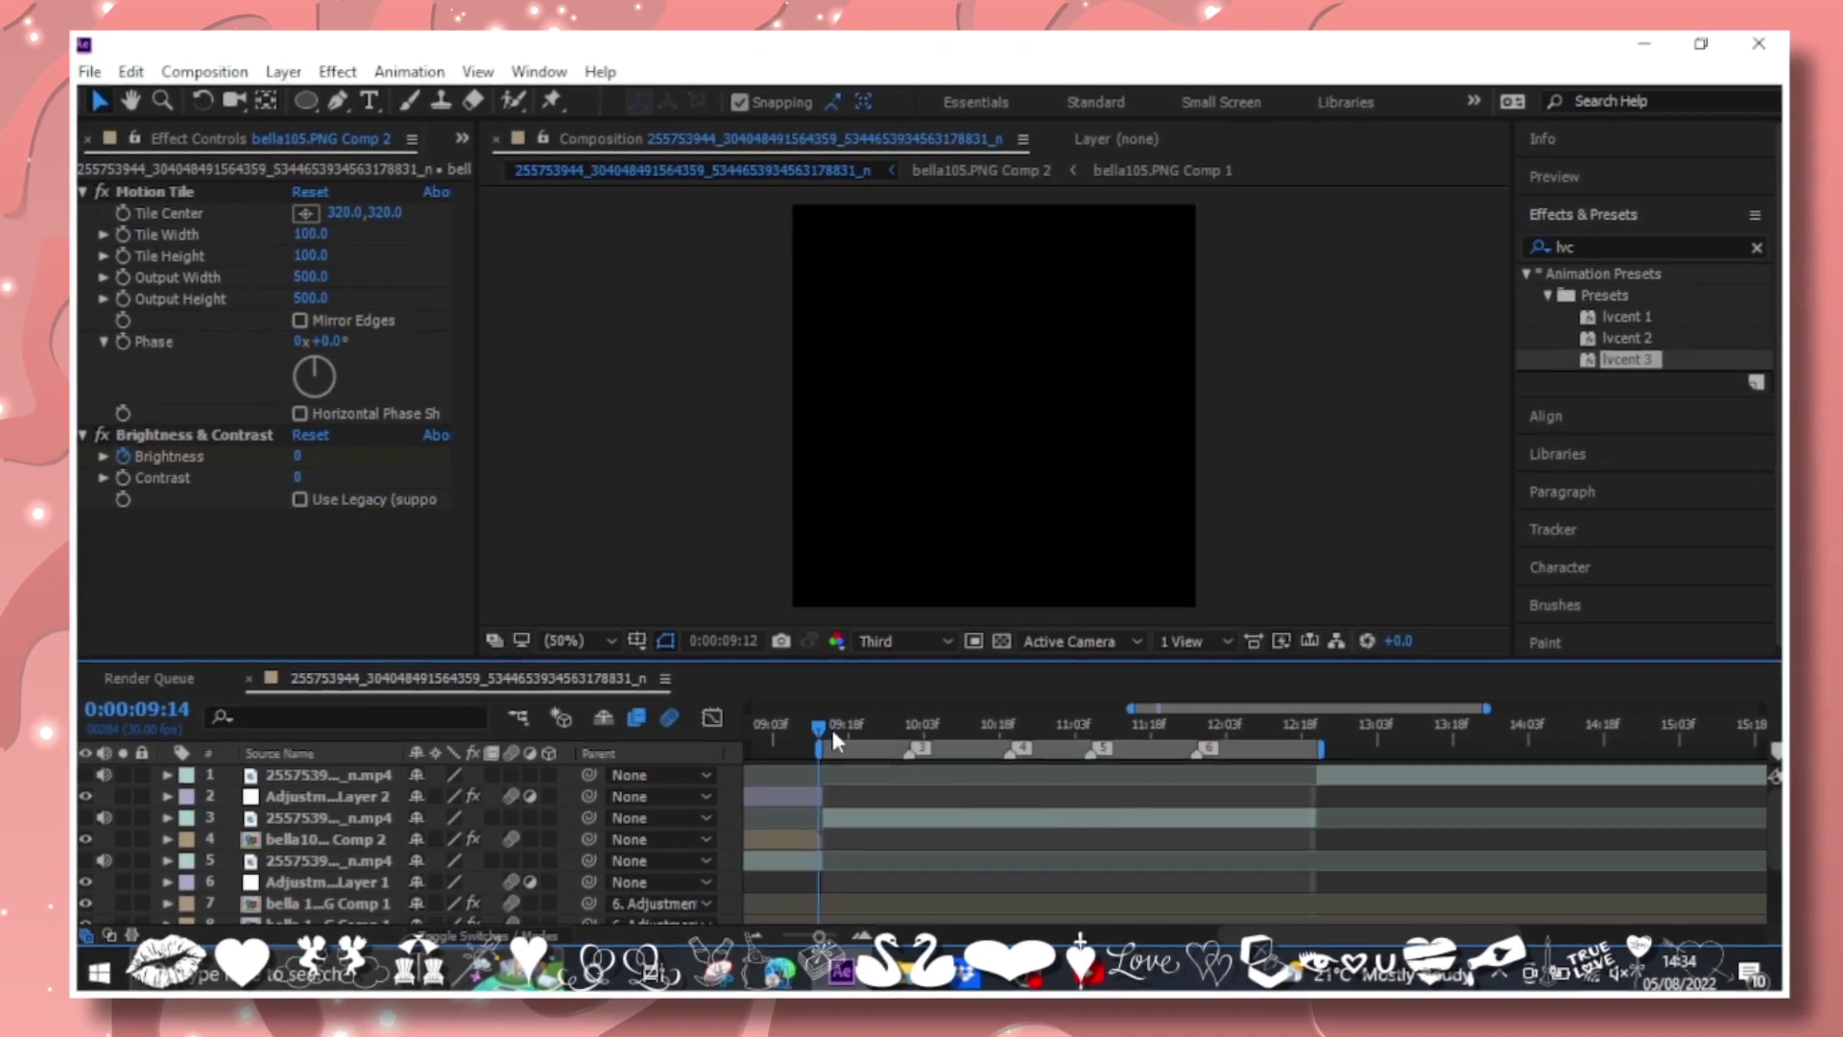
Drag bella90 from the Bellaaa folder into the timeline and set preview resolution to Third.
{"action": "mouse_move", "coordinate": [885, 974]}
{"action": "left_click", "coordinate": [795, 883]}
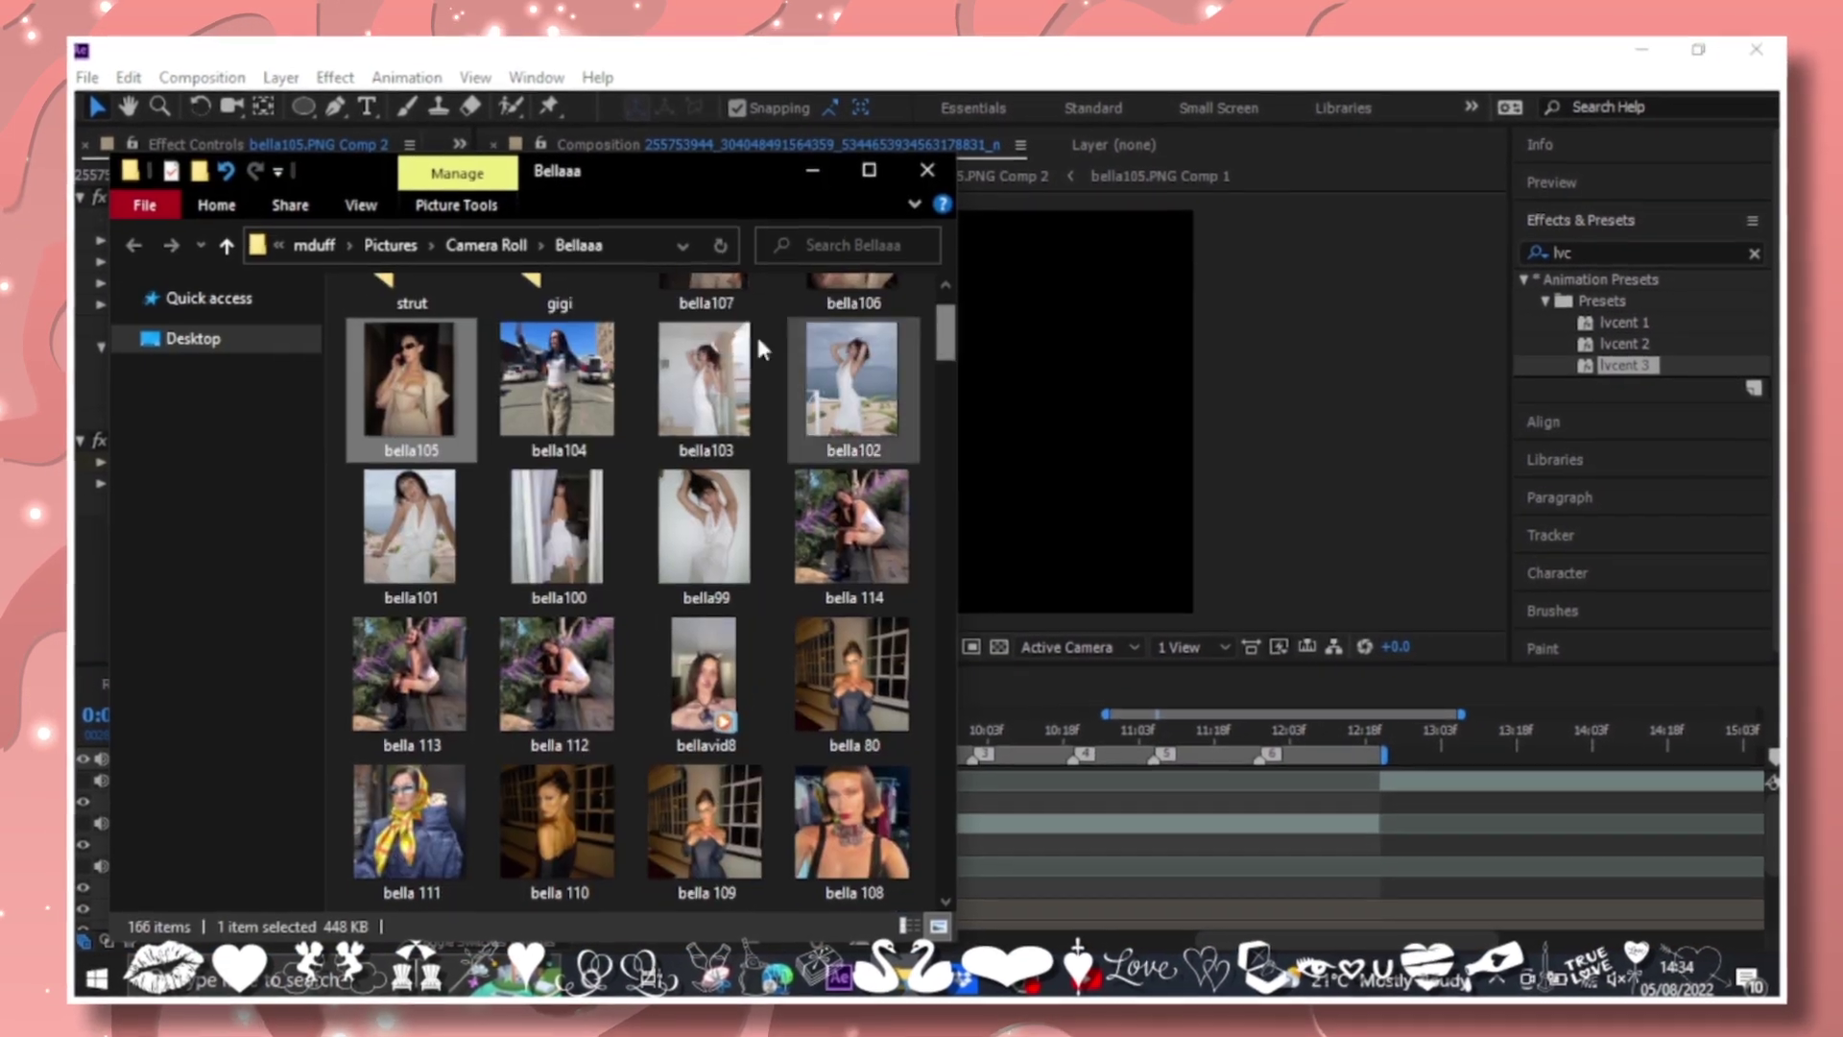
{"action": "scroll", "coordinate": [547, 532], "scroll_direction": "down", "scroll_amount": 5}
{"action": "scroll", "coordinate": [547, 532], "scroll_direction": "down", "scroll_amount": 5}
{"action": "left_click_drag", "start_coordinate": [561, 682], "coordinate": [1068, 825]}
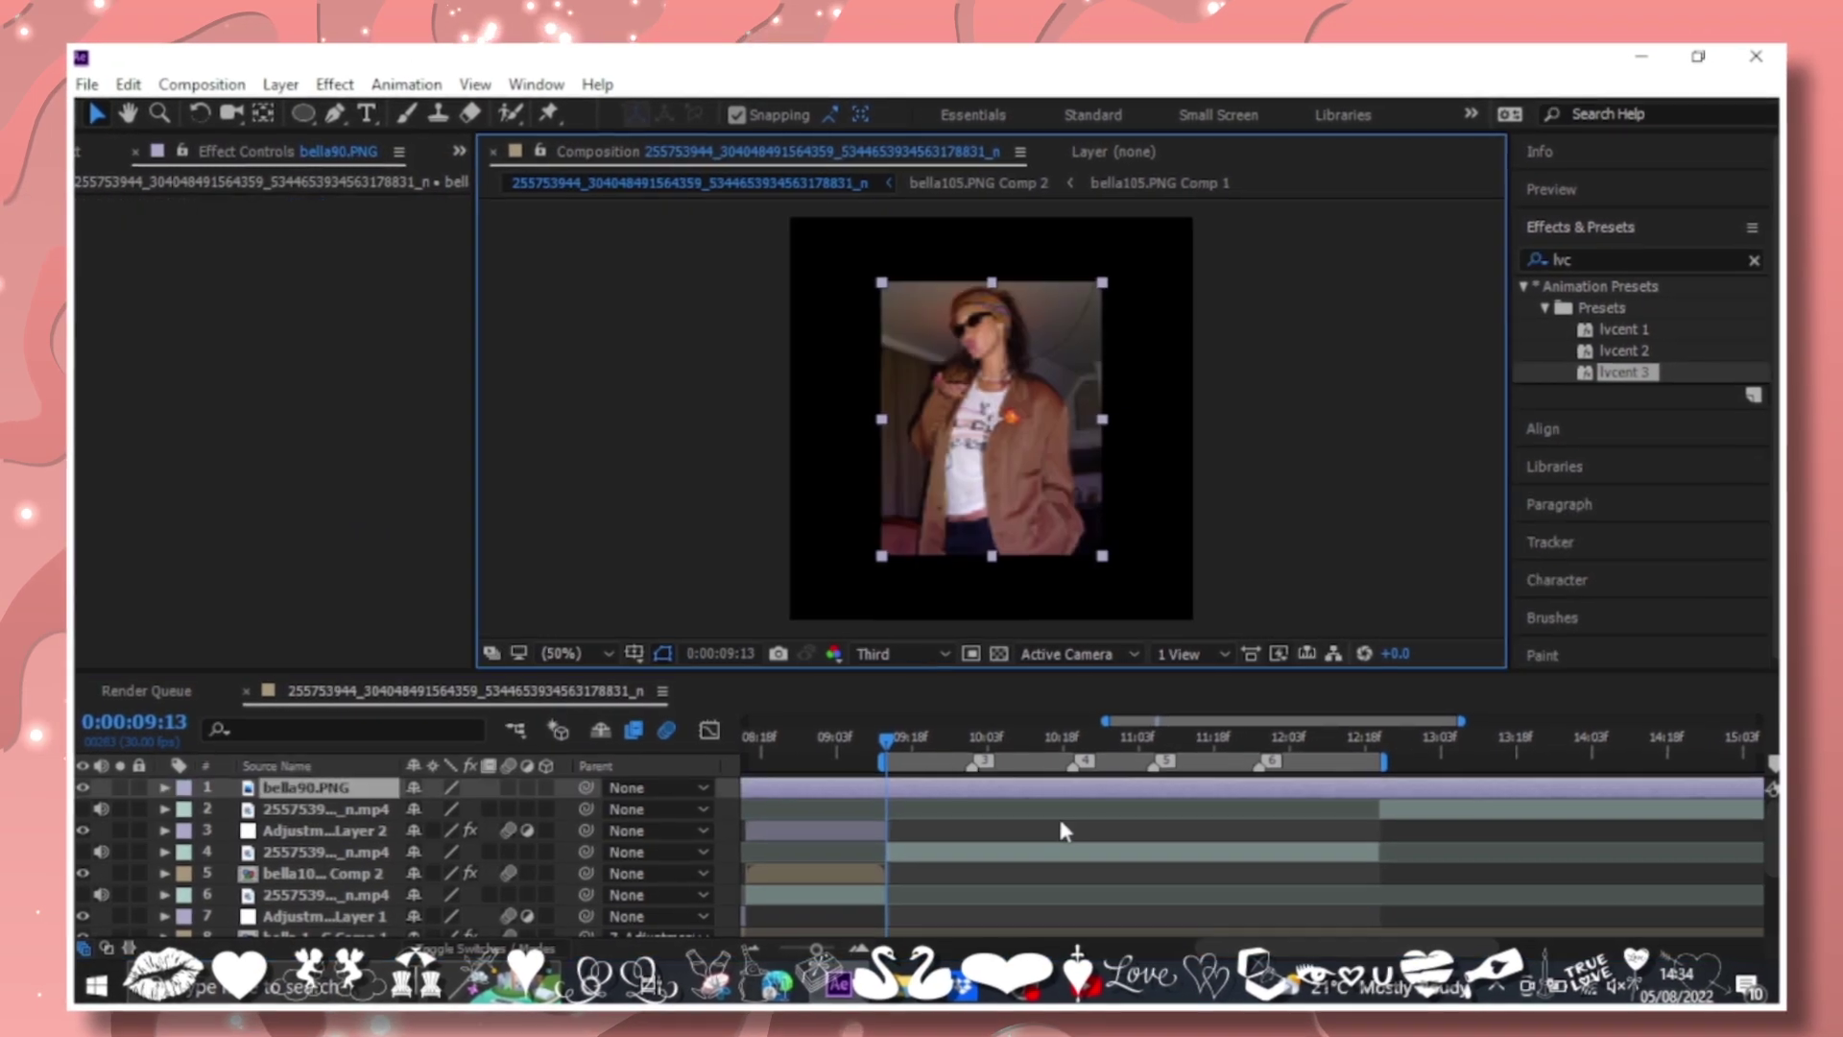
{"action": "left_click", "coordinate": [892, 647]}
{"action": "left_click", "coordinate": [904, 773]}
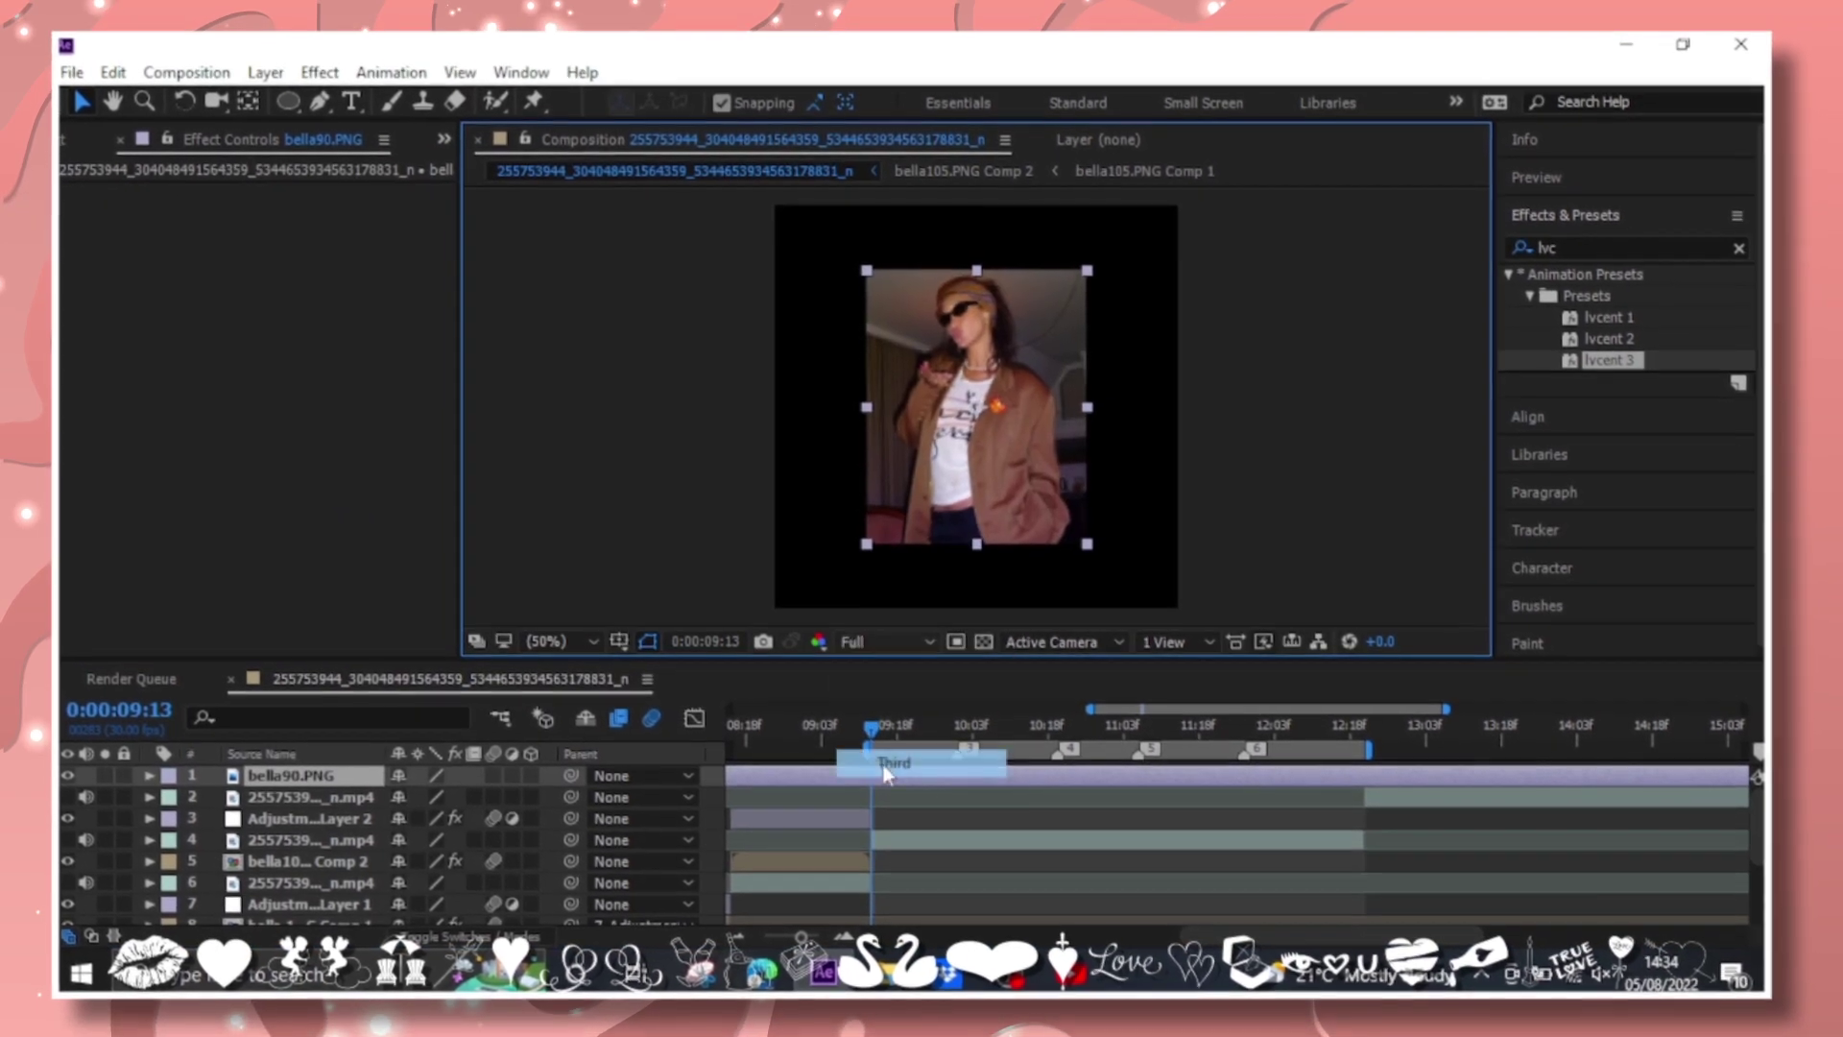
Scale bella90 to fill the comp, move it down the layer stack, and pre-compose it.
{"action": "key", "text": "ctrl+["}
{"action": "key", "text": "ctrl+["}
{"action": "key", "text": "ctrl+alt+f"}
{"action": "key", "text": "p"}
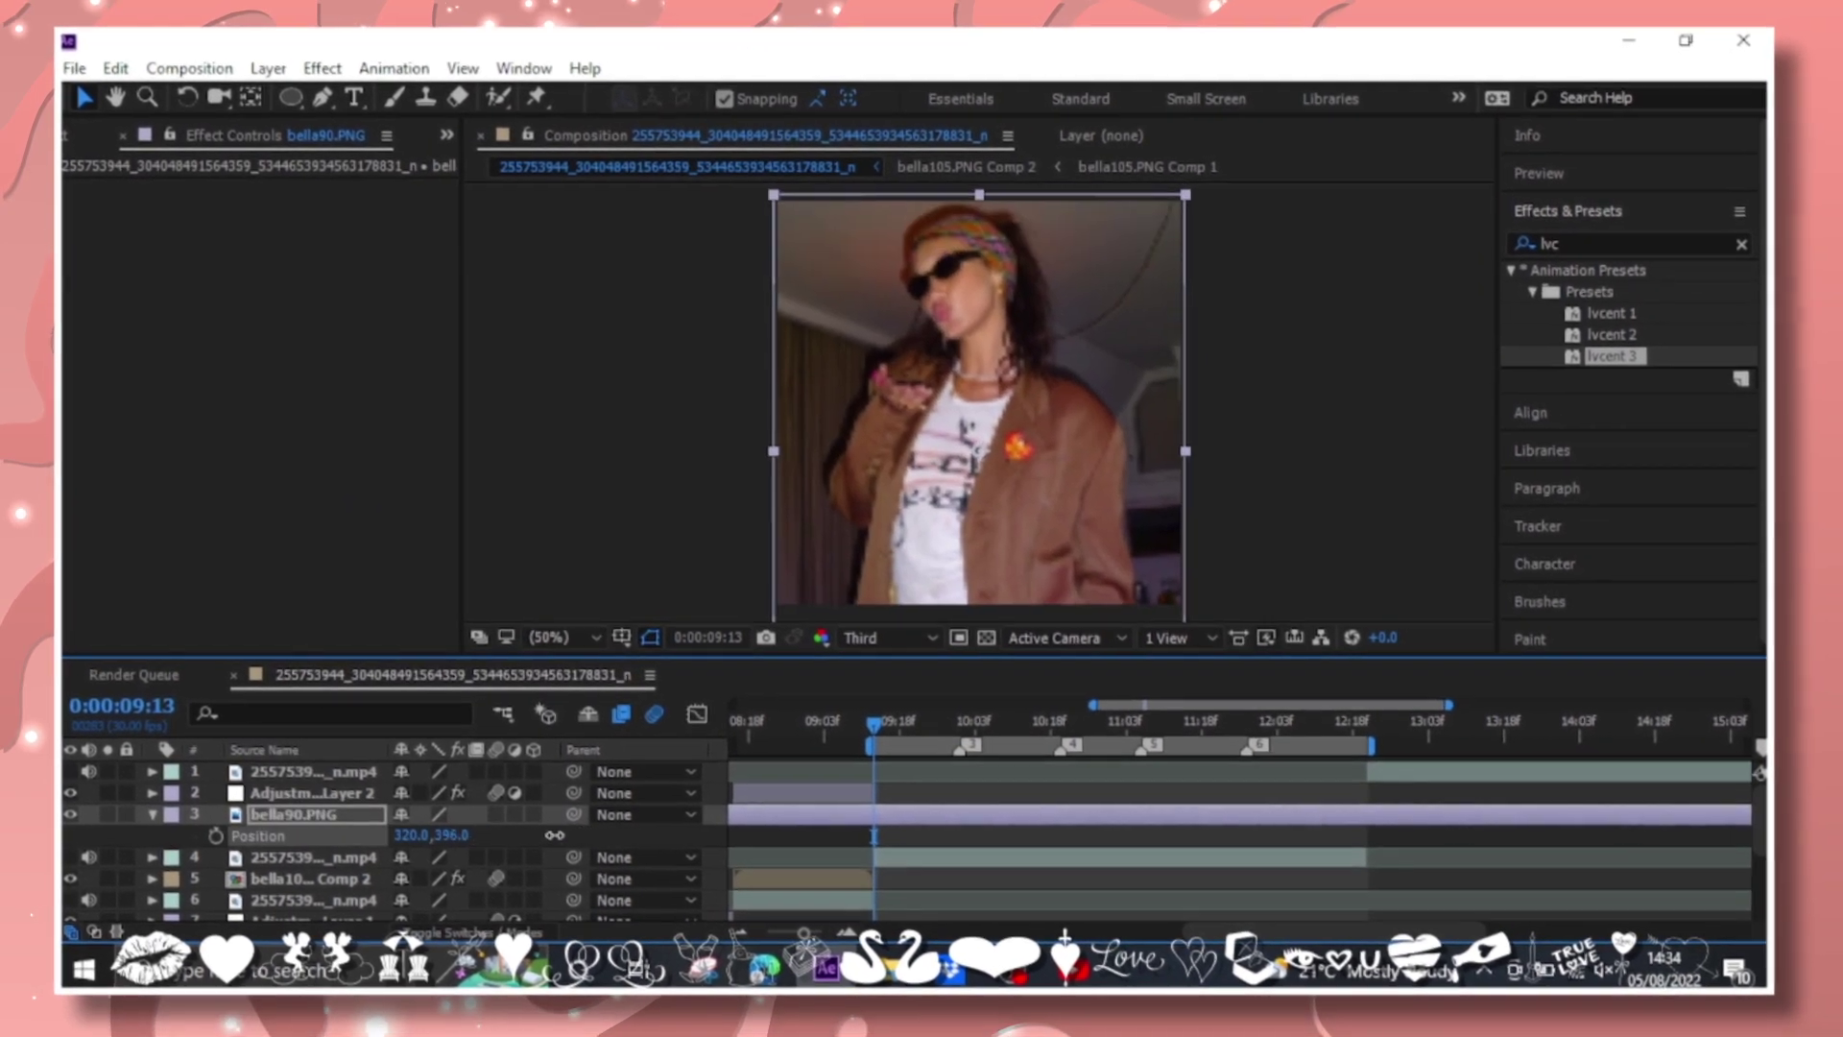
{"action": "right_click", "coordinate": [288, 814]}
{"action": "key", "text": "Escape"}
{"action": "right_click", "coordinate": [878, 814]}
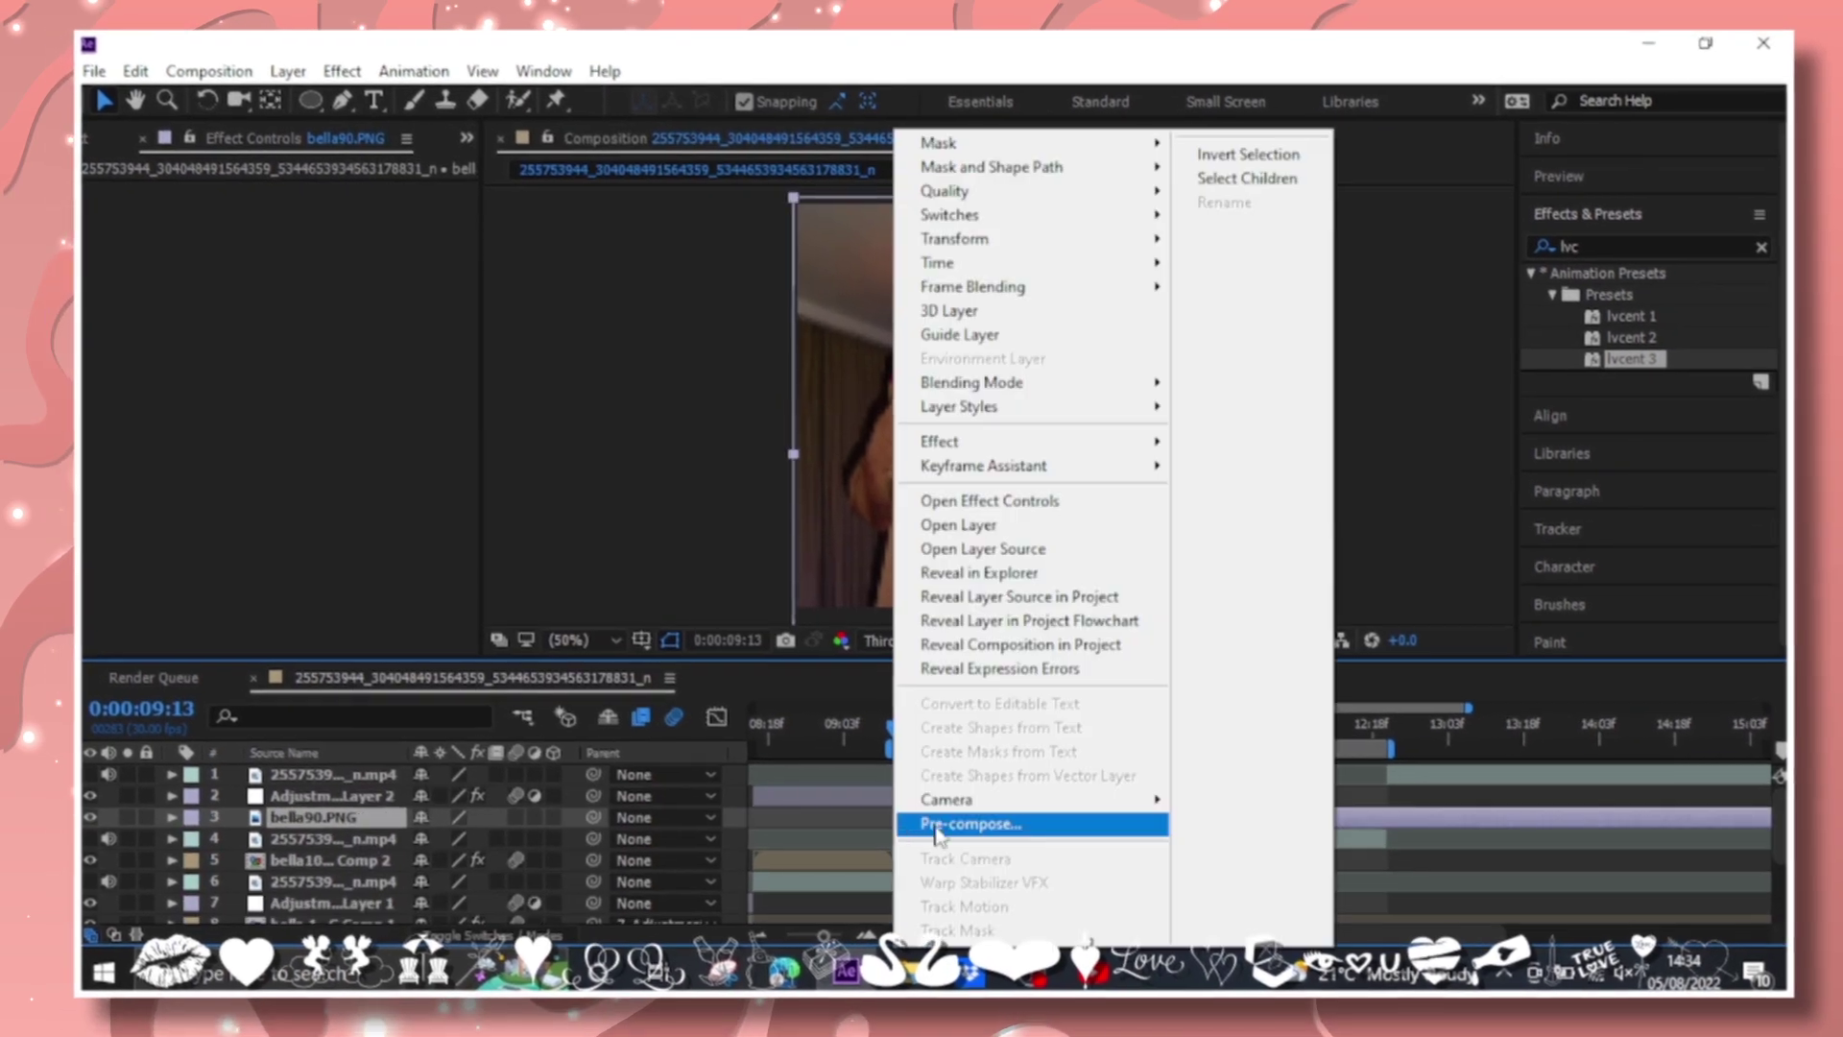
{"action": "left_click", "coordinate": [936, 824]}
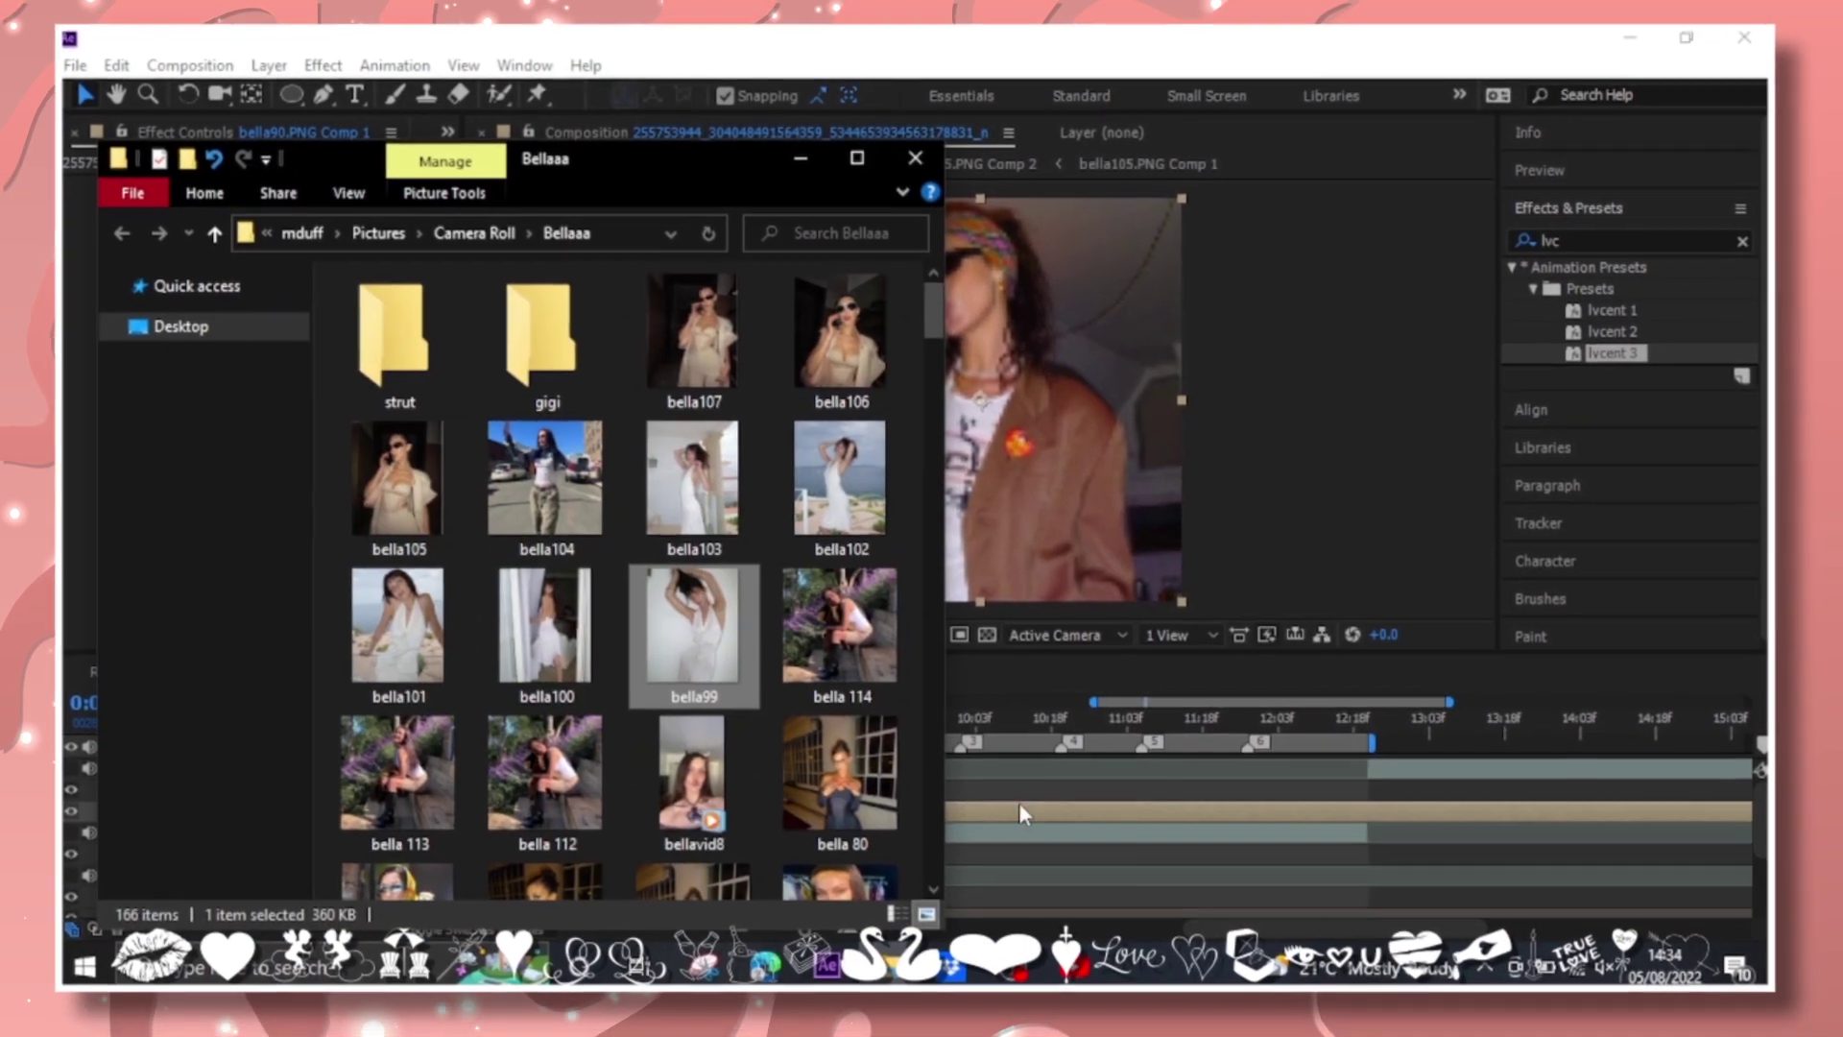
Add bella99 at the current time and pre-compose it into bella99.PNG Comp 1.
{"action": "left_click_drag", "start_coordinate": [1017, 813], "coordinate": [885, 772]}
{"action": "key", "text": "s"}
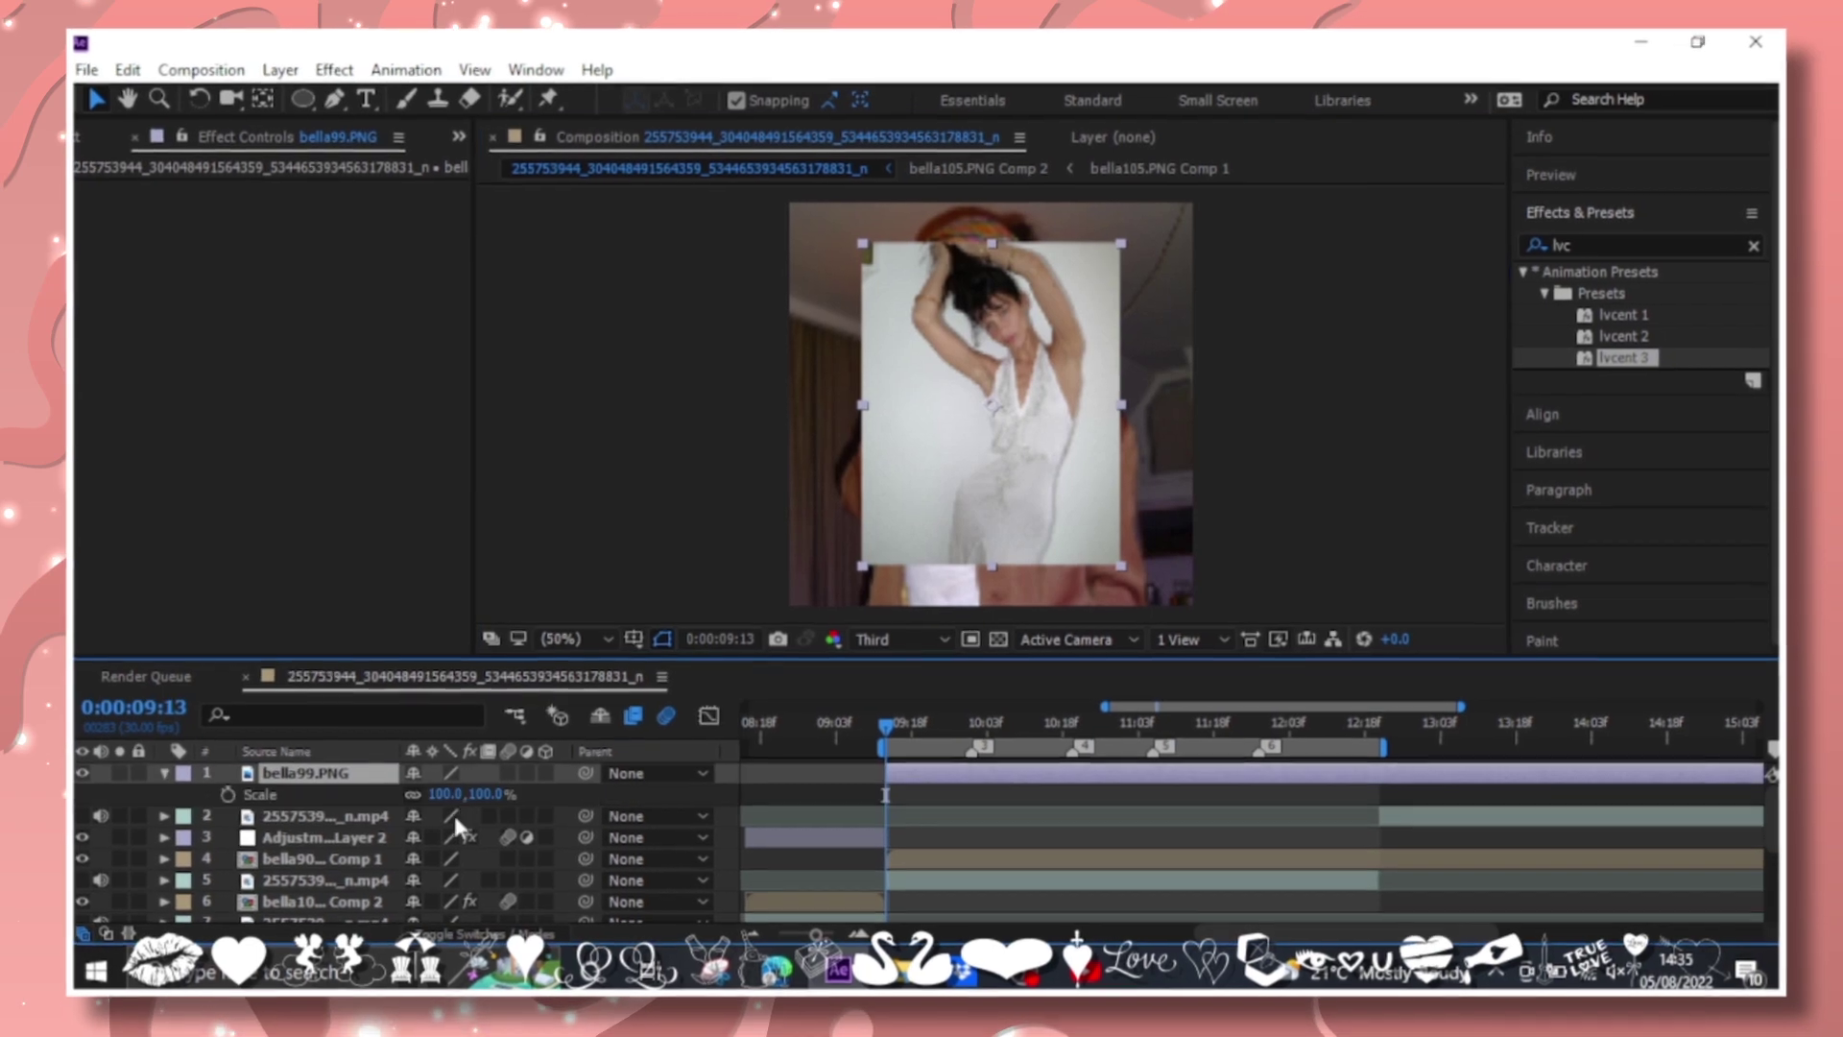
{"action": "key", "text": "s"}
{"action": "right_click", "coordinate": [346, 773]}
{"action": "left_click", "coordinate": [403, 566]}
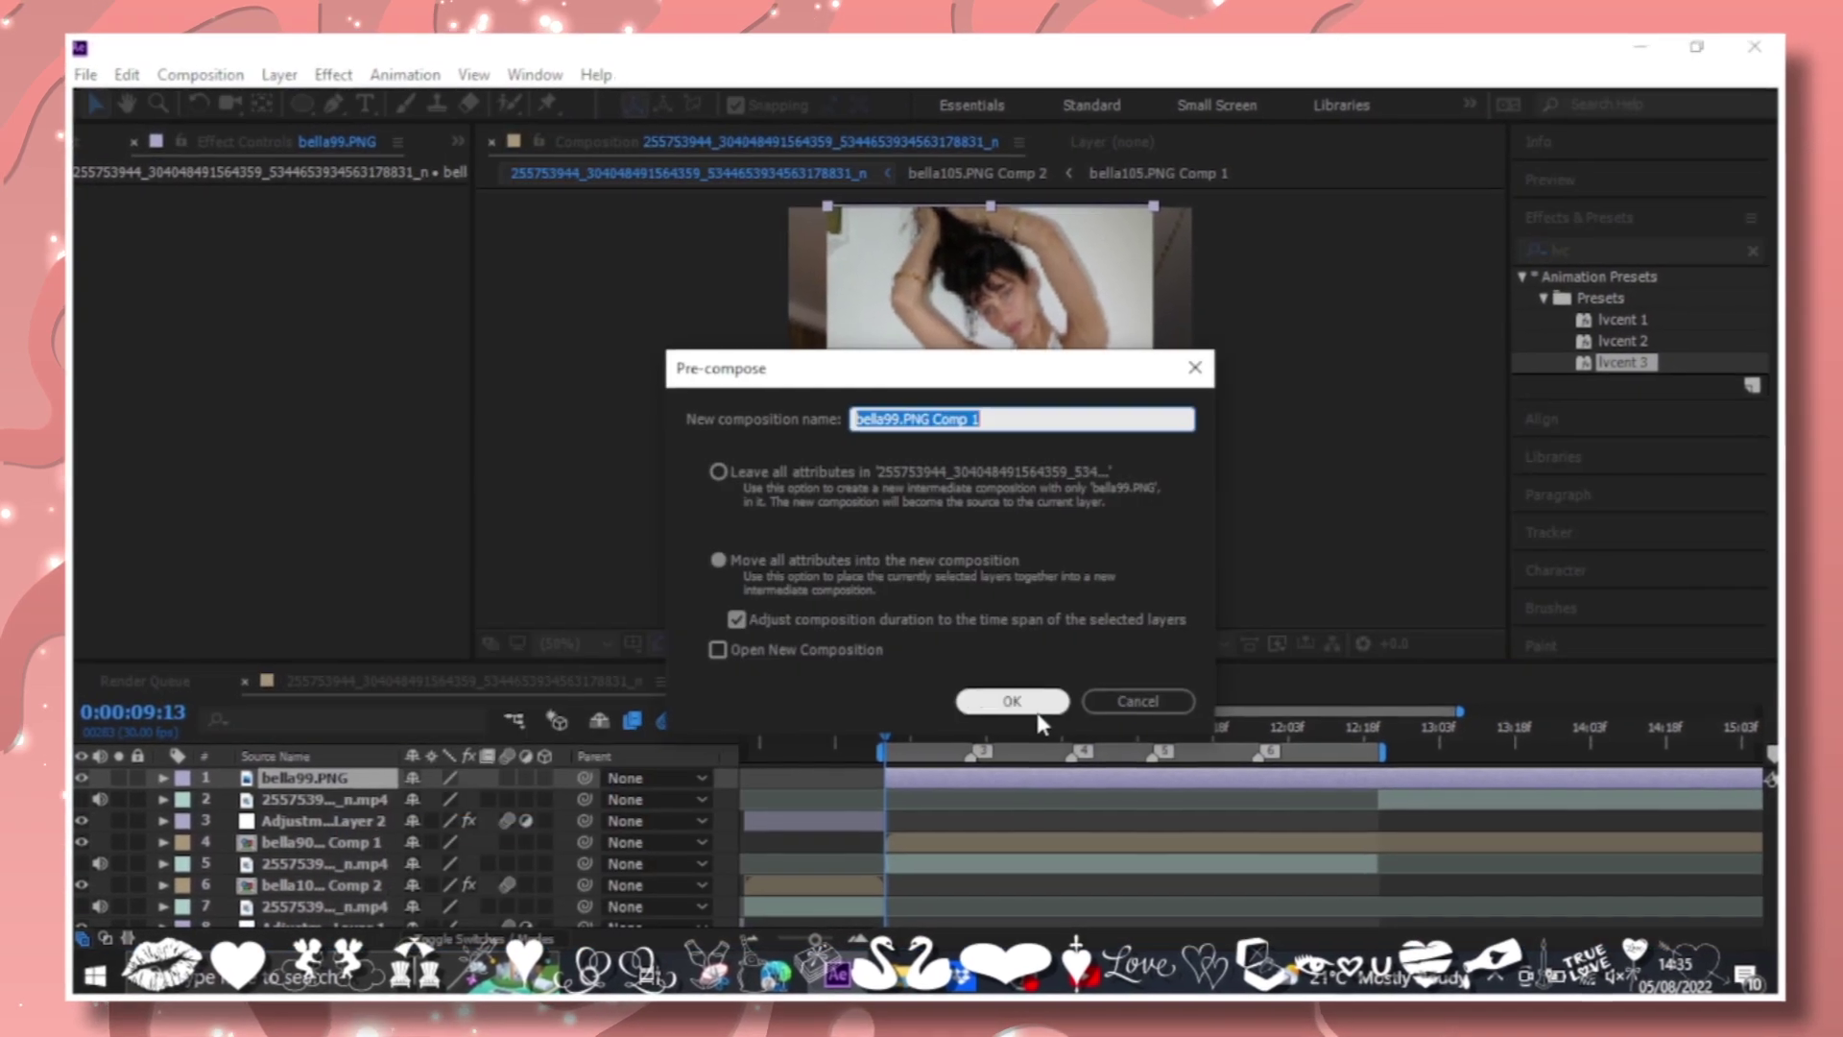
{"action": "left_click", "coordinate": [1037, 714]}
Import bella94, move it down to layer 3, and pre-compose it.
{"action": "key", "text": "alt+Tab"}
{"action": "scroll", "coordinate": [832, 499], "scroll_direction": "down", "scroll_amount": 3}
{"action": "scroll", "coordinate": [832, 499], "scroll_direction": "down", "scroll_amount": 3}
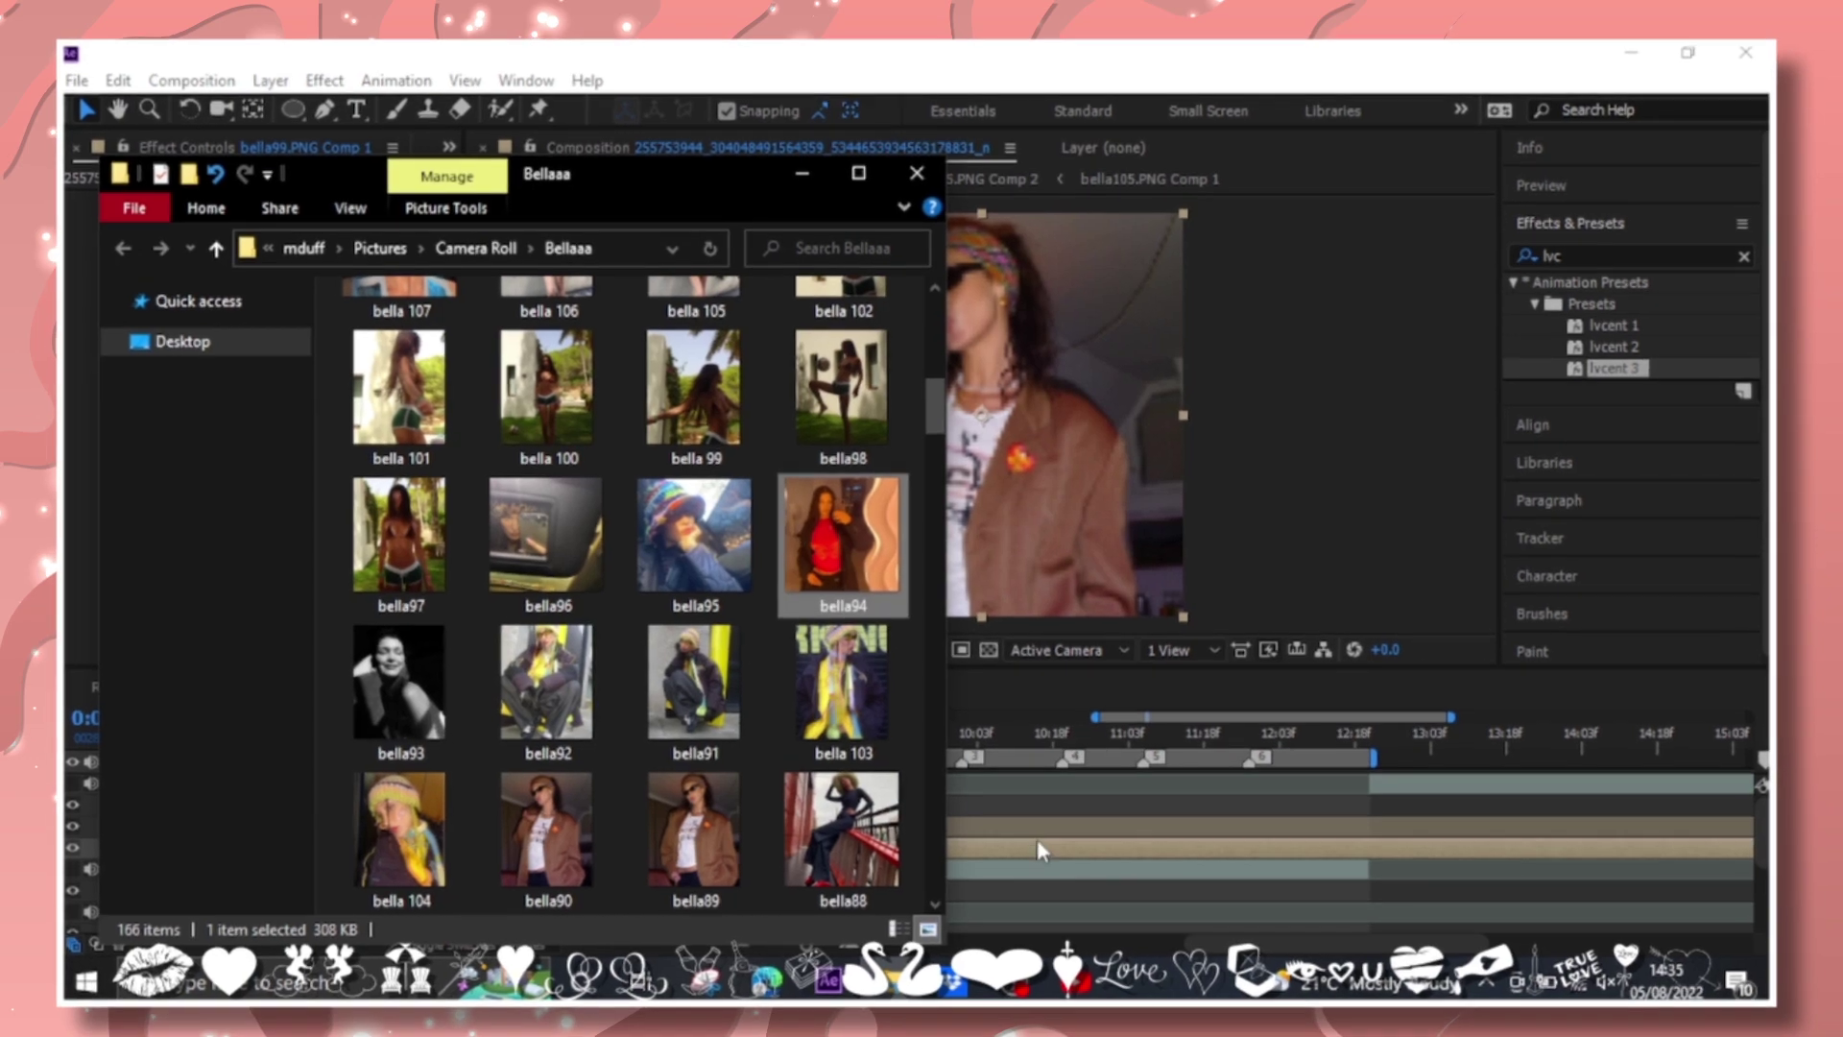
{"action": "left_click_drag", "start_coordinate": [847, 542], "coordinate": [1030, 777]}
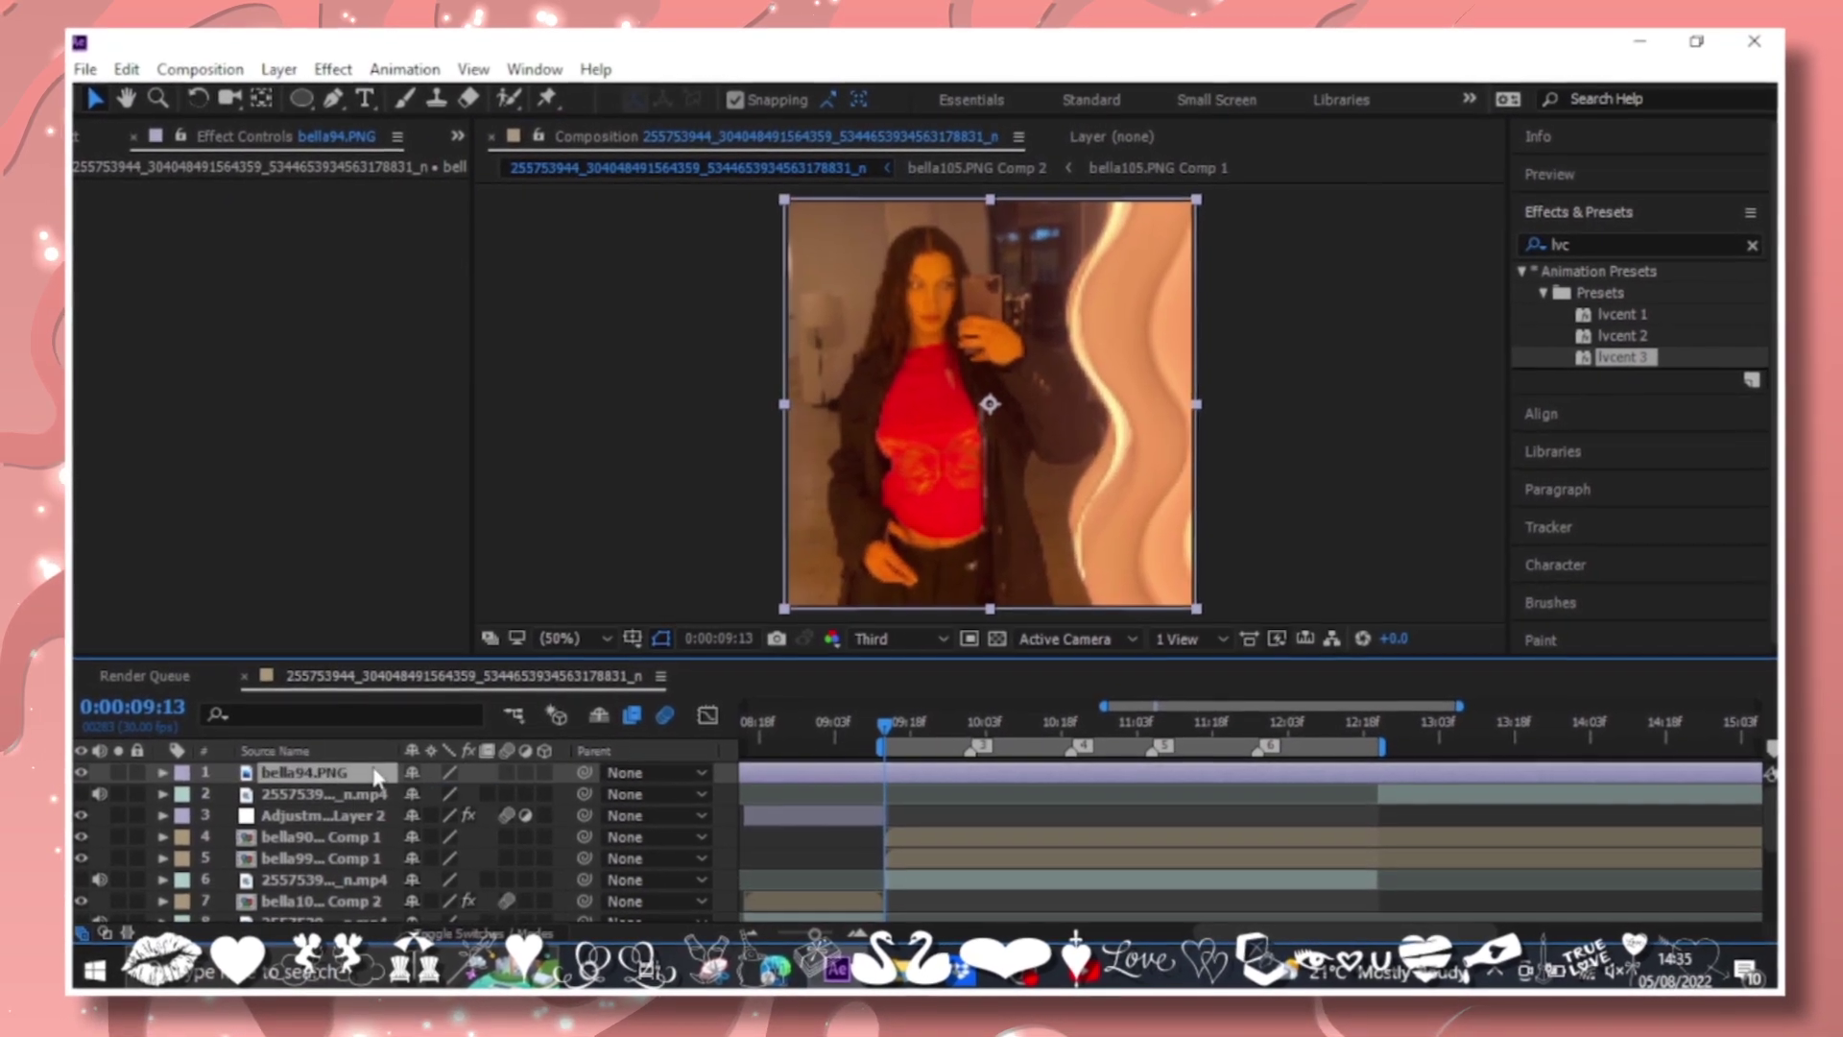
{"action": "left_click_drag", "start_coordinate": [375, 778], "coordinate": [364, 824]}
{"action": "right_click", "coordinate": [330, 815]}
{"action": "left_click", "coordinate": [519, 809]}
Confirm the bella94 pre-comp, then add two adjustment layers starting at the current time.
{"action": "key", "text": "Return"}
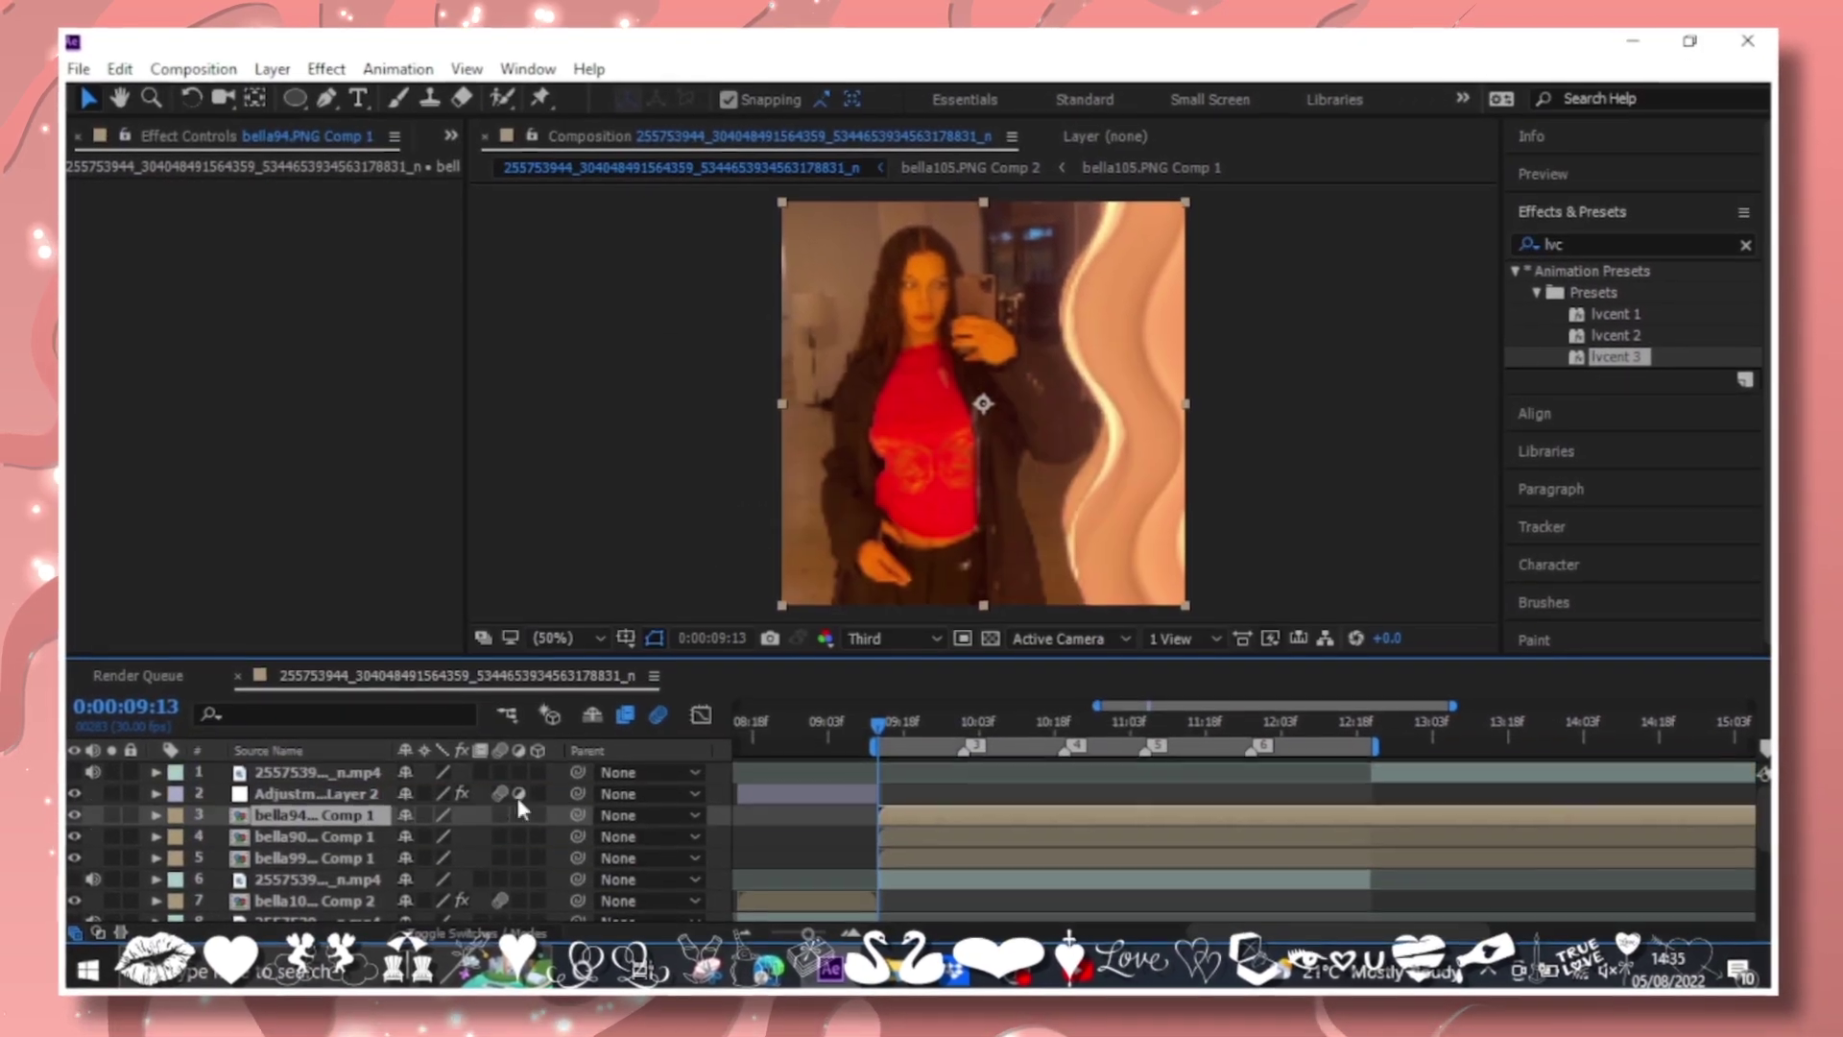
{"action": "key", "text": "ctrl+alt+y"}
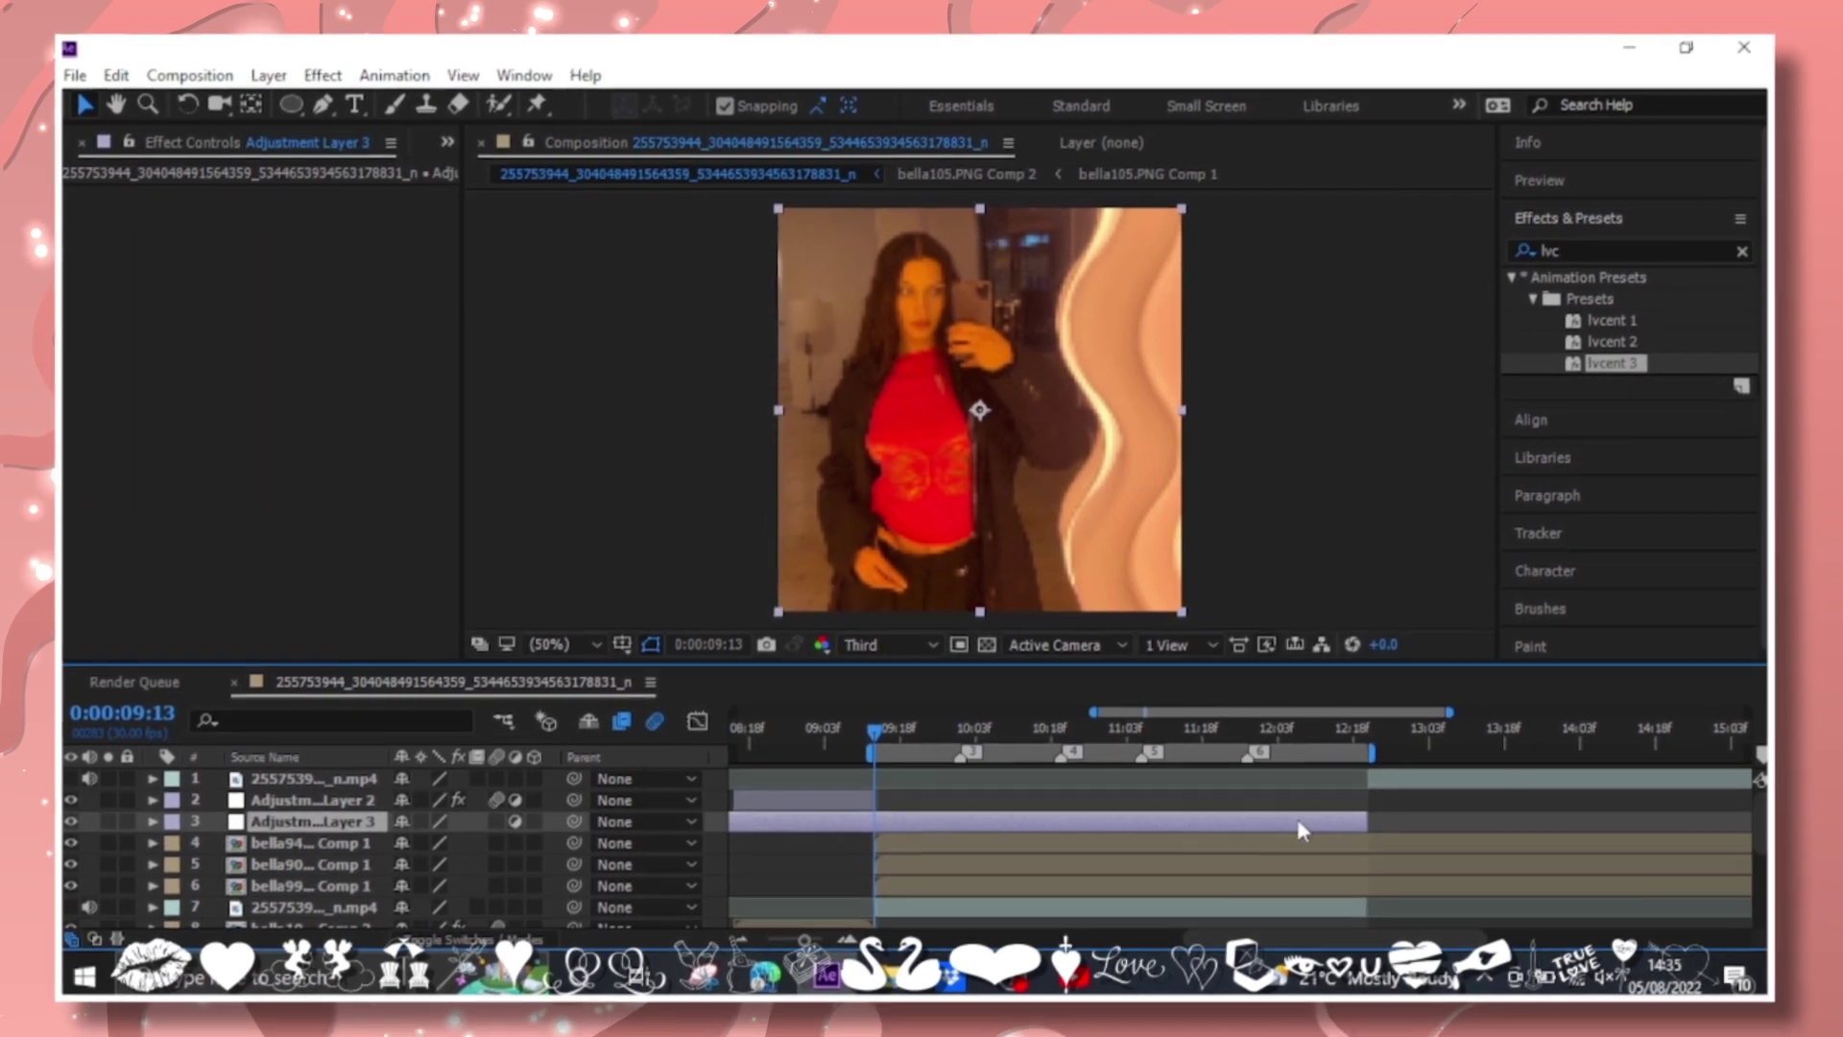
{"action": "key", "text": "alt+bracketleft"}
{"action": "key", "text": "ctrl+d"}
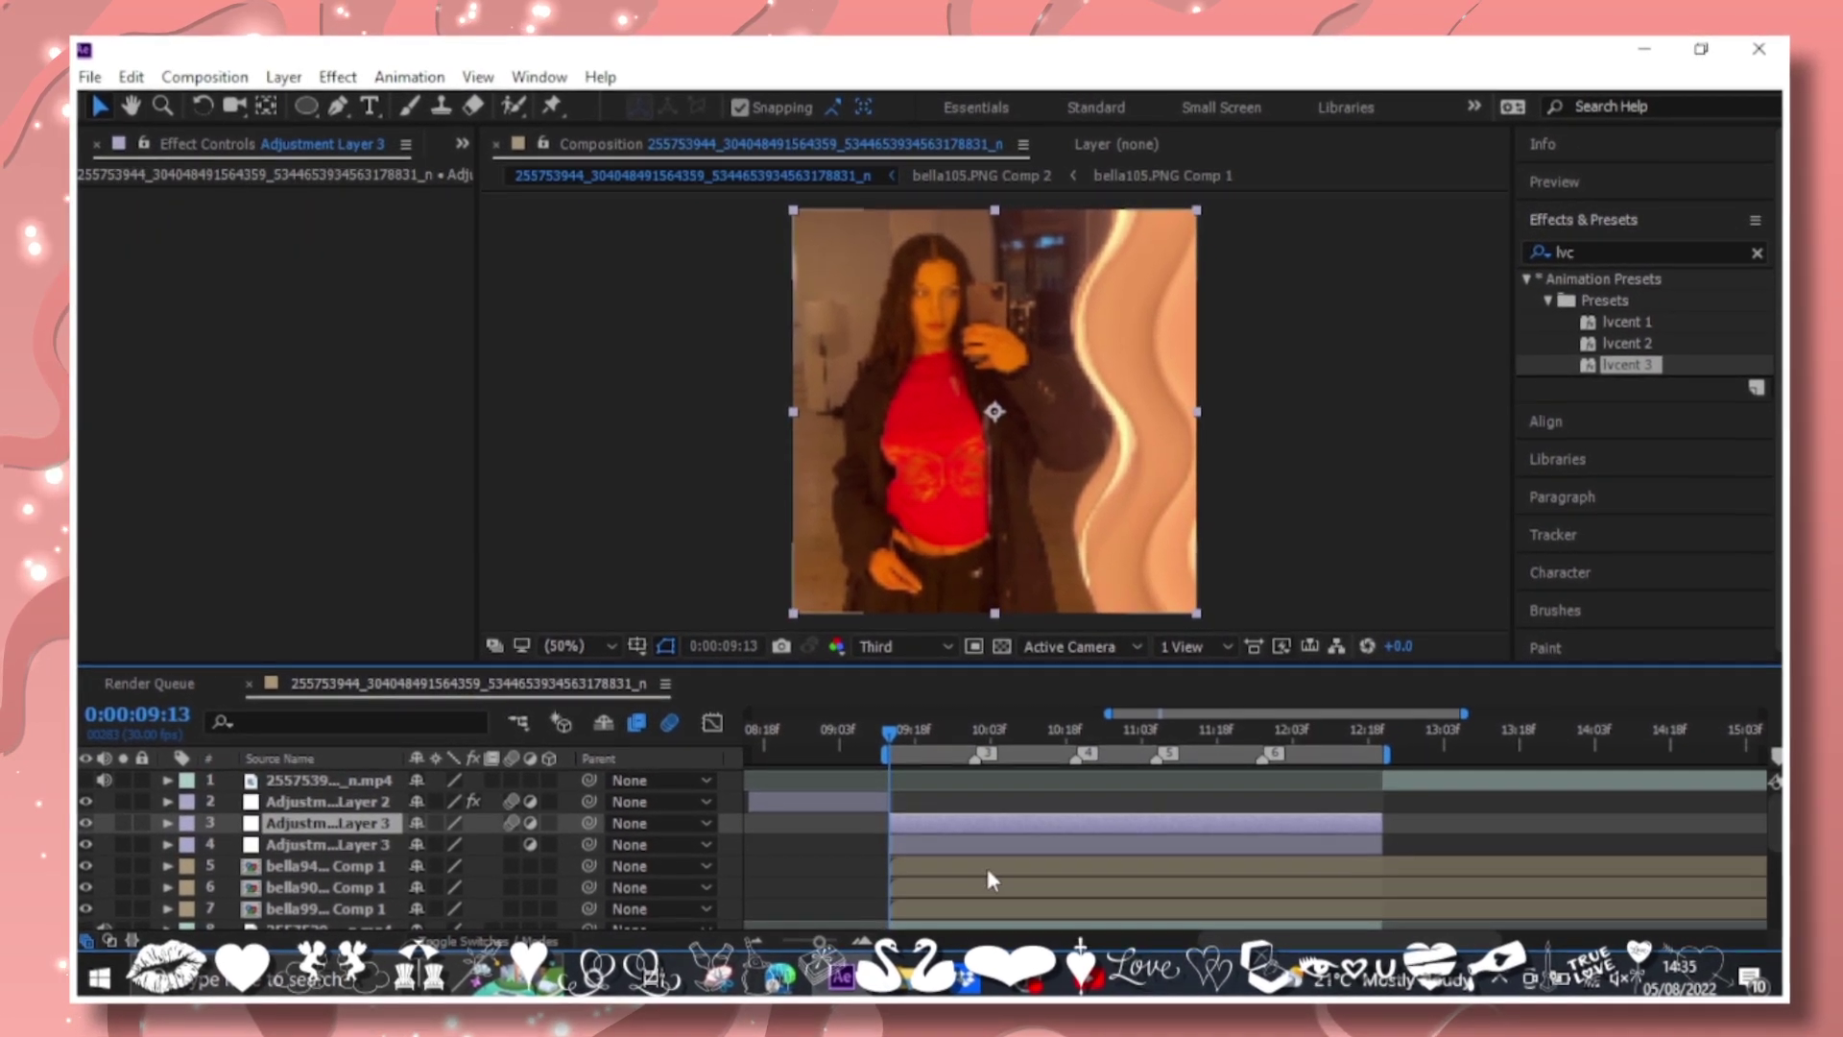
Select the bella94 pre-comp layer and bring up the Bellaaa photo folder.
{"action": "left_click", "coordinate": [989, 871]}
{"action": "mouse_move", "coordinate": [893, 976]}
{"action": "left_click", "coordinate": [797, 845]}
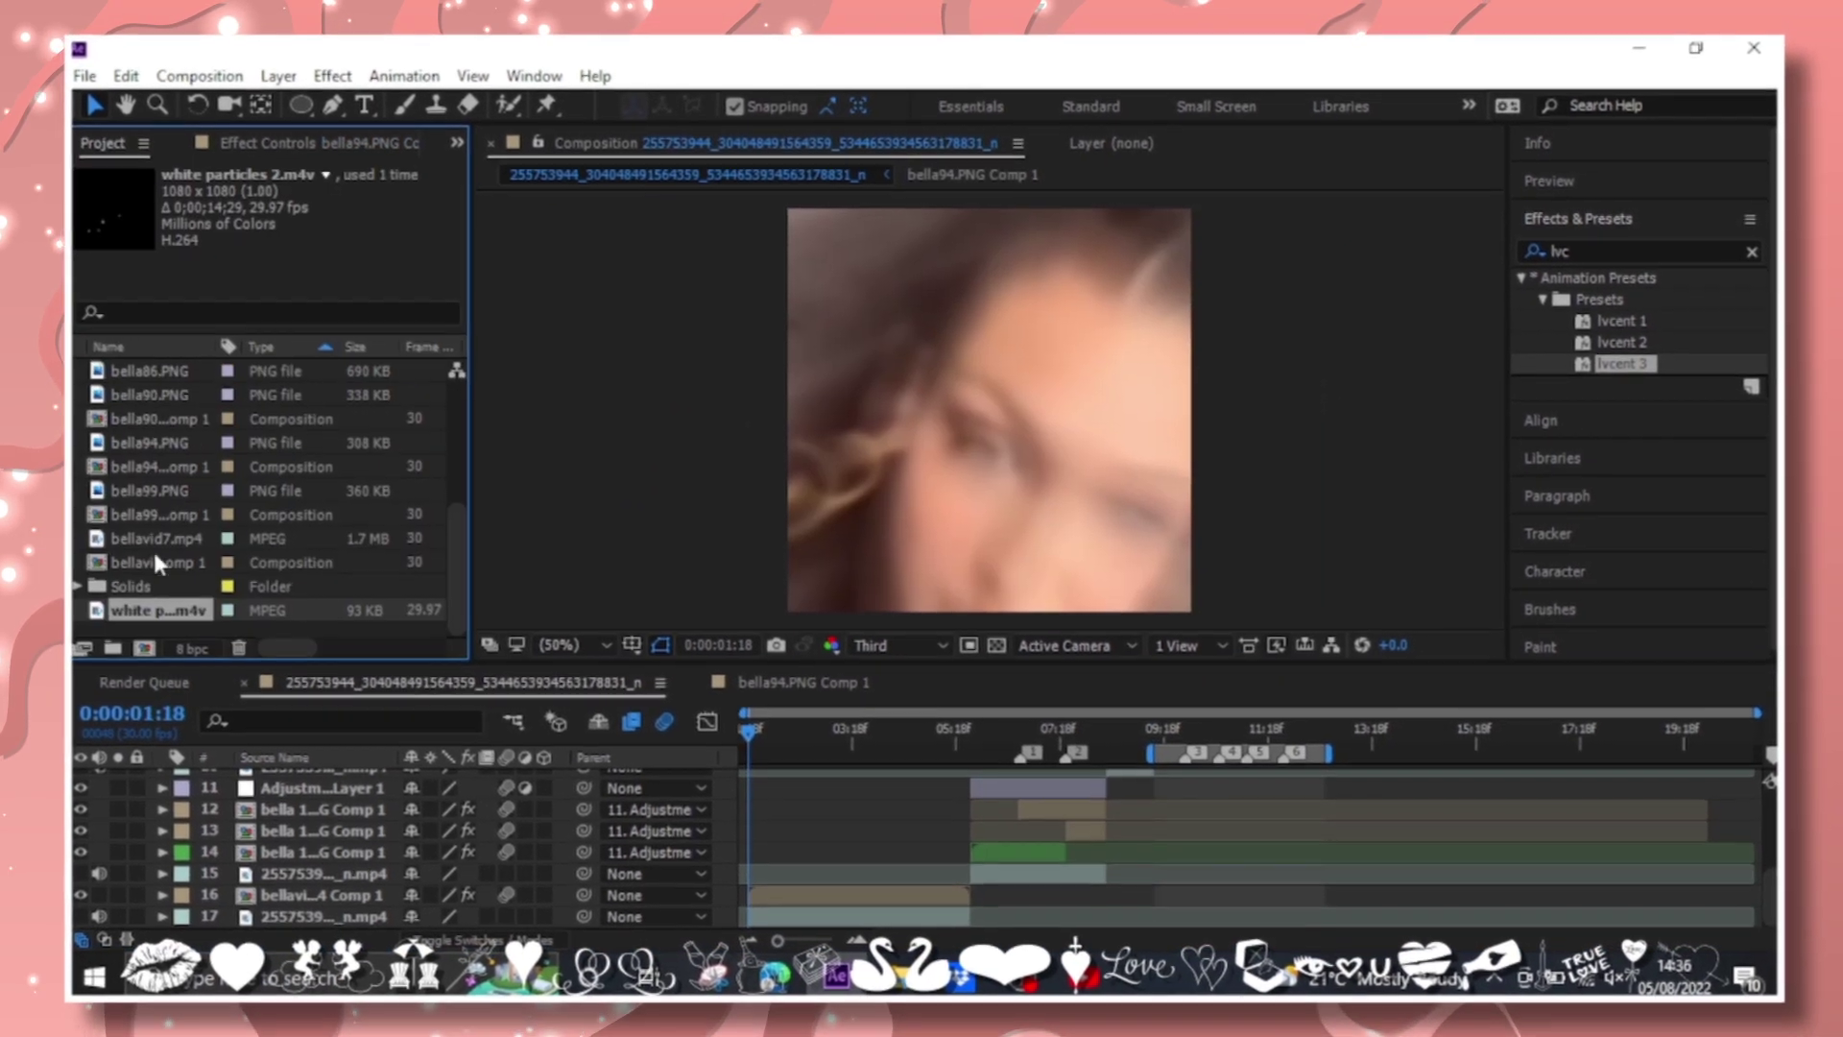
Scale the white particles overlay to 76% to fit the comp, then select the bella94 pre-comp.
{"action": "left_click_drag", "start_coordinate": [837, 734], "coordinate": [884, 735]}
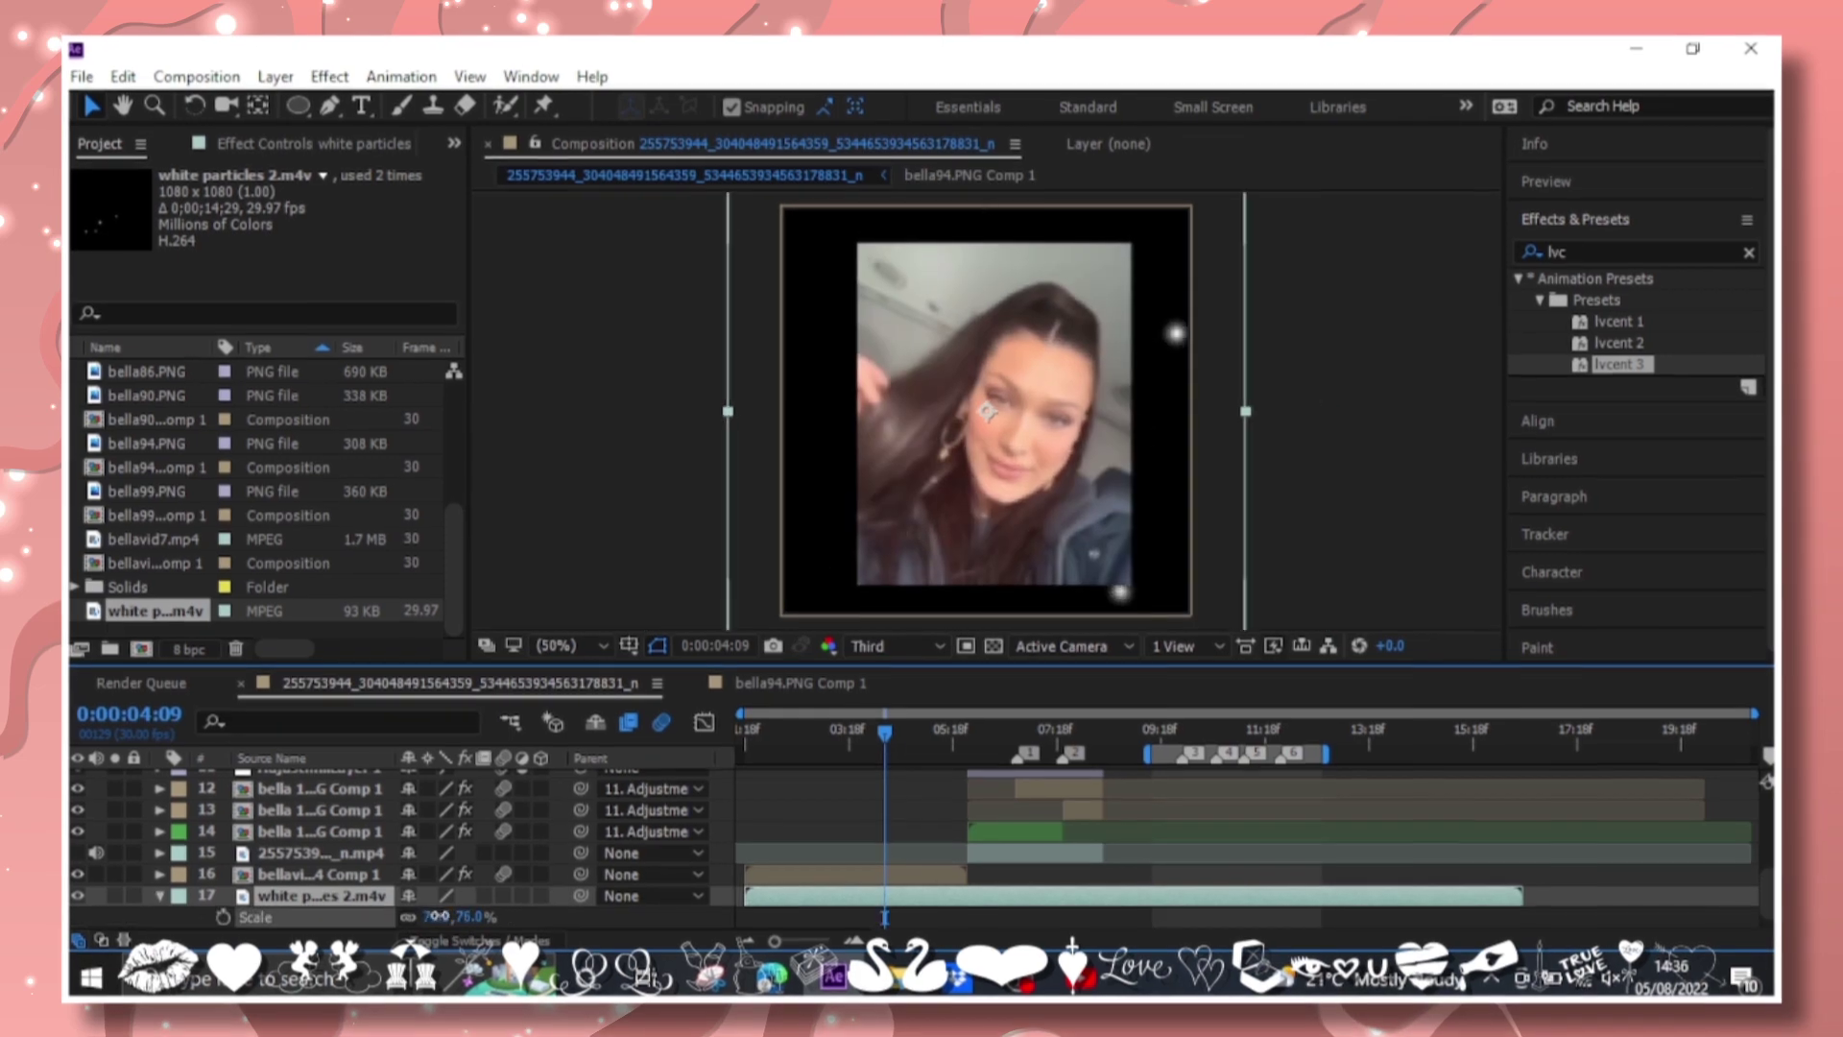
{"action": "left_click_drag", "start_coordinate": [451, 916], "coordinate": [459, 917]}
{"action": "key", "text": "s"}
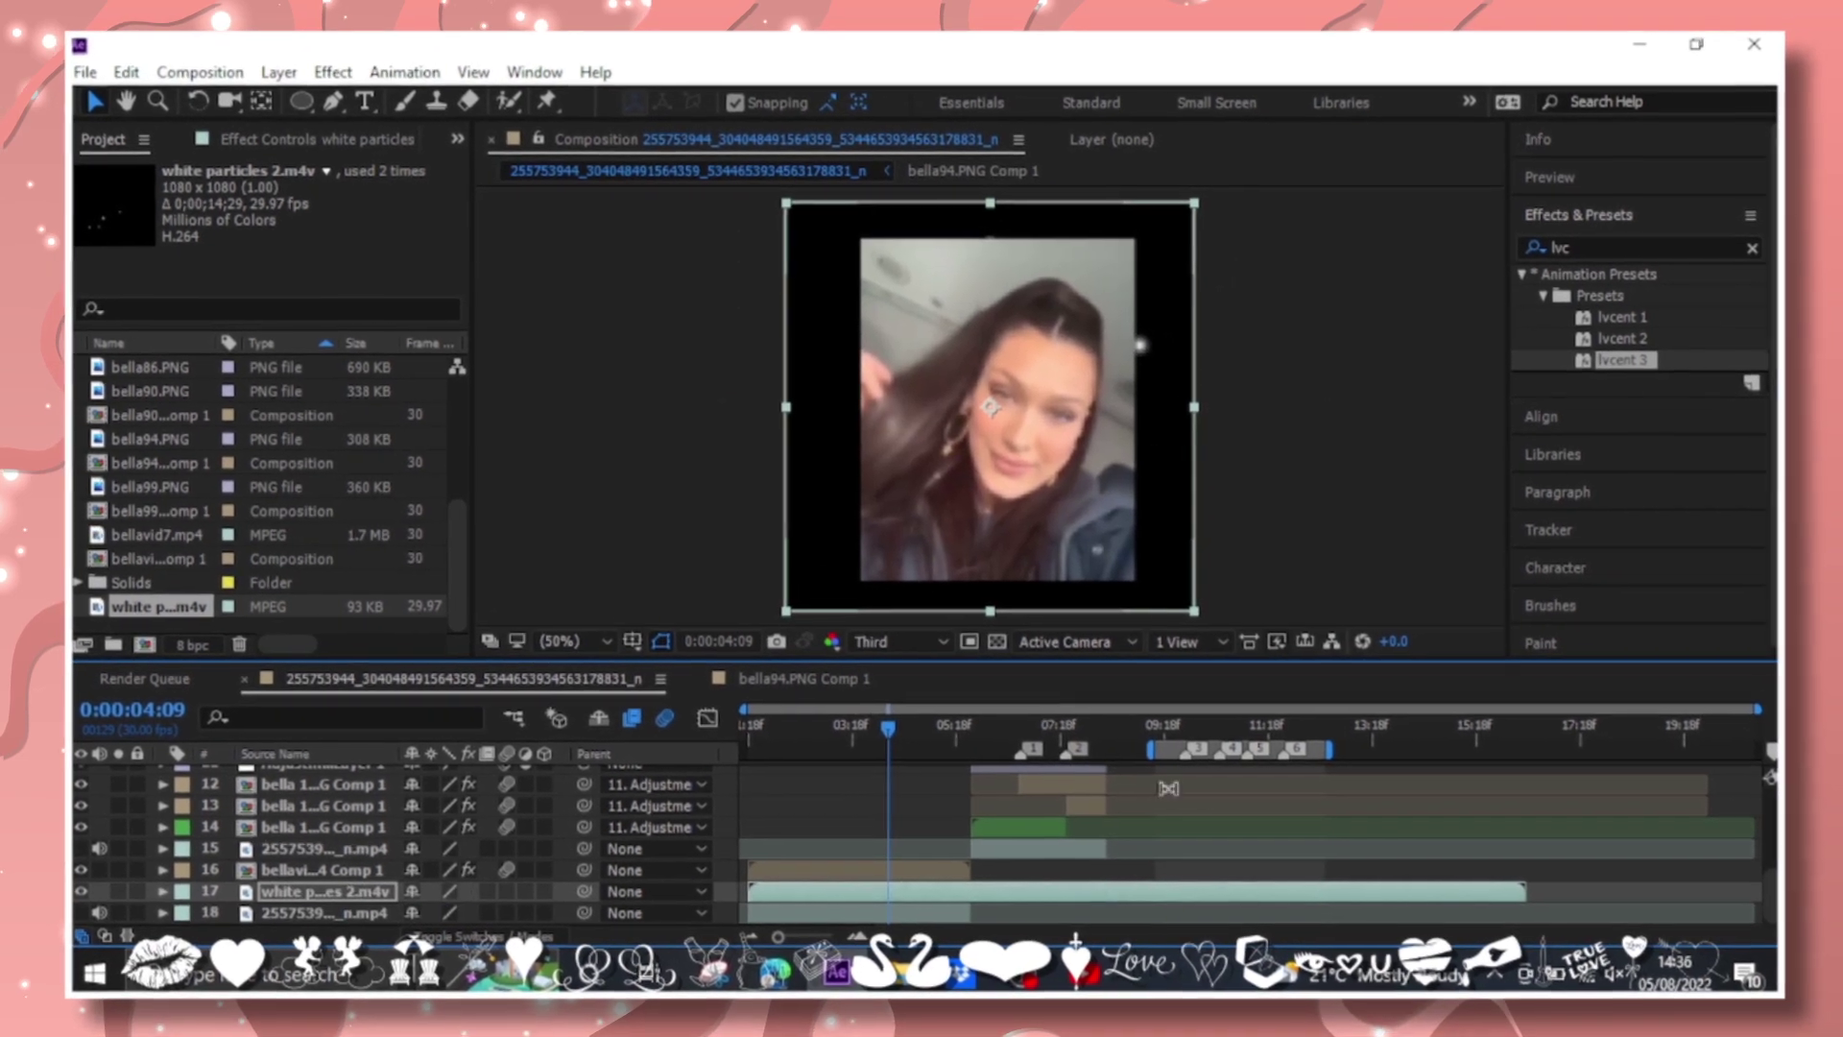
{"action": "left_click", "coordinate": [1286, 726]}
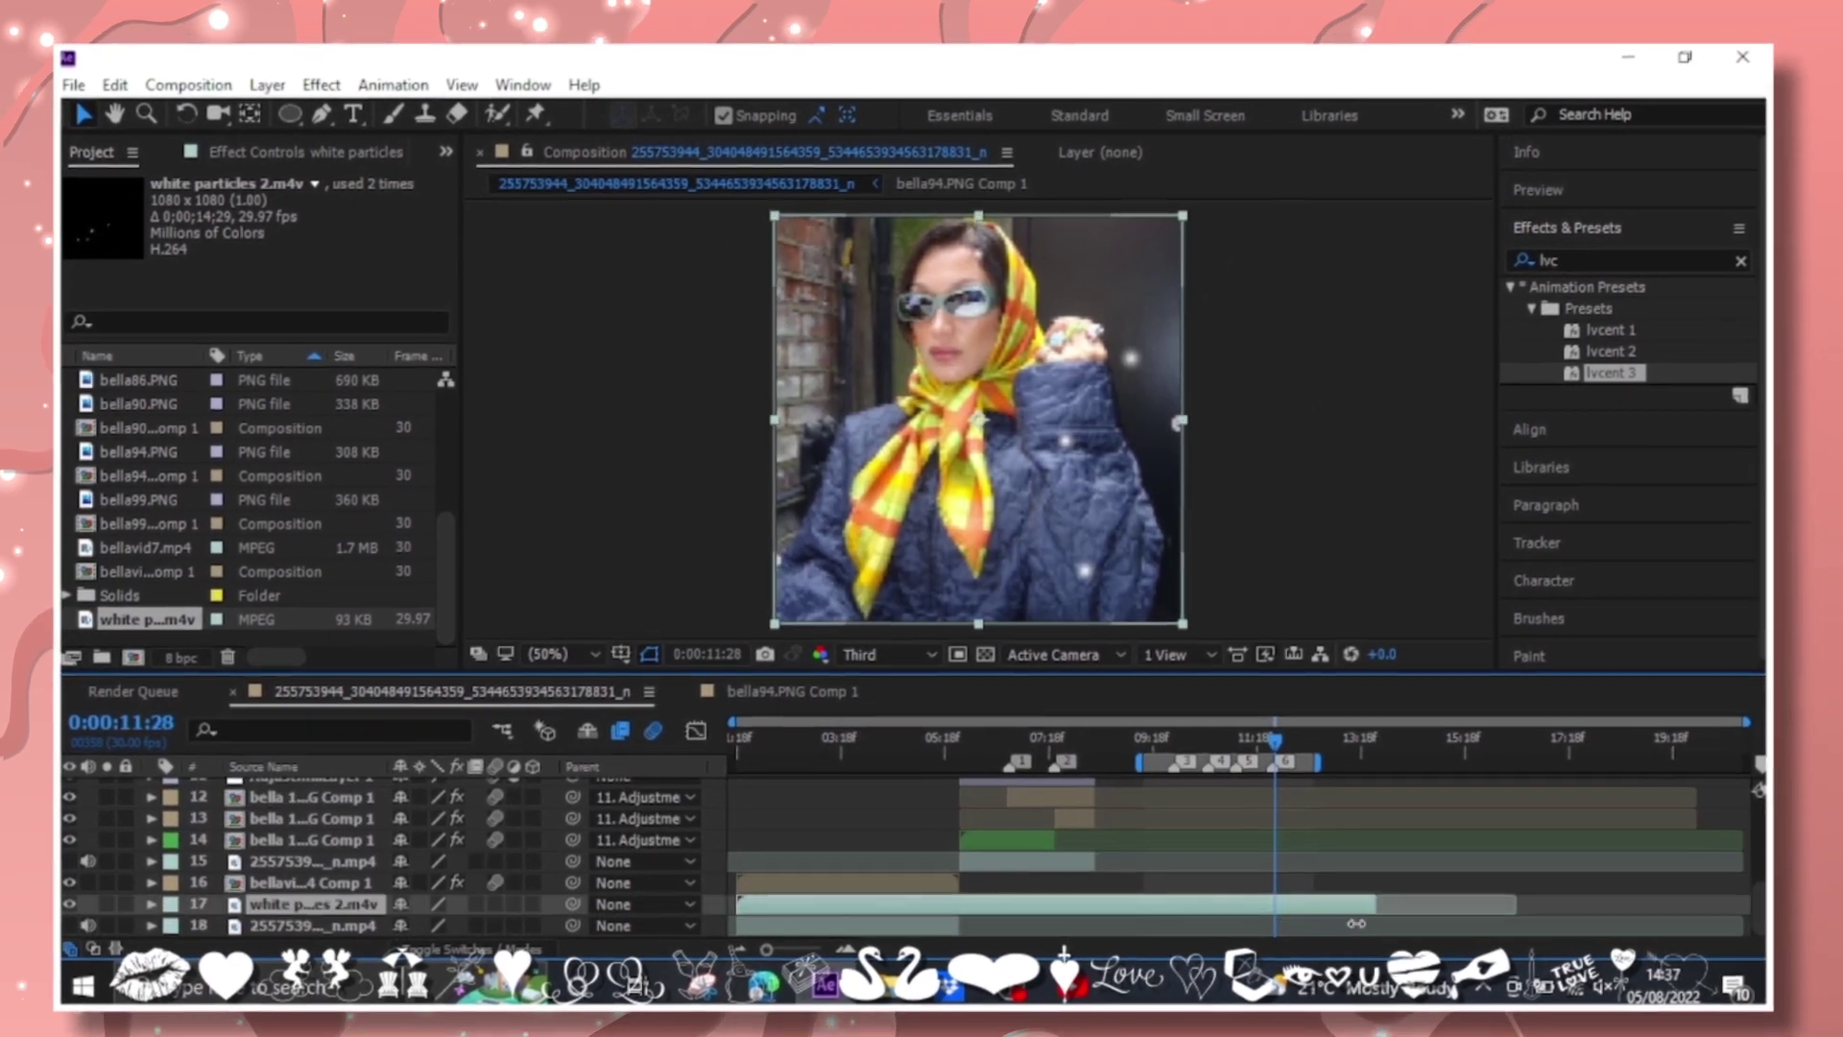
{"action": "scroll", "coordinate": [883, 729], "scroll_direction": "up", "scroll_amount": 3}
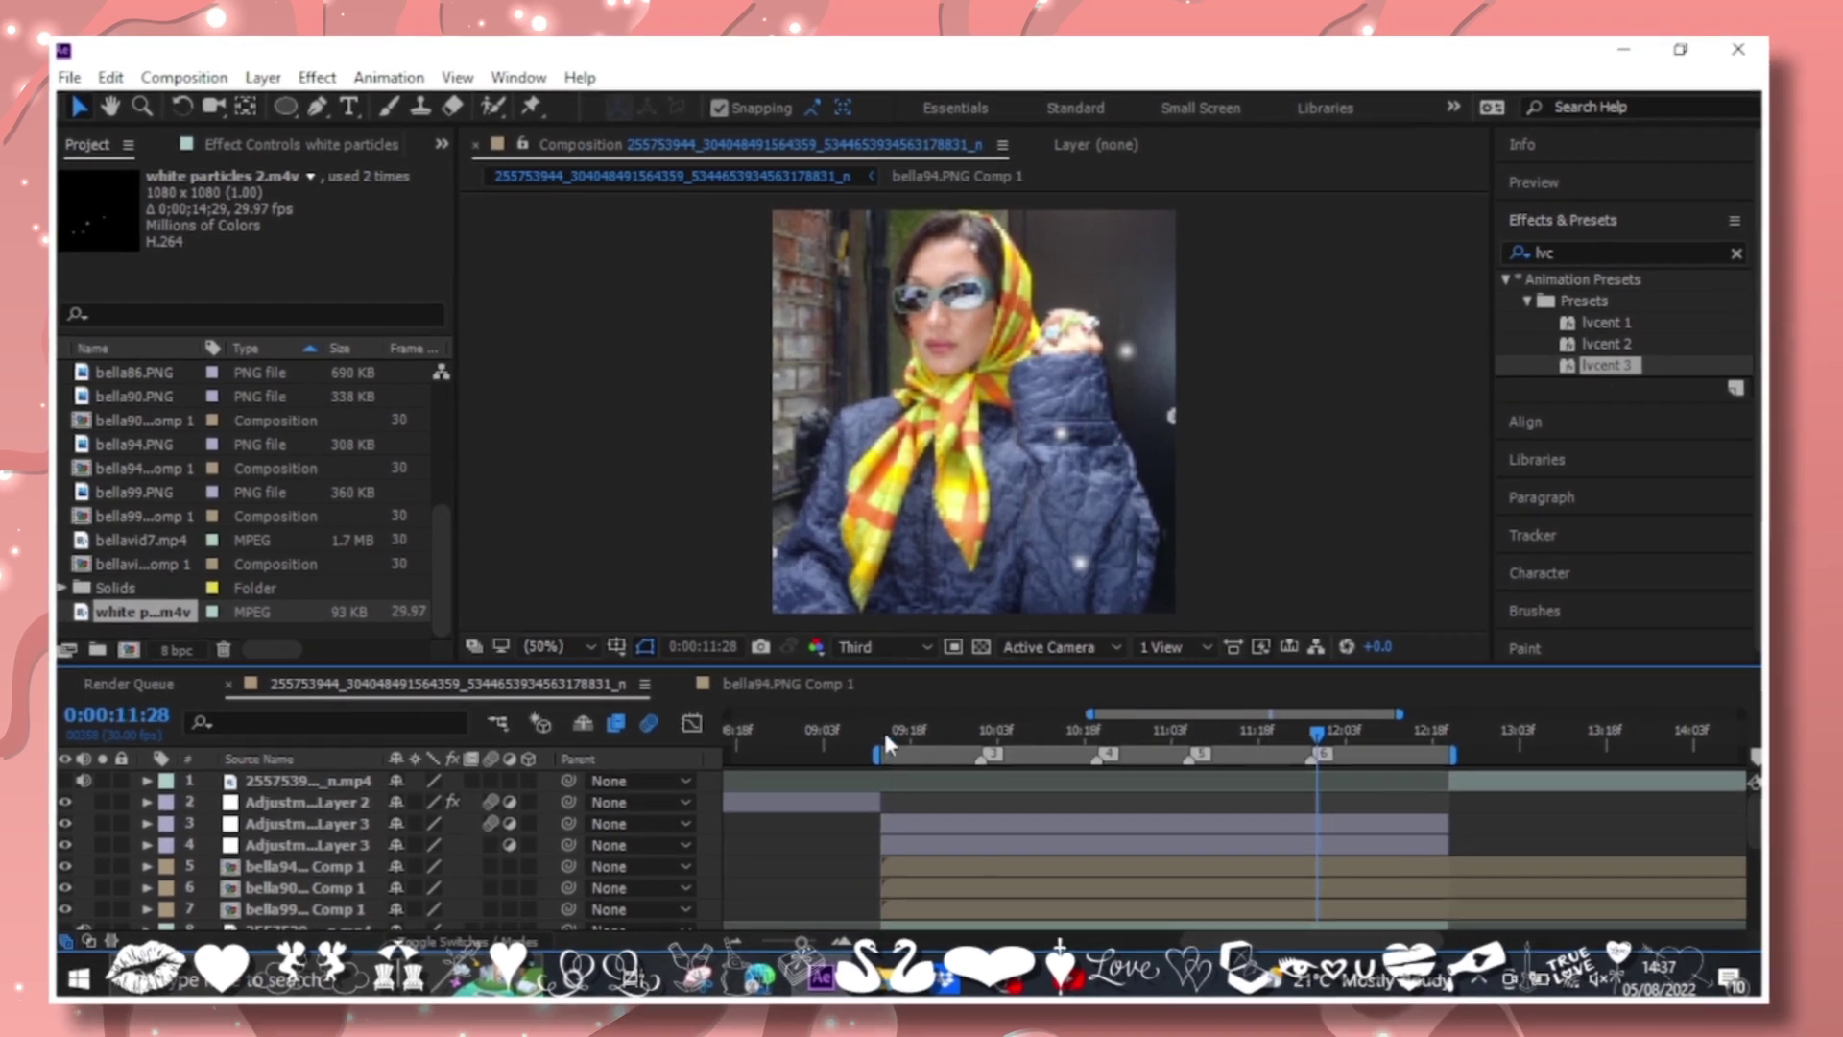
{"action": "left_click", "coordinate": [937, 867]}
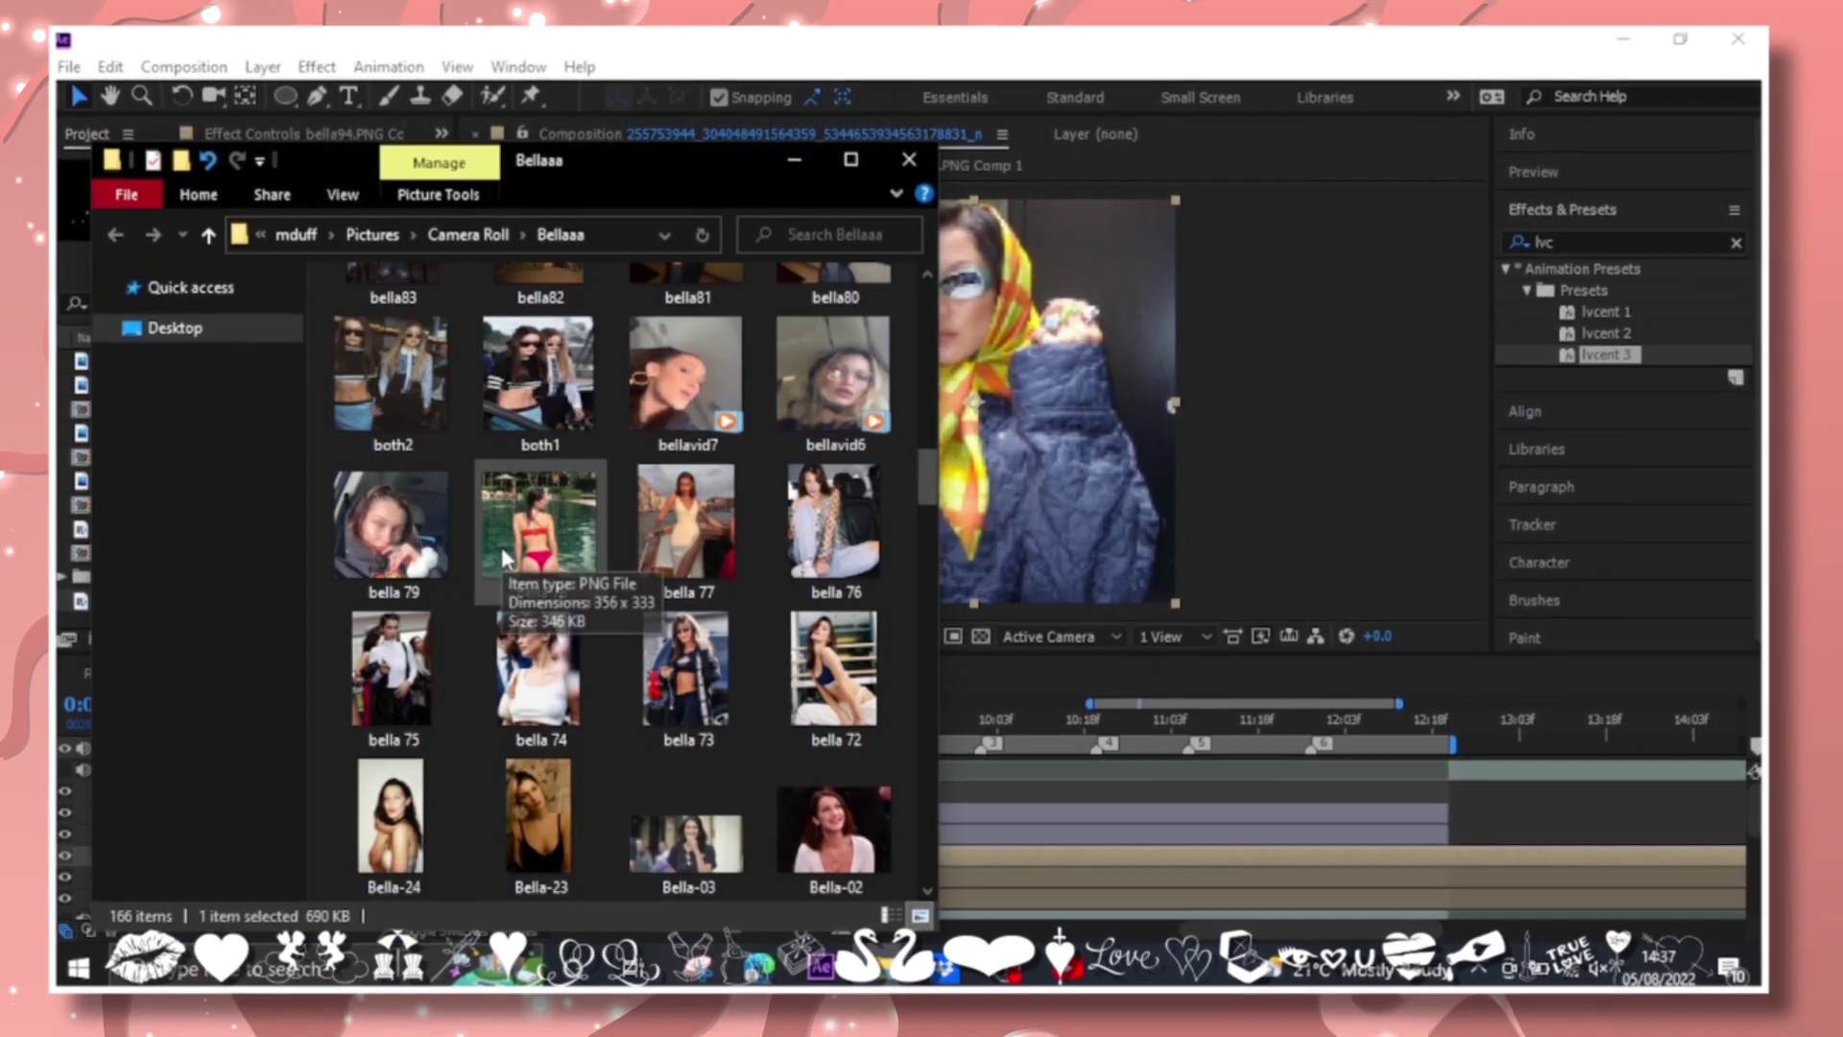
Inside the bella94 pre-comp, add the bella84 photo and scale it to fill the comp.
{"action": "scroll", "coordinate": [501, 555], "scroll_direction": "up", "scroll_amount": 5}
{"action": "double_click", "coordinate": [998, 878]}
{"action": "mouse_move", "coordinate": [882, 965]}
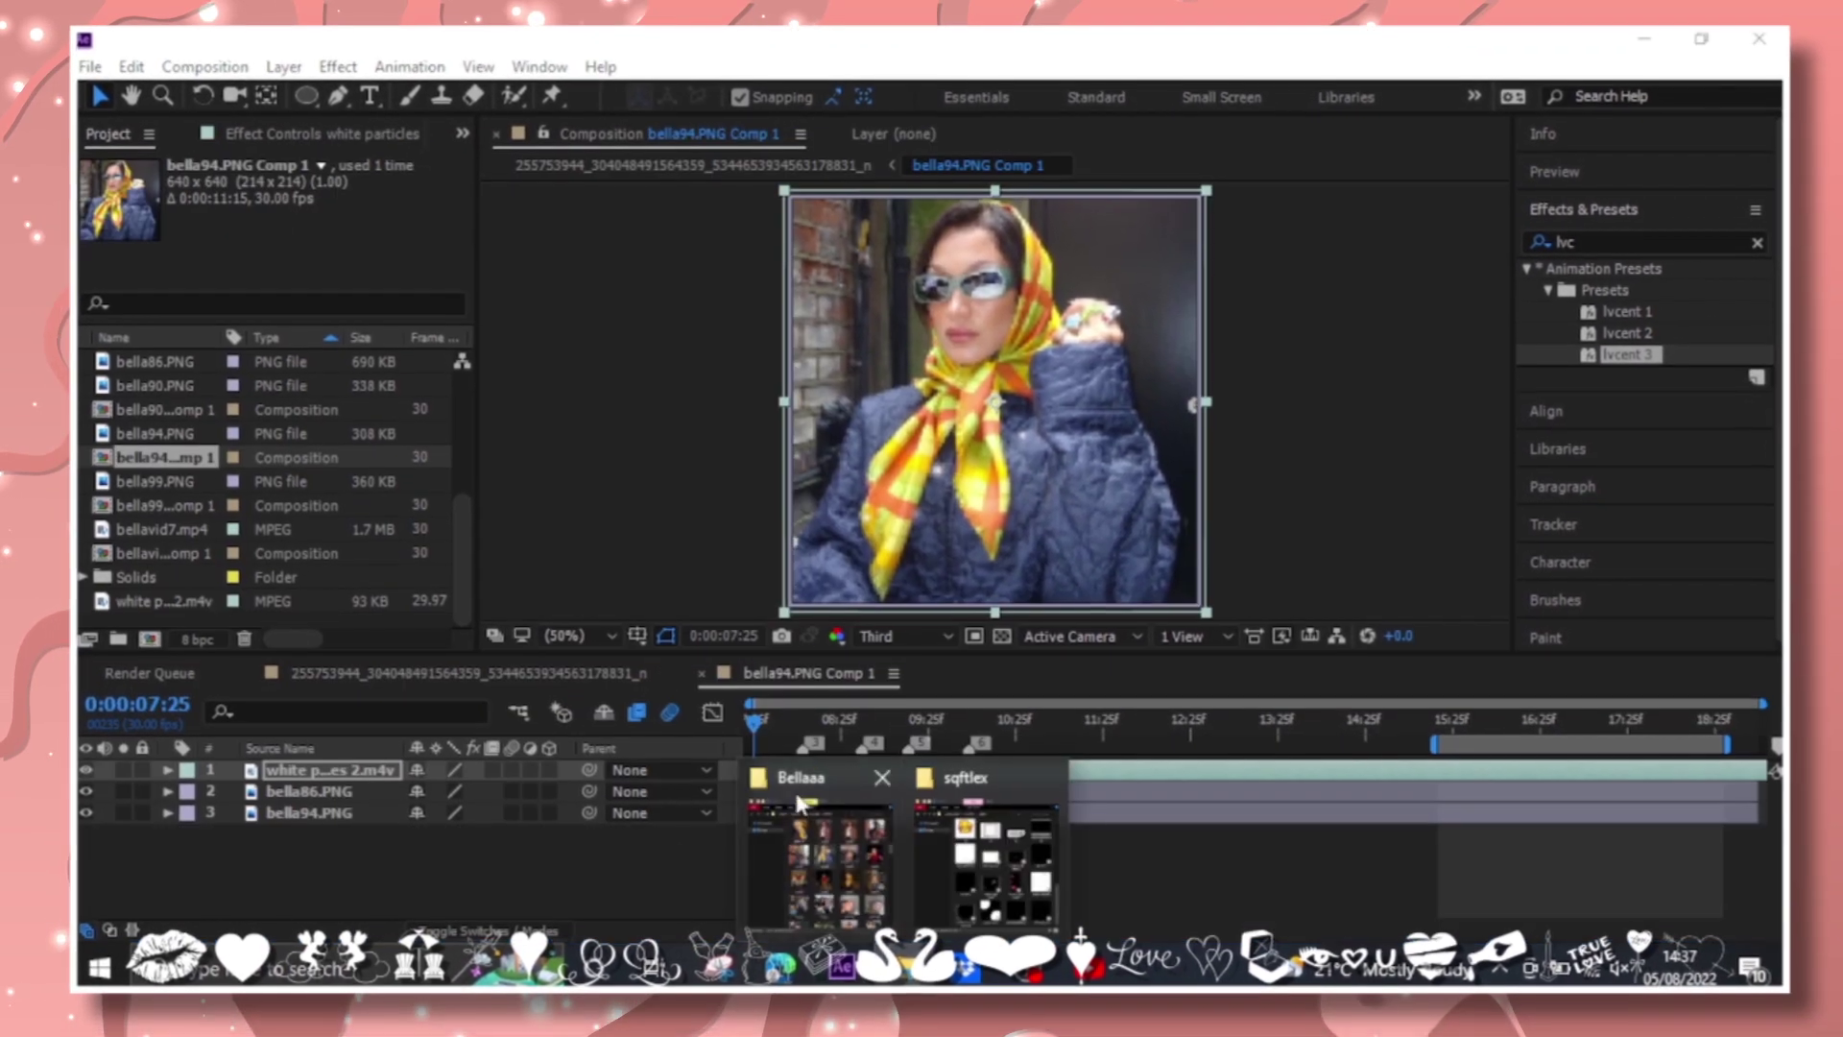
{"action": "left_click", "coordinate": [798, 805]}
{"action": "mouse_move", "coordinate": [872, 547]}
{"action": "left_mouse_down"}
{"action": "mouse_move", "coordinate": [327, 815]}
{"action": "mouse_move", "coordinate": [317, 794]}
{"action": "left_mouse_up"}
{"action": "key", "text": "ctrl+alt+f"}
{"action": "key", "text": "p"}
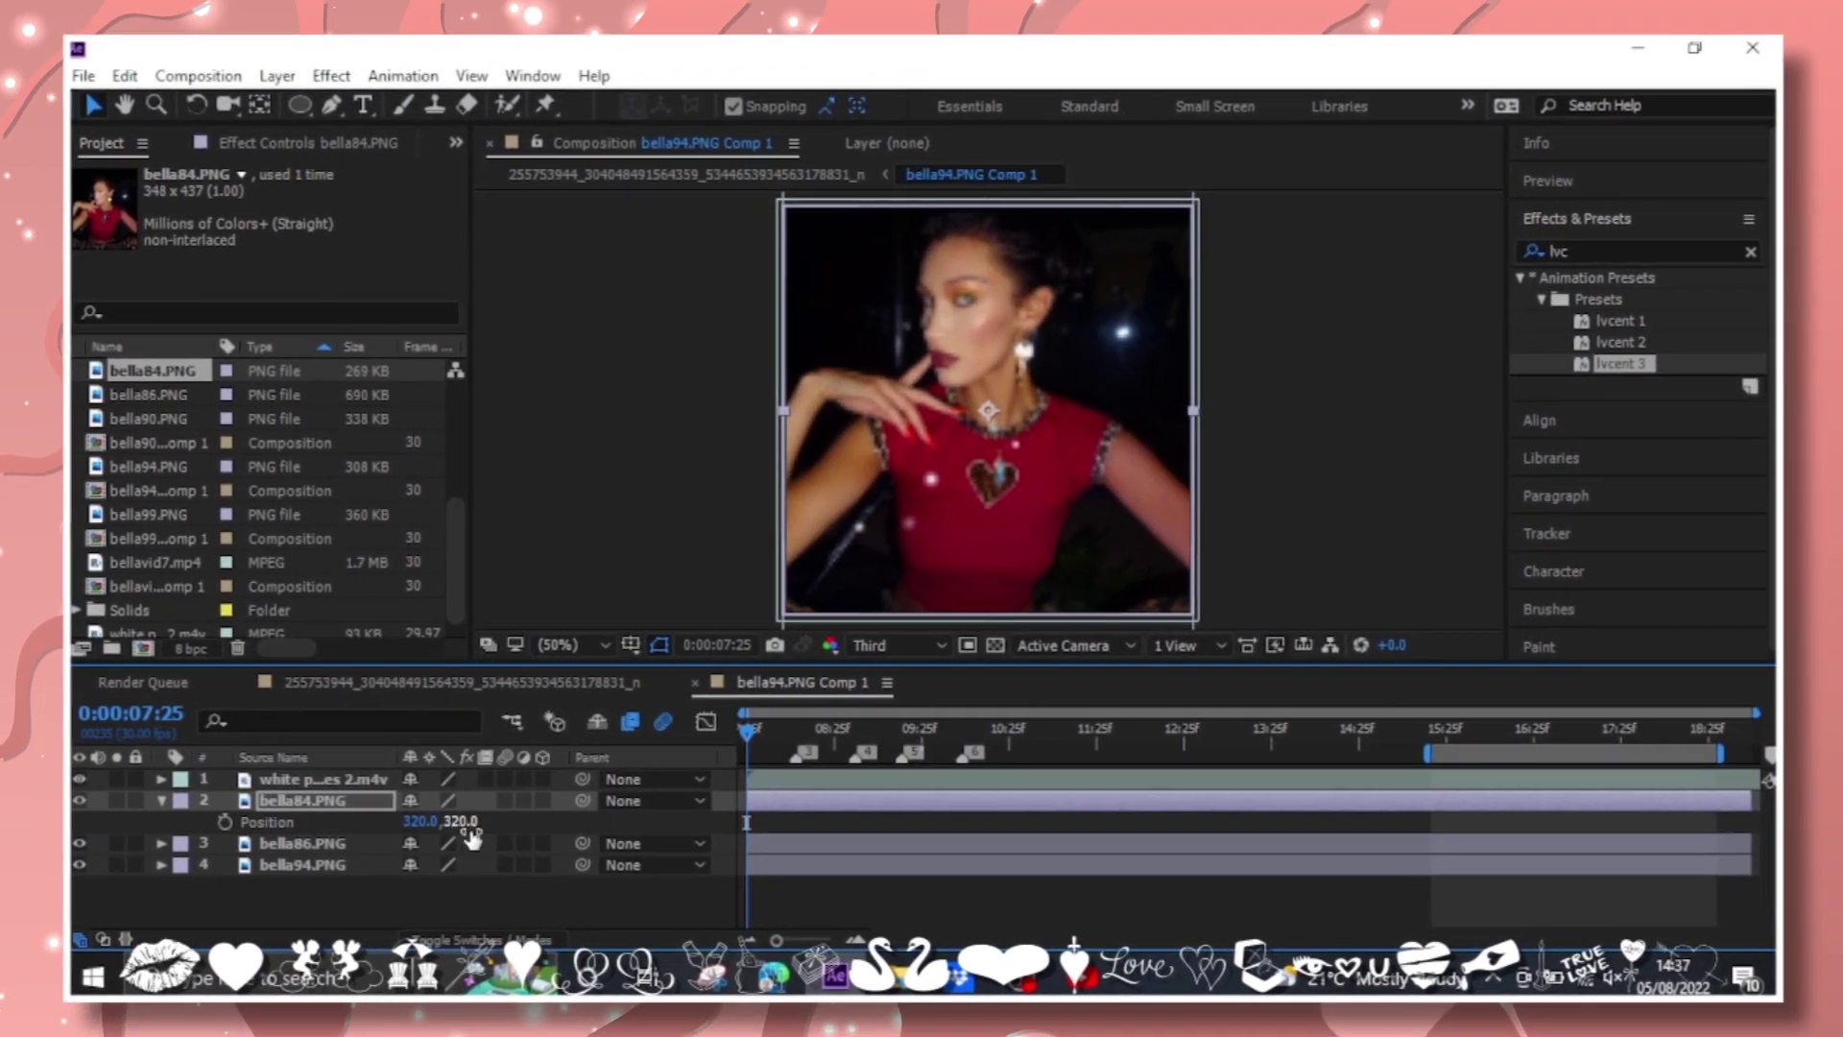
Back in the main comp, keyframe the bella94 pre-comp's Scale from 0% to 100%.
{"action": "left_click", "coordinate": [480, 675]}
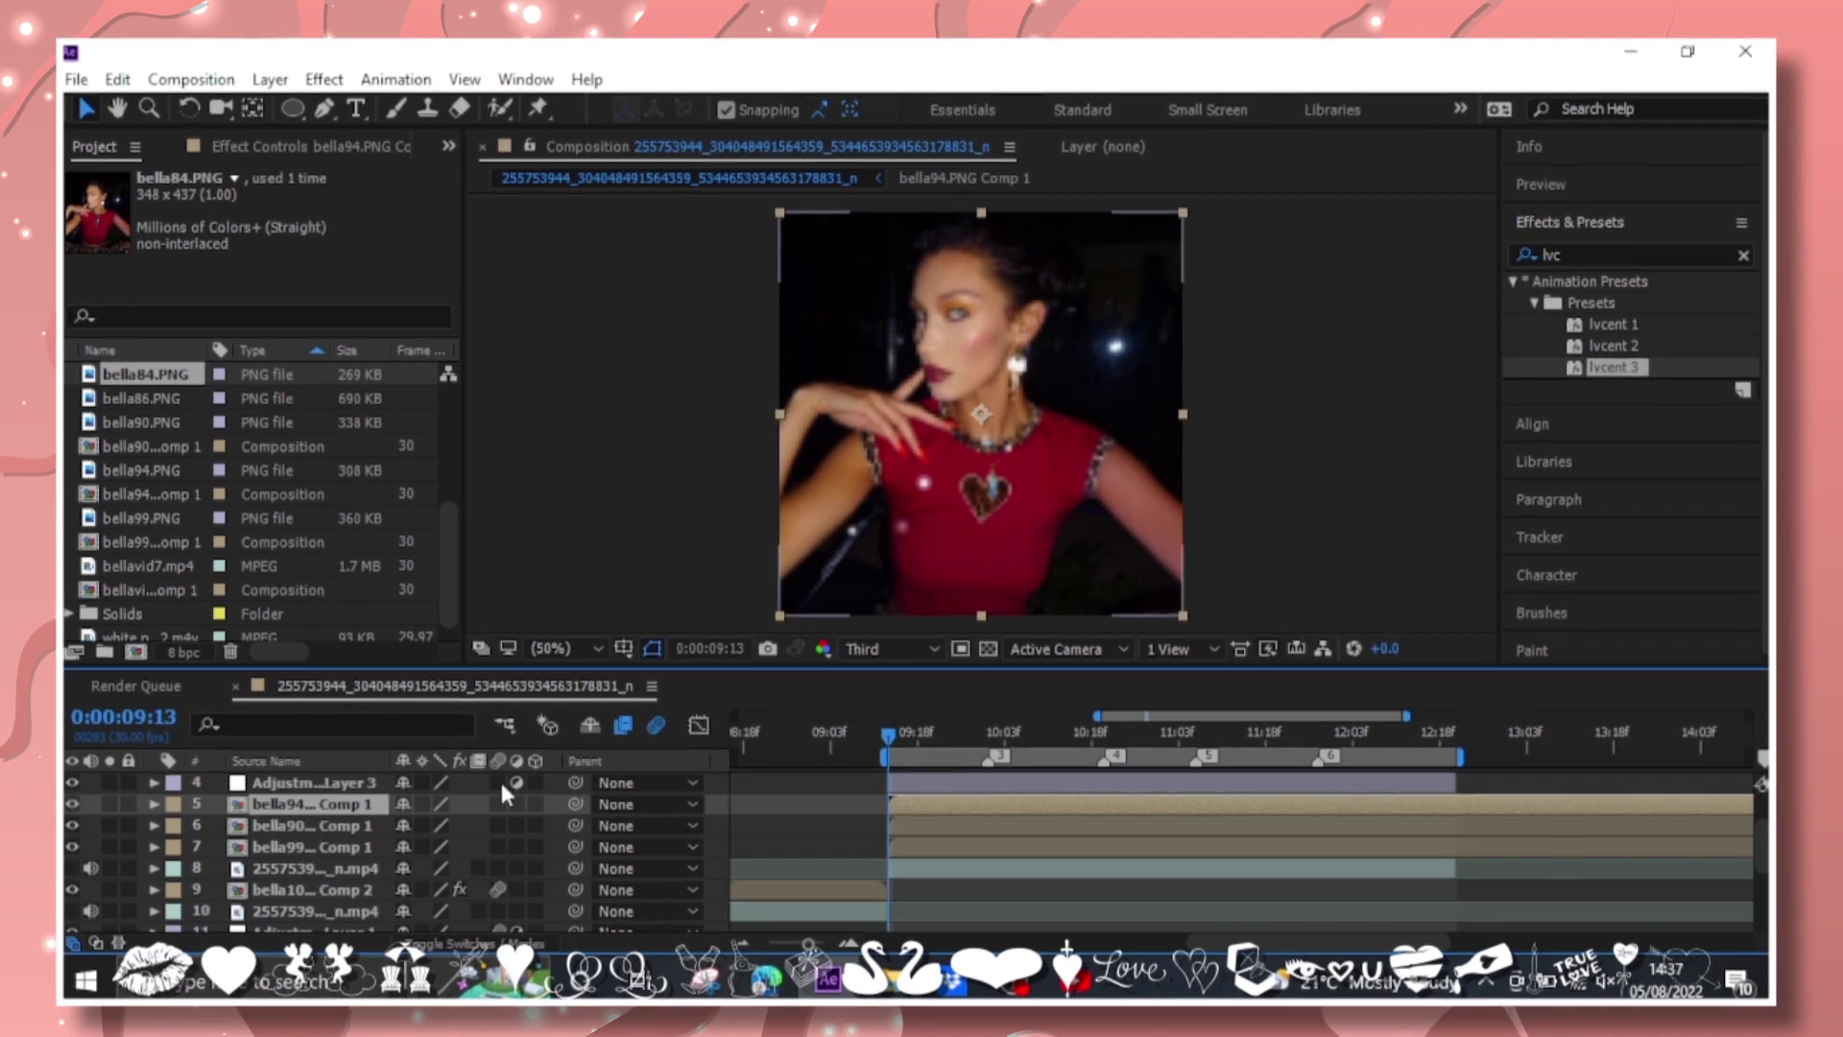
{"action": "scroll", "coordinate": [649, 879], "scroll_direction": "up", "scroll_amount": 2}
{"action": "key", "text": "s"}
{"action": "left_click", "coordinate": [219, 891]}
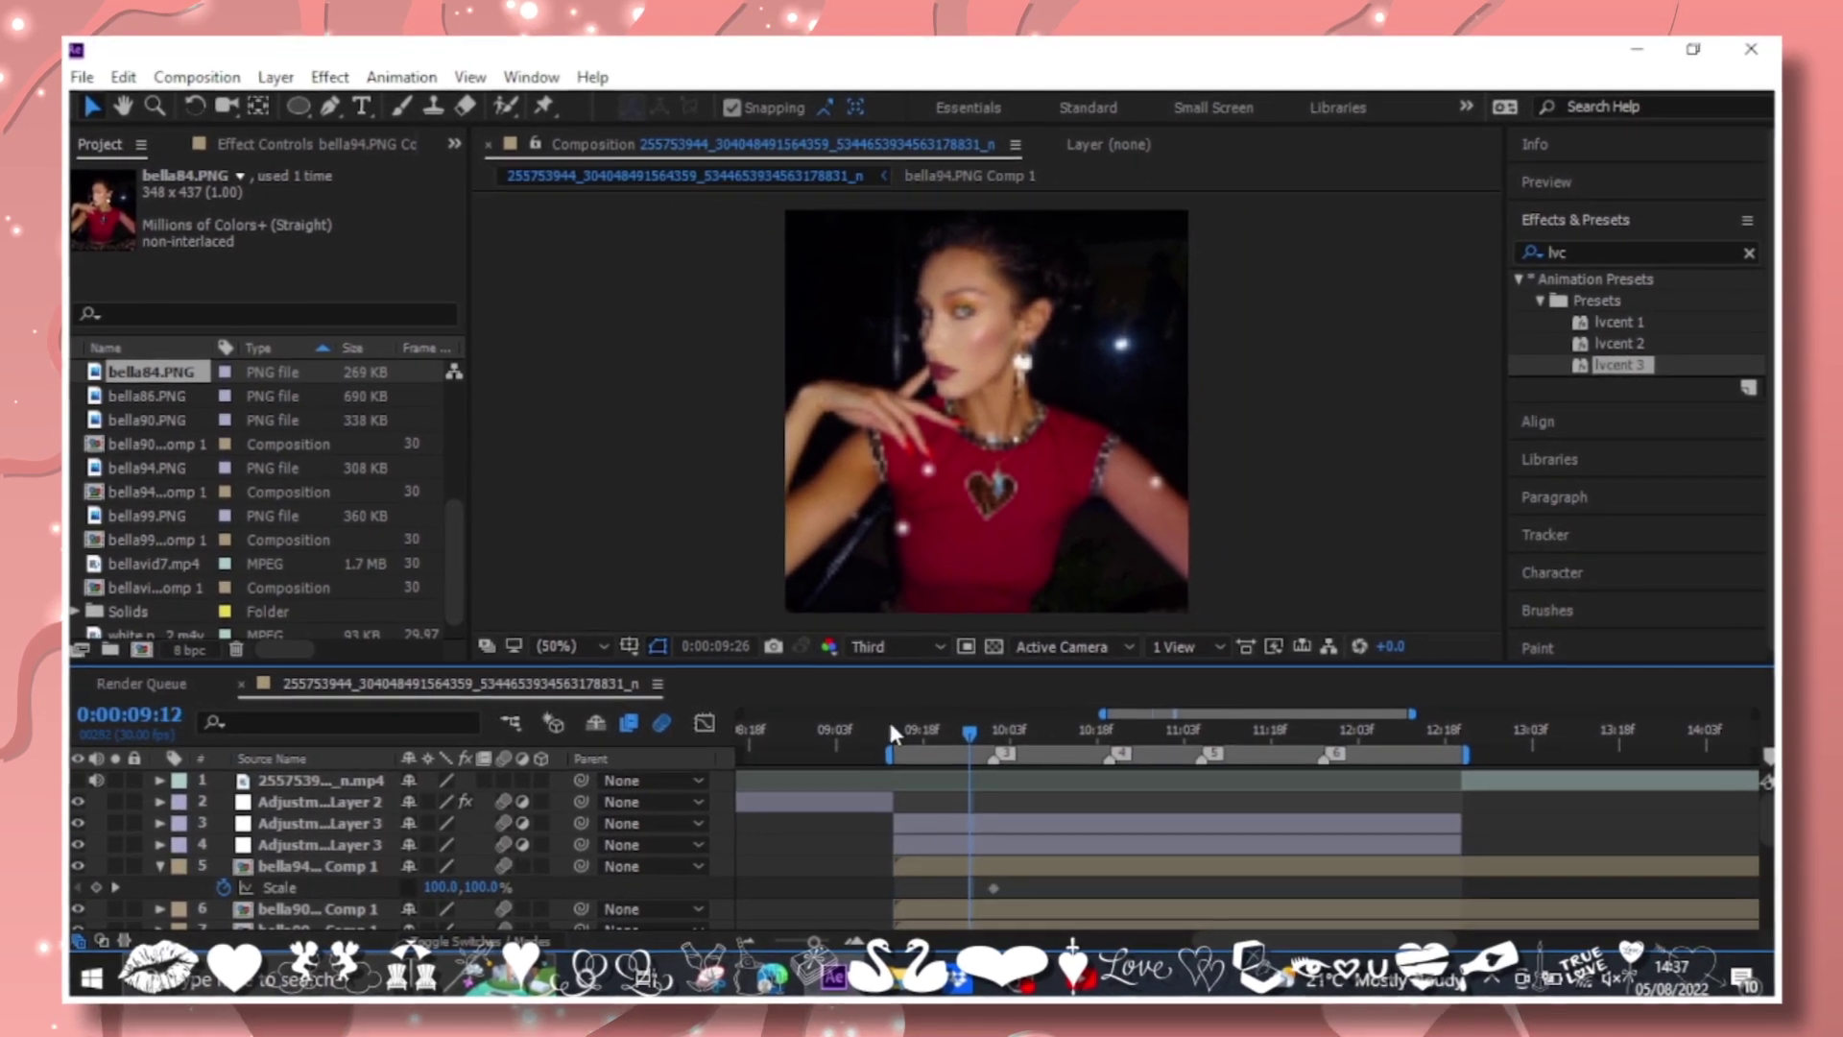
{"action": "left_click", "coordinate": [891, 729]}
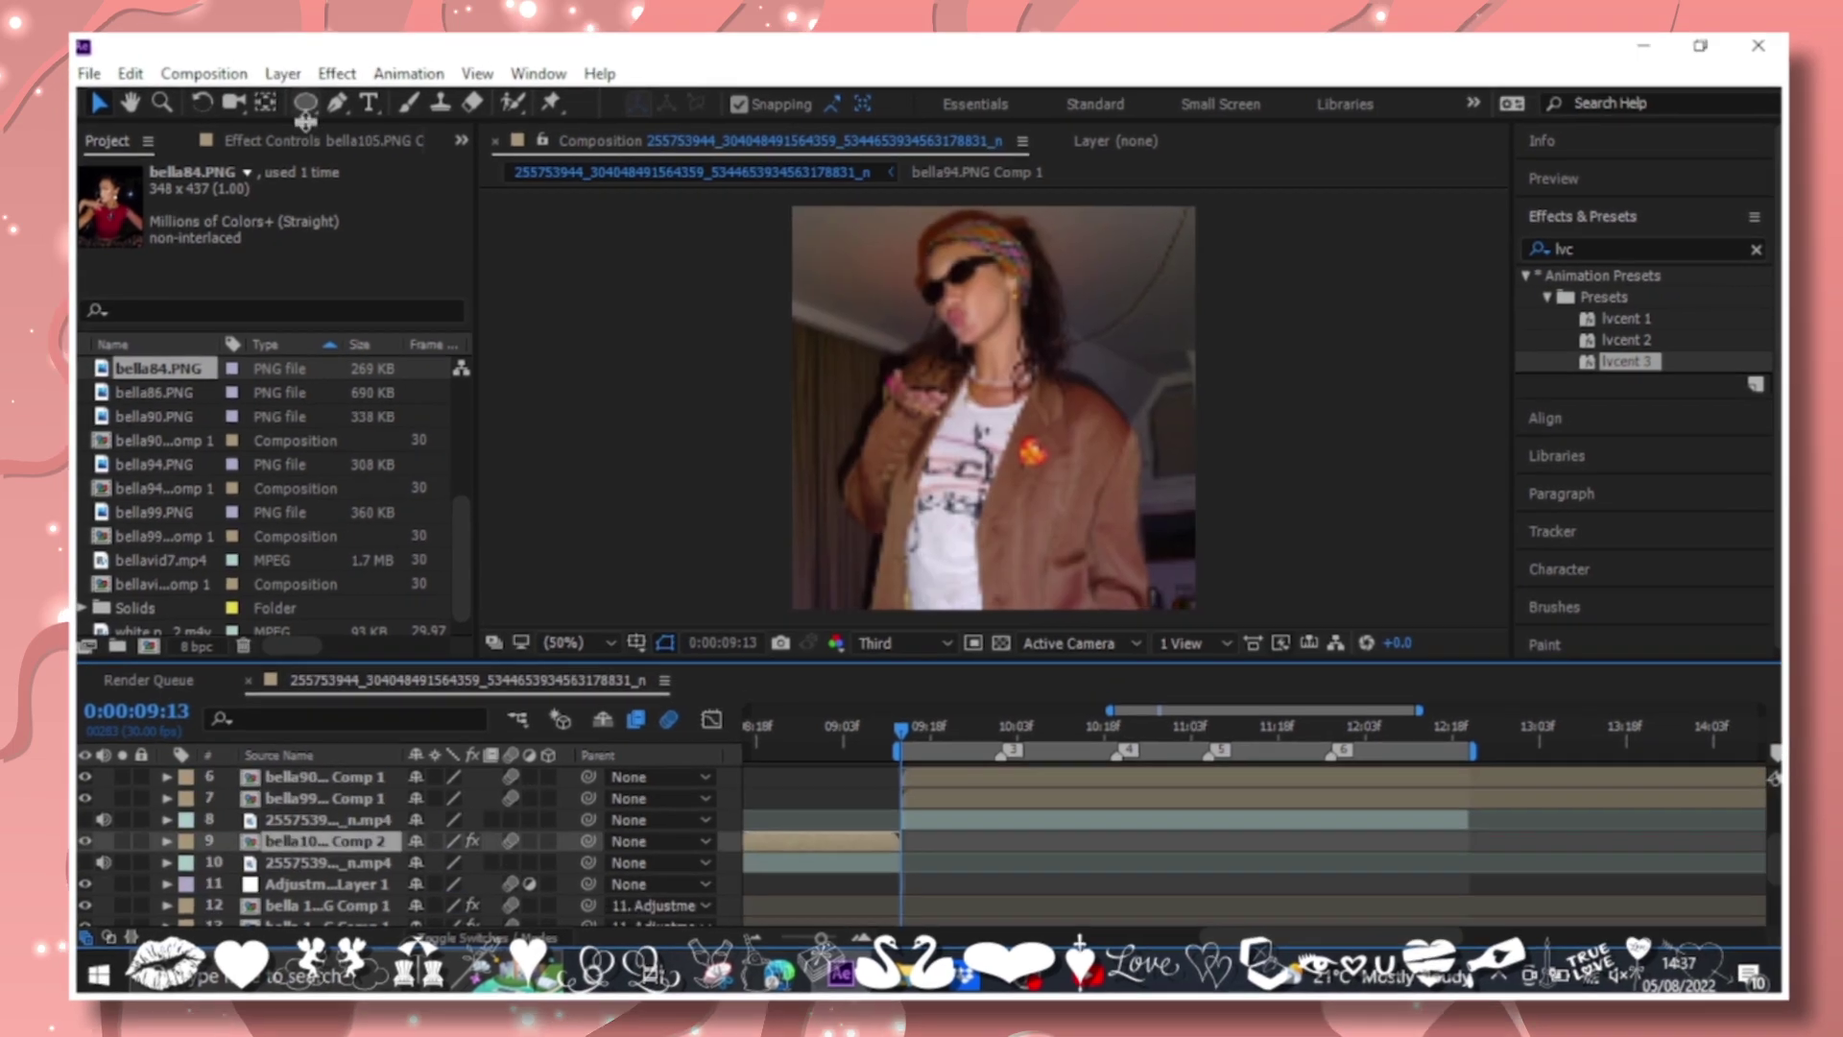
Apply Easy Ease In to the scale keyframes and sharpen the pop in the graph editor.
{"action": "left_click", "coordinate": [276, 830]}
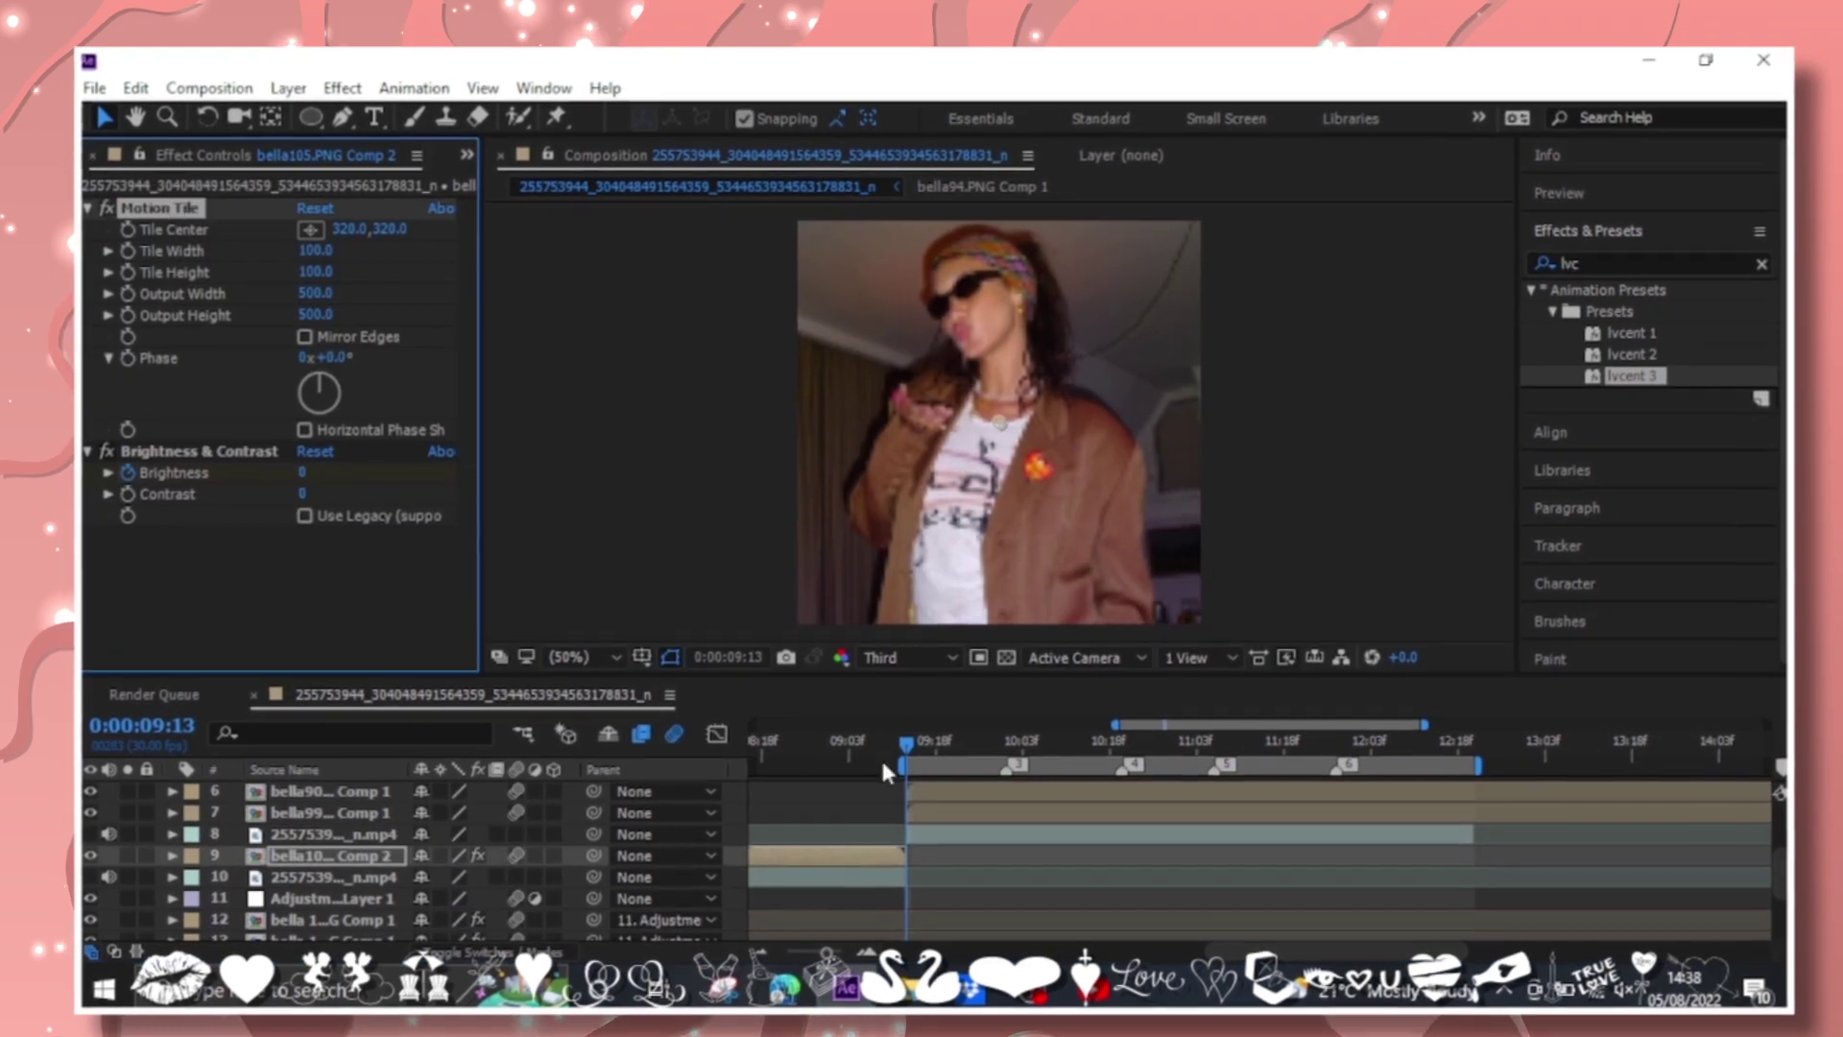
{"action": "right_click", "coordinate": [991, 832]}
{"action": "mouse_move", "coordinate": [1152, 813]}
{"action": "left_click", "coordinate": [1329, 686]}
{"action": "key", "text": "shift+F3"}
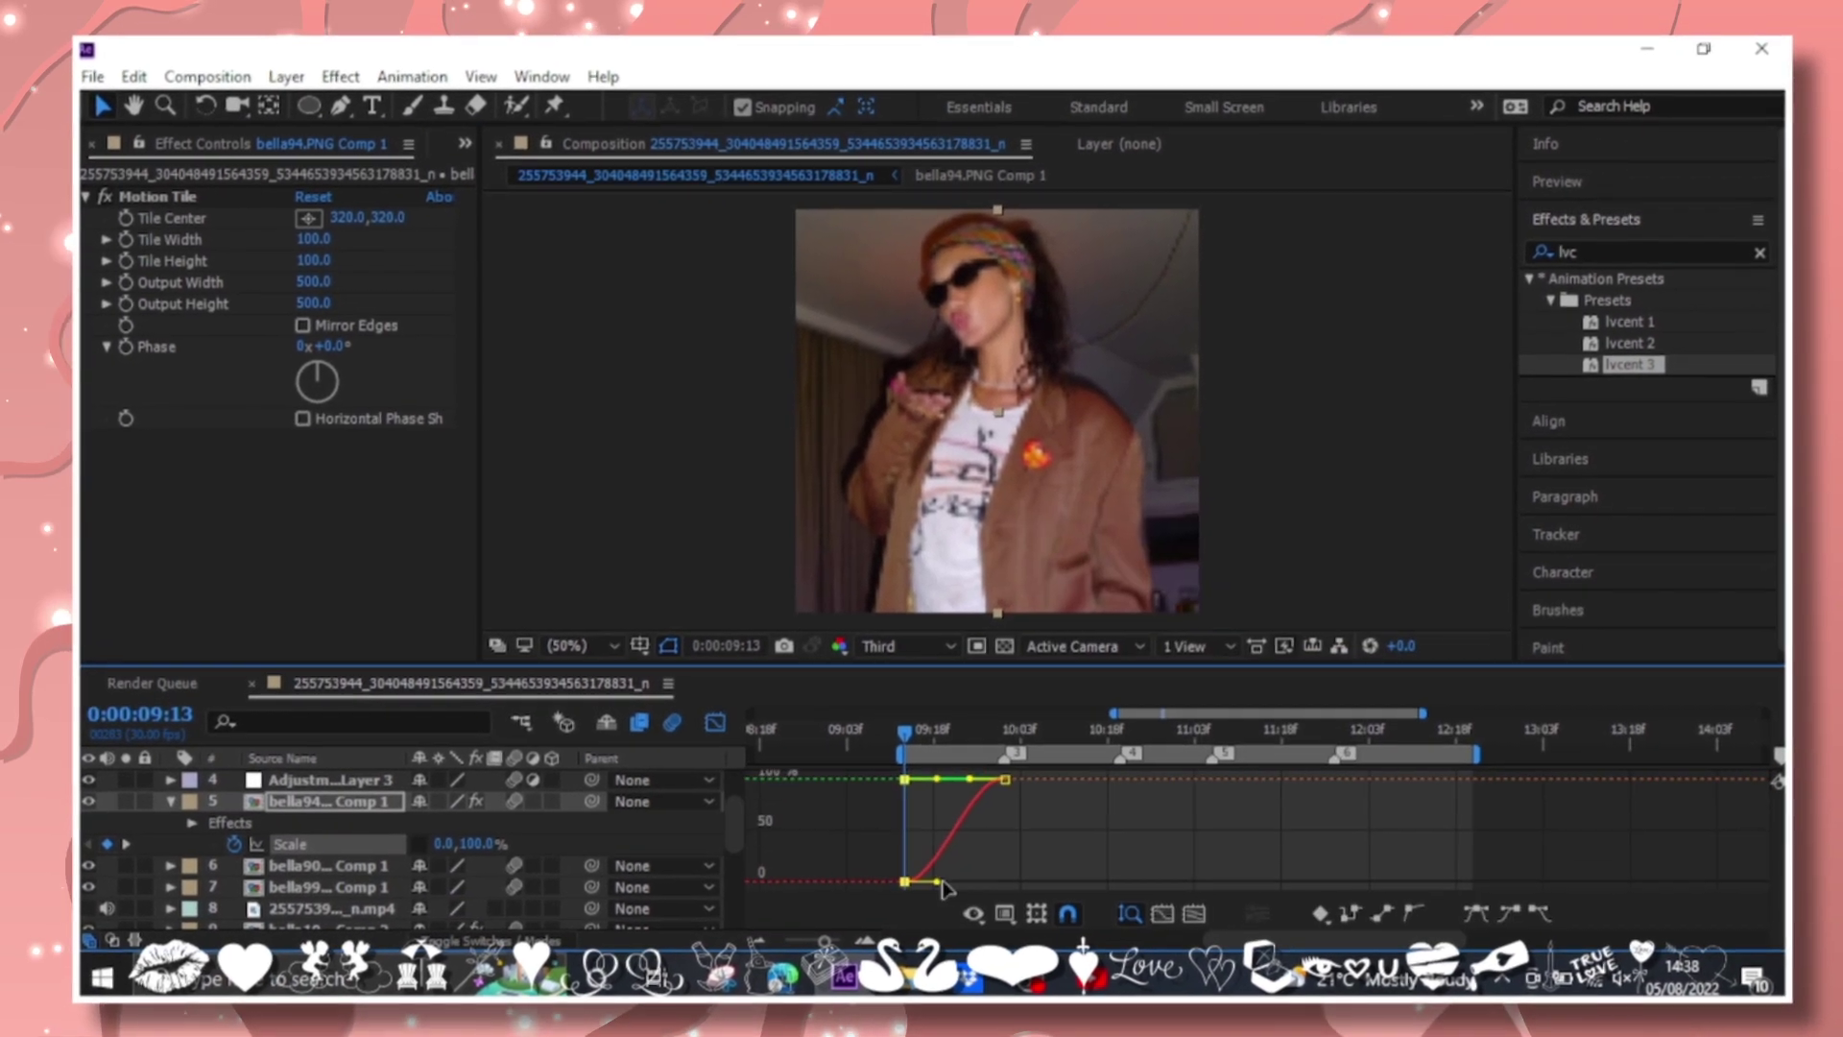
{"action": "key", "text": "shift+F3"}
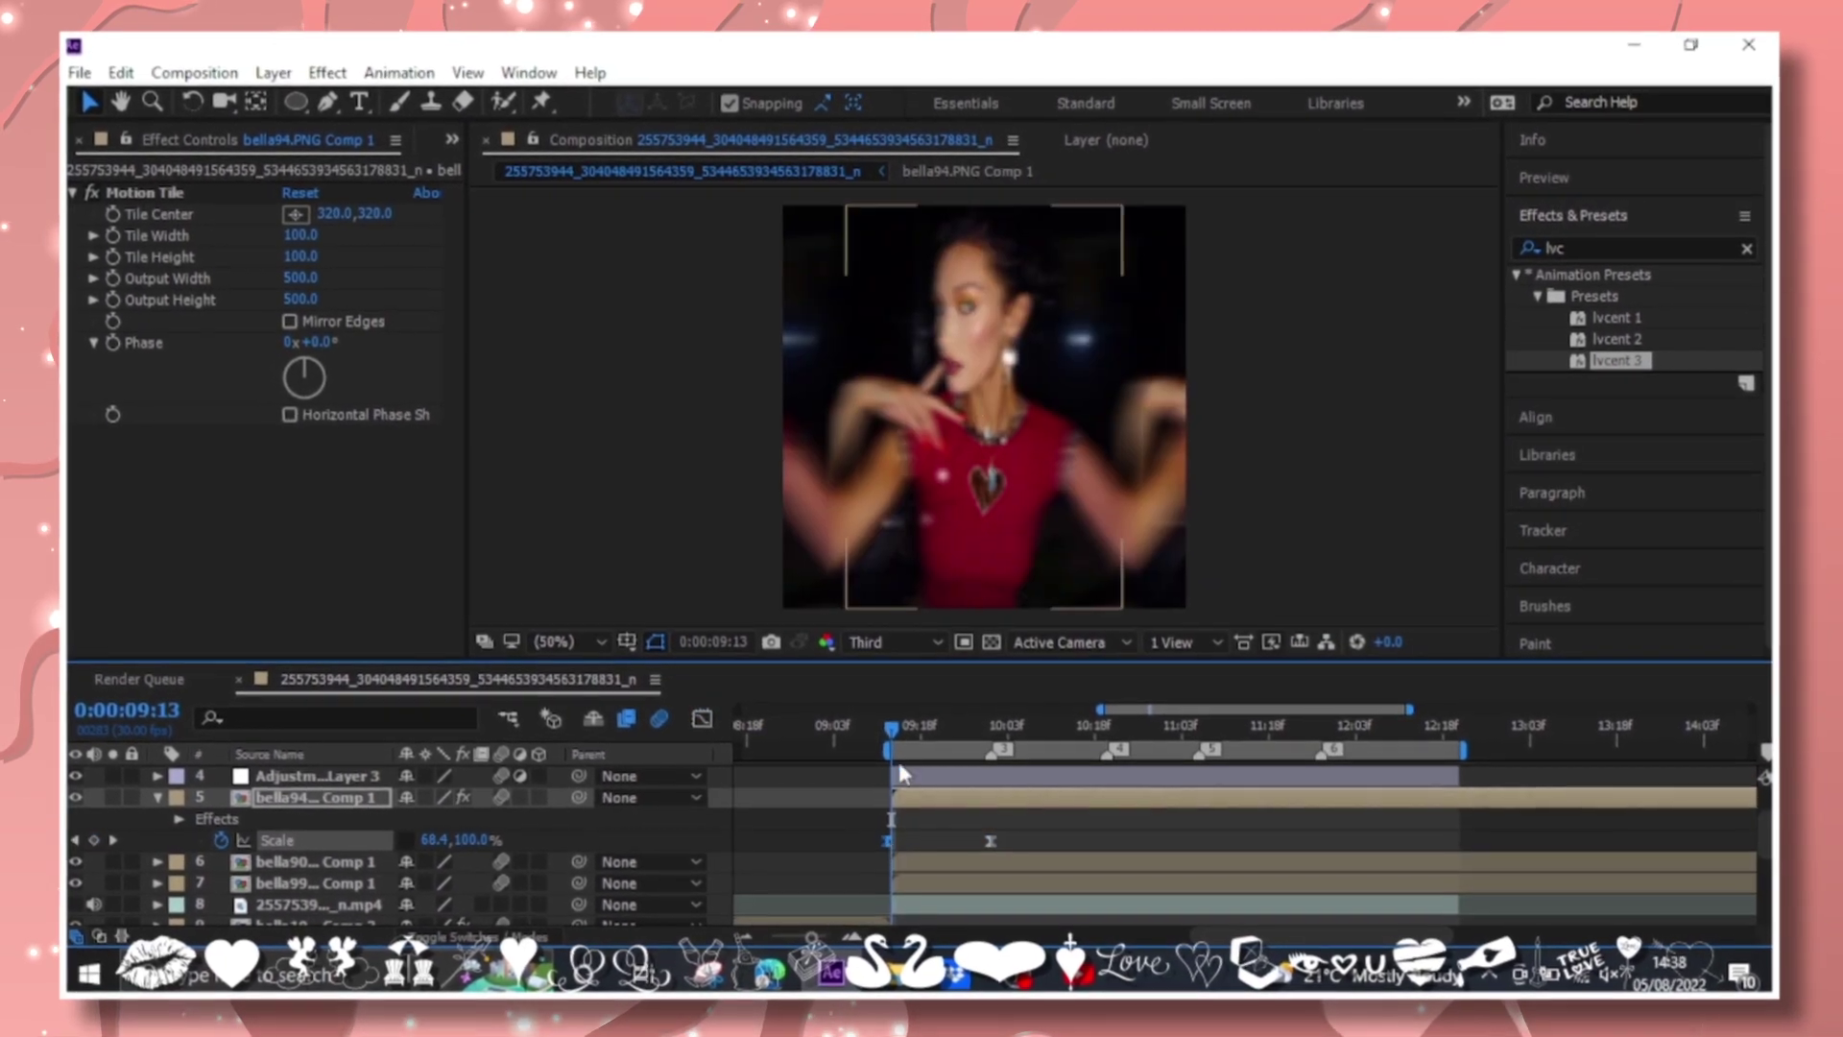
{"action": "left_click_drag", "start_coordinate": [960, 762], "coordinate": [966, 761]}
{"action": "key", "text": "shift+F3"}
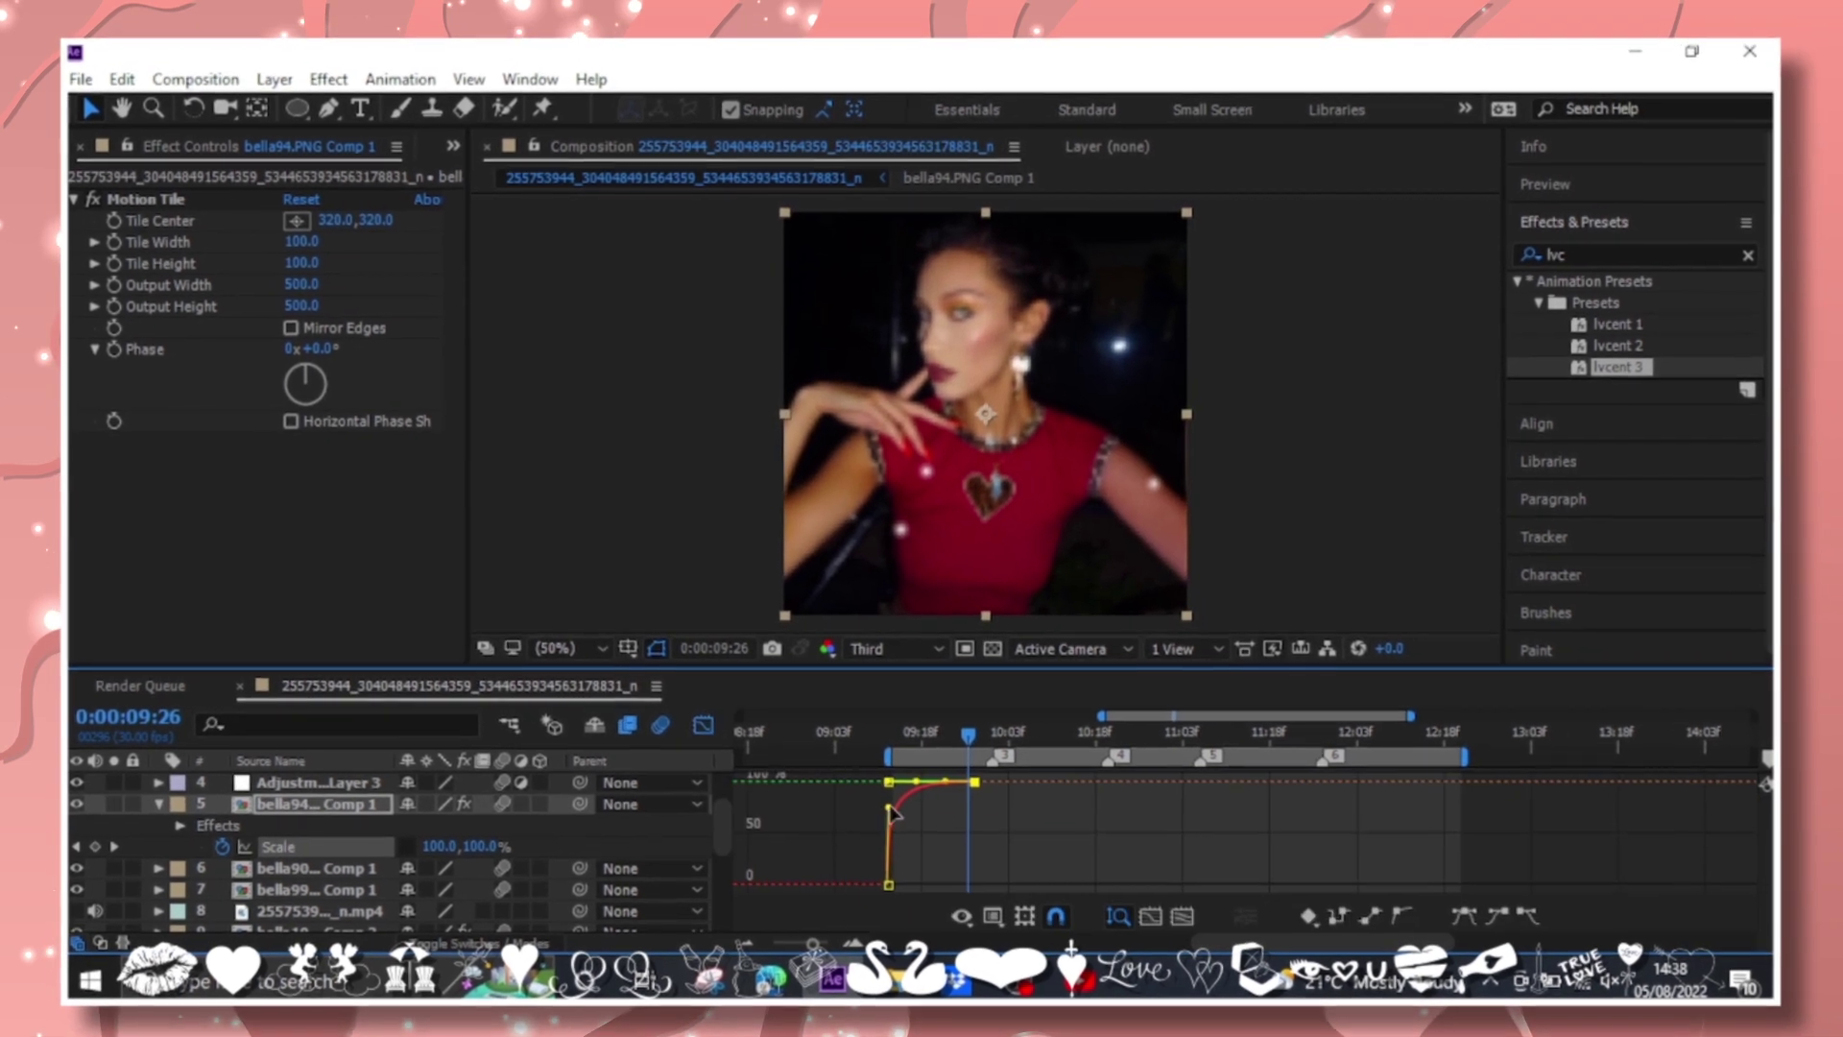
Select Adjustment Layer 3 and bring up the effect categories to add a Twist warp.
{"action": "left_click", "coordinate": [699, 722]}
{"action": "scroll", "coordinate": [929, 796], "scroll_direction": "up", "scroll_amount": 3}
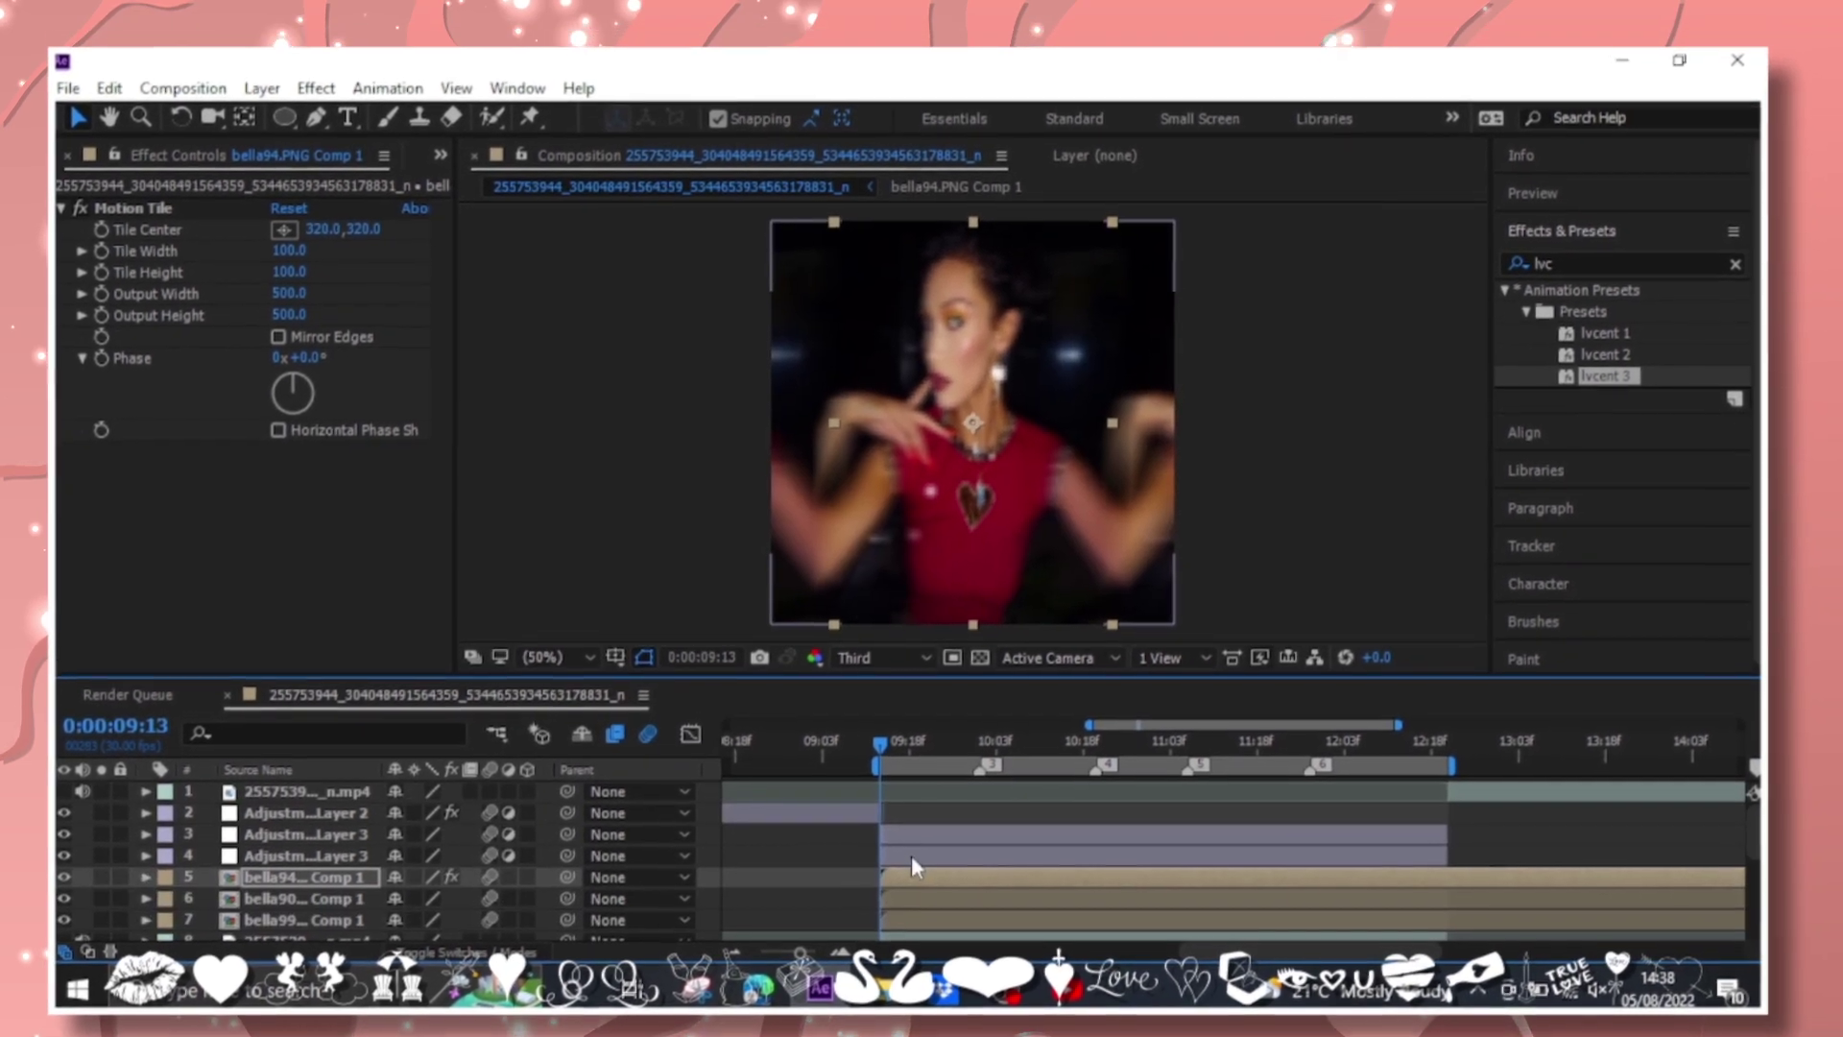
{"action": "left_click", "coordinate": [912, 855]}
{"action": "key", "text": "alt+t"}
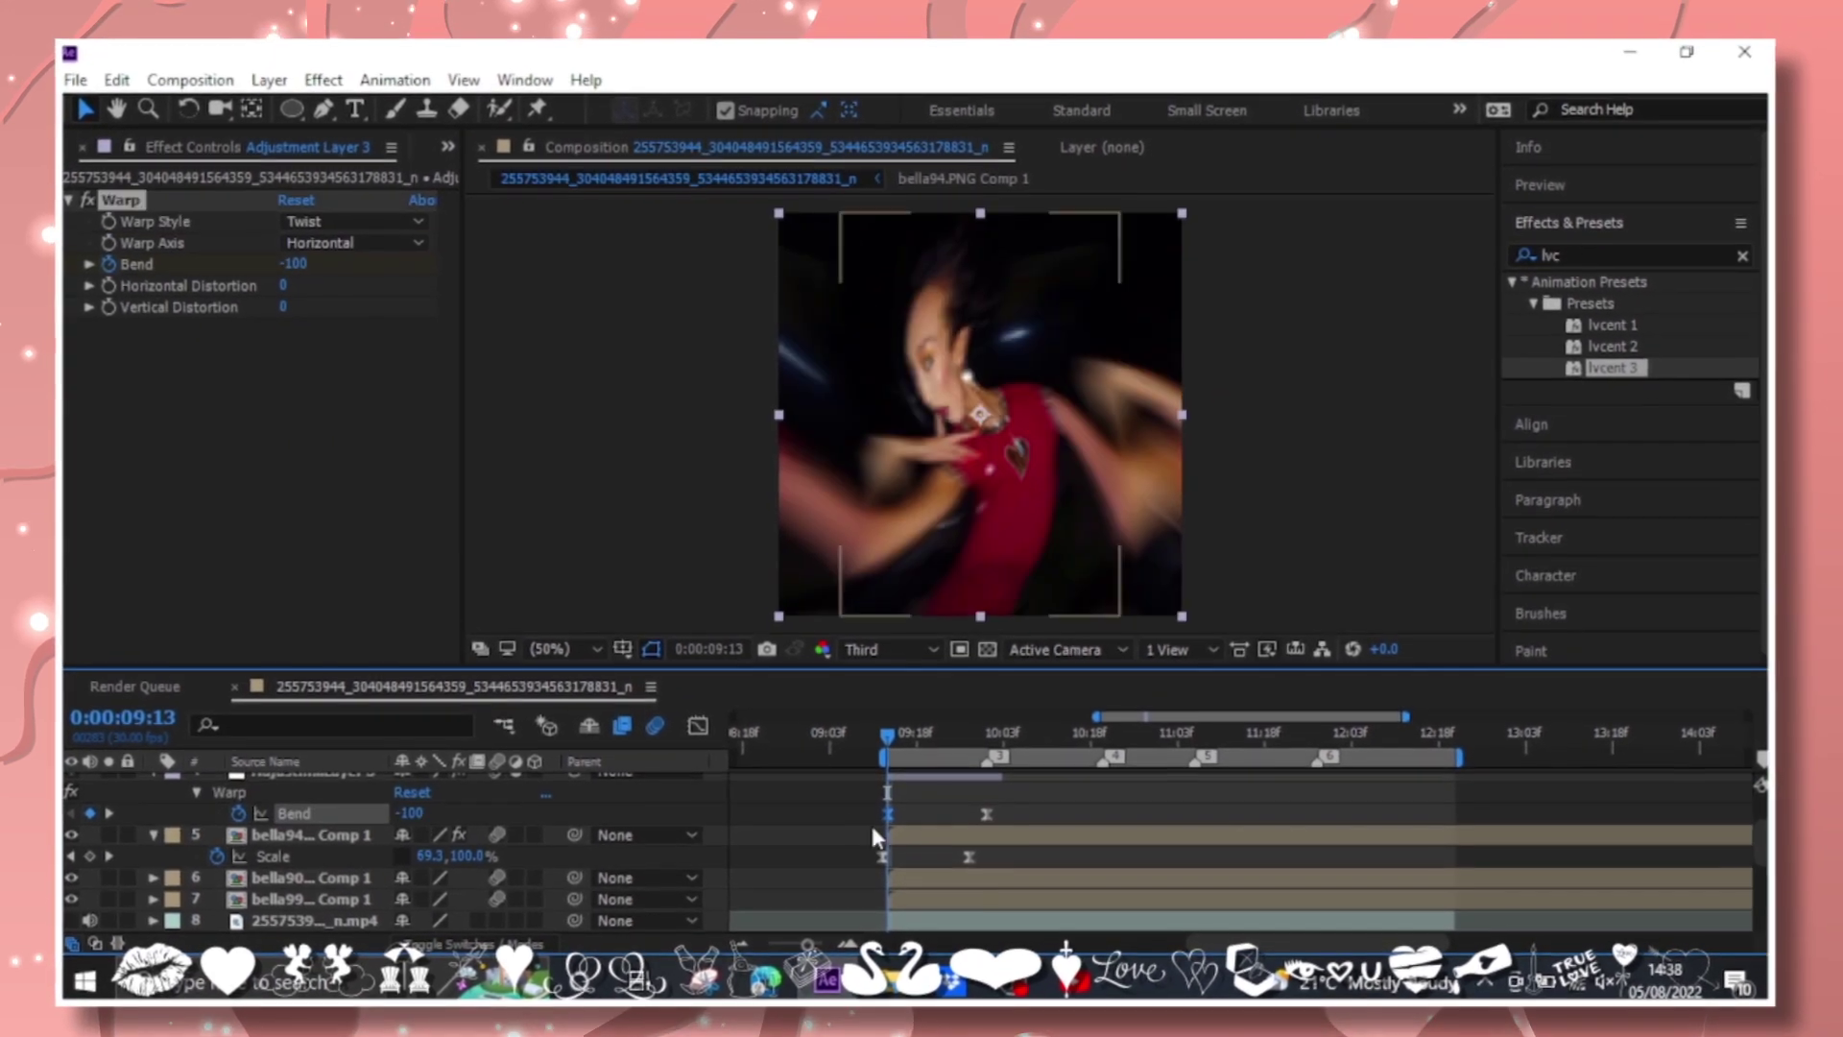
Check the Bend curve and shift the Scale and Bend keyframes to start at 10:00.
{"action": "left_click", "coordinate": [698, 725]}
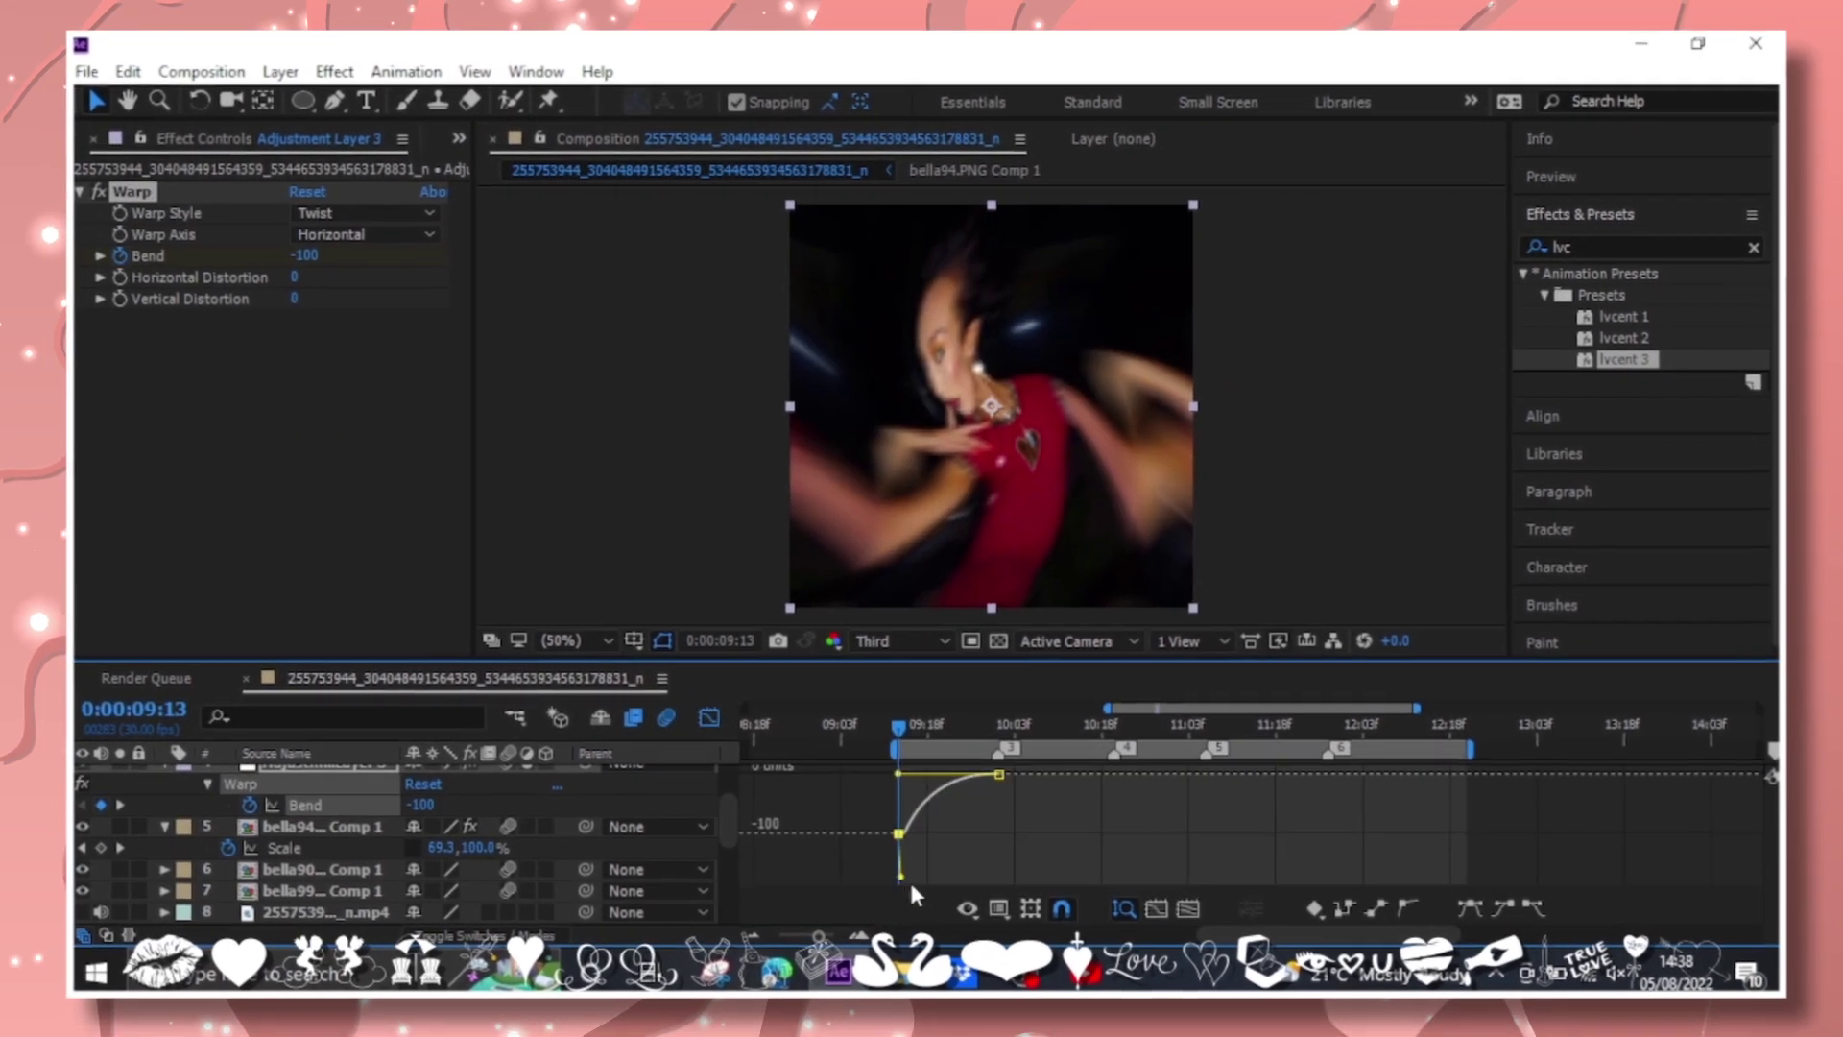
{"action": "key", "text": "shift+F3"}
{"action": "key", "text": "k"}
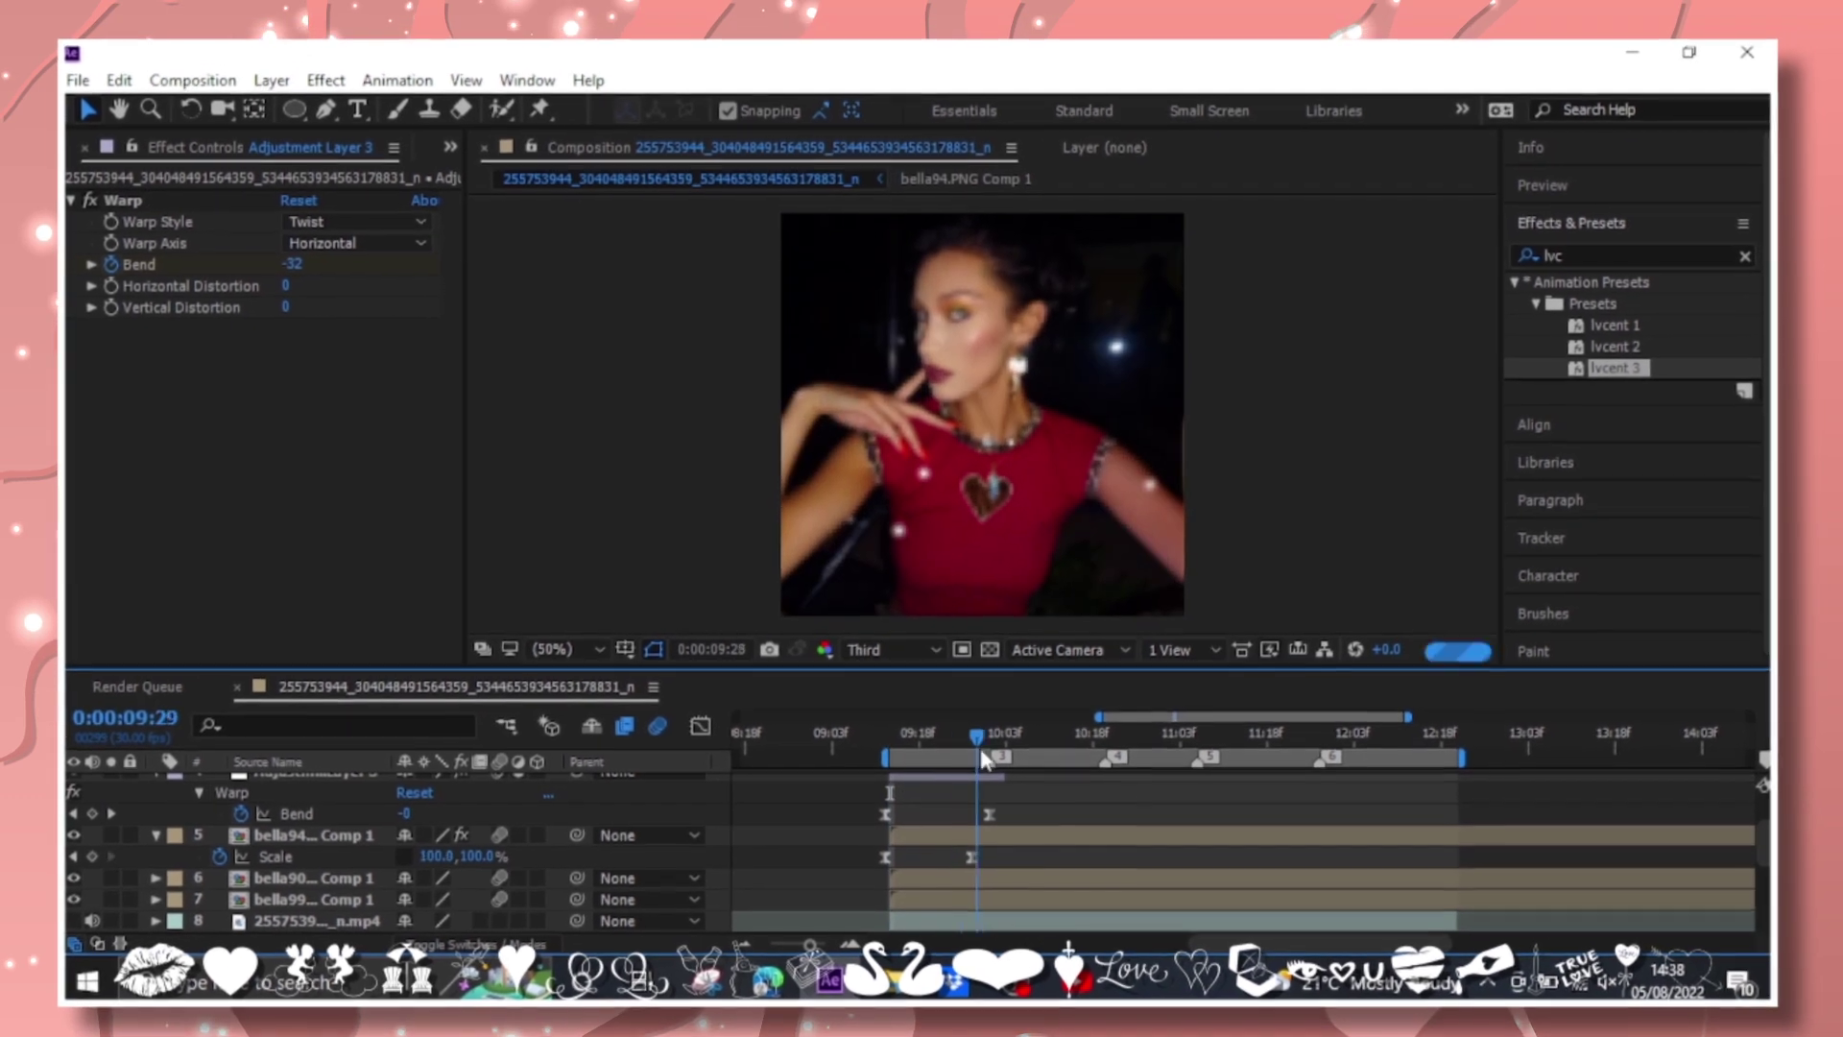
{"action": "left_click_drag", "start_coordinate": [967, 848], "coordinate": [985, 849]}
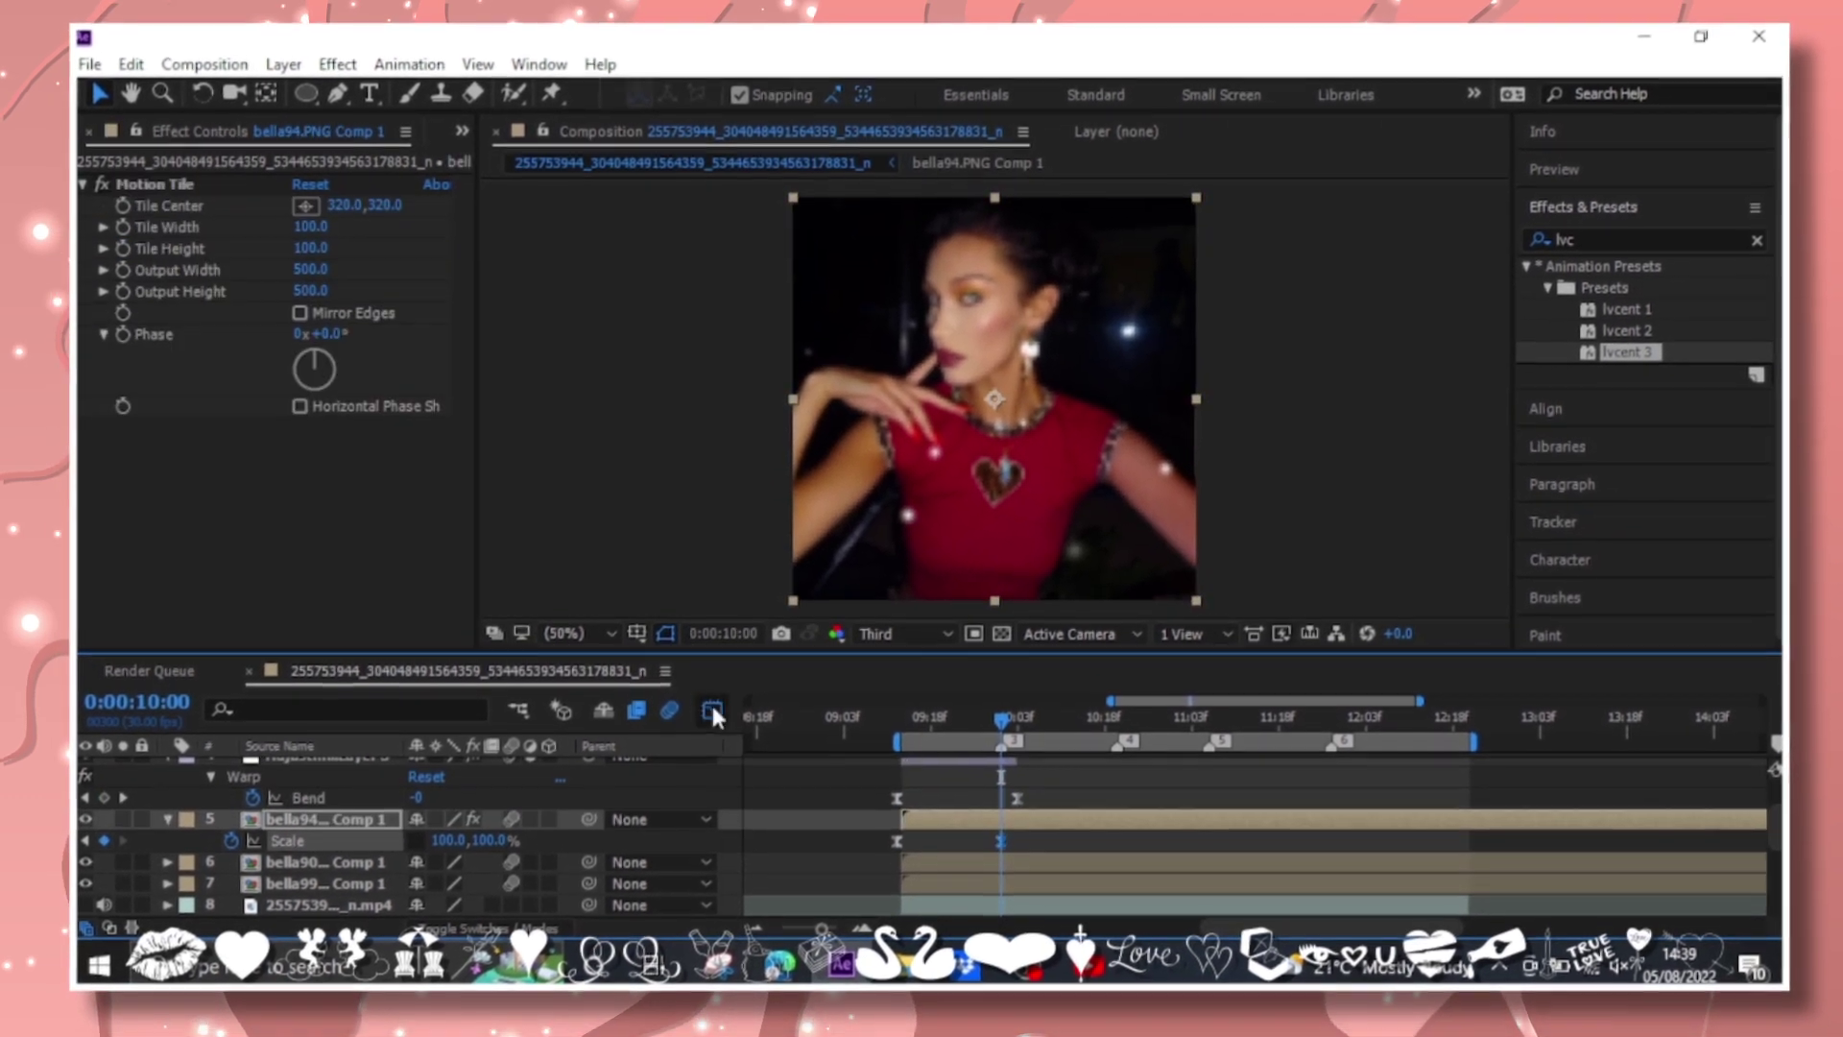
Collapse the layer properties and parent layers 5–7 to Adjustment Layer 3.
{"action": "key", "text": "u"}
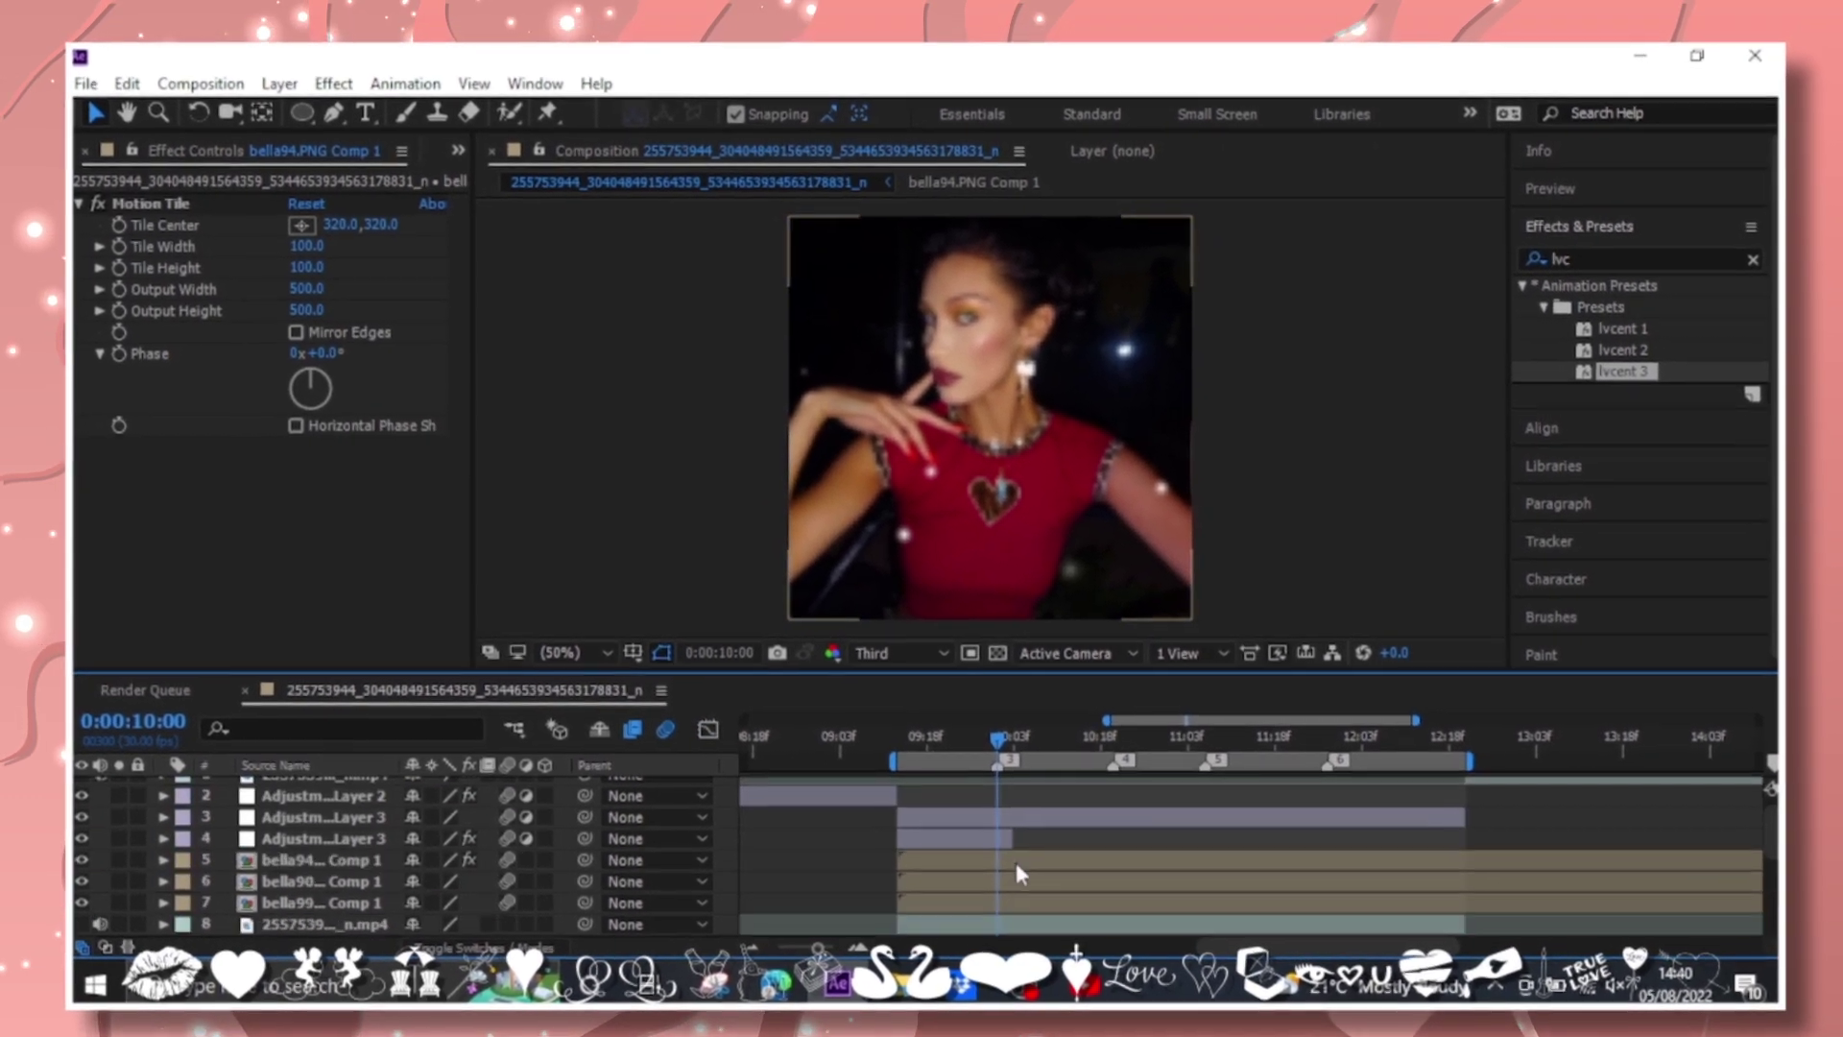
{"action": "left_click", "coordinate": [998, 868]}
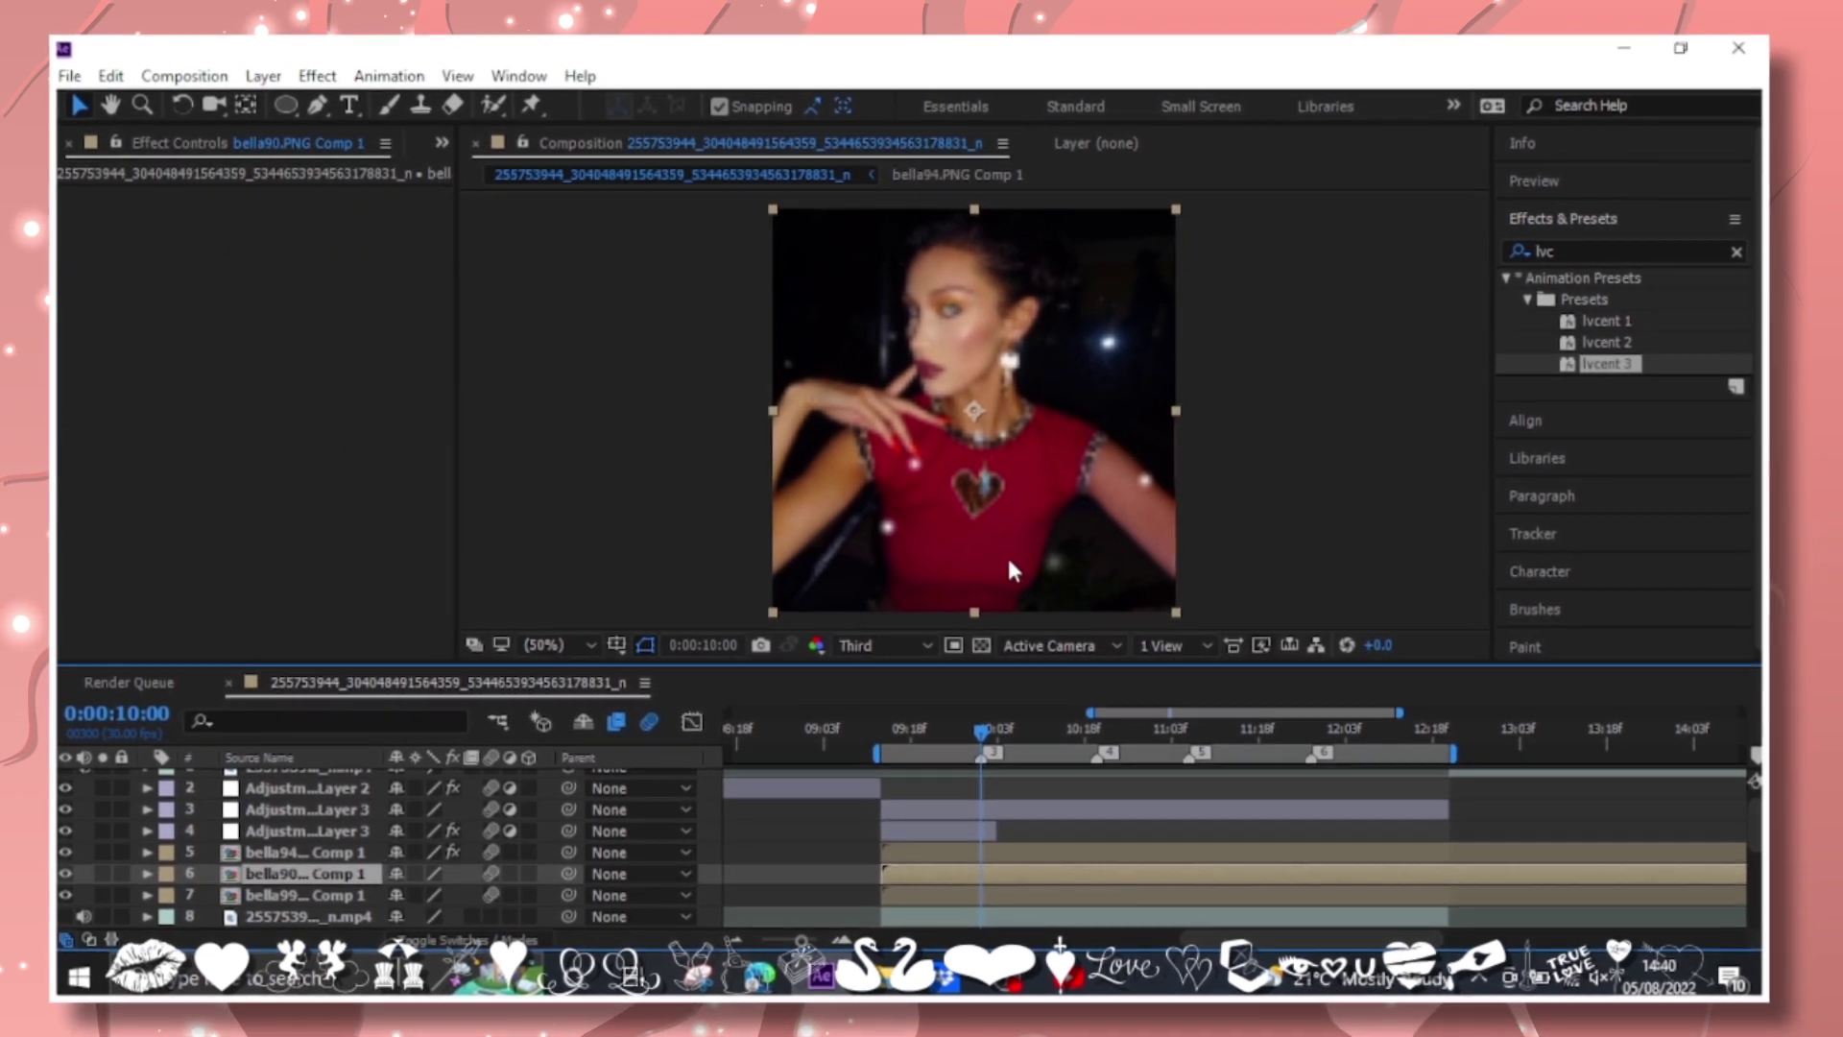
{"action": "left_click", "coordinate": [979, 413]}
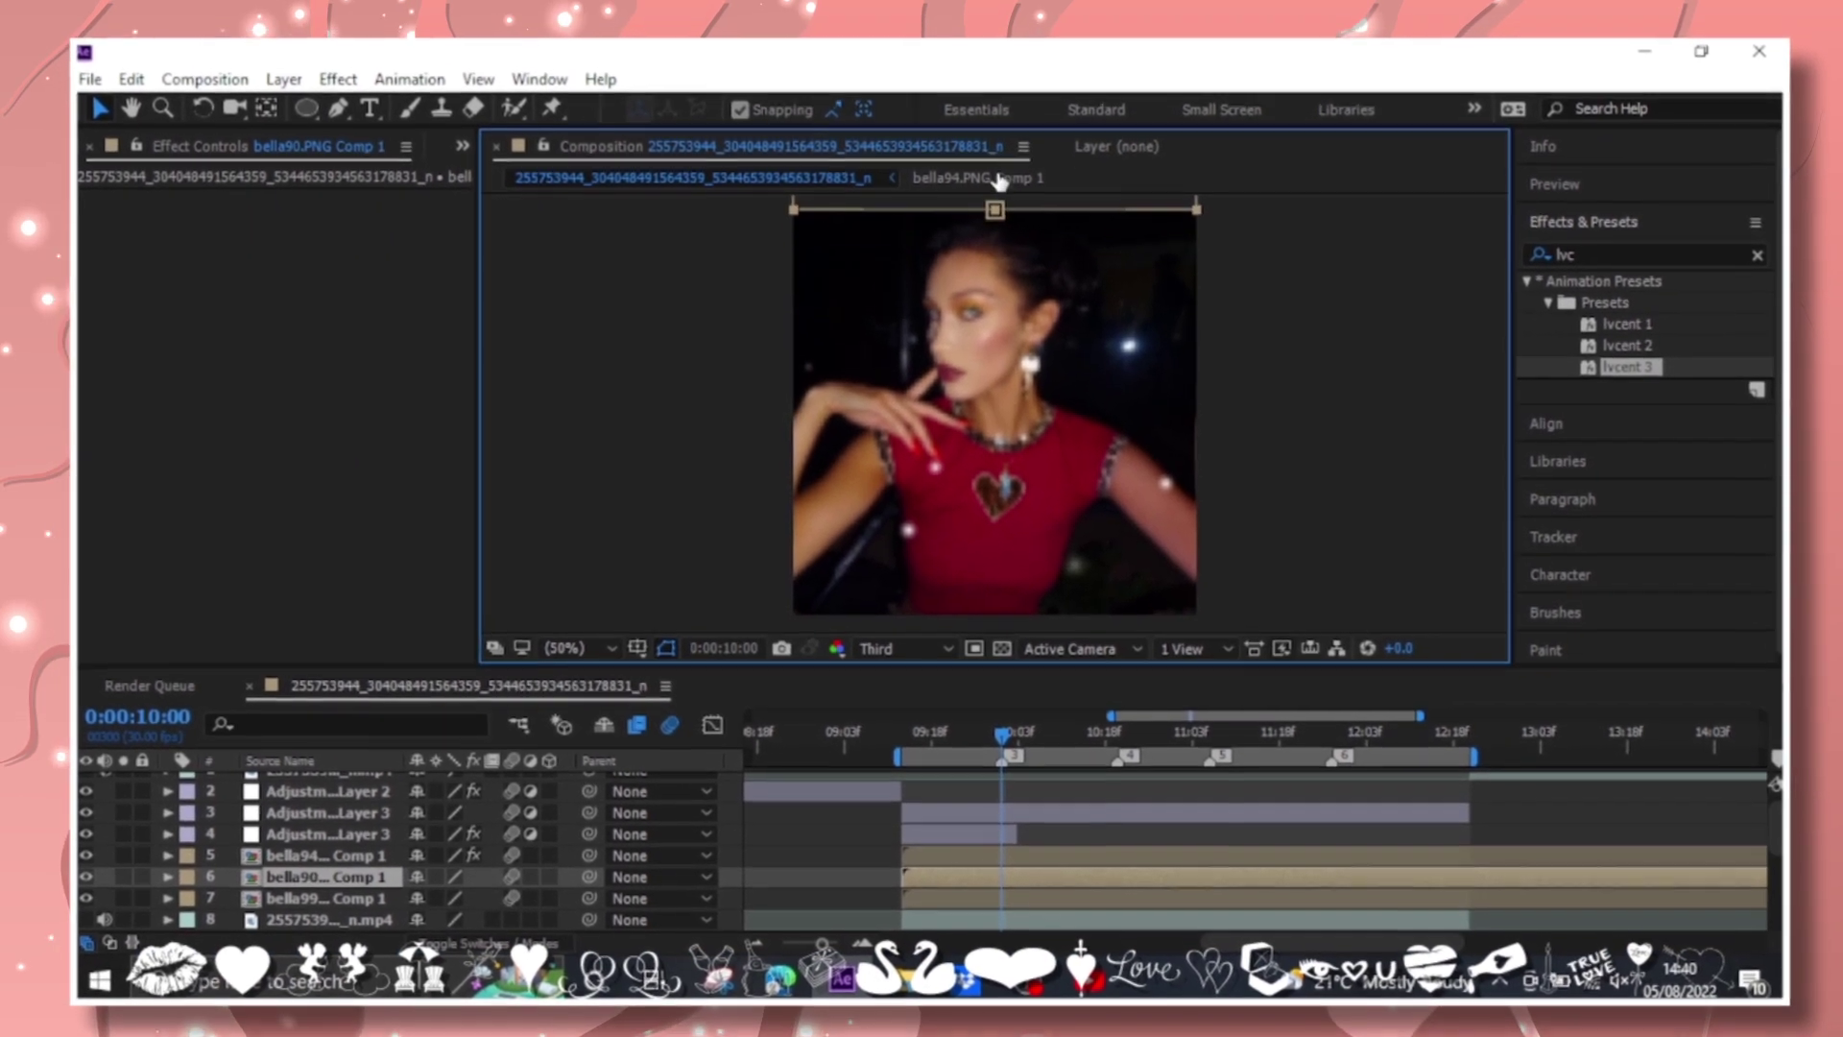
{"action": "scroll", "coordinate": [1013, 883], "scroll_direction": "down", "scroll_amount": 3}
{"action": "scroll", "coordinate": [964, 819], "scroll_direction": "up", "scroll_amount": 3}
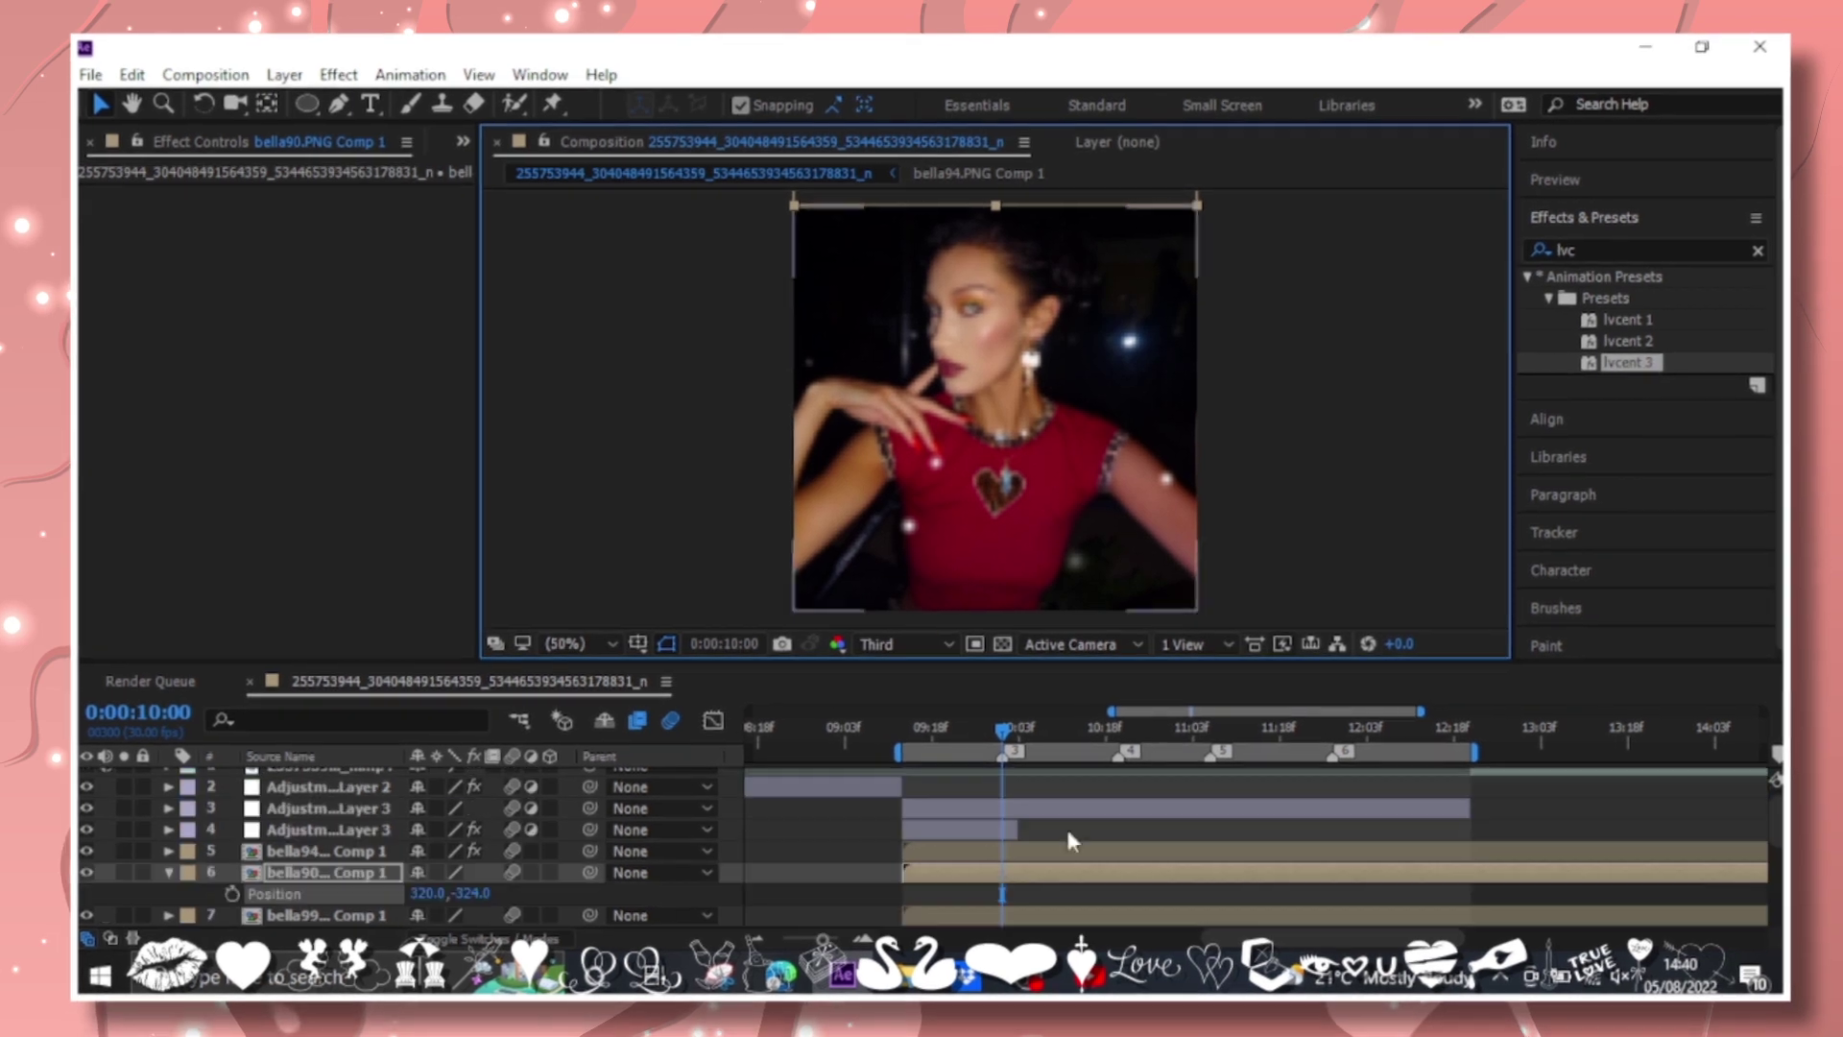
{"action": "left_click_drag", "start_coordinate": [582, 855], "coordinate": [343, 808]}
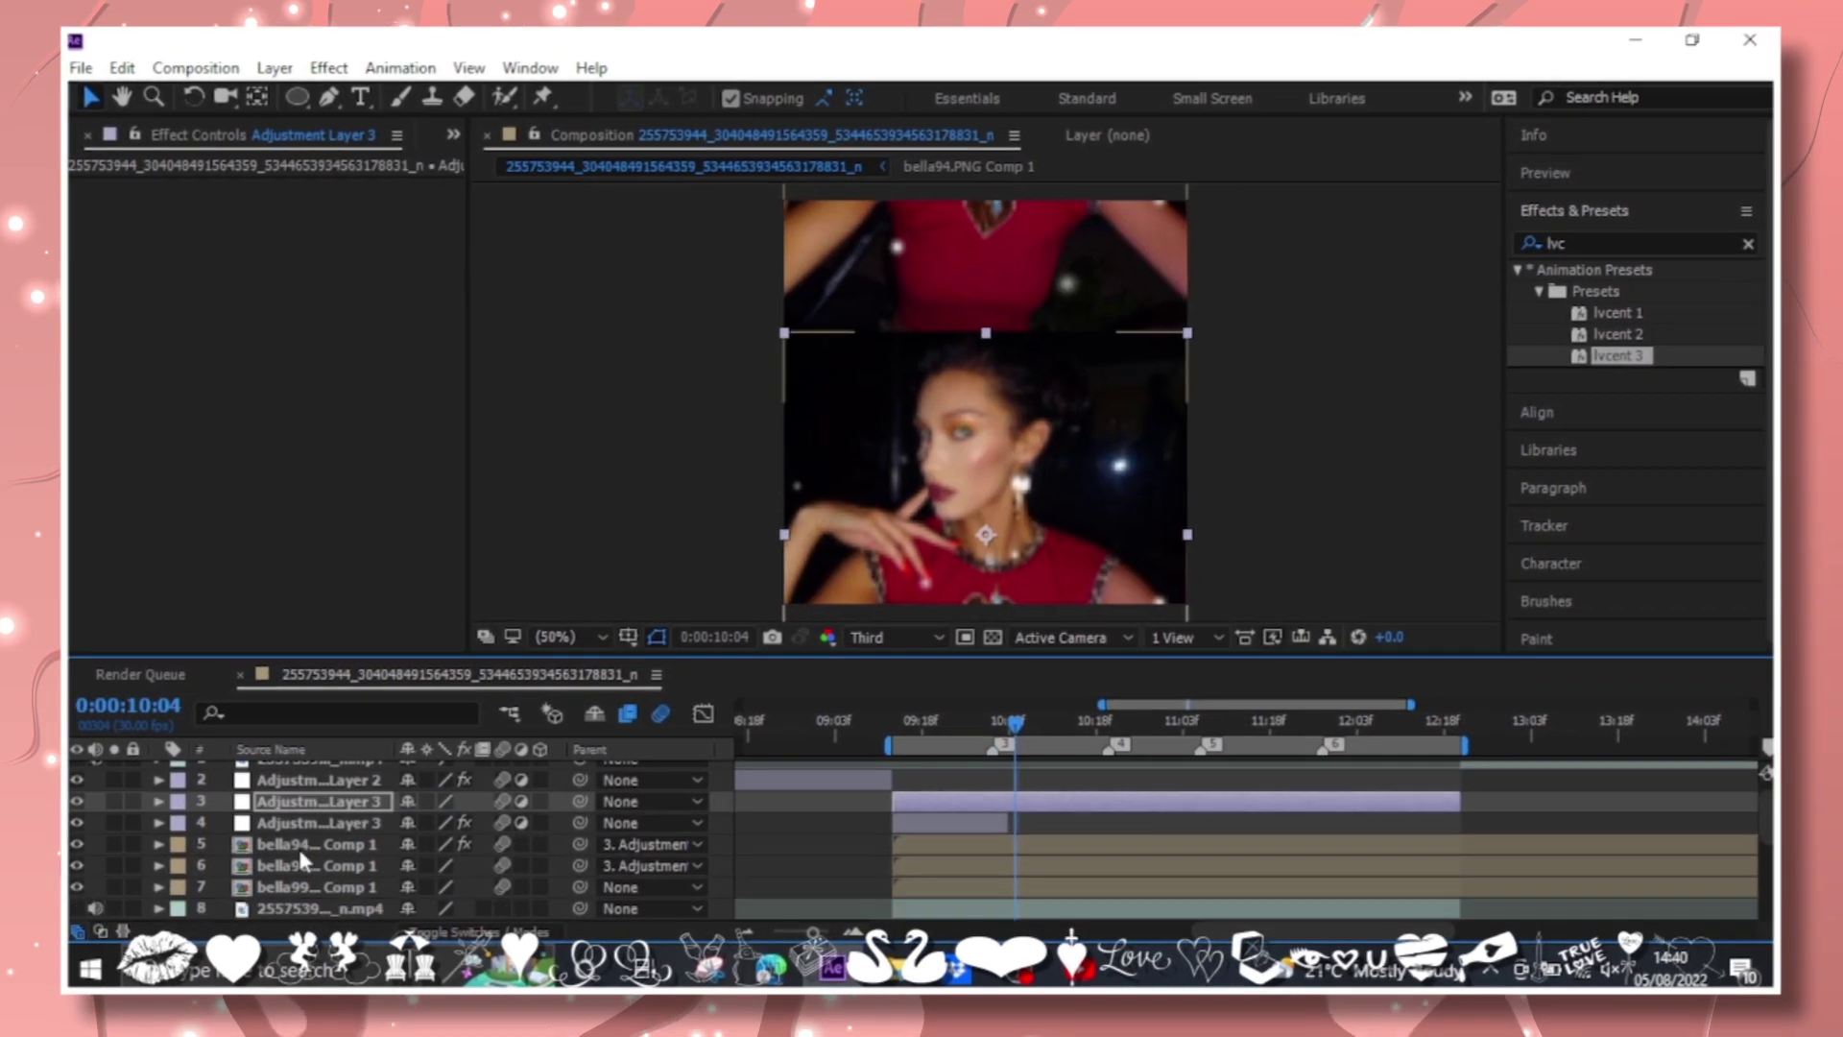
Position the bella90 comp just above the main photo in the grid.
{"action": "left_click", "coordinate": [301, 848]}
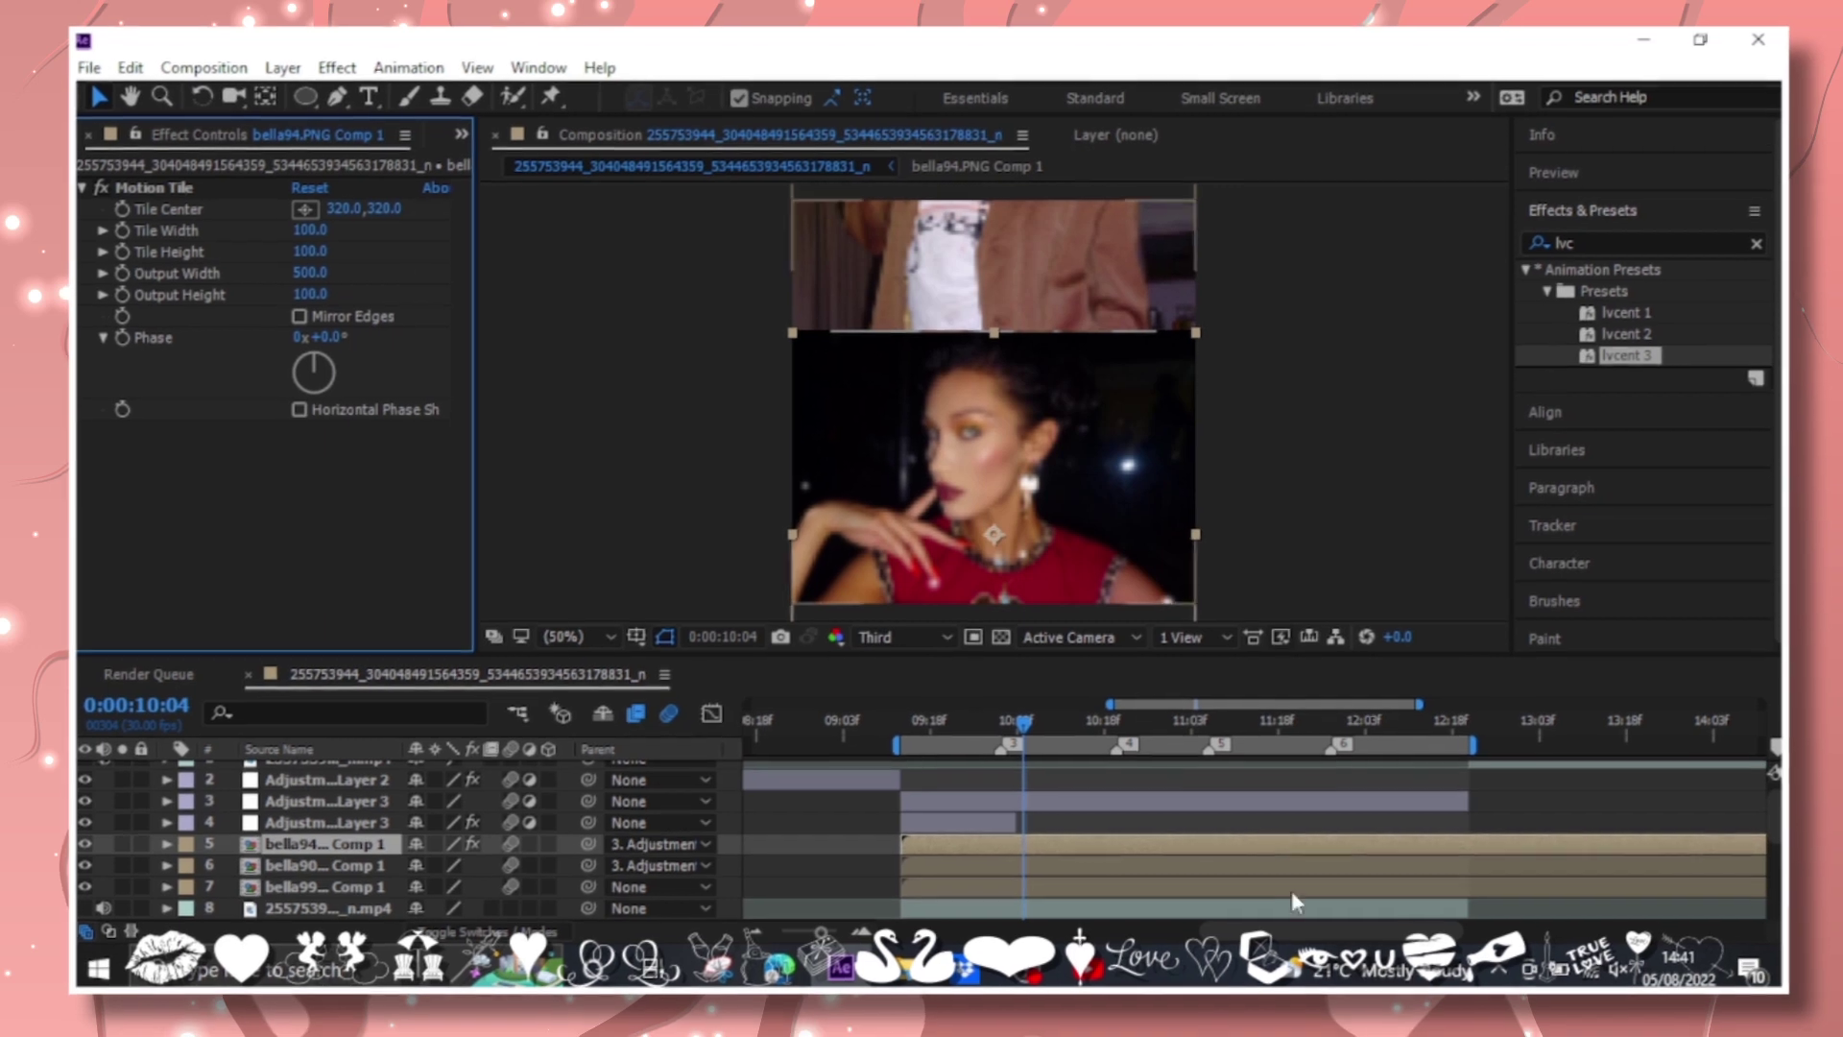
{"action": "left_click", "coordinate": [686, 867]}
{"action": "left_click", "coordinate": [330, 807], "text": "ctrl"}
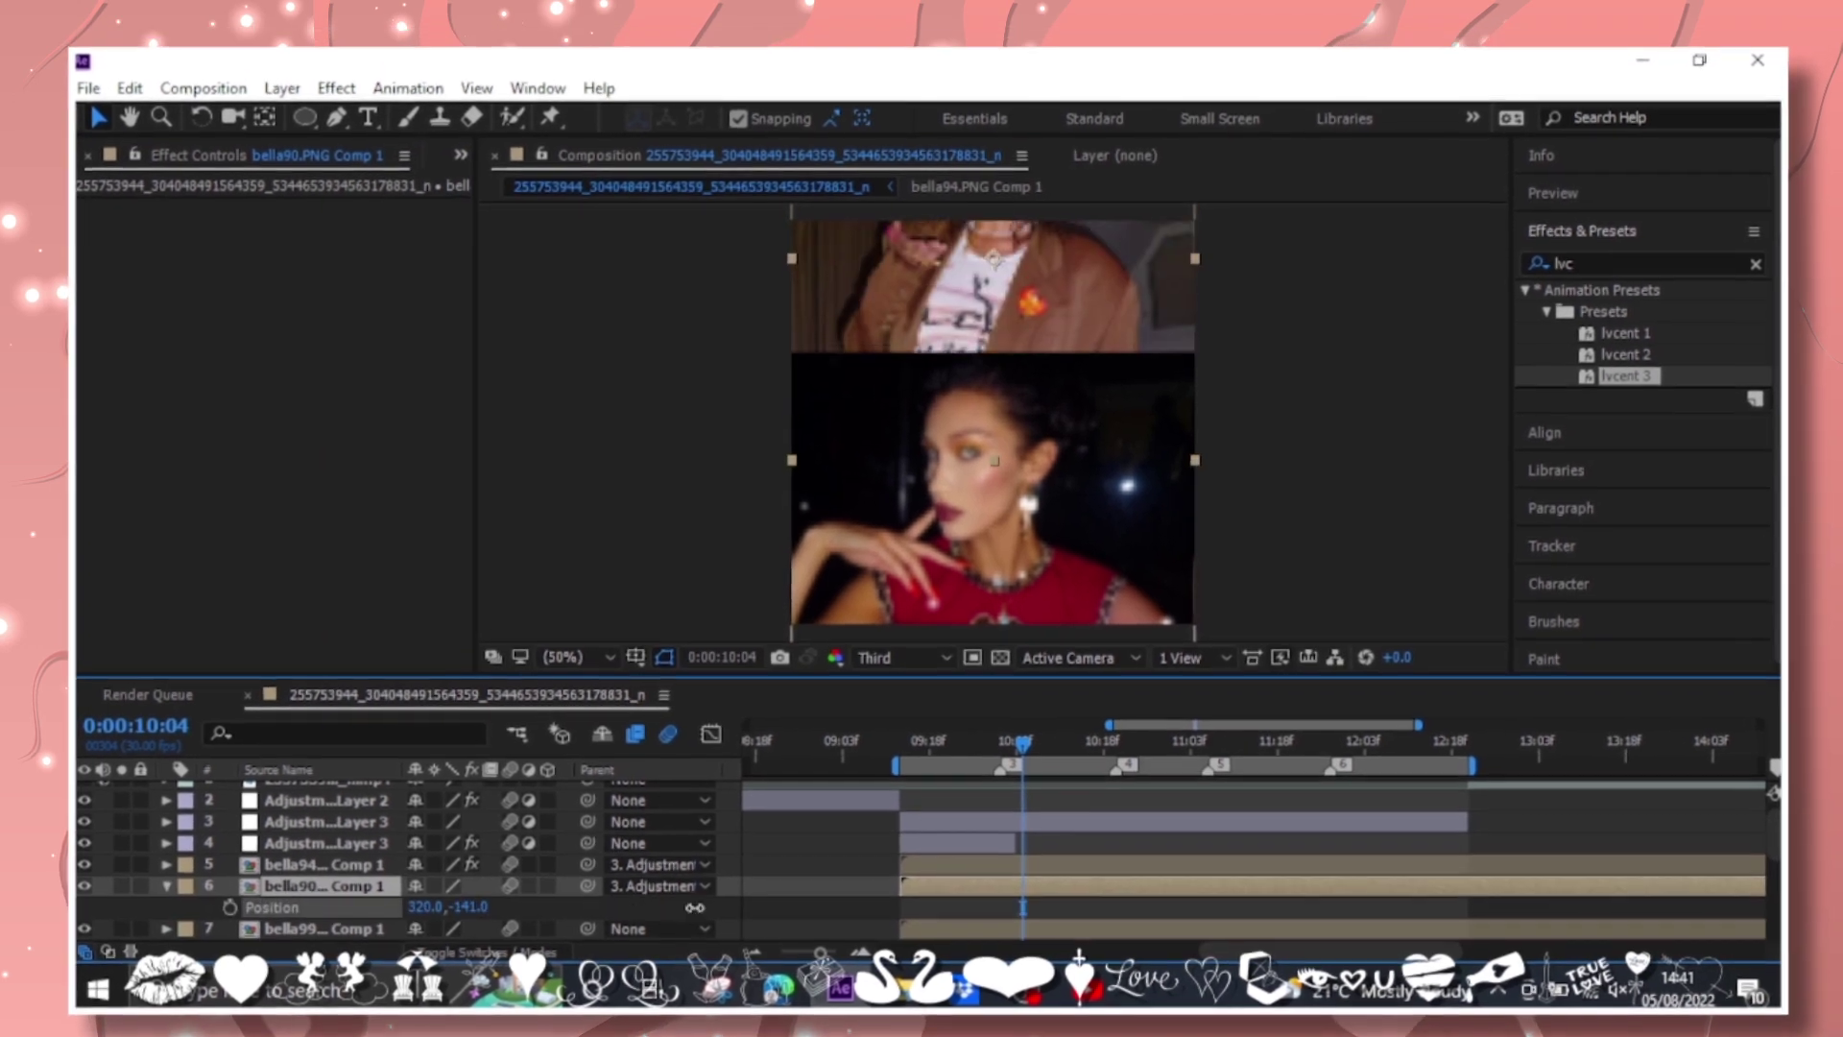
{"action": "key", "text": "p"}
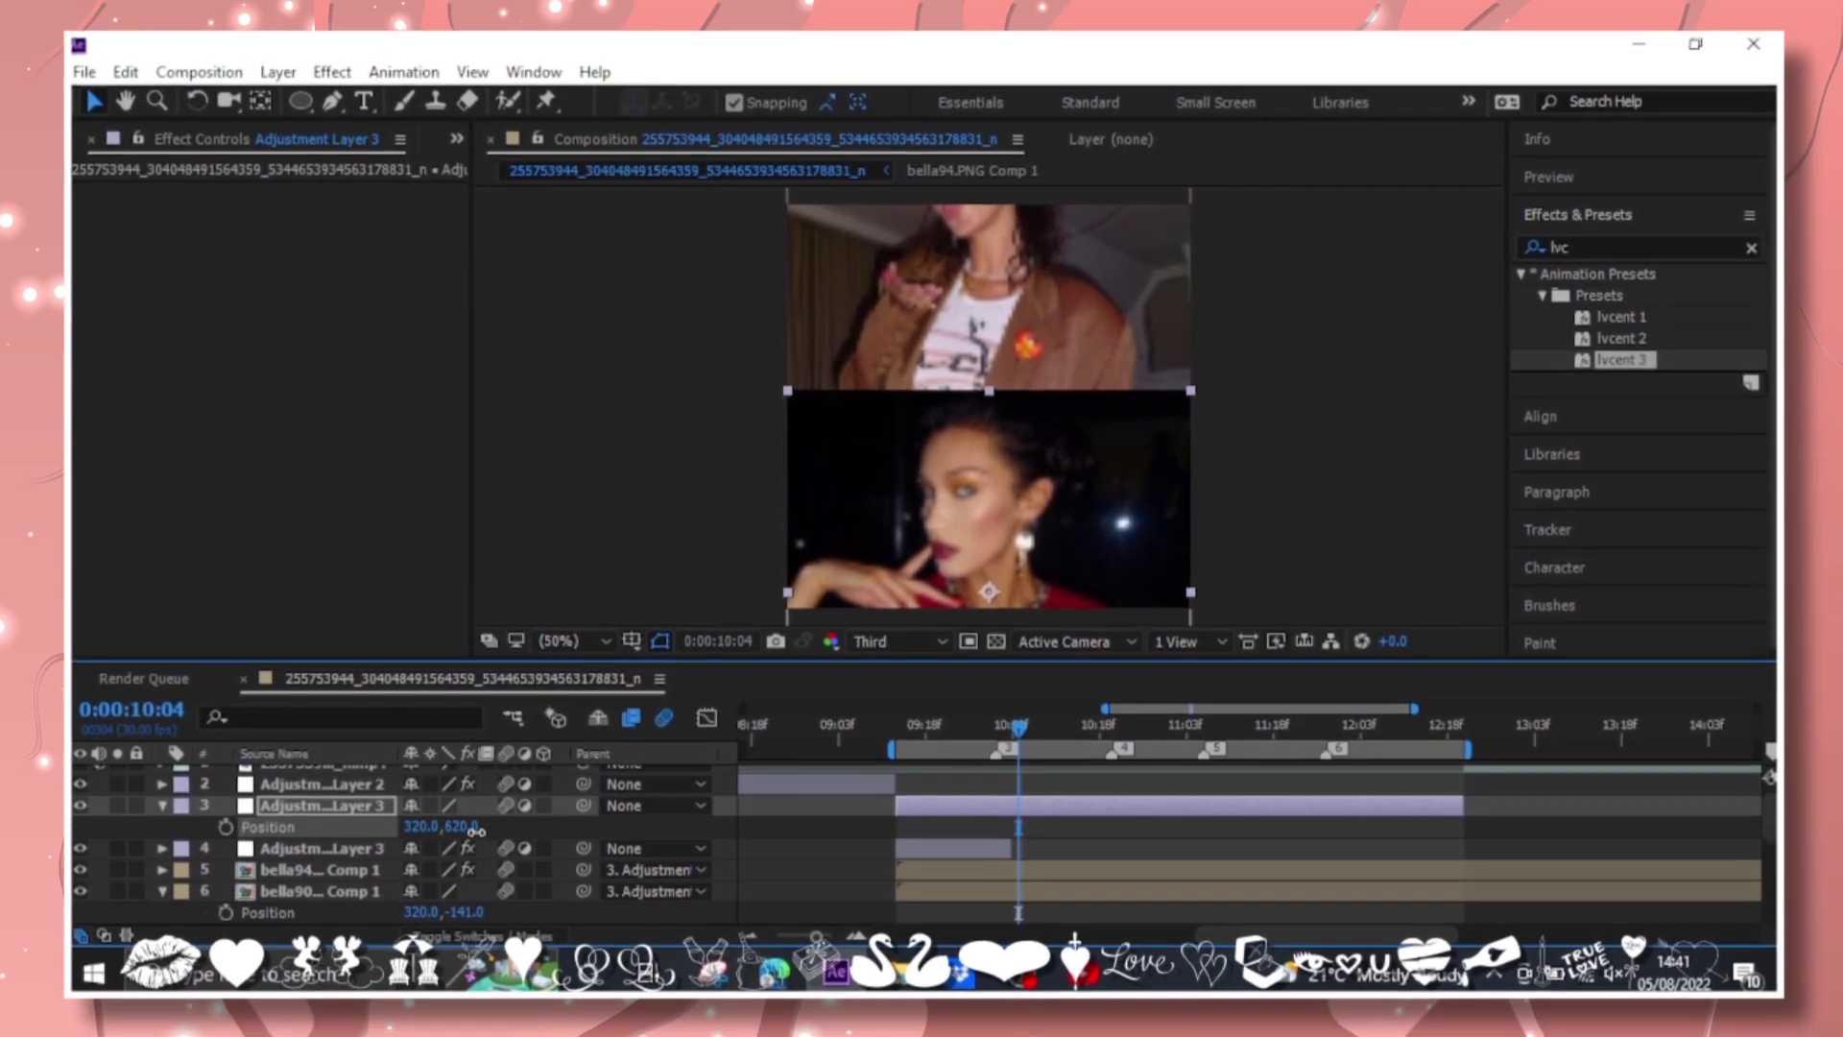
{"action": "left_click", "coordinate": [164, 814]}
{"action": "mouse_move", "coordinate": [465, 900]}
{"action": "left_mouse_down"}
{"action": "mouse_move", "coordinate": [653, 881]}
{"action": "mouse_move", "coordinate": [400, 877]}
{"action": "mouse_move", "coordinate": [263, 846]}
{"action": "left_mouse_up"}
{"action": "left_click", "coordinate": [164, 814]}
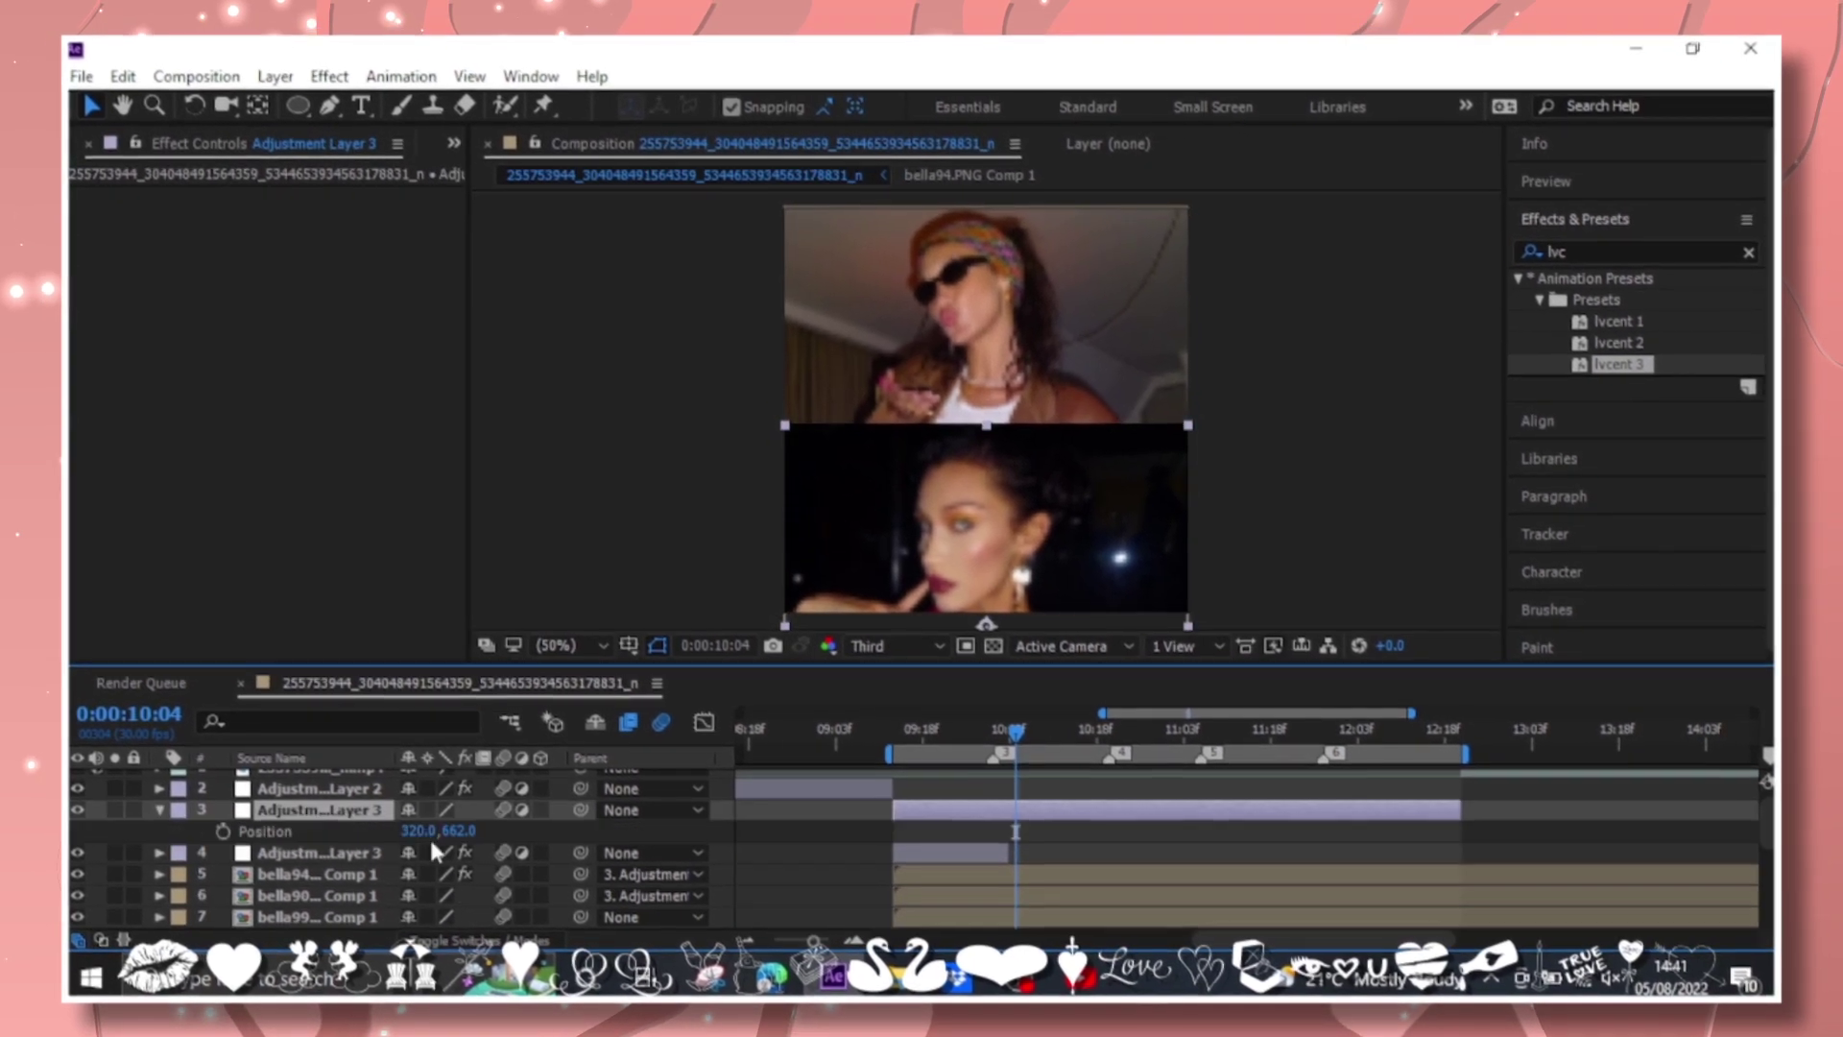
{"action": "left_click", "coordinate": [156, 804]}
Move bella99 Comp 1 to layer 5 and slide the grid to place the left photo.
{"action": "left_click", "coordinate": [321, 890]}
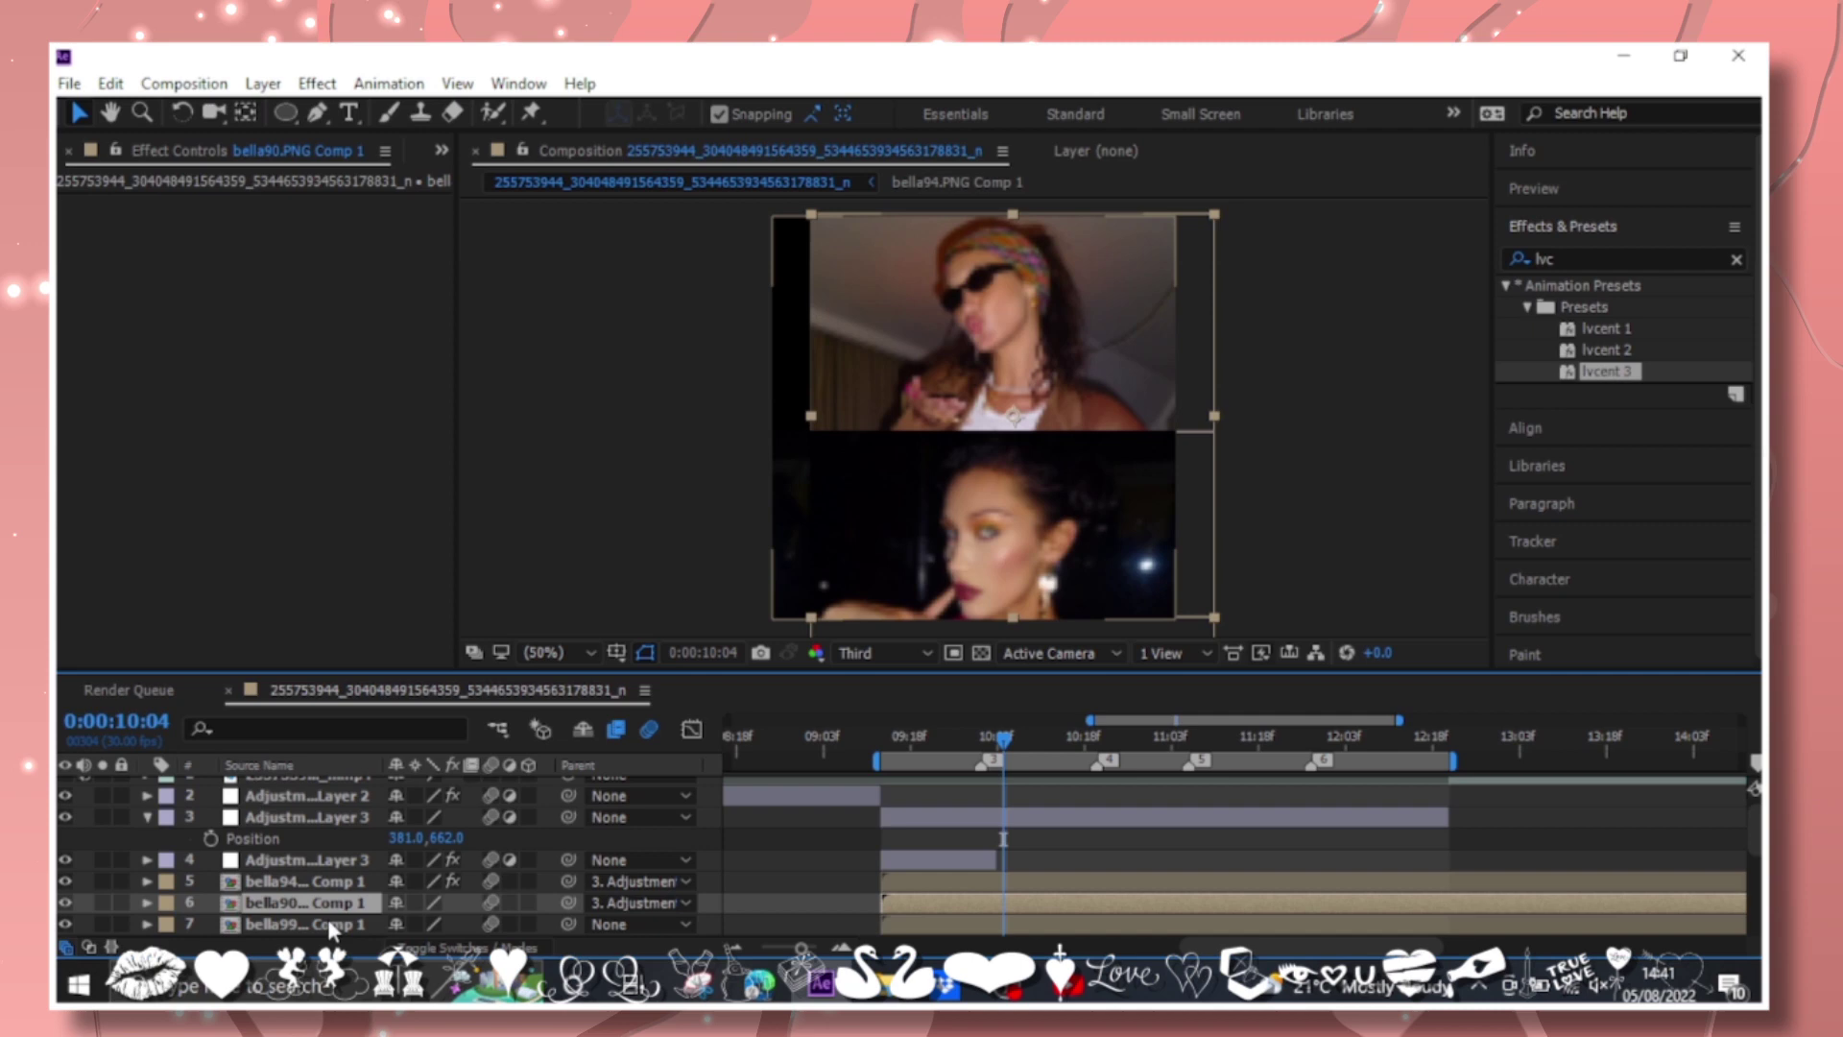
{"action": "left_click_drag", "start_coordinate": [327, 918], "coordinate": [321, 881]}
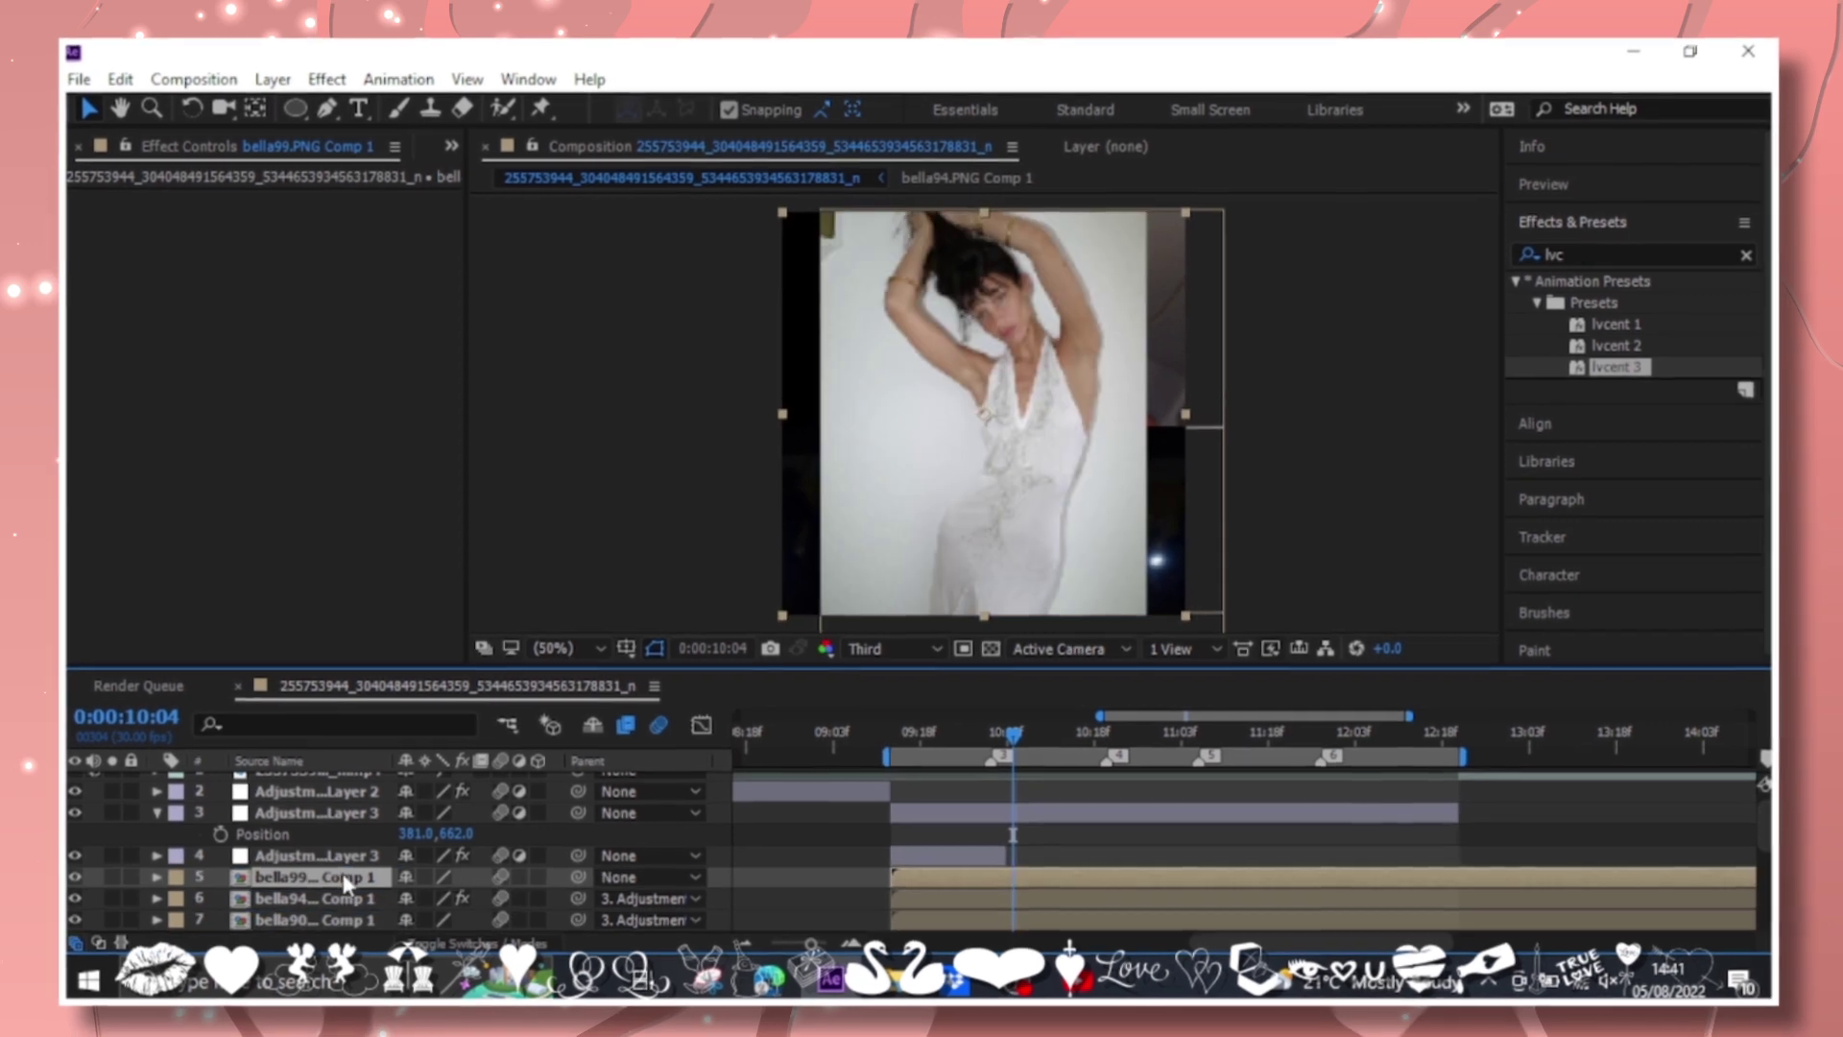
{"action": "key", "text": "p"}
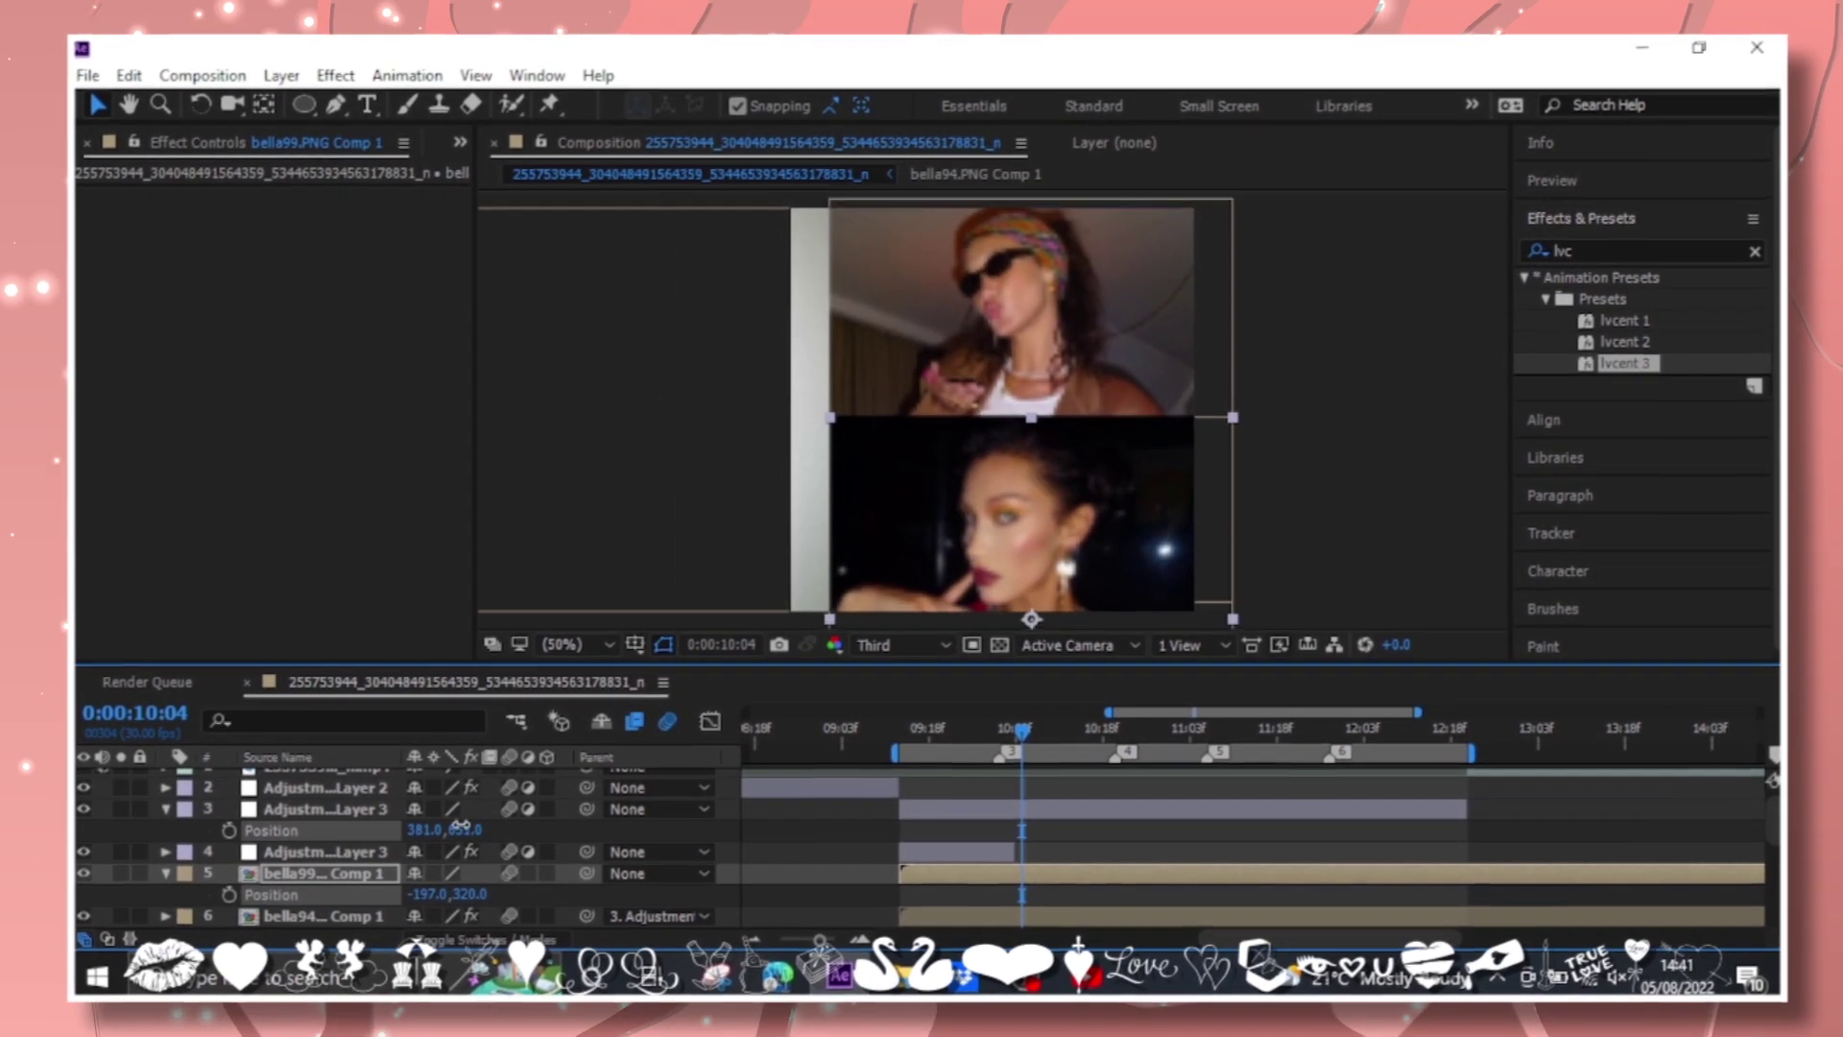
{"action": "left_click", "coordinate": [474, 823]}
{"action": "left_click_drag", "start_coordinate": [581, 867], "coordinate": [357, 810]}
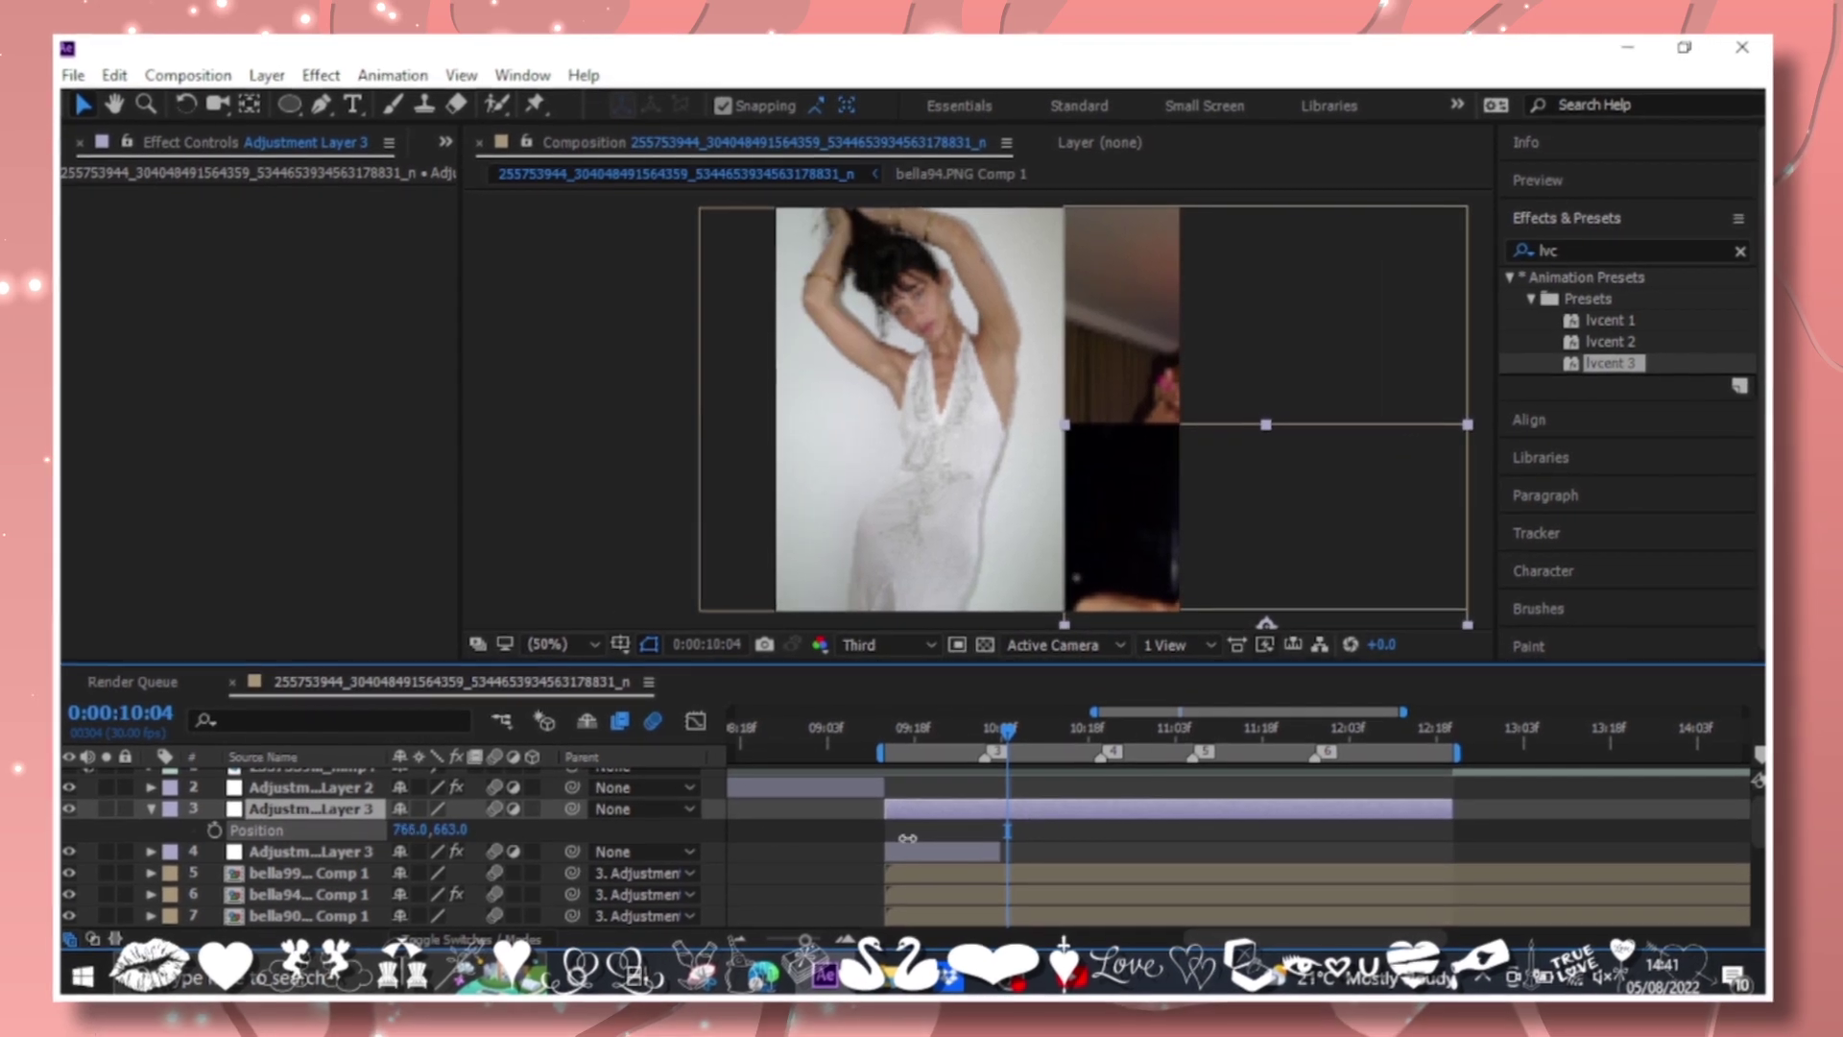
{"action": "left_click", "coordinate": [307, 872]}
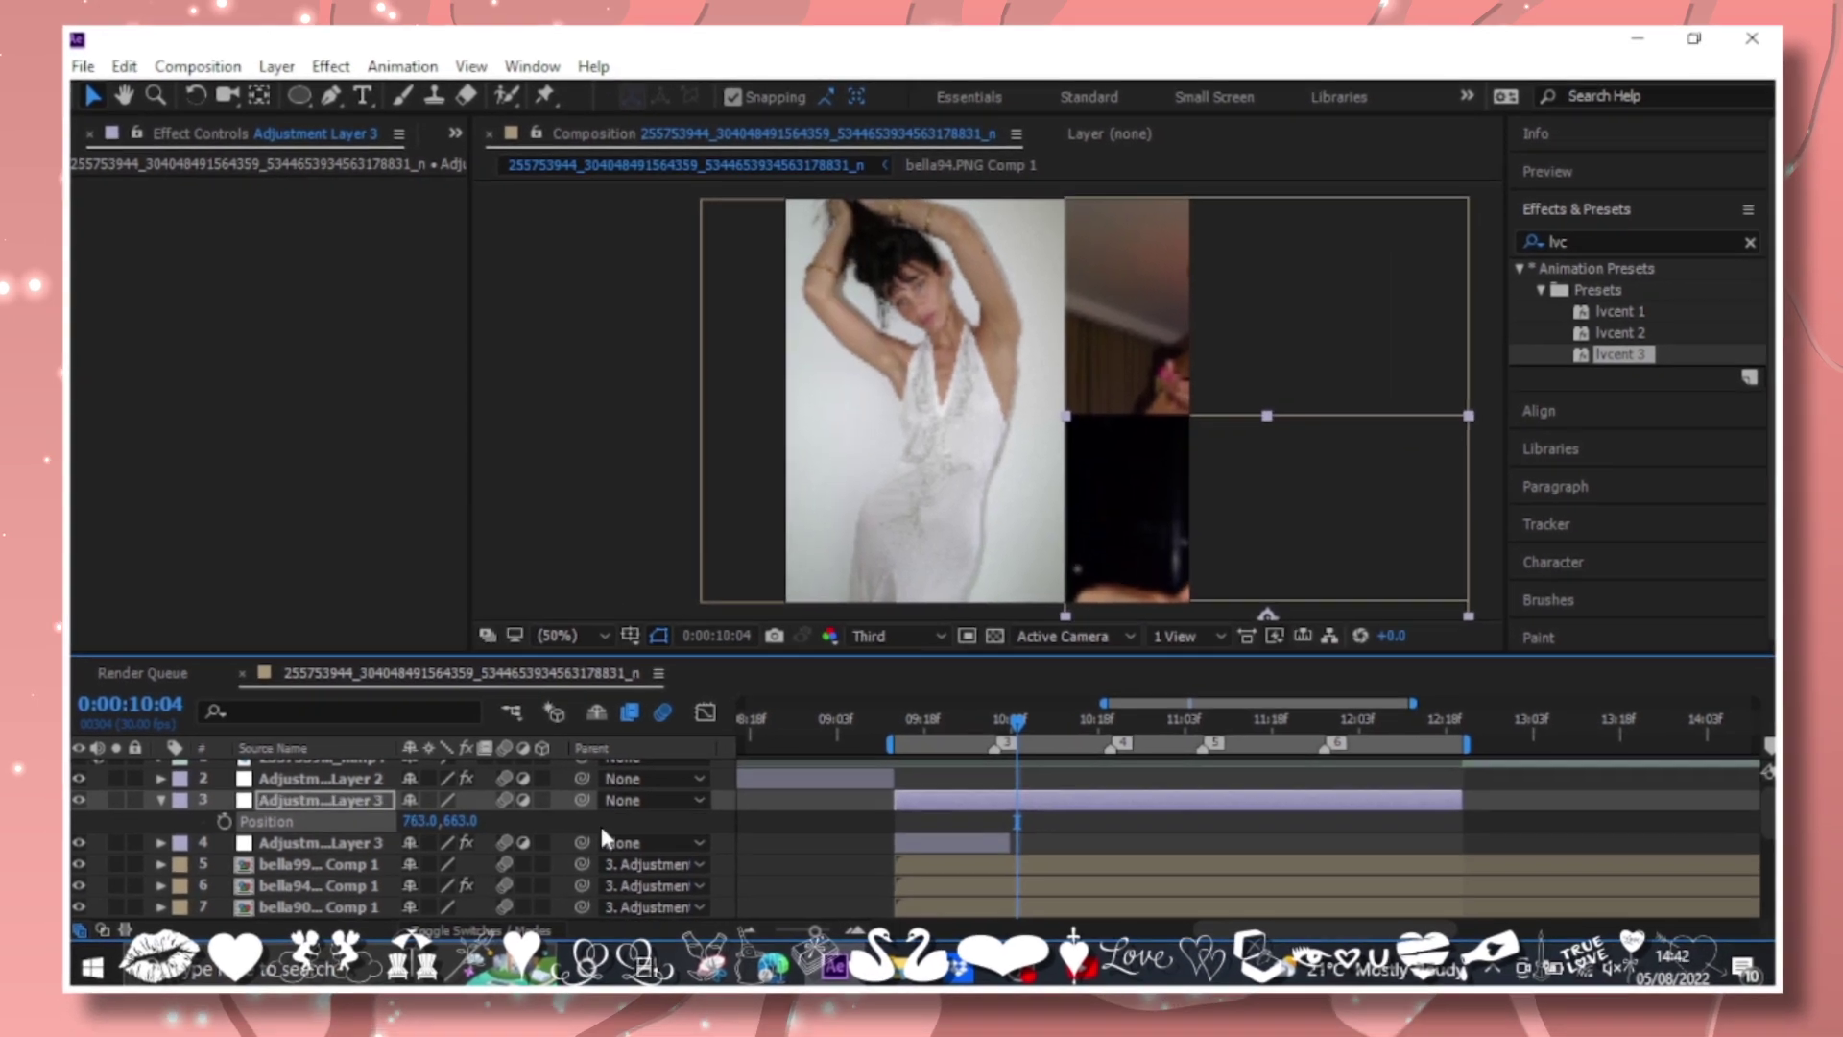
{"action": "key", "text": "s"}
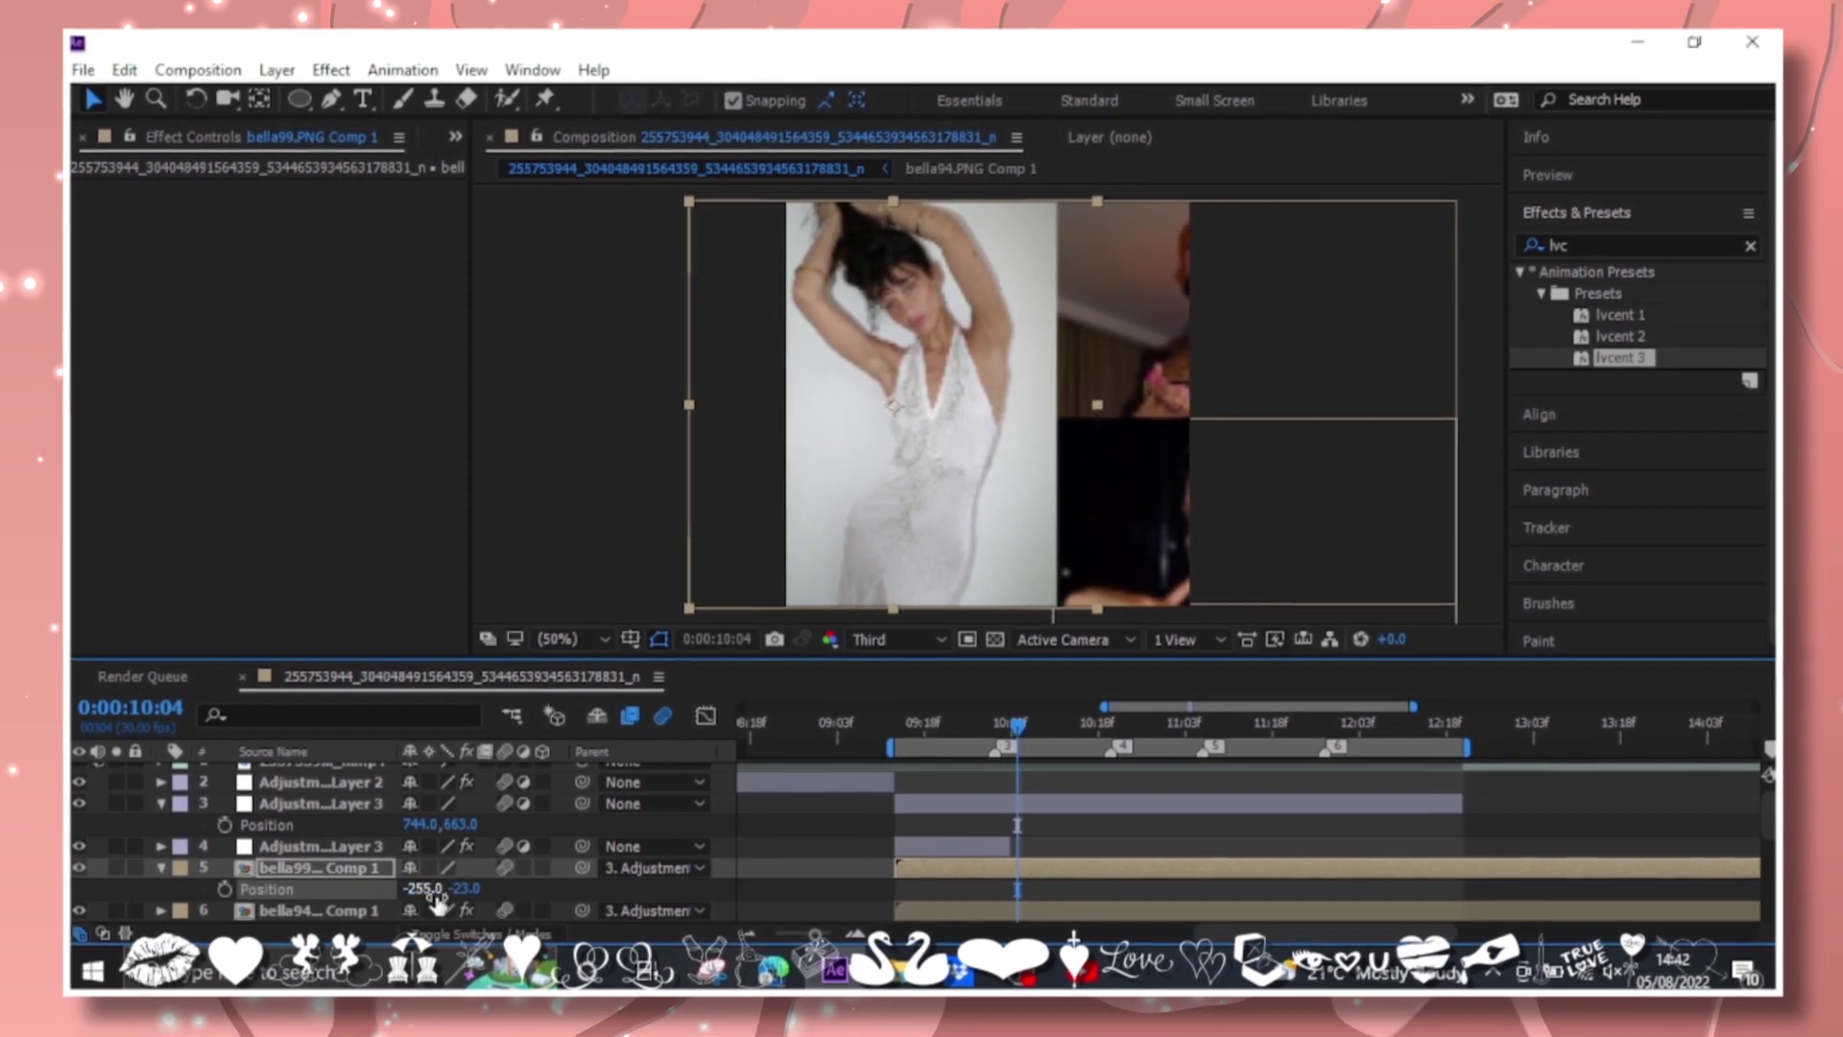
Reset Adjustment Layer 3's Position to 320,320 and set the time to 9:23.
{"action": "right_click", "coordinate": [347, 831]}
{"action": "left_click", "coordinate": [405, 752]}
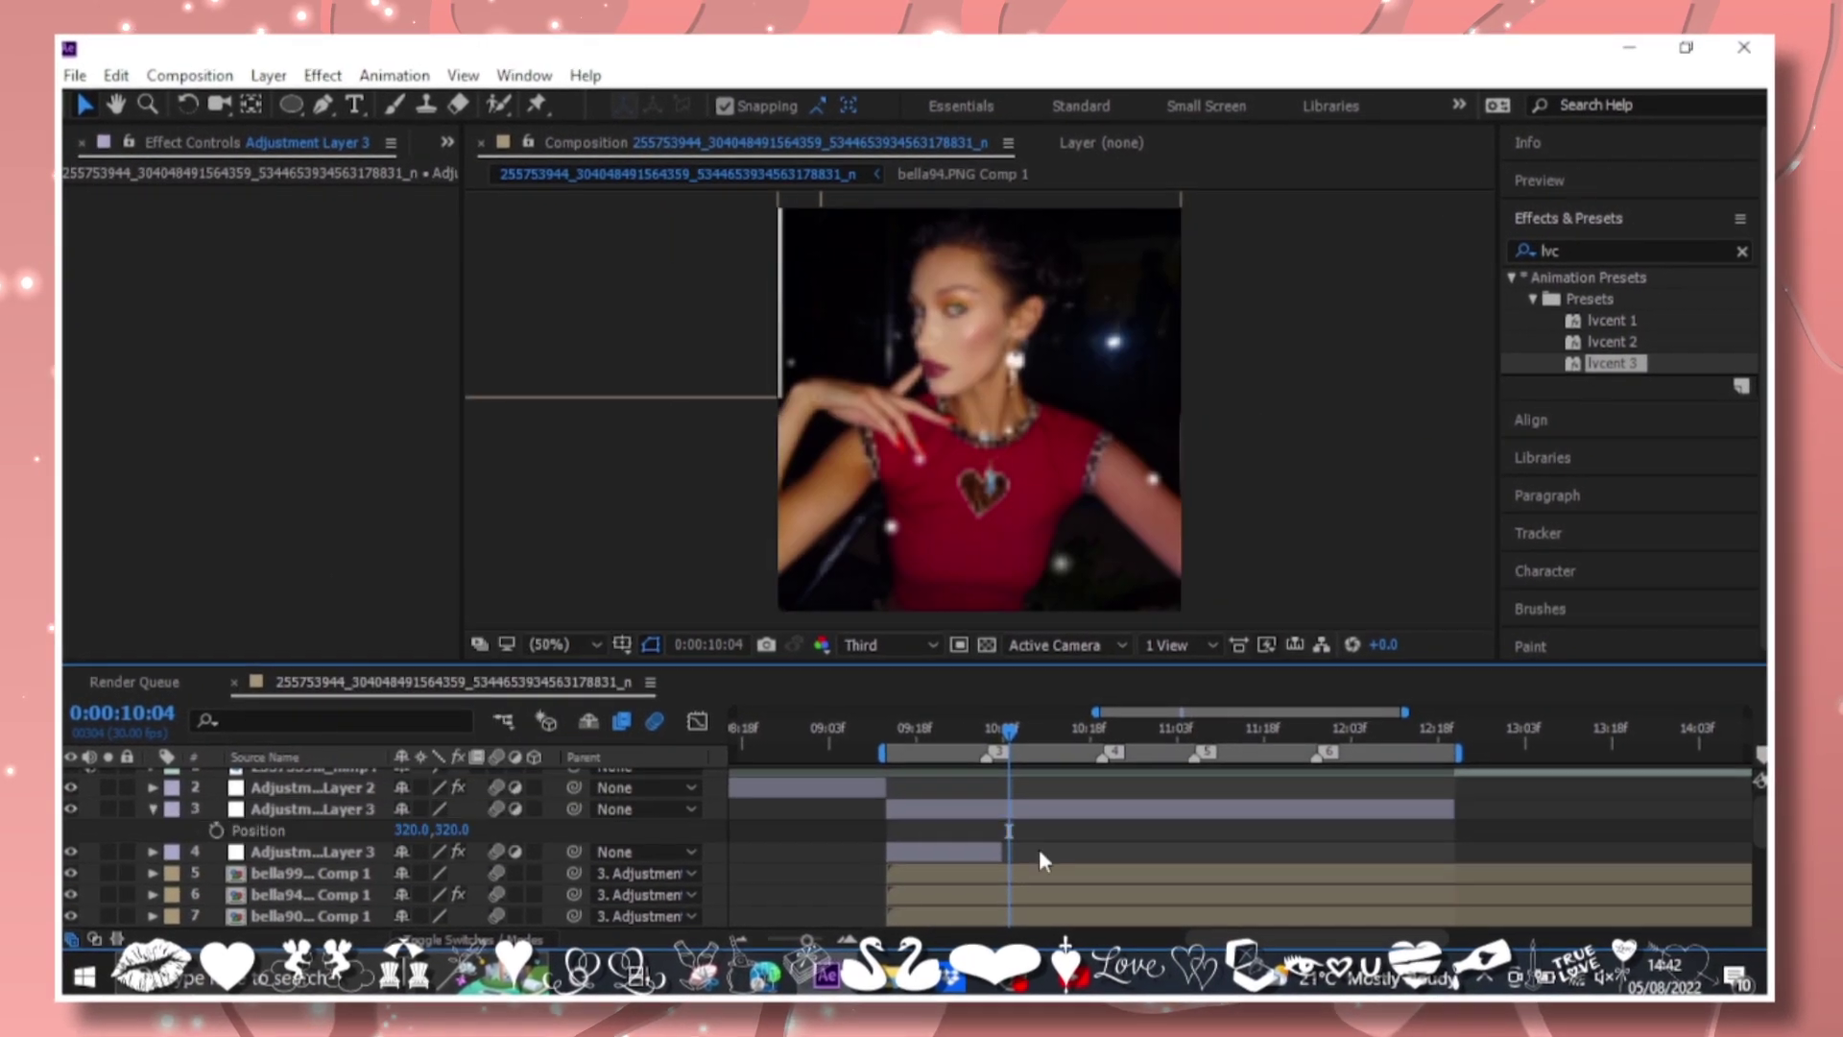
{"action": "key", "text": "Page_Up"}
{"action": "key", "text": "Page_Up"}
{"action": "key", "text": "Page_Up"}
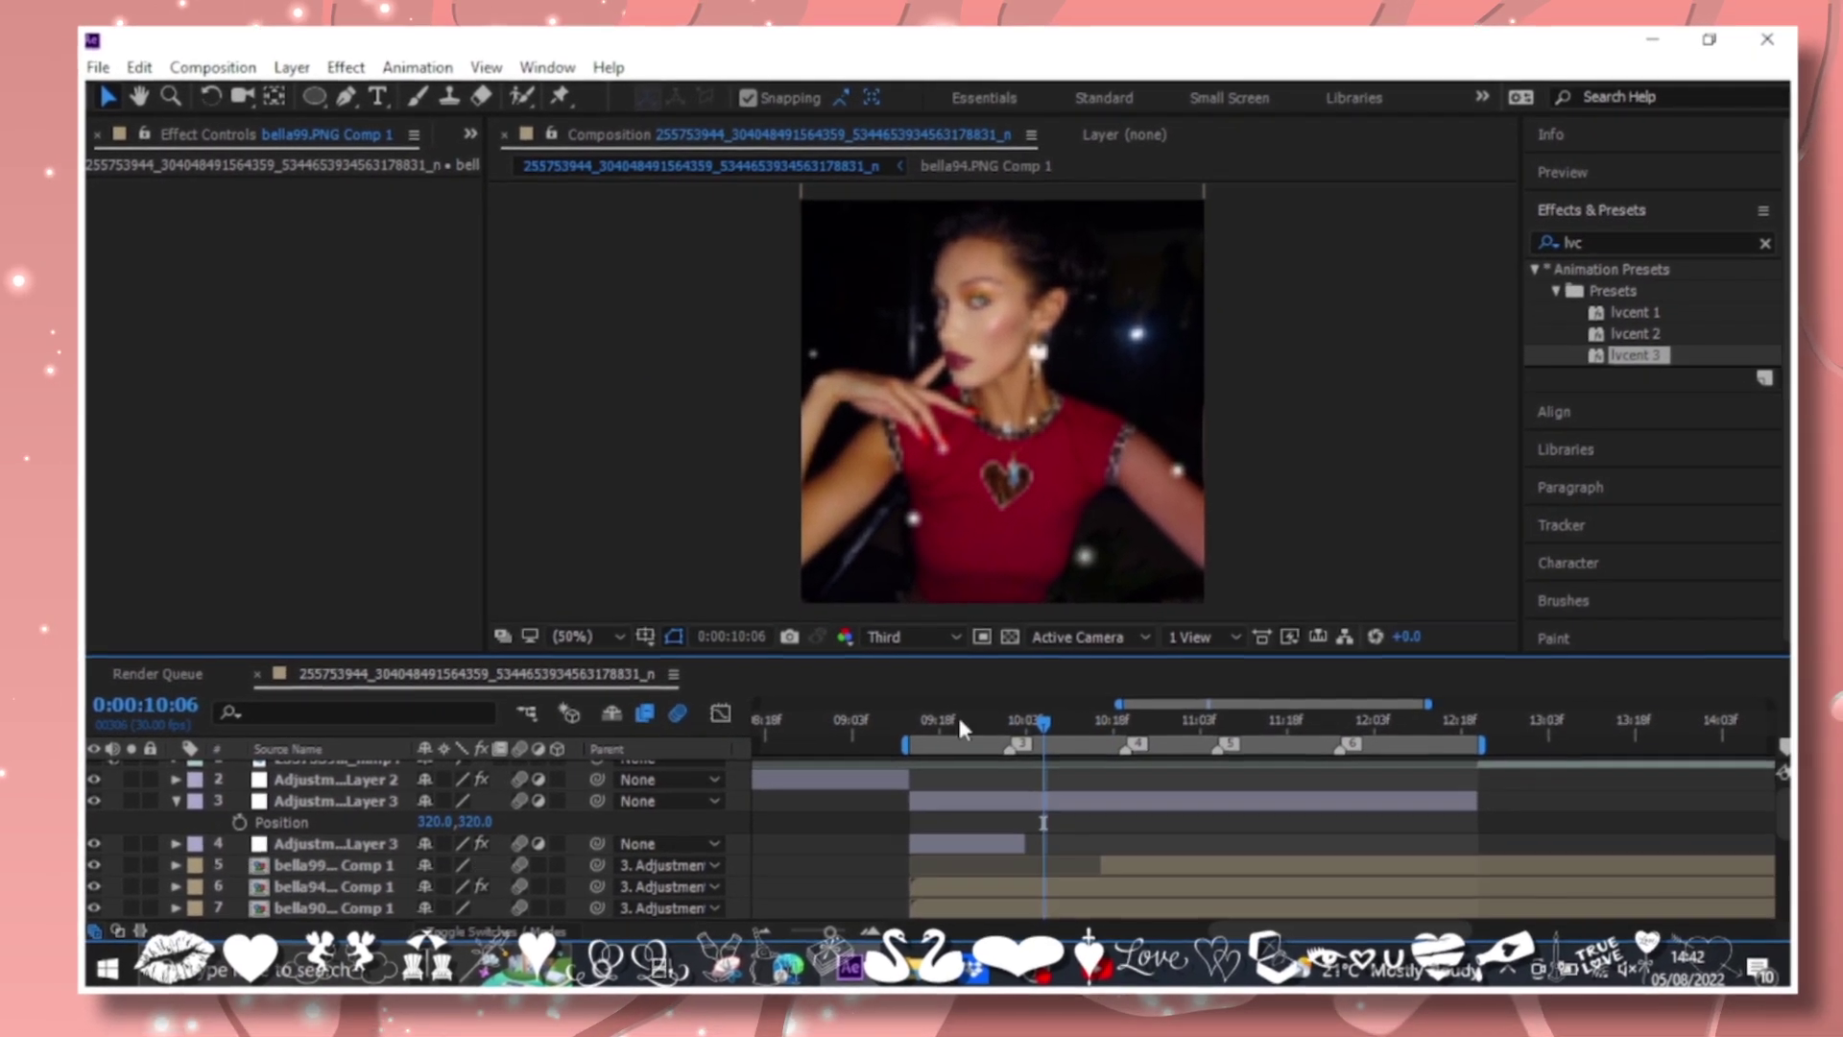
{"action": "left_click", "coordinate": [959, 730]}
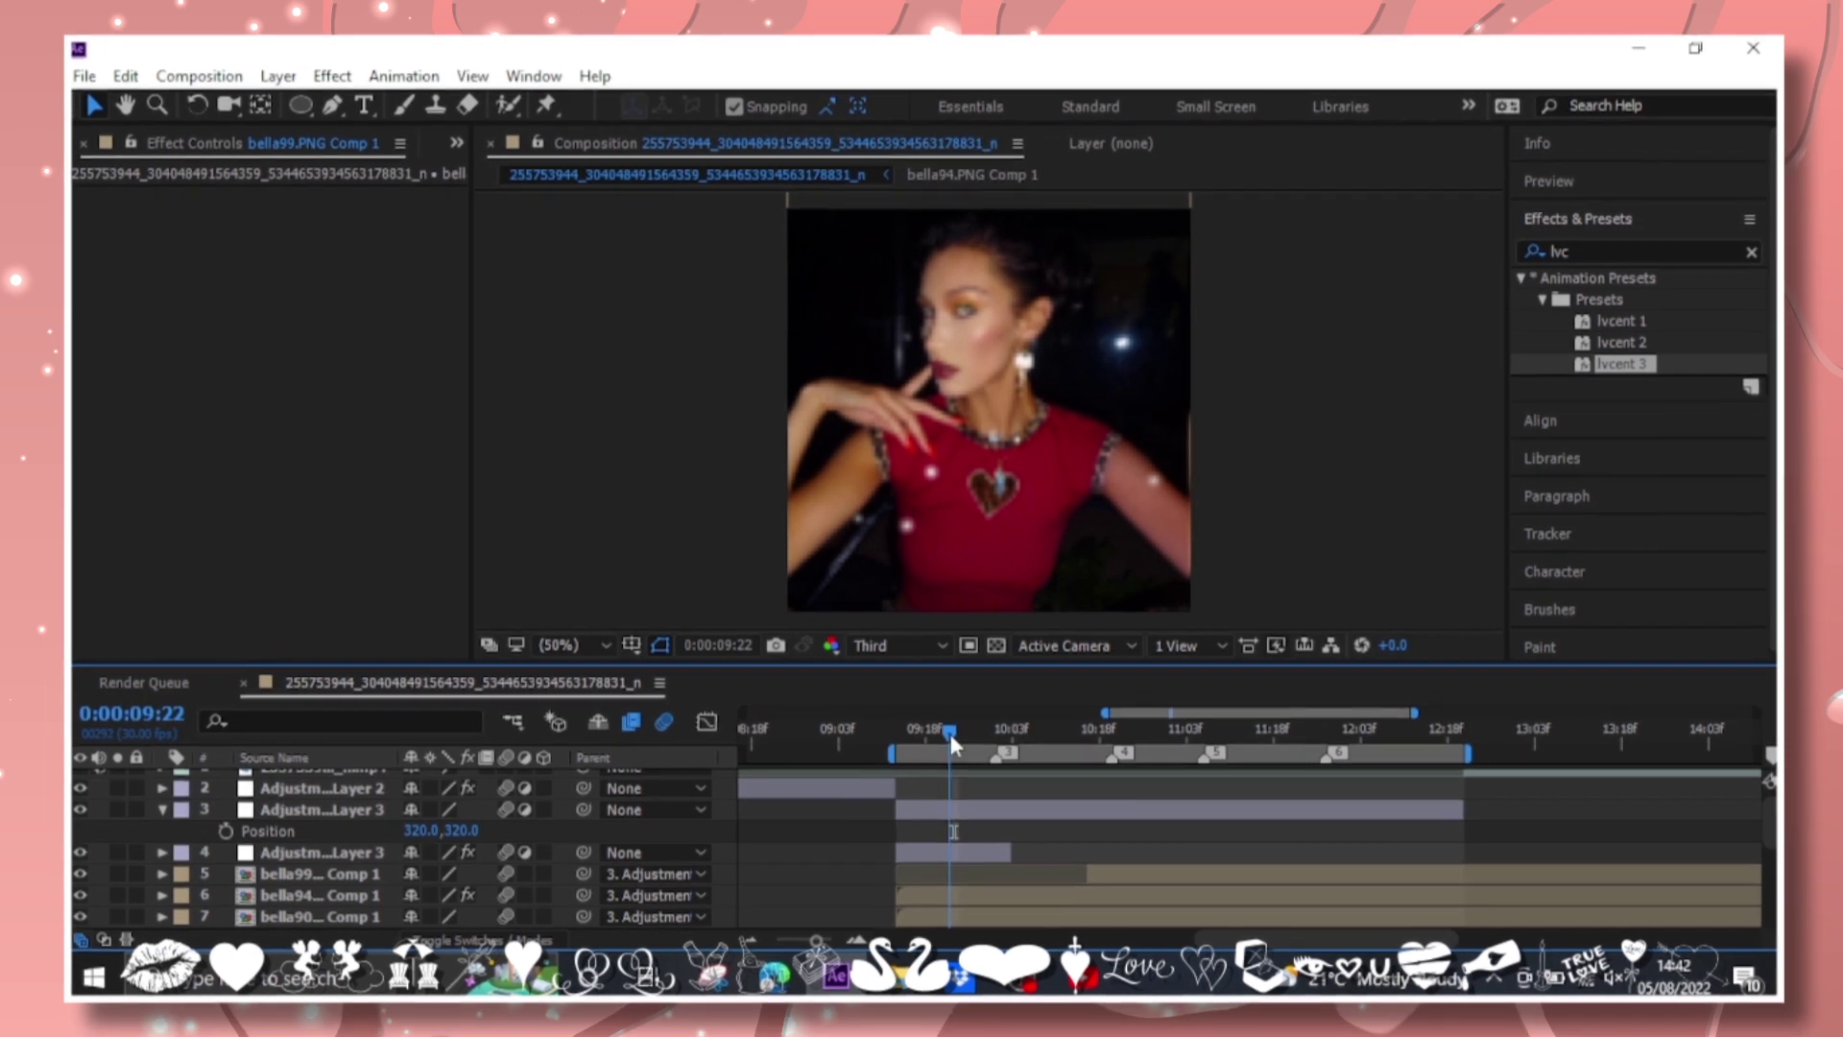
Separate Position into X and Y, and add eased Y keyframes sliding the grid down.
{"action": "right_click", "coordinate": [316, 835]}
{"action": "left_click", "coordinate": [384, 637]}
{"action": "left_click", "coordinate": [1051, 733]}
{"action": "left_click_drag", "start_coordinate": [413, 856], "coordinate": [749, 843]}
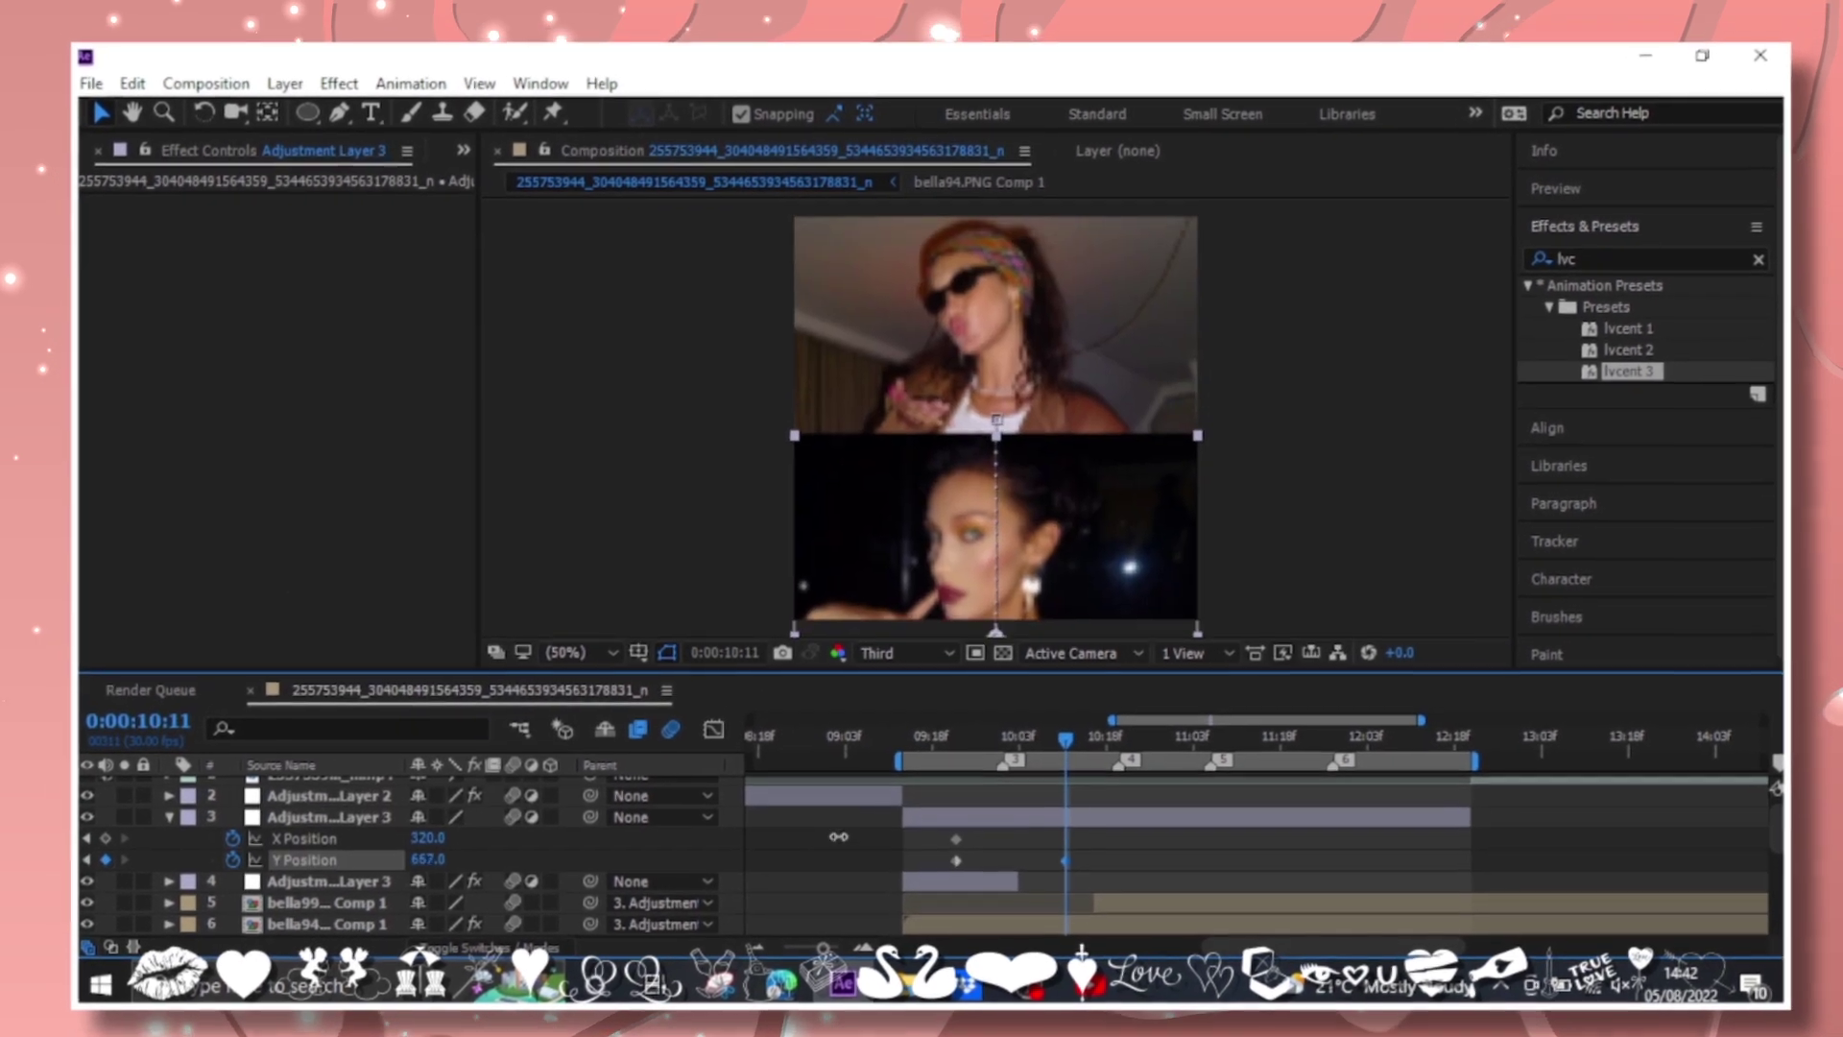
{"action": "key", "text": "F9"}
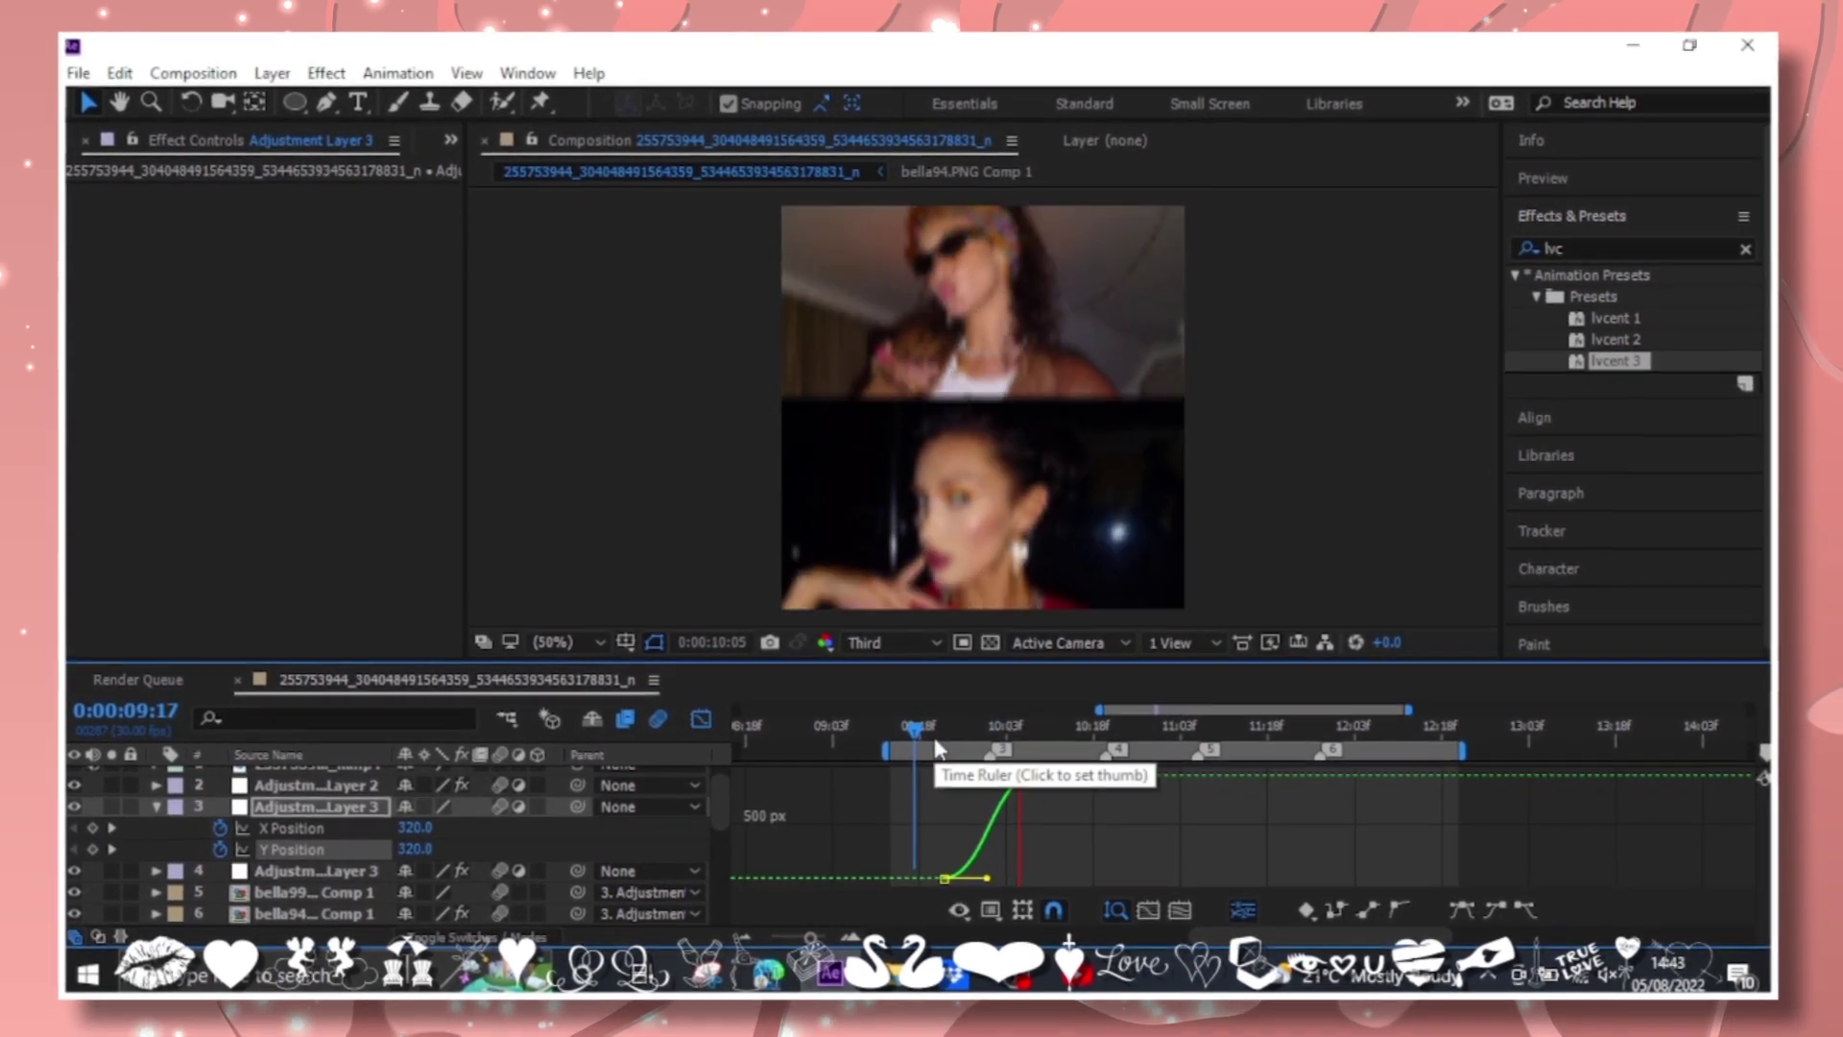
{"action": "key", "text": "space"}
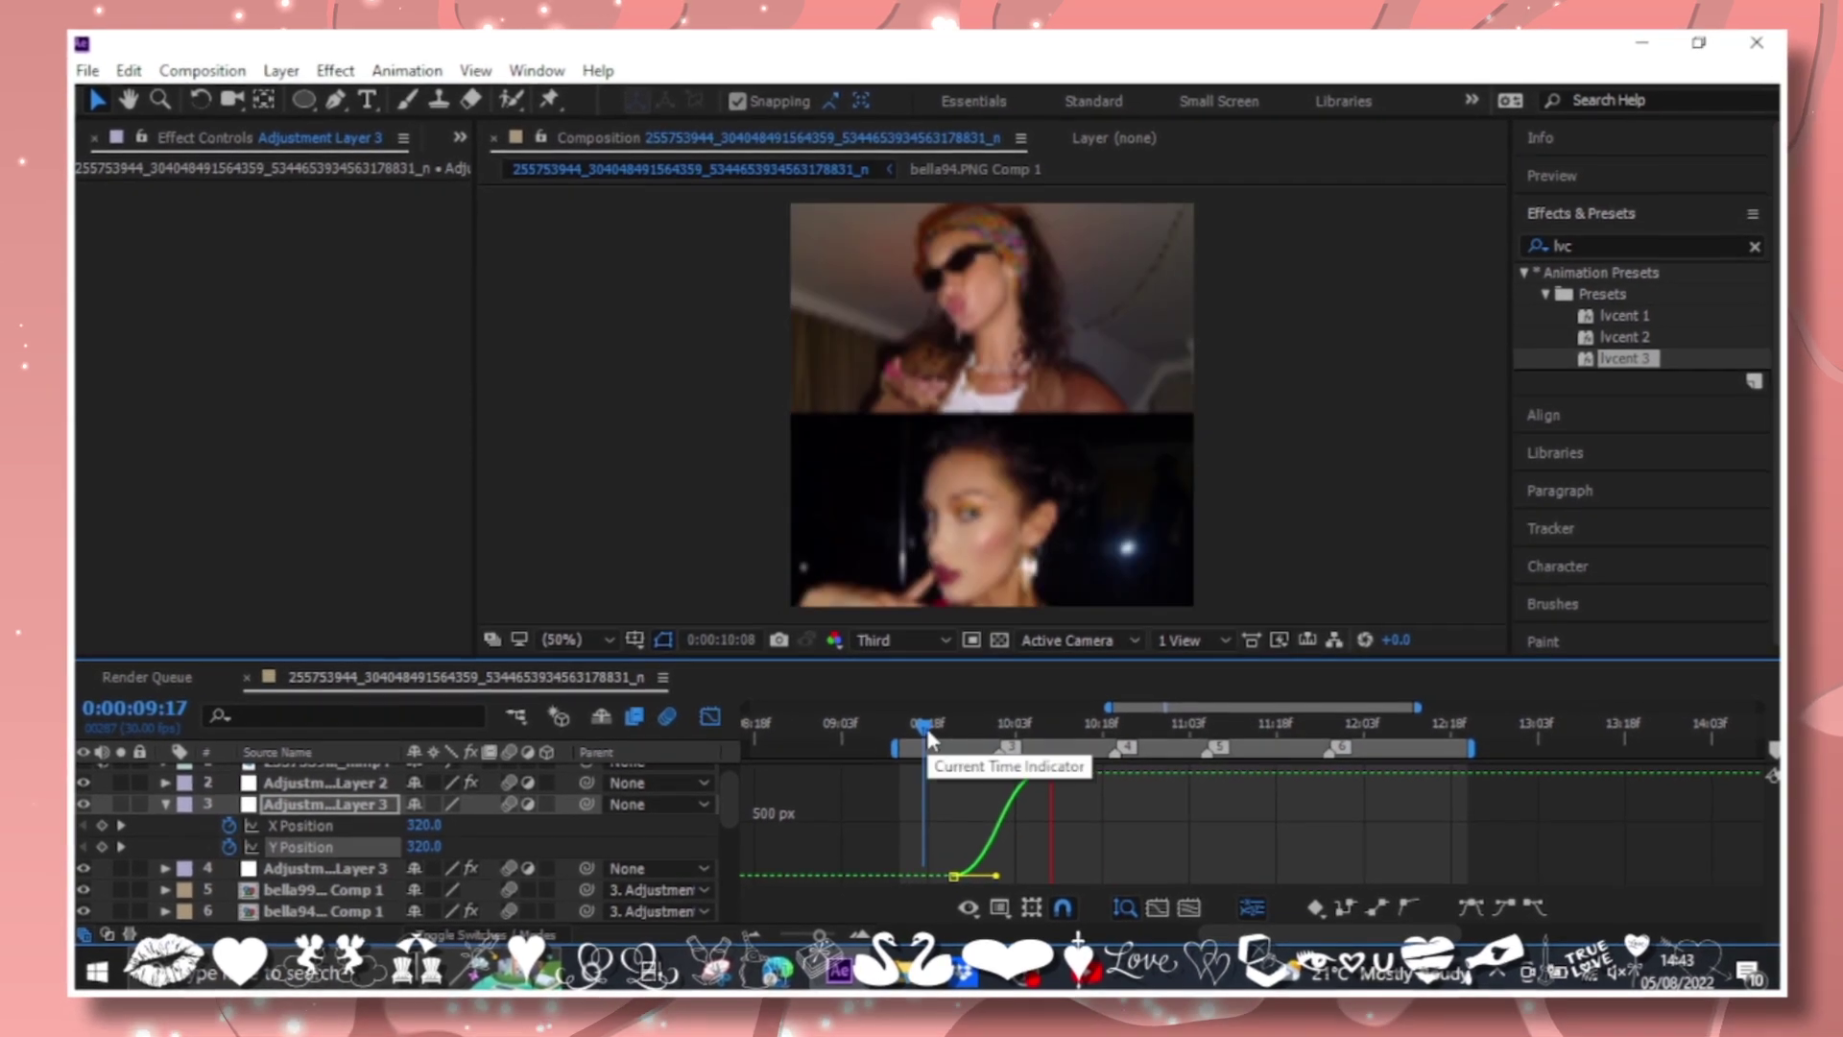
{"action": "left_click_drag", "start_coordinate": [921, 744], "coordinate": [1077, 749]}
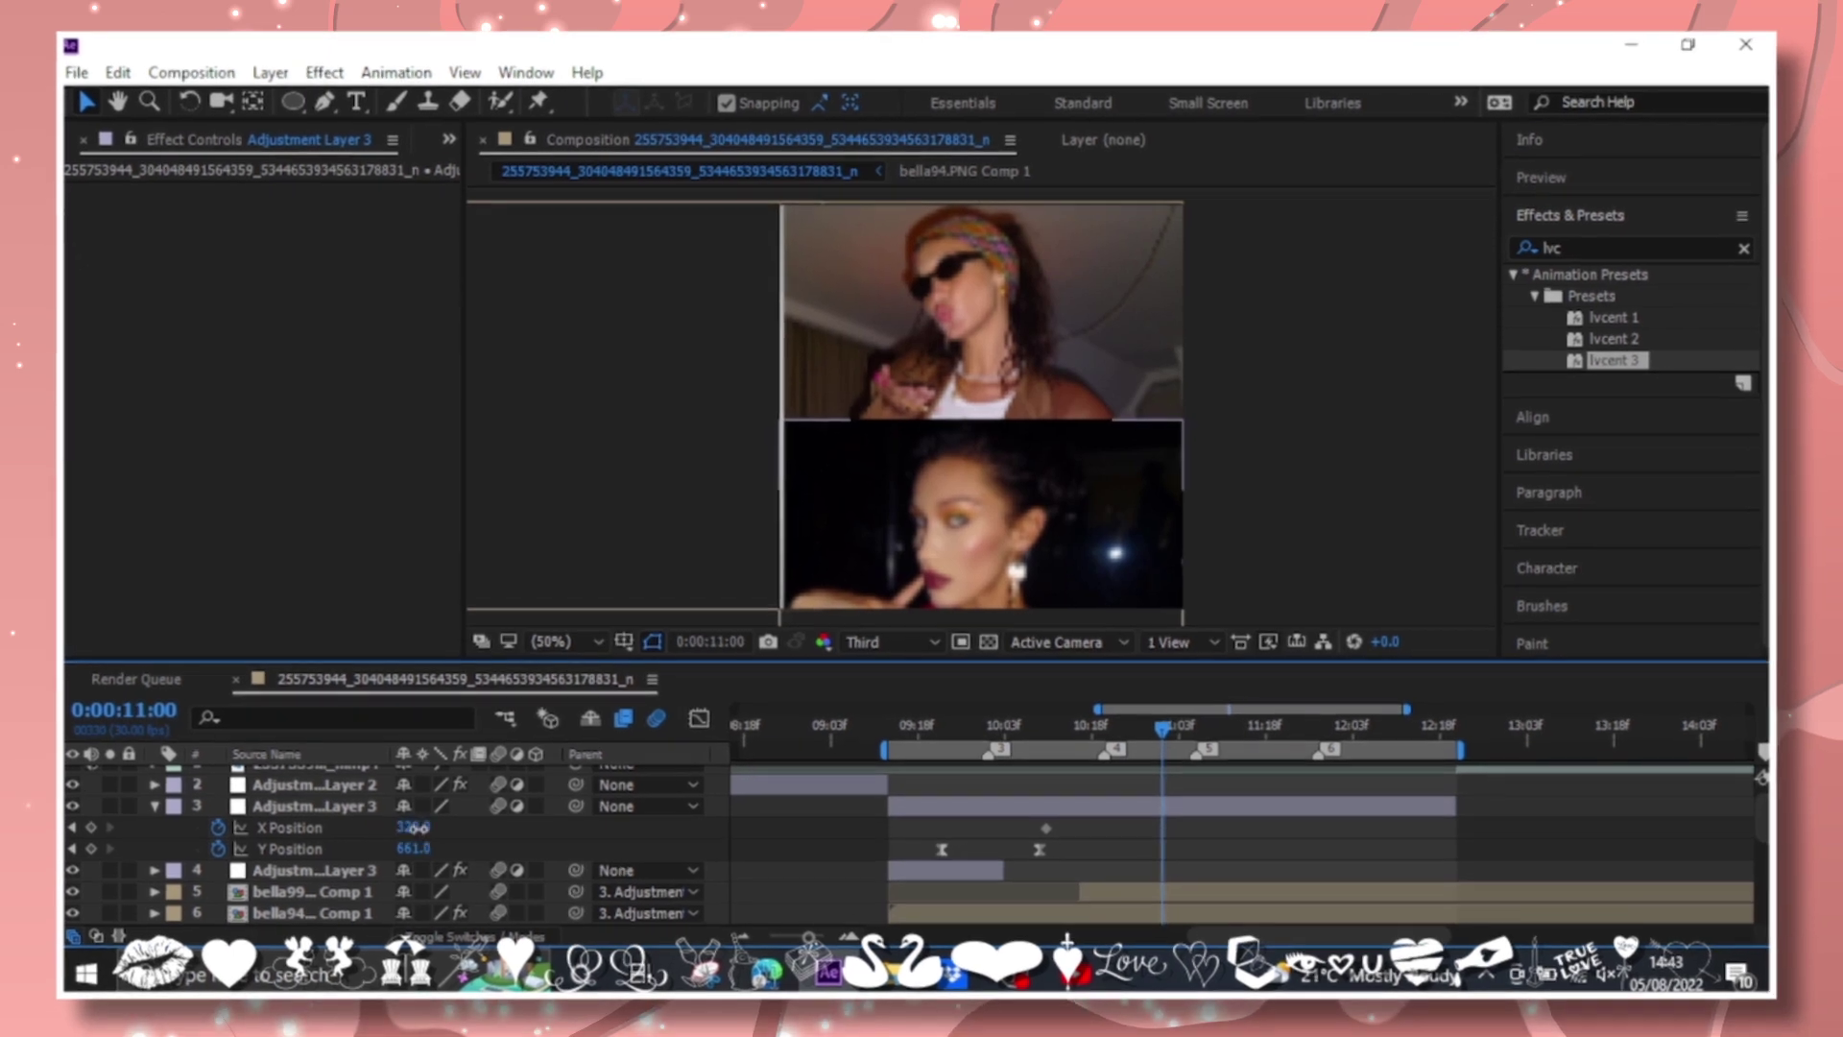
Ease the X Position keyframes, preview the sideways slide, and collapse the position properties.
{"action": "left_click", "coordinate": [1142, 811]}
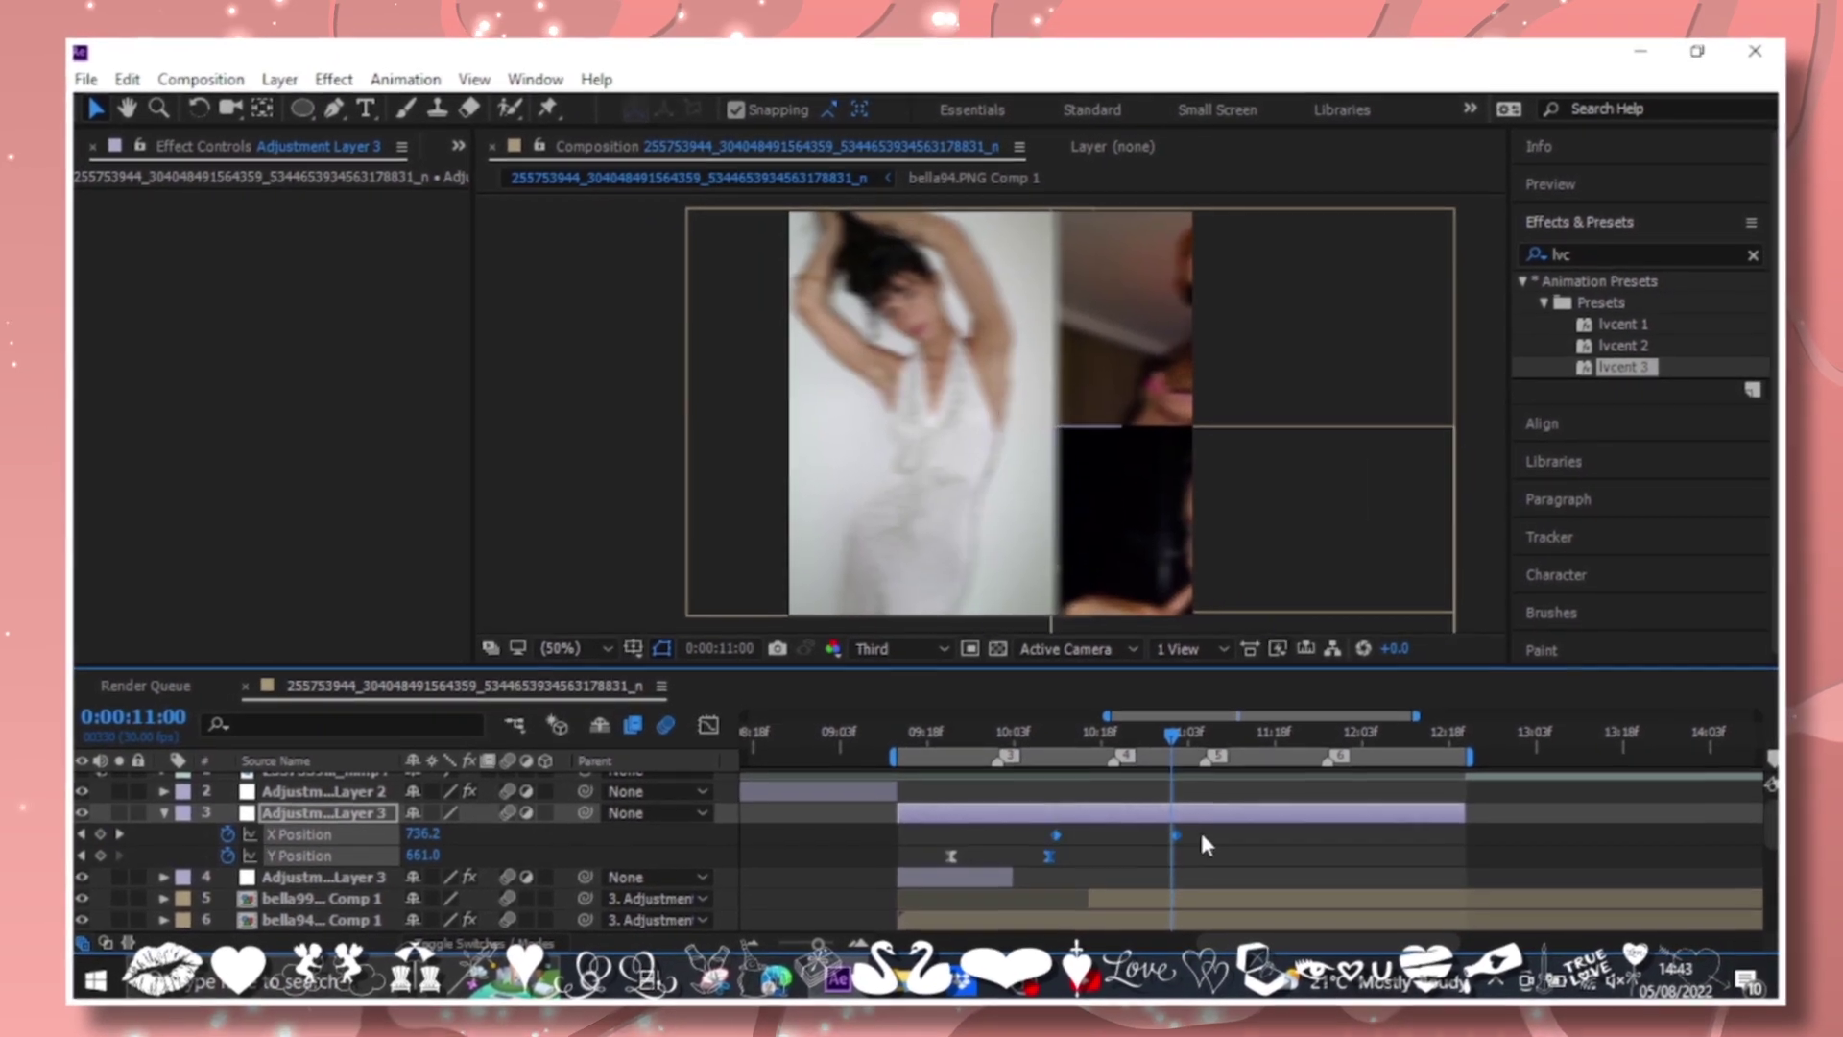
{"action": "right_click", "coordinate": [1176, 835]}
{"action": "left_click", "coordinate": [1411, 887]}
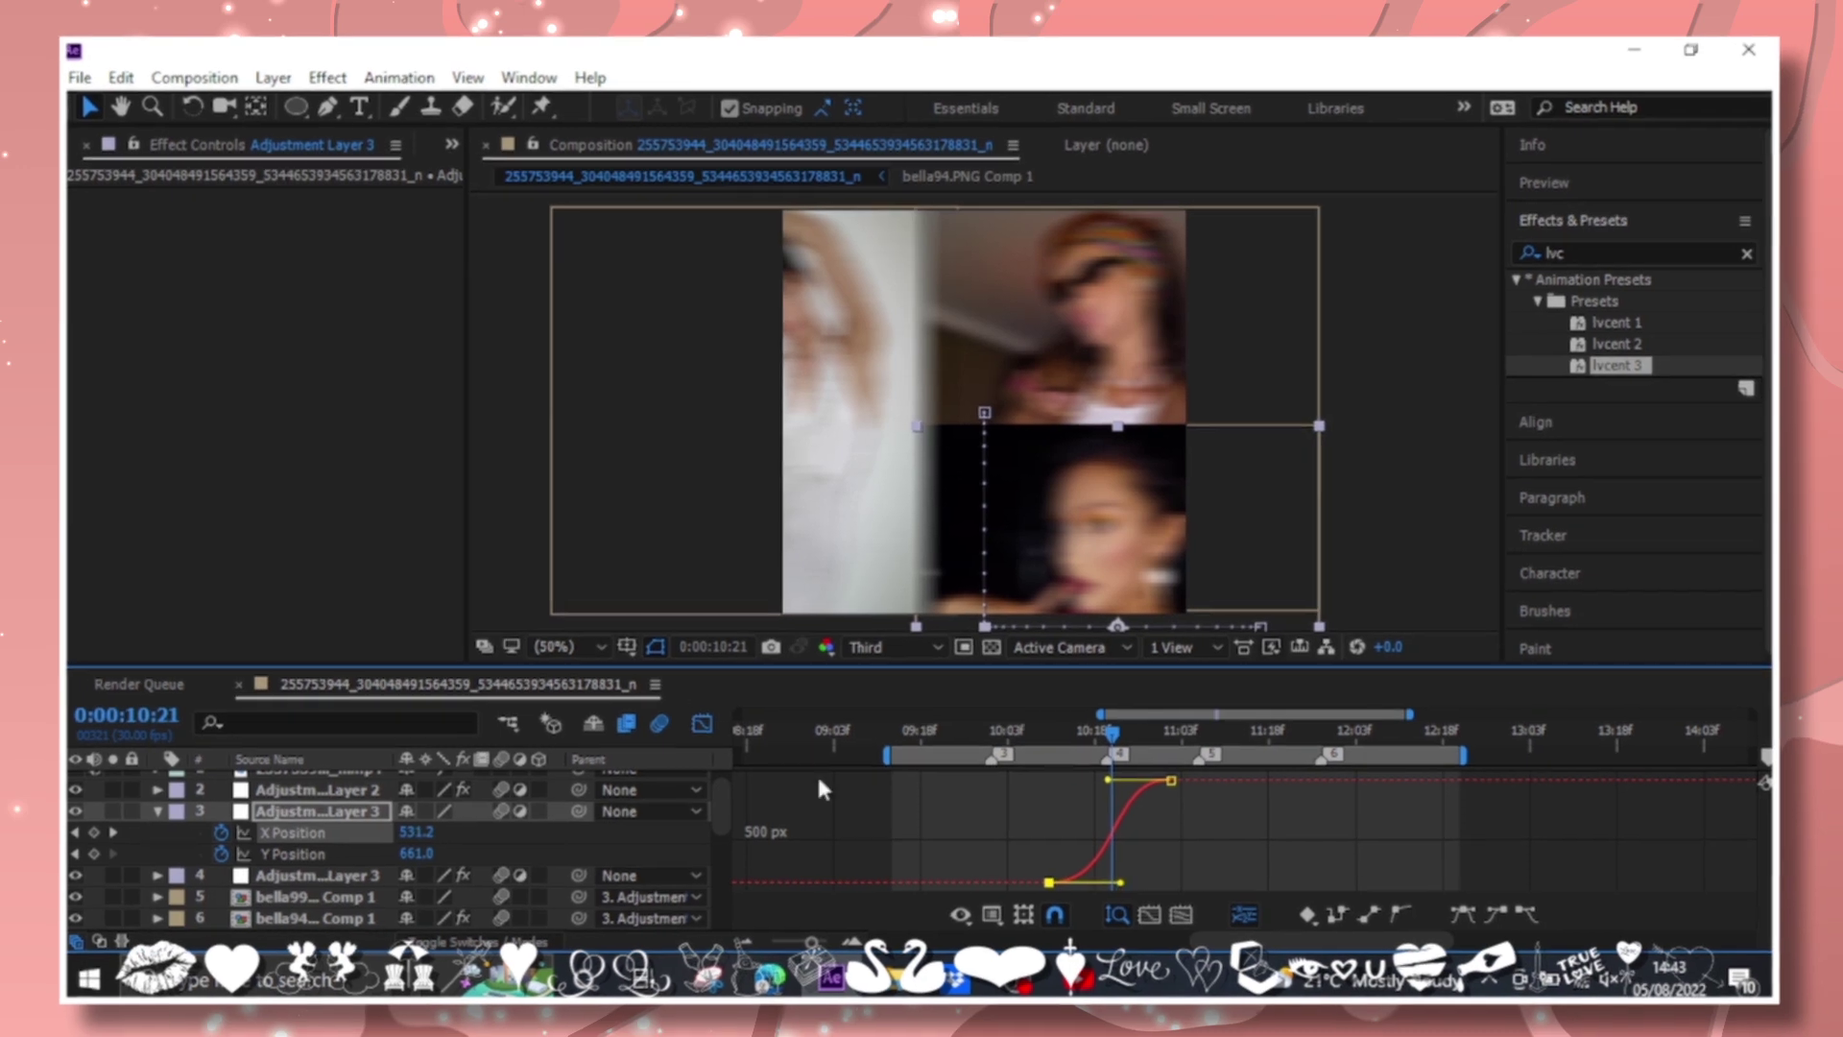
{"action": "key", "text": "shift+F3"}
{"action": "left_click", "coordinate": [1032, 734]}
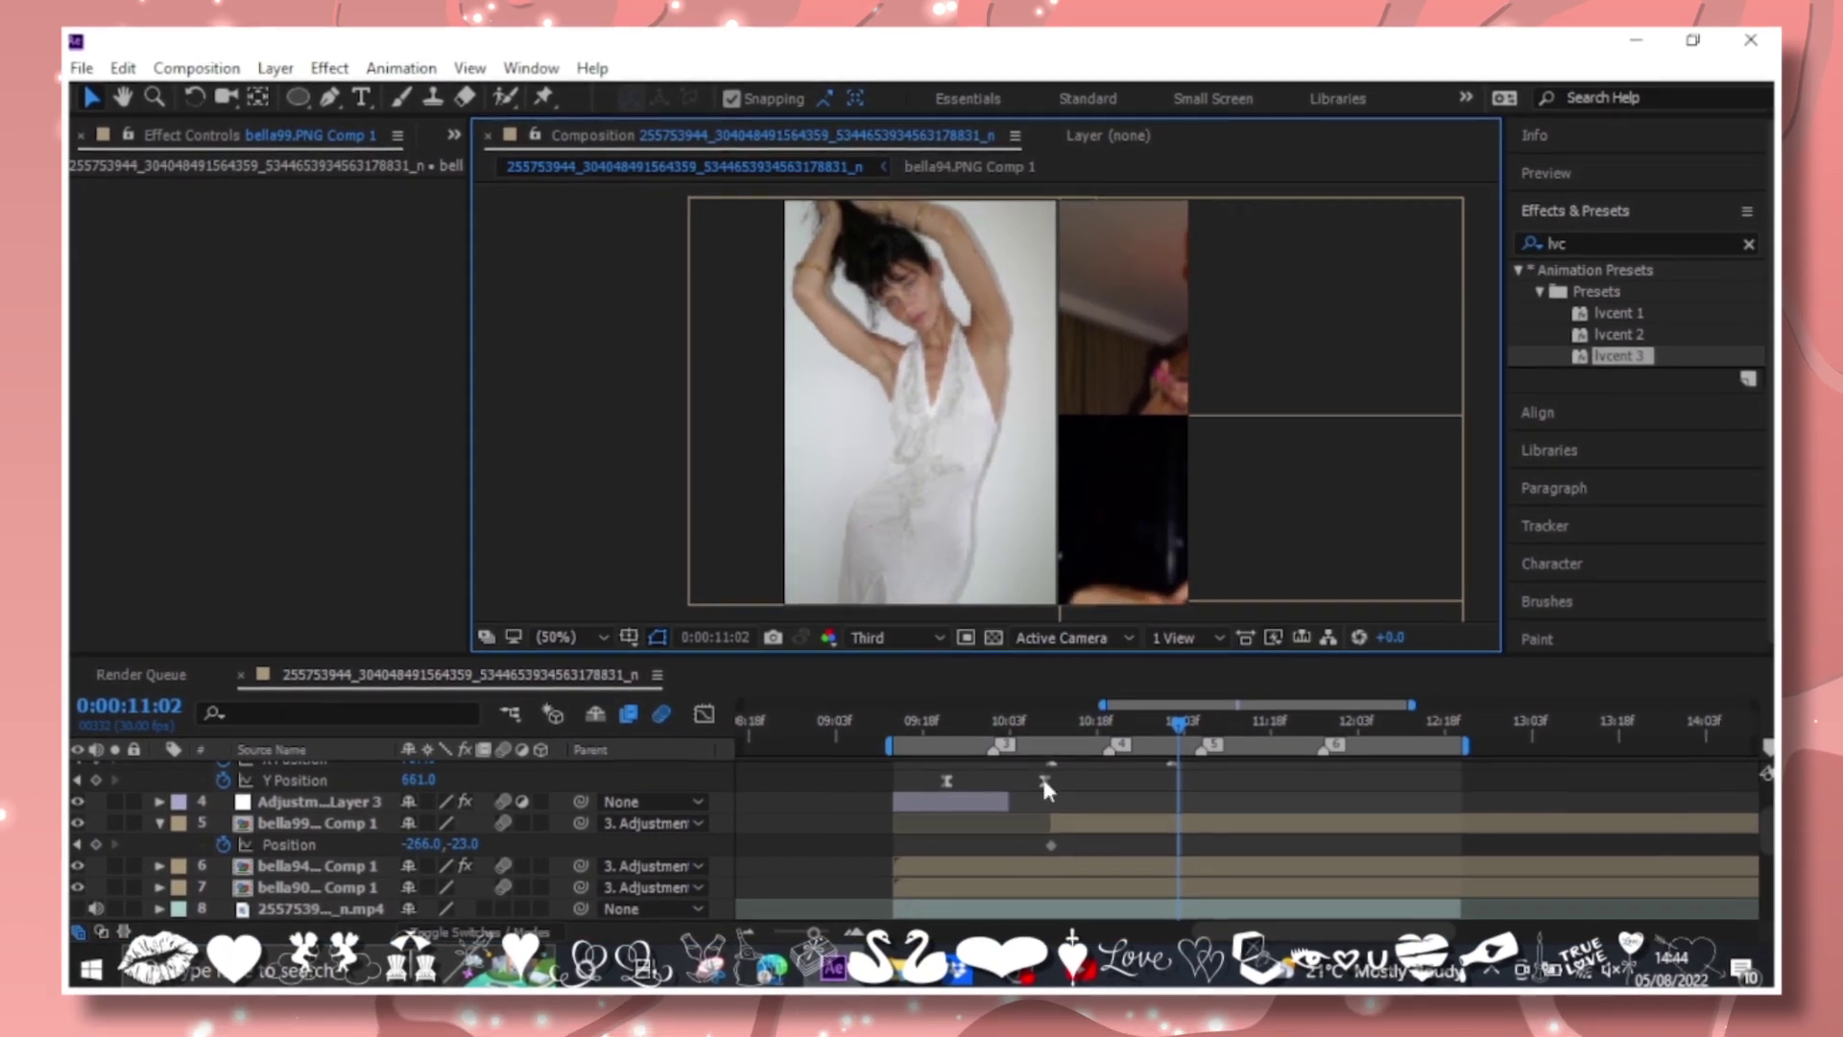
{"action": "key", "text": "space"}
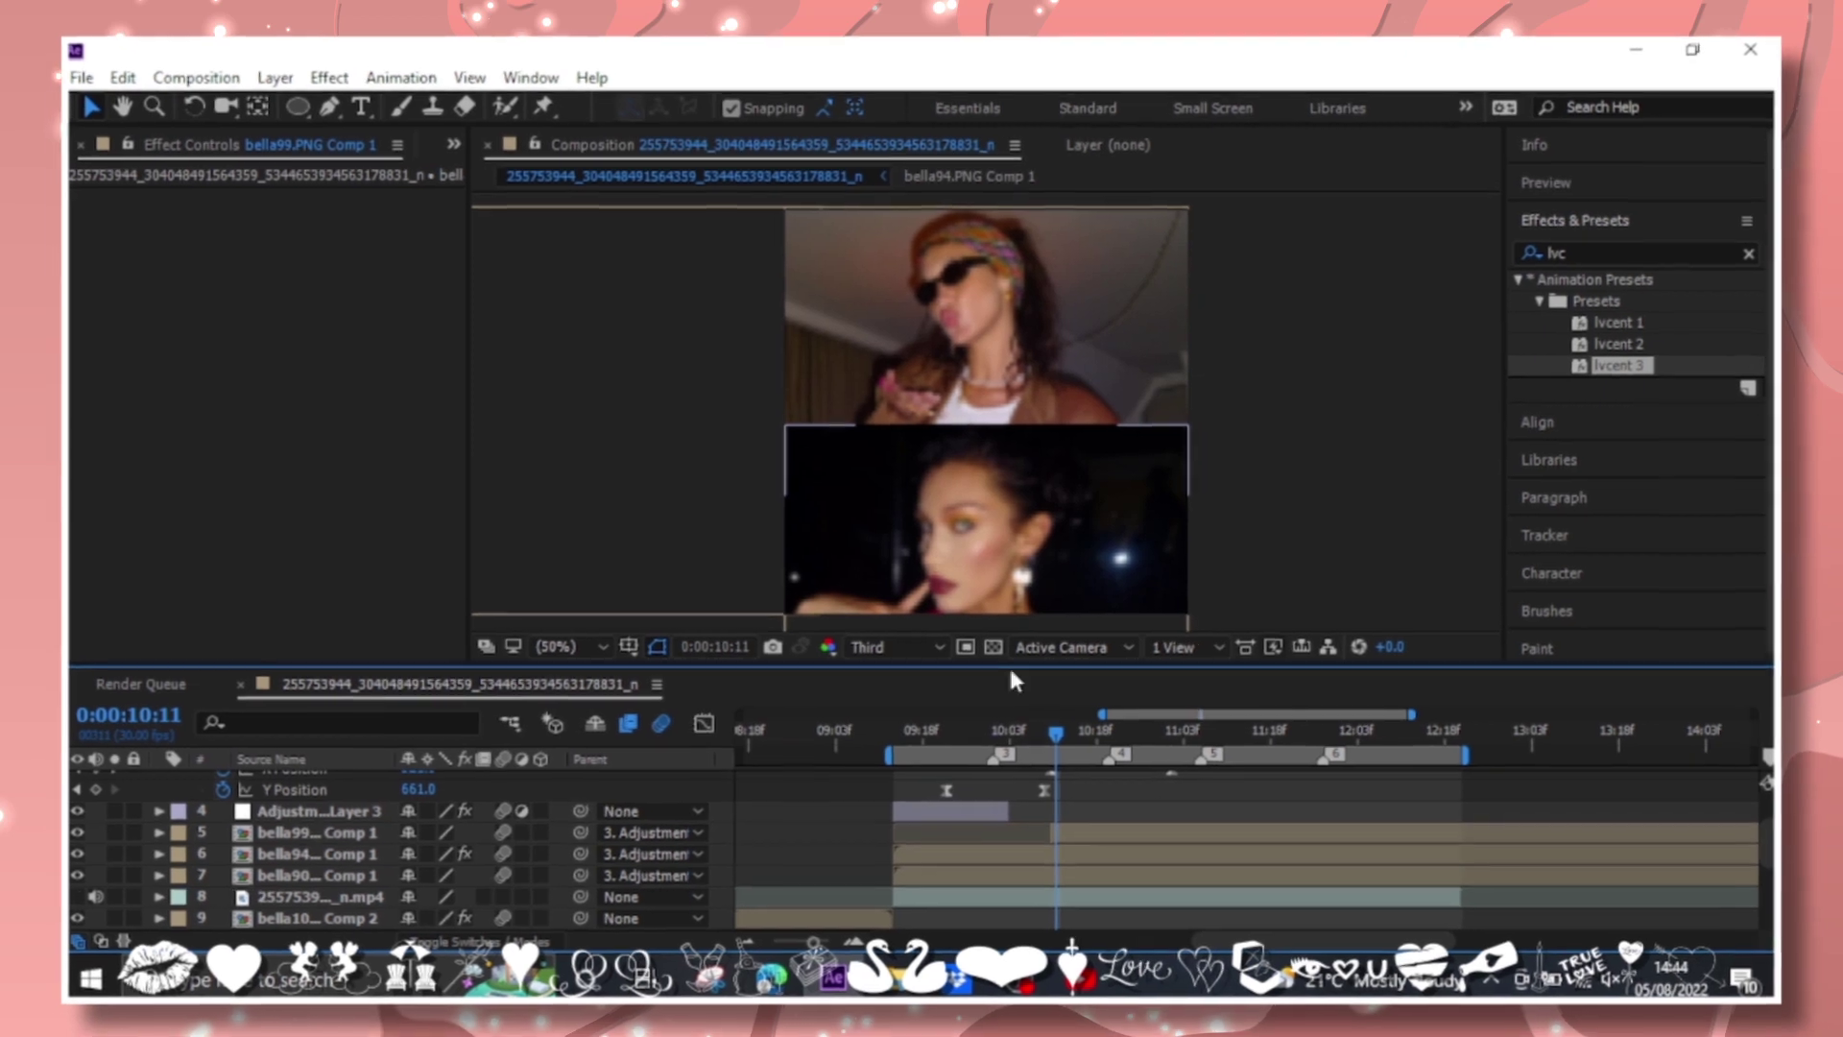
{"action": "scroll", "coordinate": [1064, 818], "scroll_direction": "up", "scroll_amount": 2}
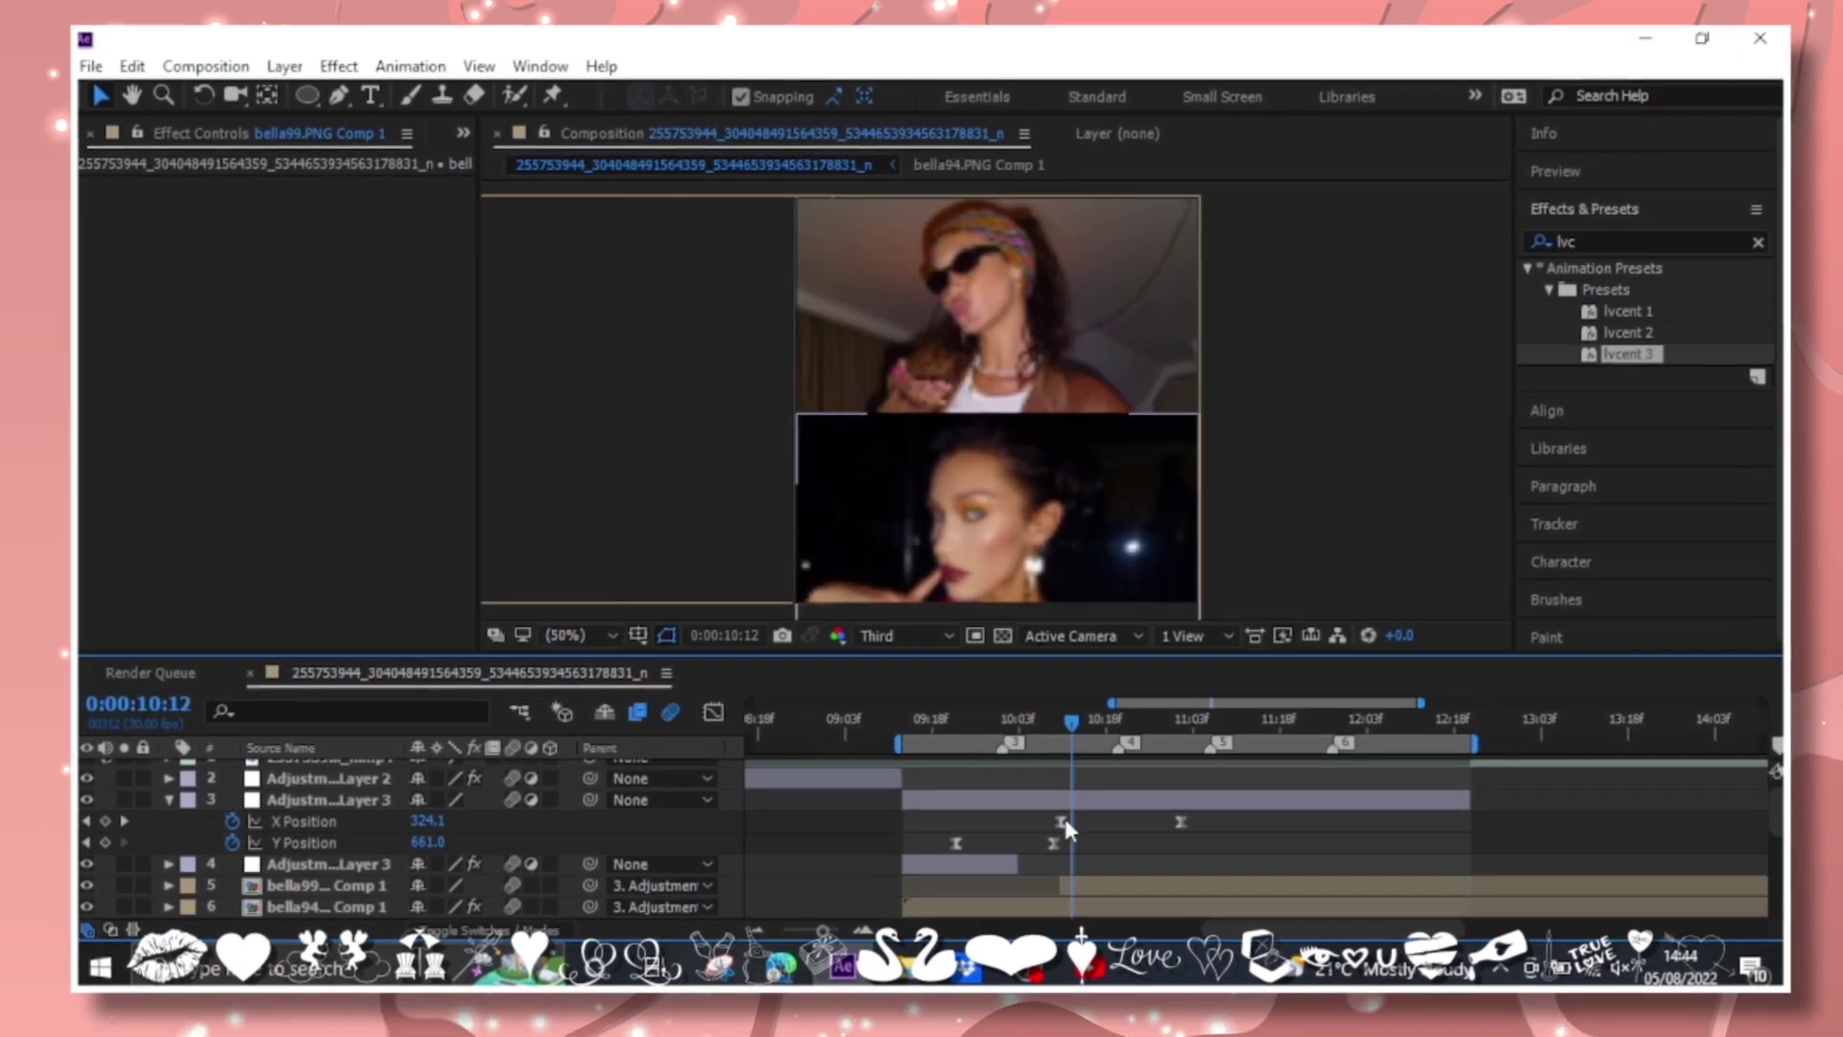
{"action": "left_click", "coordinate": [1167, 832]}
{"action": "key", "text": "space"}
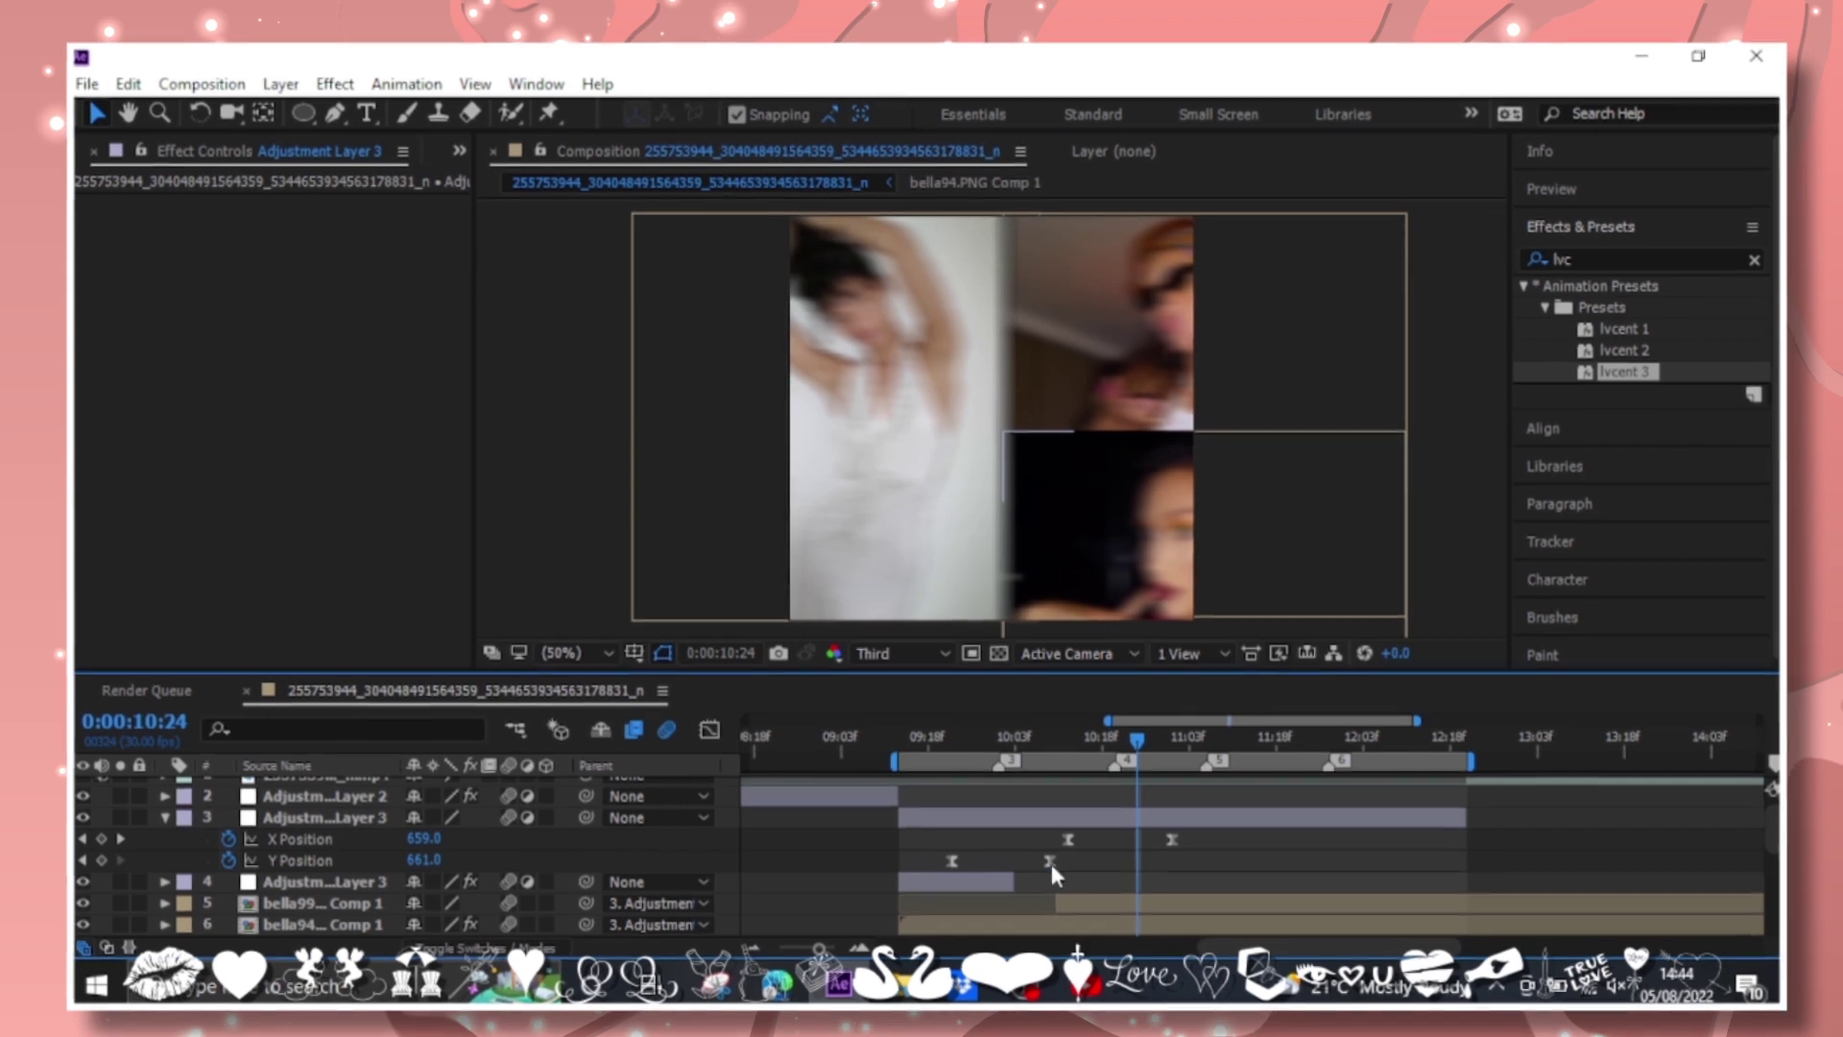
{"action": "left_click", "coordinate": [1061, 839]}
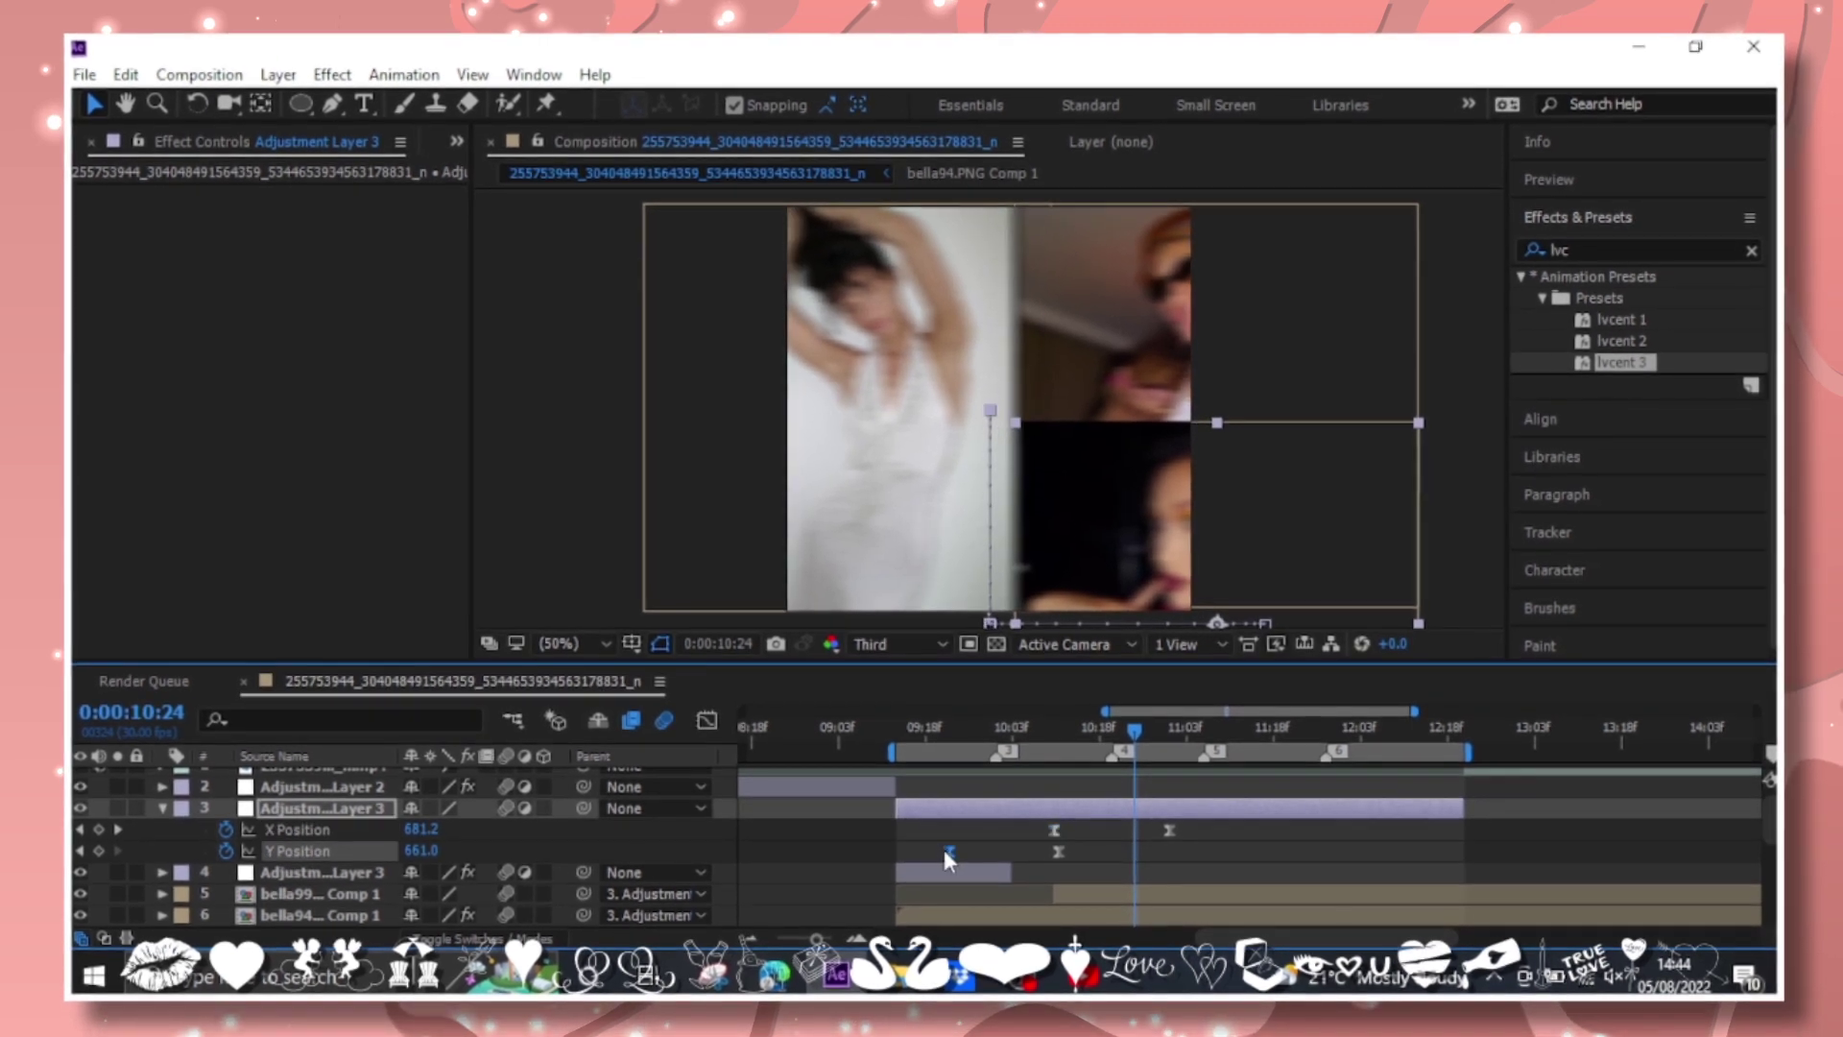
{"action": "key", "text": "u"}
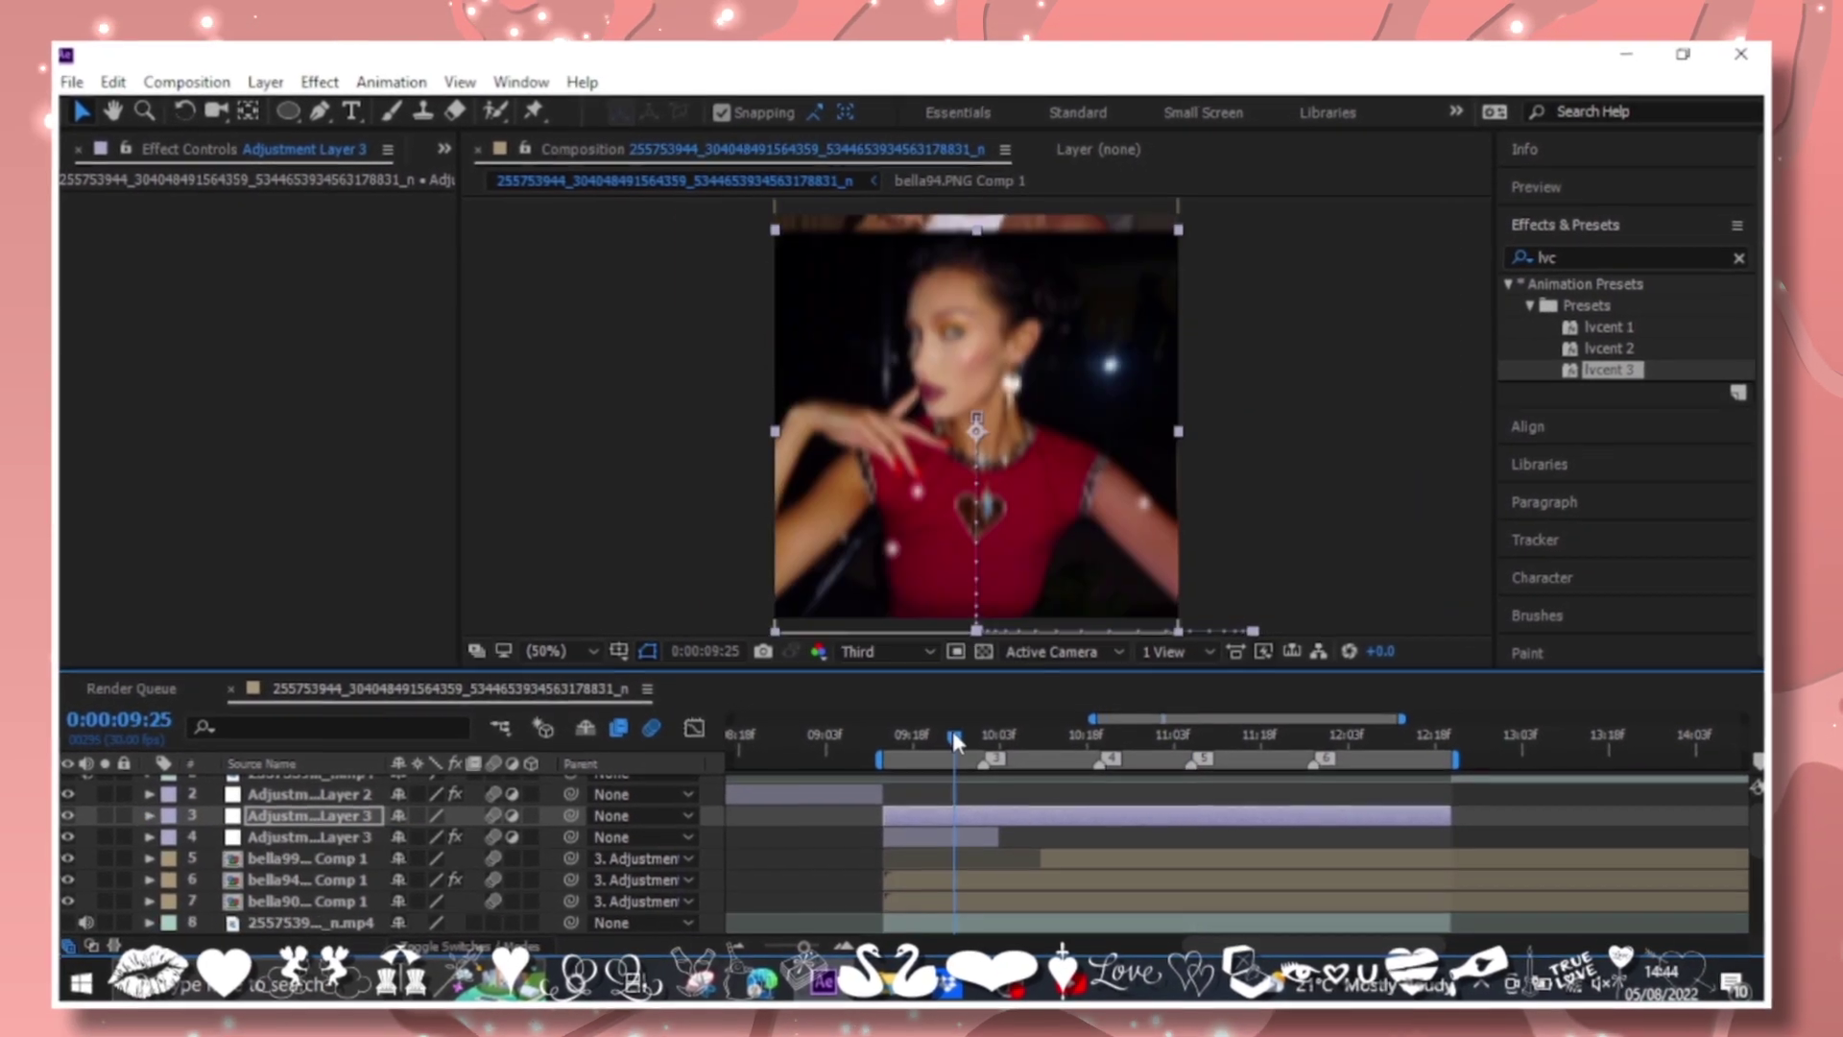
{"action": "mouse_move", "coordinate": [1180, 722]}
{"action": "left_mouse_down"}
{"action": "mouse_move", "coordinate": [1036, 730]}
{"action": "mouse_move", "coordinate": [1190, 731]}
{"action": "left_mouse_up"}
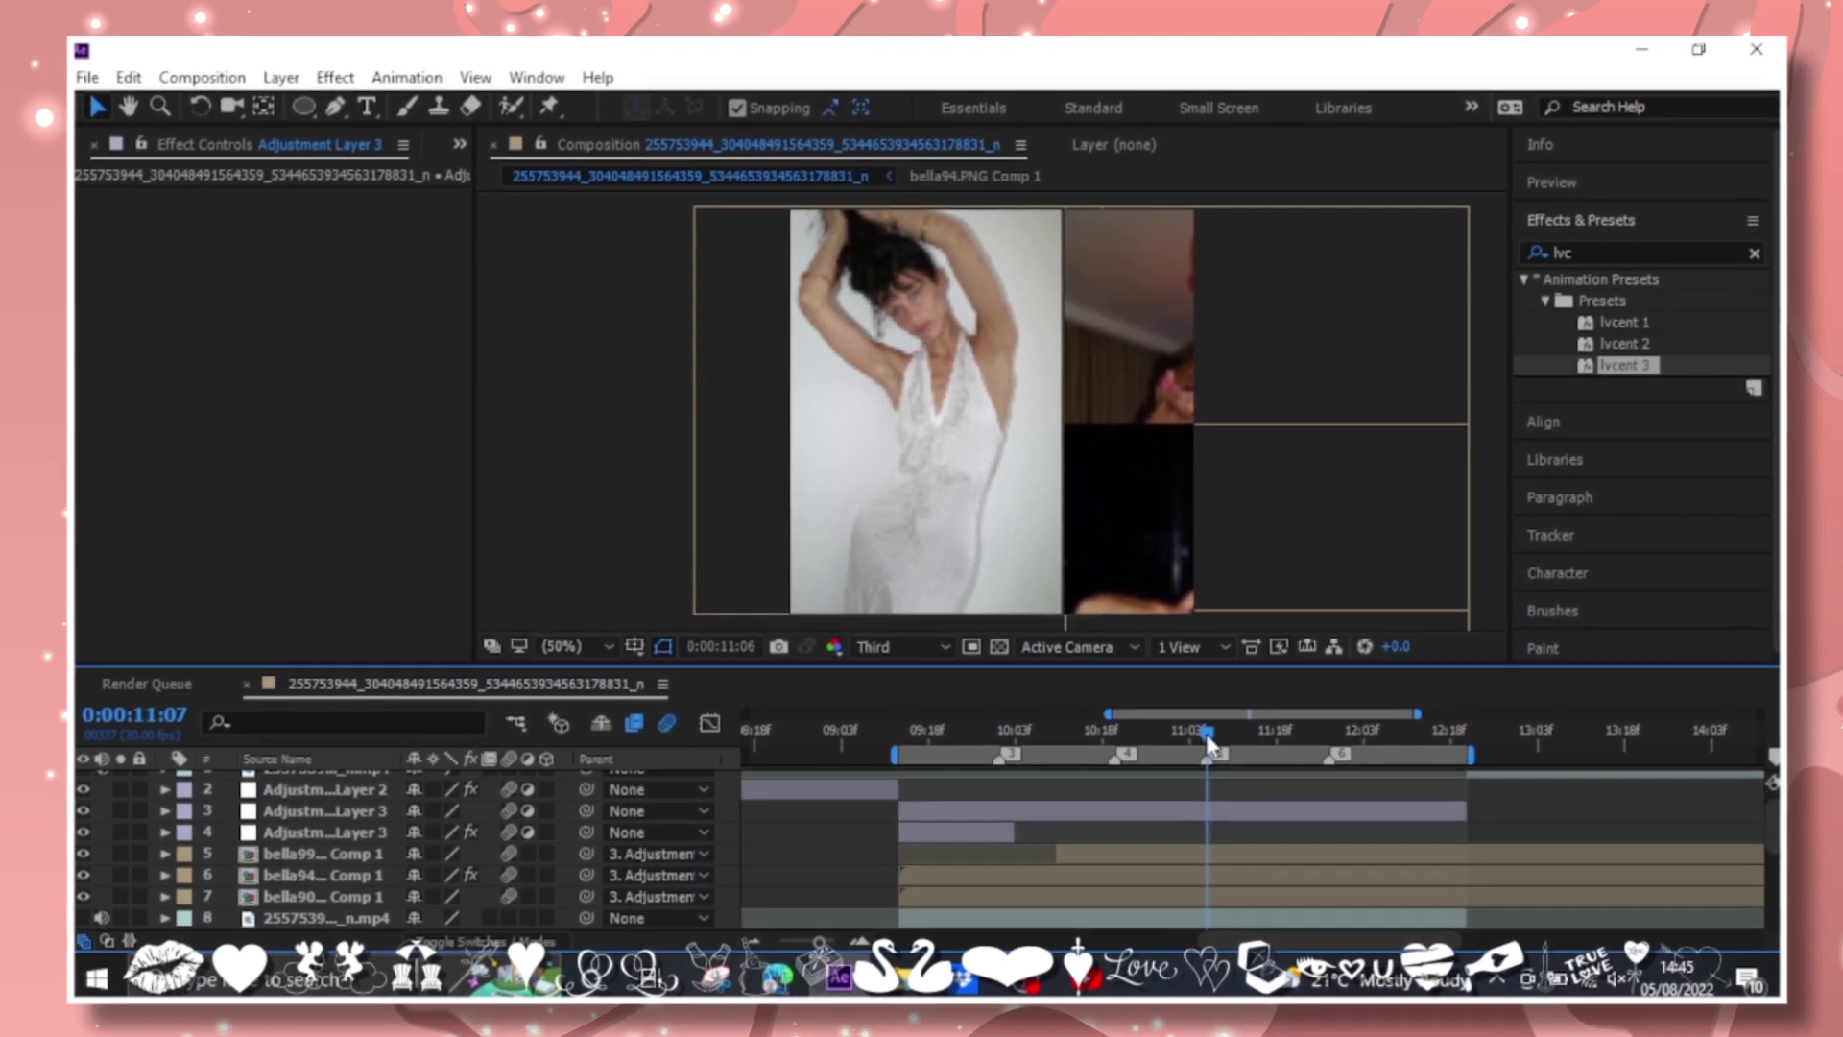
Add bella87 from the photo folder, enlarge it to fill the frame, and precompose it.
{"action": "key", "text": "alt+Tab"}
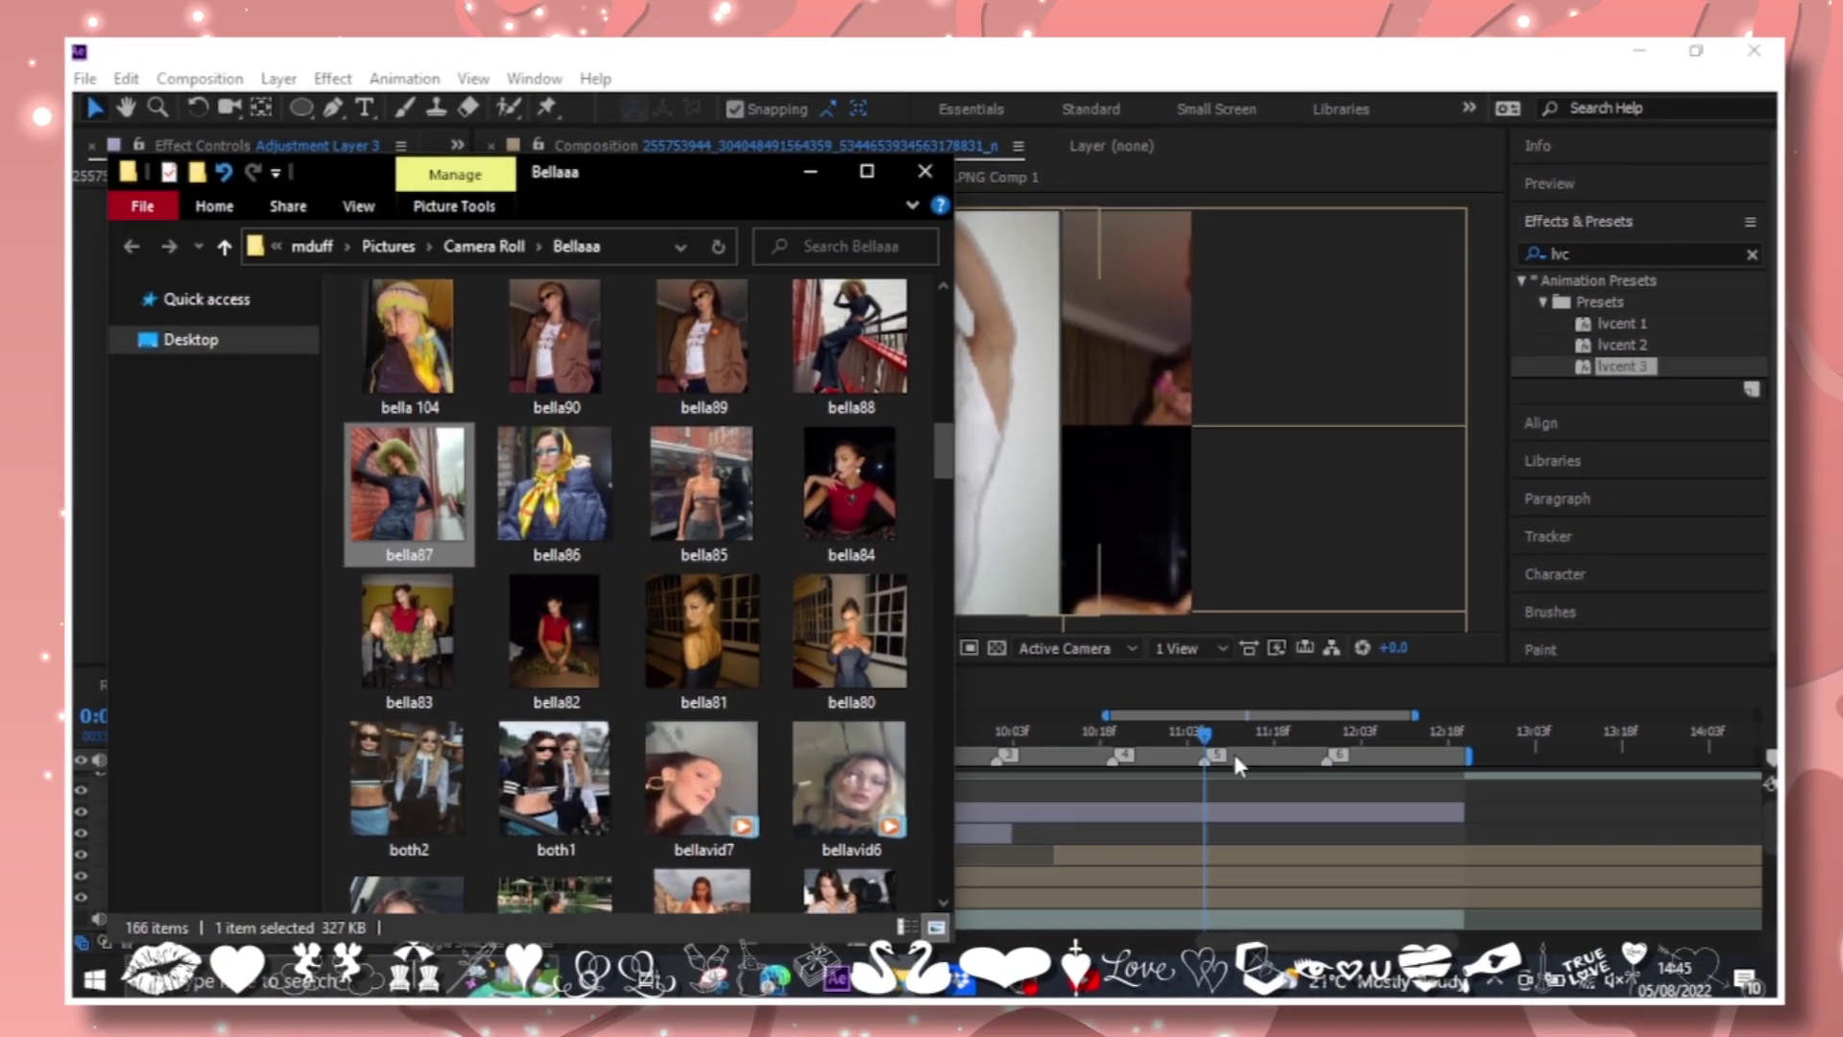
{"action": "left_click_drag", "start_coordinate": [676, 643], "coordinate": [1233, 755]}
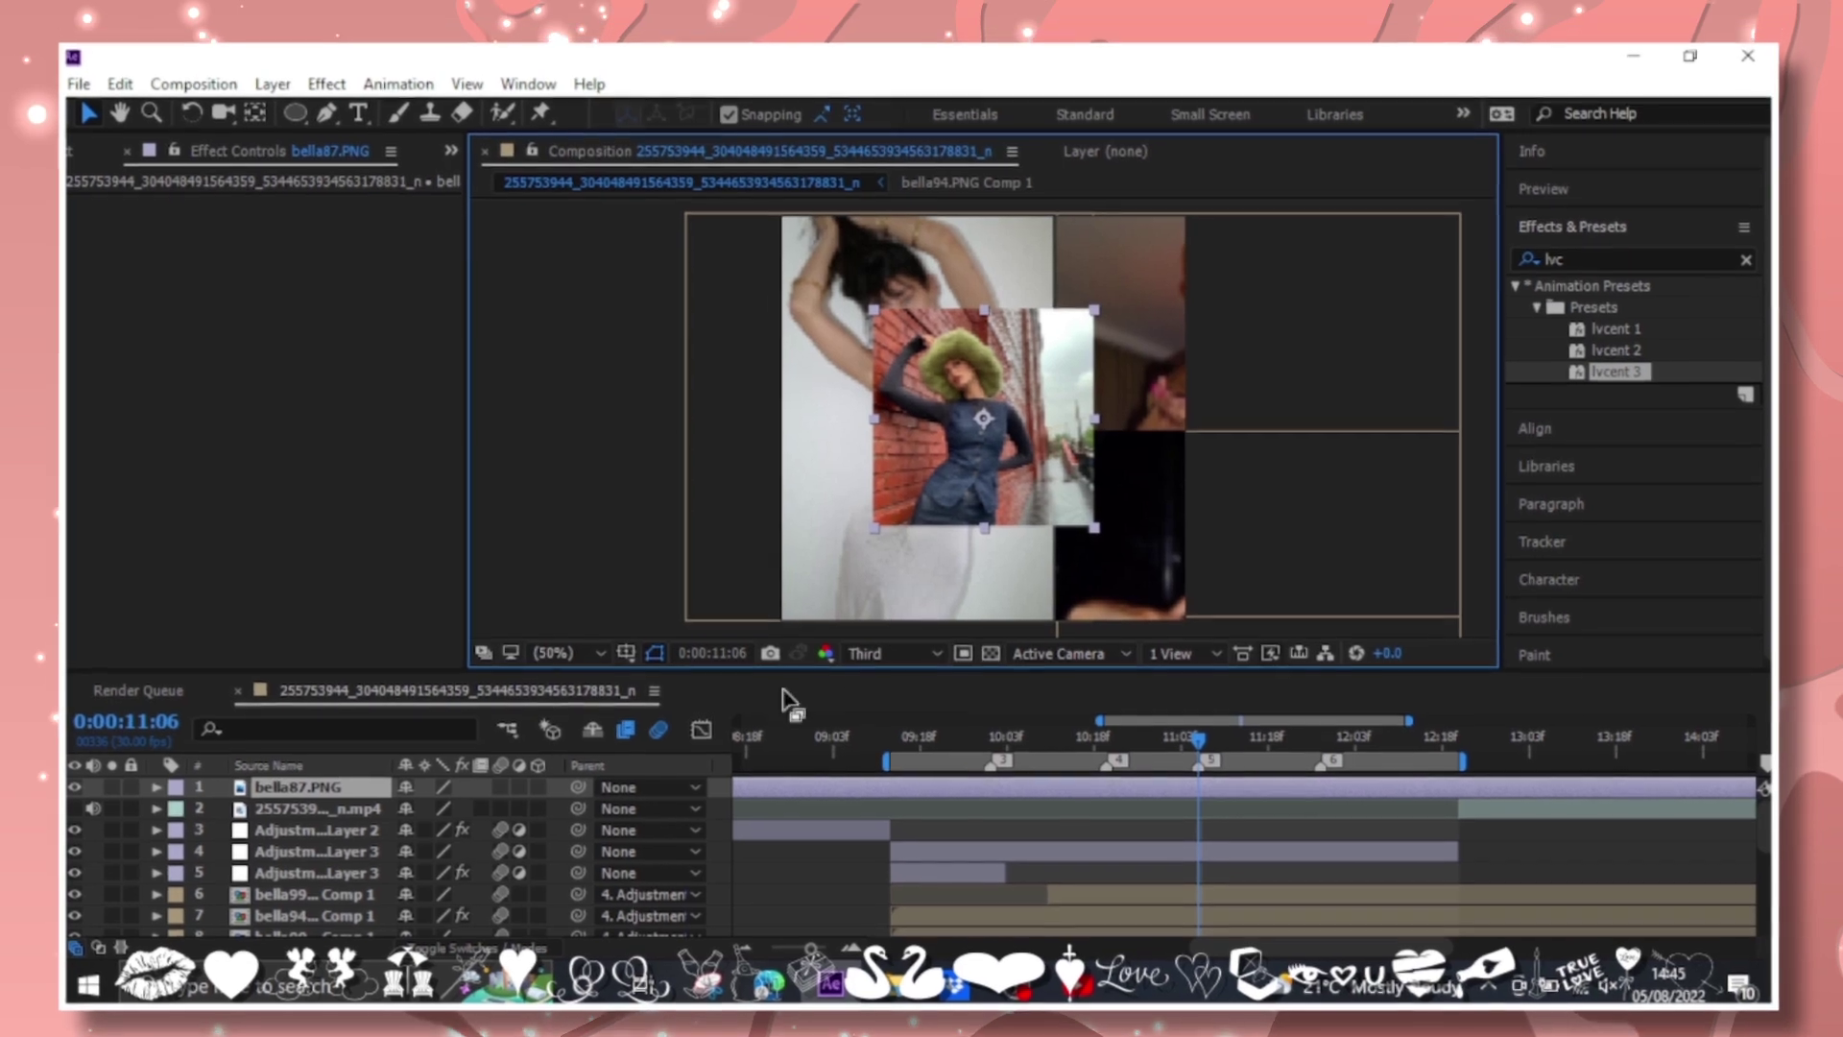
{"action": "key", "text": "s"}
{"action": "left_click_drag", "start_coordinate": [434, 799], "coordinate": [537, 799]}
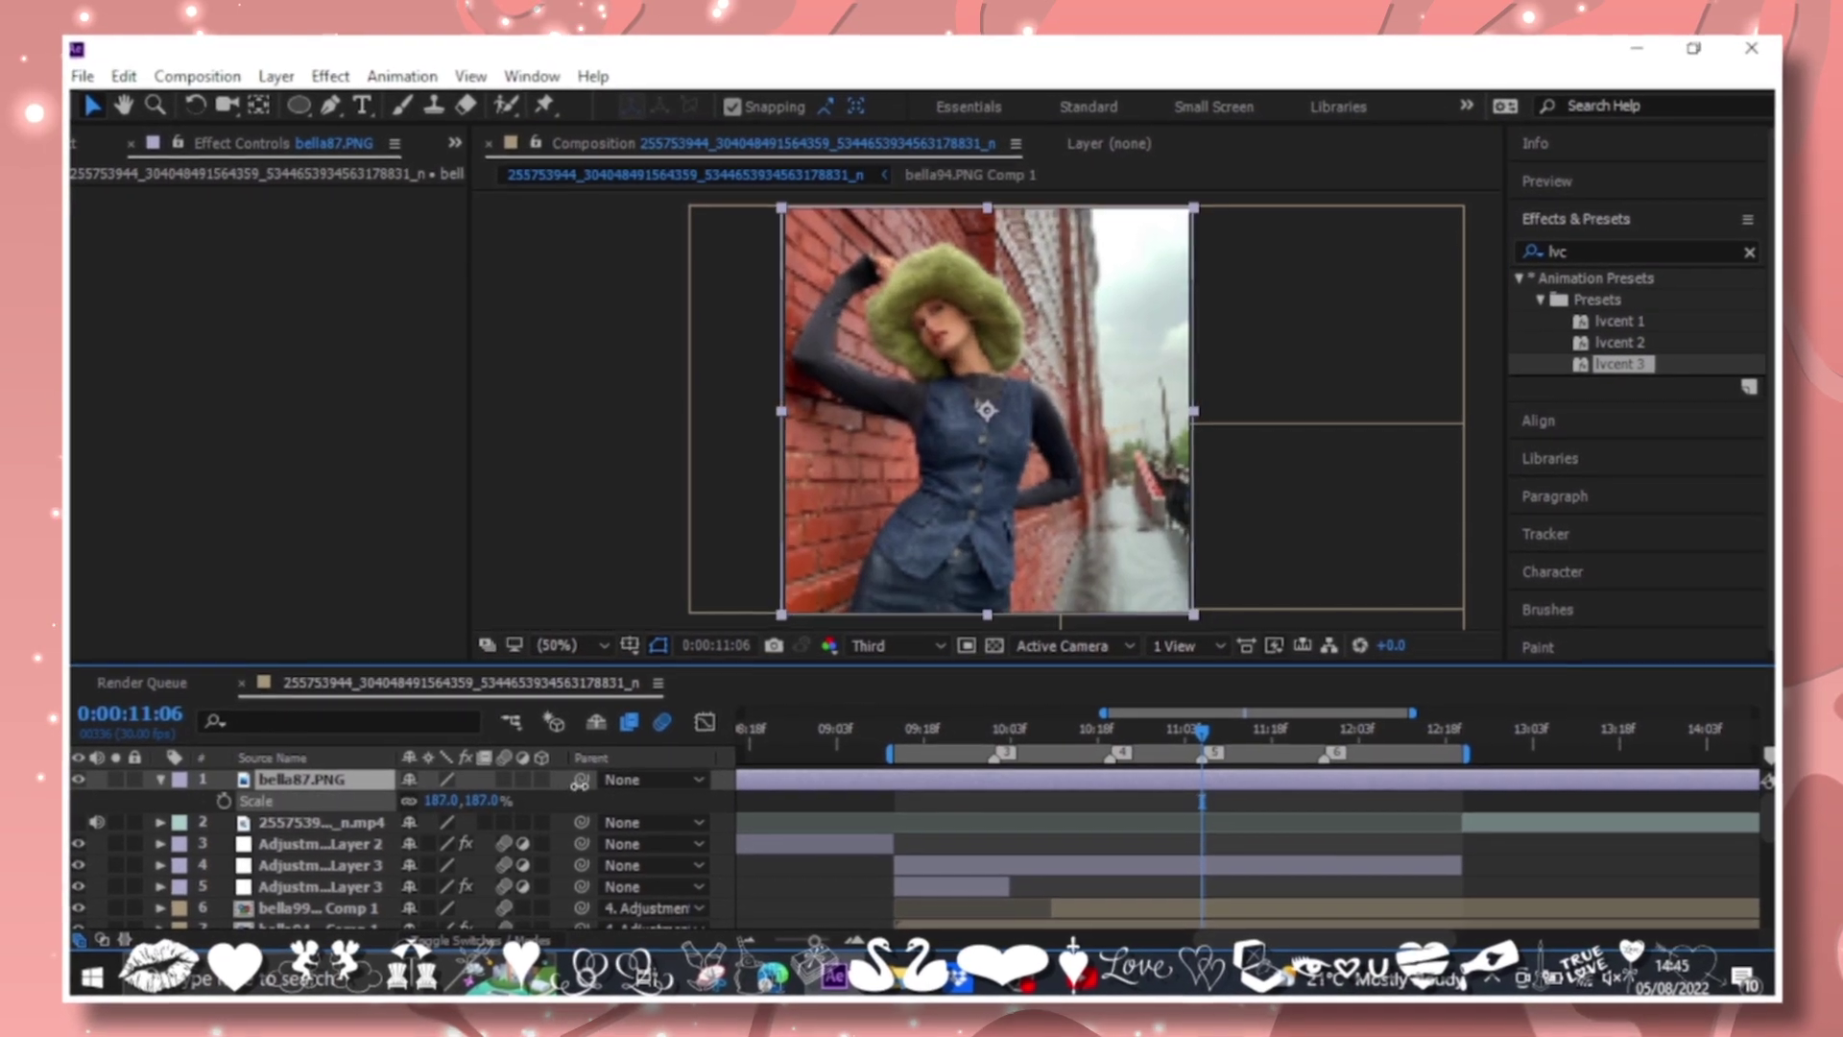
{"action": "key", "text": "ctrl+shift+c"}
{"action": "key", "text": "Return"}
Move the bella87 precomp to layer 3, trim it, and keyframe its scale up to 55% at 11:20.
{"action": "left_click_drag", "start_coordinate": [317, 769], "coordinate": [353, 802]}
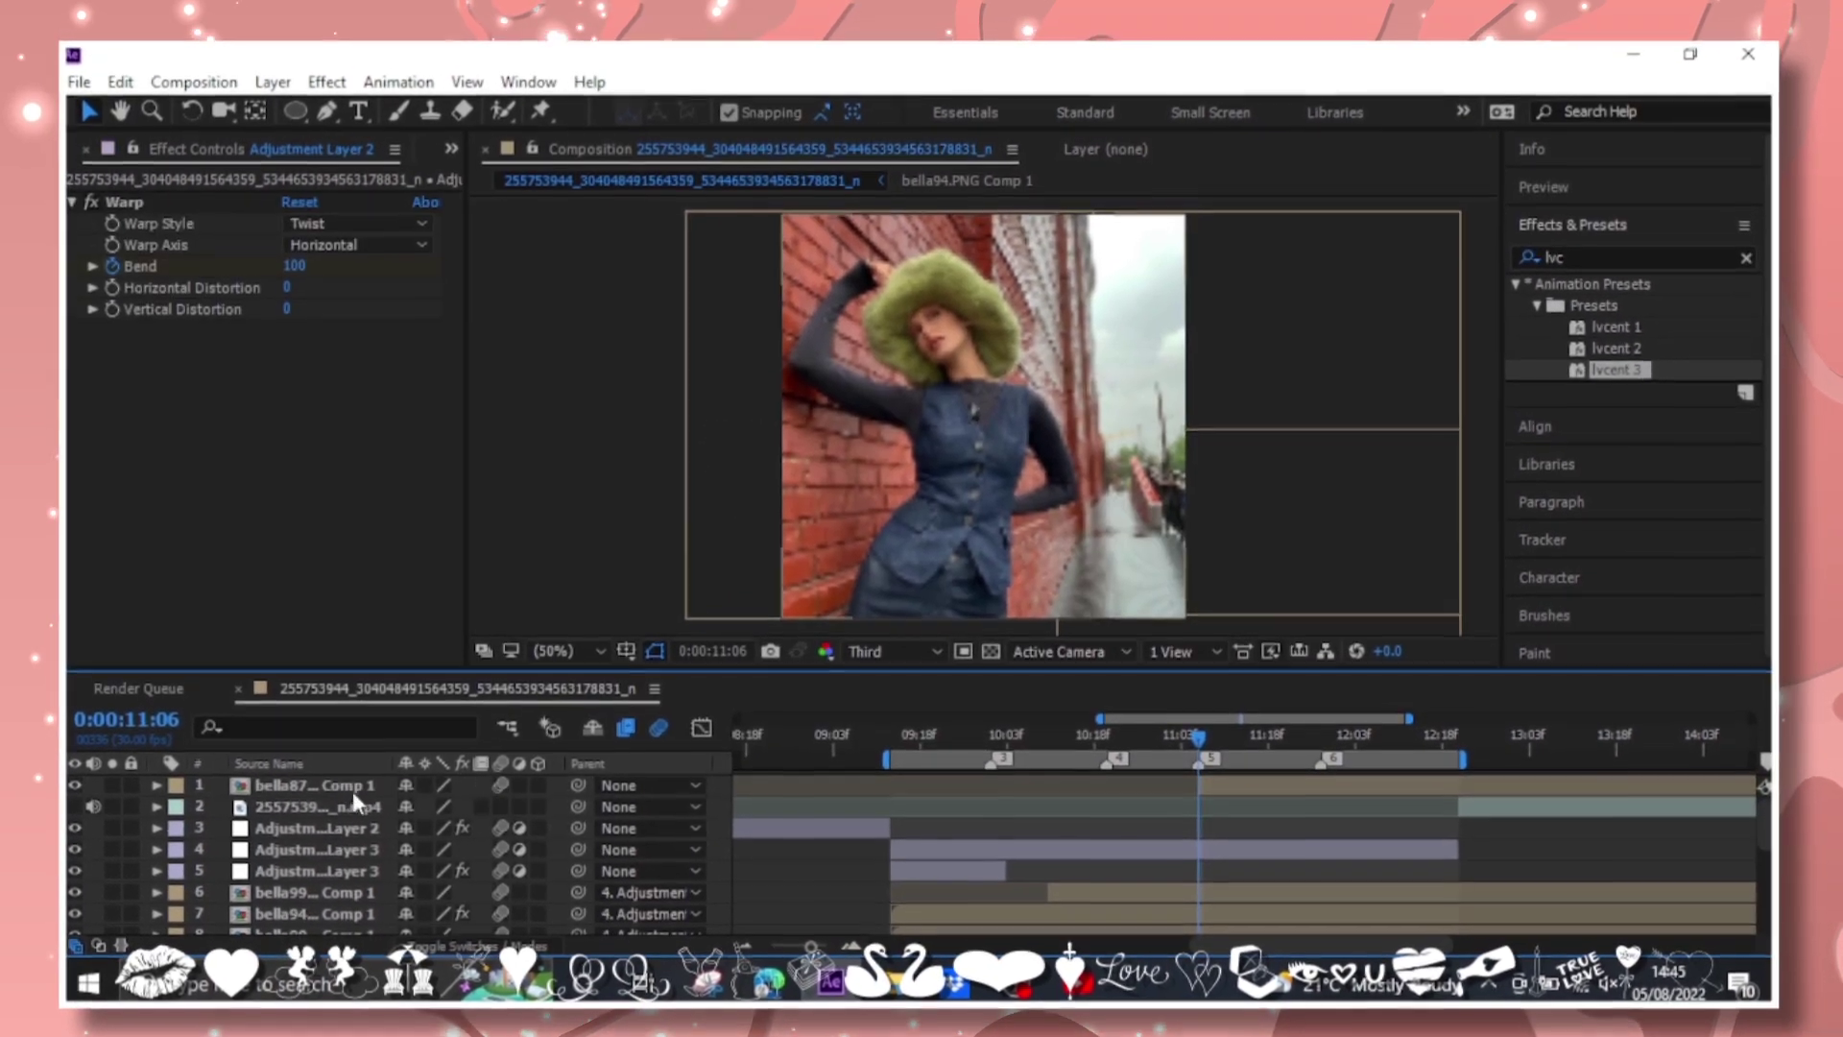
{"action": "key", "text": "alt+bracketleft"}
{"action": "key", "text": "s"}
{"action": "left_click_drag", "start_coordinate": [471, 838], "coordinate": [439, 845]}
{"action": "left_click", "coordinate": [231, 838]}
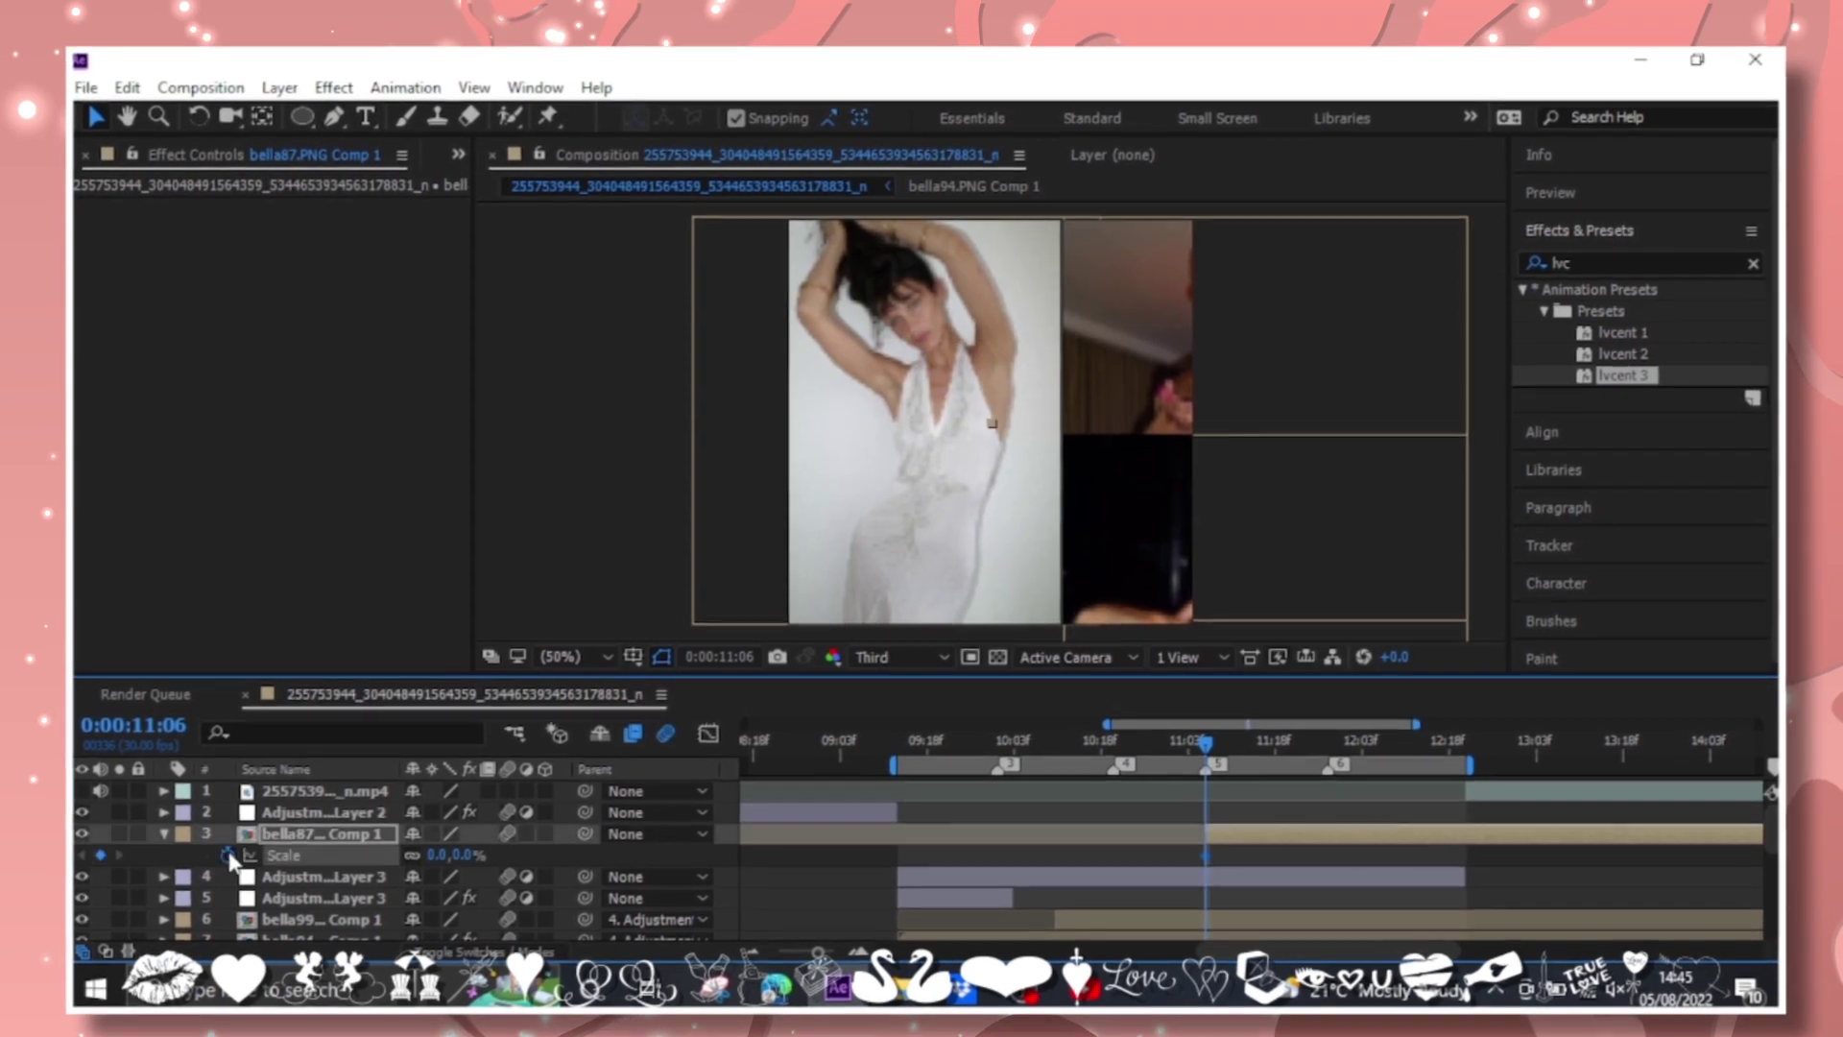
{"action": "left_click_drag", "start_coordinate": [1210, 727], "coordinate": [1289, 726]}
{"action": "left_click_drag", "start_coordinate": [451, 841], "coordinate": [552, 834]}
Steepen the bella87 scale curve in the graph editor for a sharp pop.
{"action": "left_click", "coordinate": [711, 719]}
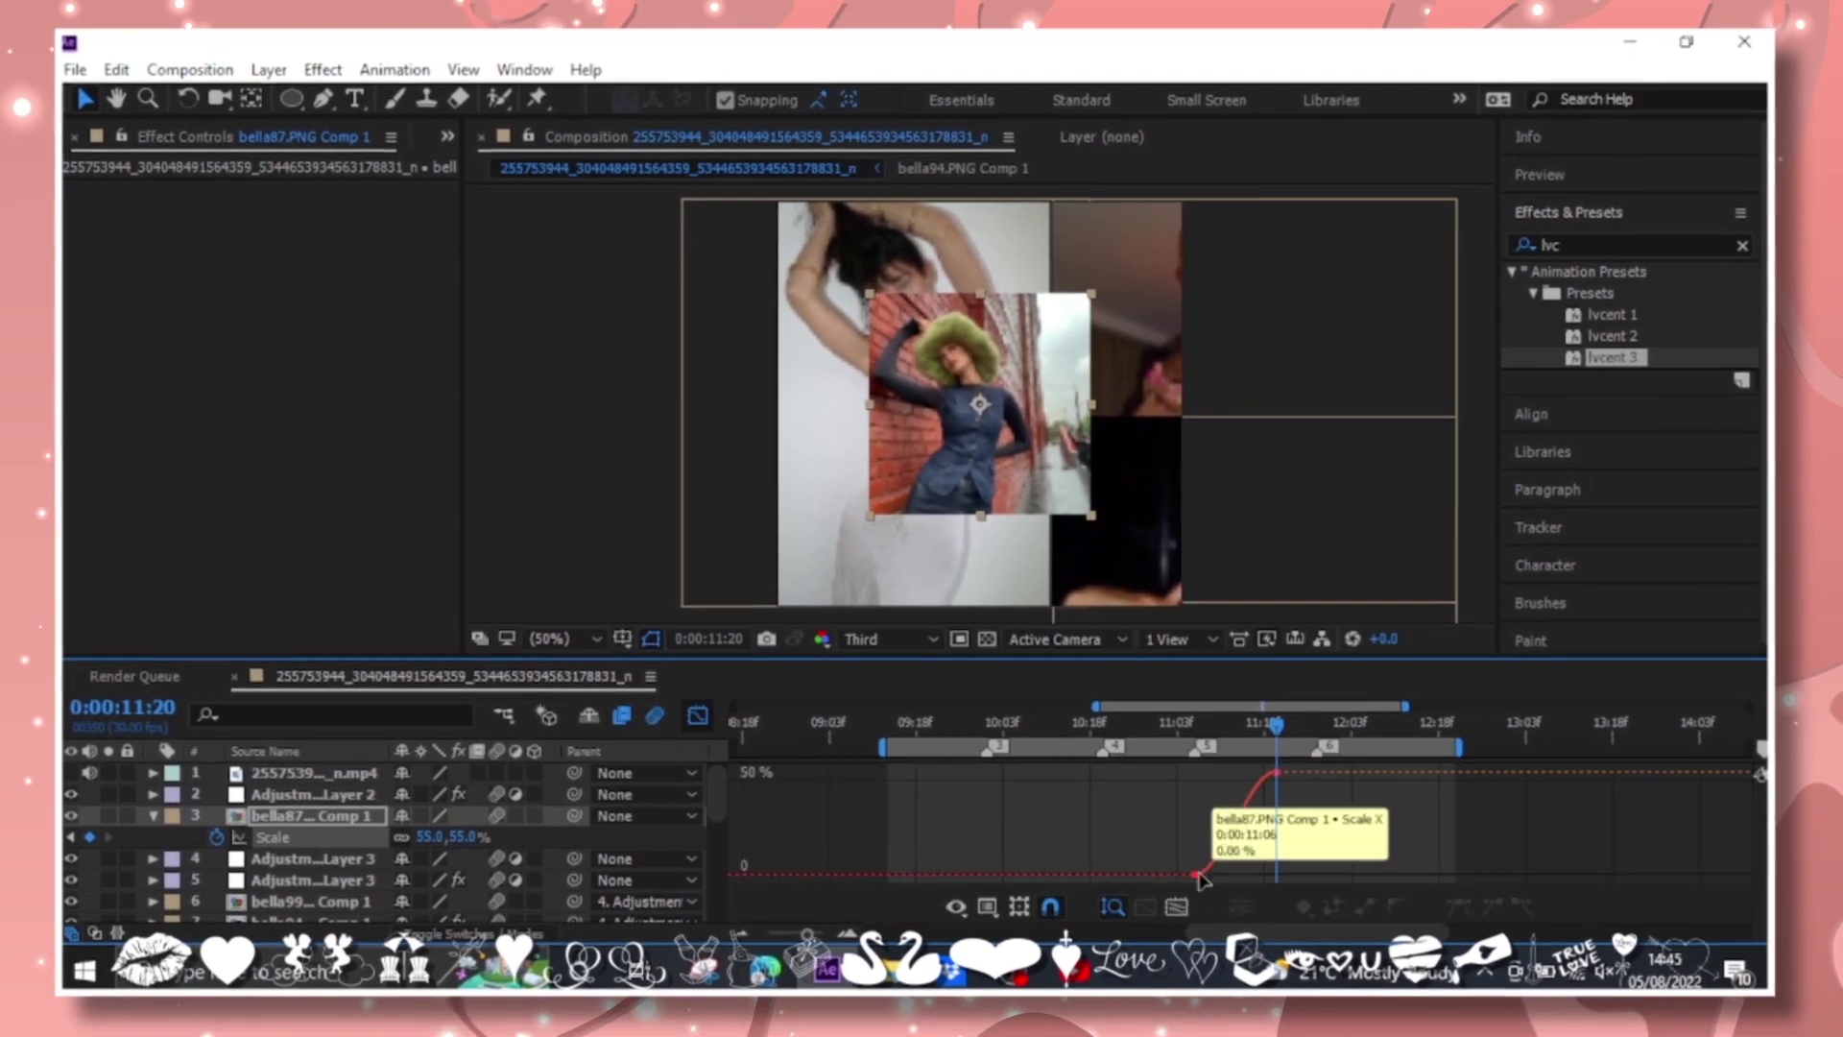
{"action": "left_click_drag", "start_coordinate": [1199, 878], "coordinate": [1201, 782]}
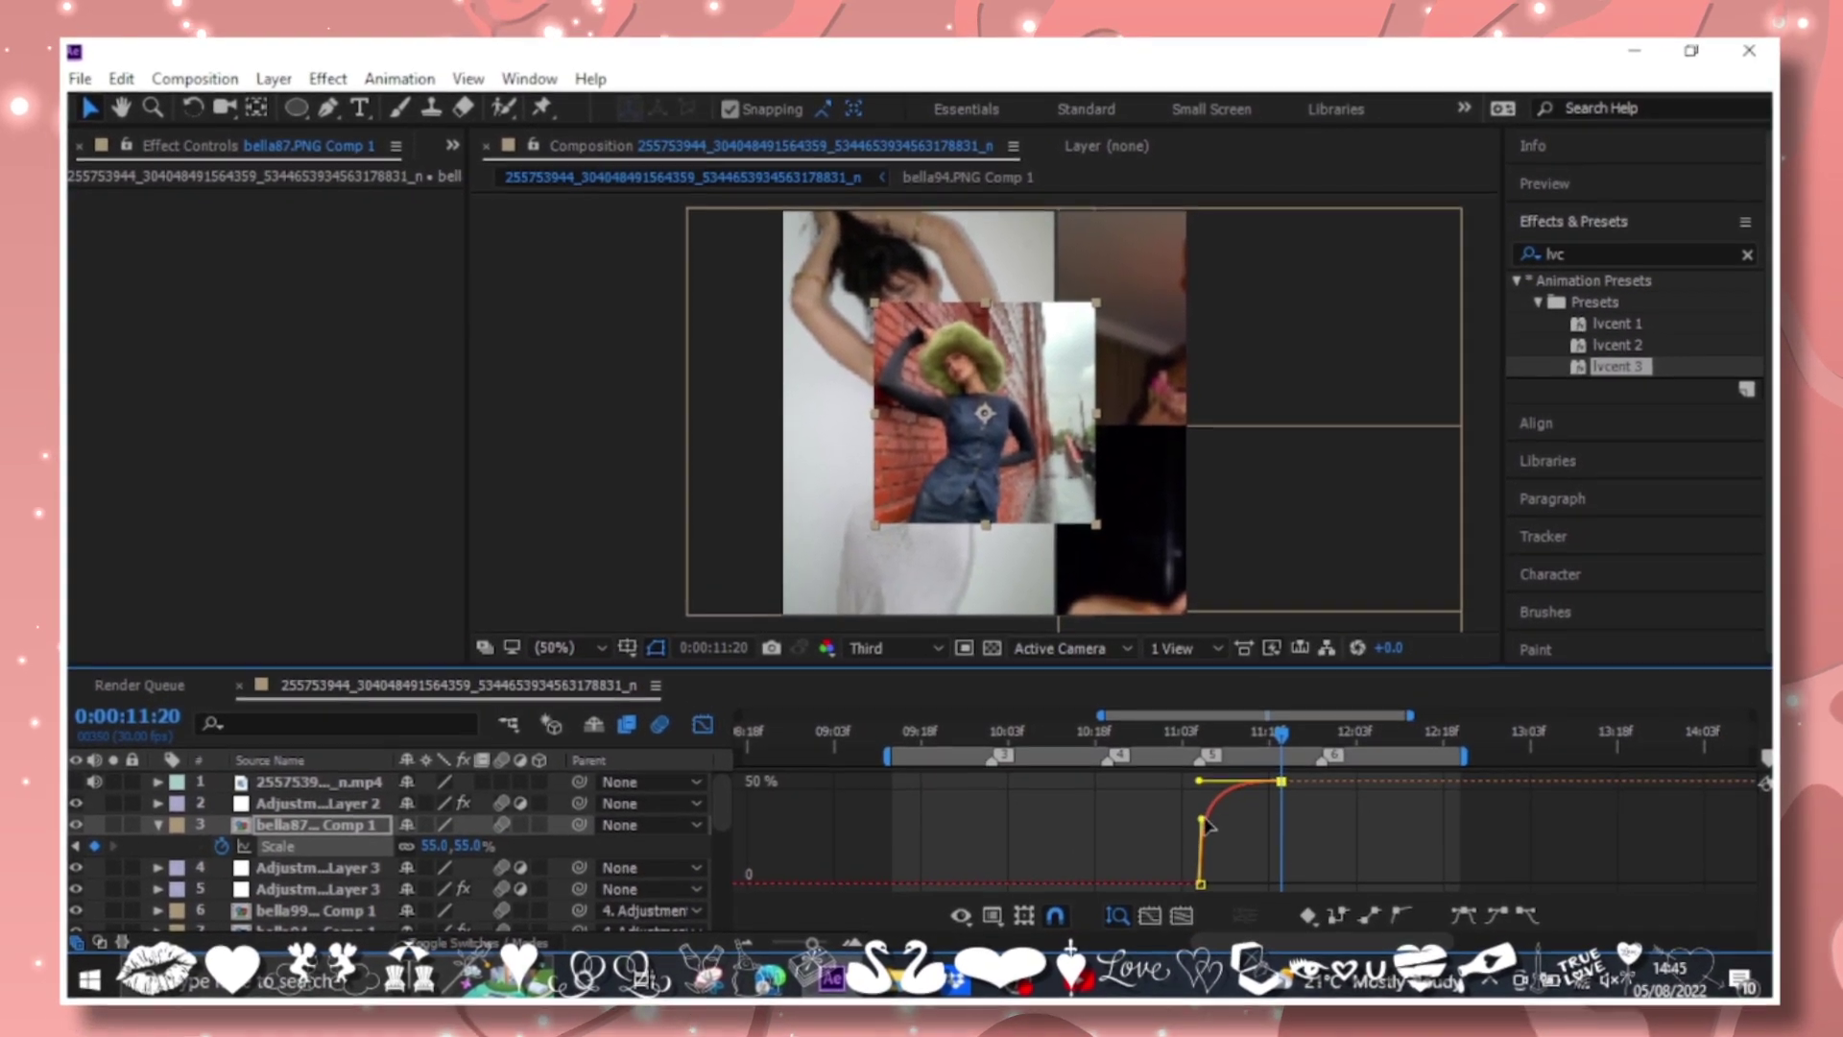
{"action": "left_click", "coordinate": [698, 715]}
{"action": "left_click", "coordinate": [698, 719]}
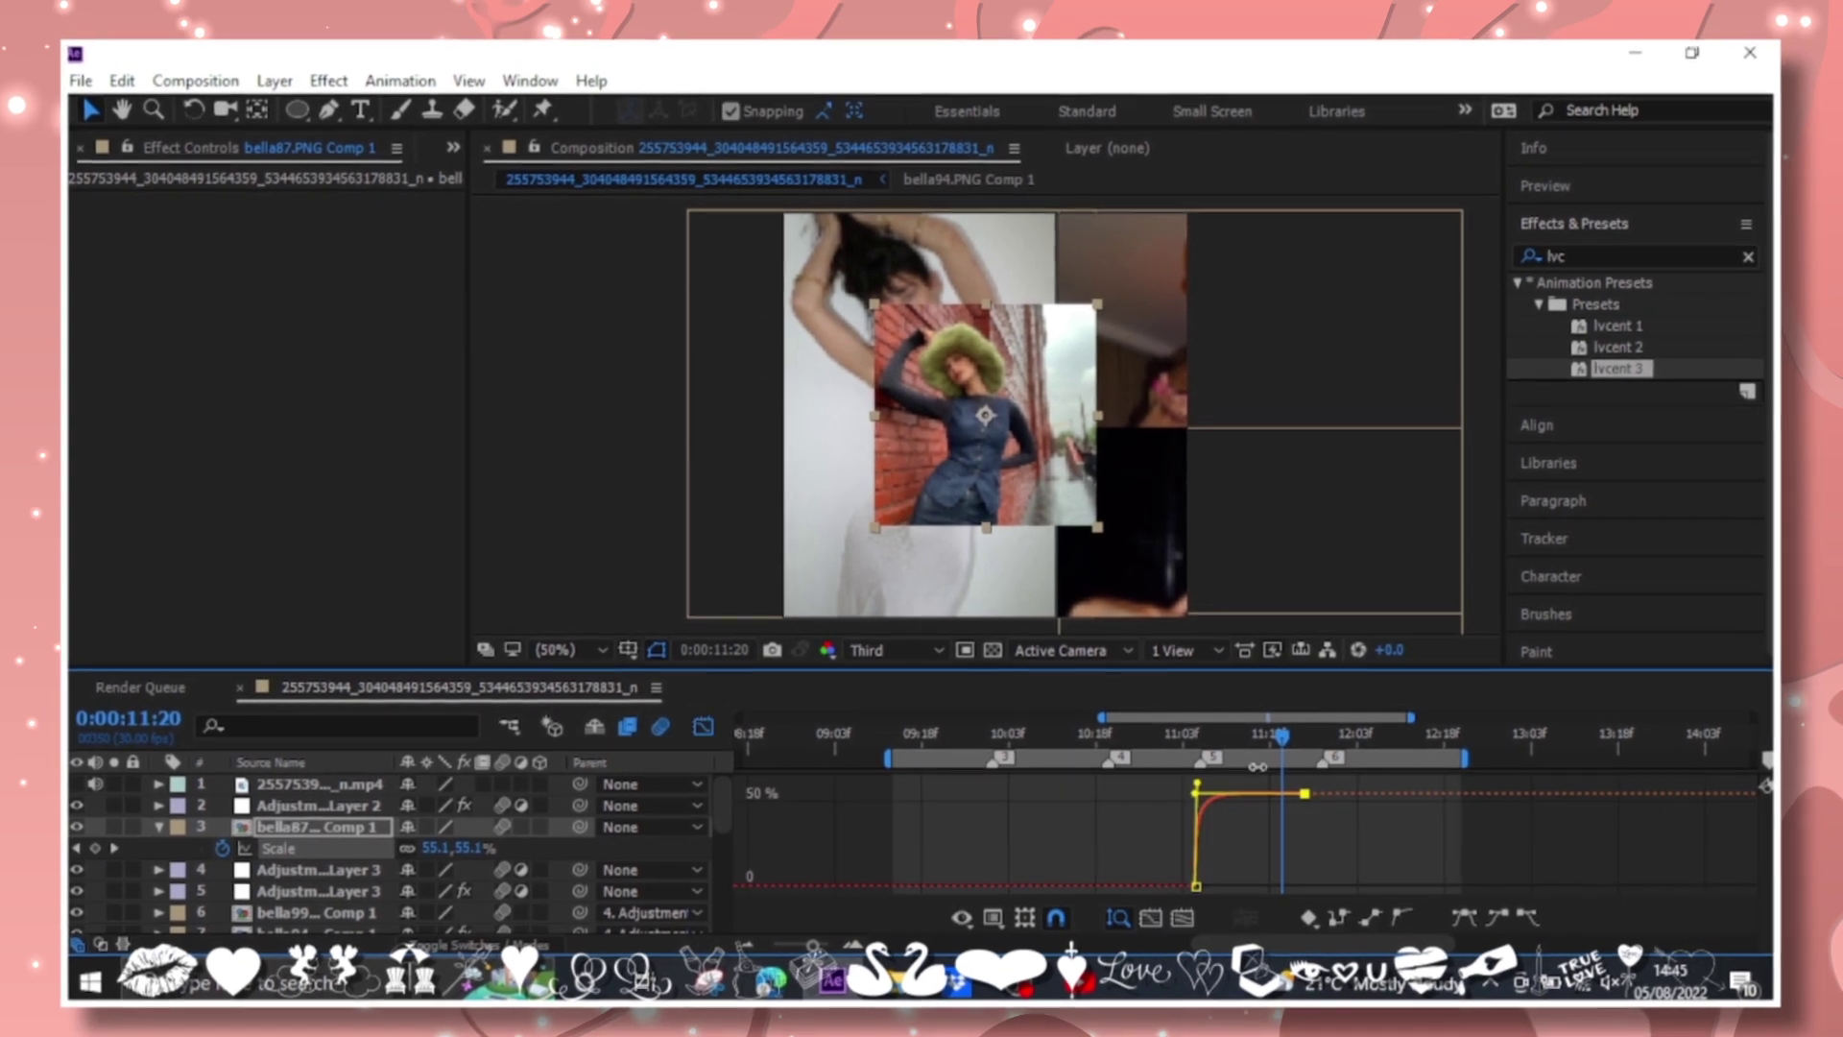
{"action": "left_click", "coordinate": [697, 719]}
{"action": "left_click", "coordinate": [1193, 731]}
Add a black solid layer with Opacity keyframed at 1%.
{"action": "left_click", "coordinate": [1127, 838]}
{"action": "key", "text": "ctrl+y"}
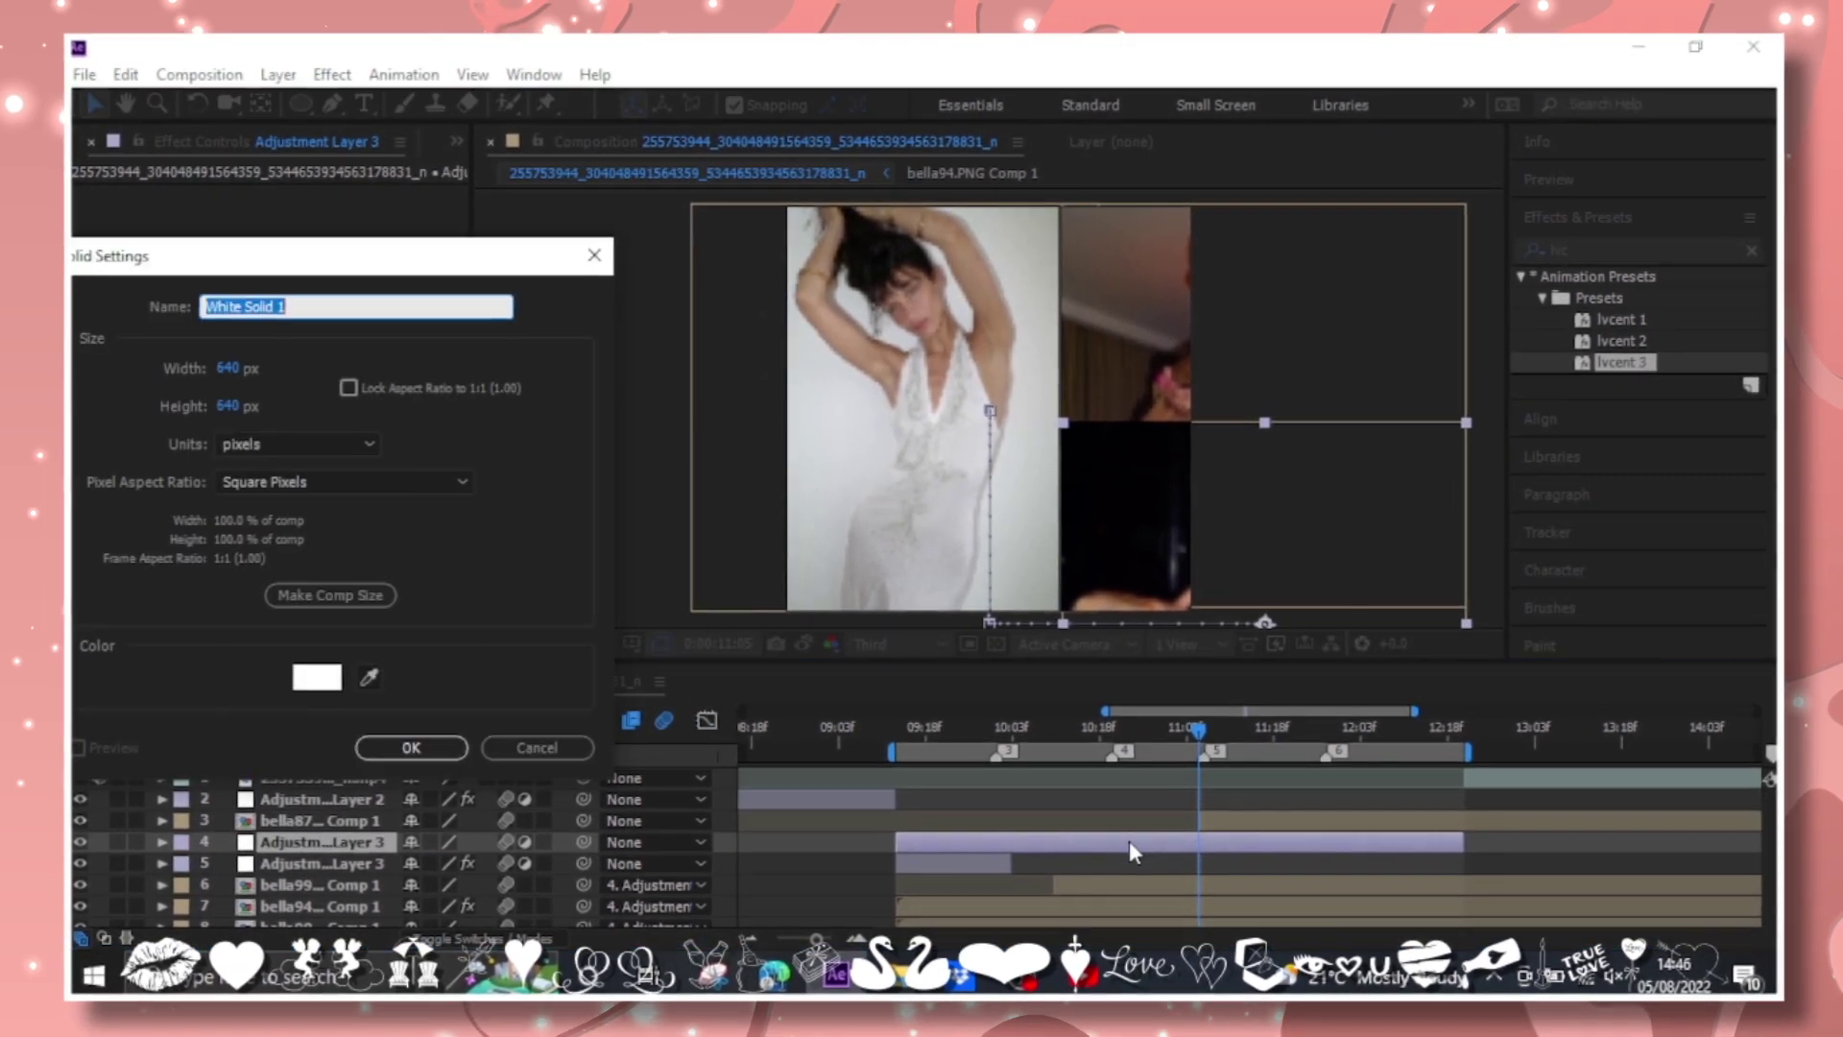
{"action": "left_click", "coordinate": [307, 653]}
{"action": "left_click", "coordinate": [677, 510]}
{"action": "left_click", "coordinate": [412, 744]}
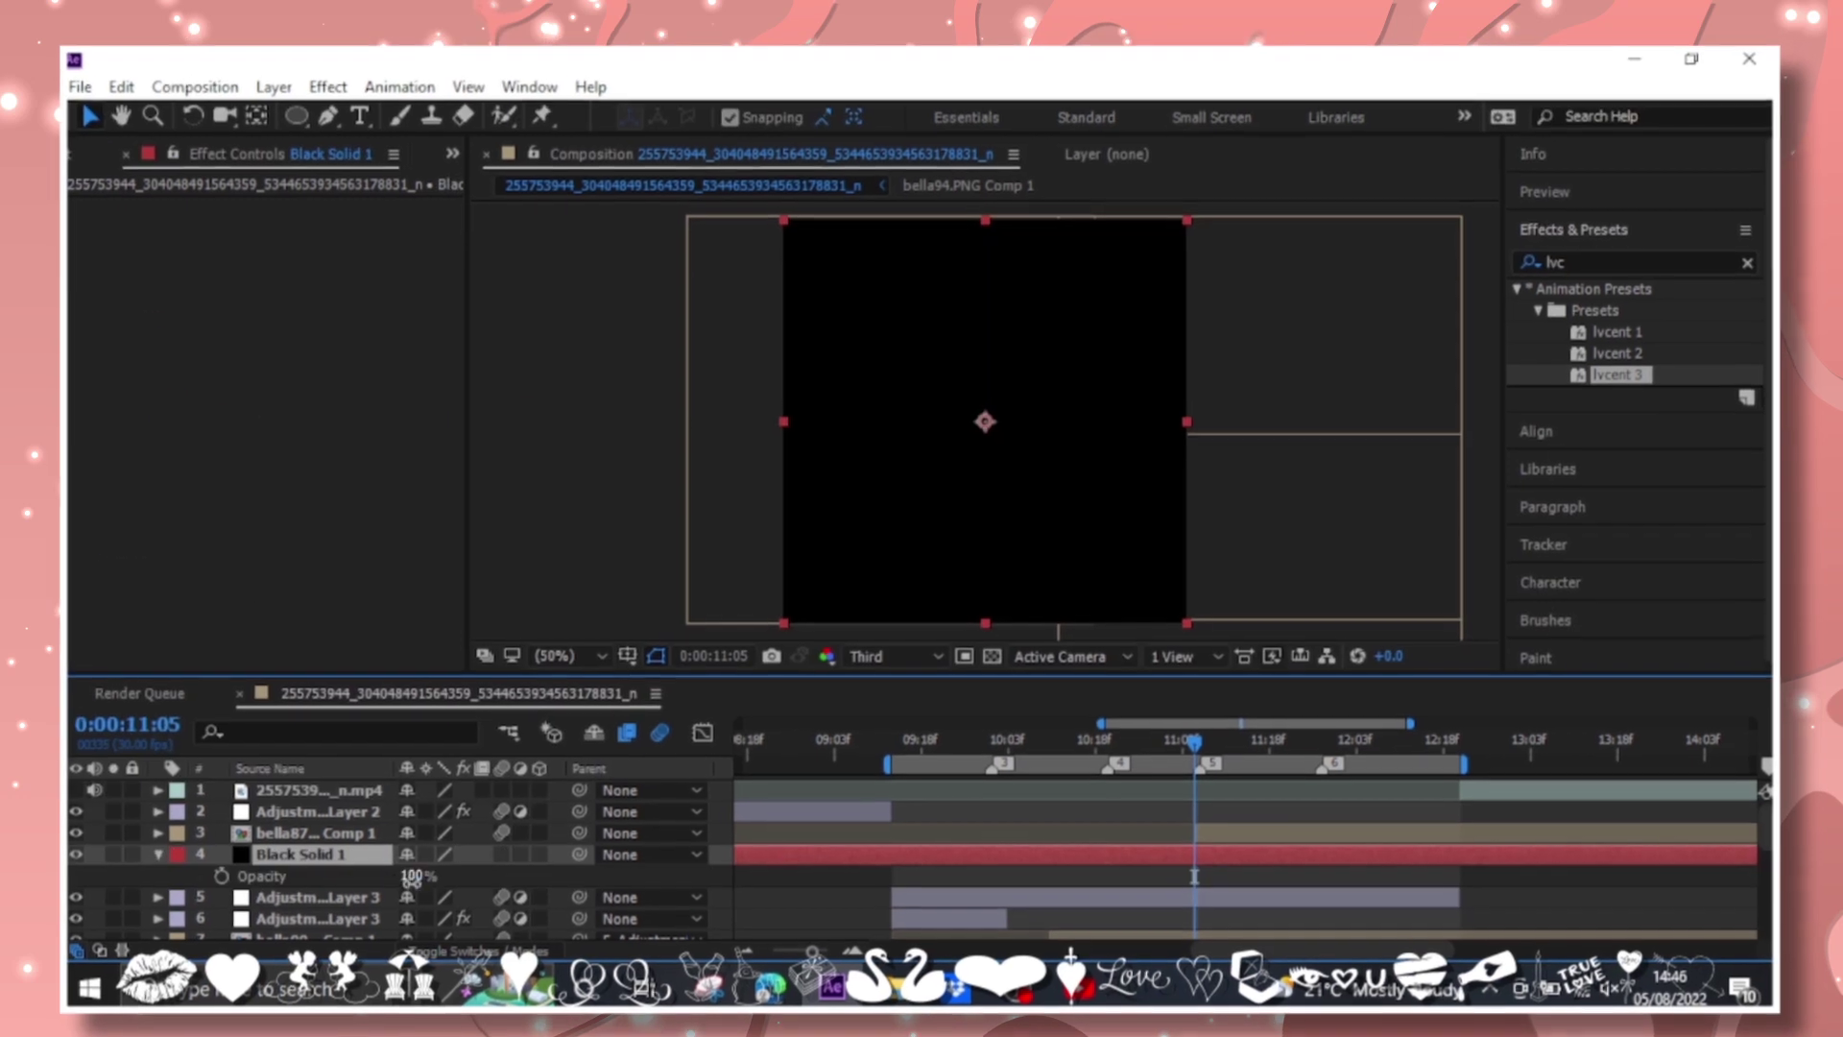
{"action": "key", "text": "t"}
{"action": "left_click_drag", "start_coordinate": [401, 860], "coordinate": [213, 881]}
{"action": "left_click", "coordinate": [213, 860]}
Keyframe the black solid's opacity up to 85% at 11:08 and apply Easy Ease.
{"action": "left_click", "coordinate": [1201, 723]}
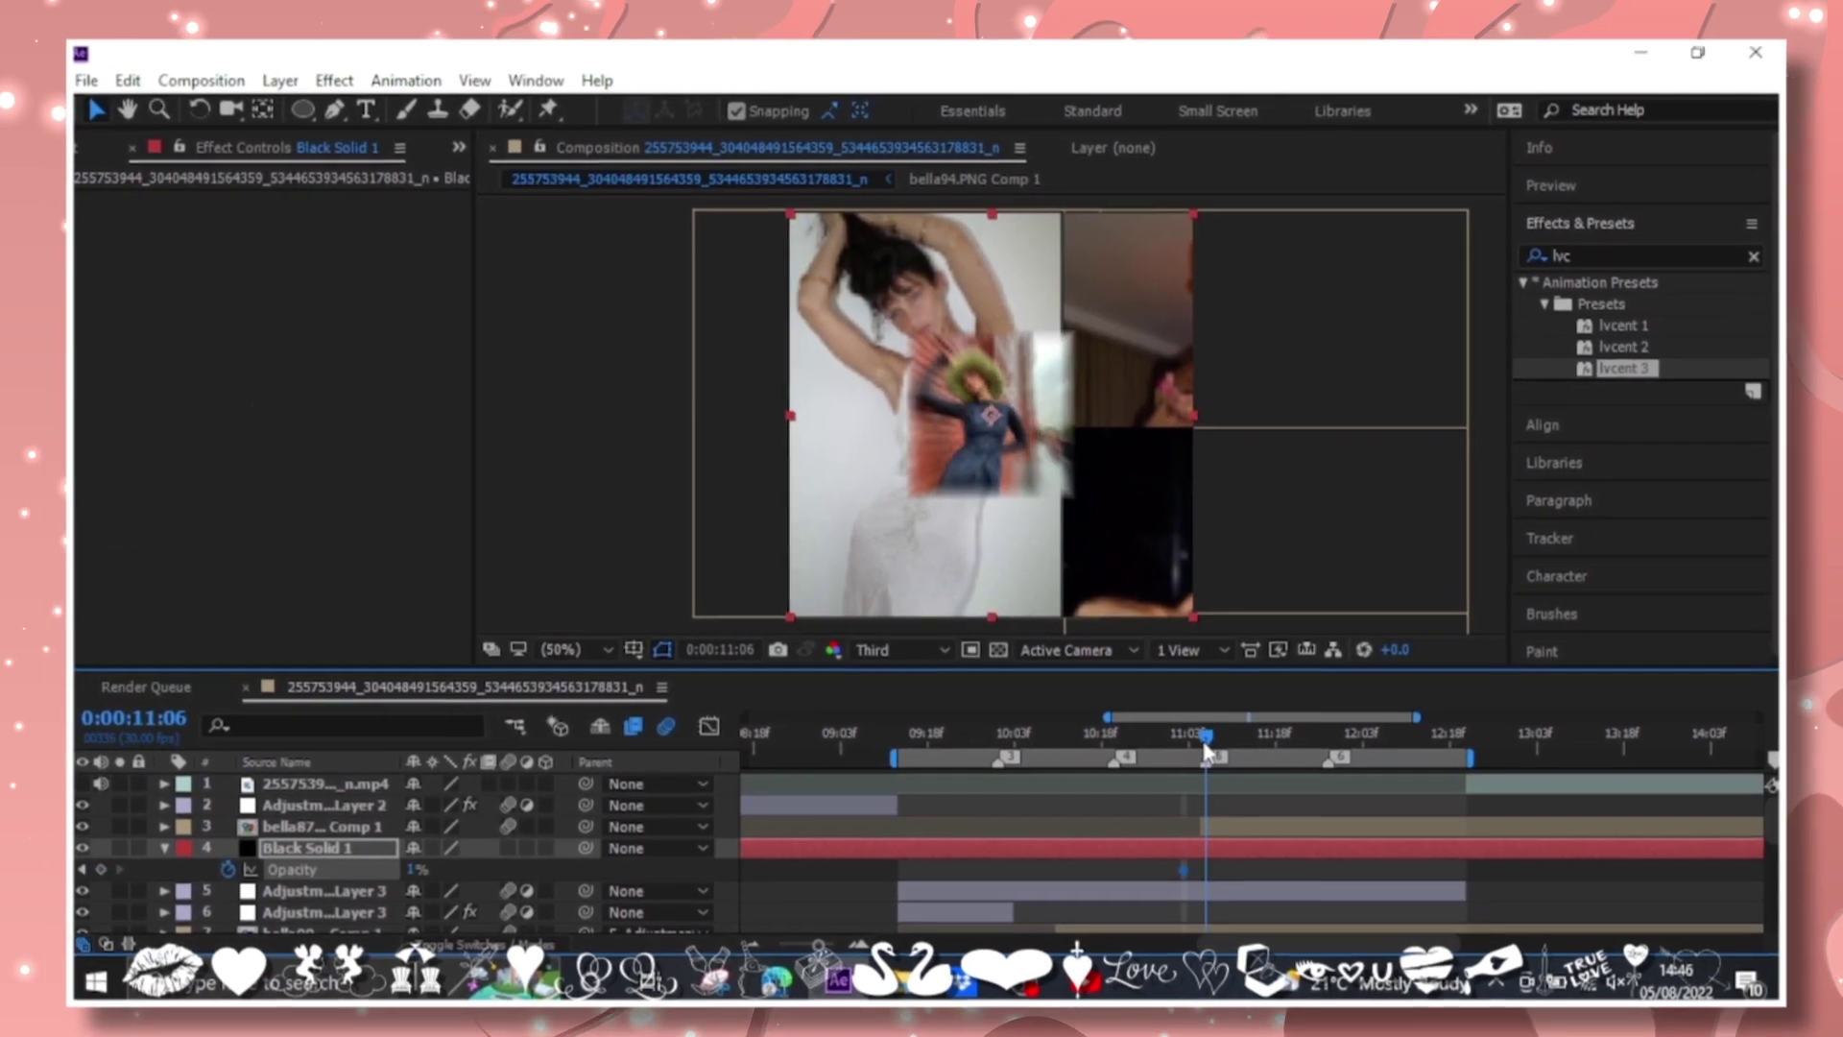
{"action": "left_click_drag", "start_coordinate": [416, 864], "coordinate": [499, 864]}
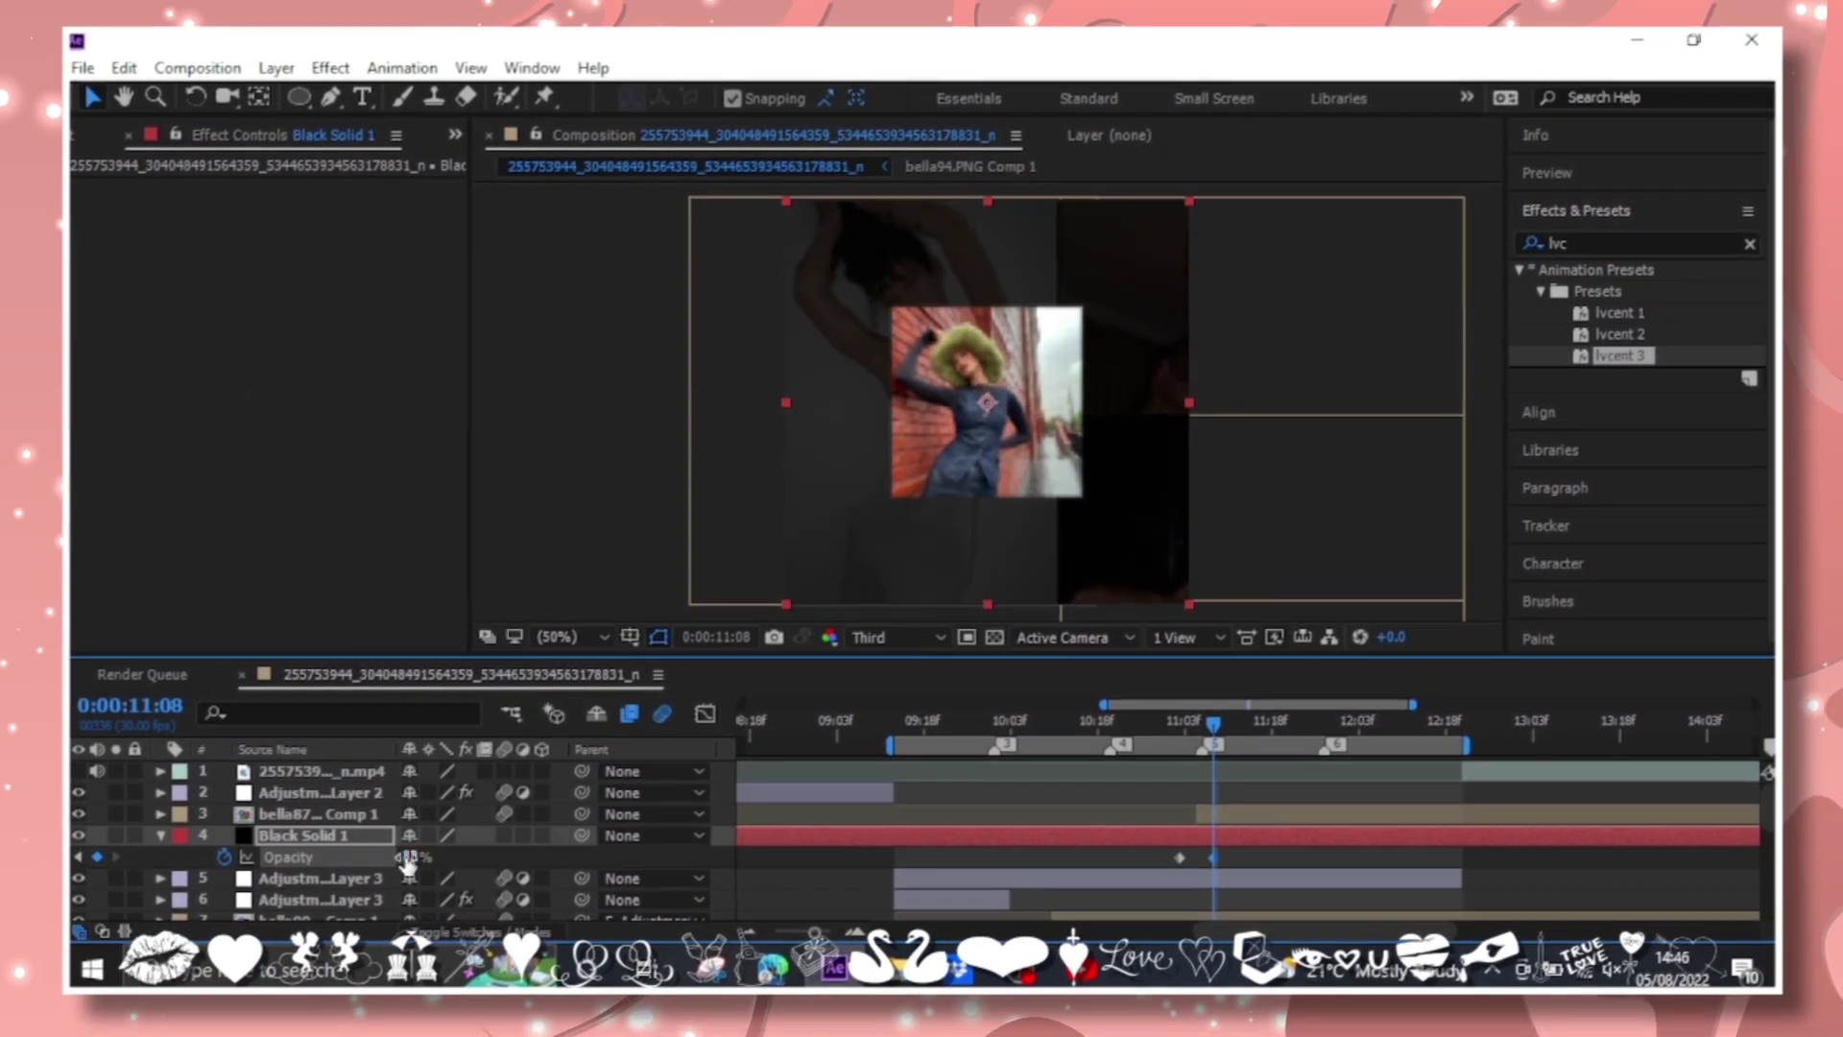
{"action": "right_click", "coordinate": [1176, 872]}
{"action": "key", "text": "F9"}
{"action": "left_click", "coordinate": [1217, 826]}
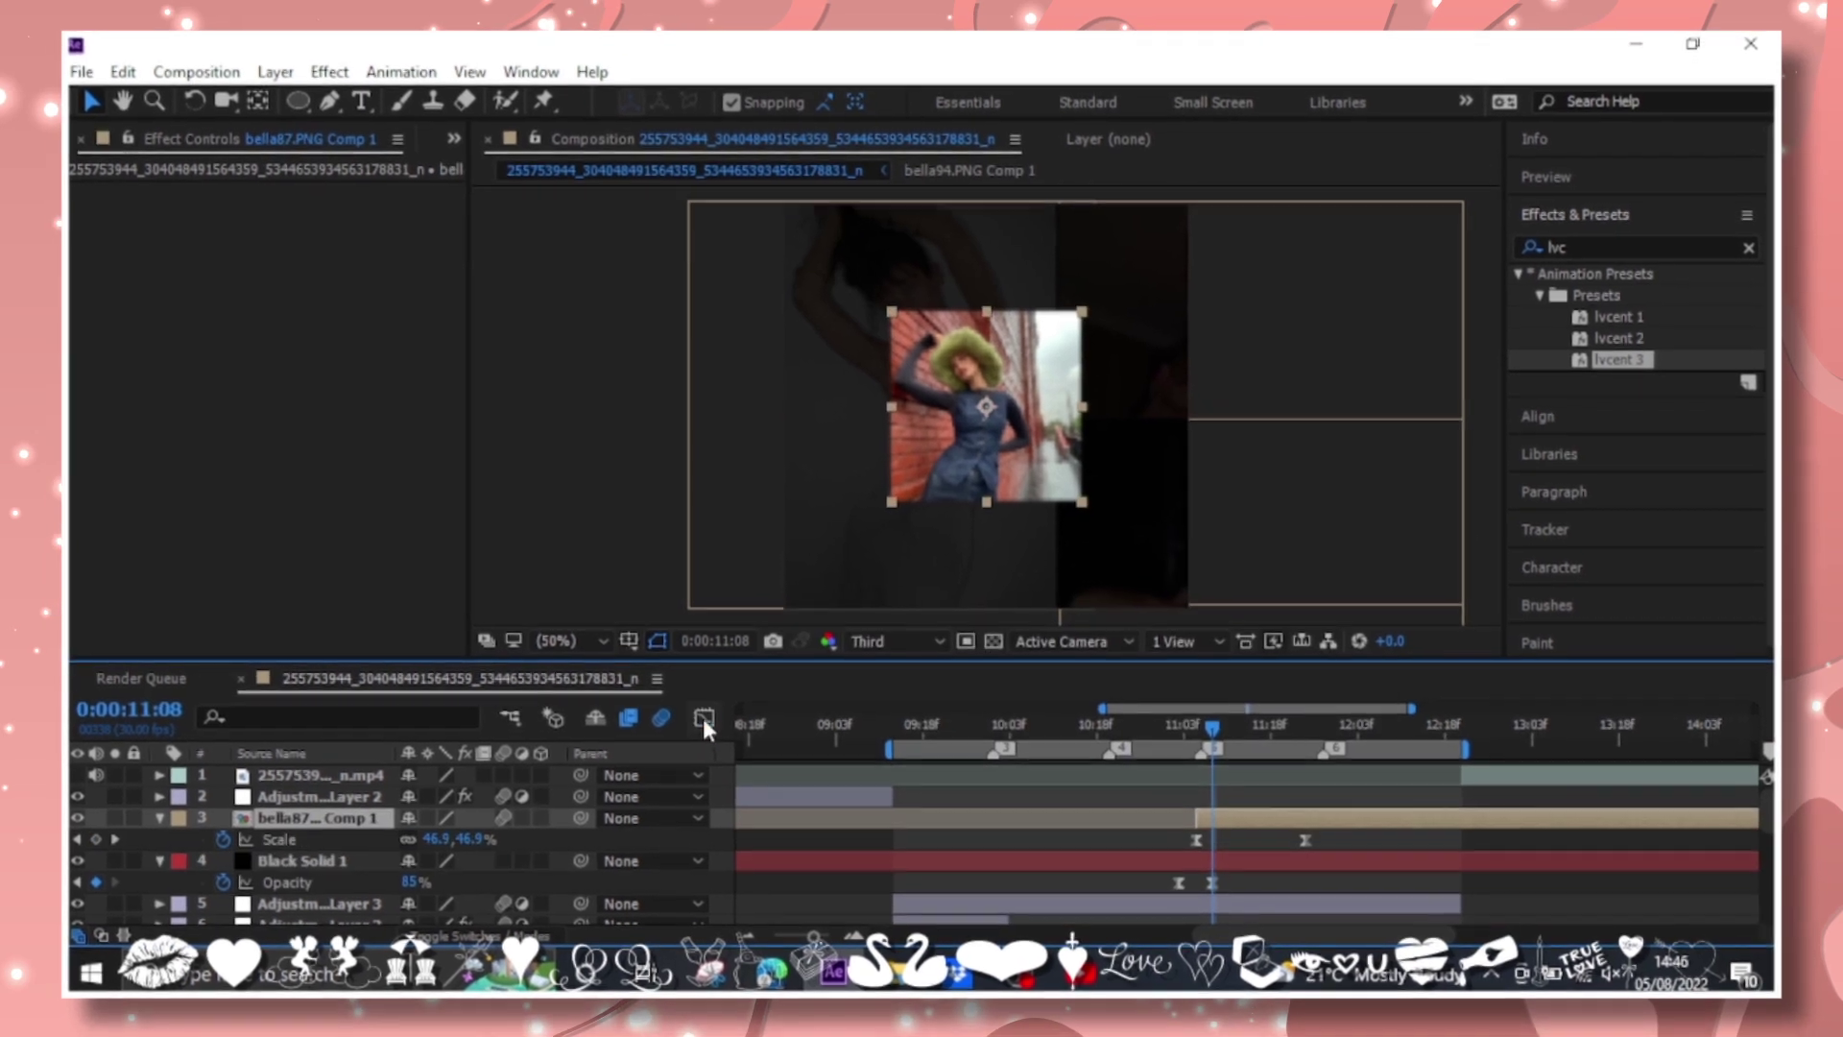
Try the warp out preset (Arc style) on the bella87 precomp, preview it, then delete it.
{"action": "key", "text": "u"}
{"action": "left_click", "coordinate": [1197, 734]}
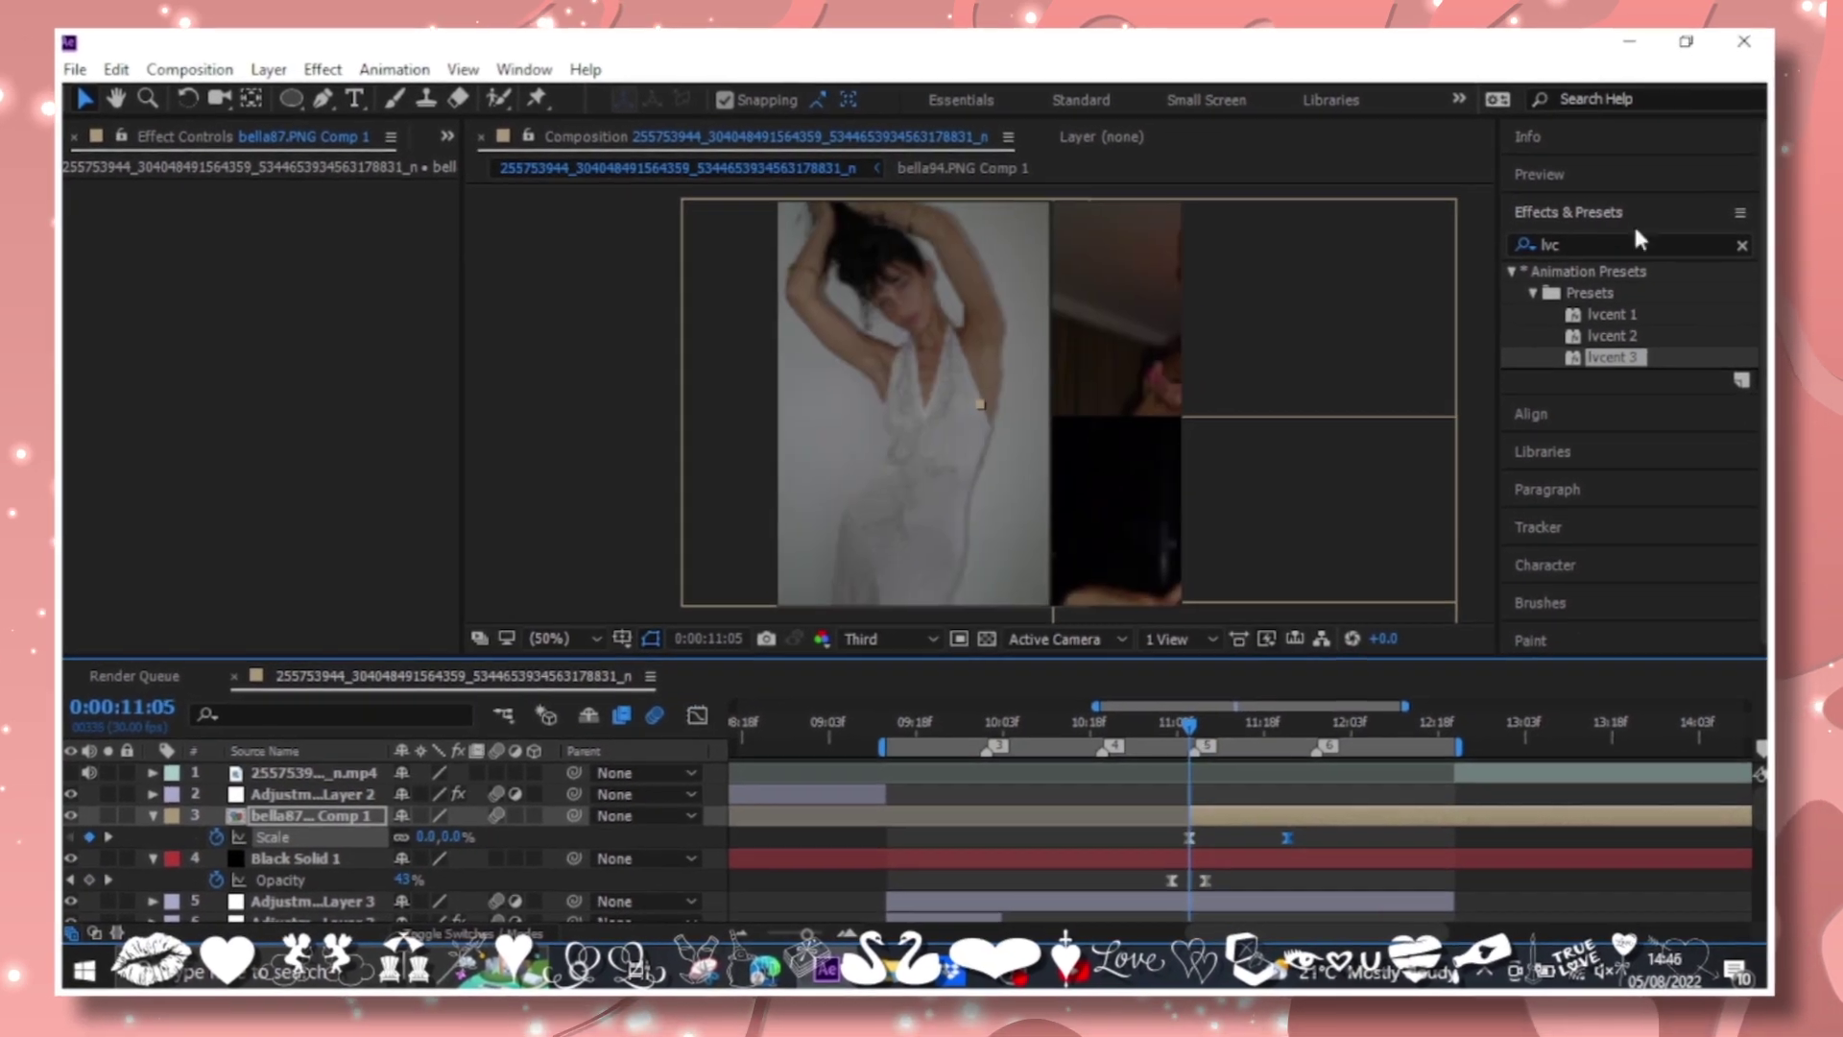
{"action": "left_click", "coordinate": [1537, 249]}
{"action": "type", "text": "warp o"}
{"action": "left_click", "coordinate": [1521, 111]}
{"action": "double_click", "coordinate": [1628, 318]}
{"action": "left_click", "coordinate": [351, 224]}
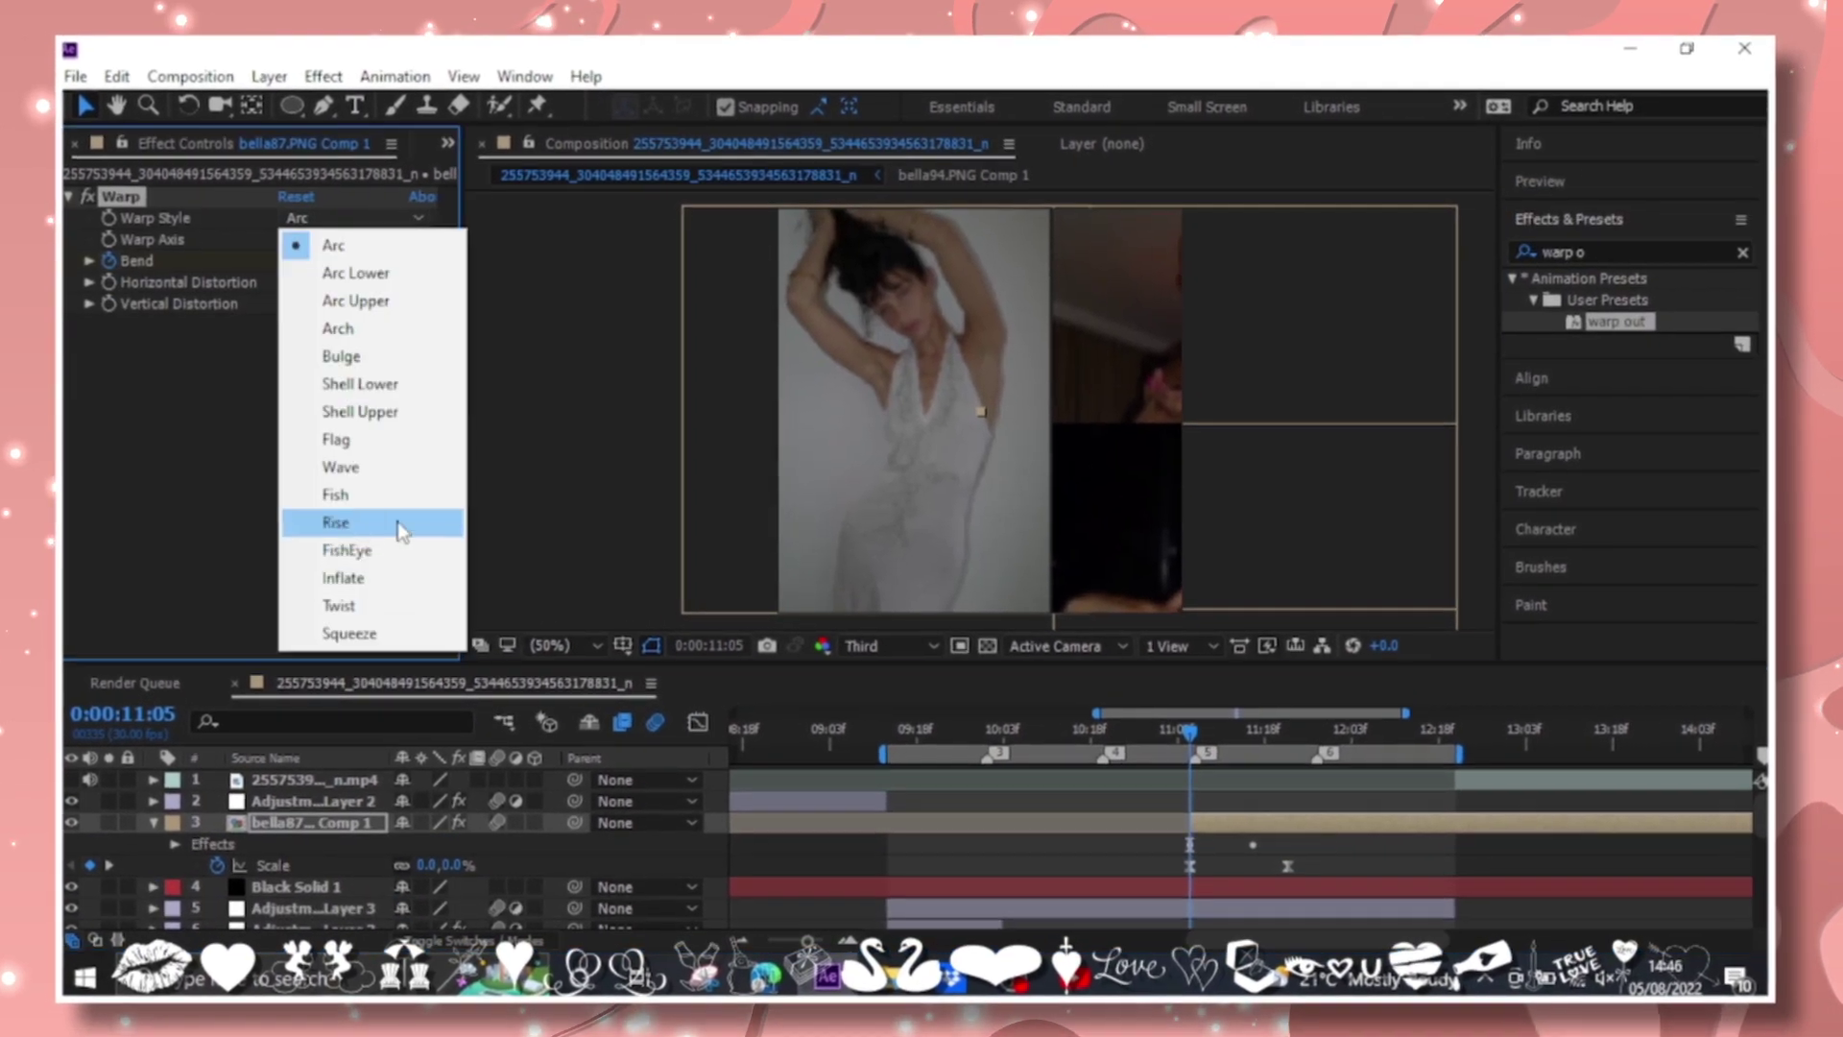
{"action": "left_click", "coordinate": [1235, 834]}
{"action": "key", "text": "space"}
{"action": "key", "text": "space"}
{"action": "key", "text": "Delete"}
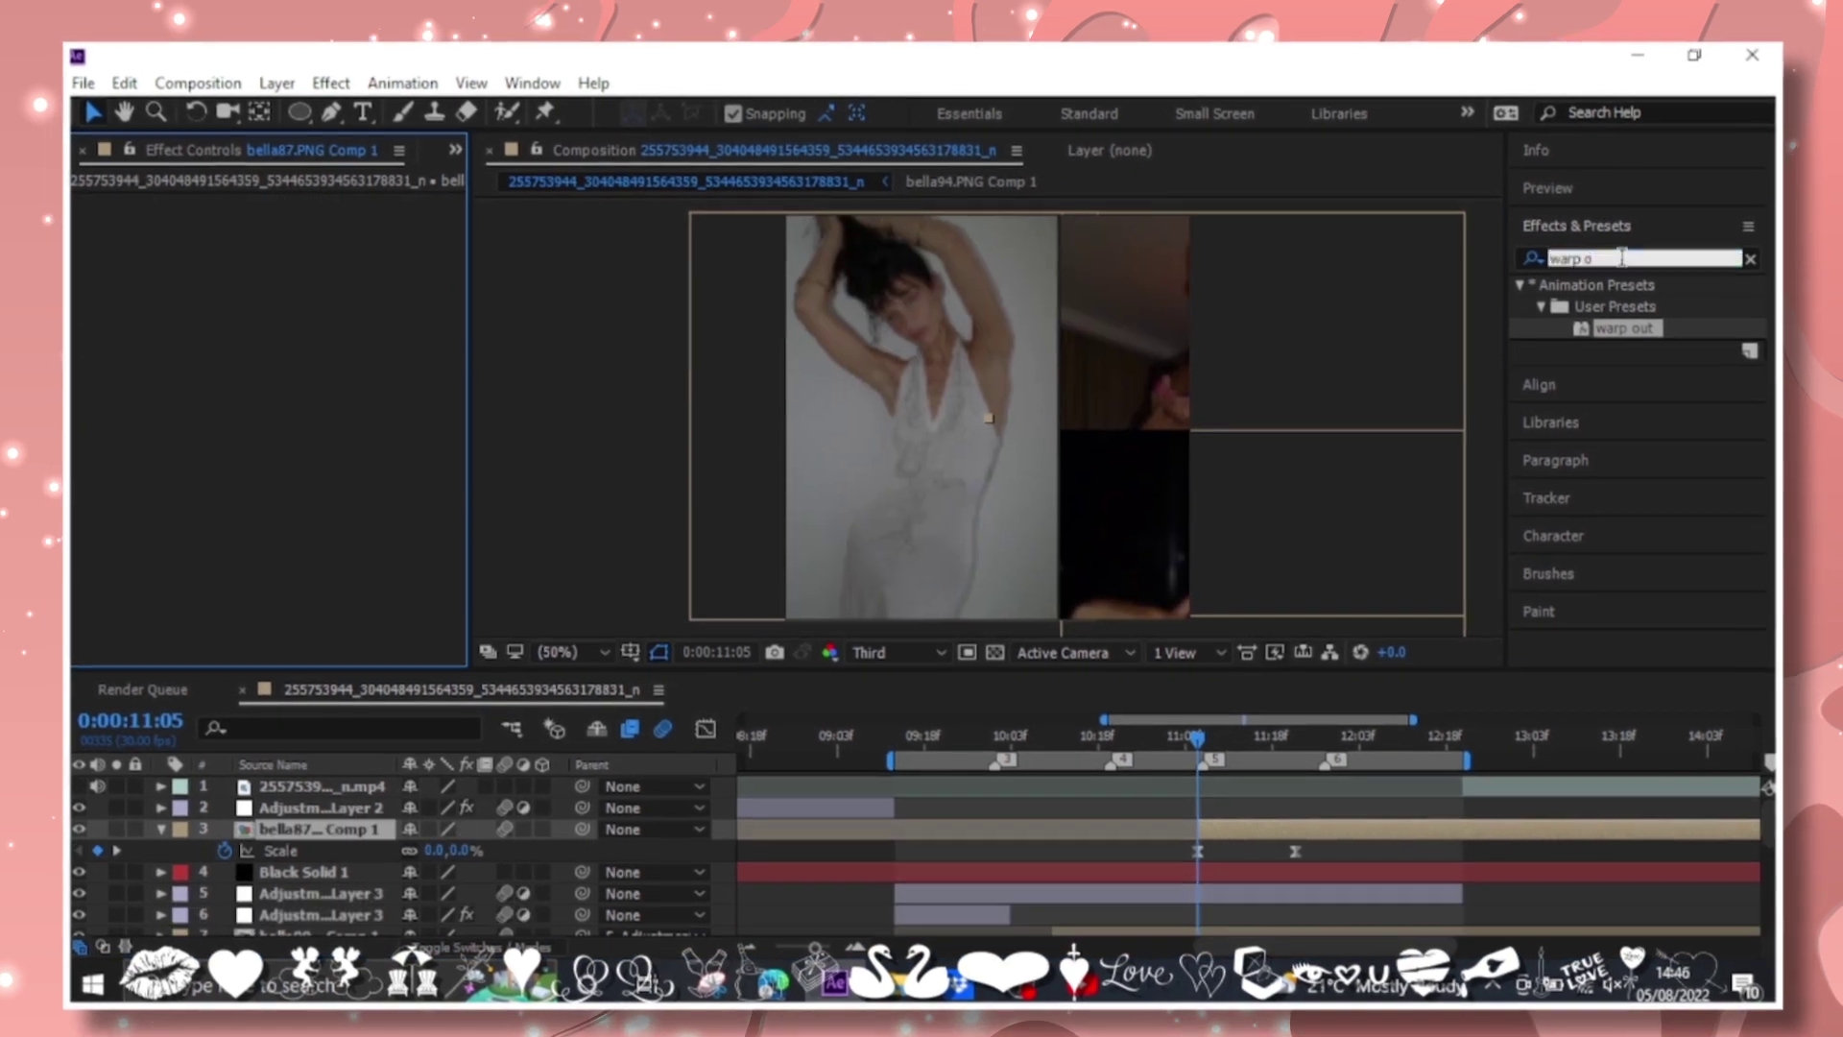
Apply the warp shake pt3 preset to the bella87 precomp and check its Bend keyframes.
{"action": "left_click", "coordinate": [1527, 250]}
{"action": "double_click", "coordinate": [1651, 495]}
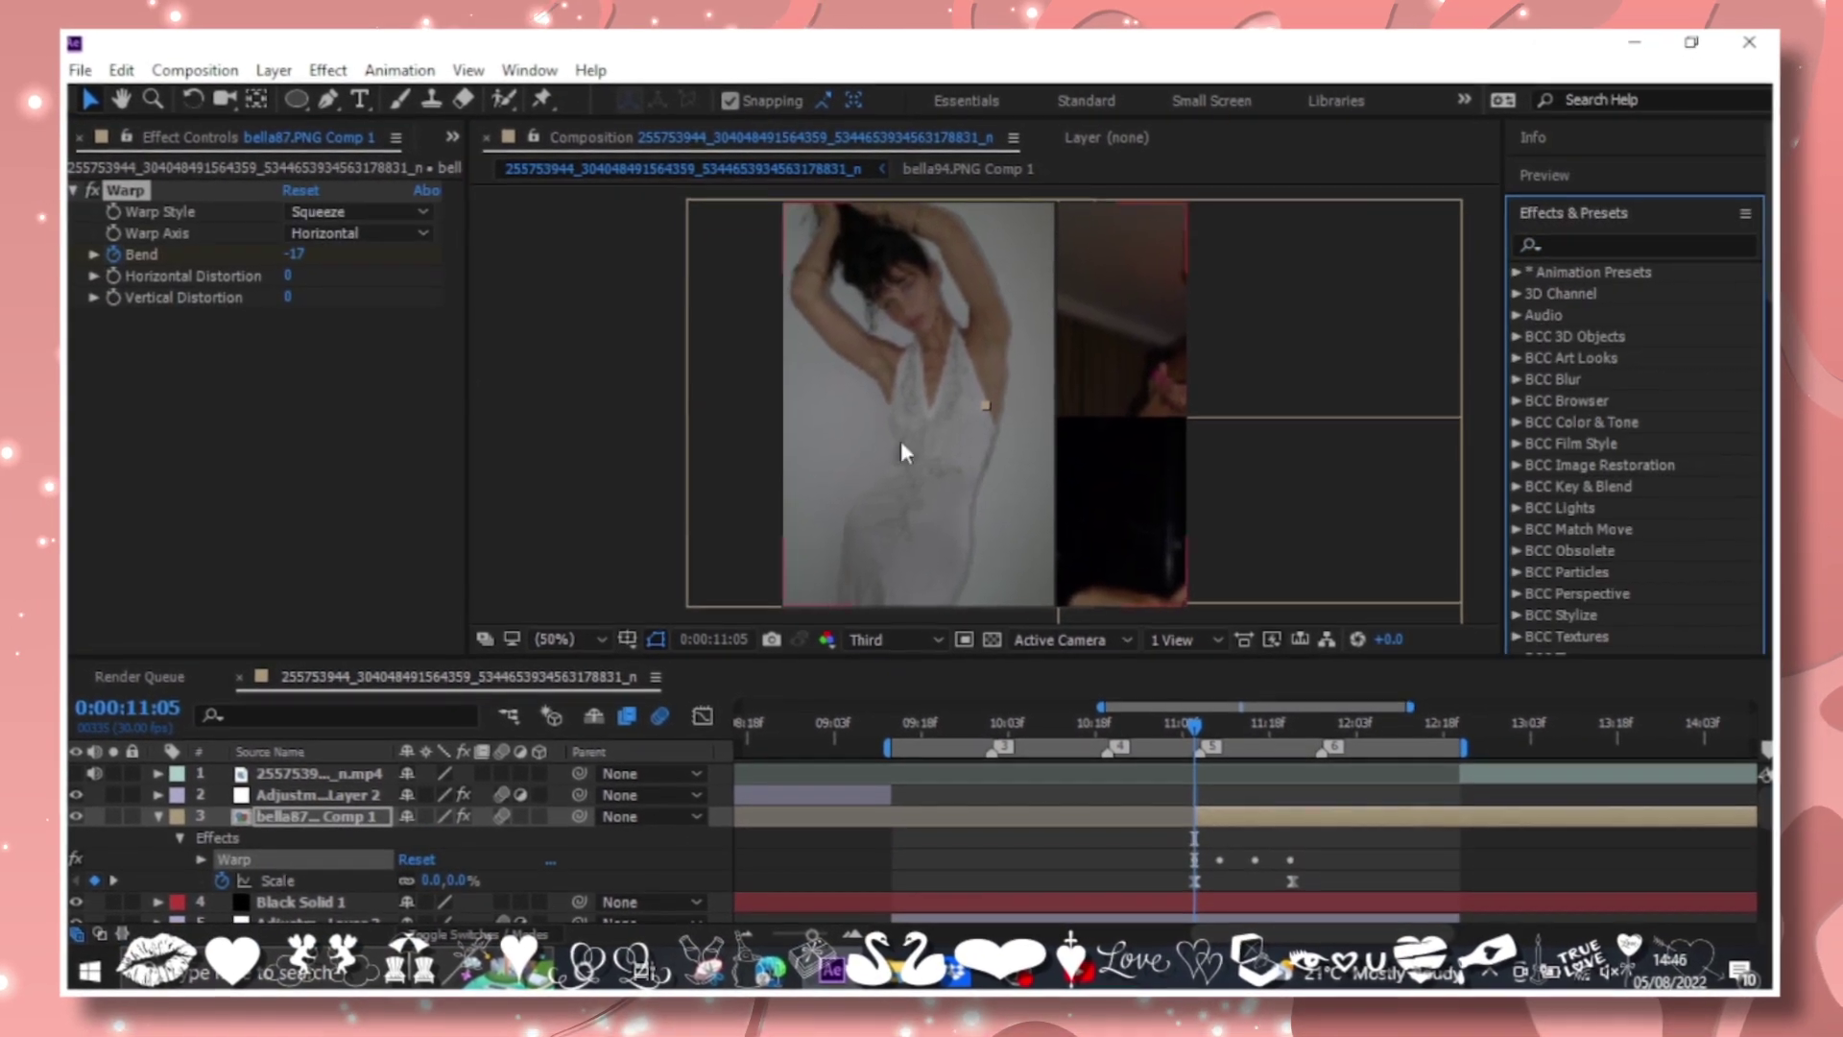
{"action": "key", "text": "u"}
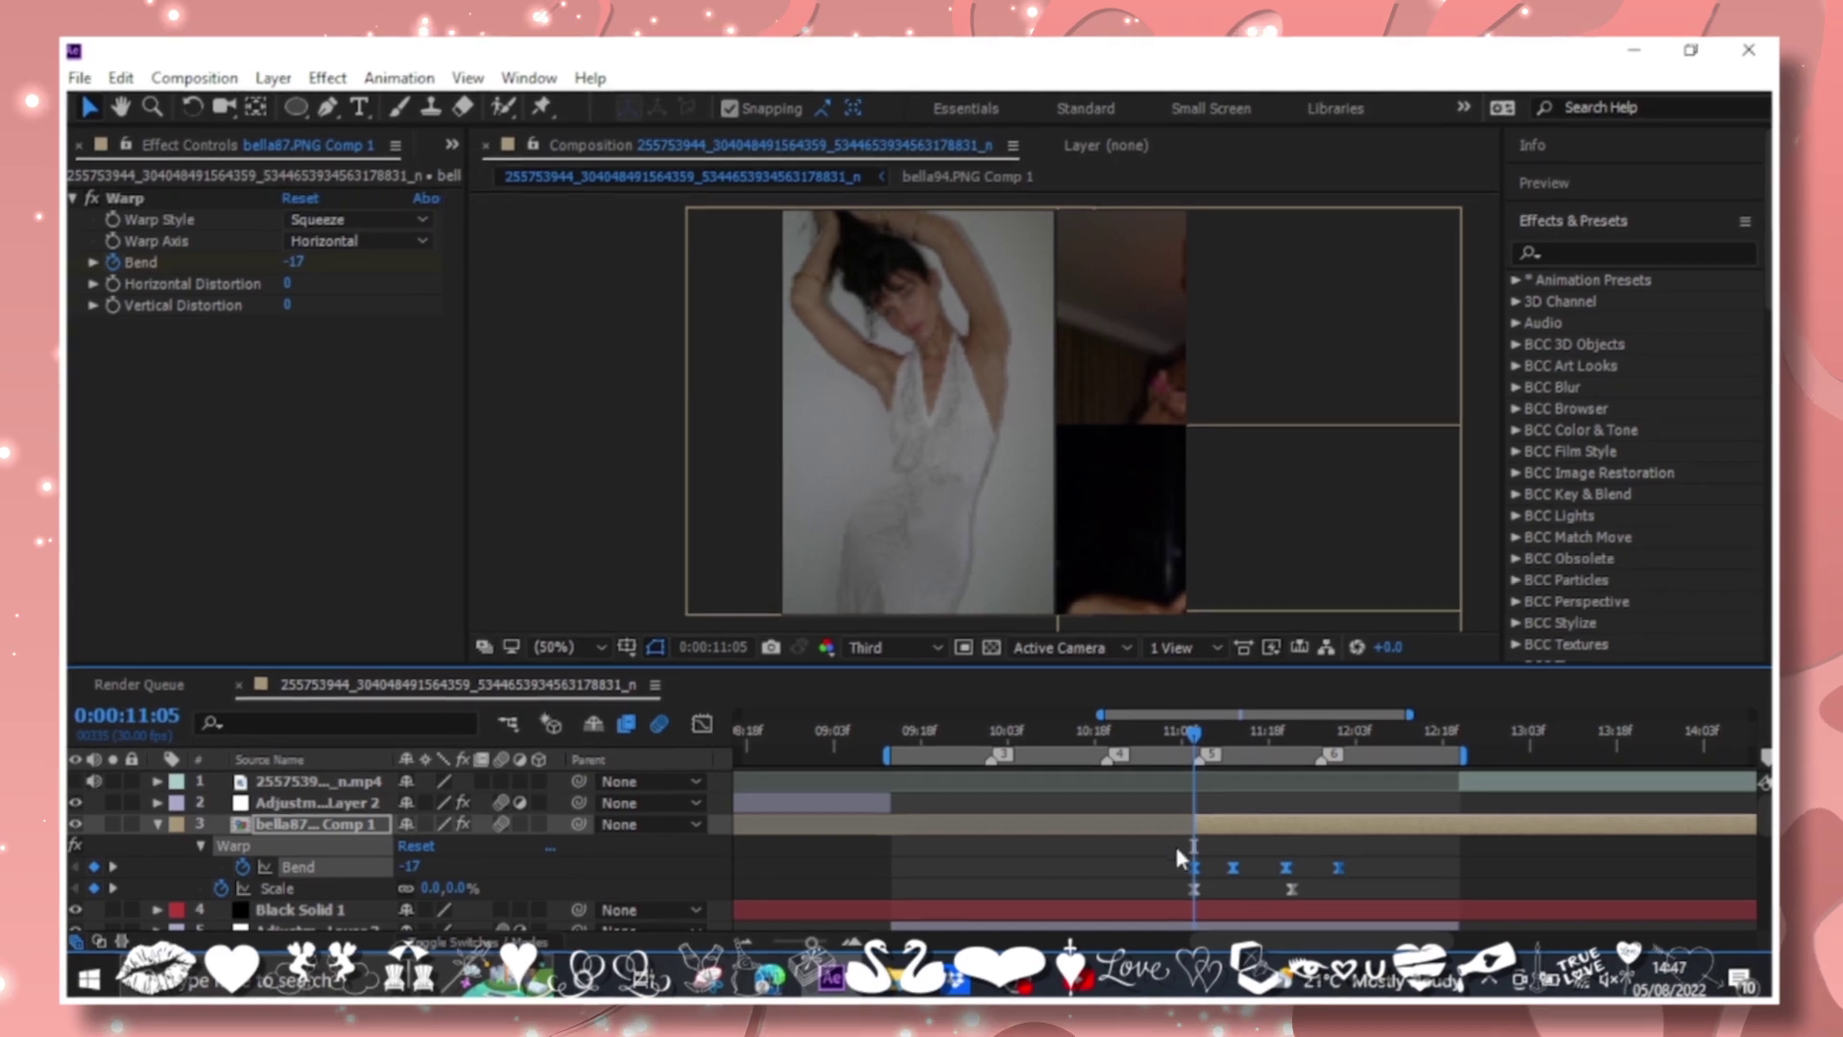
{"action": "left_click", "coordinate": [1230, 744]}
Add a Perspective > Drop Shadow with softness 49 and distance 20.
{"action": "left_click", "coordinate": [316, 78]}
{"action": "mouse_move", "coordinate": [658, 87]}
{"action": "left_click", "coordinate": [954, 317]}
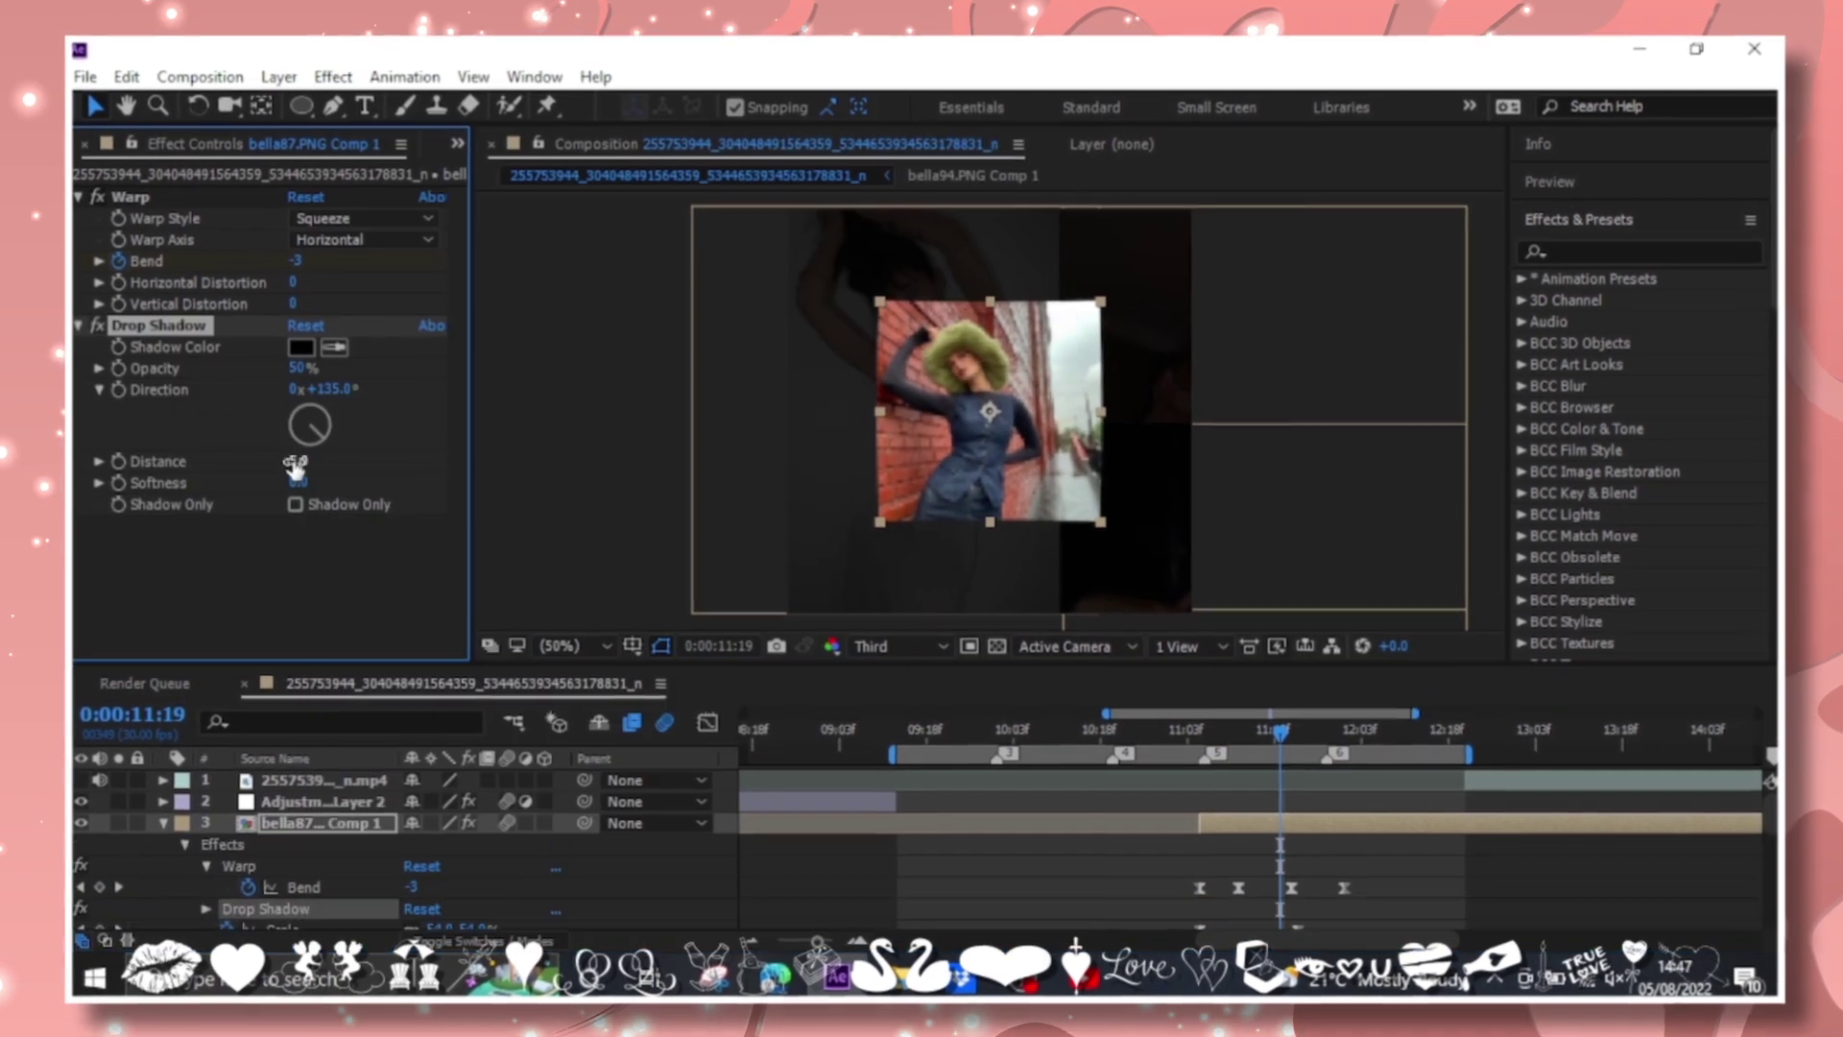
{"action": "left_click_drag", "start_coordinate": [302, 488], "coordinate": [314, 481]}
{"action": "type", "text": "20"}
{"action": "key", "text": "Return"}
Review the precomp's keyframed and scale properties, scrubbing between 11:24 and 11:05.
{"action": "key", "text": "u"}
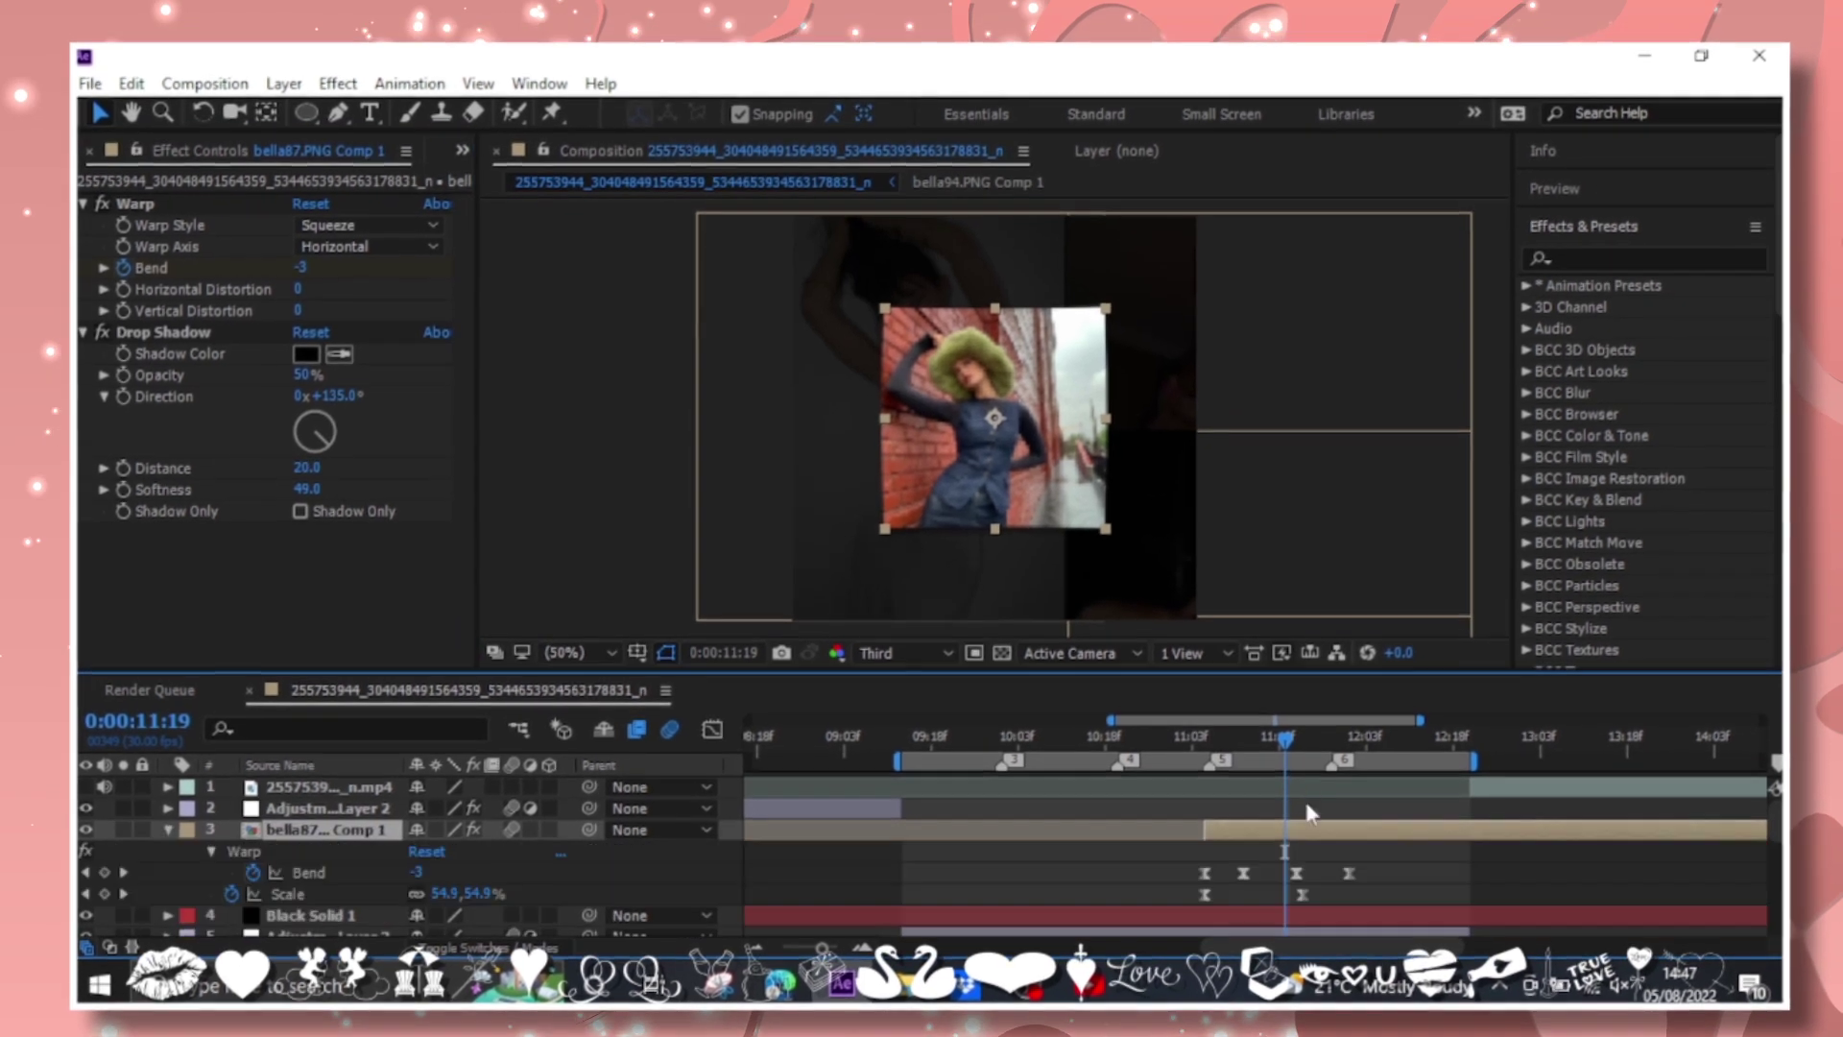
{"action": "left_click", "coordinate": [1322, 732]}
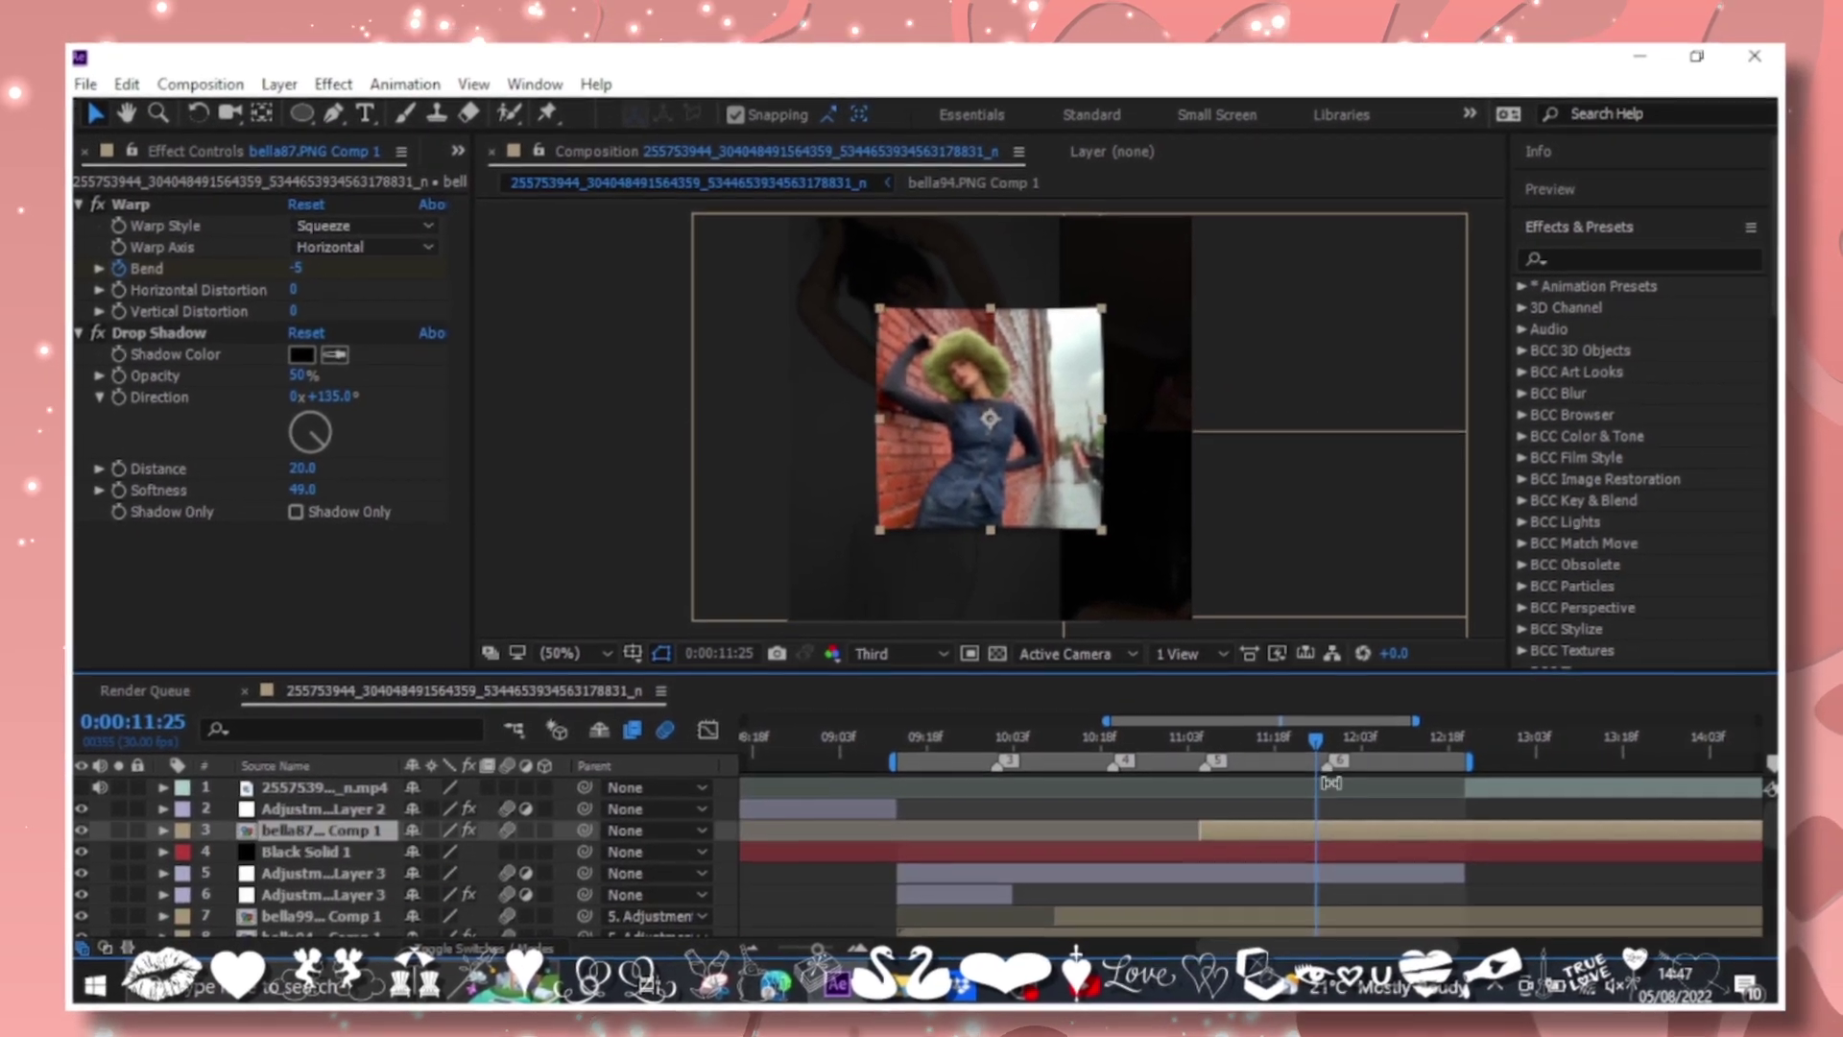
{"action": "left_click_drag", "start_coordinate": [1316, 727], "coordinate": [1190, 734]}
{"action": "key", "text": "s"}
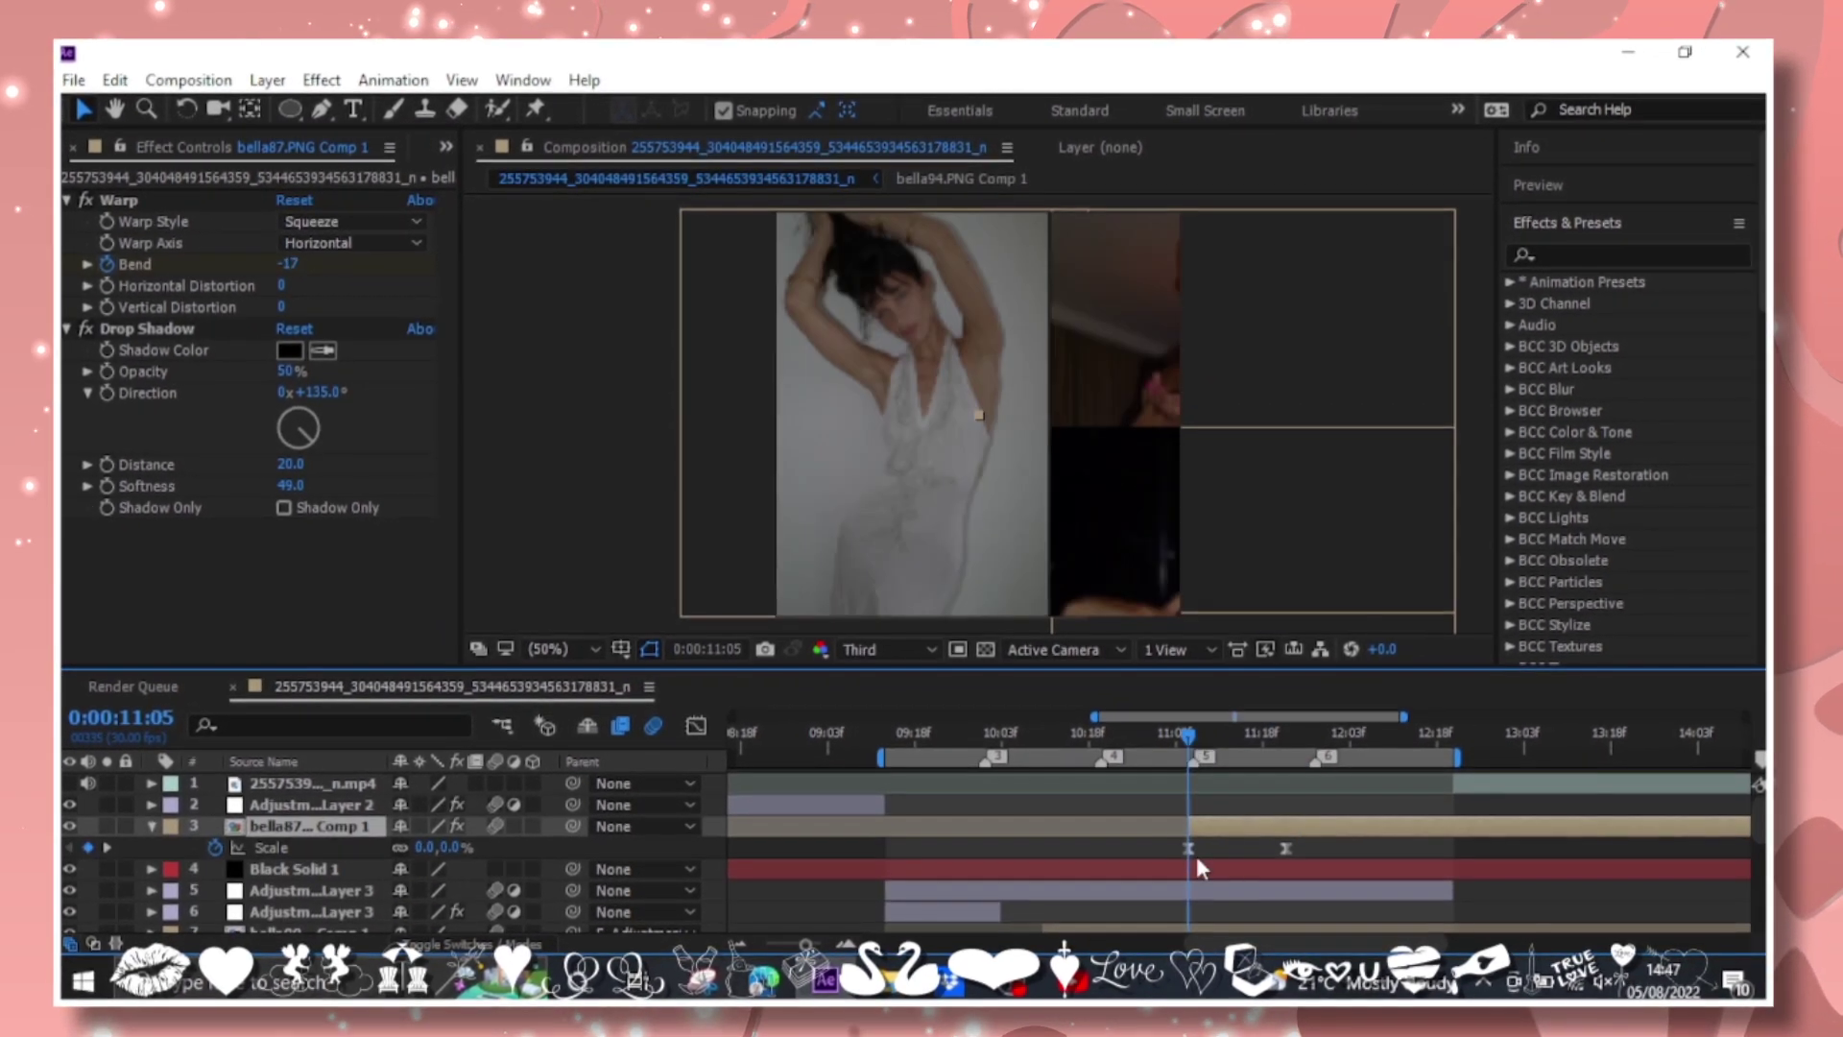
{"action": "left_click", "coordinate": [883, 749]}
Inspect the bella94 precomp's Brightness & Contrast effect around 09:27.
{"action": "scroll", "coordinate": [1016, 873], "scroll_direction": "down", "scroll_amount": 3}
{"action": "left_click", "coordinate": [821, 824]}
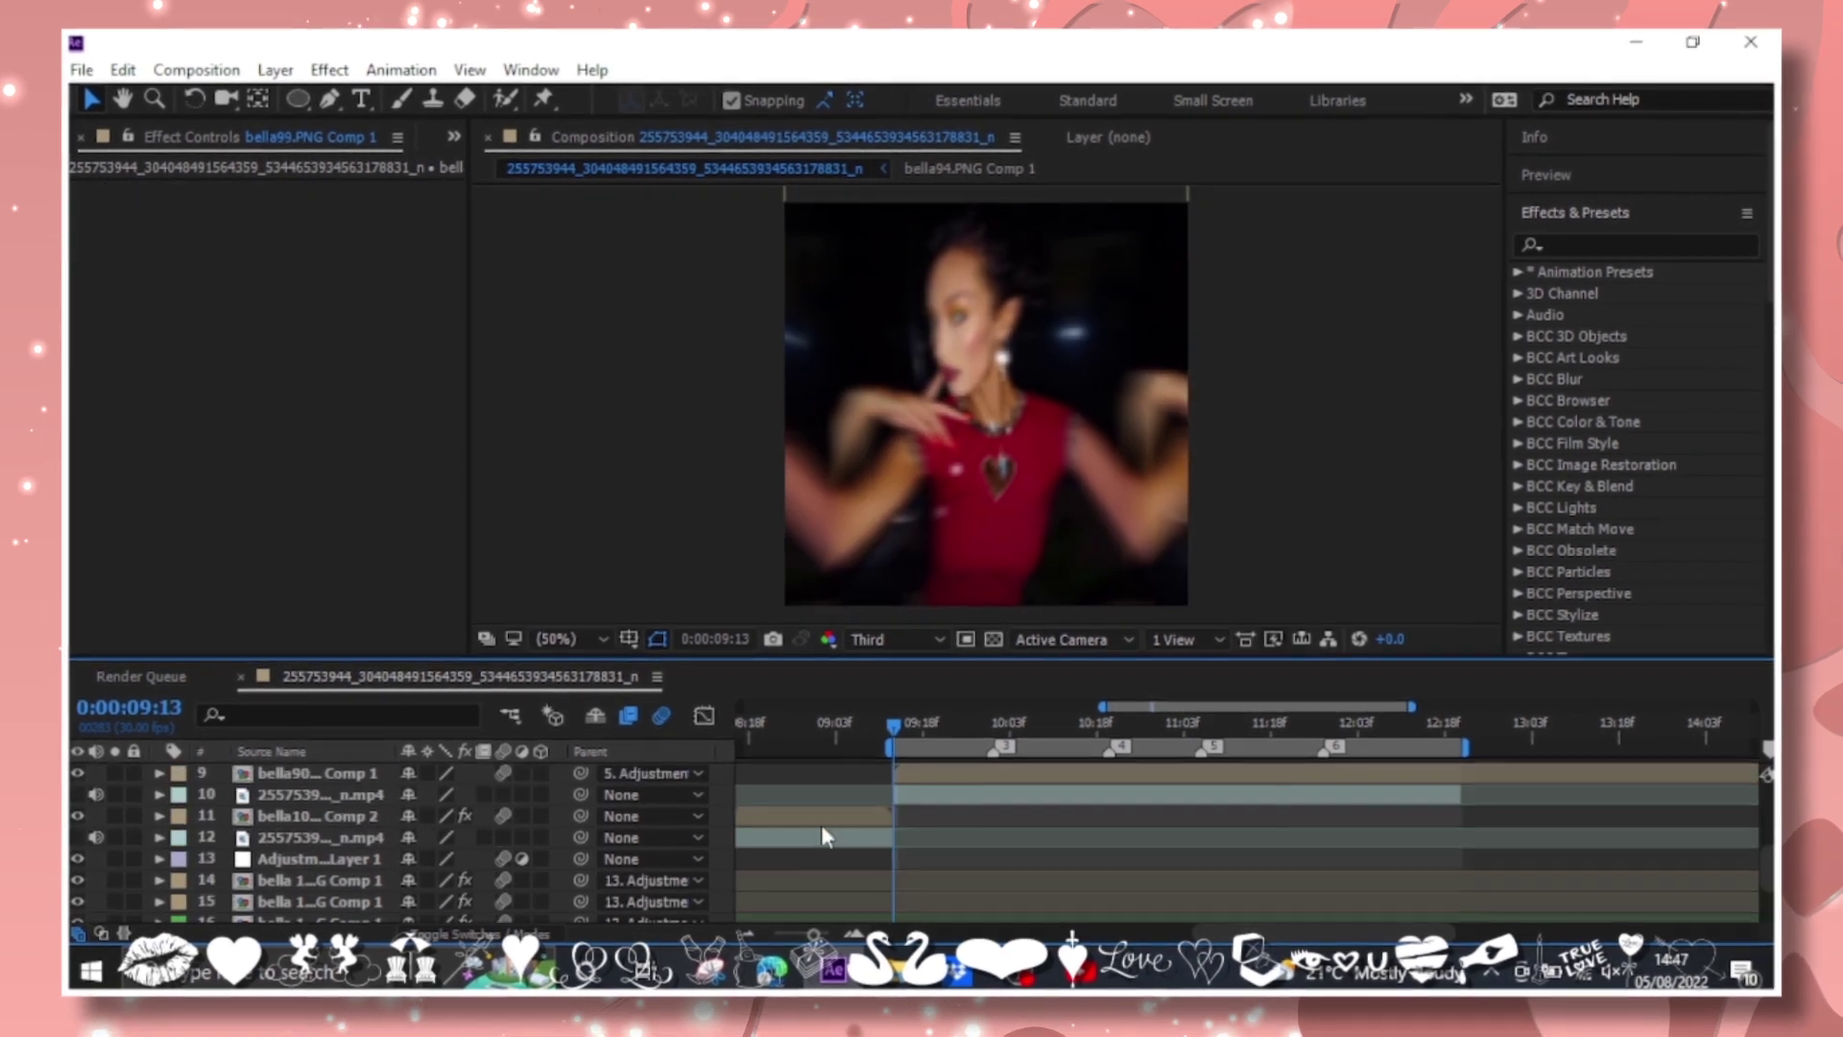
{"action": "scroll", "coordinate": [921, 820], "scroll_direction": "up", "scroll_amount": 3}
{"action": "left_click", "coordinate": [922, 823]}
{"action": "left_click", "coordinate": [971, 732]}
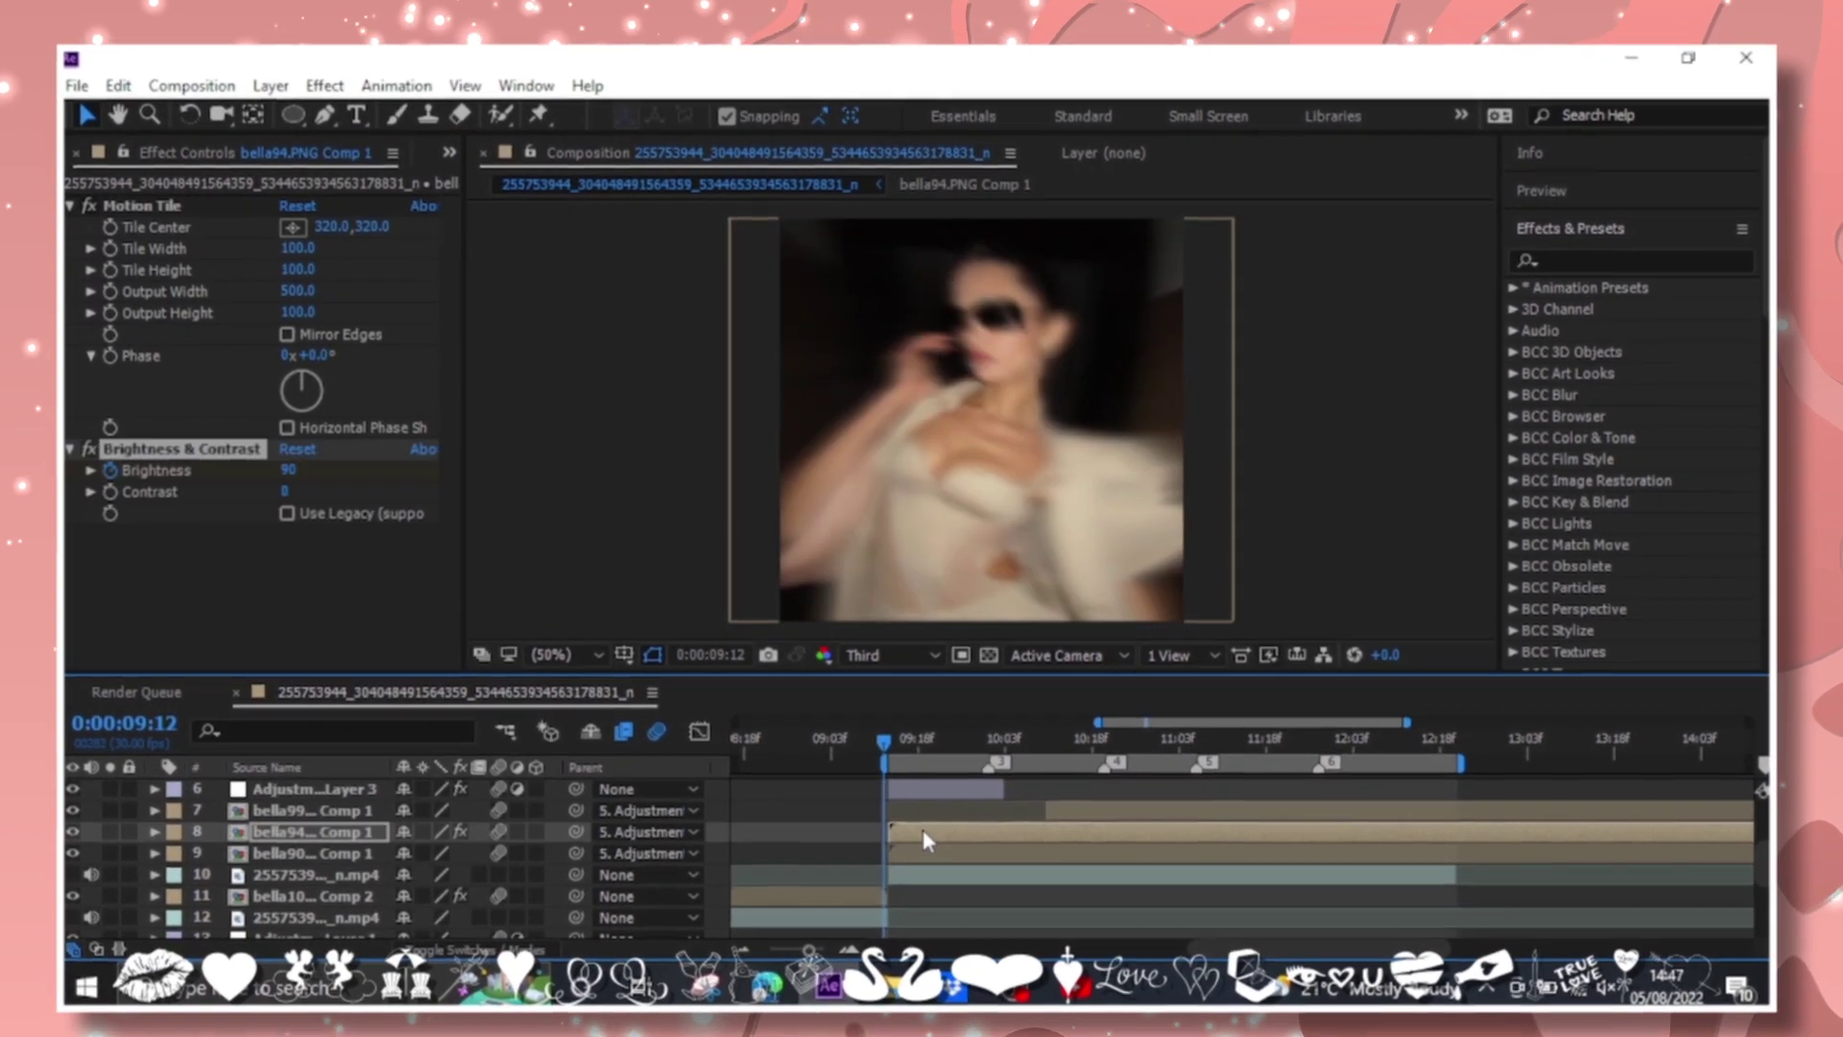
{"action": "scroll", "coordinate": [994, 734], "scroll_direction": "up", "scroll_amount": 3}
{"action": "left_click_drag", "start_coordinate": [995, 734], "coordinate": [1190, 739]}
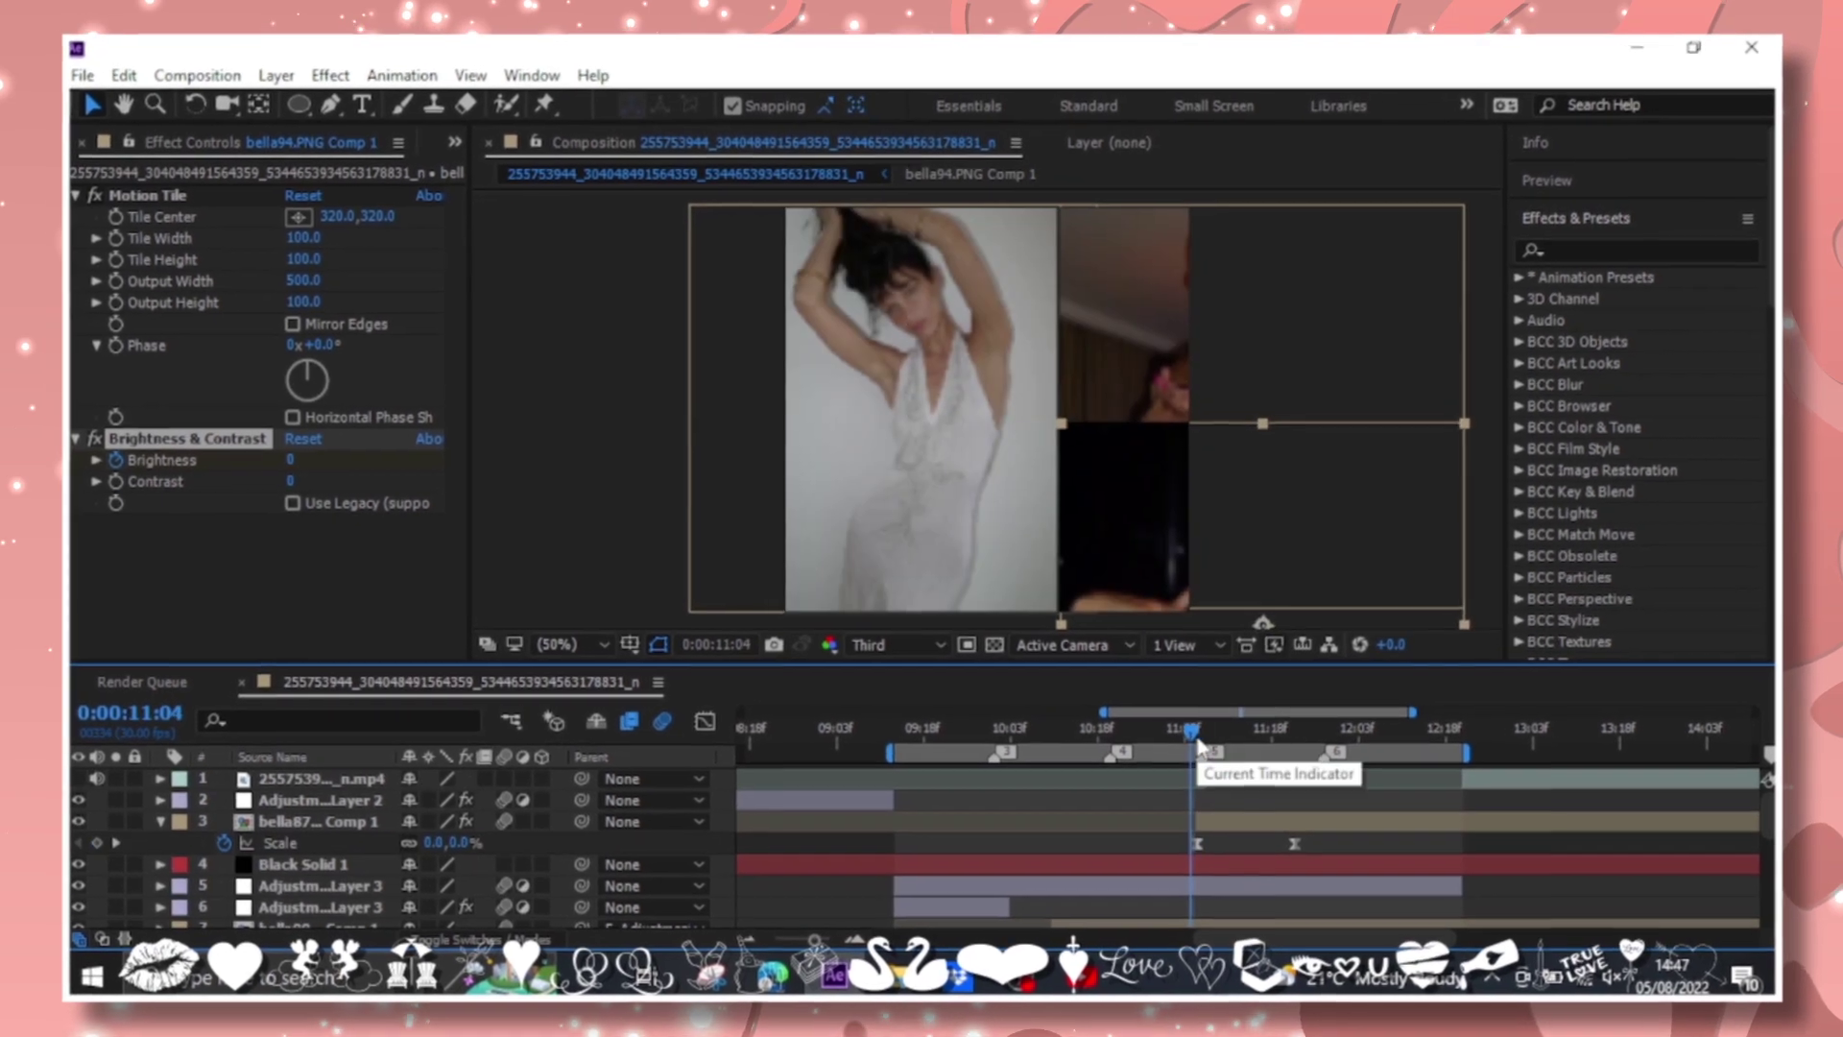
Select the bella87 precomp and play back the edit from 09:13.
{"action": "left_click", "coordinate": [1190, 816]}
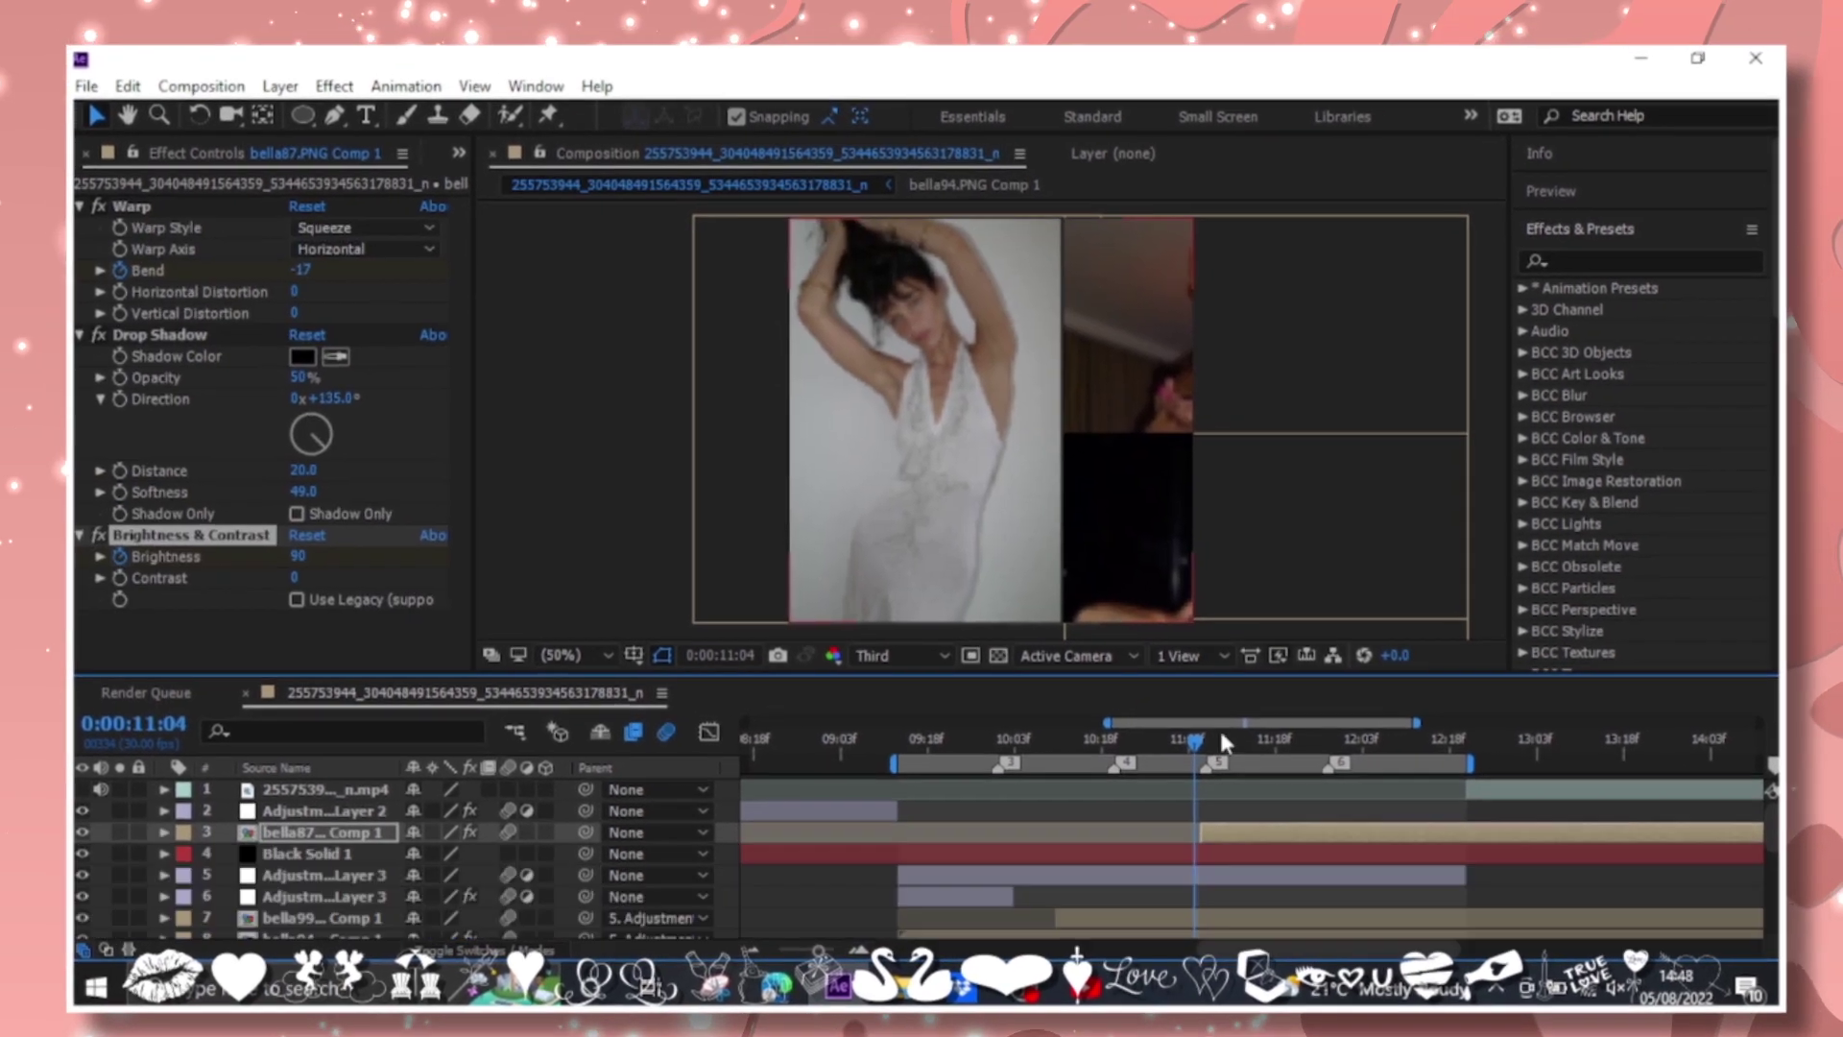
{"action": "mouse_move", "coordinate": [1219, 727]}
{"action": "left_mouse_down"}
{"action": "mouse_move", "coordinate": [1292, 731]}
{"action": "mouse_move", "coordinate": [898, 728]}
{"action": "left_mouse_up"}
{"action": "key", "text": "space"}
{"action": "left_click", "coordinate": [1642, 179]}
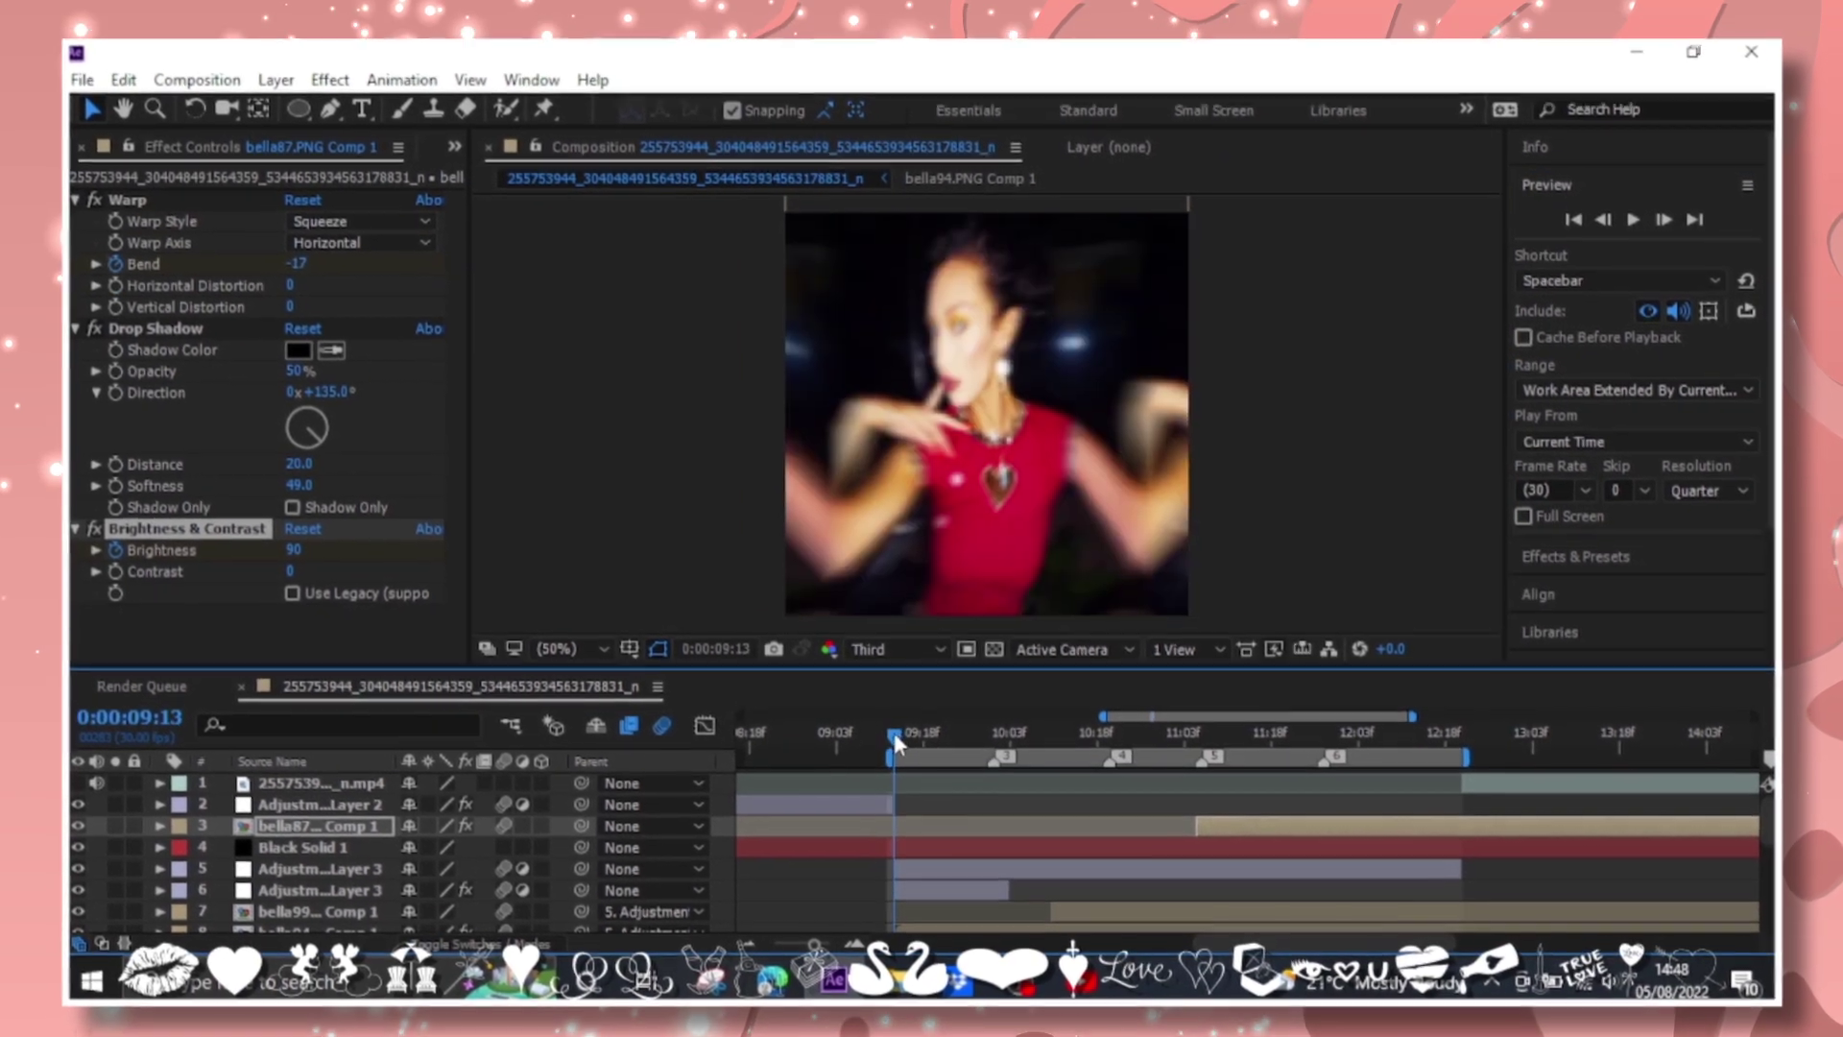
Shift the sliding adjustment layer's Y Position keyframes to start at 09:25.
{"action": "left_click", "coordinate": [962, 725]}
{"action": "left_click", "coordinate": [943, 859]}
{"action": "key", "text": "u"}
{"action": "left_click_drag", "start_coordinate": [1053, 837], "coordinate": [1077, 838]}
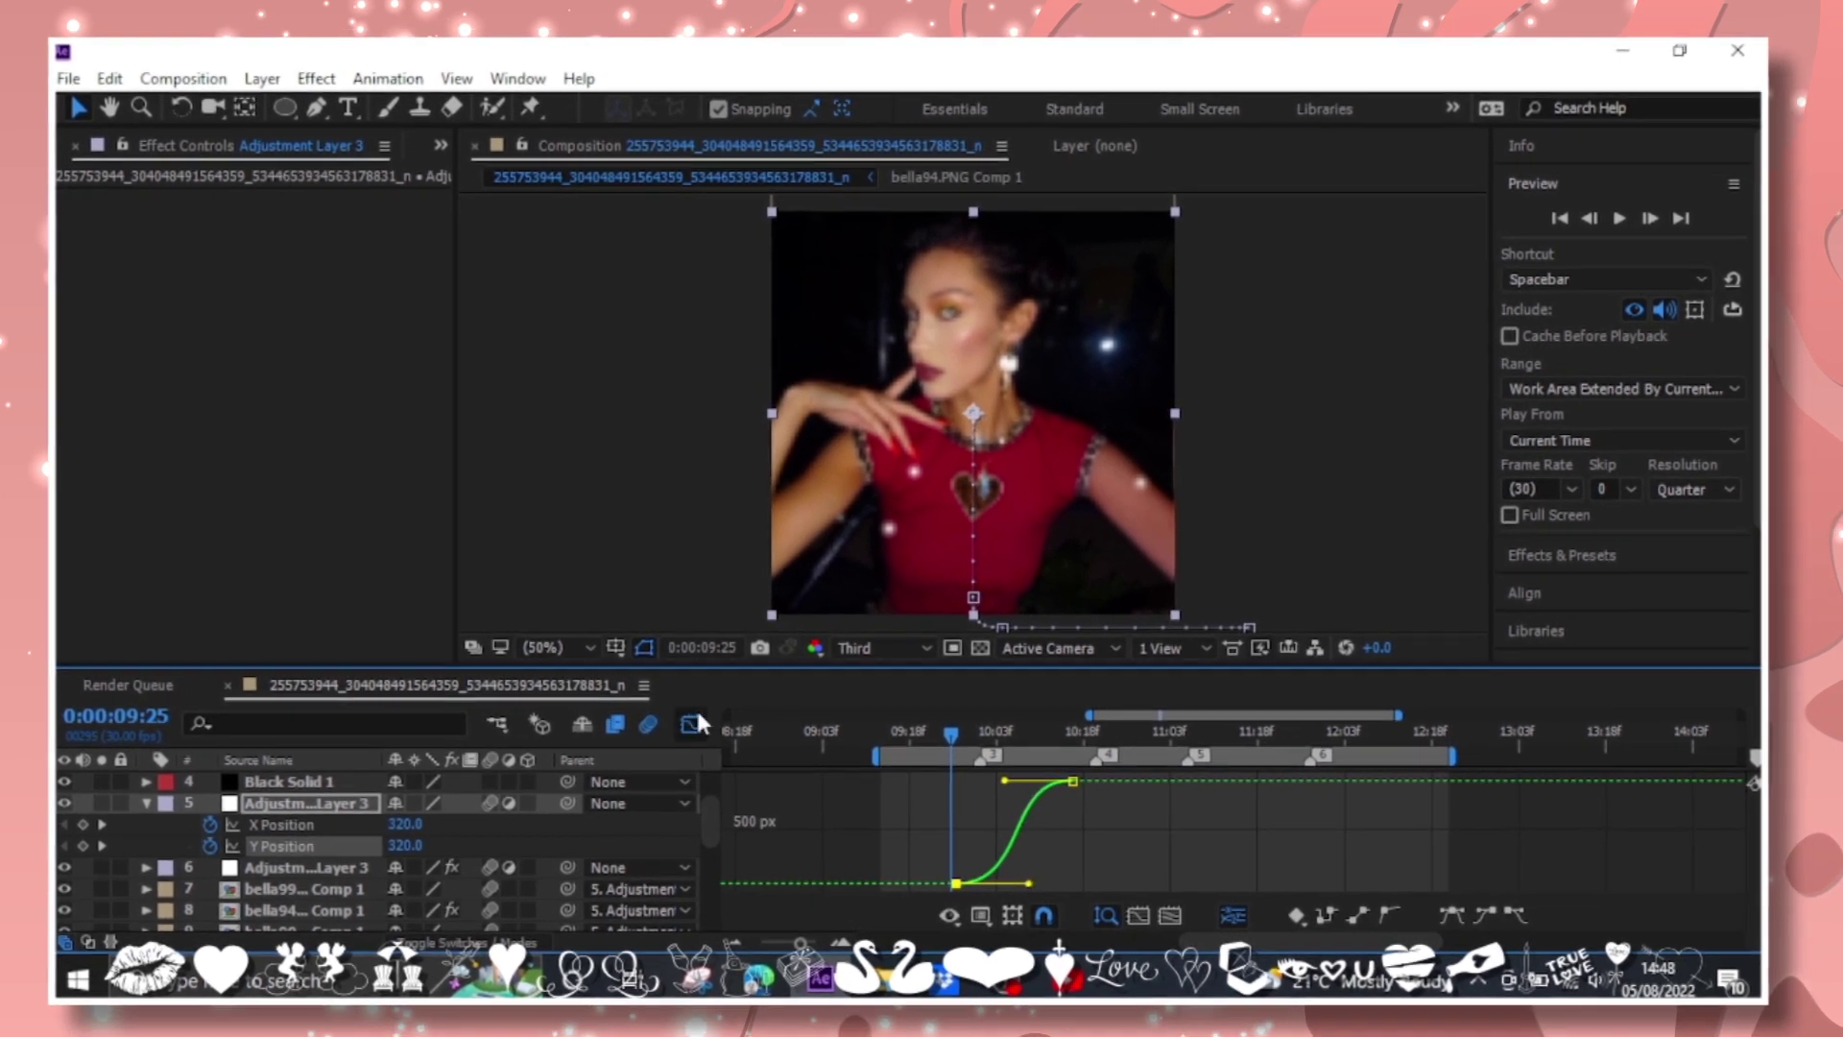
Preview from 09:14 to 10:09 and switch to the animation curve view.
{"action": "left_click", "coordinate": [889, 729]}
{"action": "key", "text": "space"}
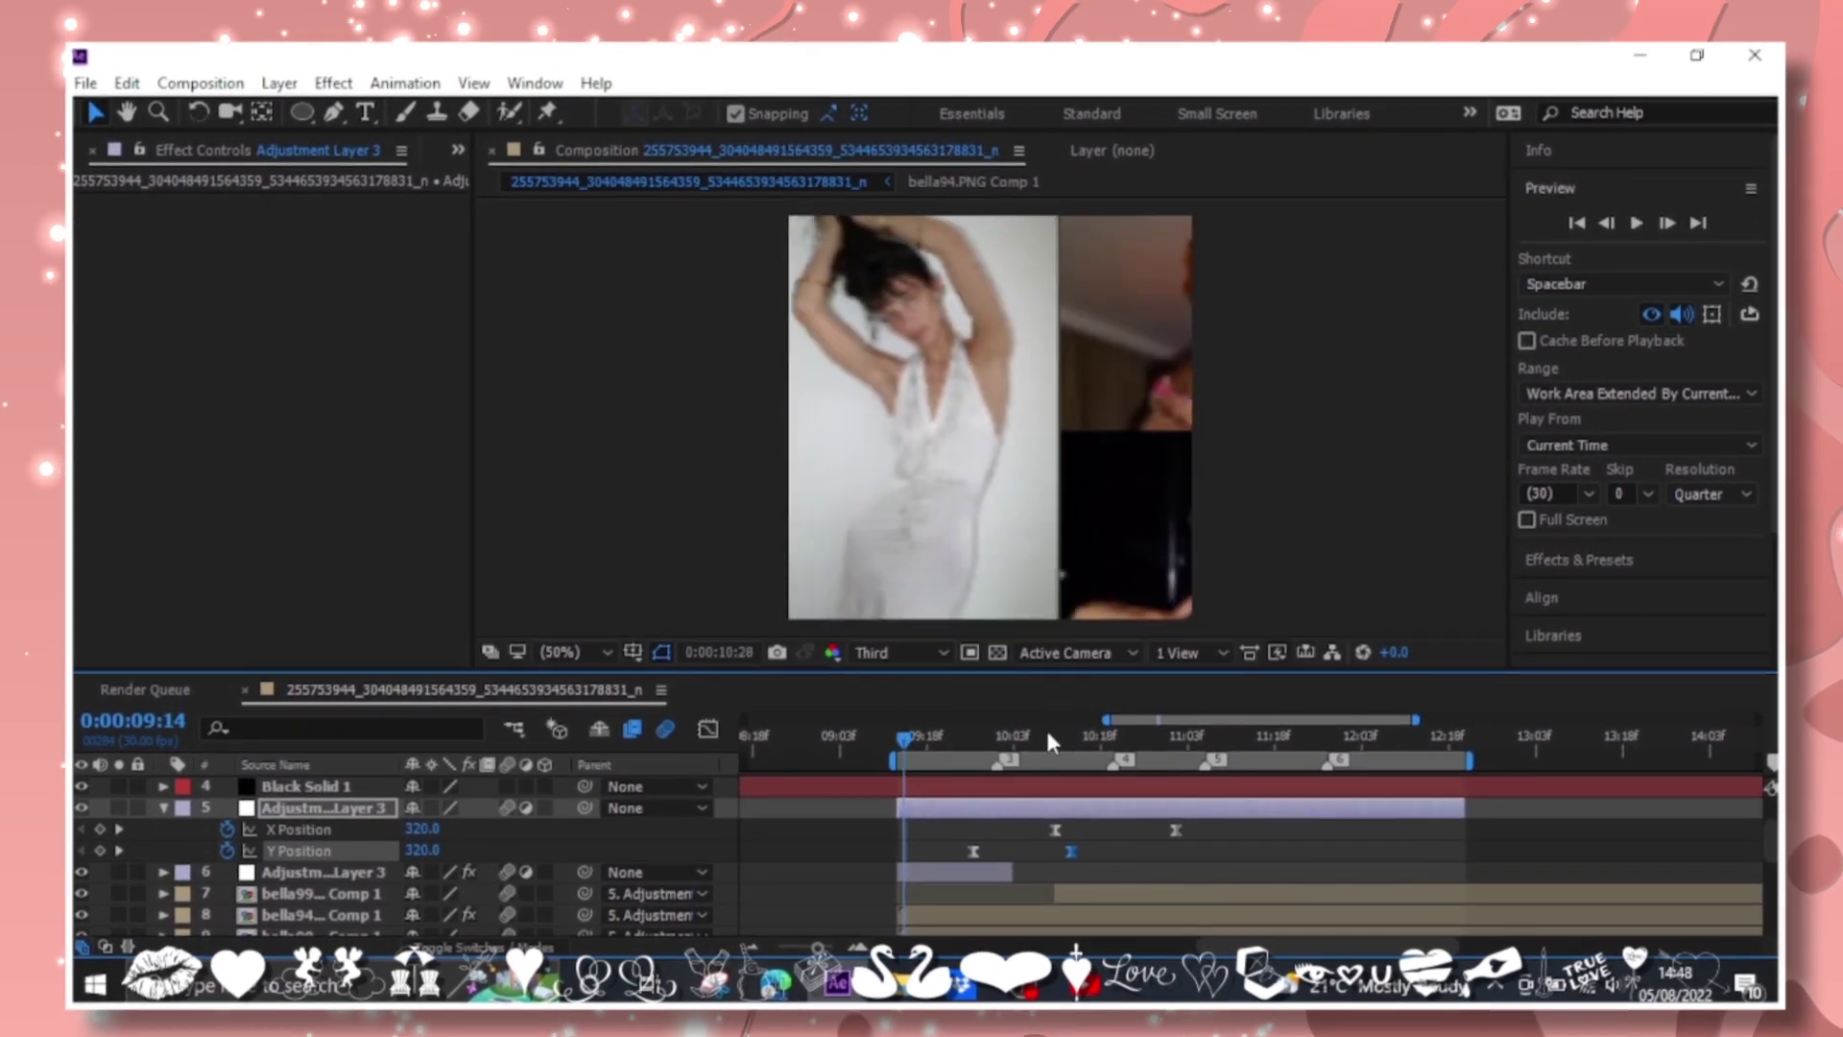
{"action": "left_click", "coordinate": [1046, 734]}
{"action": "key", "text": "shift+F3"}
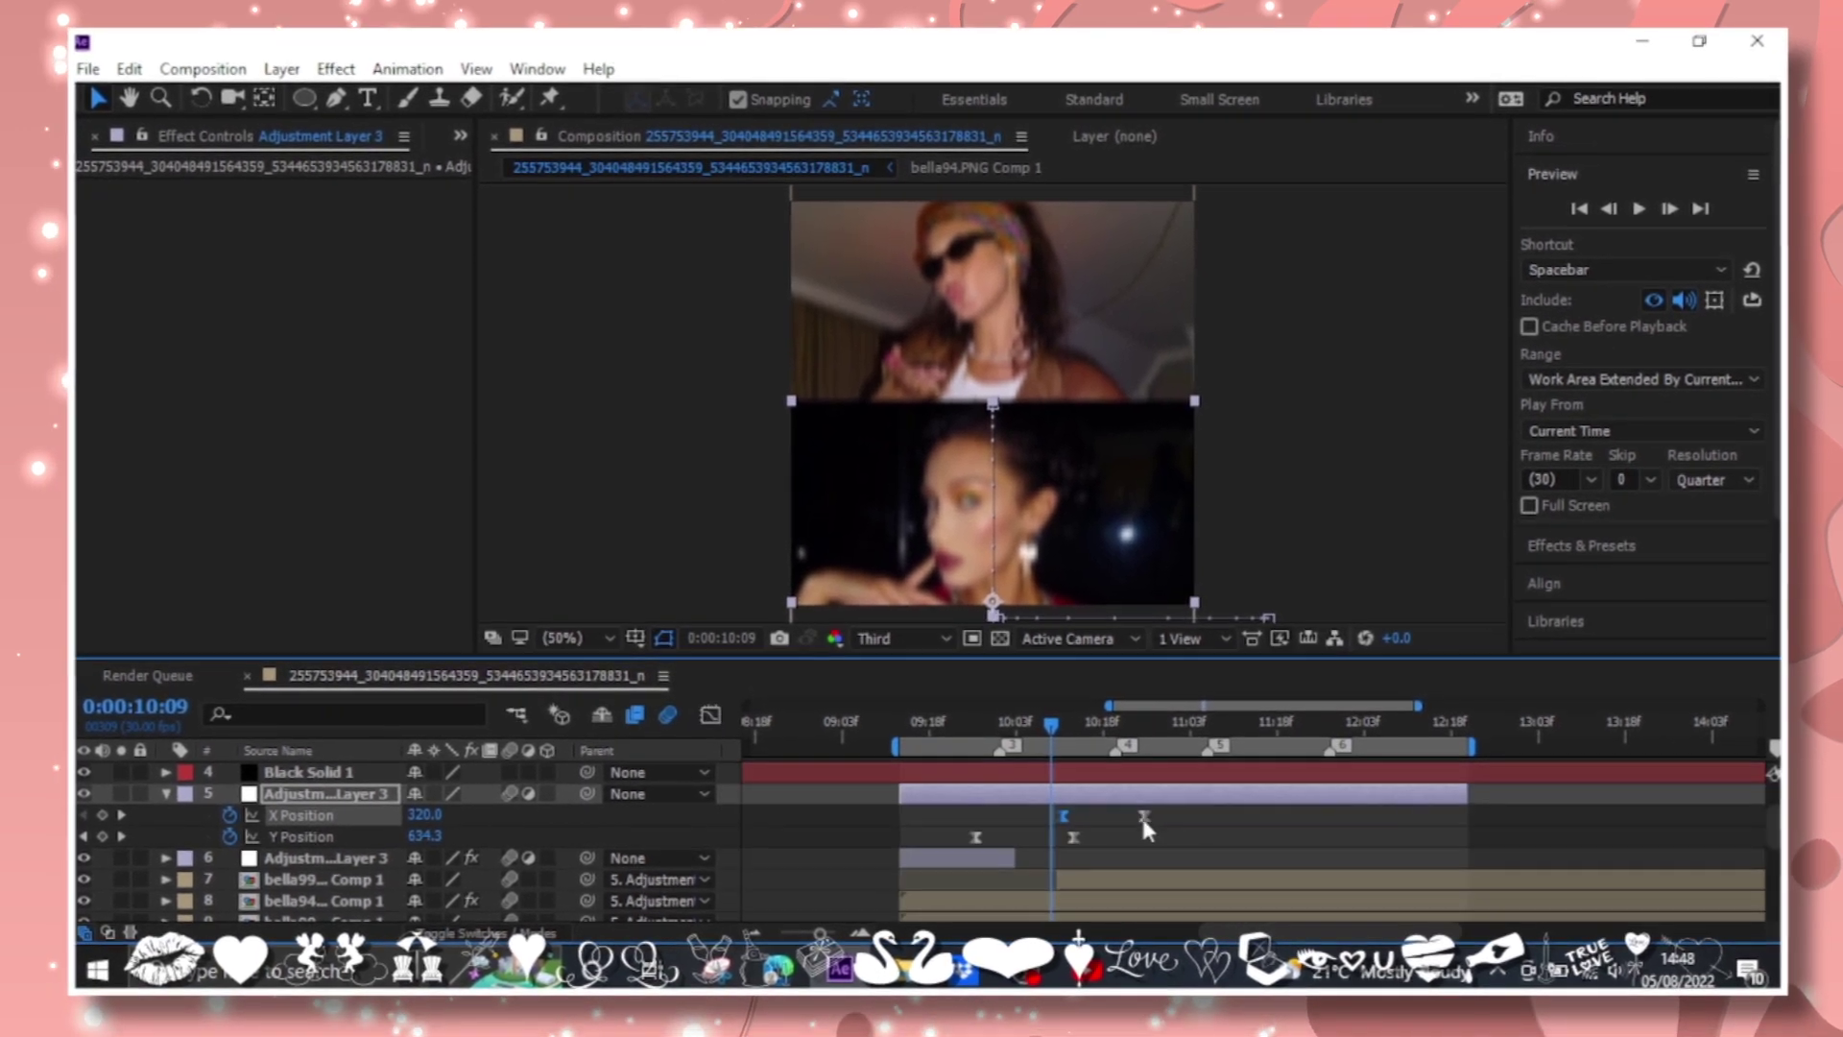
Replay from 09:13, then select bella94.PNG Comp 1 to view its effects.
{"action": "left_click", "coordinate": [899, 724]}
{"action": "key", "text": "space"}
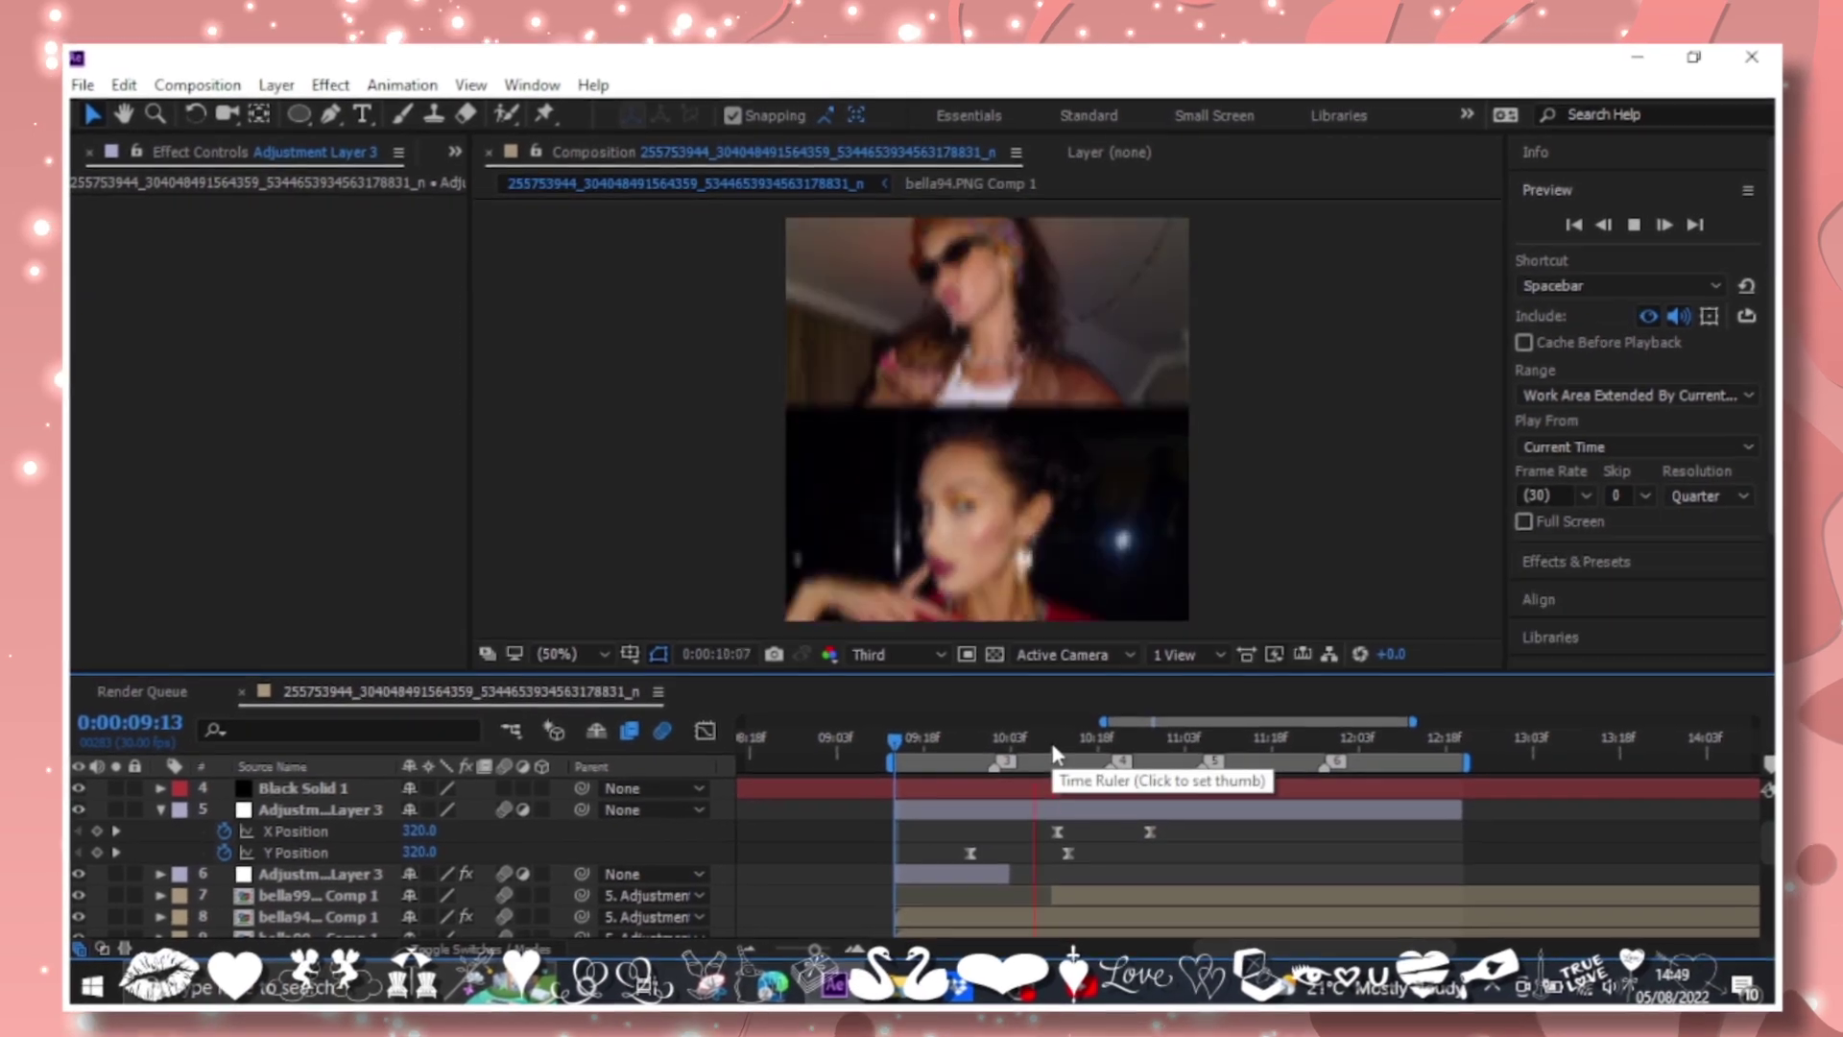
{"action": "left_click", "coordinate": [984, 873]}
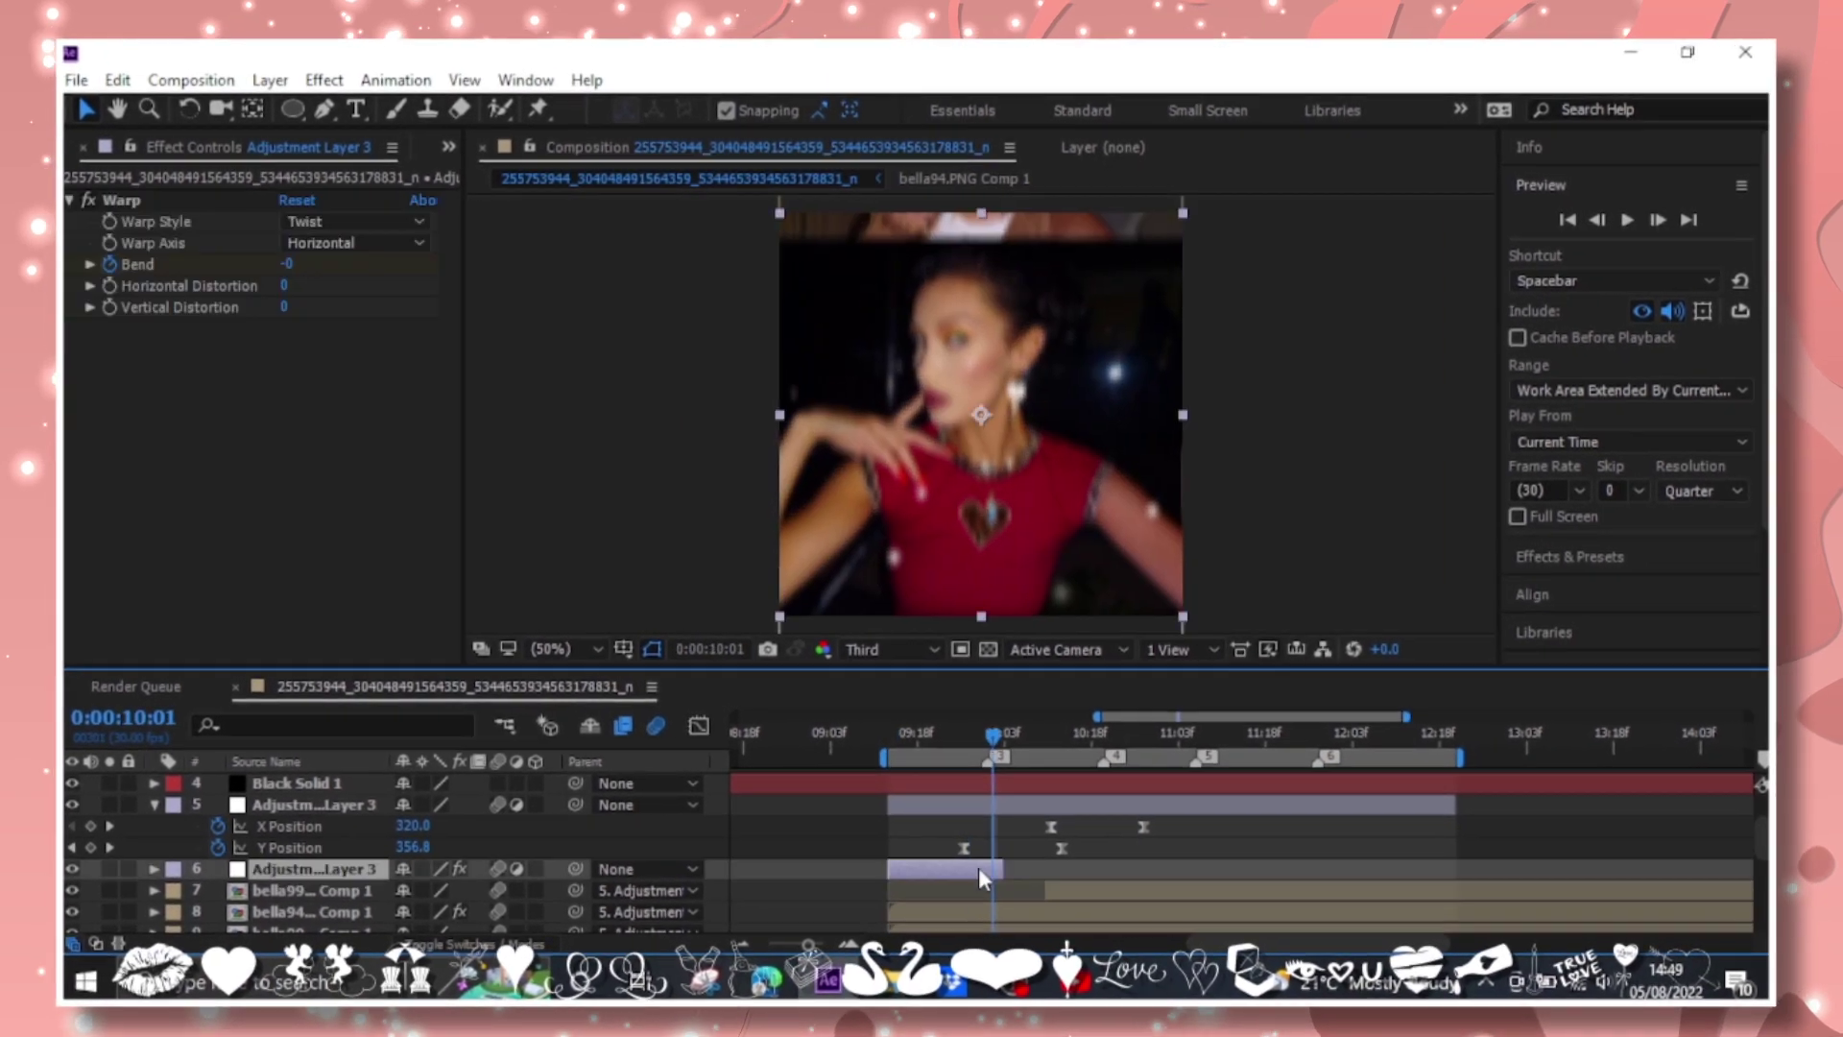
{"action": "scroll", "coordinate": [969, 878], "scroll_direction": "down", "scroll_amount": 3}
{"action": "left_click", "coordinate": [962, 893]}
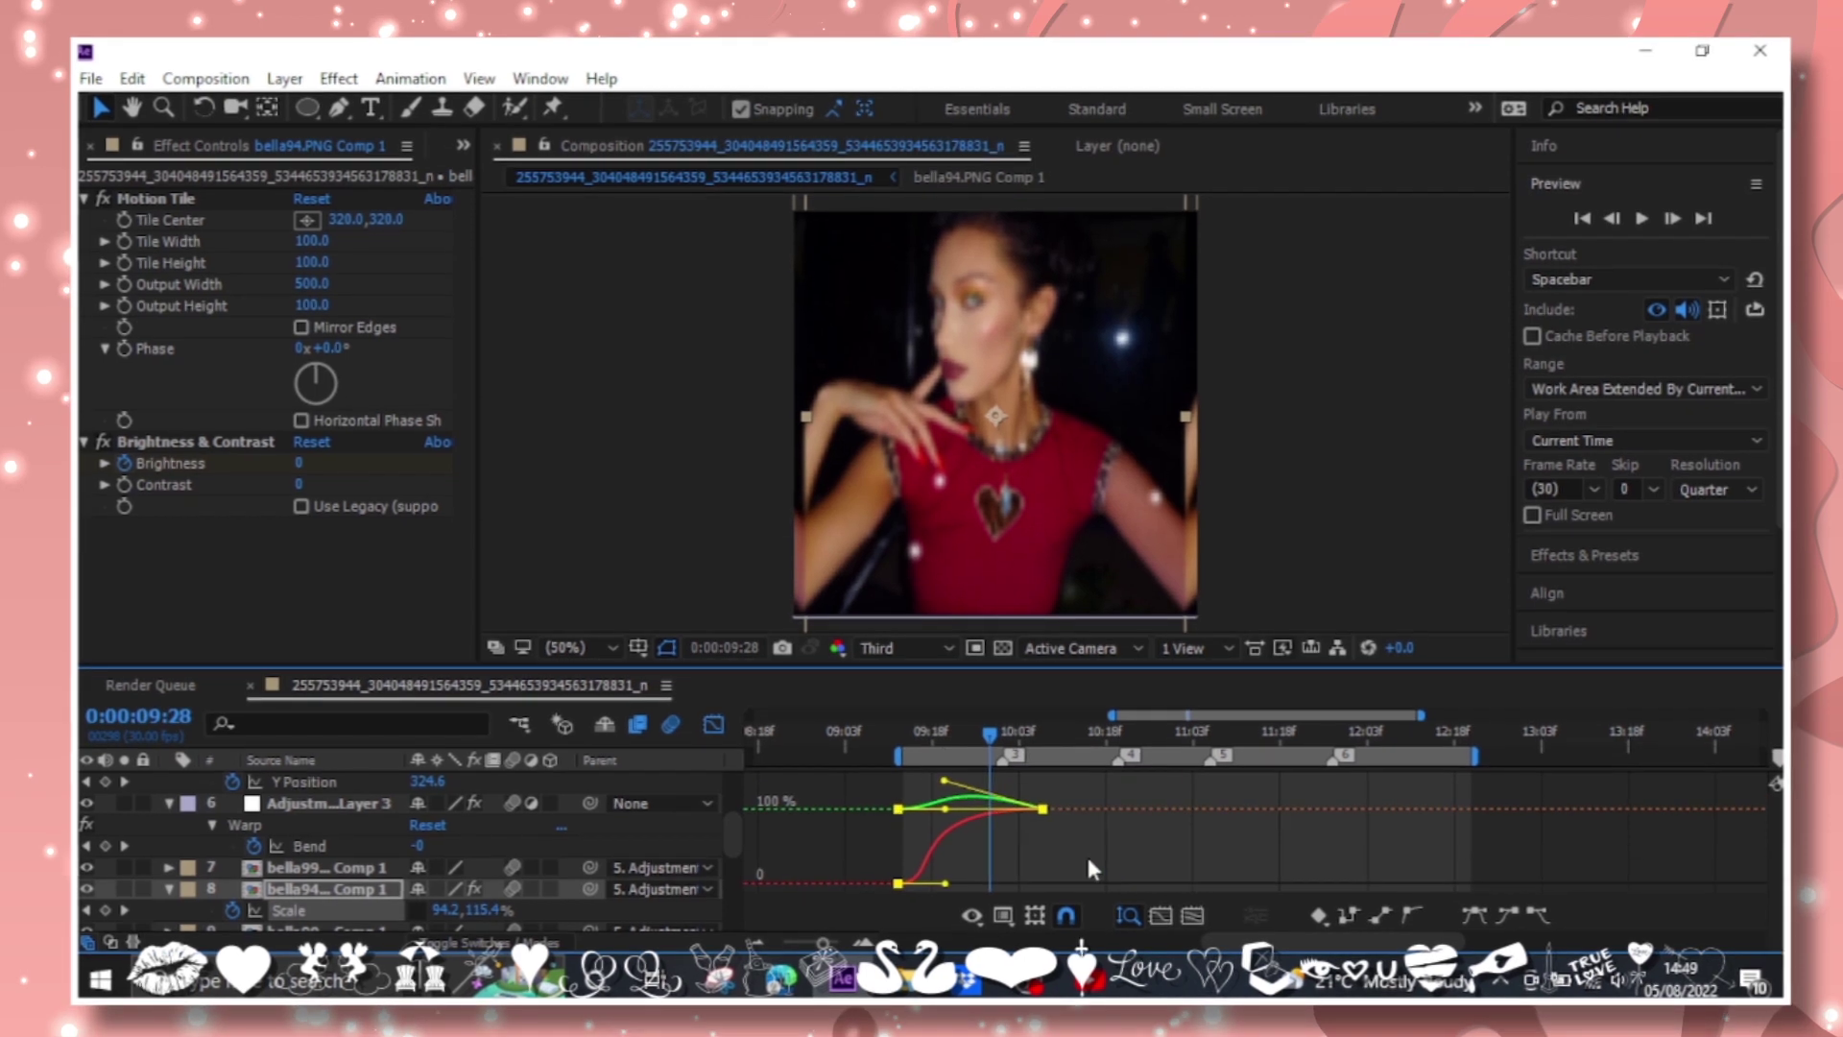
Ease bella94.PNG Comp 1's Scale keyframes and steepen the curve start for a sharper pop.
{"action": "key", "text": "shift+Page_Up"}
{"action": "left_click", "coordinate": [713, 724]}
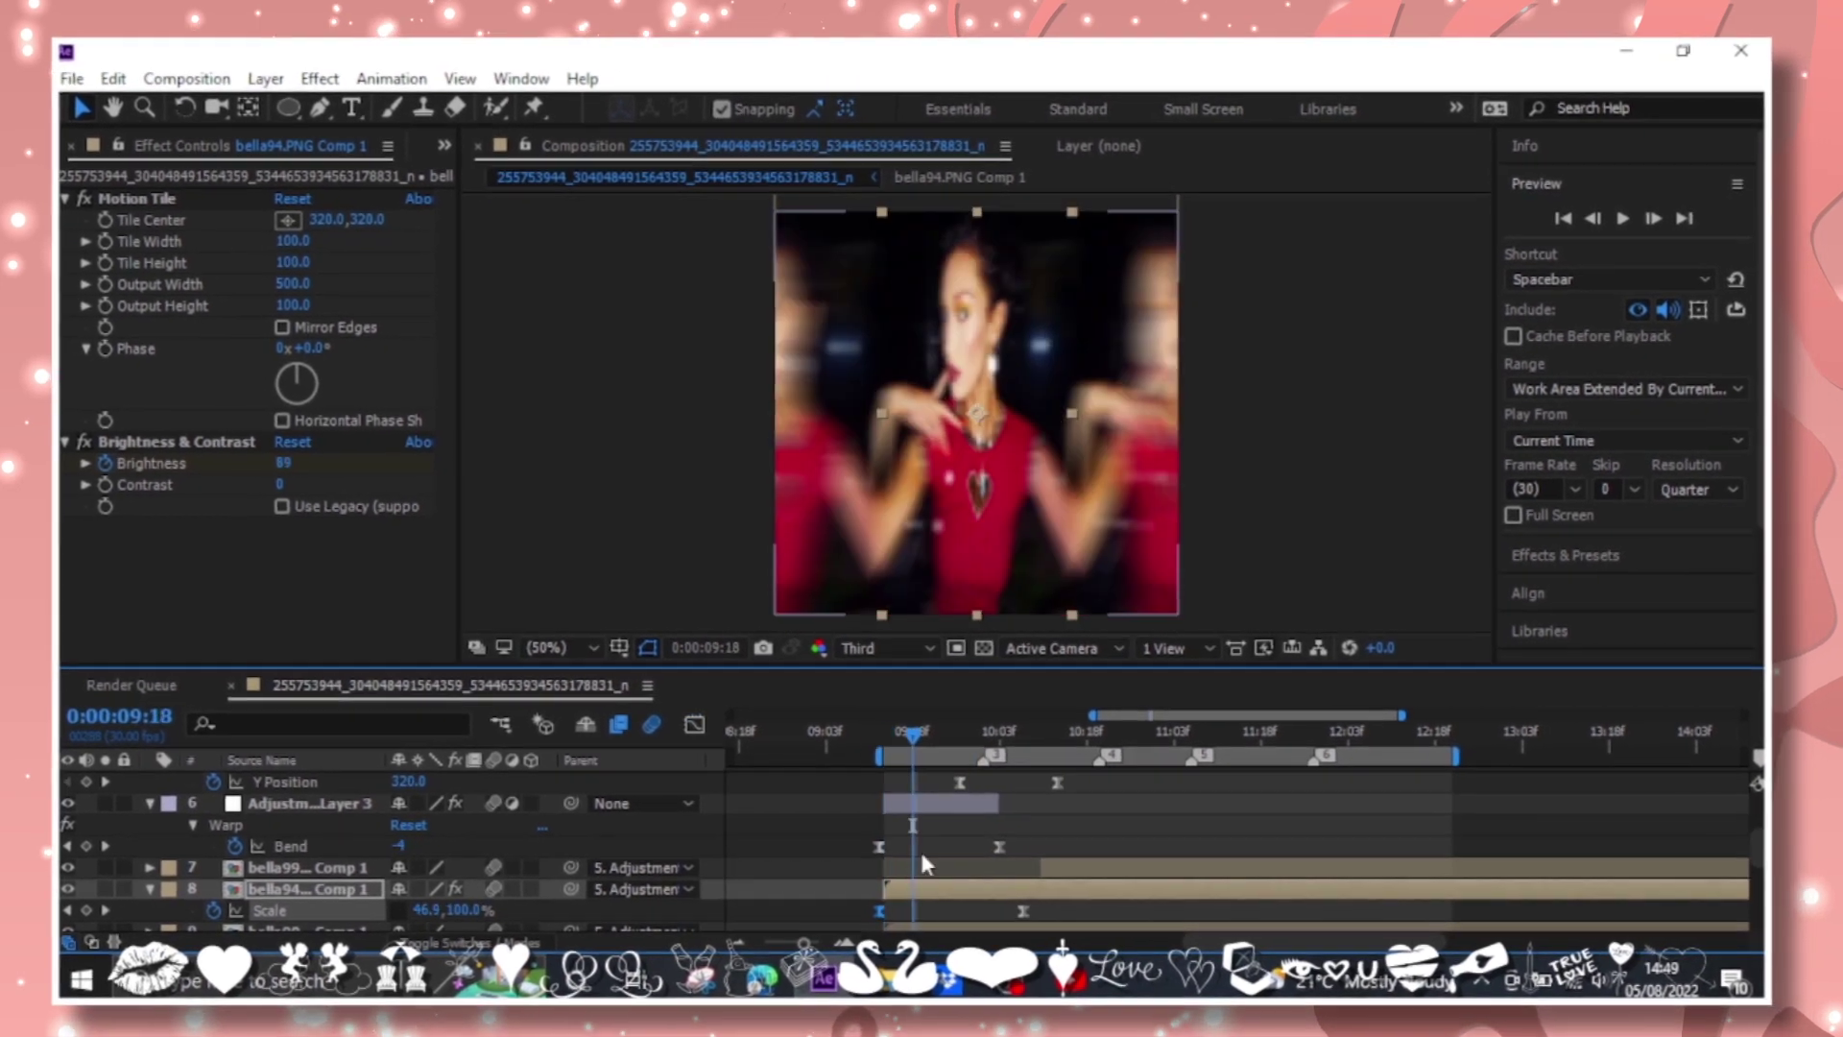
{"action": "left_click", "coordinate": [1457, 910]}
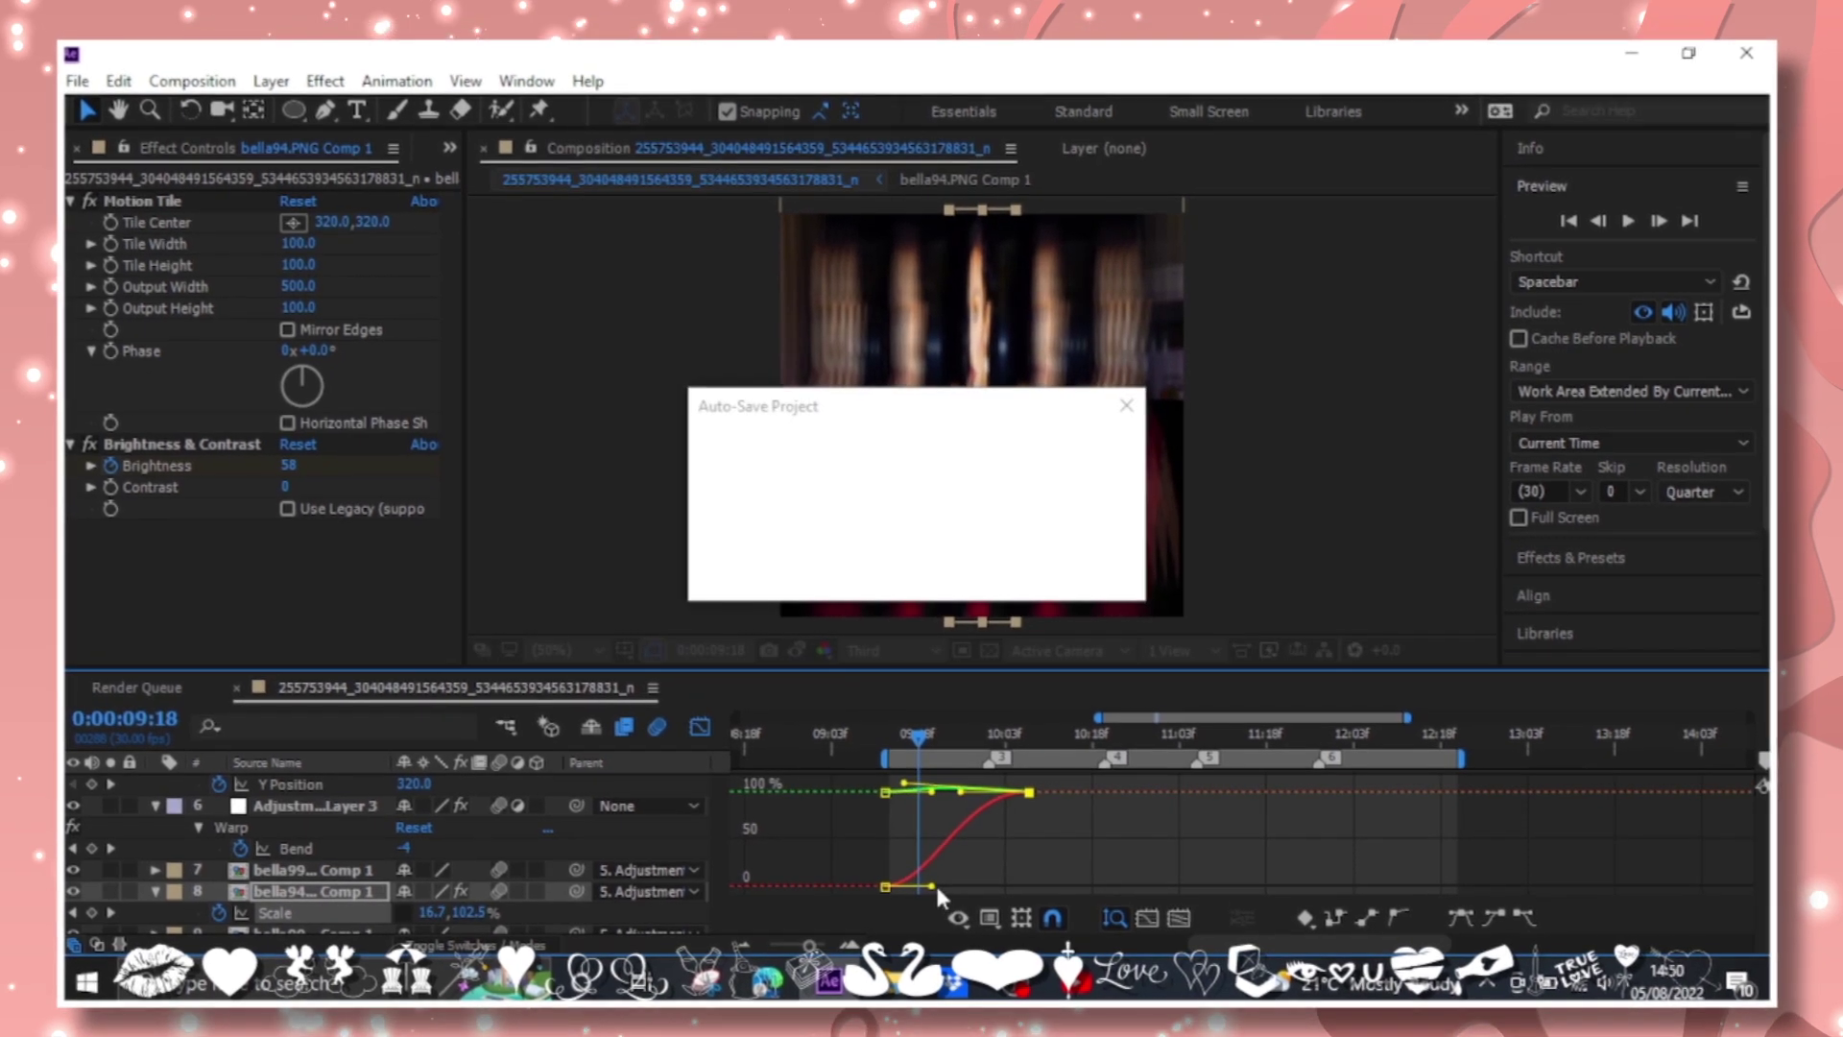
{"action": "left_click_drag", "start_coordinate": [937, 889], "coordinate": [753, 797]}
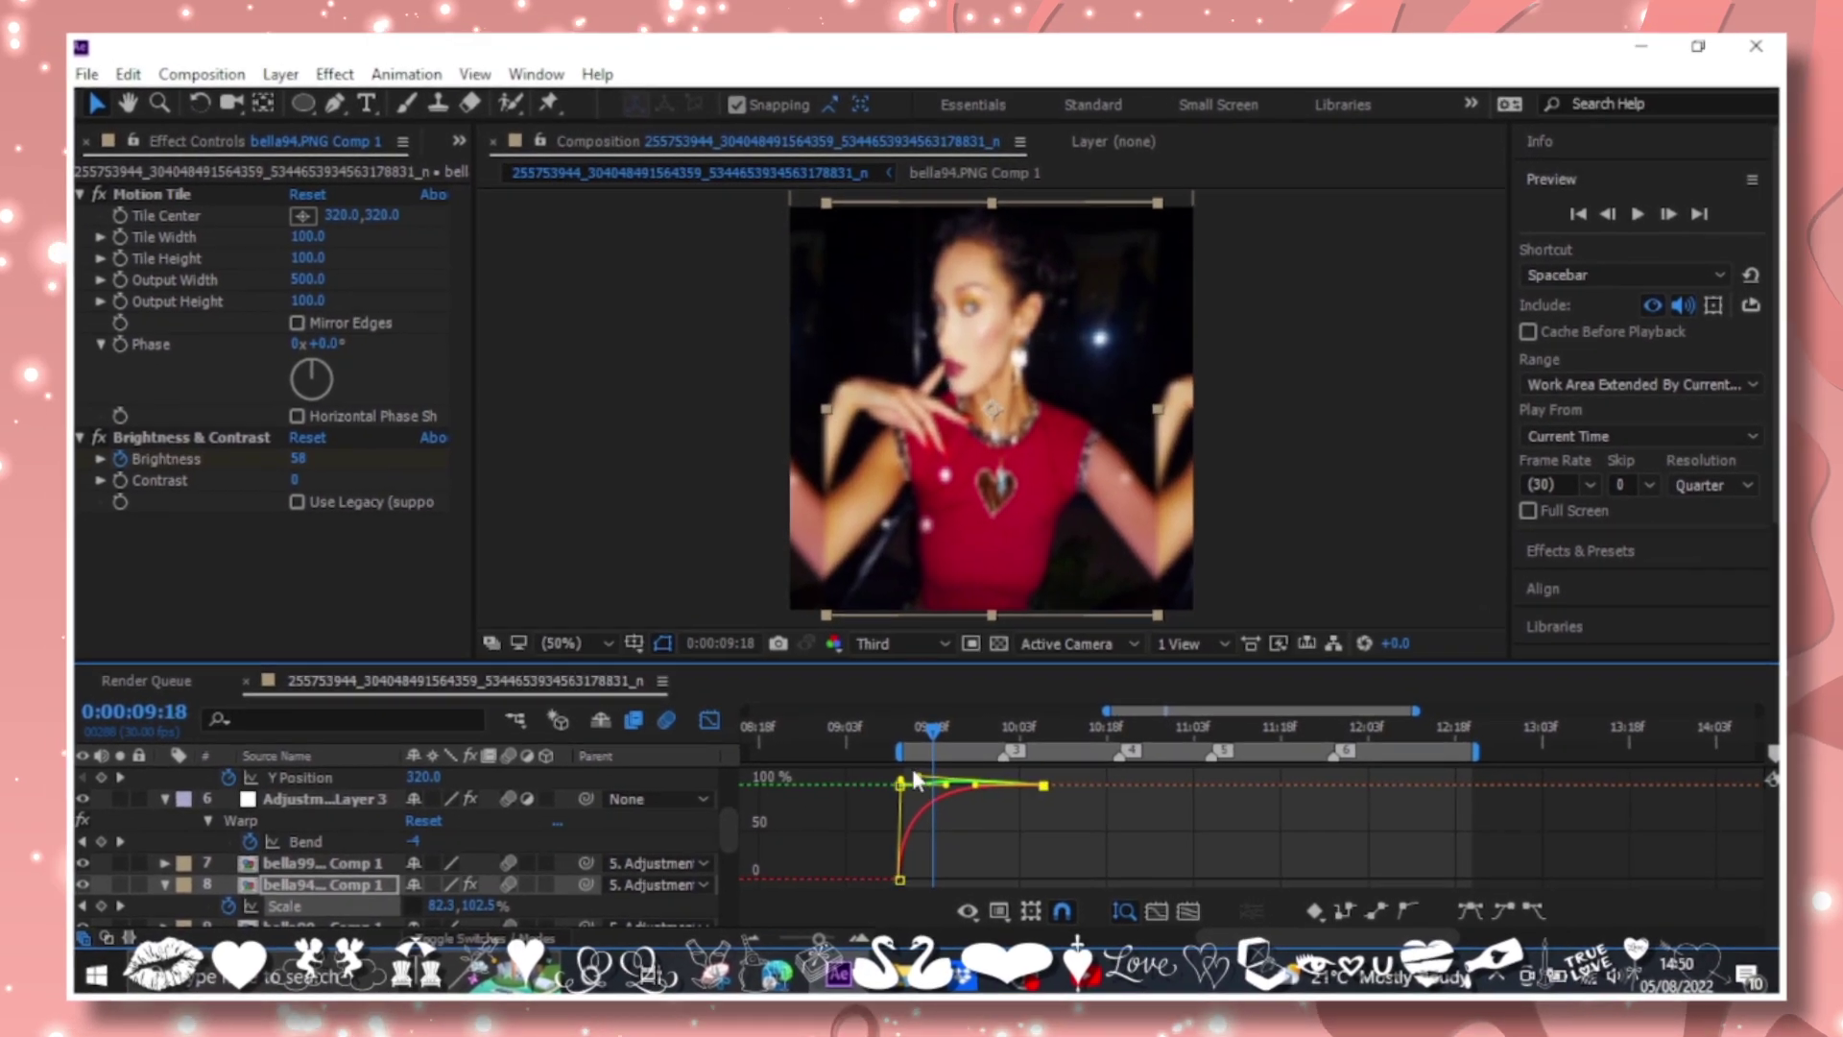
Extend Adjustment Layer 3's out-point slightly later, around 09:22.
{"action": "left_click", "coordinate": [696, 711]}
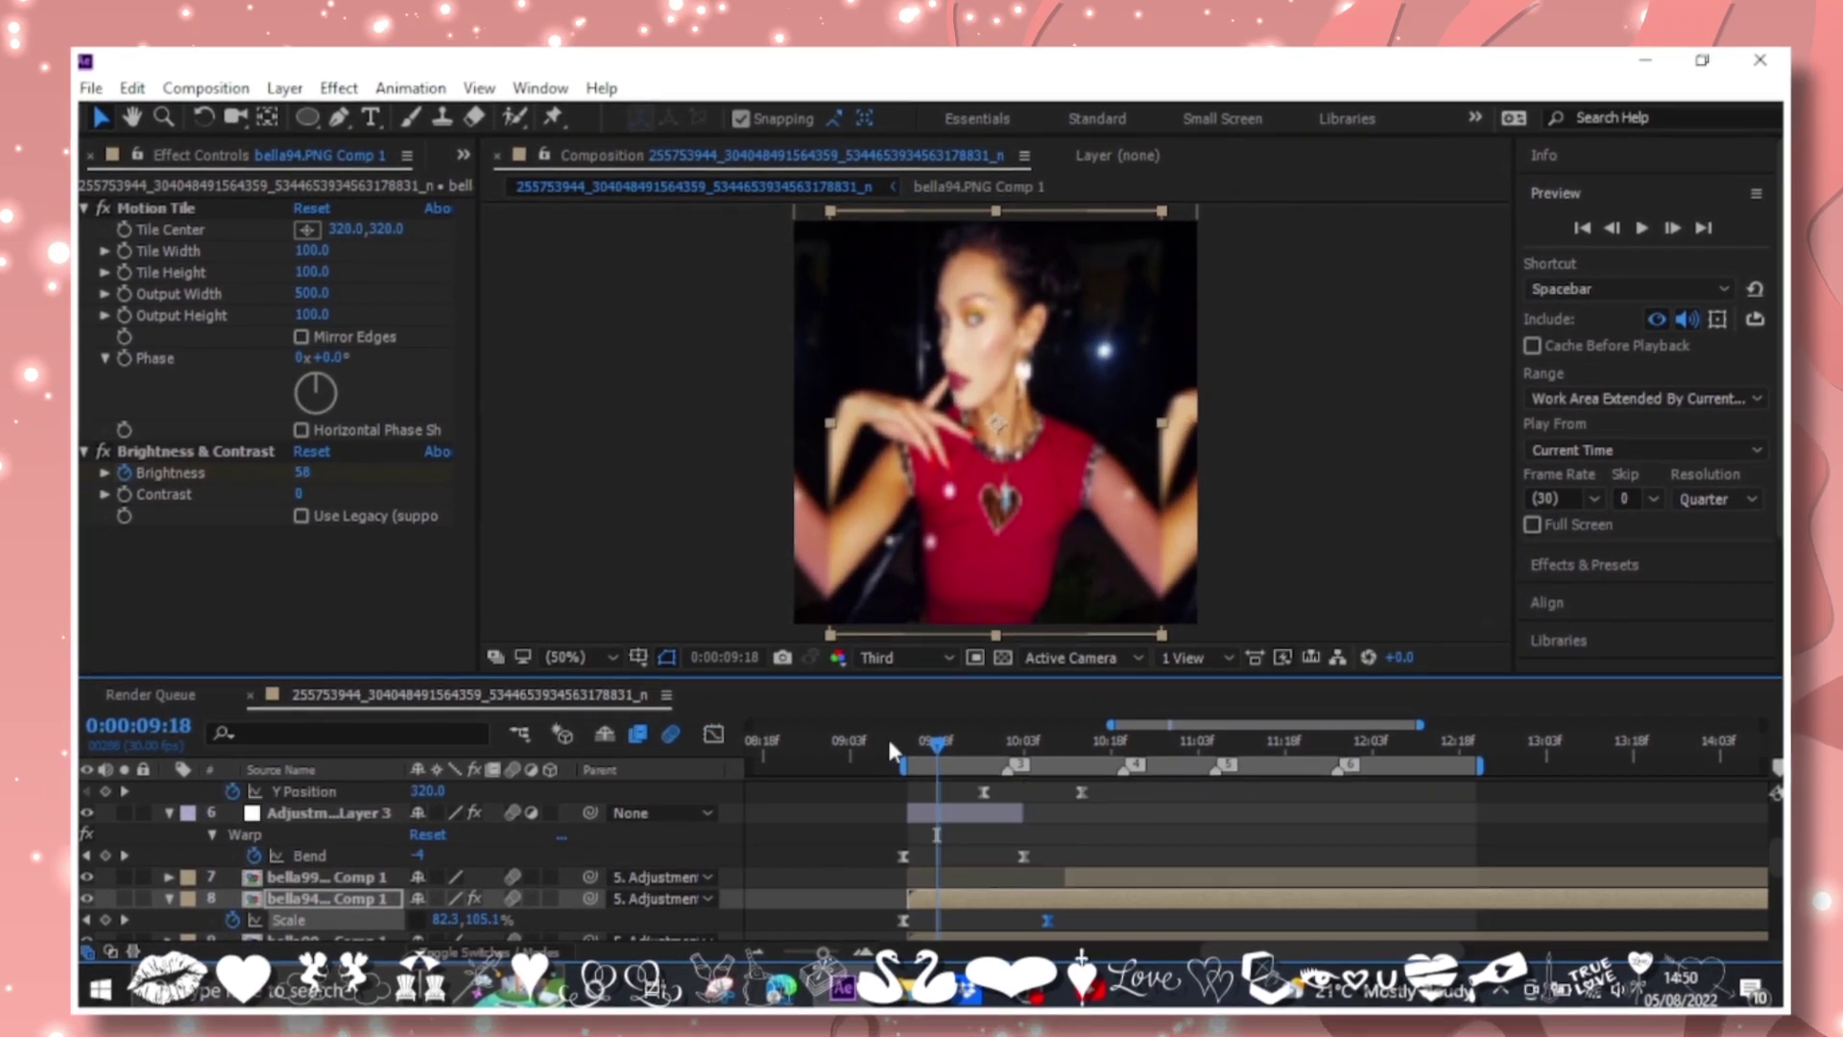
{"action": "left_click", "coordinate": [945, 722]}
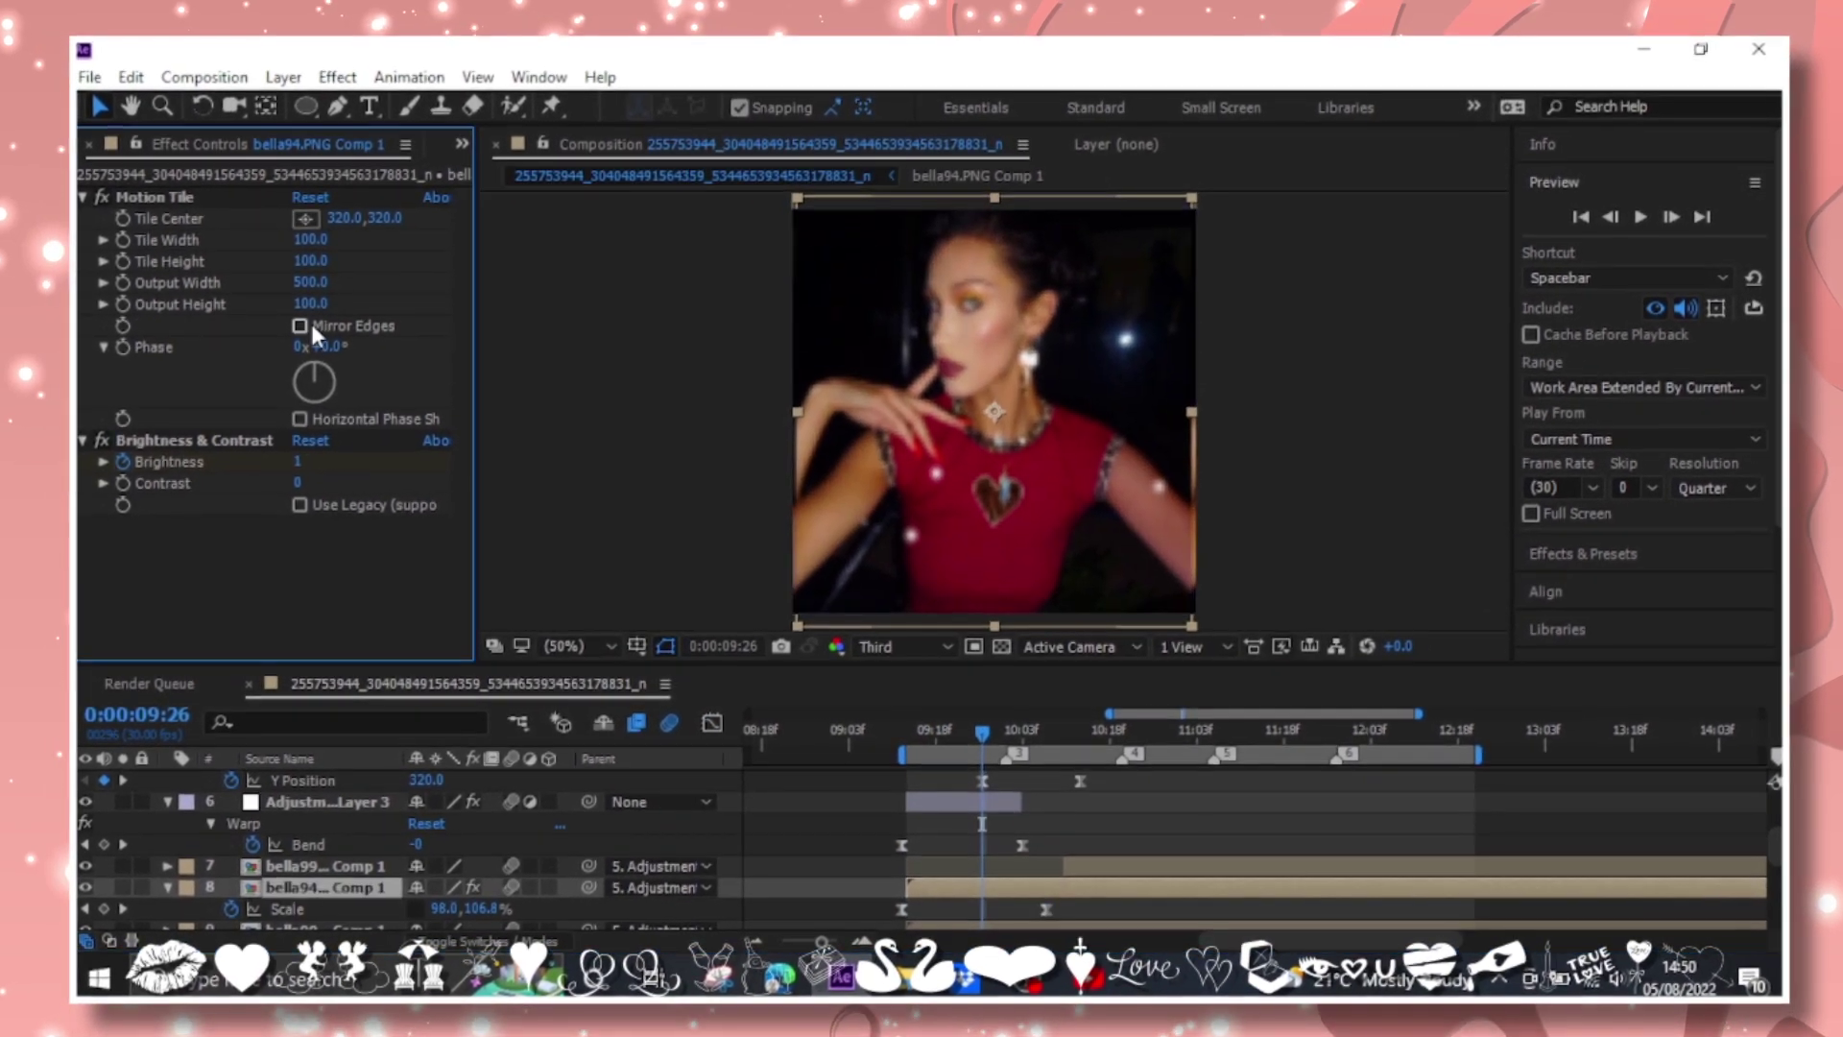
{"action": "left_click", "coordinate": [956, 737]}
{"action": "left_click_drag", "start_coordinate": [1017, 799], "coordinate": [1028, 798]}
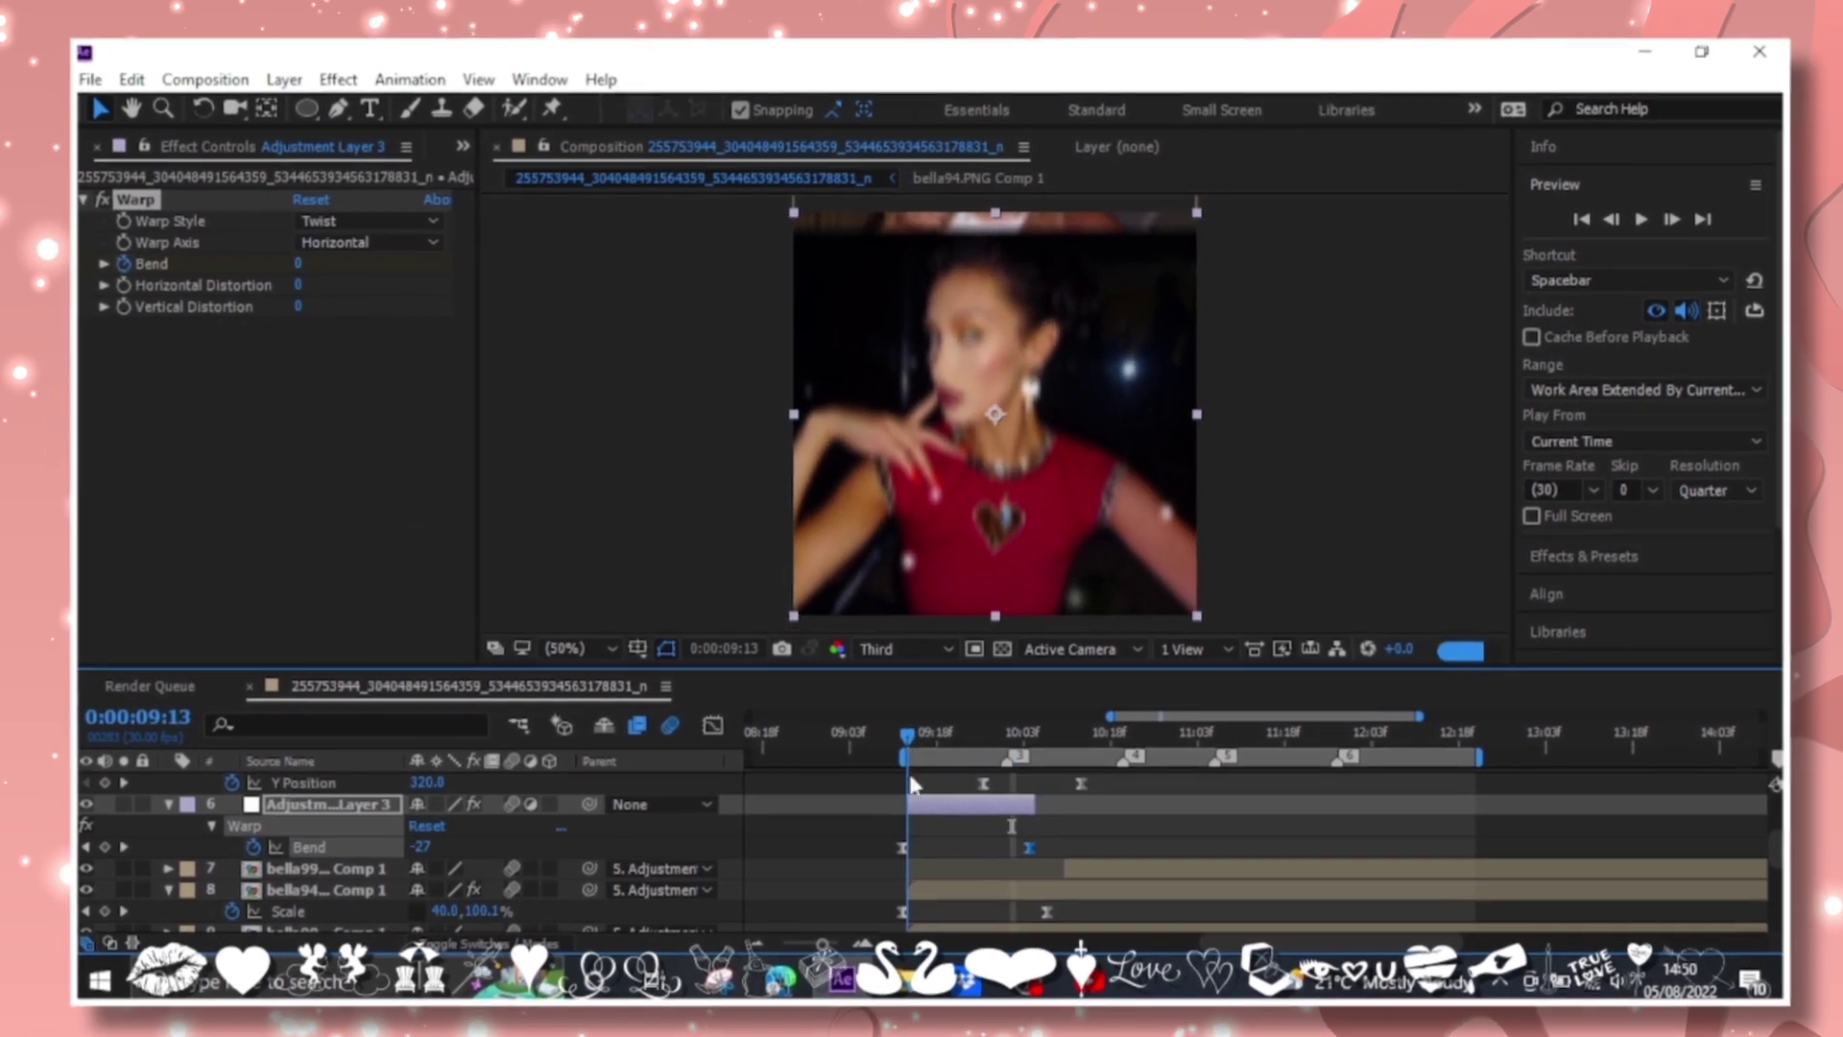
Check the Bend curve and preview the section from 09:13.
{"action": "left_click", "coordinate": [897, 737]}
{"action": "left_click", "coordinate": [702, 716]}
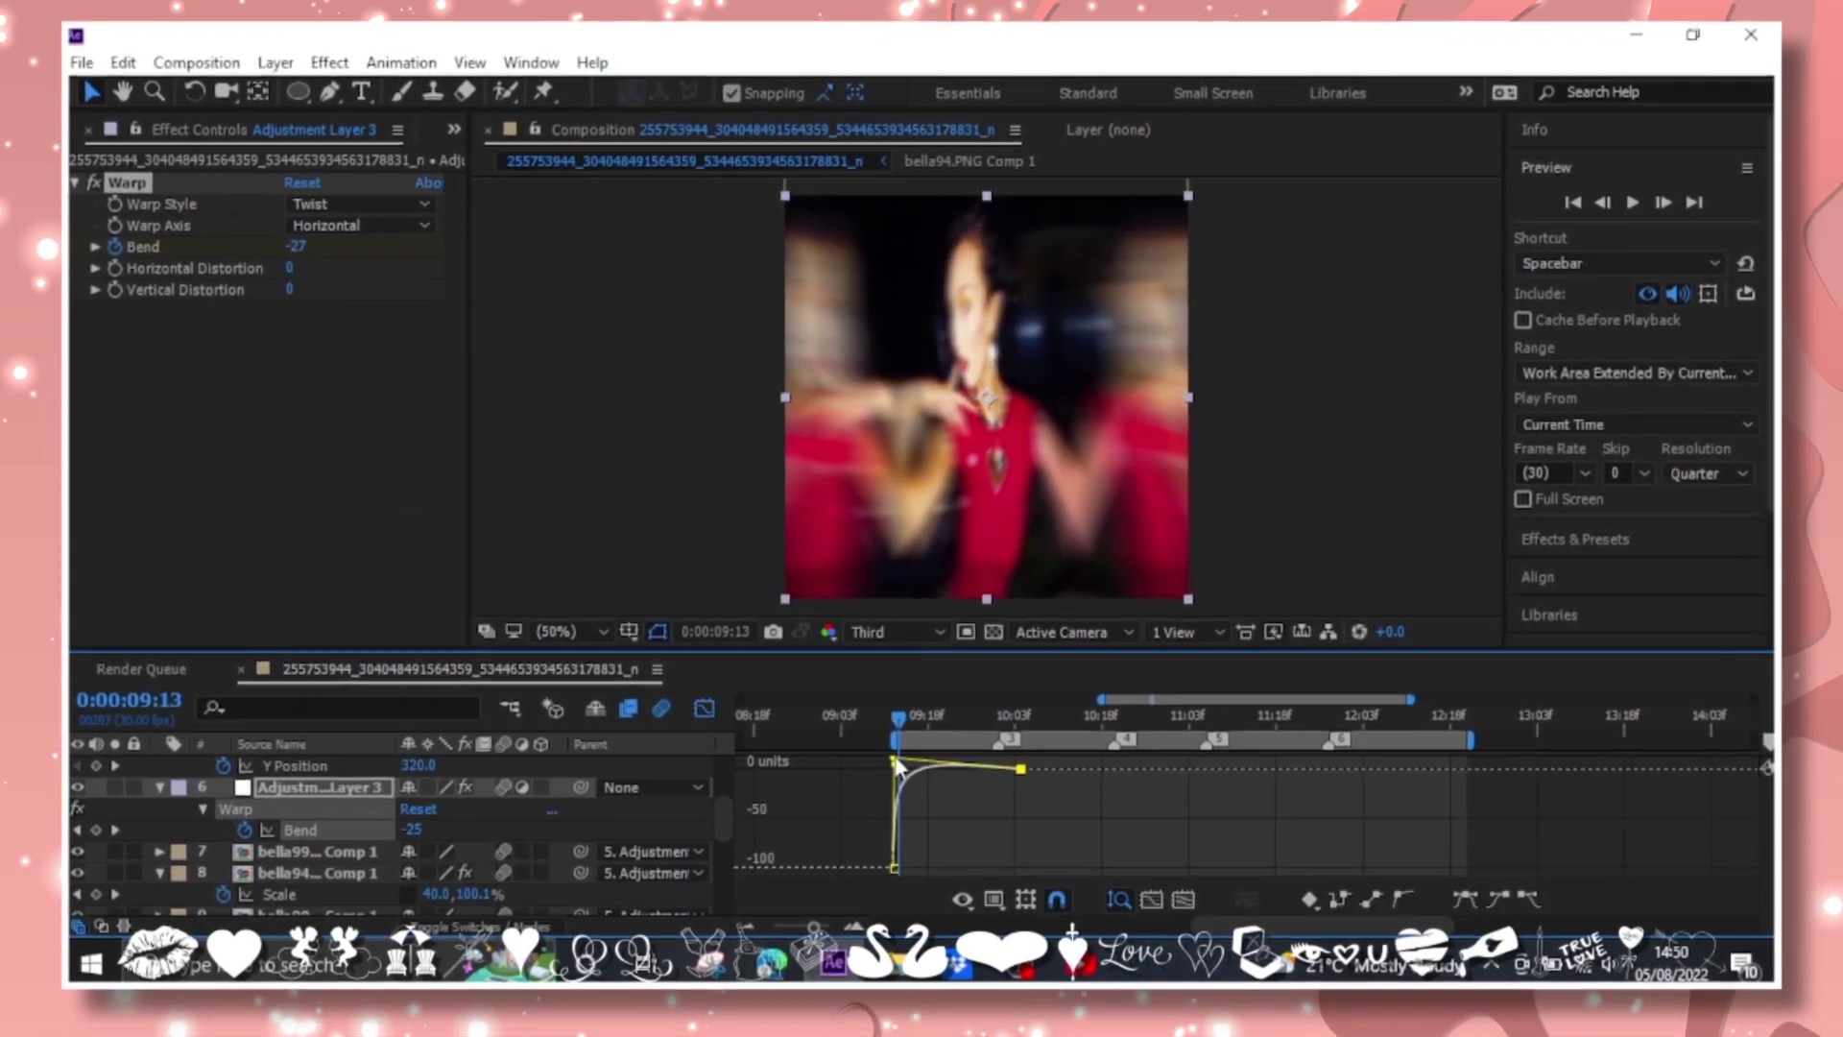
{"action": "key", "text": "shift+F3"}
{"action": "left_click_drag", "start_coordinate": [897, 737], "coordinate": [1020, 737]}
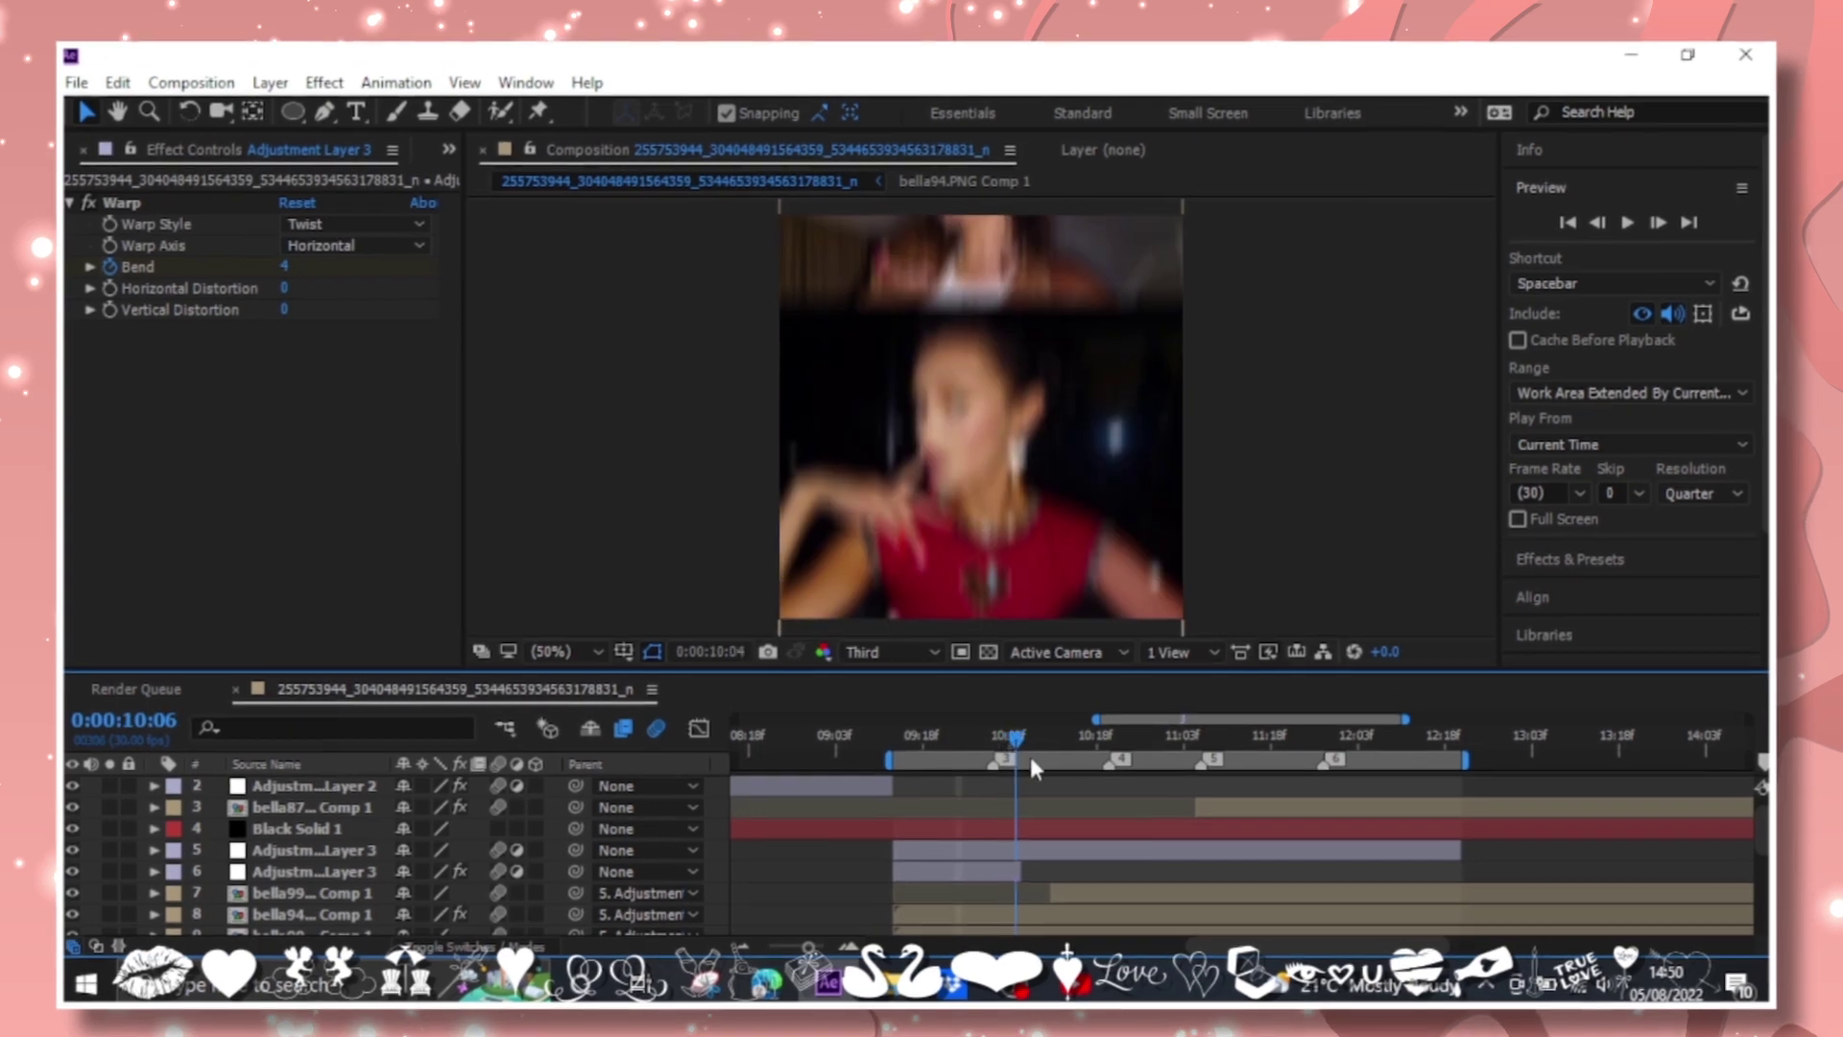
{"action": "left_click_drag", "start_coordinate": [1233, 739], "coordinate": [1149, 741]}
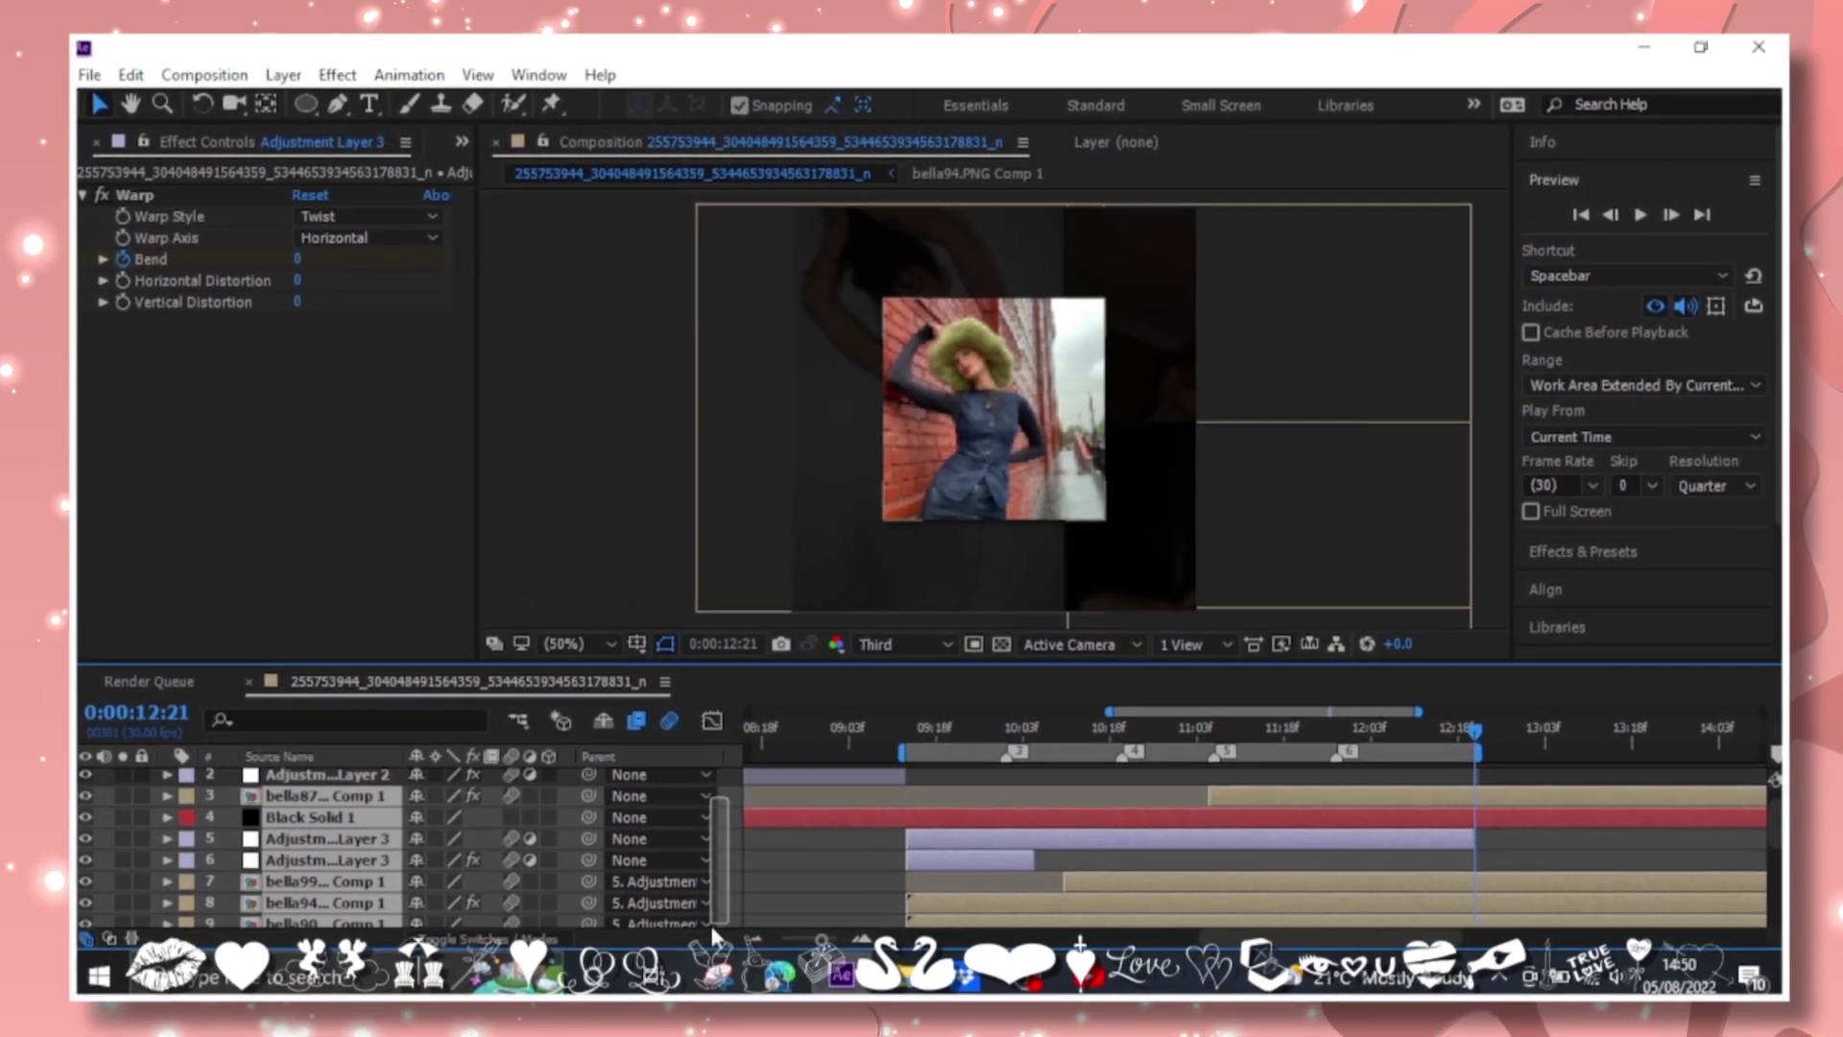
{"action": "scroll", "coordinate": [718, 864], "scroll_direction": "down", "scroll_amount": 2}
{"action": "left_click", "coordinate": [907, 756]}
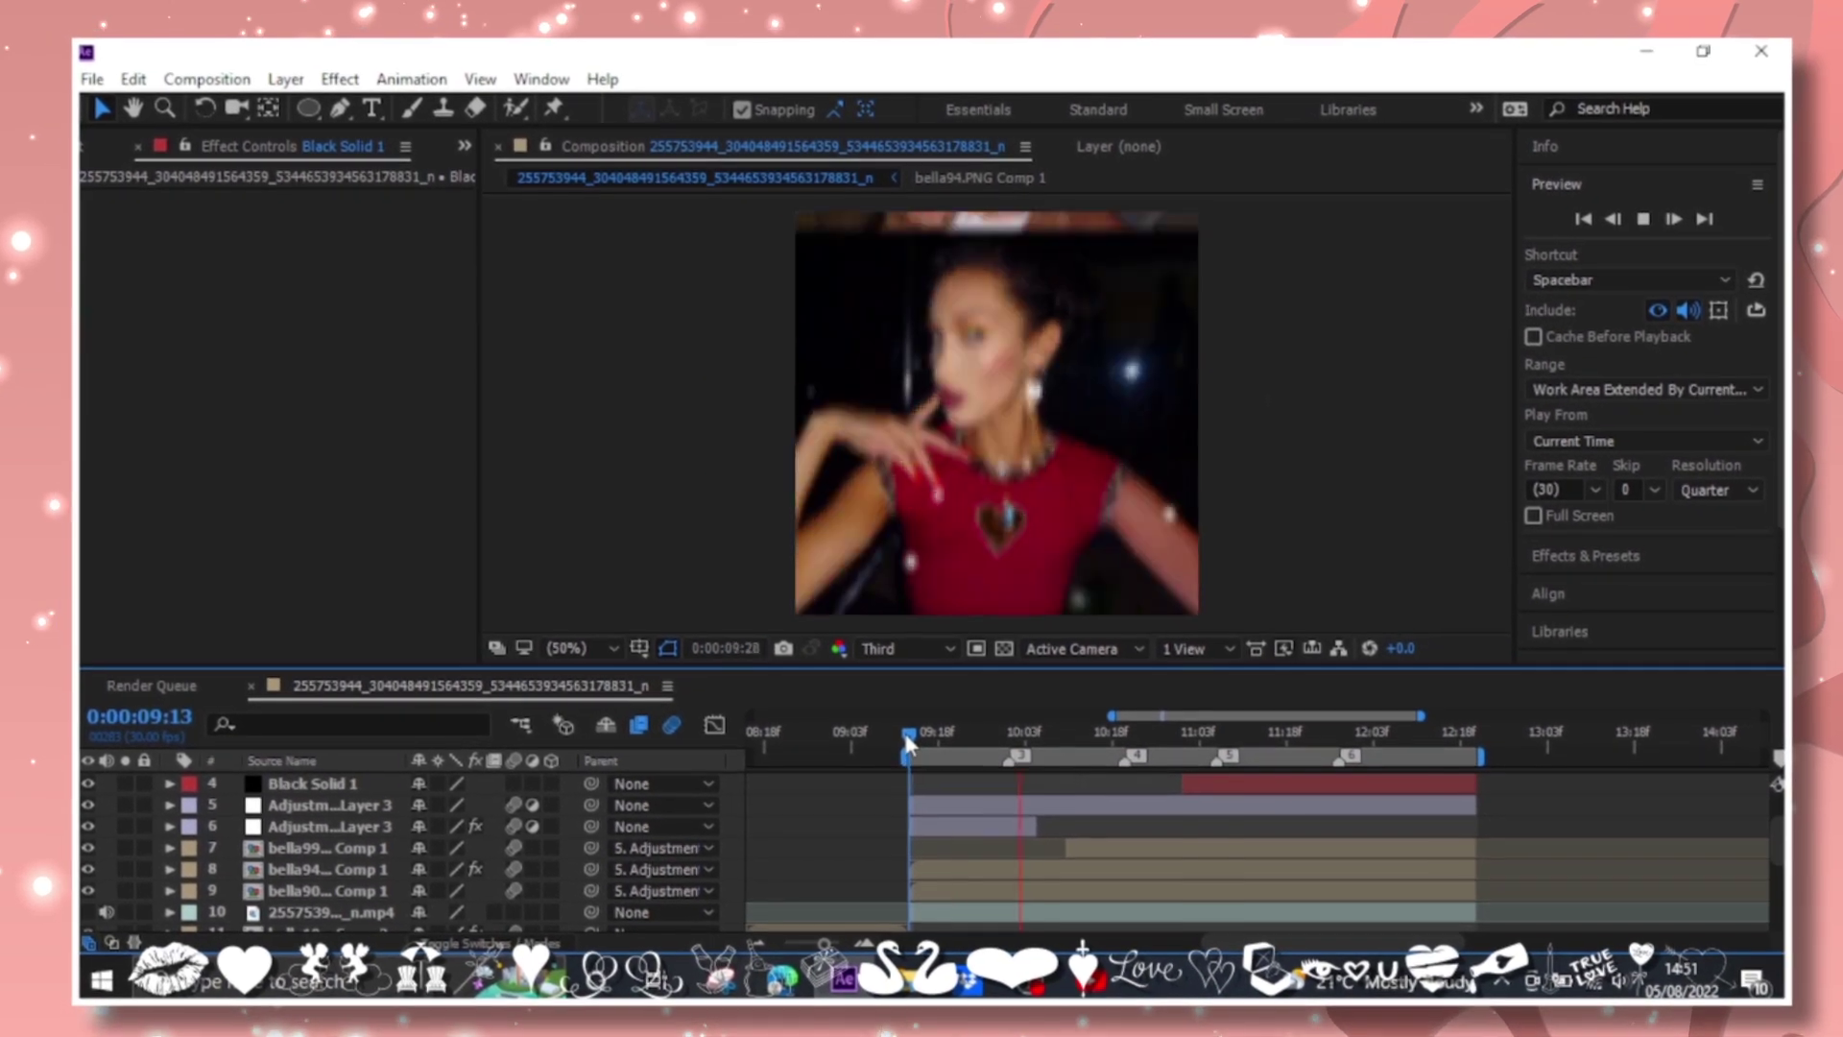
{"action": "key", "text": "space"}
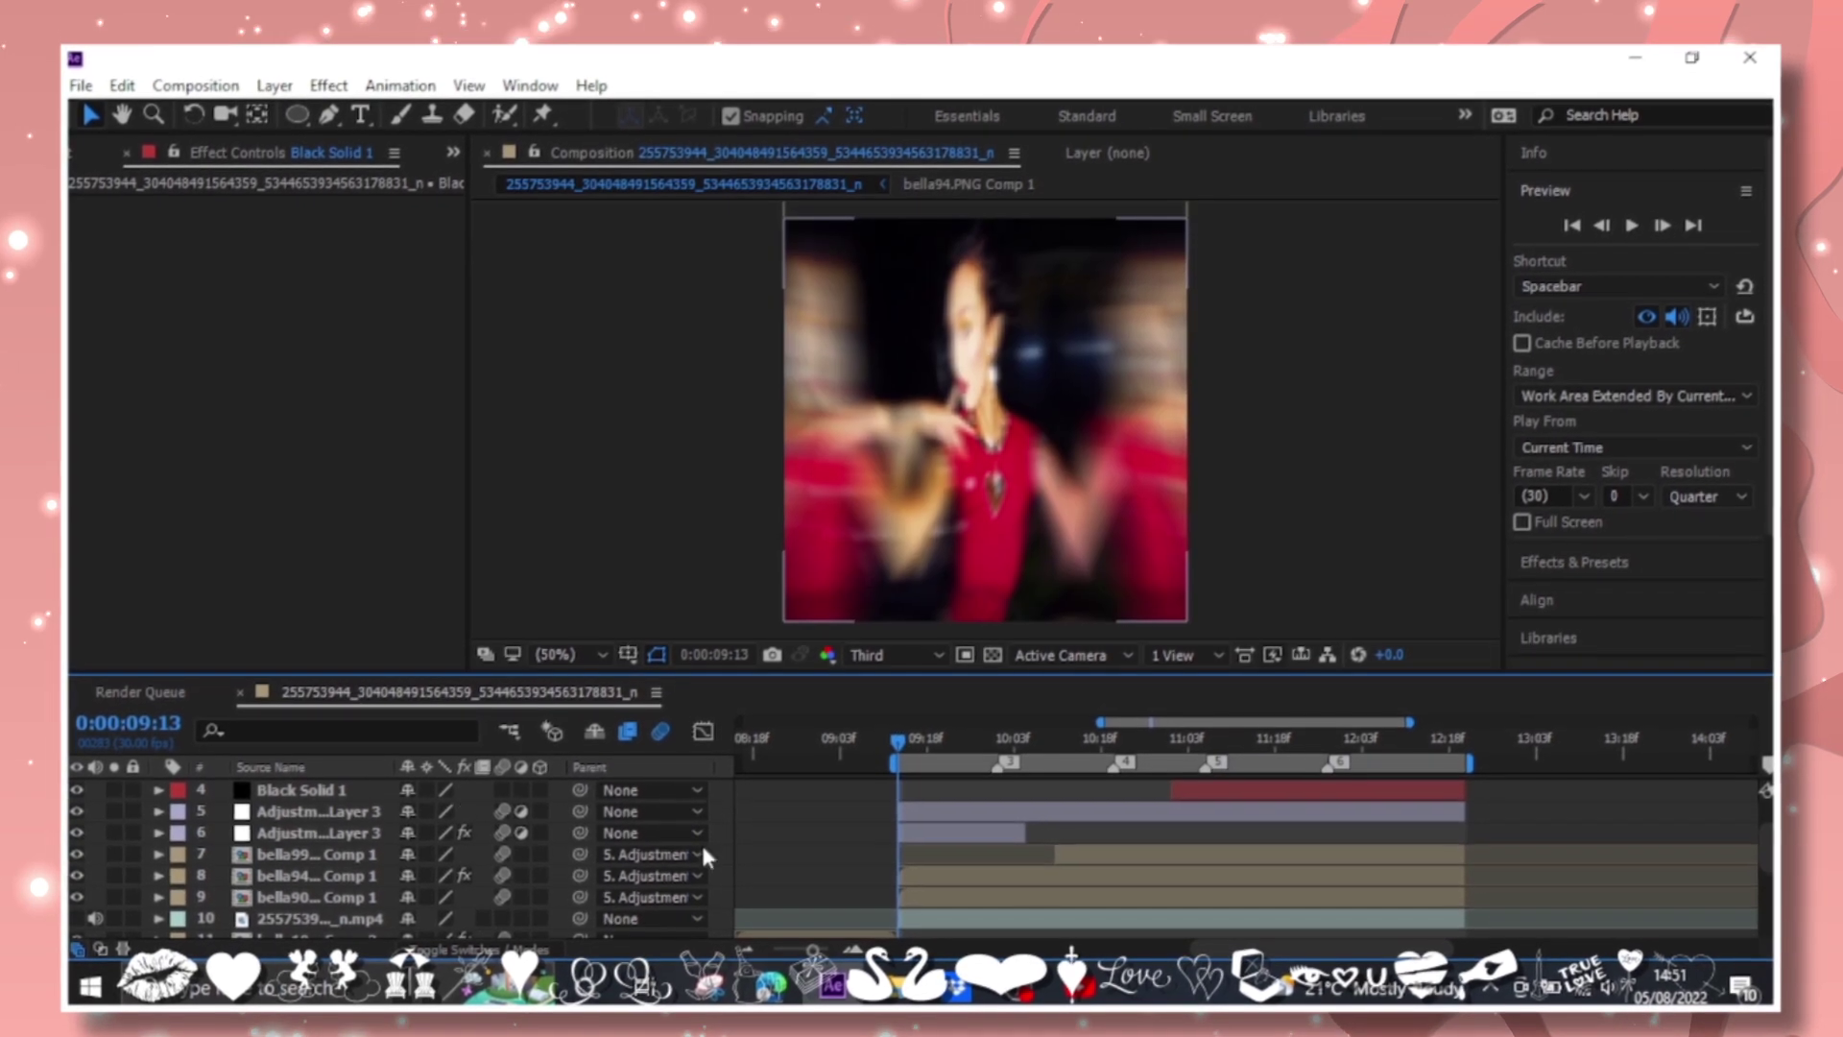
{"action": "scroll", "coordinate": [1064, 859], "scroll_direction": "up", "scroll_amount": 1}
Pre-compose the selected photo layers into Pre-comp 1.
{"action": "scroll", "coordinate": [1063, 859], "scroll_direction": "down", "scroll_amount": 1}
{"action": "key", "text": "ctrl+shift+c"}
{"action": "key", "text": "Return"}
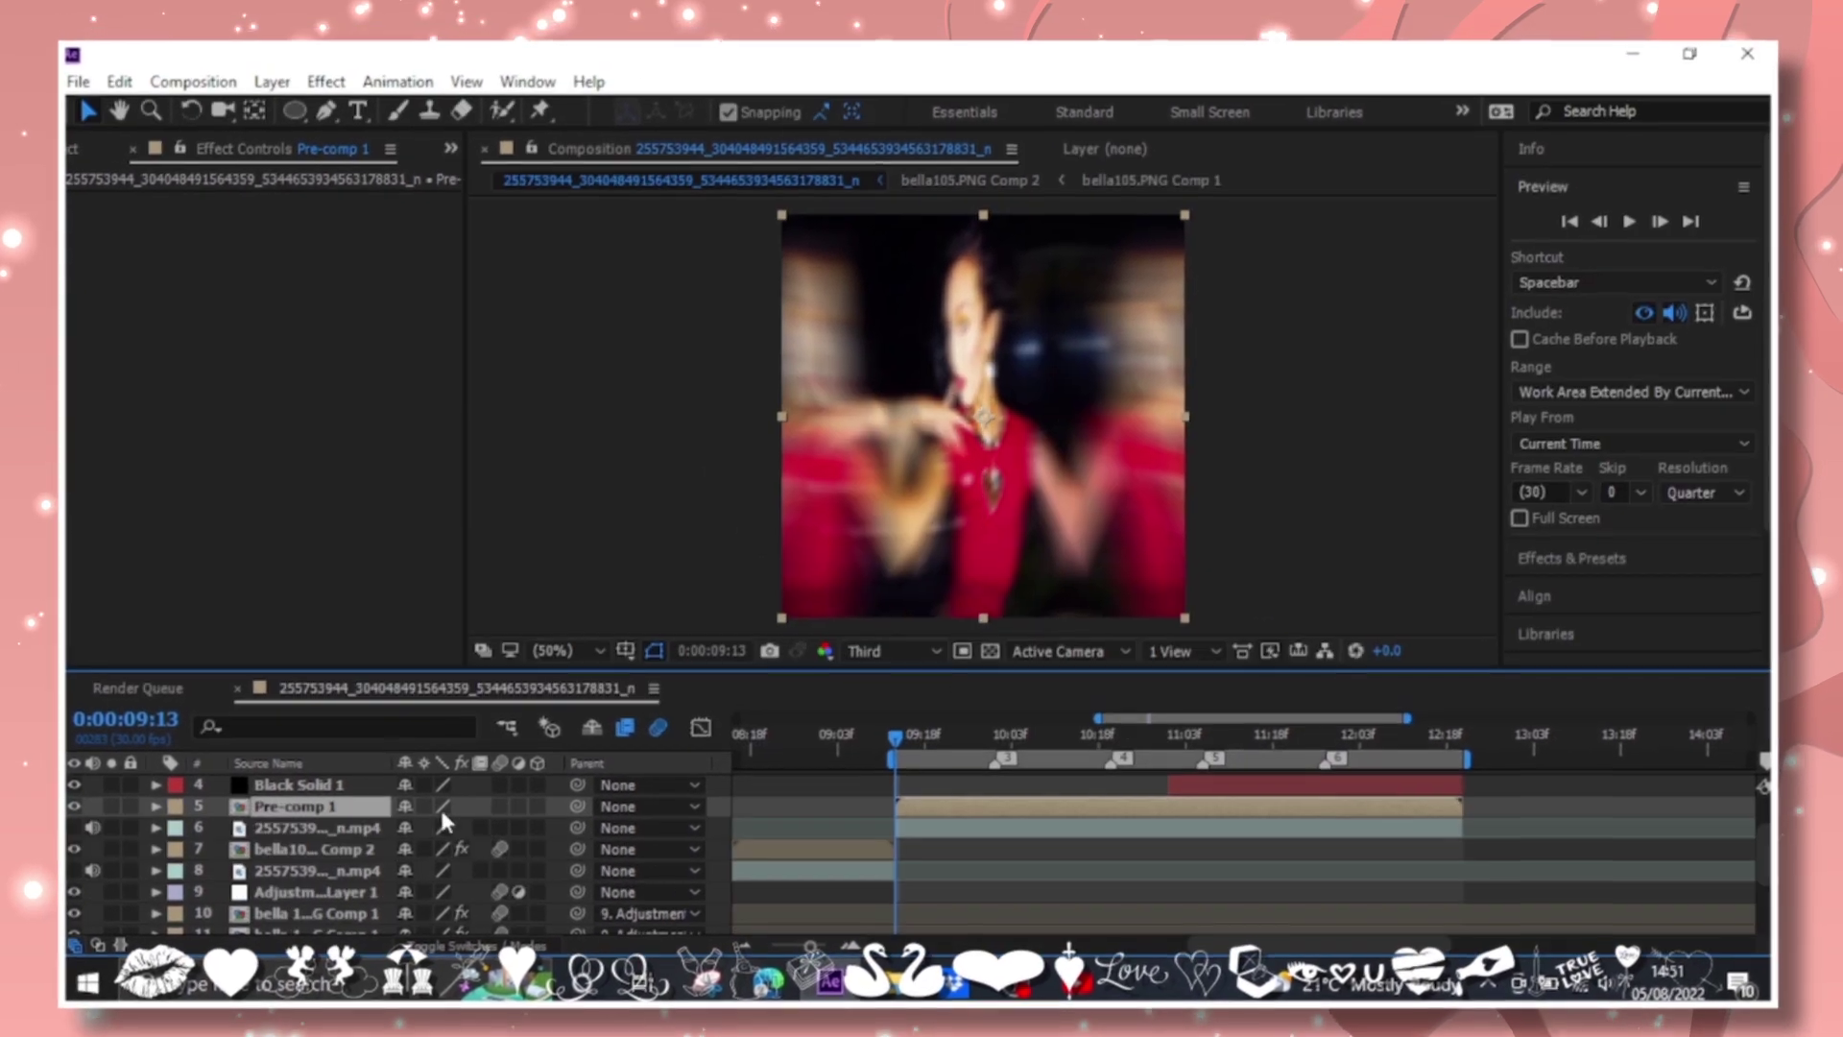
Keyframe Pre-comp 1's Scale at 10:28 and apply Easy Ease to the keyframes.
{"action": "left_click_drag", "start_coordinate": [1113, 747], "coordinate": [1165, 744]}
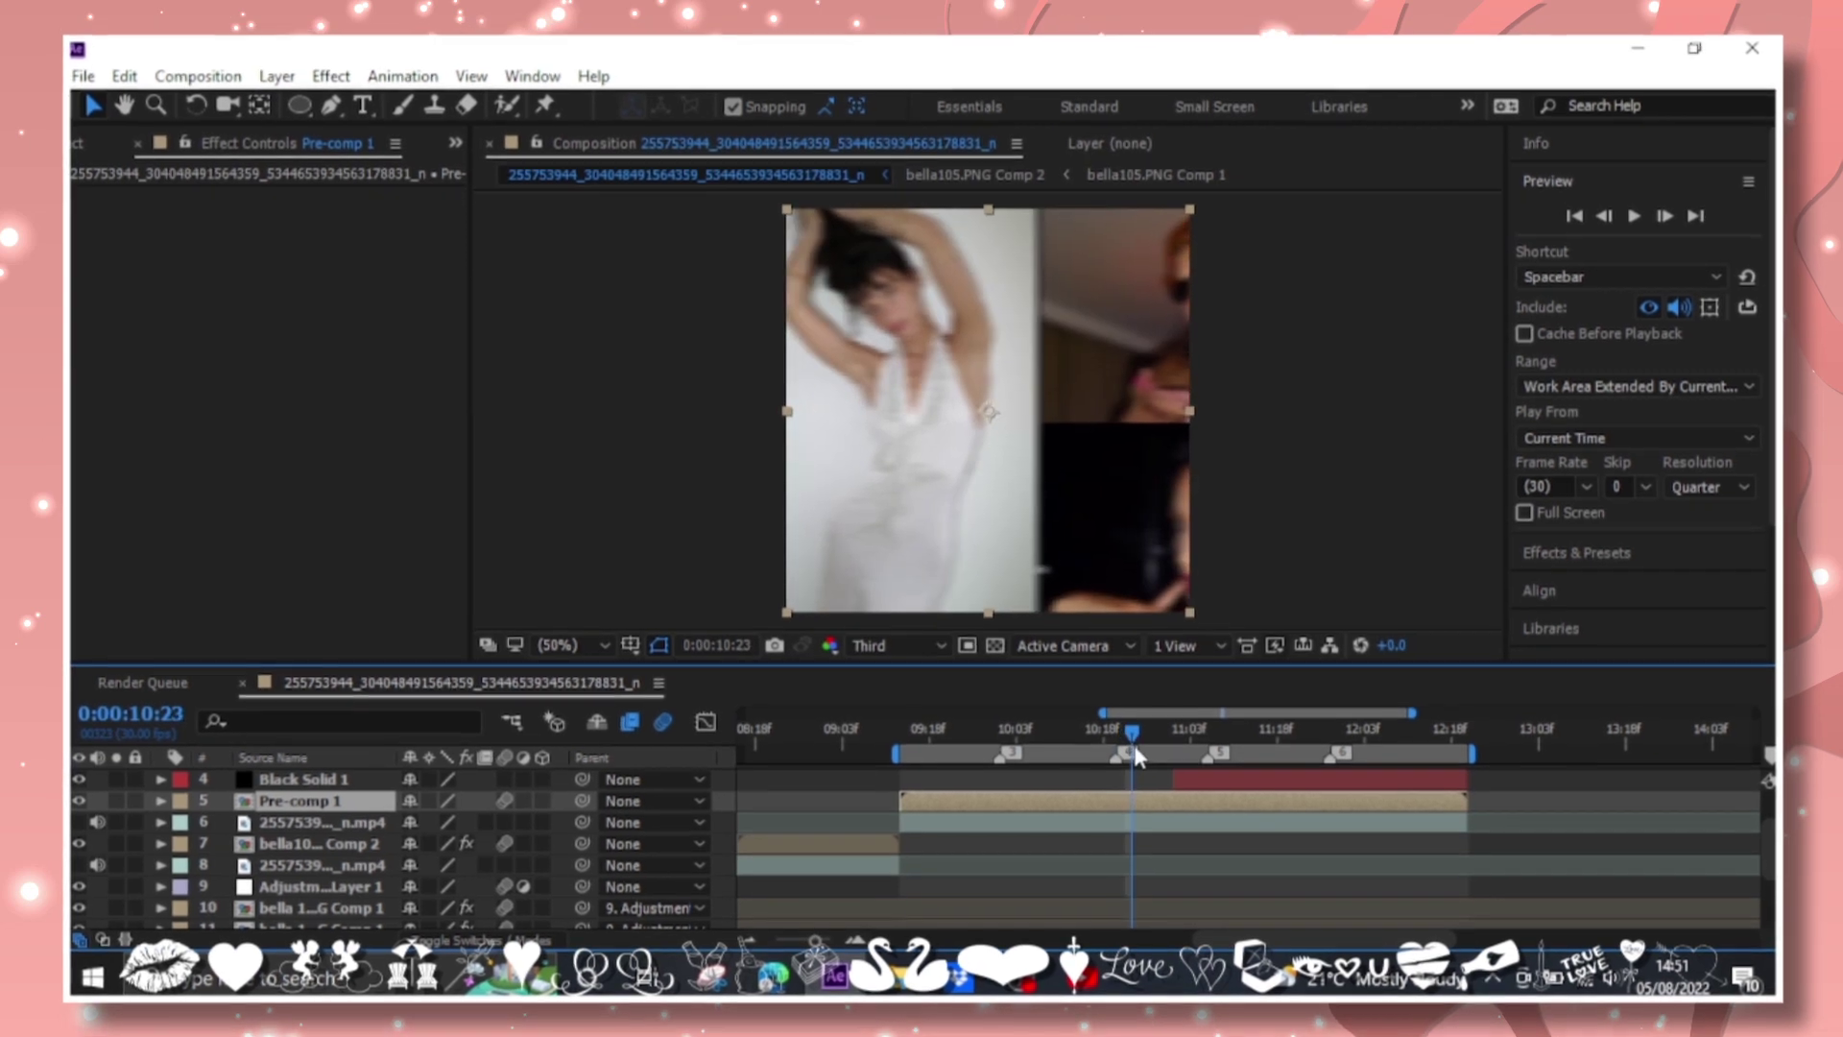
{"action": "key", "text": "s"}
{"action": "left_click", "coordinate": [226, 823]}
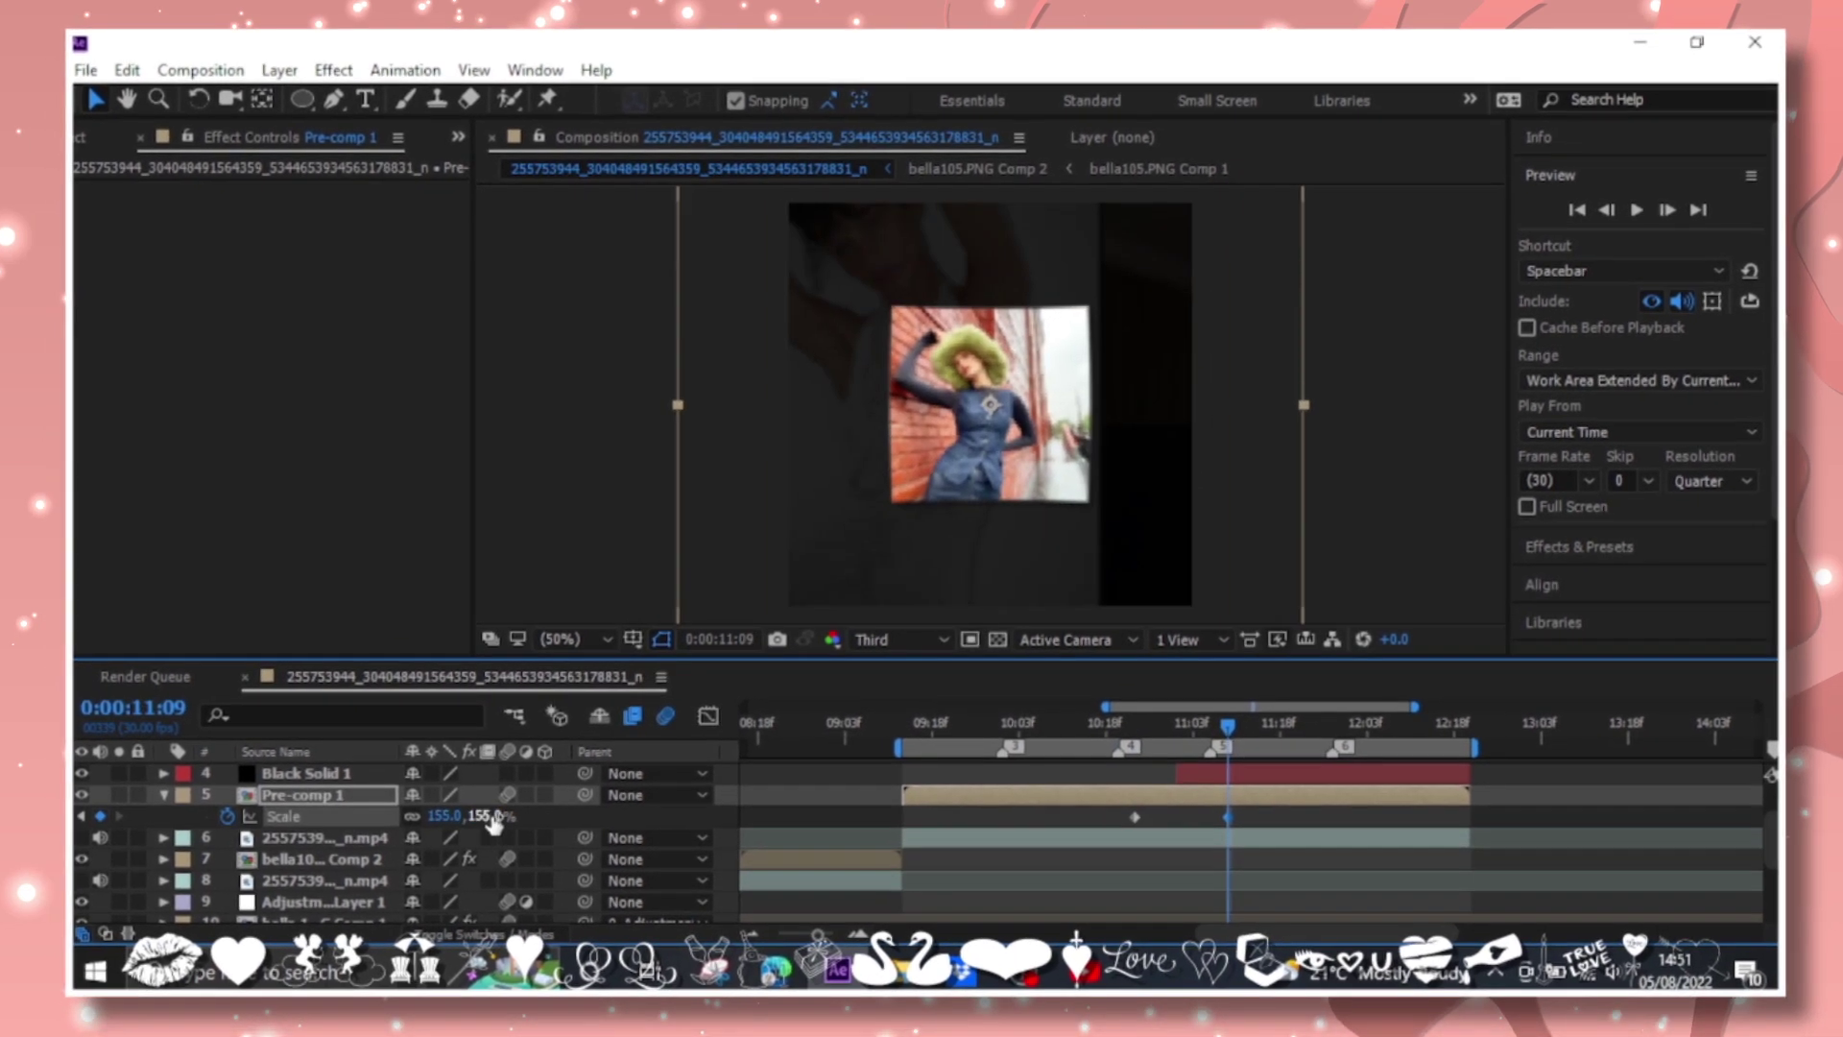
{"action": "right_click", "coordinate": [1130, 817]}
{"action": "left_click", "coordinate": [931, 642]}
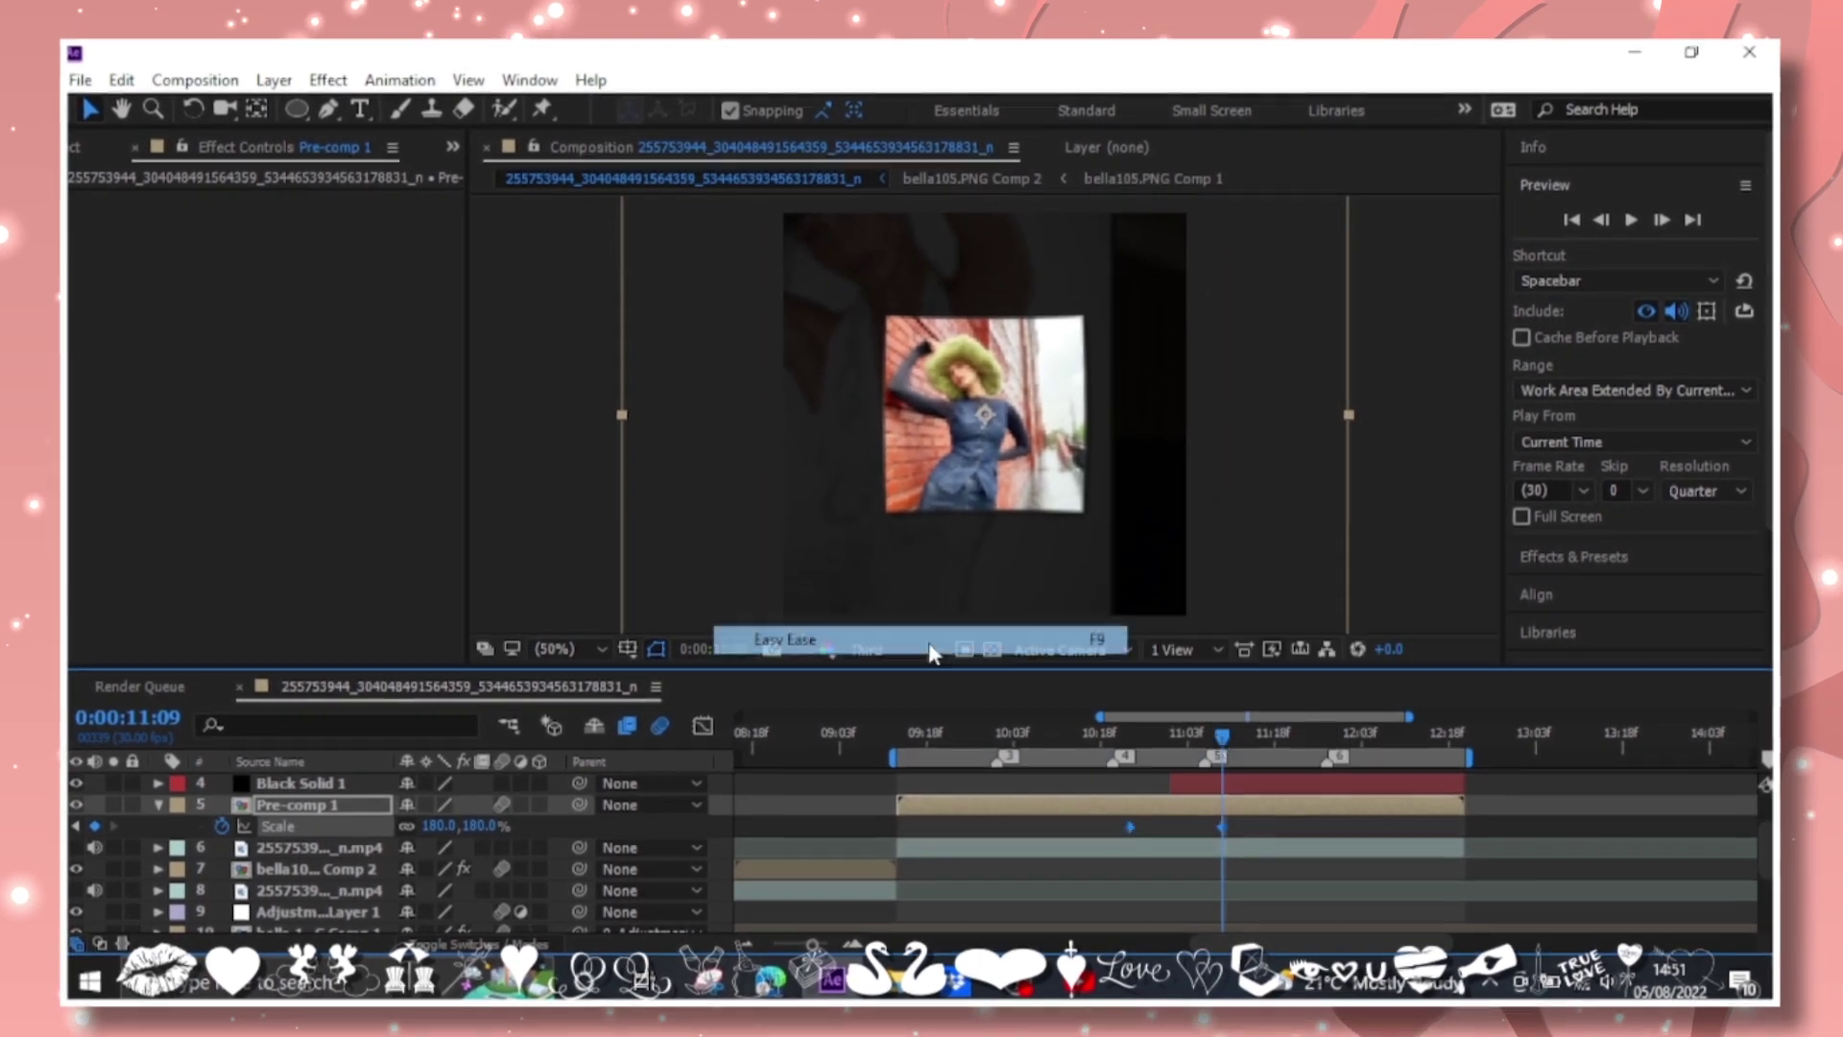
Spread the Scale keyframes apart, moving the second much later, and preview the zoom.
{"action": "mouse_move", "coordinate": [1128, 826]}
{"action": "left_mouse_down"}
{"action": "mouse_move", "coordinate": [1111, 825]}
{"action": "mouse_move", "coordinate": [1284, 825]}
{"action": "left_mouse_up"}
{"action": "left_click_drag", "start_coordinate": [1127, 742], "coordinate": [1116, 740]}
{"action": "left_click_drag", "start_coordinate": [1469, 833], "coordinate": [1539, 821]}
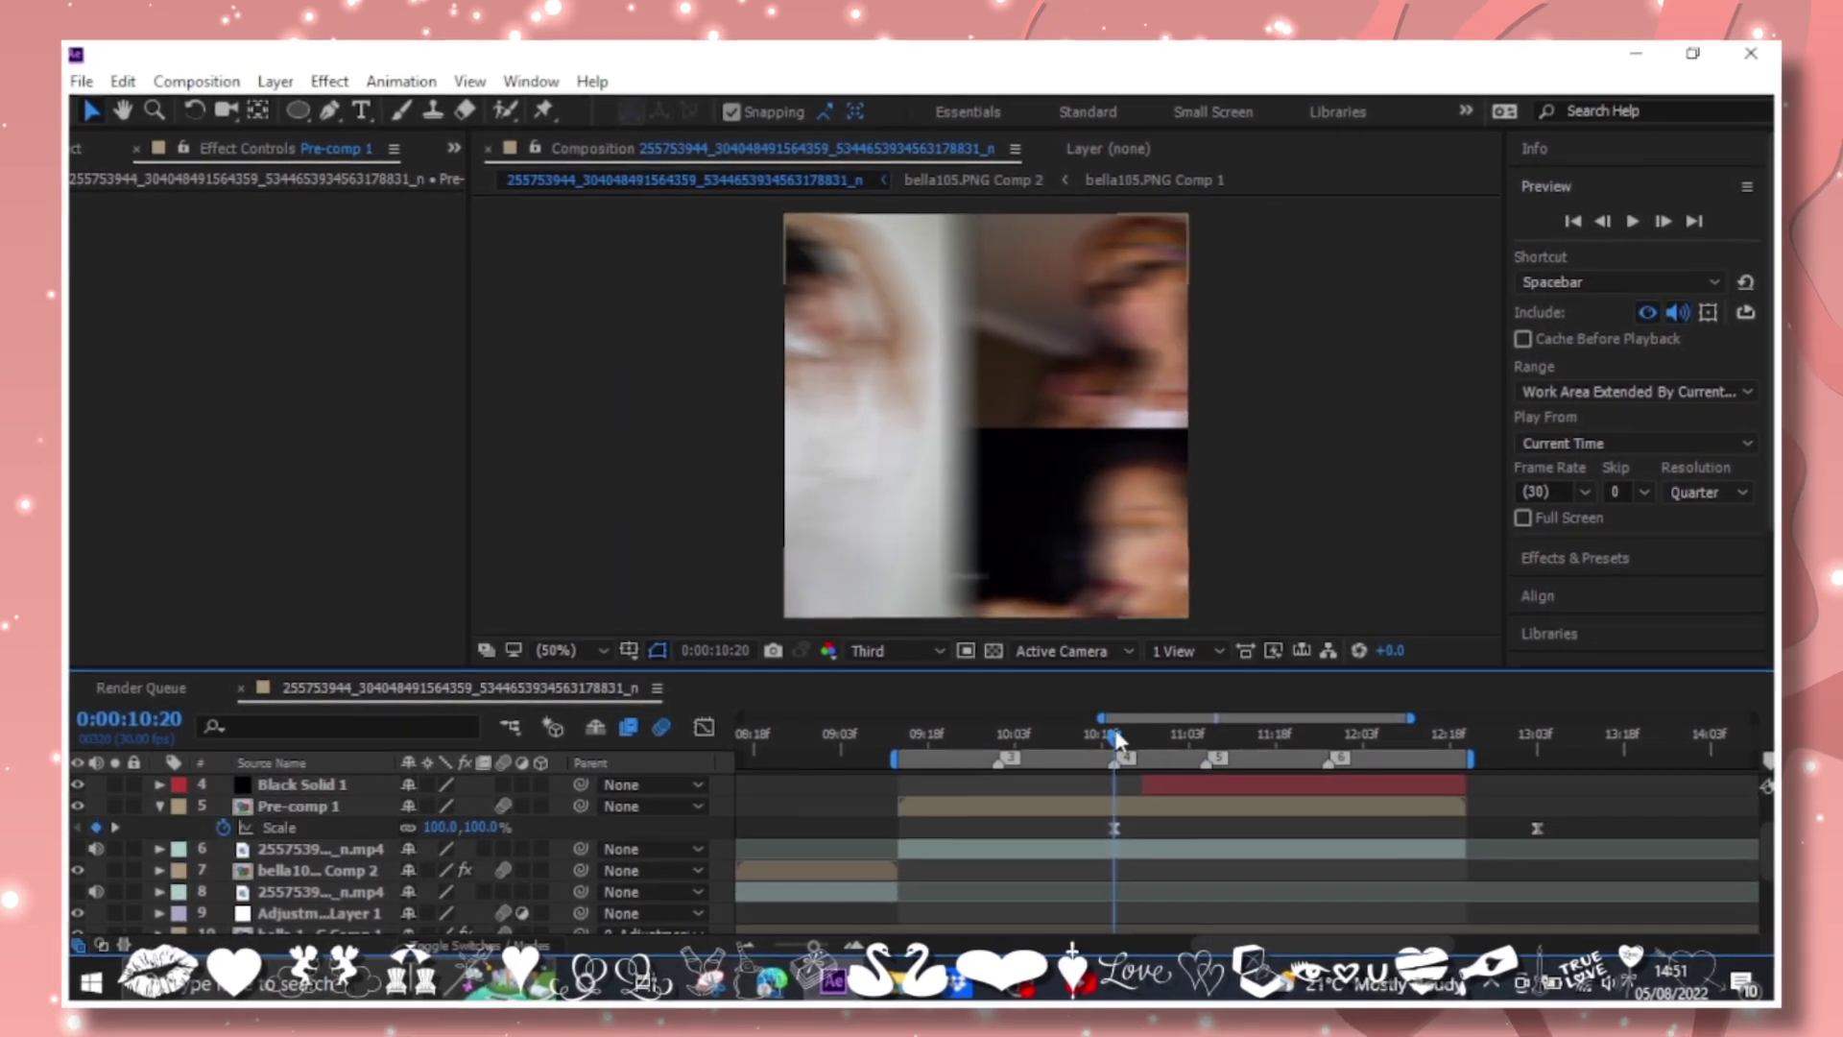
{"action": "key", "text": "space"}
{"action": "key", "text": "space"}
{"action": "left_click_drag", "start_coordinate": [1121, 734], "coordinate": [1051, 734]}
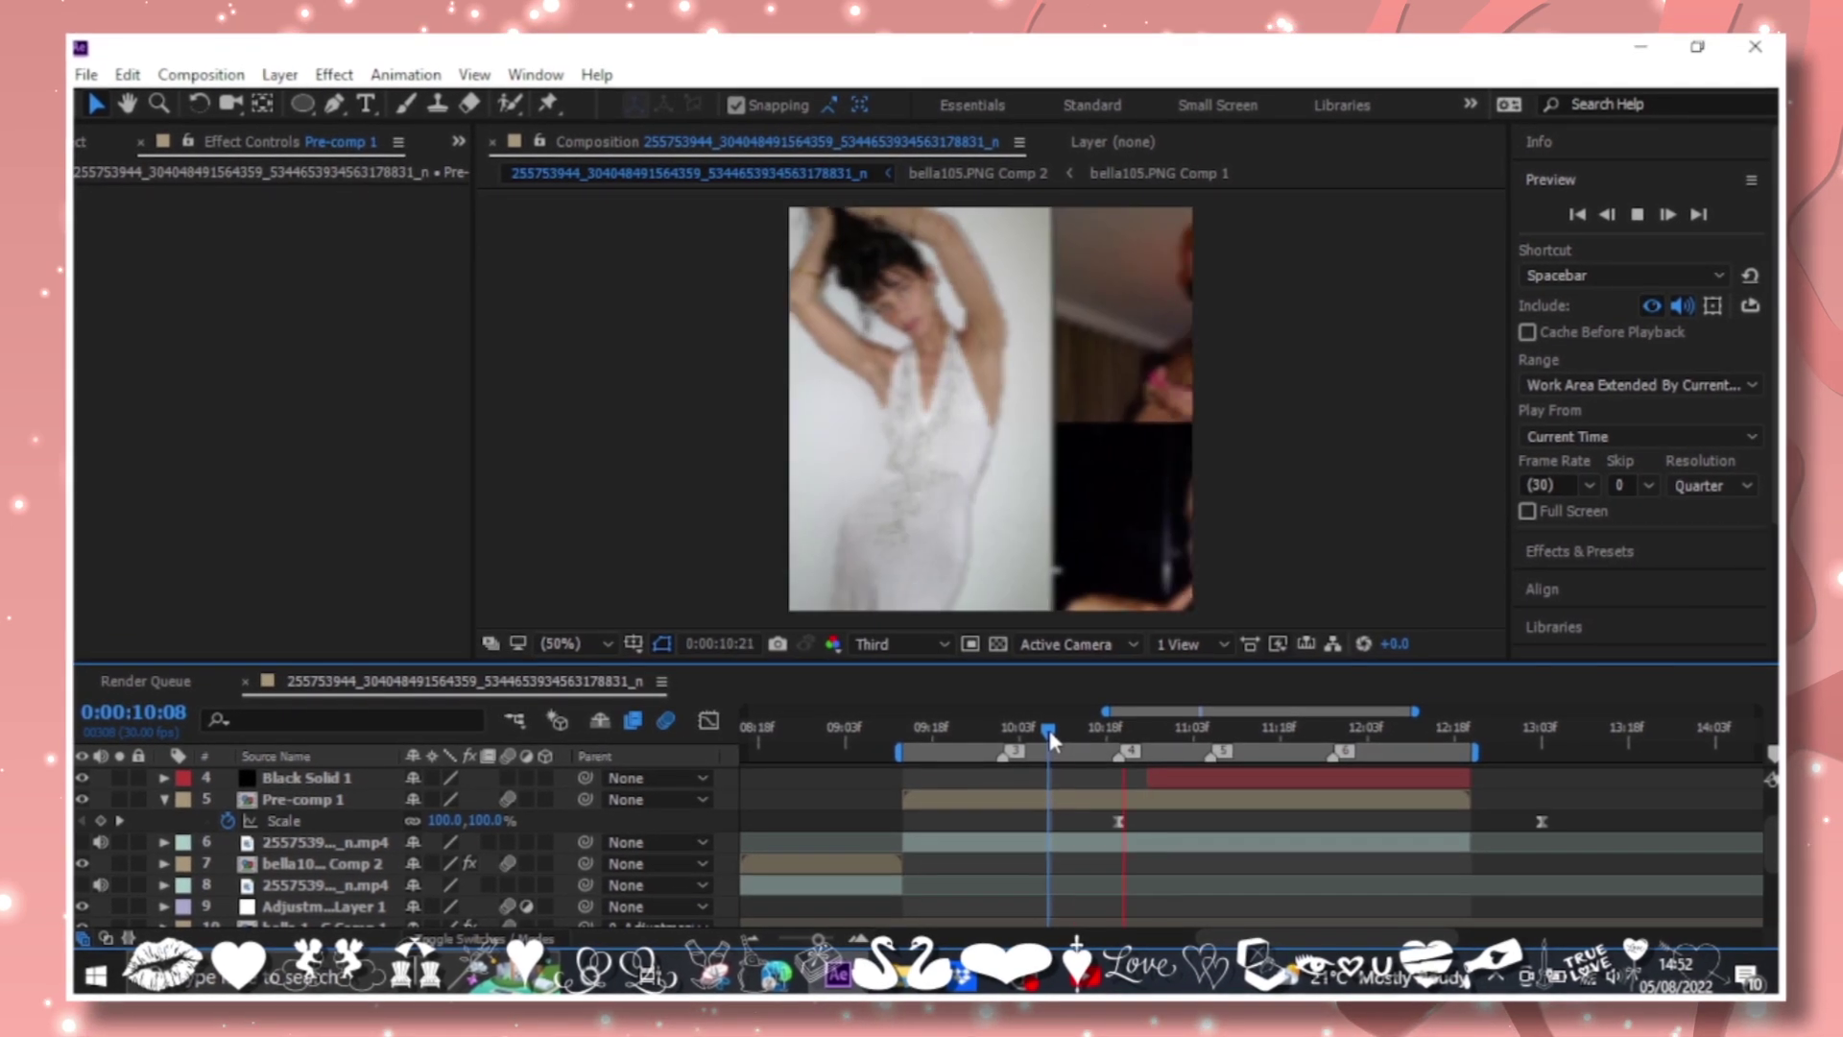
Search presets for 'rotation' and apply the rotation shake preset to Pre-comp 1.
{"action": "left_click", "coordinate": [1584, 544]}
{"action": "left_click", "coordinate": [1601, 243]}
{"action": "type", "text": "rotate"}
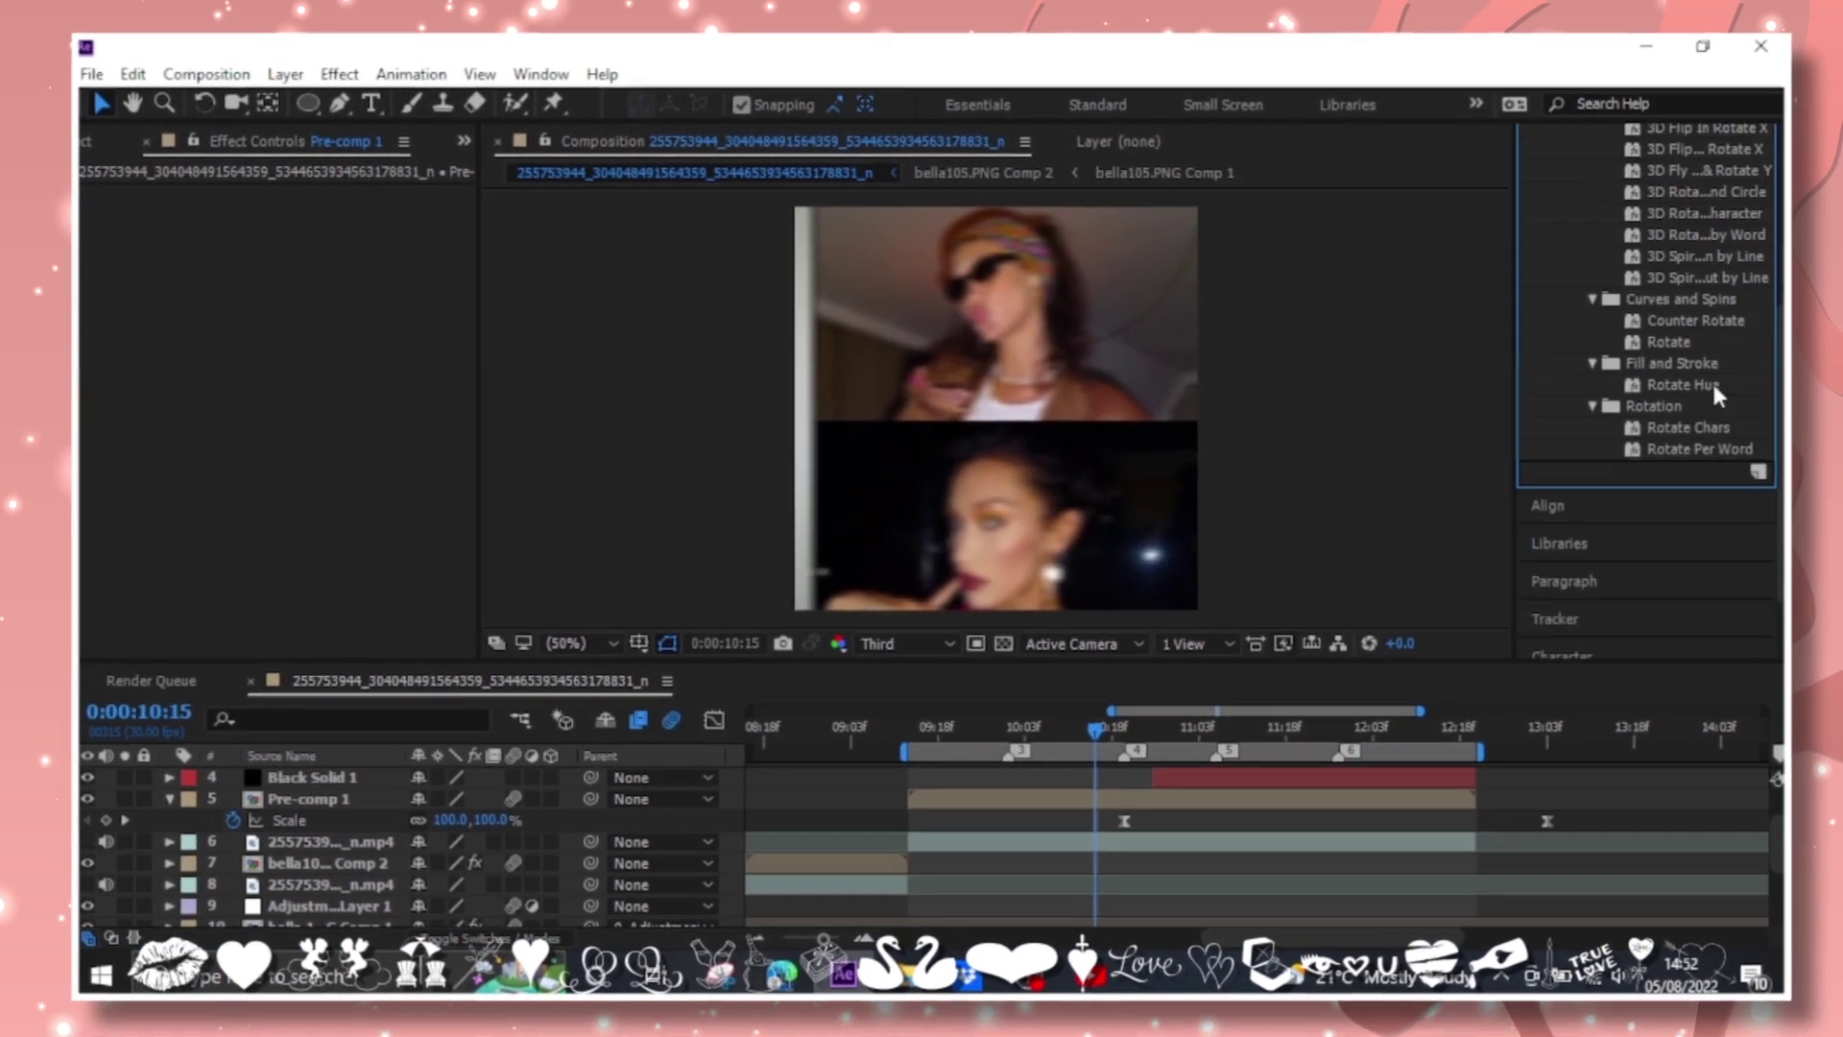
{"action": "key", "text": "BackSpace"}
{"action": "type", "text": "ion"}
{"action": "left_click_drag", "start_coordinate": [1658, 389], "coordinate": [1213, 793]}
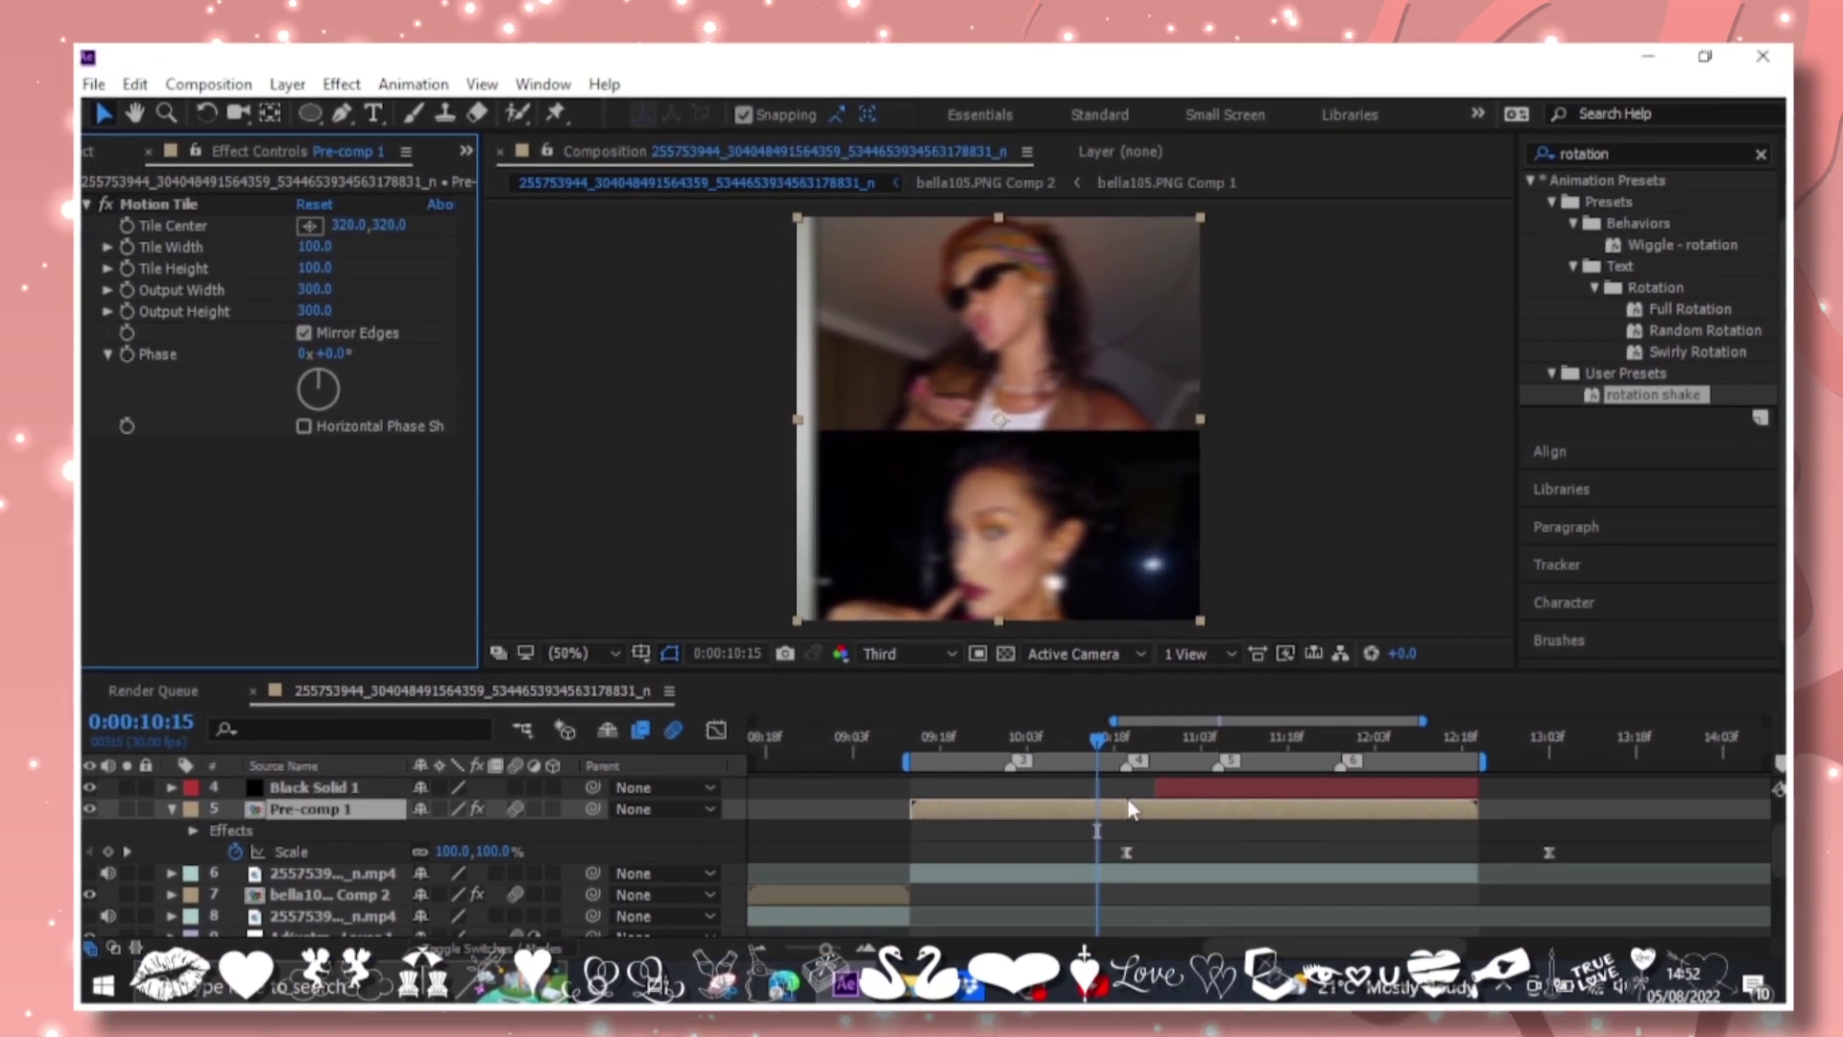
{"action": "key", "text": "r"}
Review Black Solid 1's Opacity and Pre-comp 1's Rotation keyframes, previewing 10:05 to 11:11.
{"action": "left_click", "coordinate": [1144, 775]}
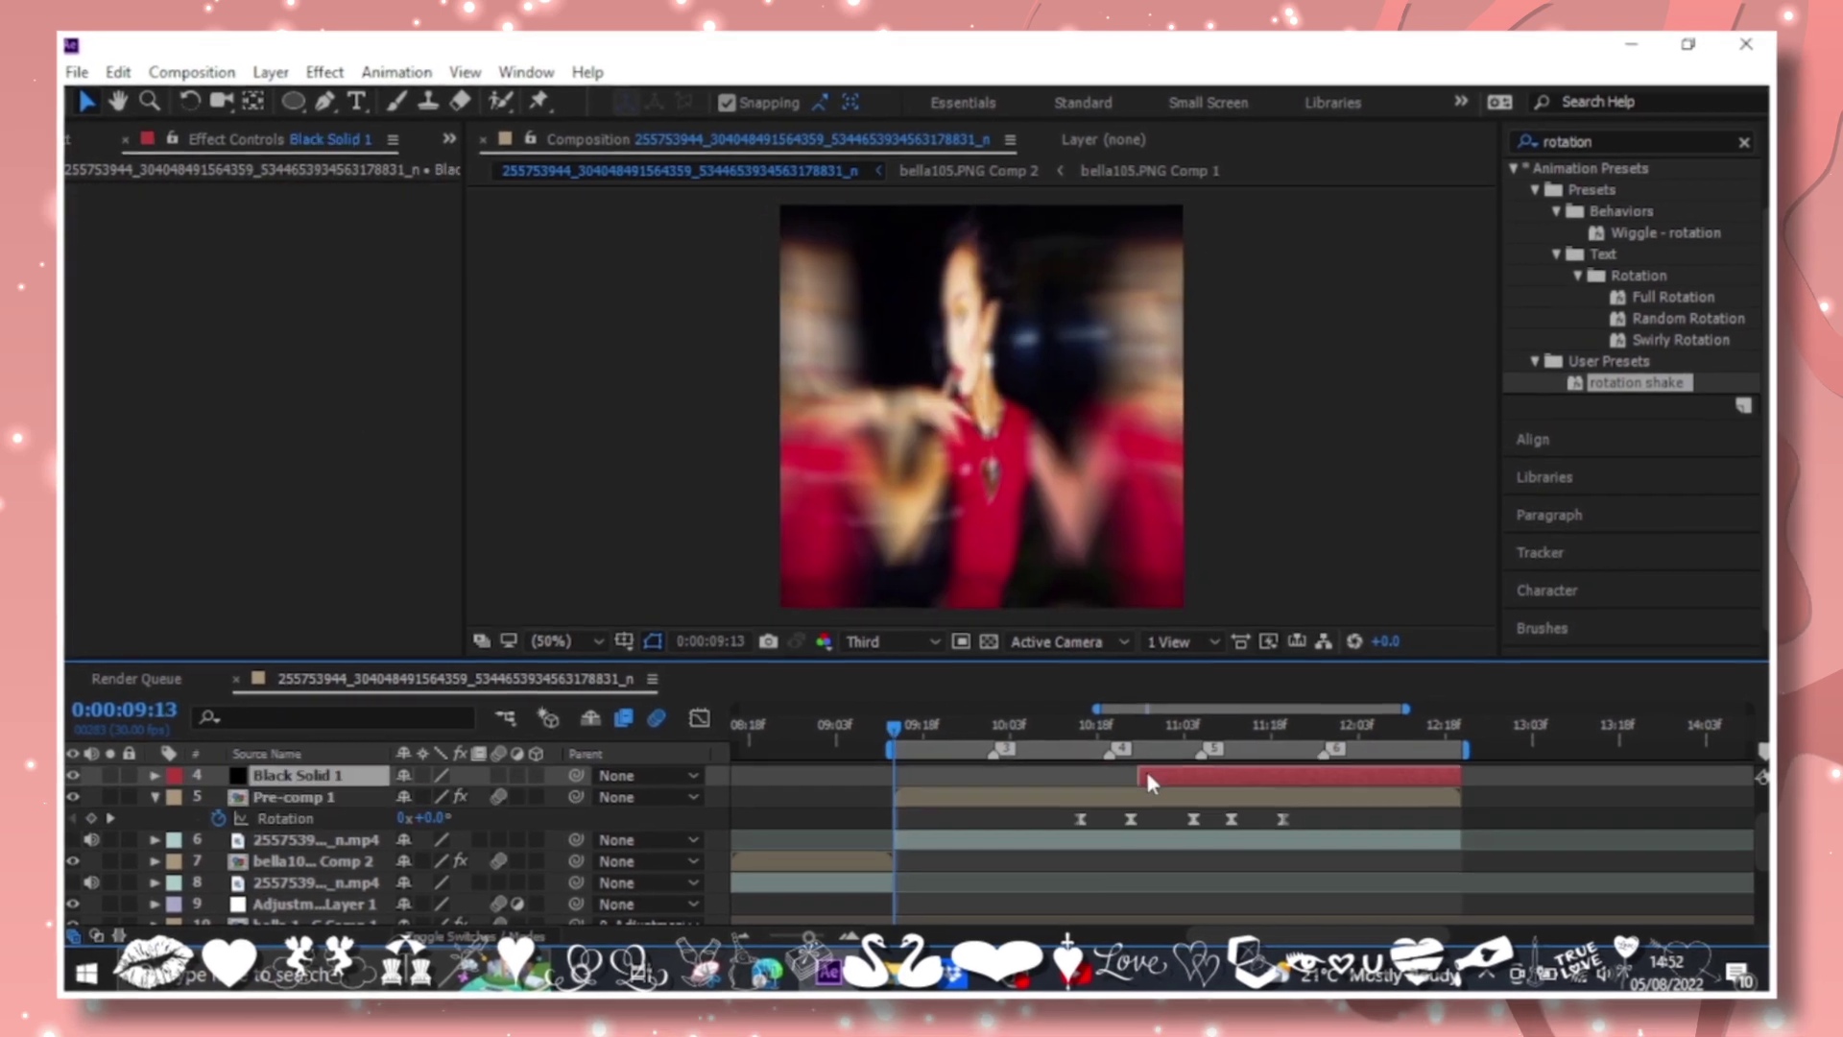
{"action": "key", "text": "t"}
{"action": "left_click", "coordinate": [1052, 734]}
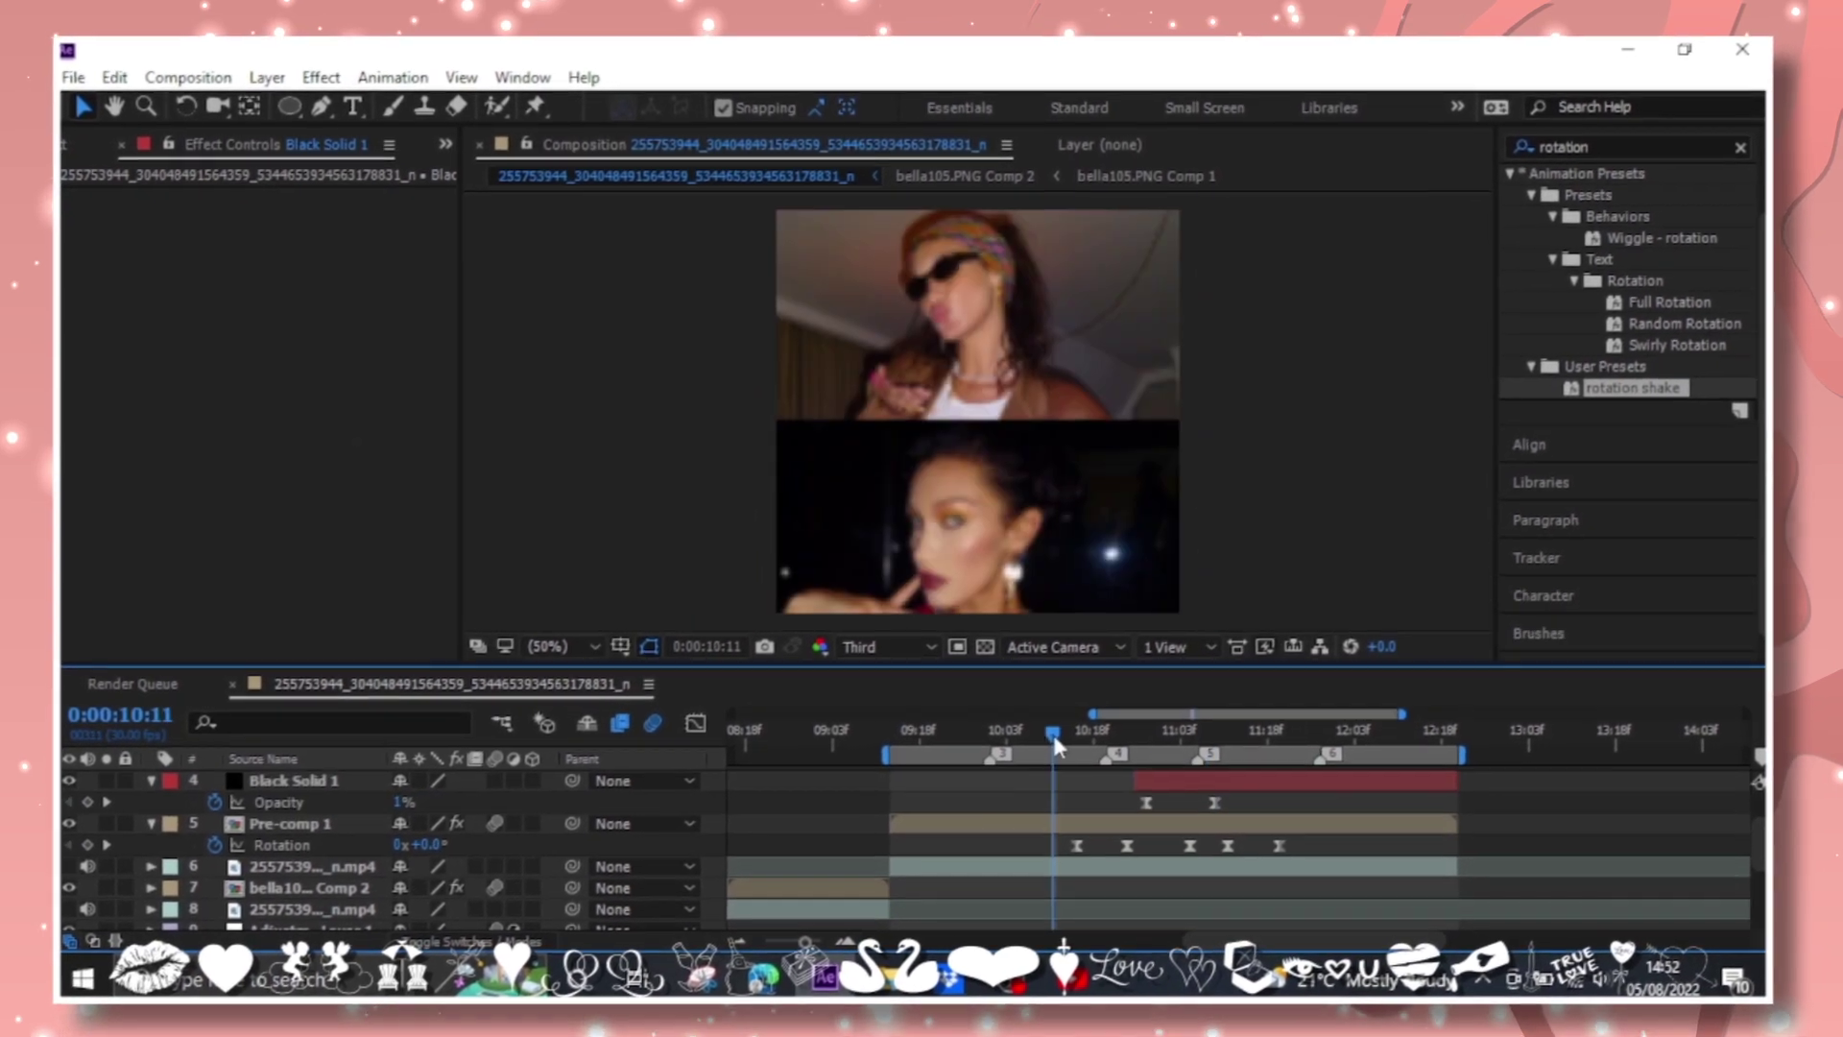
{"action": "left_click_drag", "start_coordinate": [1051, 848], "coordinate": [1341, 869]}
{"action": "left_click", "coordinate": [1287, 838]}
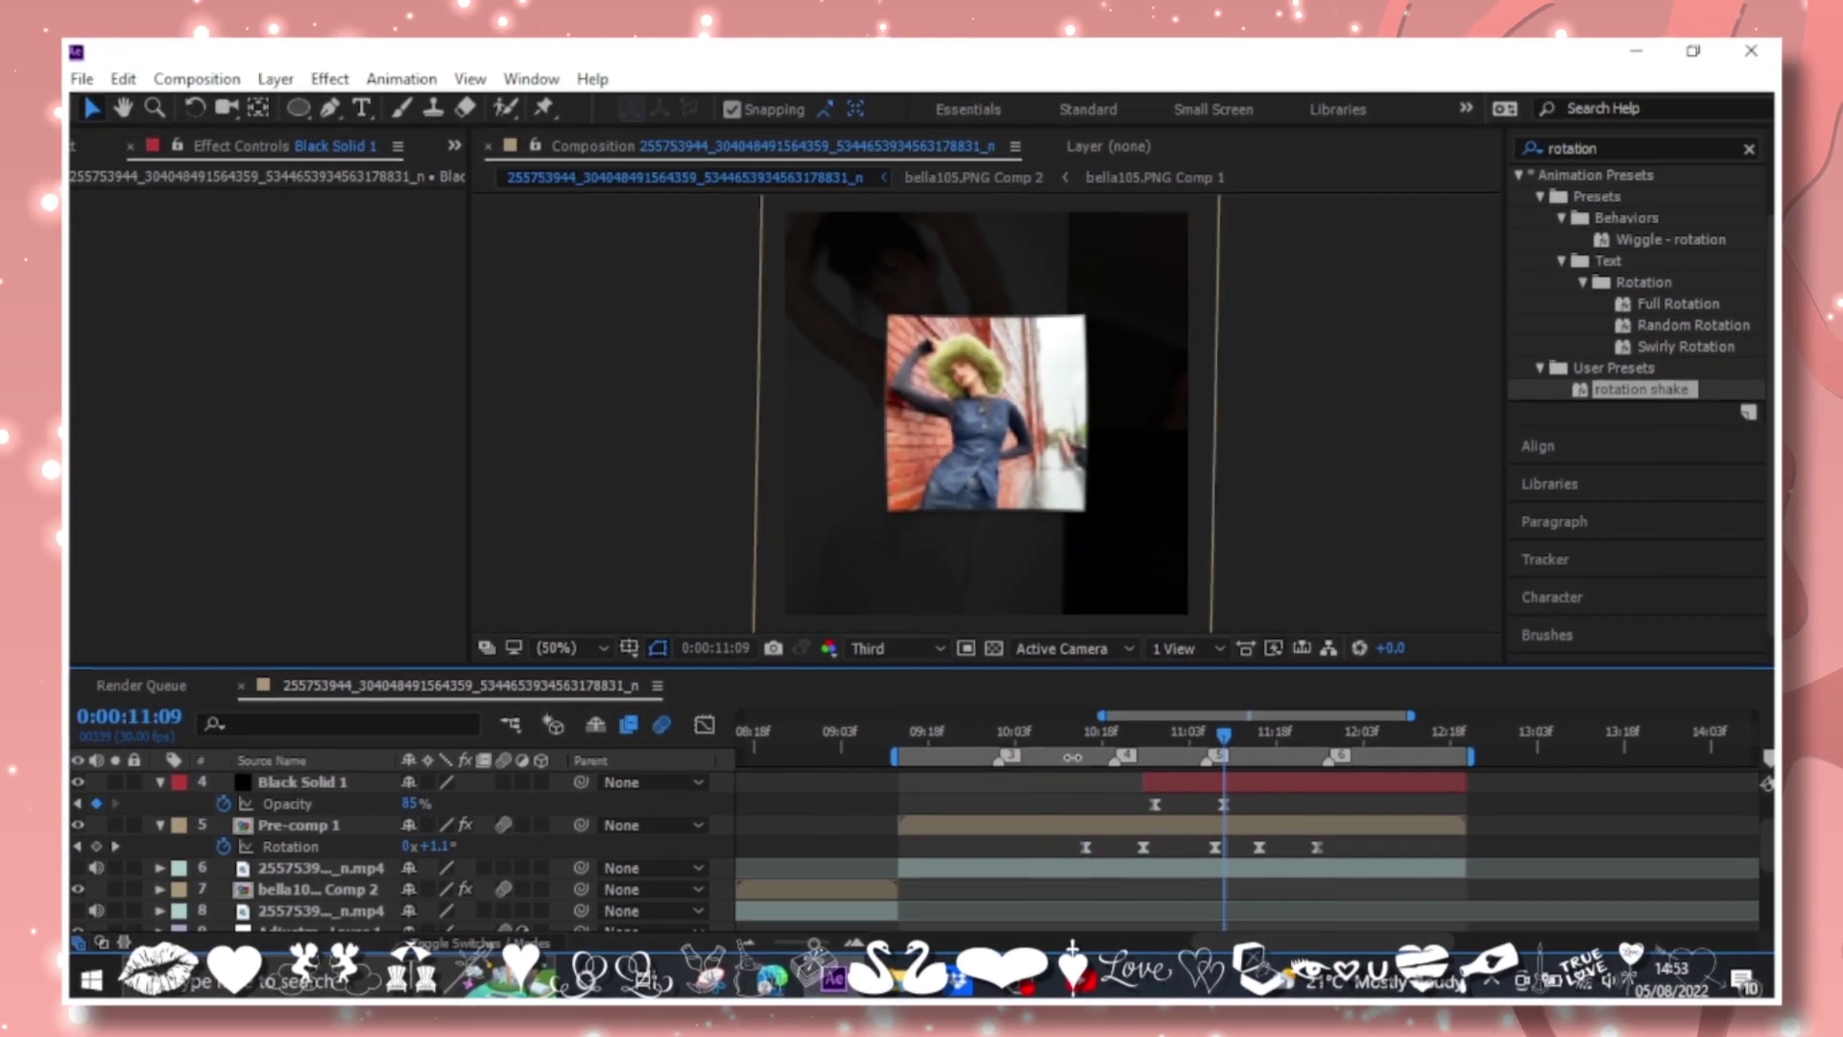
{"action": "left_click", "coordinate": [1027, 733]}
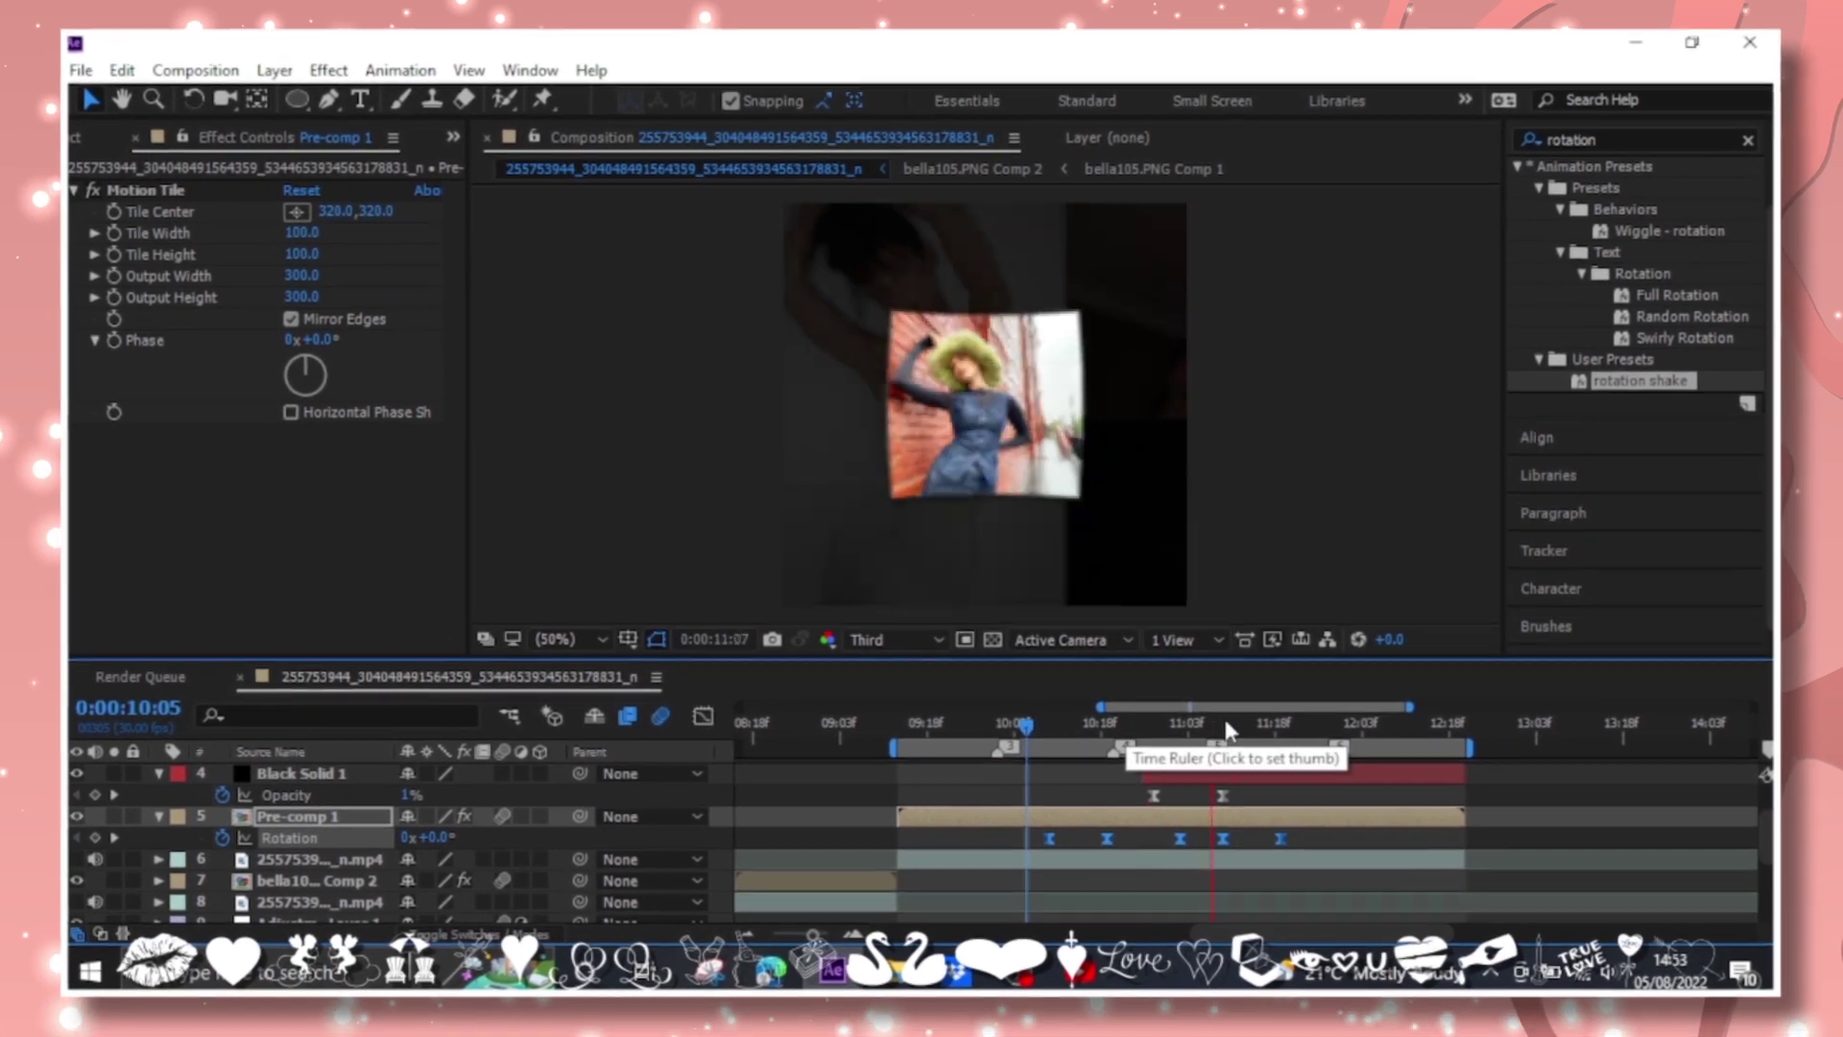
{"action": "left_click", "coordinate": [1228, 736]}
{"action": "key", "text": "u"}
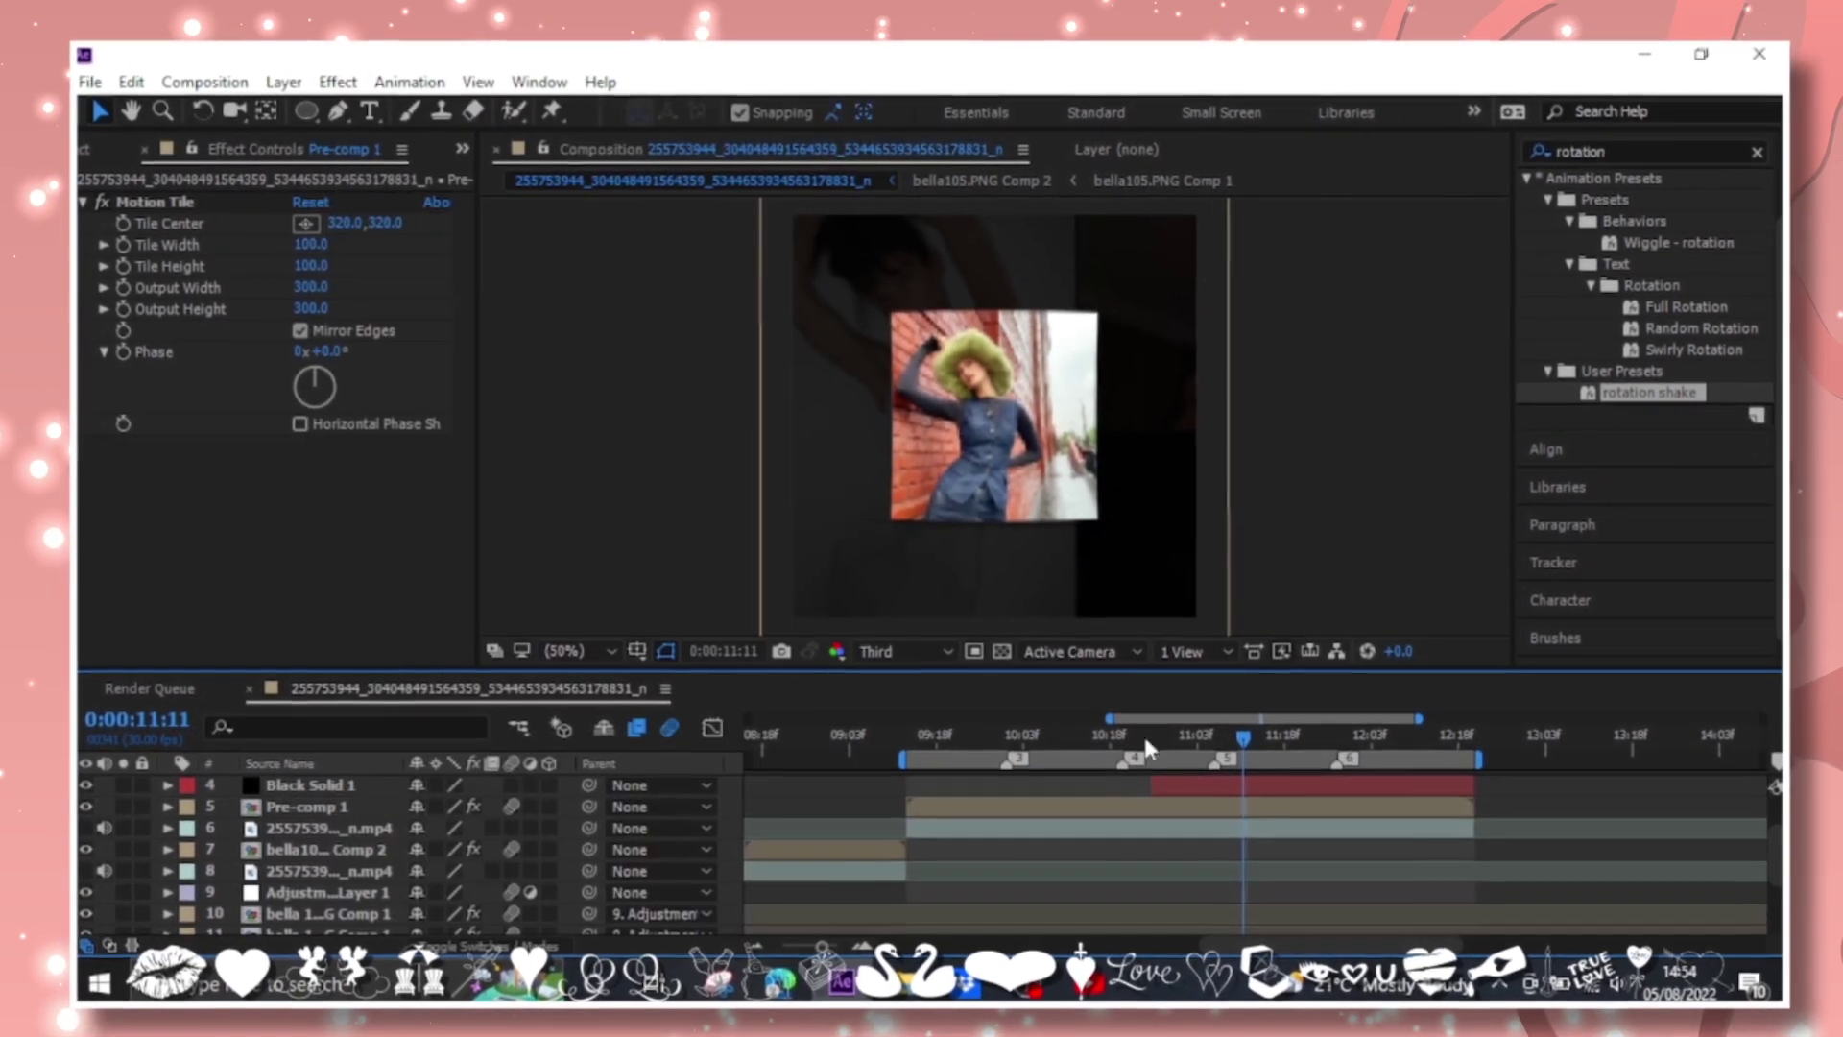
Add the Keying > Extract effect to Pre-comp 1.
{"action": "left_click", "coordinate": [338, 81]}
{"action": "mouse_move", "coordinate": [424, 851]}
{"action": "left_click", "coordinate": [691, 736]}
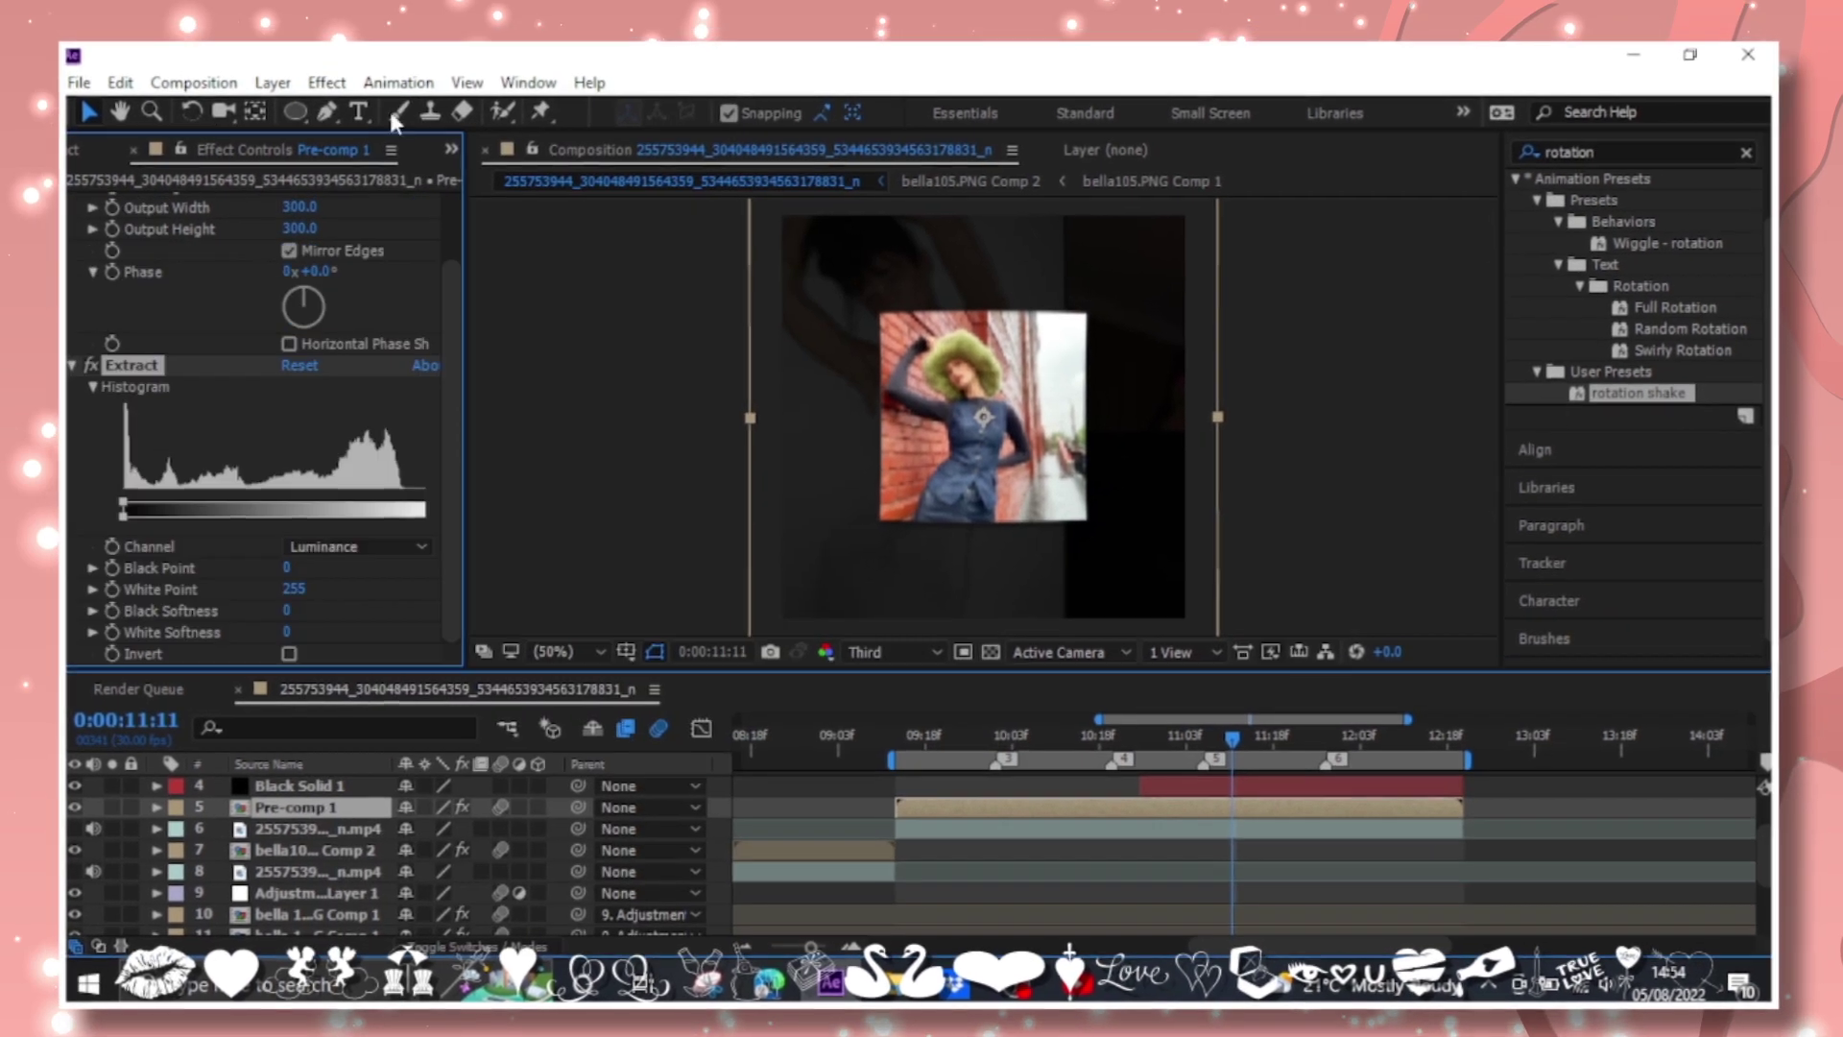
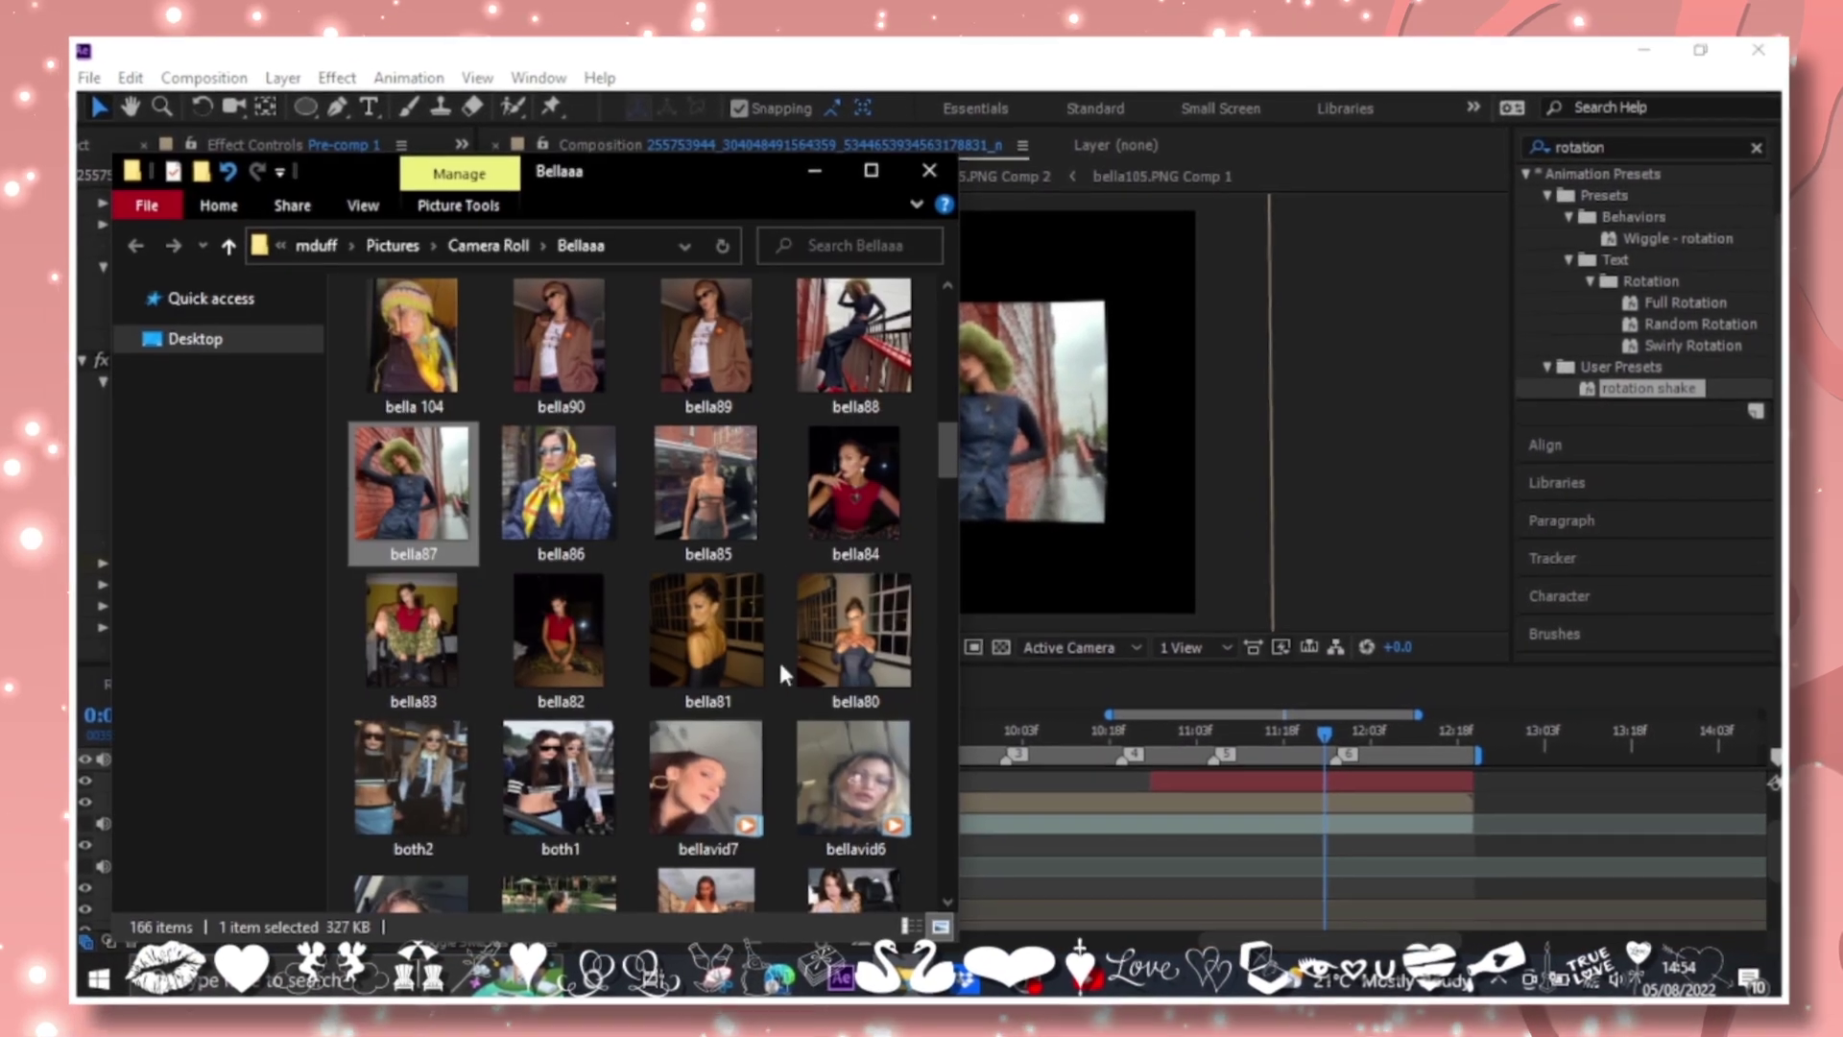
Add bella 104.PNG to the composition and precompose it into its own comp.
{"action": "left_click_drag", "start_coordinate": [410, 336], "coordinate": [1317, 775]}
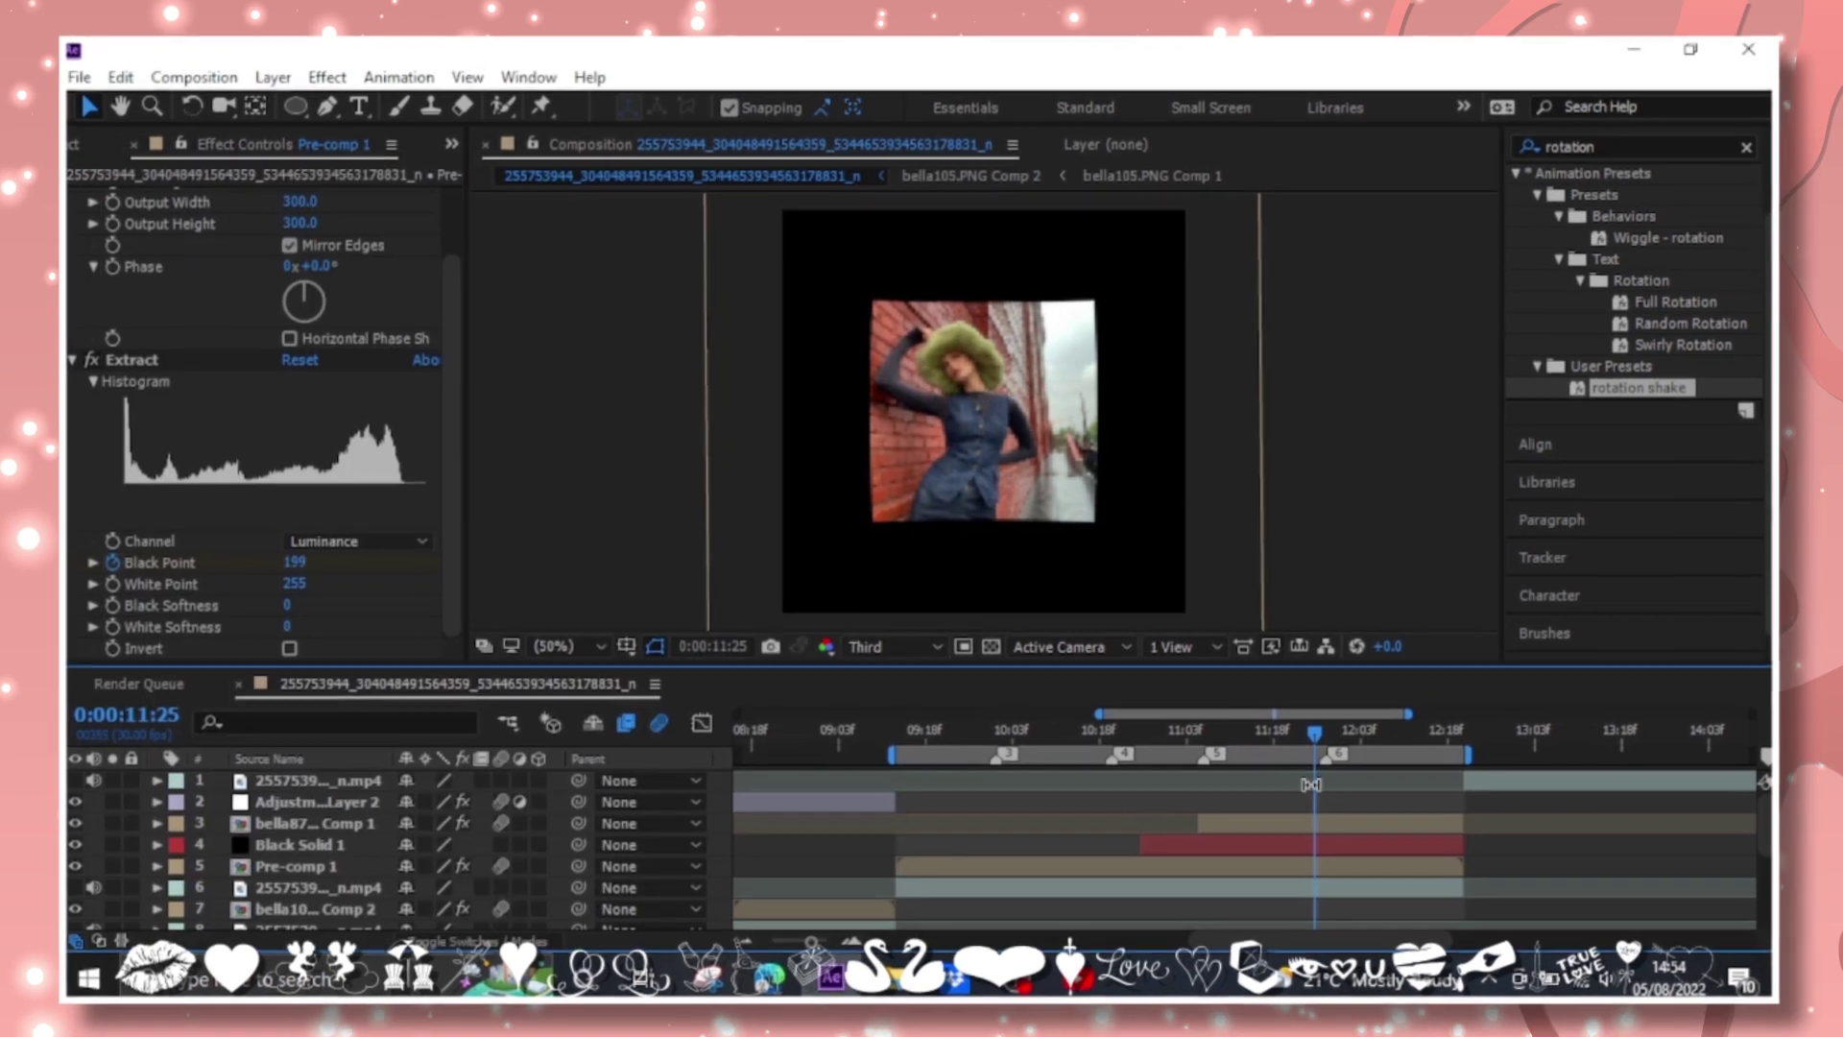
{"action": "key", "text": "p"}
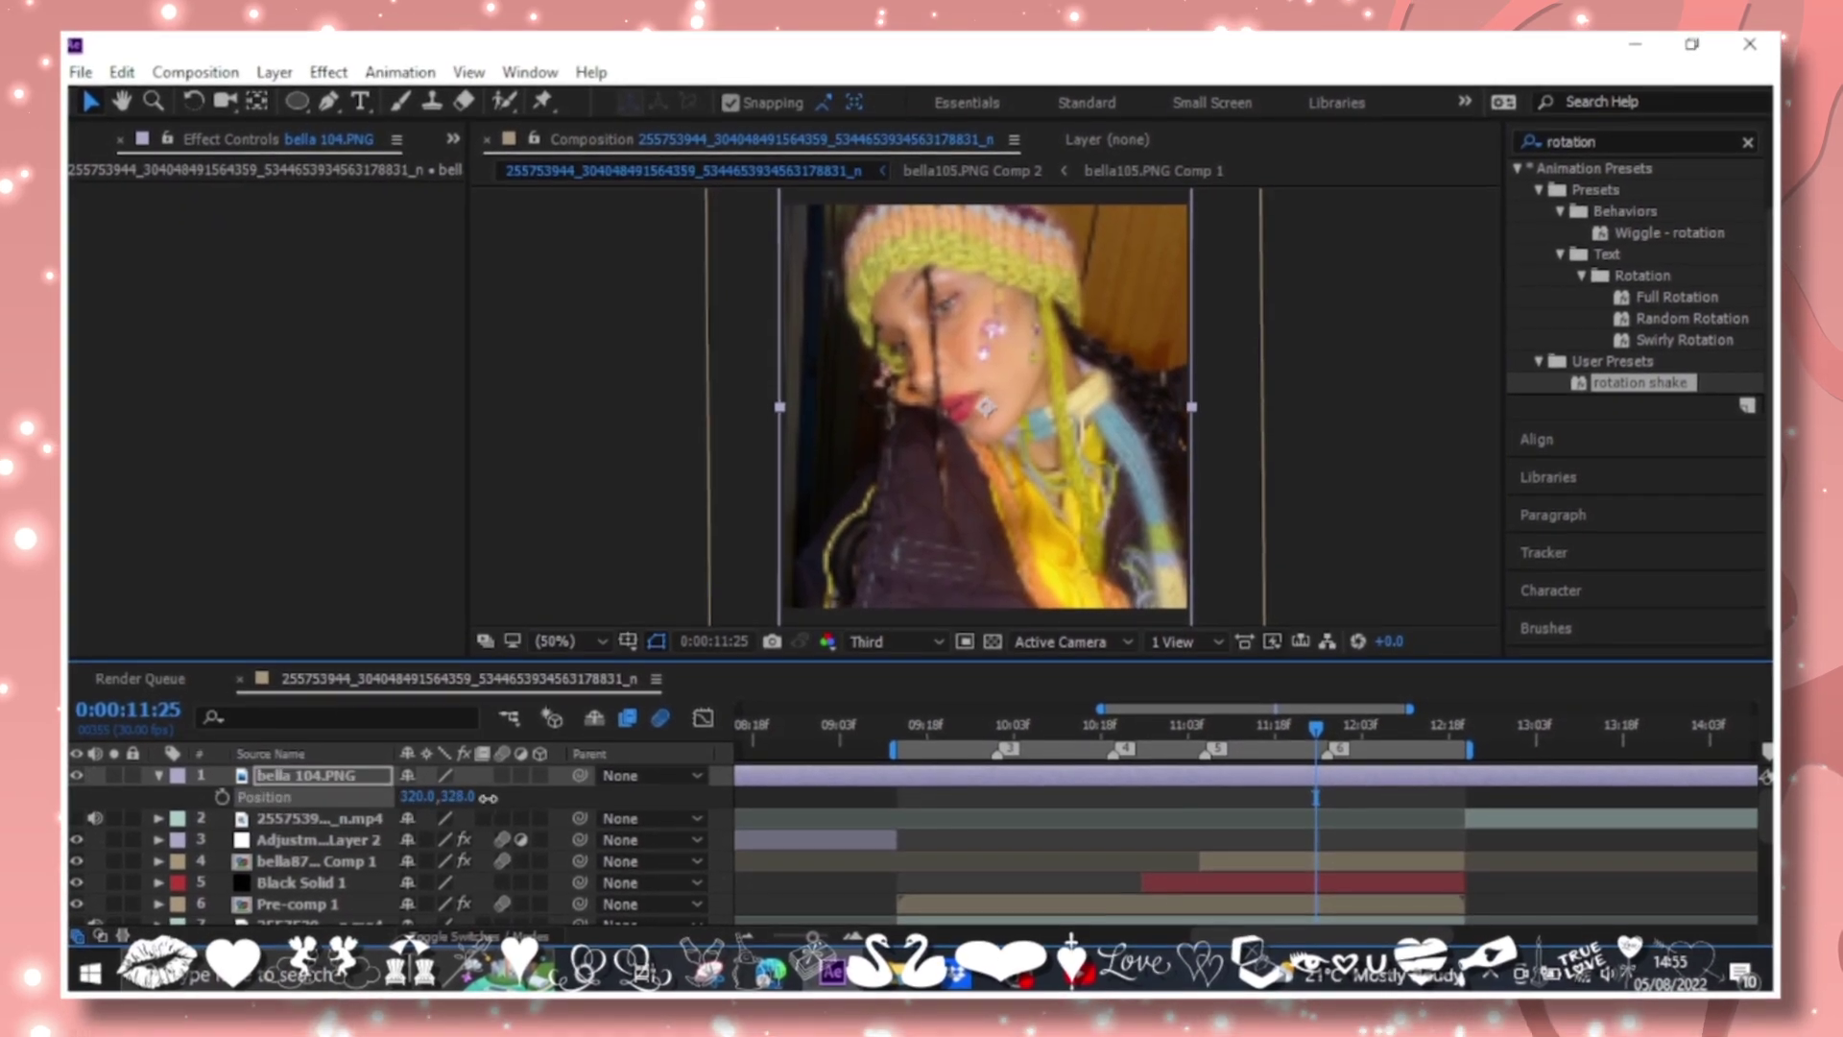
{"action": "right_click", "coordinate": [395, 771]}
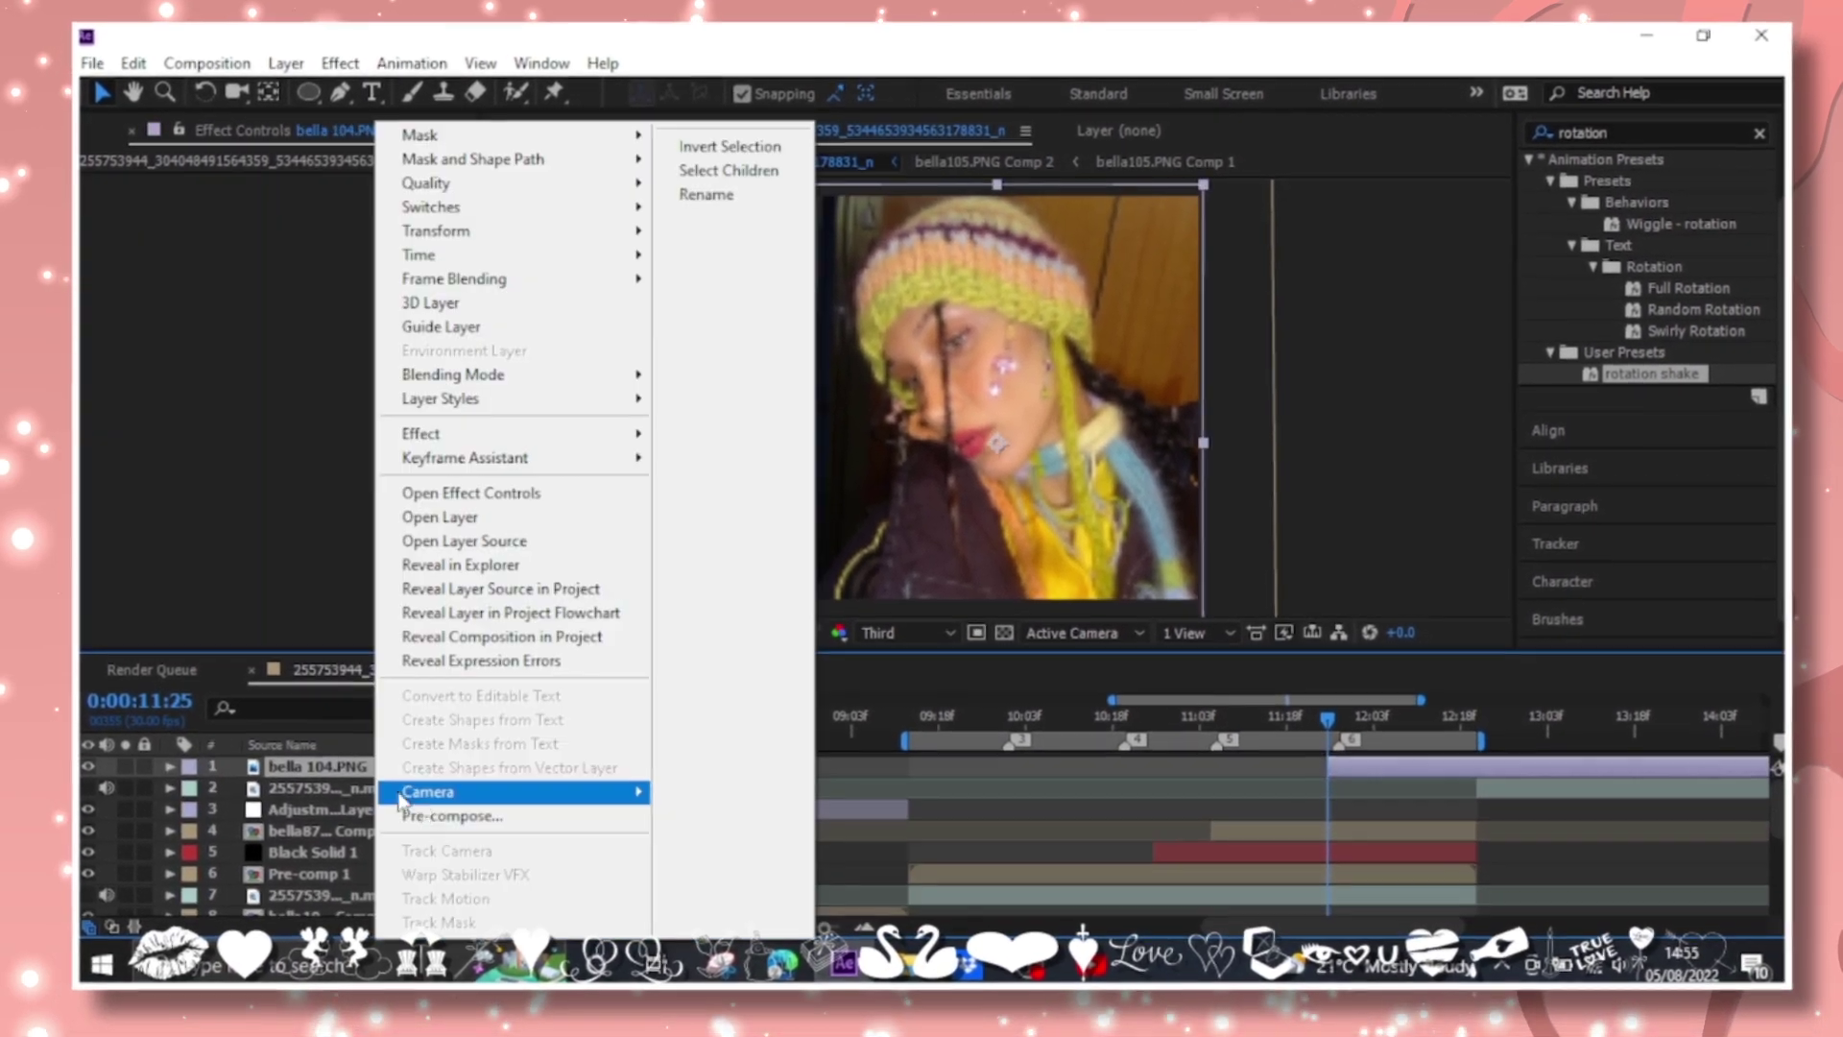
{"action": "left_click", "coordinate": [431, 704]}
{"action": "left_click", "coordinate": [974, 693]}
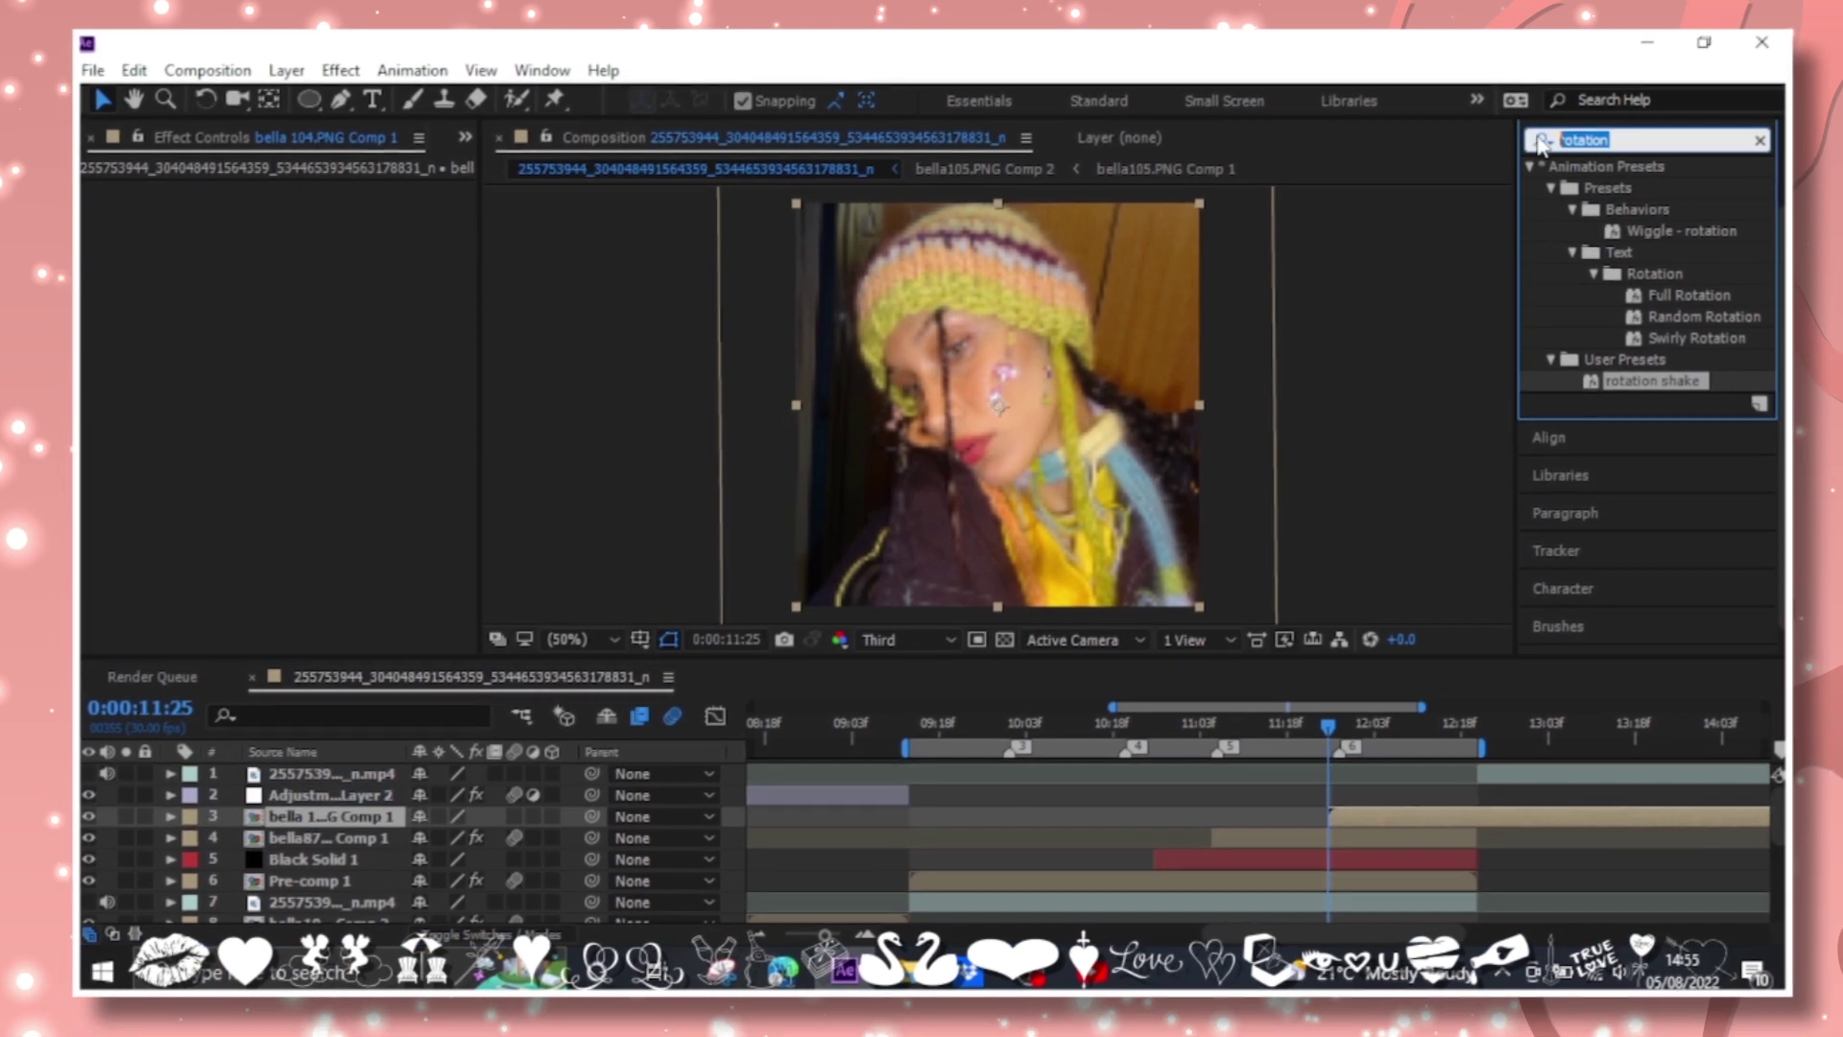
Apply S_WipeRings to the bella 104 comp with Frequency 1.90 and Wipe On from Bg.
{"action": "type", "text": "s_wipe"}
{"action": "left_click_drag", "start_coordinate": [1706, 431], "coordinate": [1461, 833]}
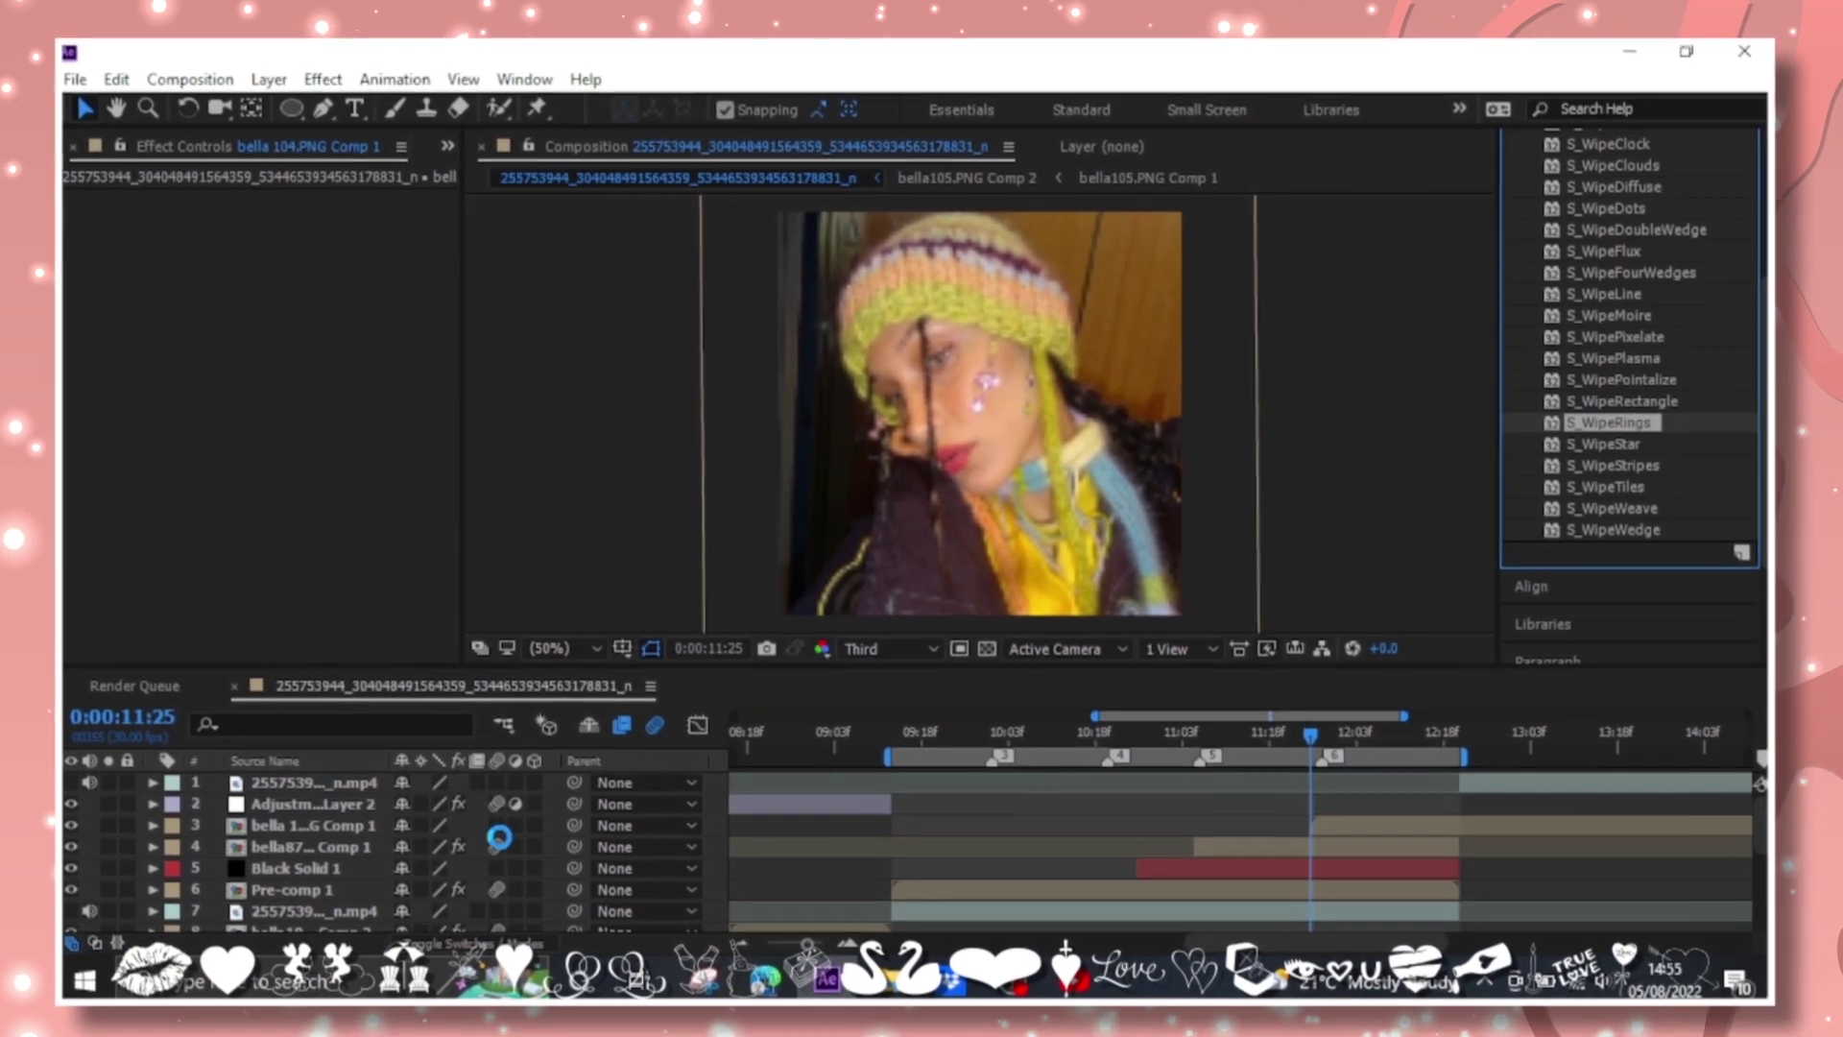
{"action": "left_click_drag", "start_coordinate": [480, 850], "coordinate": [503, 832]}
{"action": "mouse_move", "coordinate": [339, 331]}
{"action": "left_mouse_down"}
{"action": "mouse_move", "coordinate": [365, 330]}
{"action": "mouse_move", "coordinate": [254, 367]}
{"action": "mouse_move", "coordinate": [314, 335]}
{"action": "left_mouse_up"}
{"action": "type", "text": "3"}
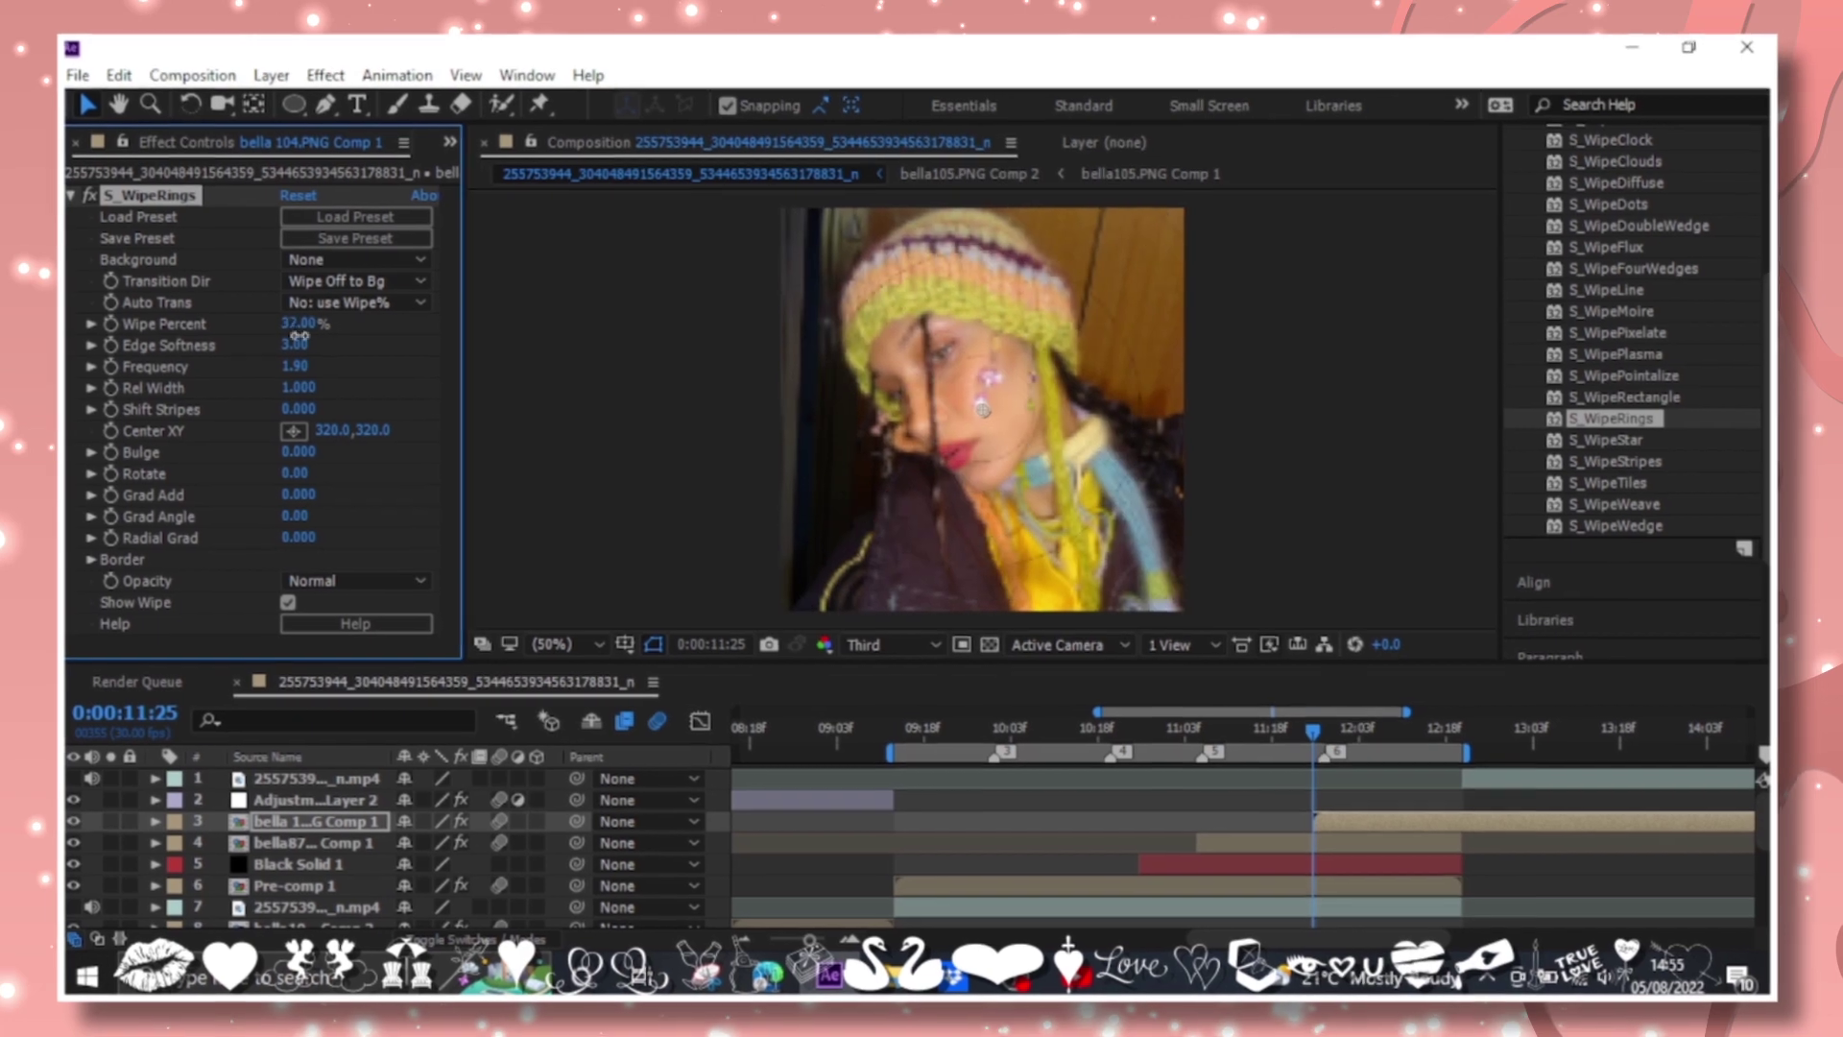
{"action": "left_click", "coordinate": [106, 320]}
Keyframe Wipe Percent from 0 to 100% and give the first keyframe Easy Ease Out.
{"action": "left_click", "coordinate": [351, 278]}
{"action": "left_click", "coordinate": [331, 333]}
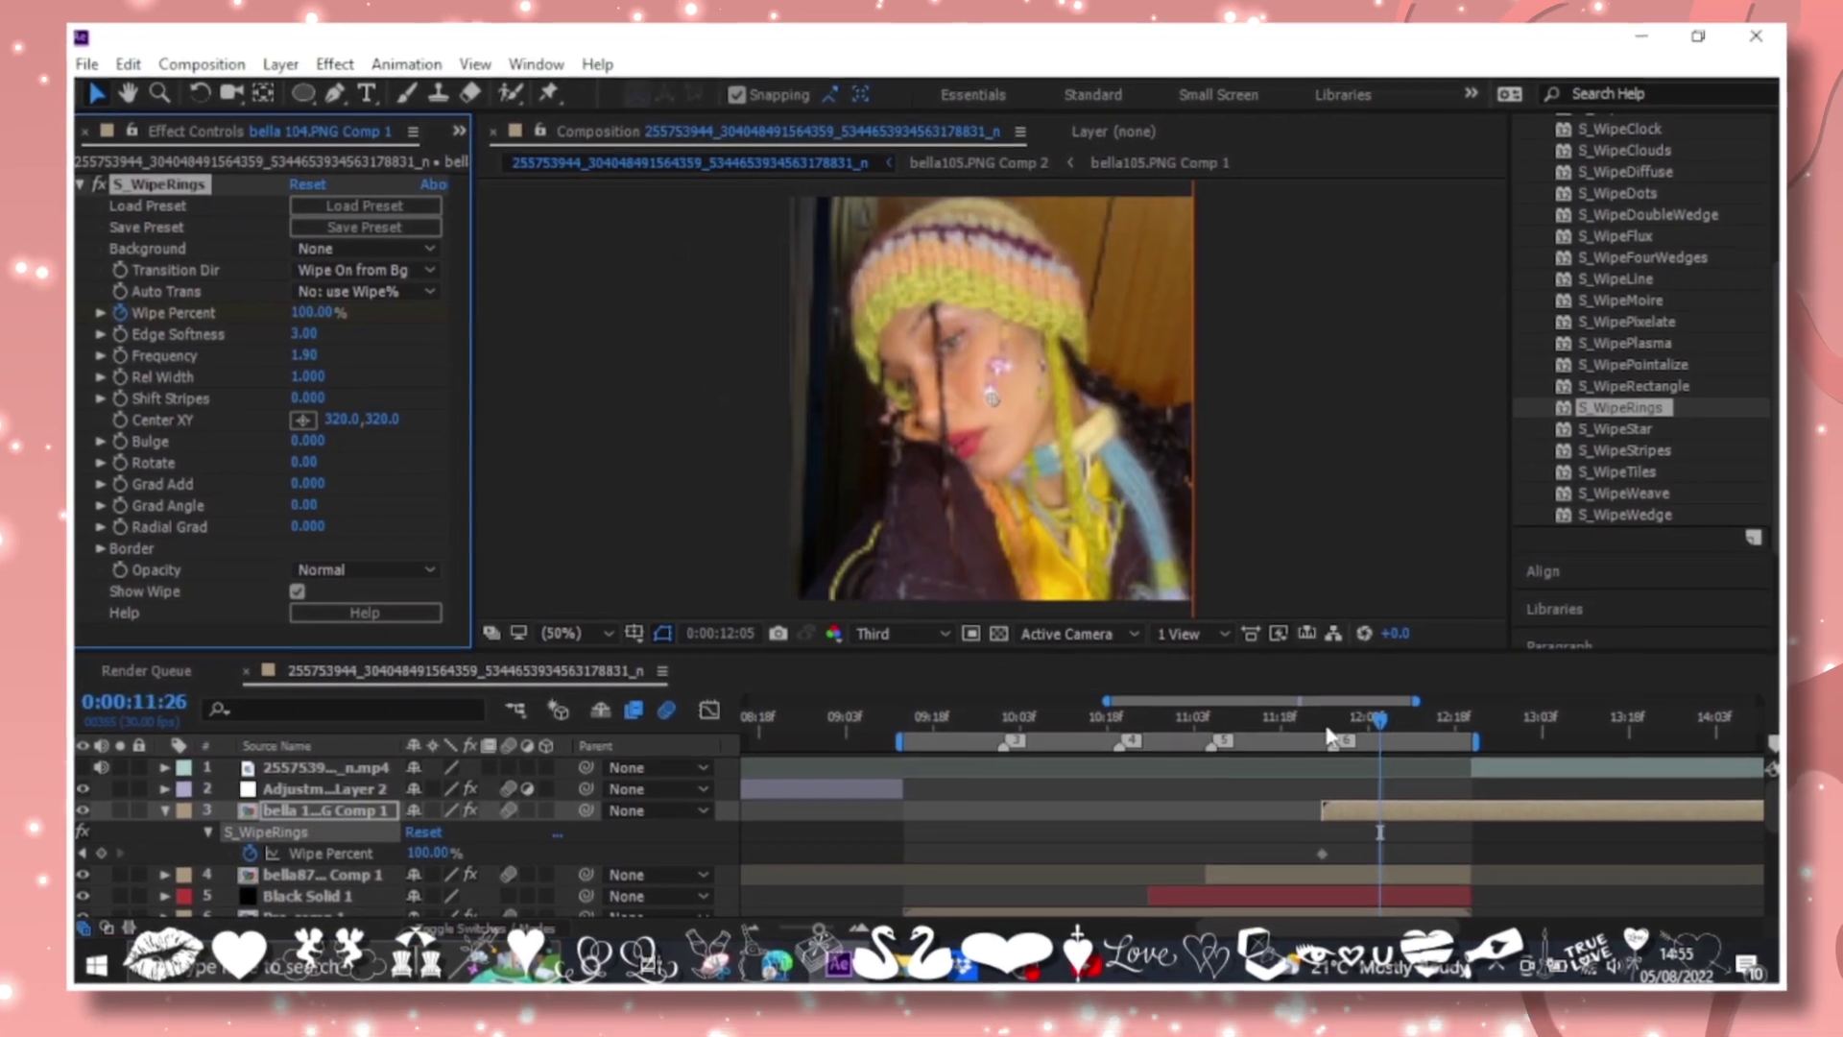
{"action": "key", "text": "u"}
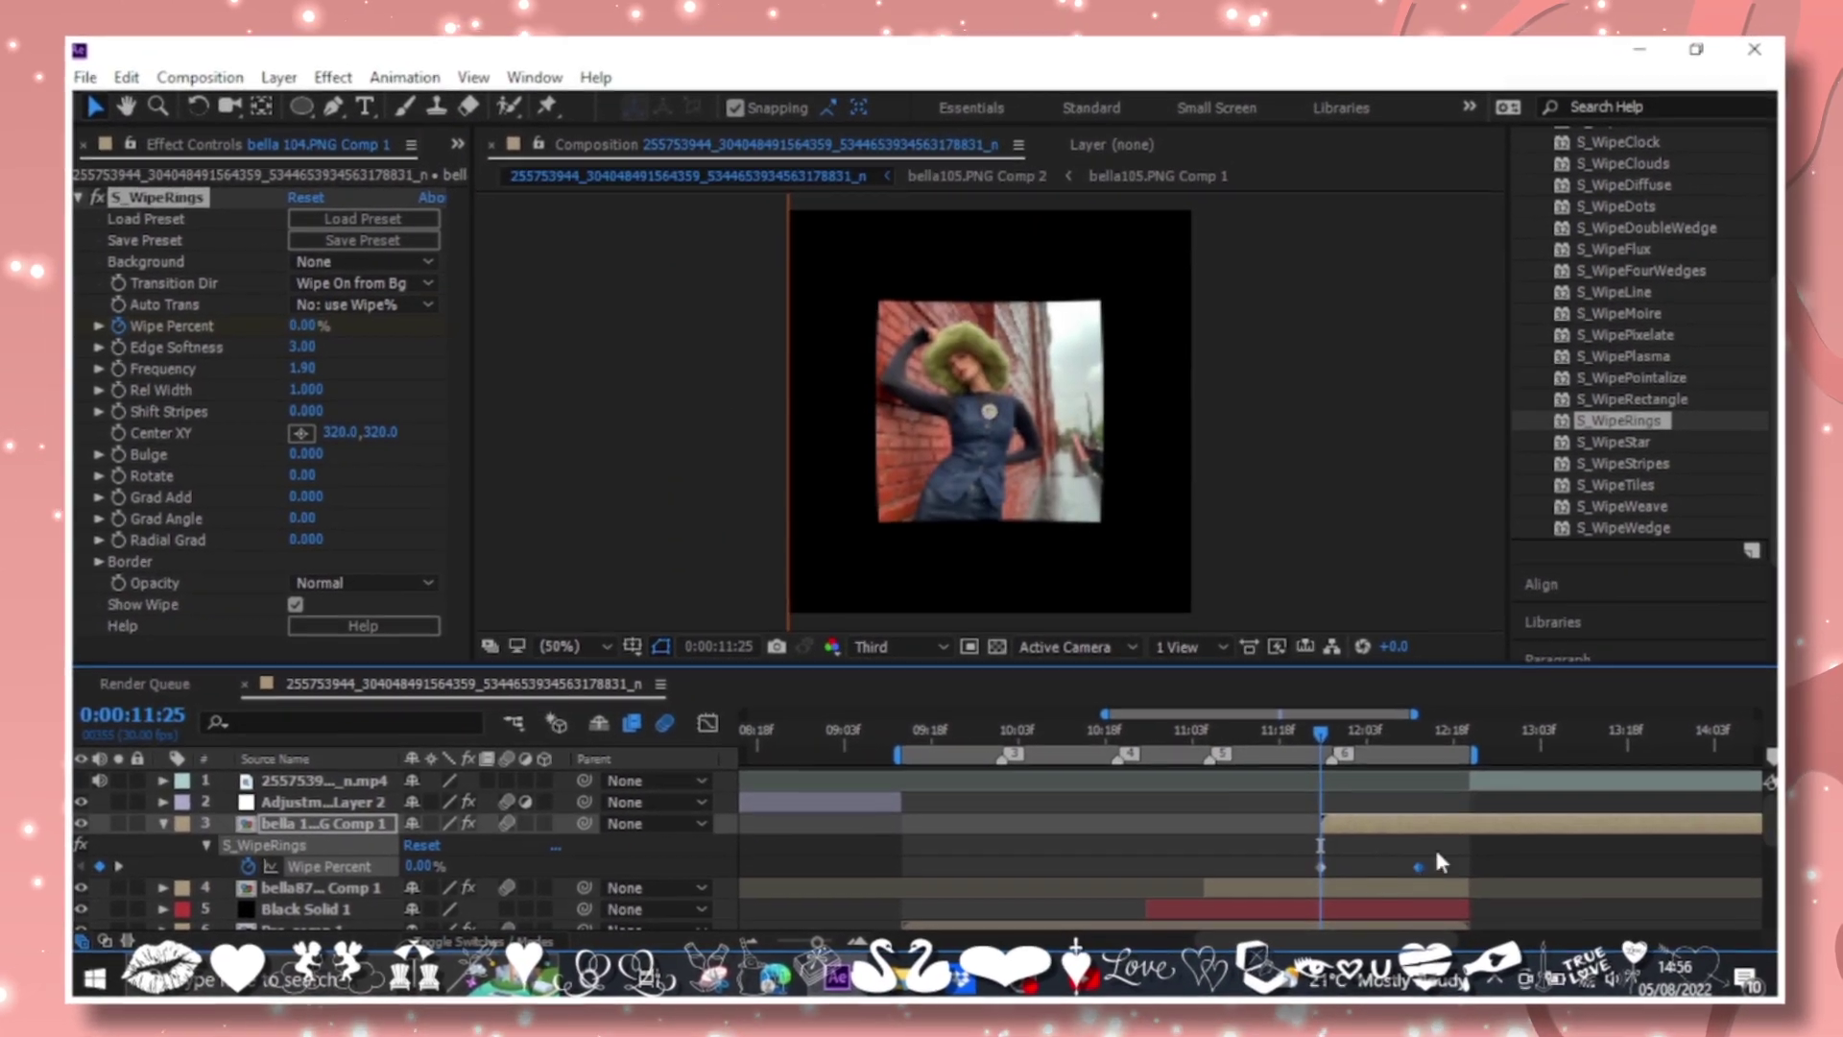
{"action": "right_click", "coordinate": [1313, 853]}
{"action": "mouse_move", "coordinate": [1417, 835]}
{"action": "left_click", "coordinate": [969, 737]}
{"action": "key", "text": "shift+F3"}
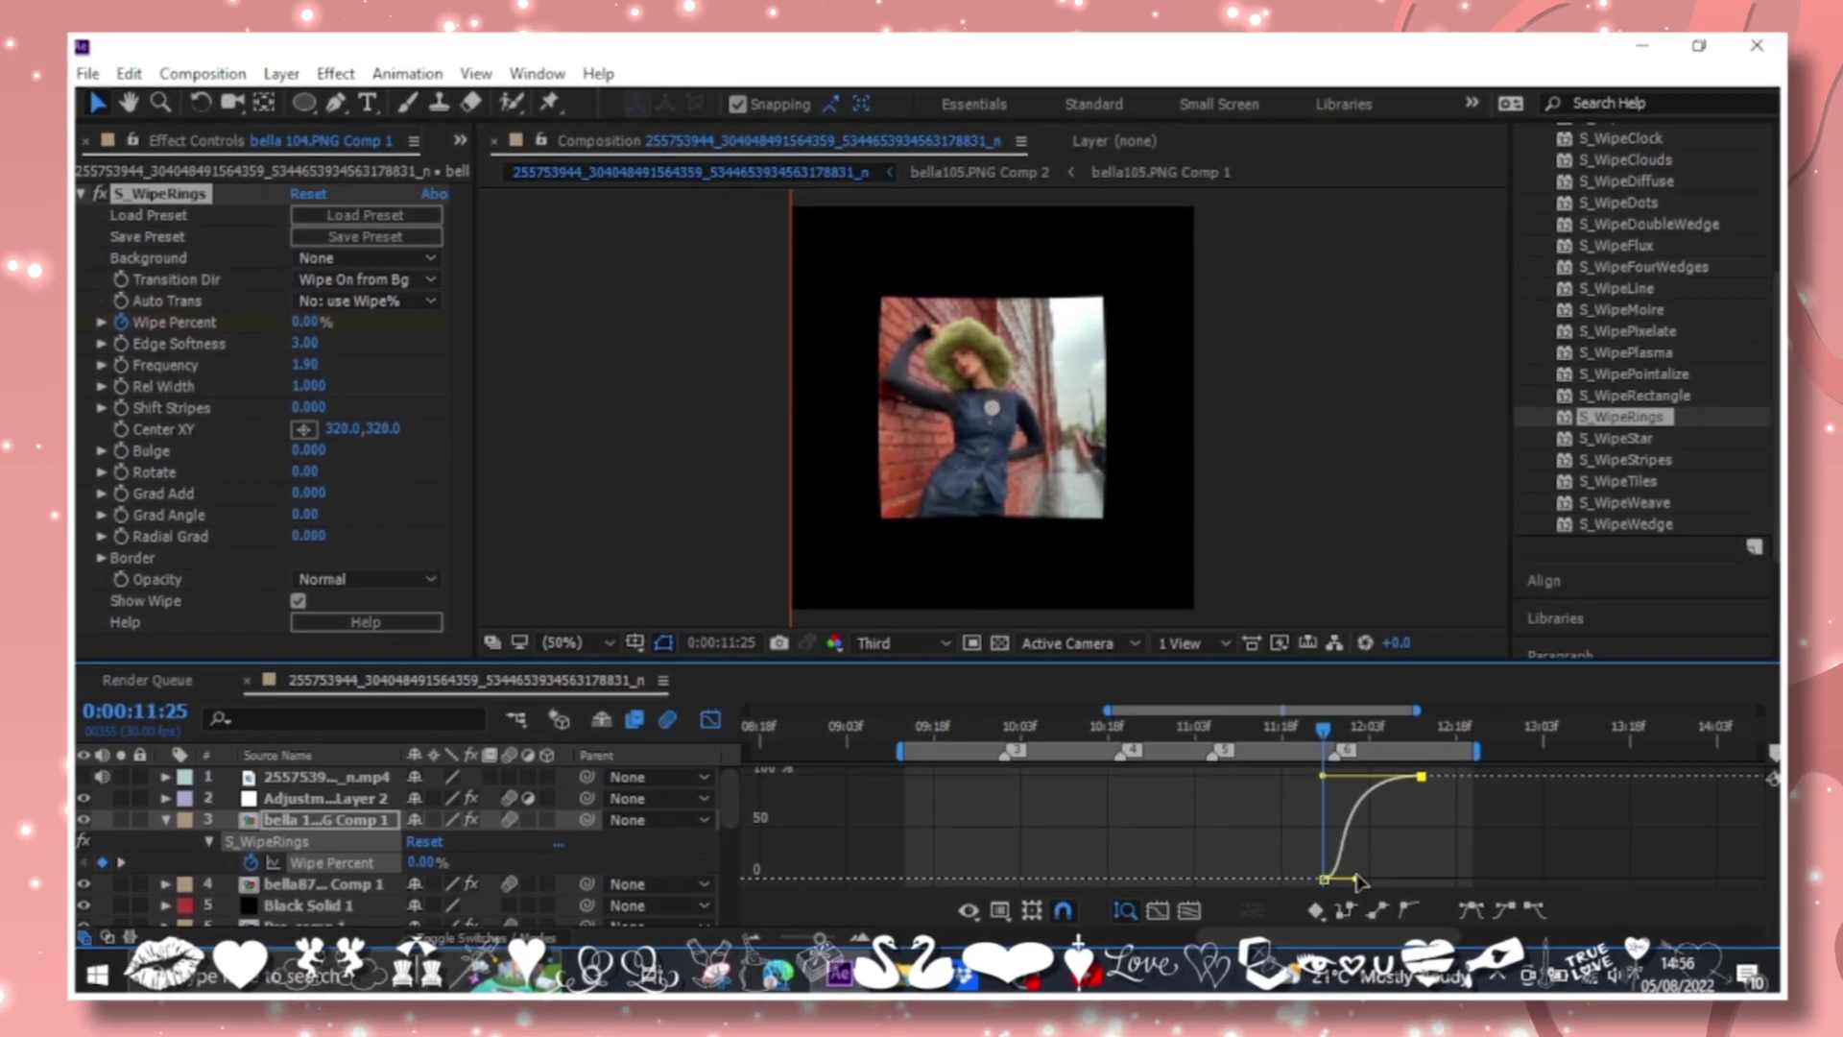
{"action": "key", "text": "shift+F3"}
Shift the second Wipe Percent keyframe later and preview the eased ring wipe.
{"action": "left_click", "coordinate": [1394, 735]}
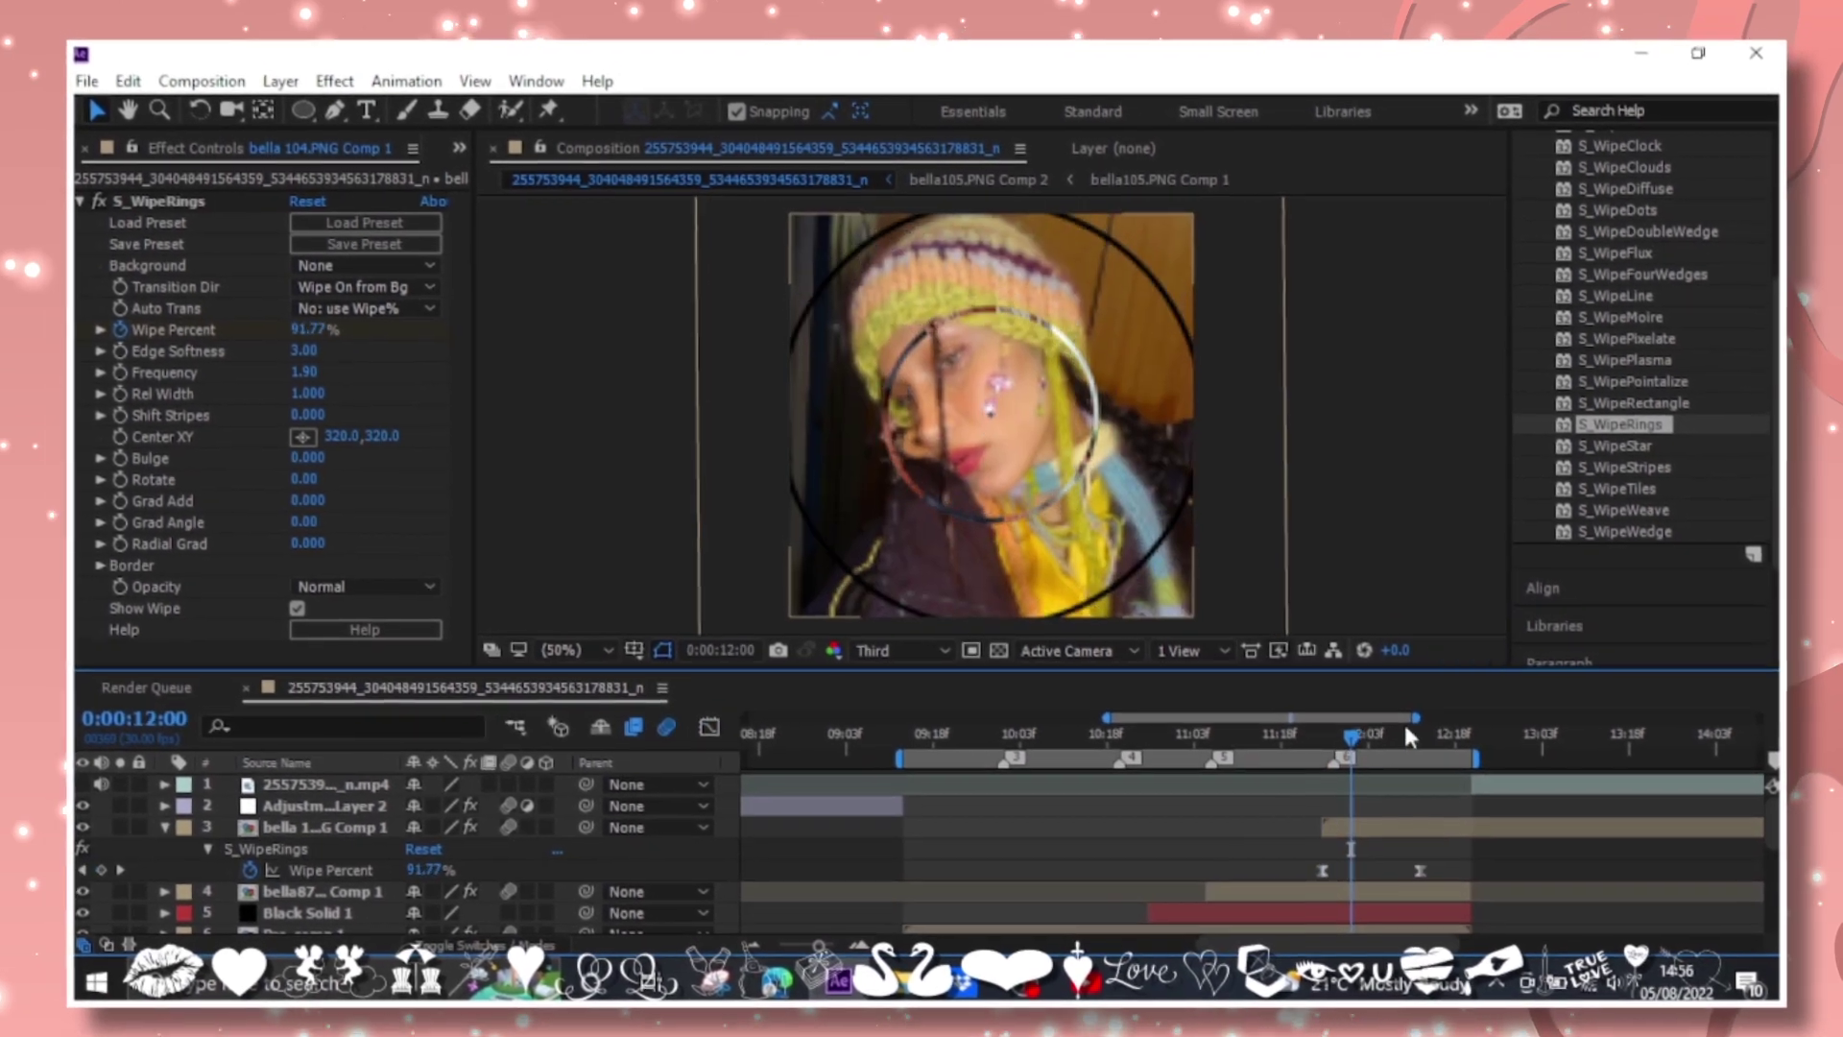
{"action": "left_click_drag", "start_coordinate": [1411, 869], "coordinate": [1447, 869]}
{"action": "key", "text": "shift+F3"}
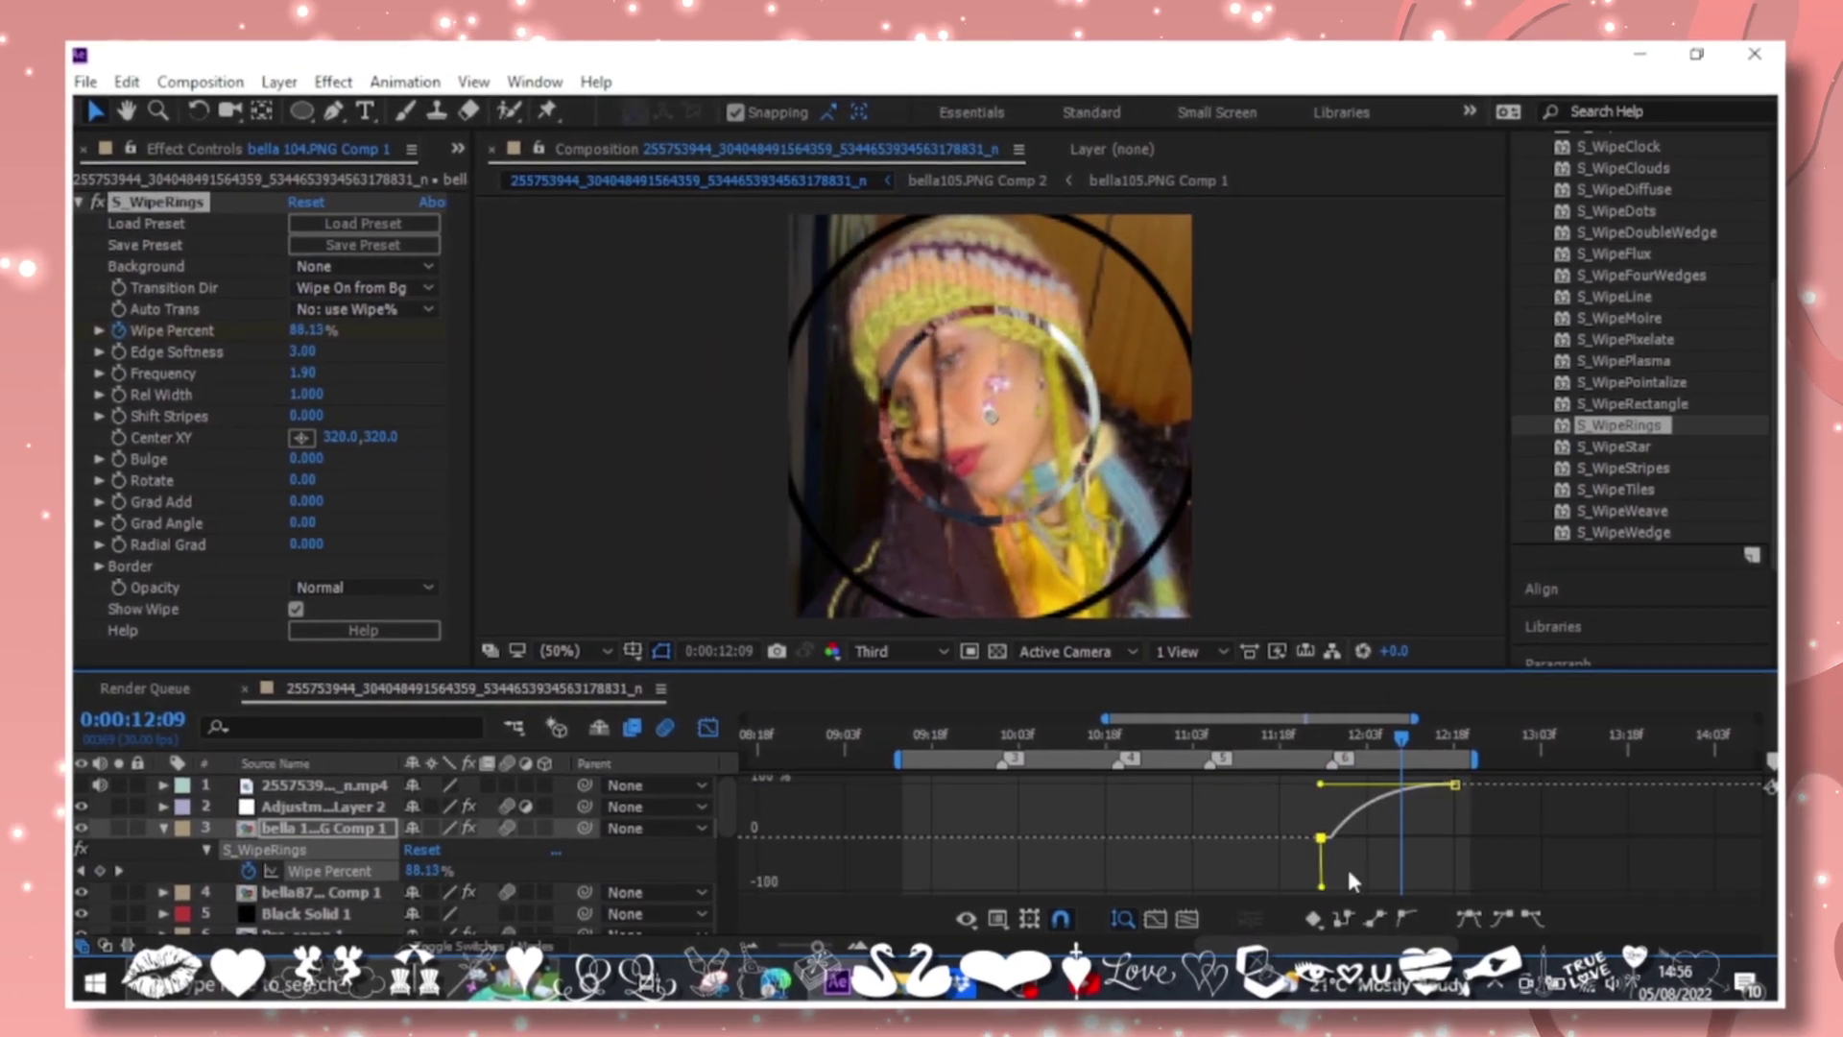
{"action": "key", "text": "shift+F3"}
{"action": "key", "text": "space"}
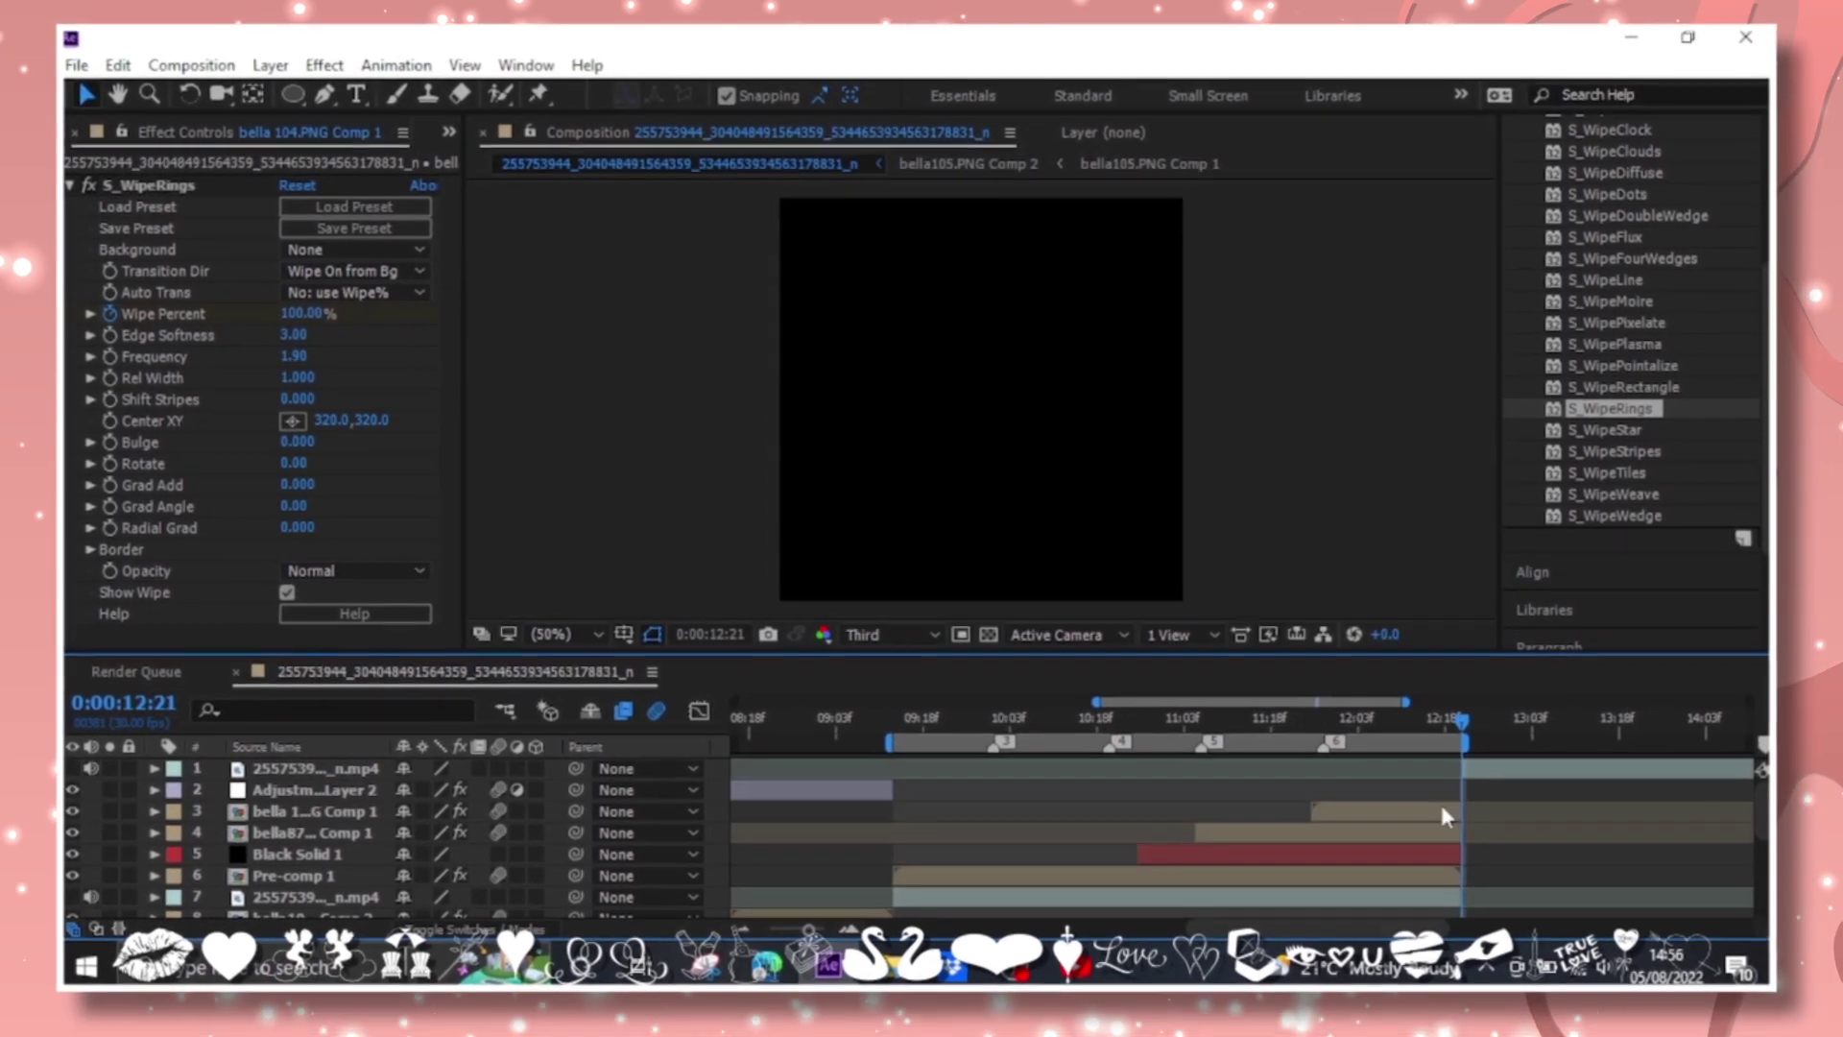
{"action": "left_click", "coordinate": [1411, 816]}
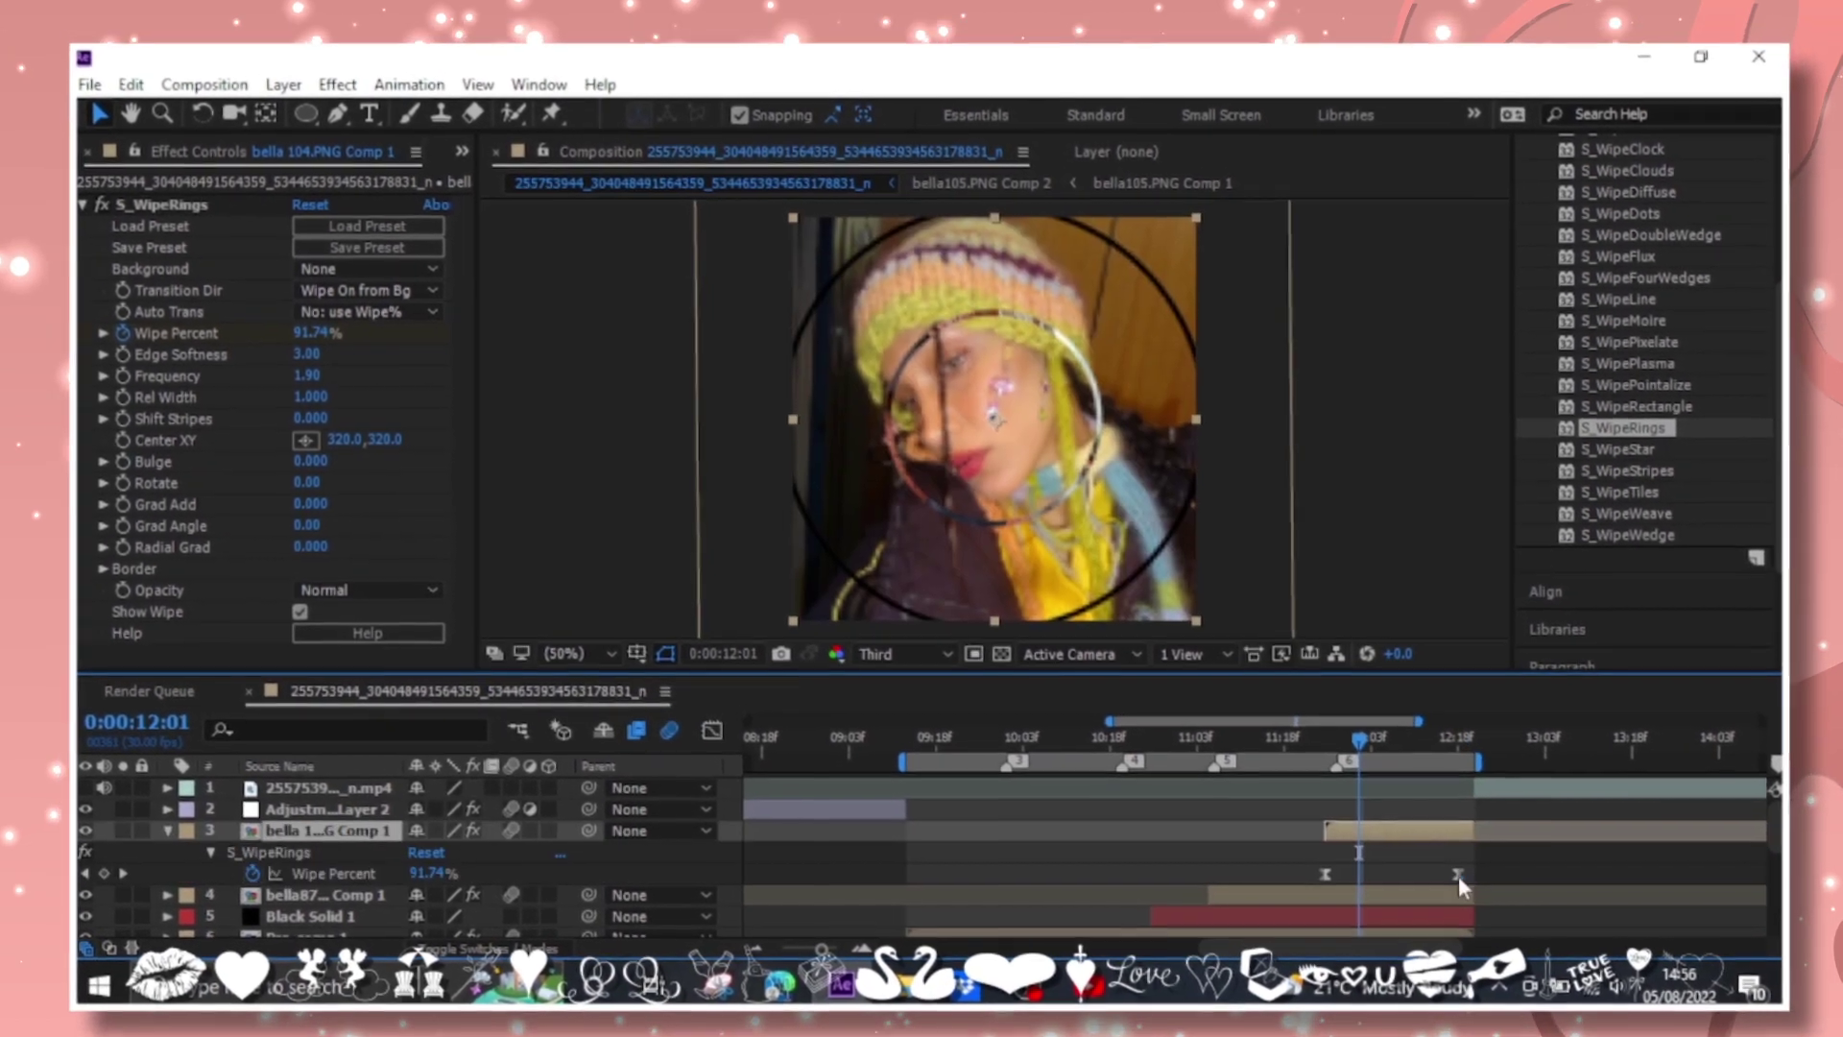
{"action": "key", "text": "i"}
{"action": "scroll", "coordinate": [185, 515], "scroll_direction": "down", "scroll_amount": 5}
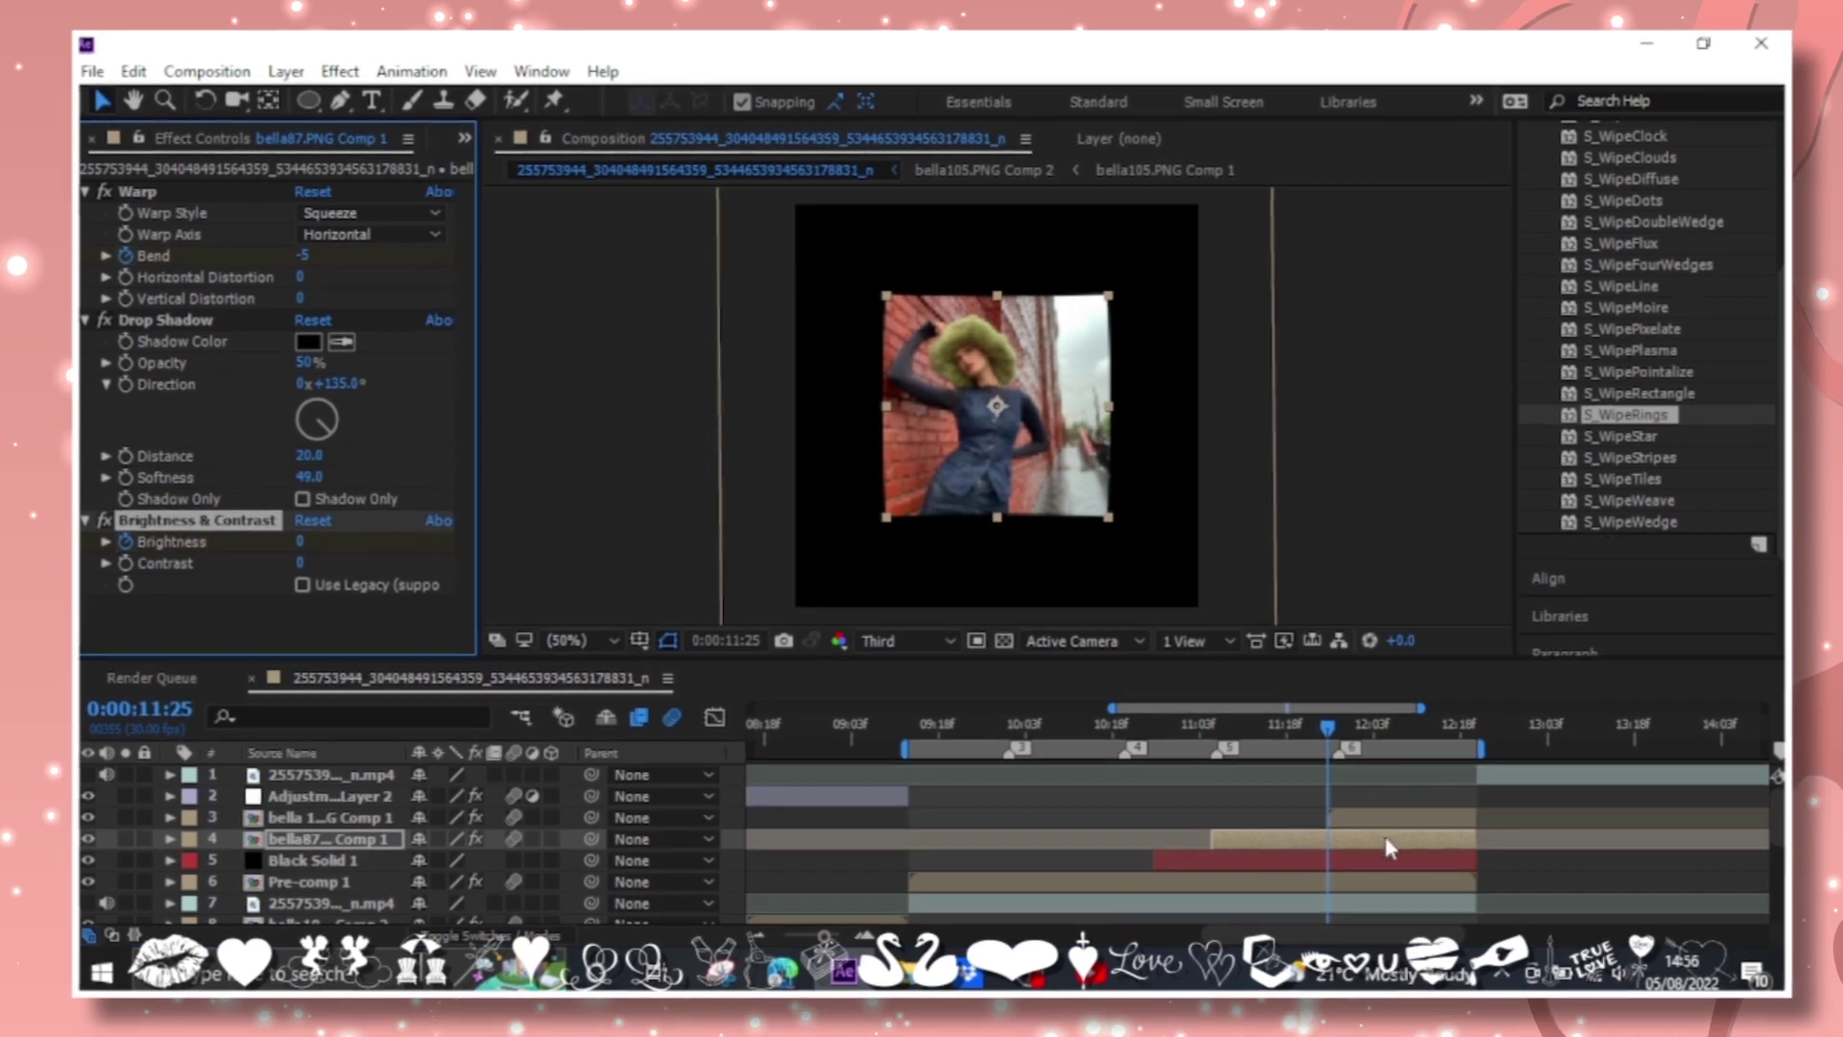
Move Brightness & Contrast under S_WipeRings and apply the turbulent displacement preset, retiming its Amount and Size keyframes.
{"action": "left_click_drag", "start_coordinate": [182, 518], "coordinate": [182, 638]}
{"action": "scroll", "coordinate": [1630, 292], "scroll_direction": "up", "scroll_amount": 5}
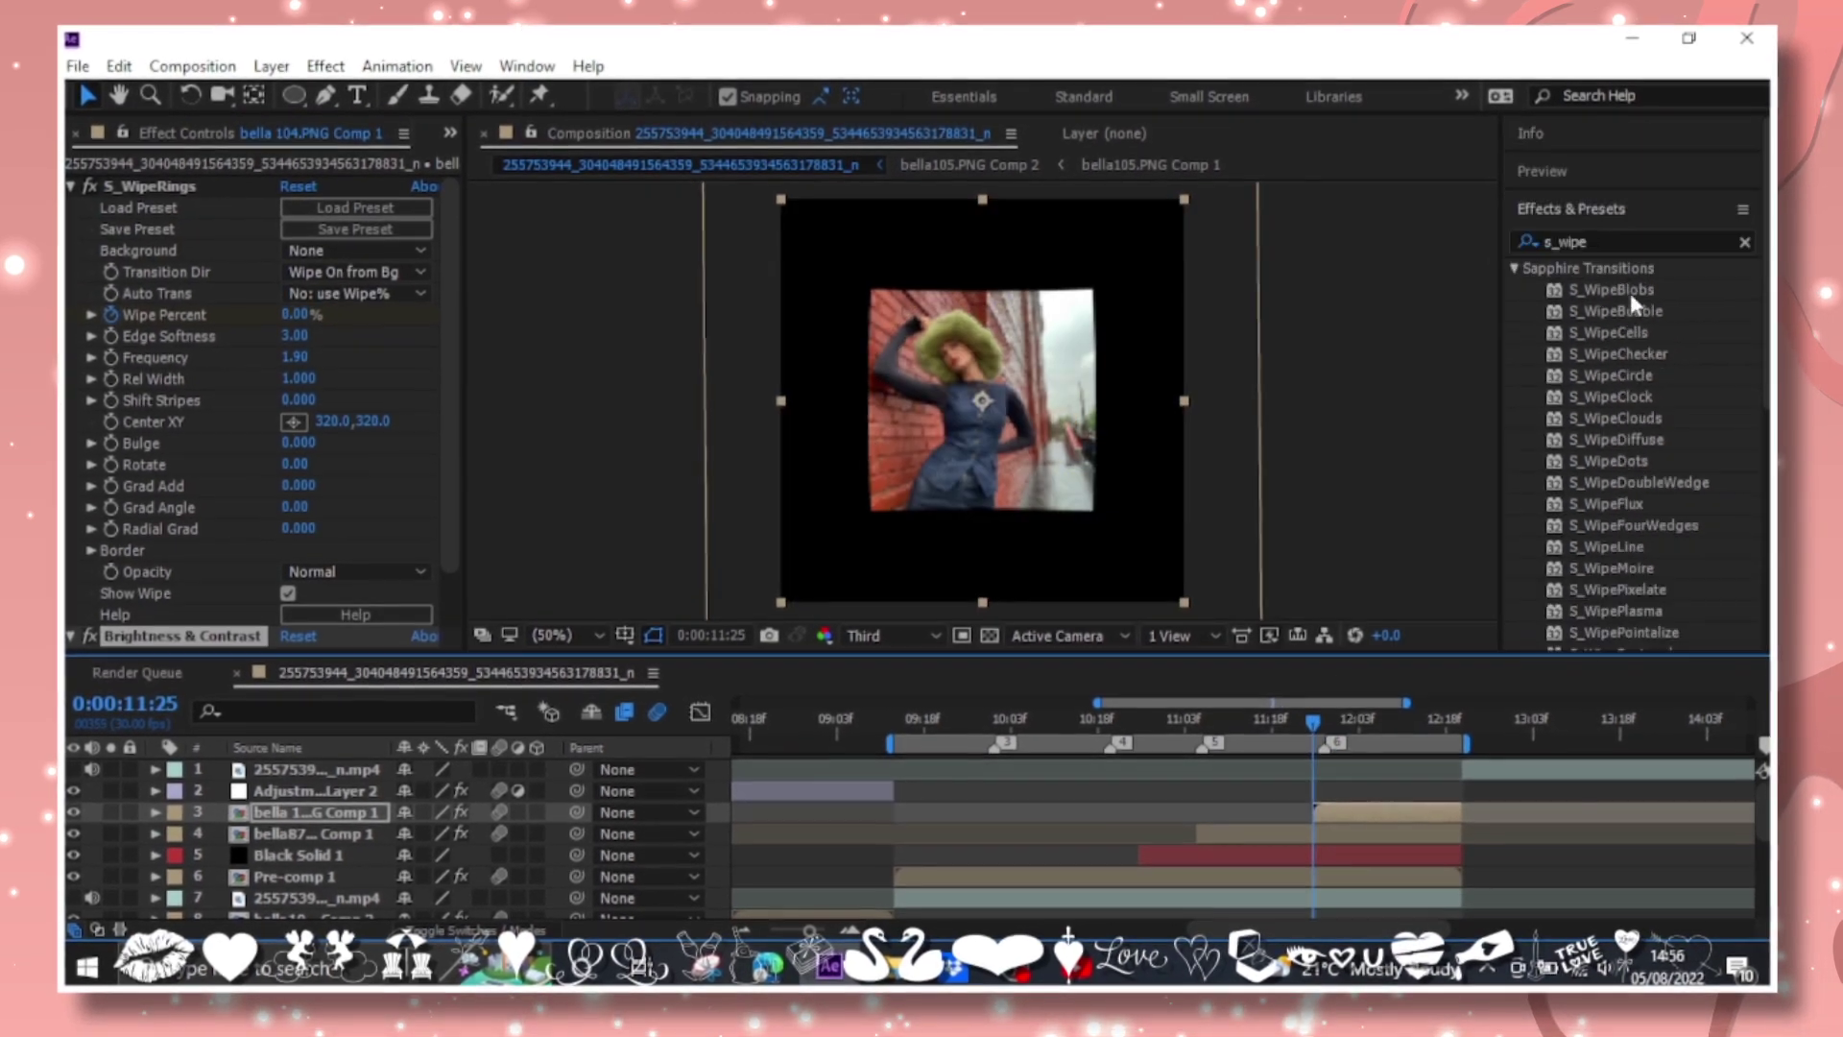
{"action": "left_click", "coordinate": [1753, 242]}
{"action": "type", "text": "turbule"}
{"action": "left_click_drag", "start_coordinate": [1670, 310], "coordinate": [1327, 806]}
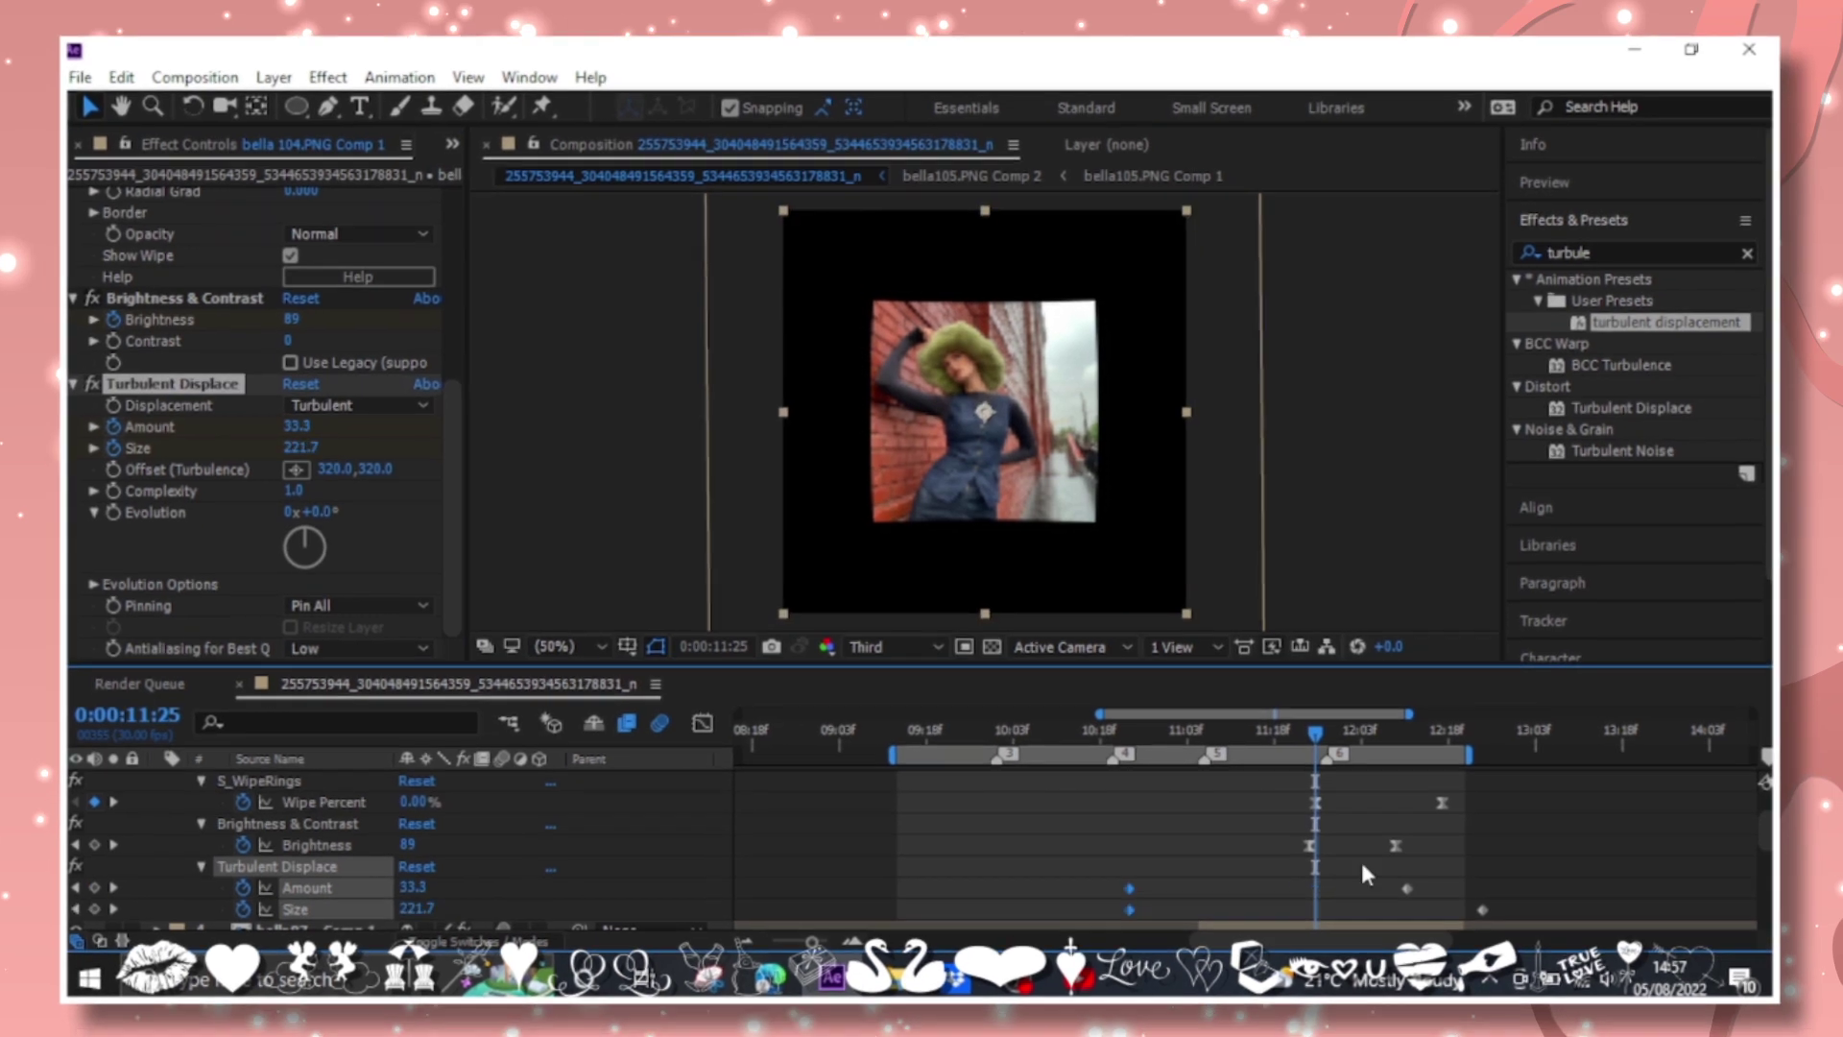
{"action": "left_click_drag", "start_coordinate": [1348, 907], "coordinate": [1599, 879]}
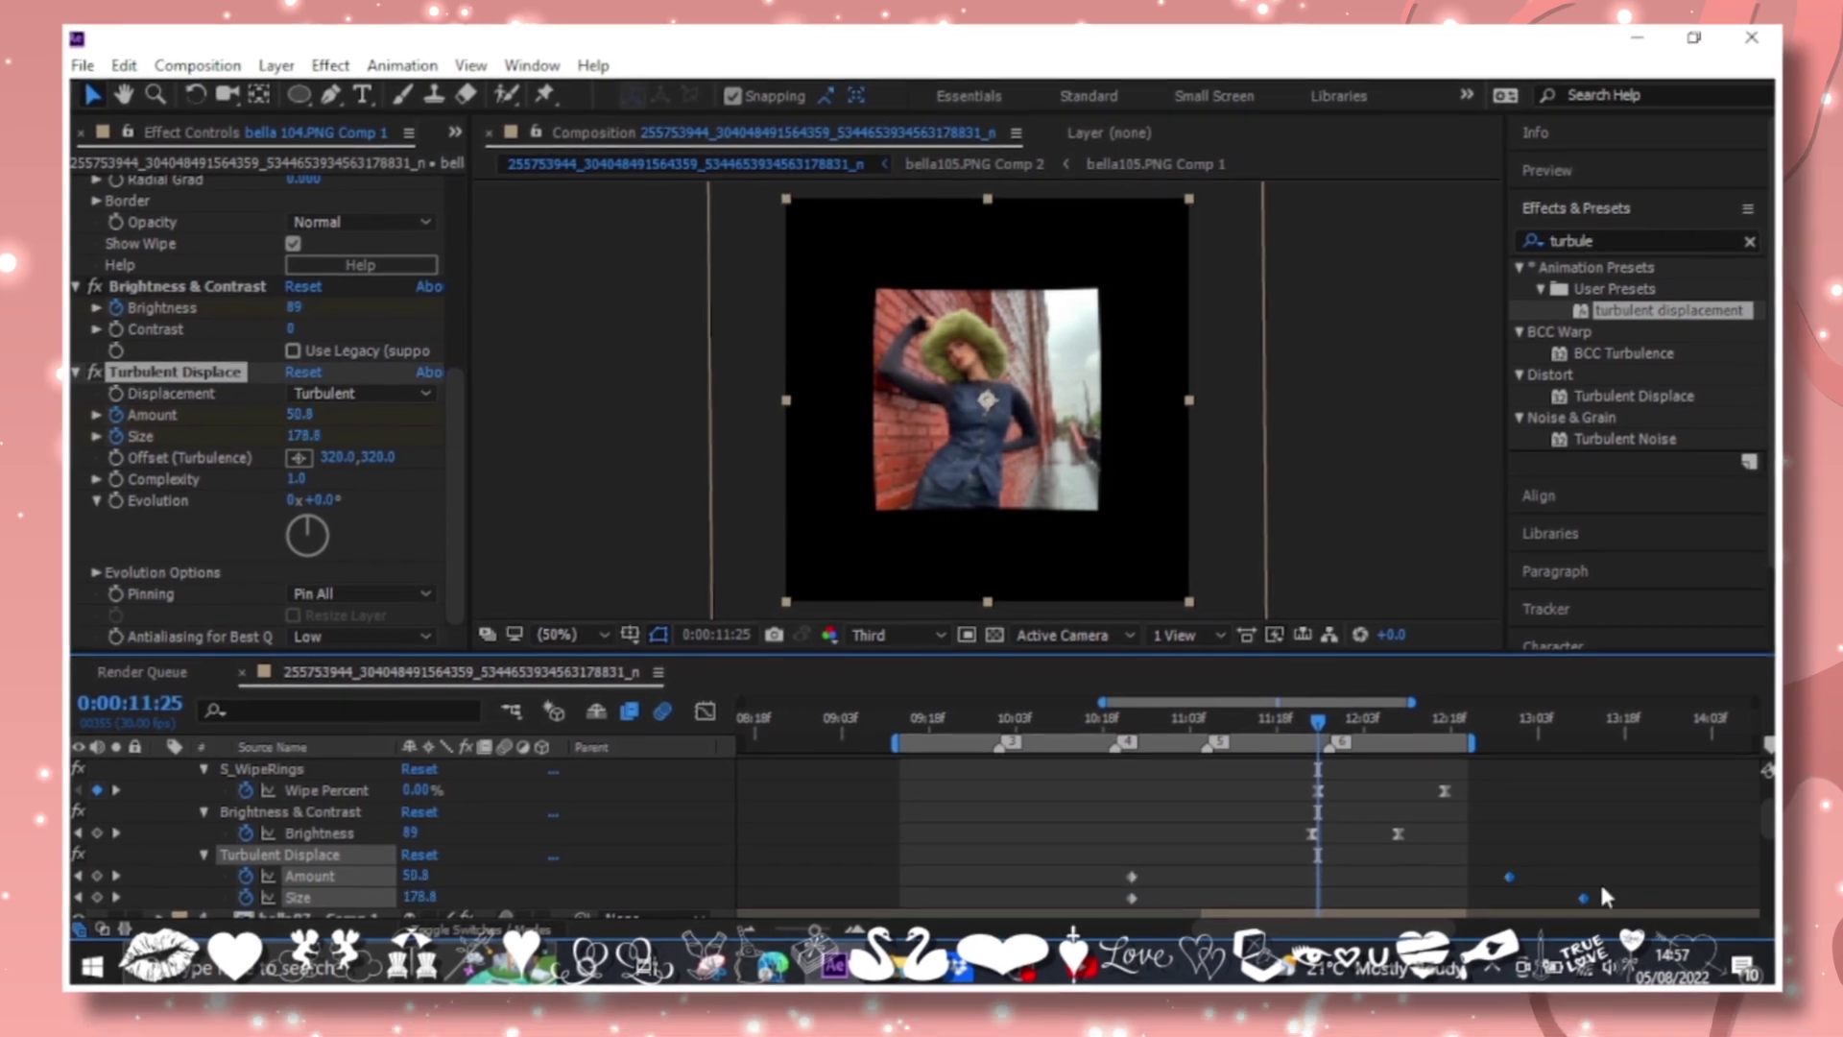
Add a Scale keyframe to the bella image comp at 12:06.
{"action": "left_click", "coordinate": [1368, 739]}
{"action": "key", "text": "s"}
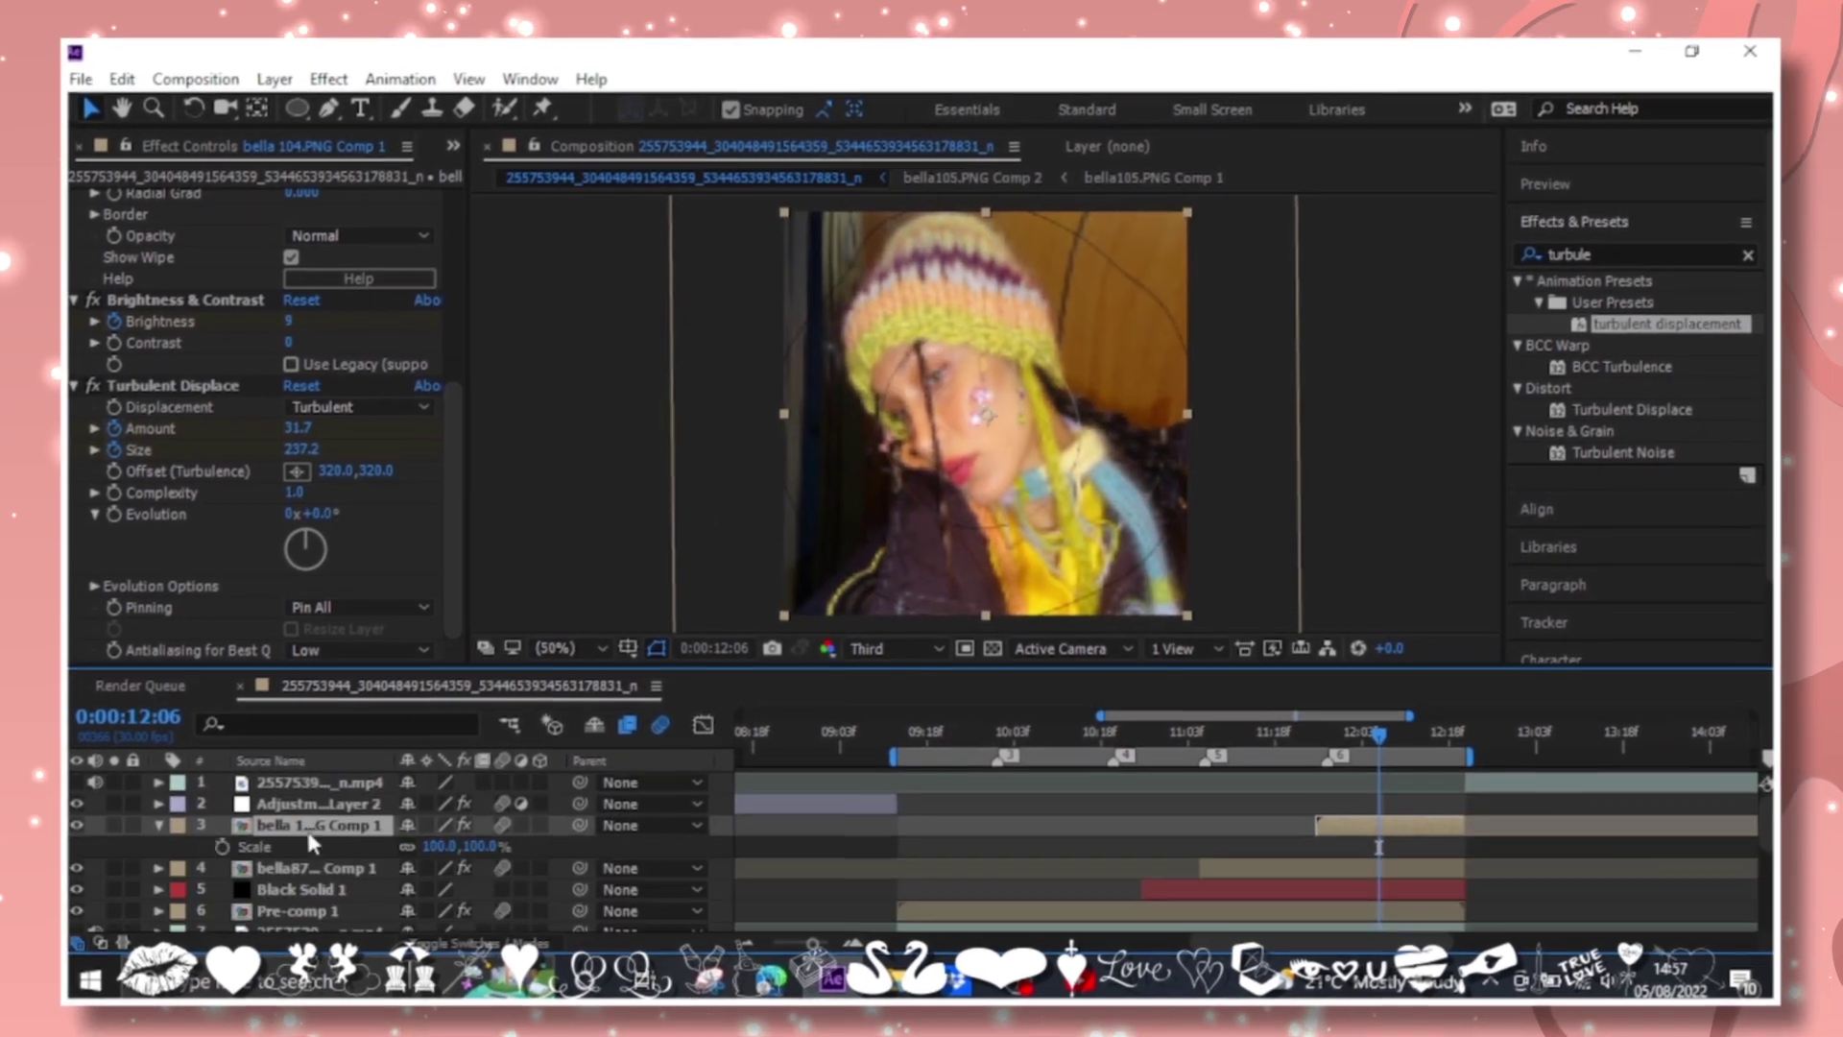
{"action": "scroll", "coordinate": [457, 464], "scroll_direction": "up", "scroll_amount": 10}
{"action": "left_click", "coordinate": [221, 844]}
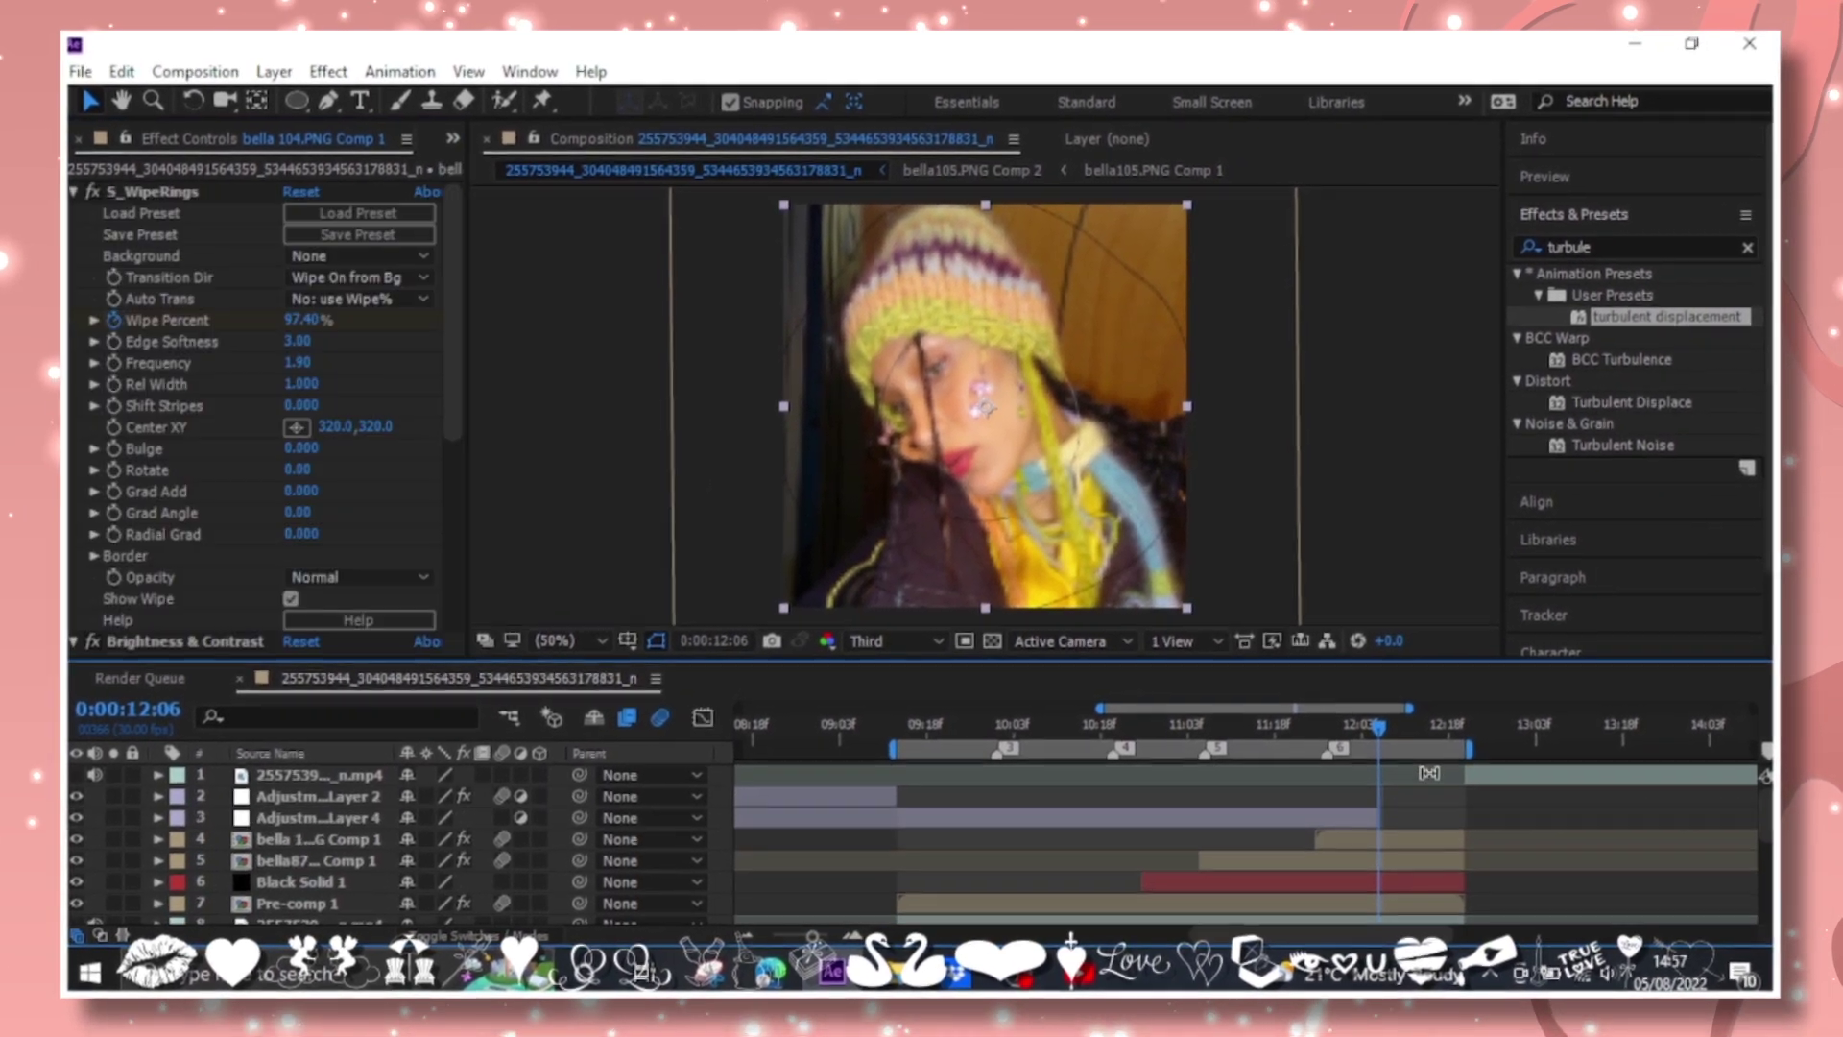
Create an adjustment layer starting at 12:06 and apply the warp out preset to it.
{"action": "key", "text": "ctrl+alt+y"}
{"action": "key", "text": "ctrl+shift+d"}
{"action": "left_click", "coordinate": [1340, 842]}
{"action": "key", "text": "Delete"}
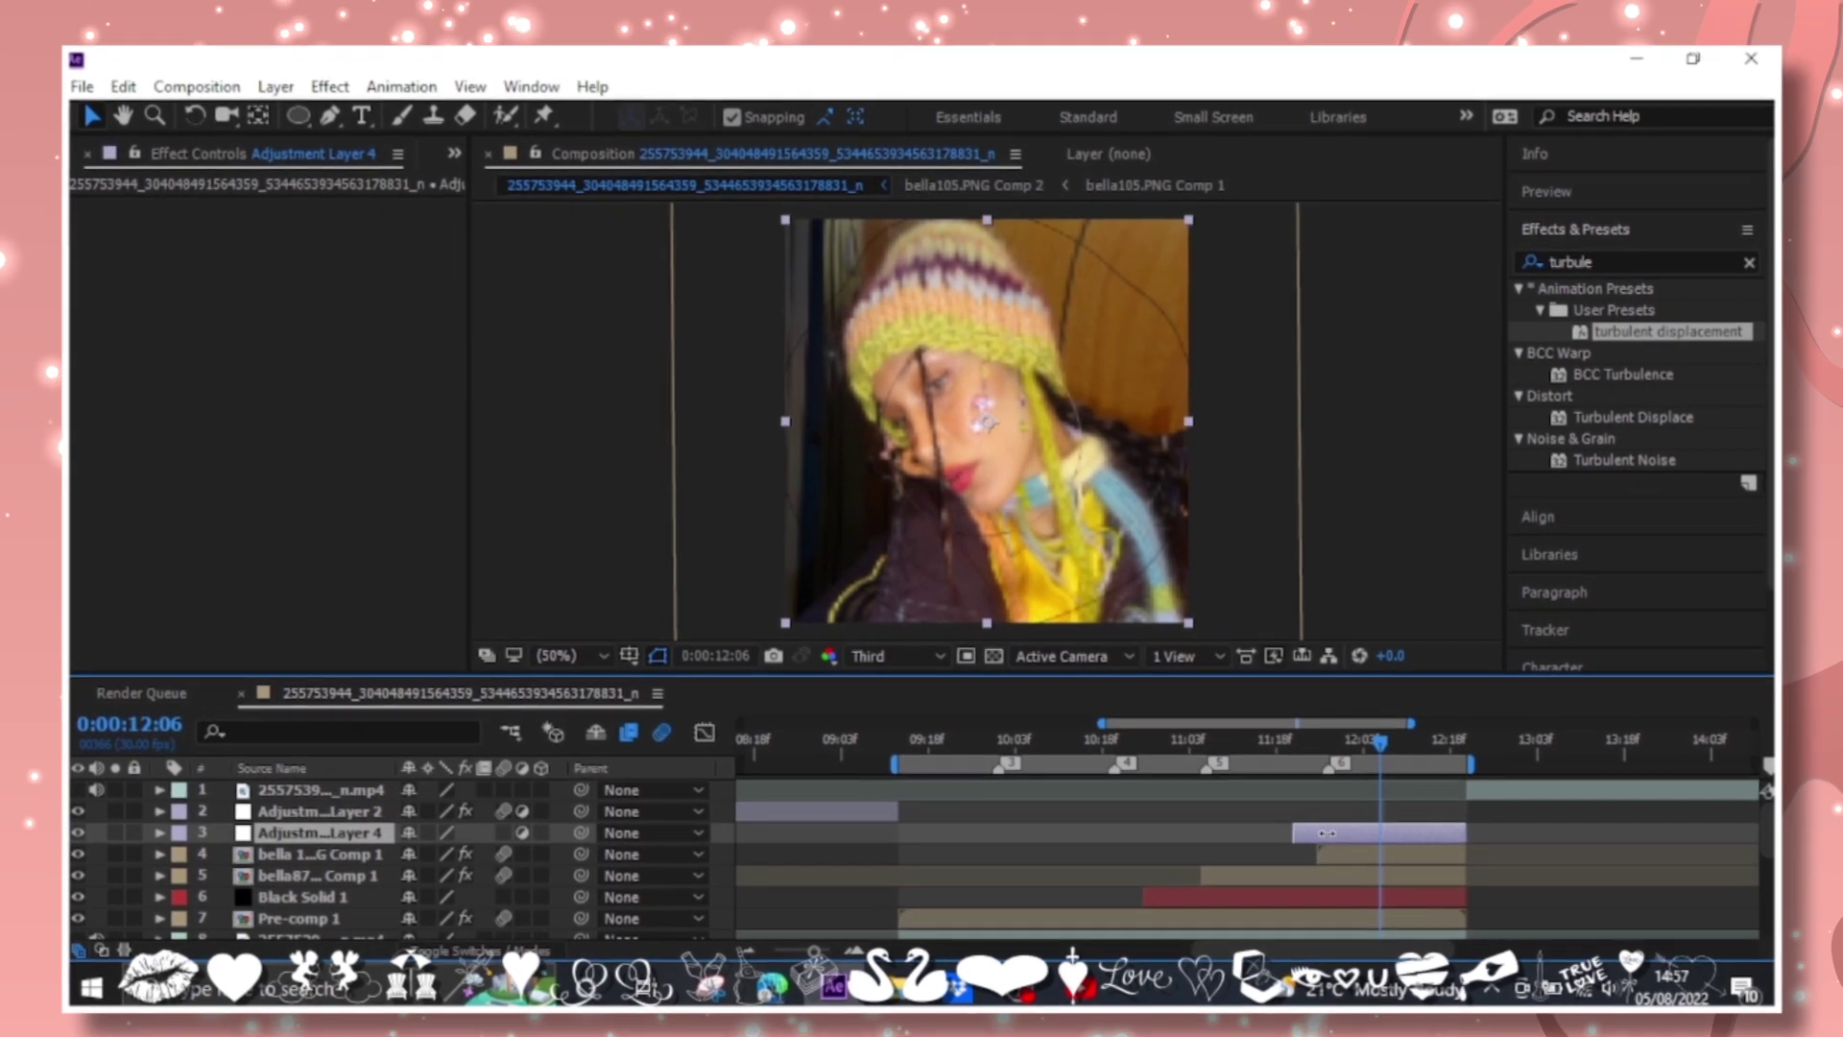
{"action": "left_click", "coordinate": [1517, 220]}
{"action": "type", "text": "warp out"}
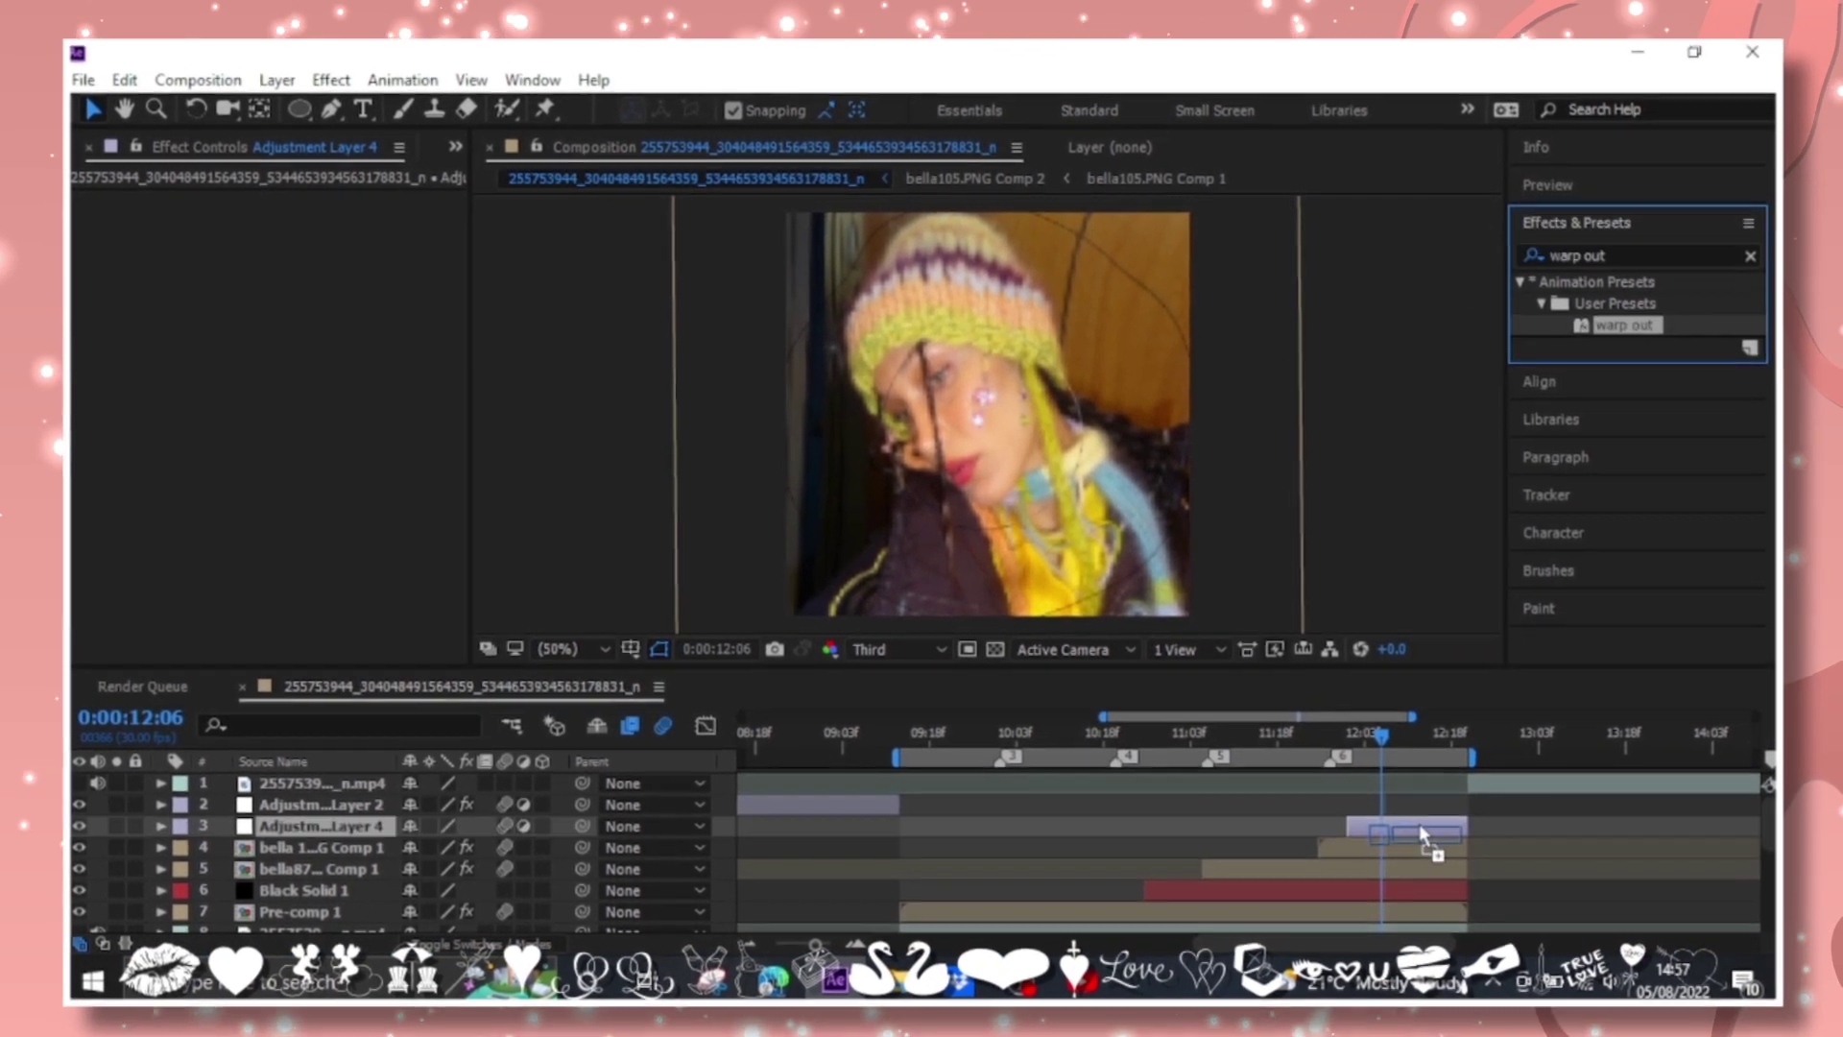
{"action": "left_click_drag", "start_coordinate": [1618, 318], "coordinate": [1411, 816]}
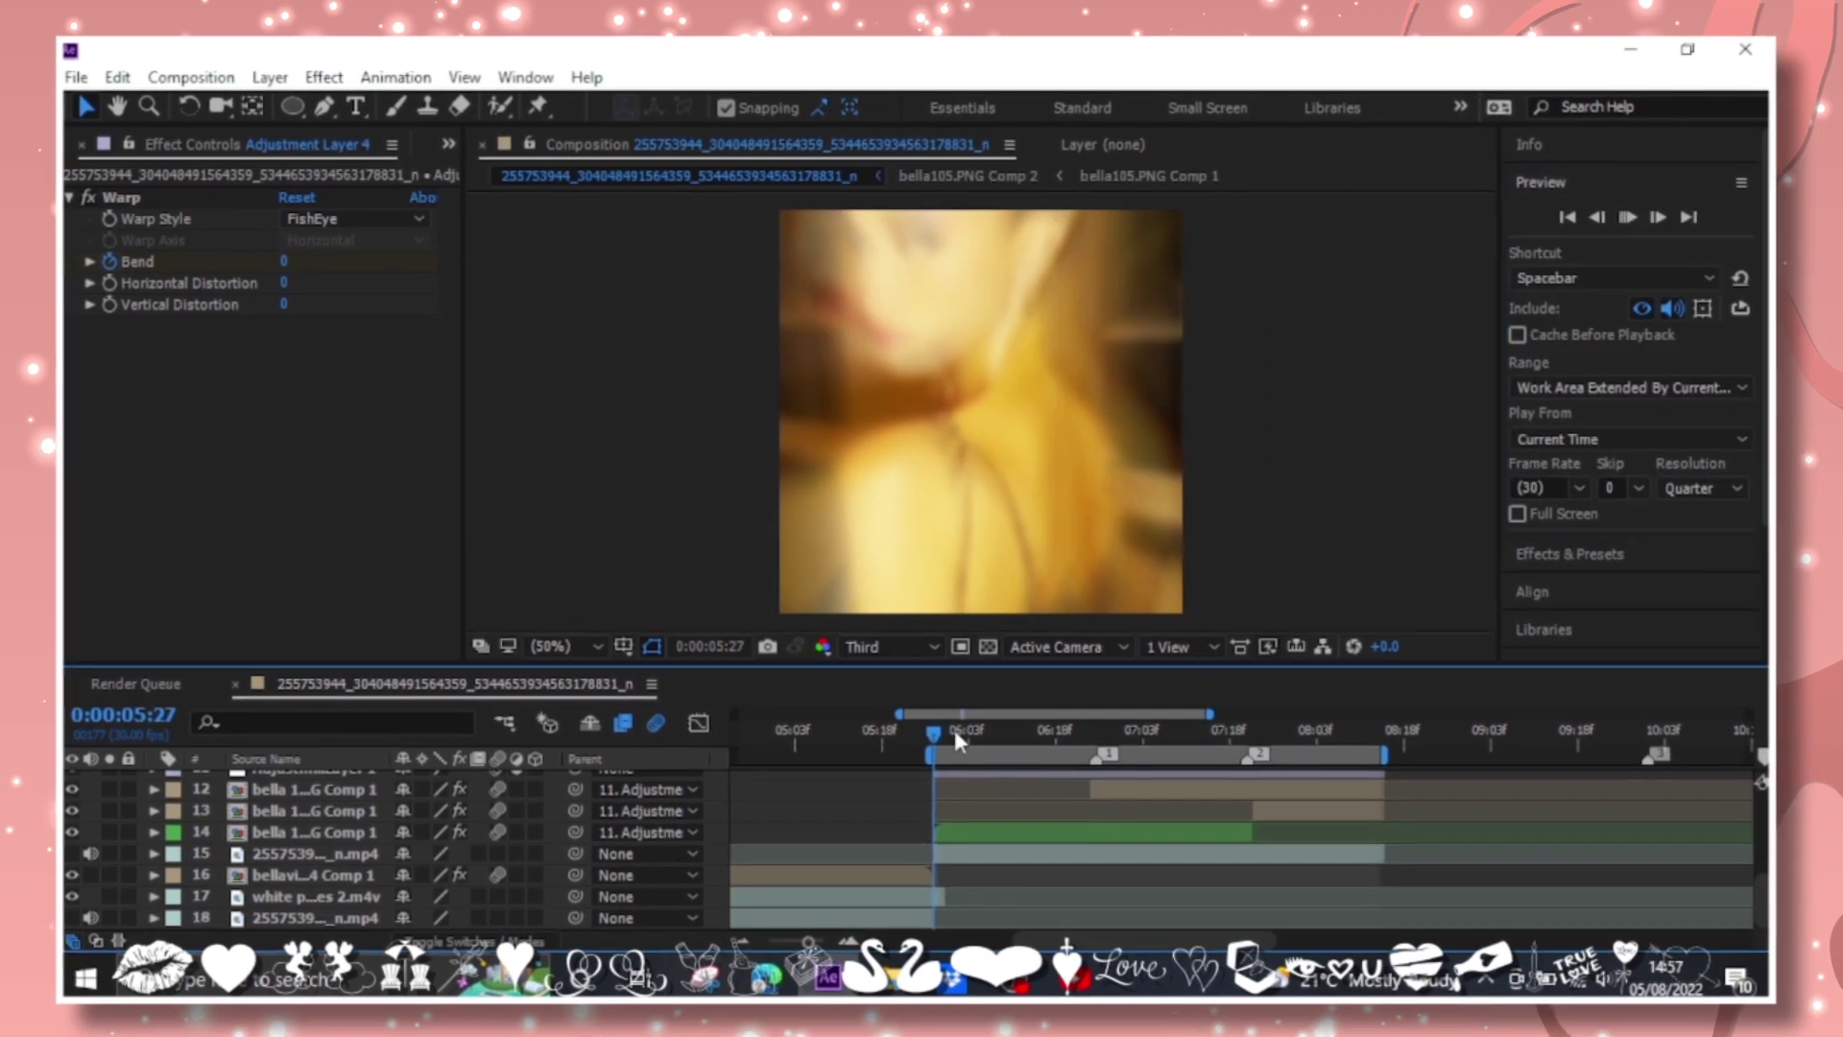
Preview to 08:10, reveal layer 13's mask, and set the bella 108 comp's Brightness to 90.
{"action": "key", "text": "space"}
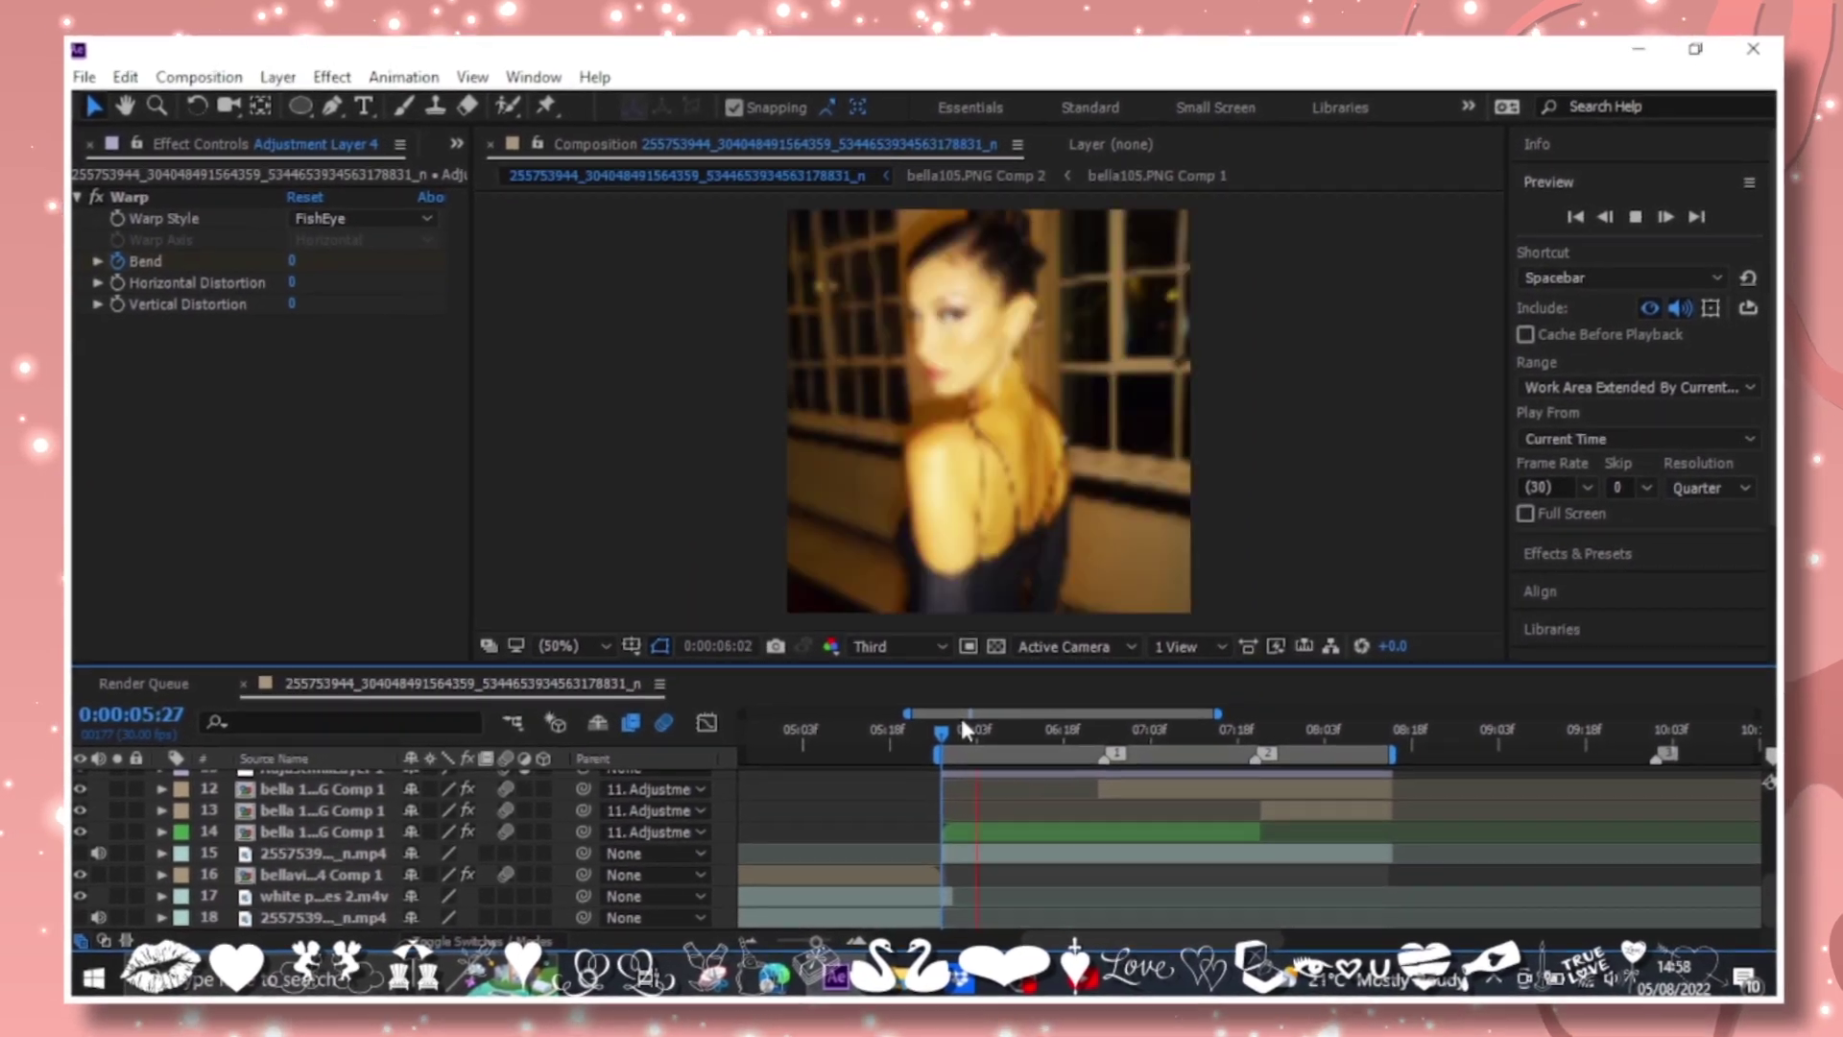
{"action": "left_click", "coordinate": [1363, 729]}
{"action": "left_click", "coordinate": [1328, 809]}
{"action": "key", "text": "m"}
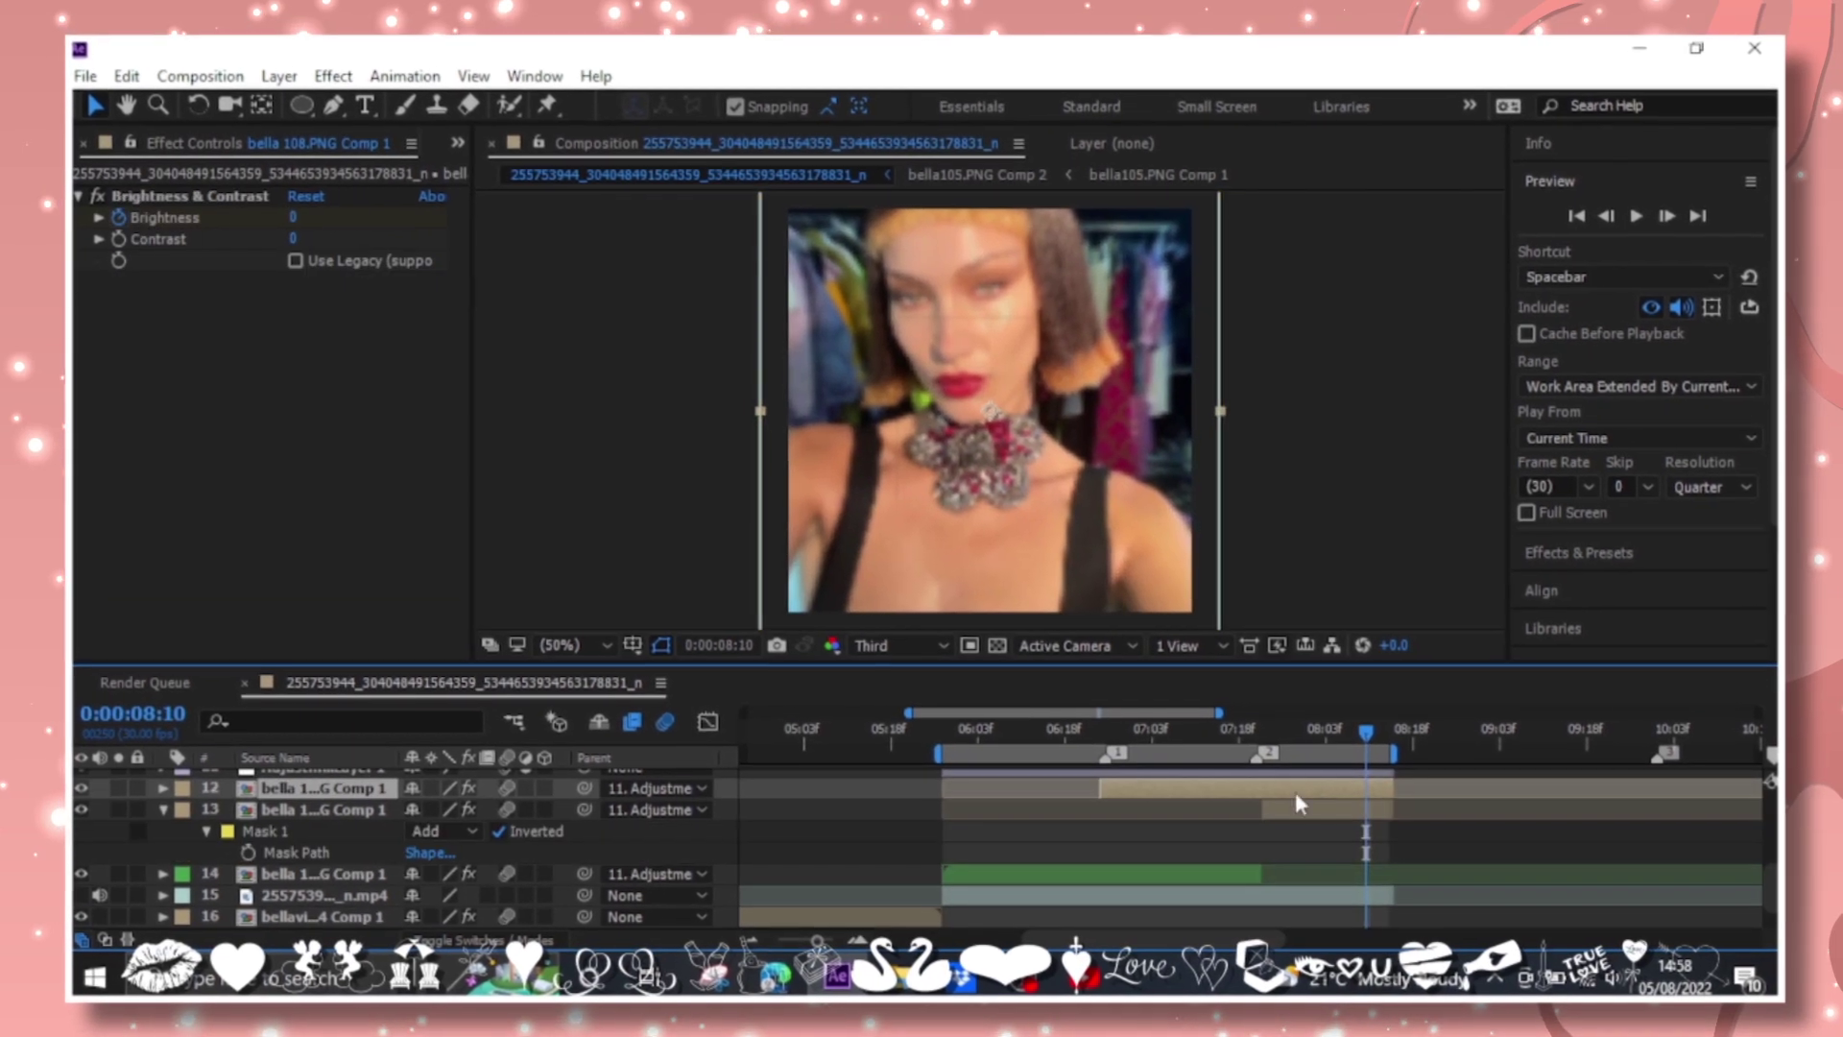
{"action": "left_click", "coordinate": [1298, 809]}
{"action": "key", "text": "m"}
{"action": "key", "text": "m"}
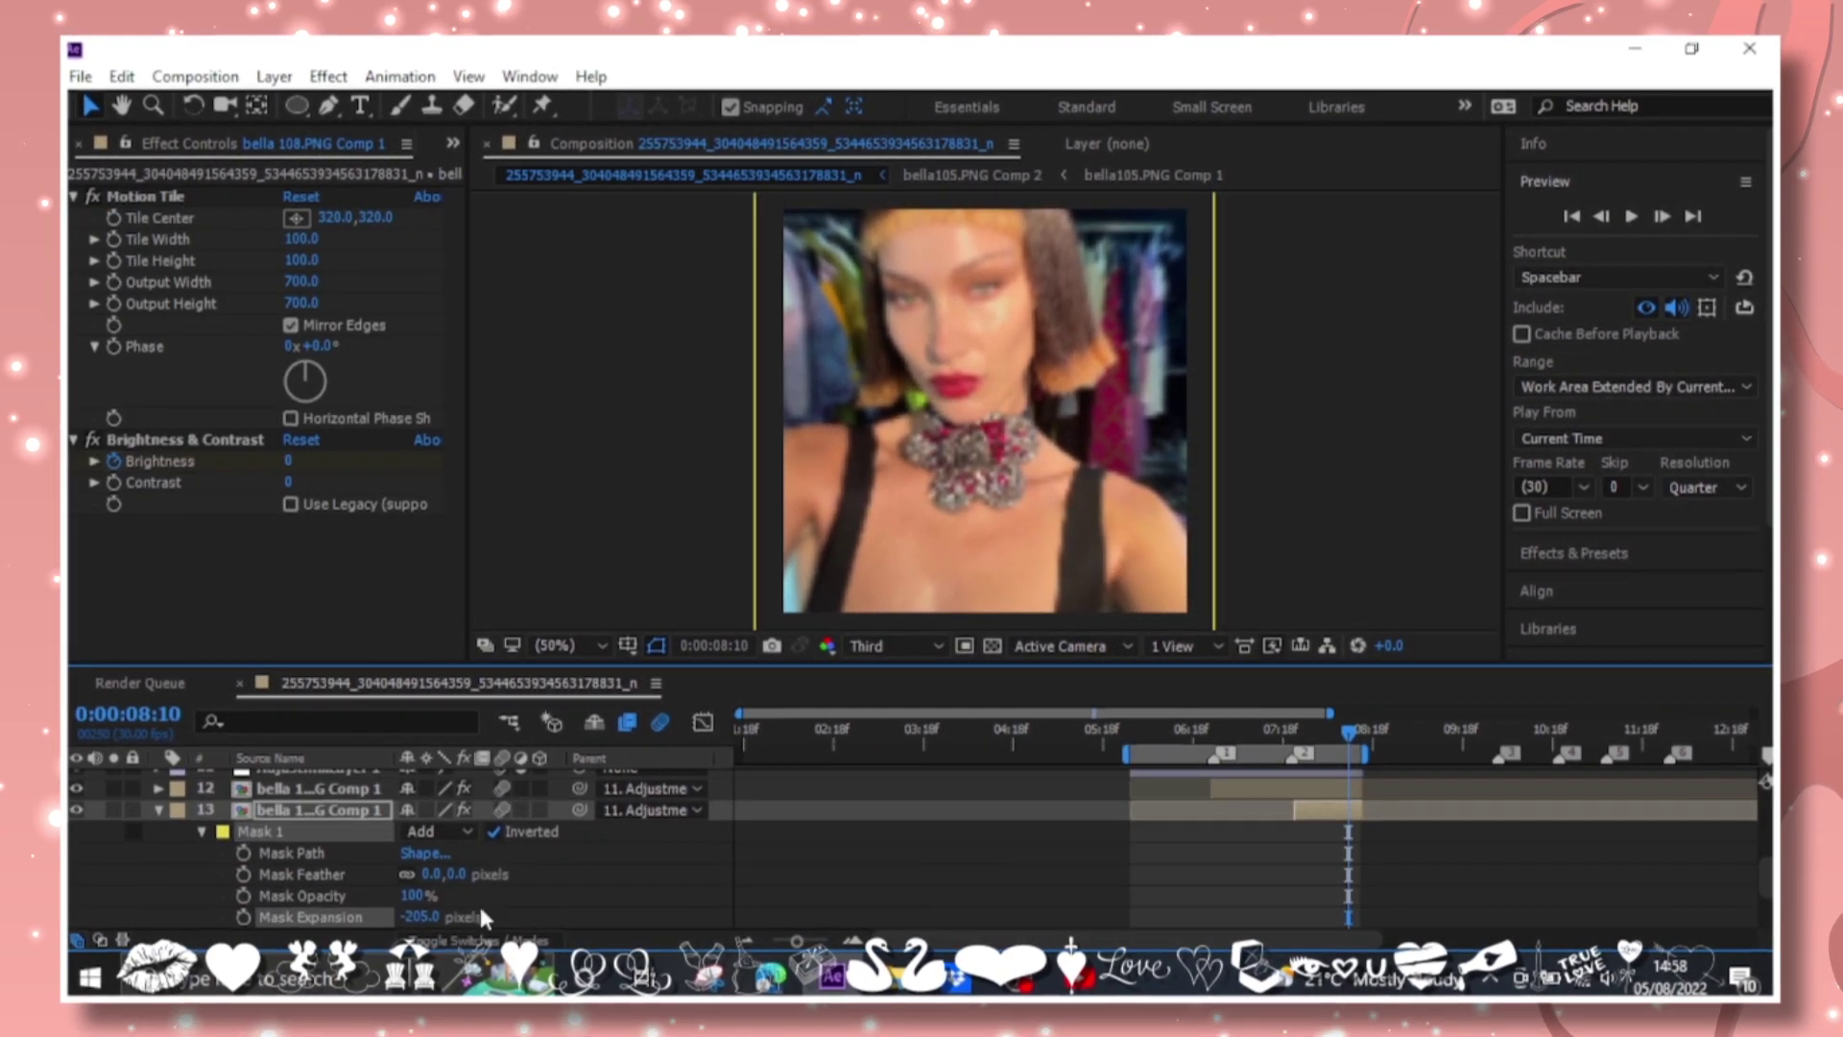
{"action": "mouse_move", "coordinate": [958, 733]}
{"action": "left_mouse_down"}
{"action": "mouse_move", "coordinate": [1325, 733]}
{"action": "mouse_move", "coordinate": [1183, 741]}
{"action": "left_mouse_up"}
Drag the + overlays clip from Downloads > green screen > overlays > sqftlex into bella 112.PNG Comp 1.
{"action": "left_click", "coordinate": [921, 983]}
{"action": "left_click", "coordinate": [1008, 864]}
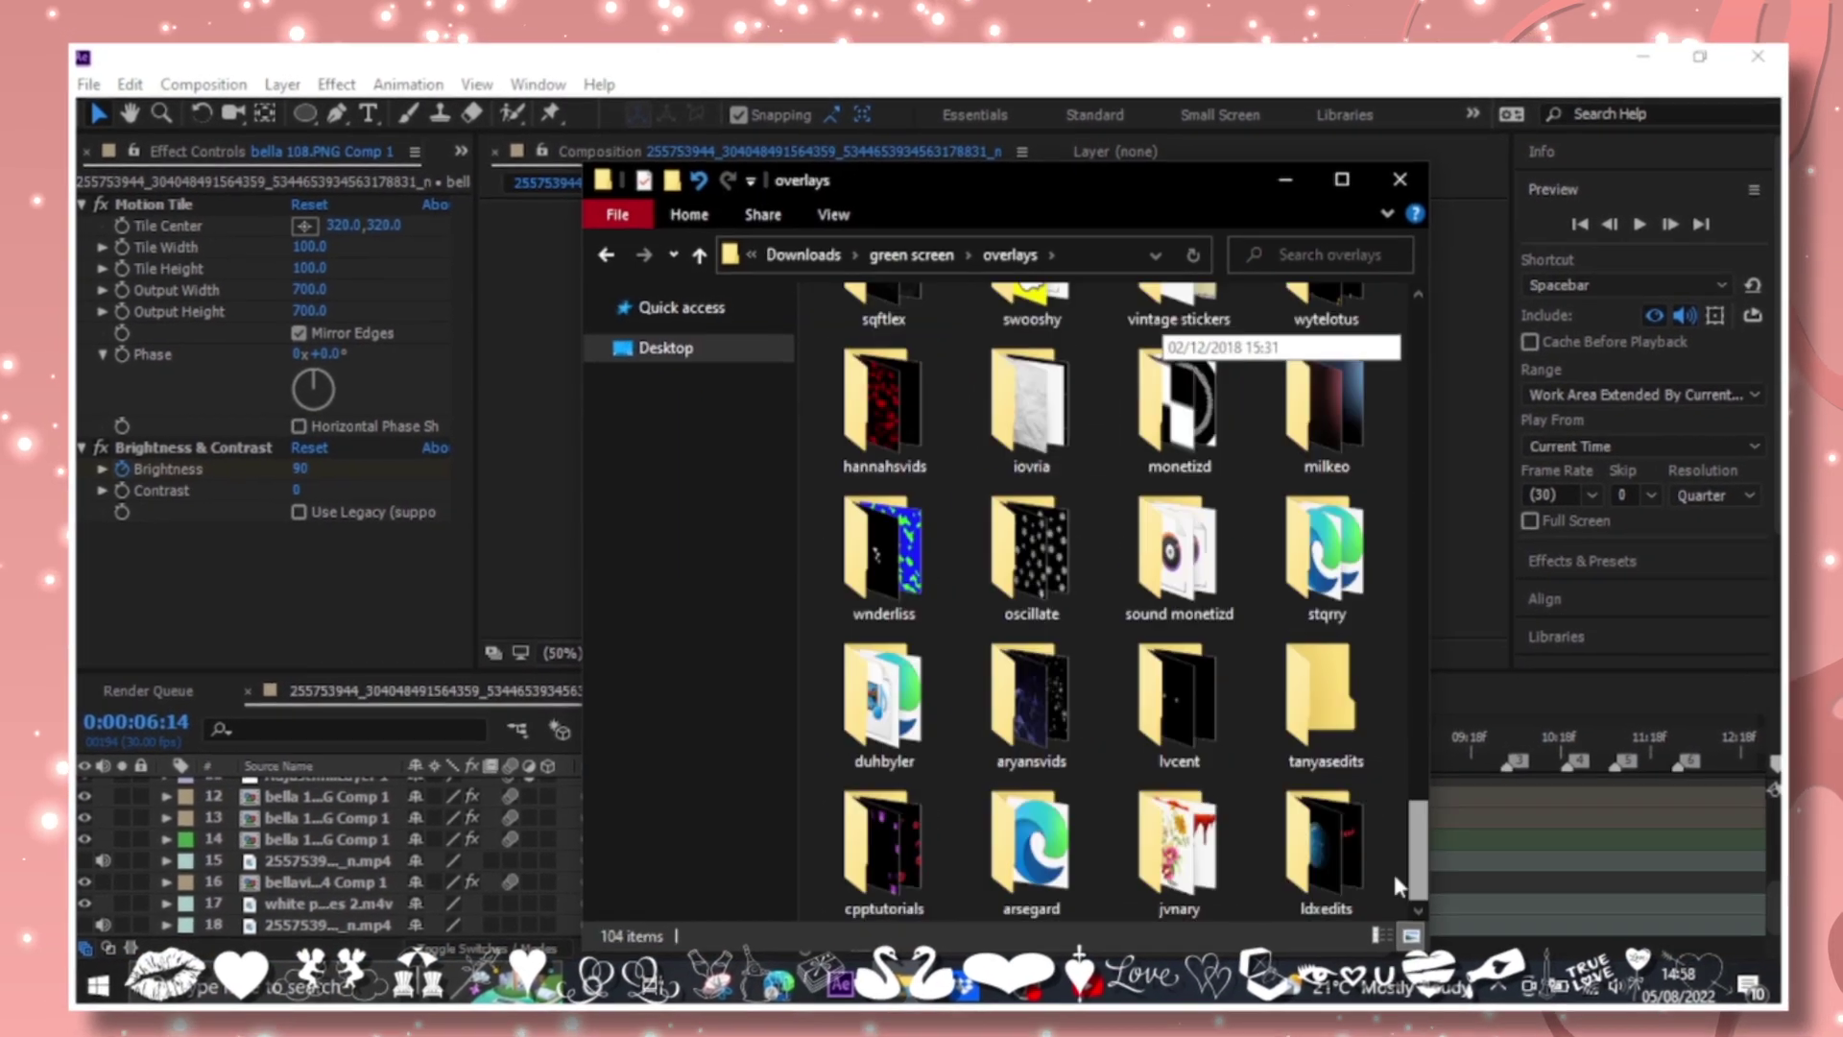
{"action": "scroll", "coordinate": [1394, 883], "scroll_direction": "up", "scroll_amount": 2}
{"action": "double_click", "coordinate": [947, 306]}
{"action": "left_click_drag", "start_coordinate": [1408, 384], "coordinate": [1427, 763]}
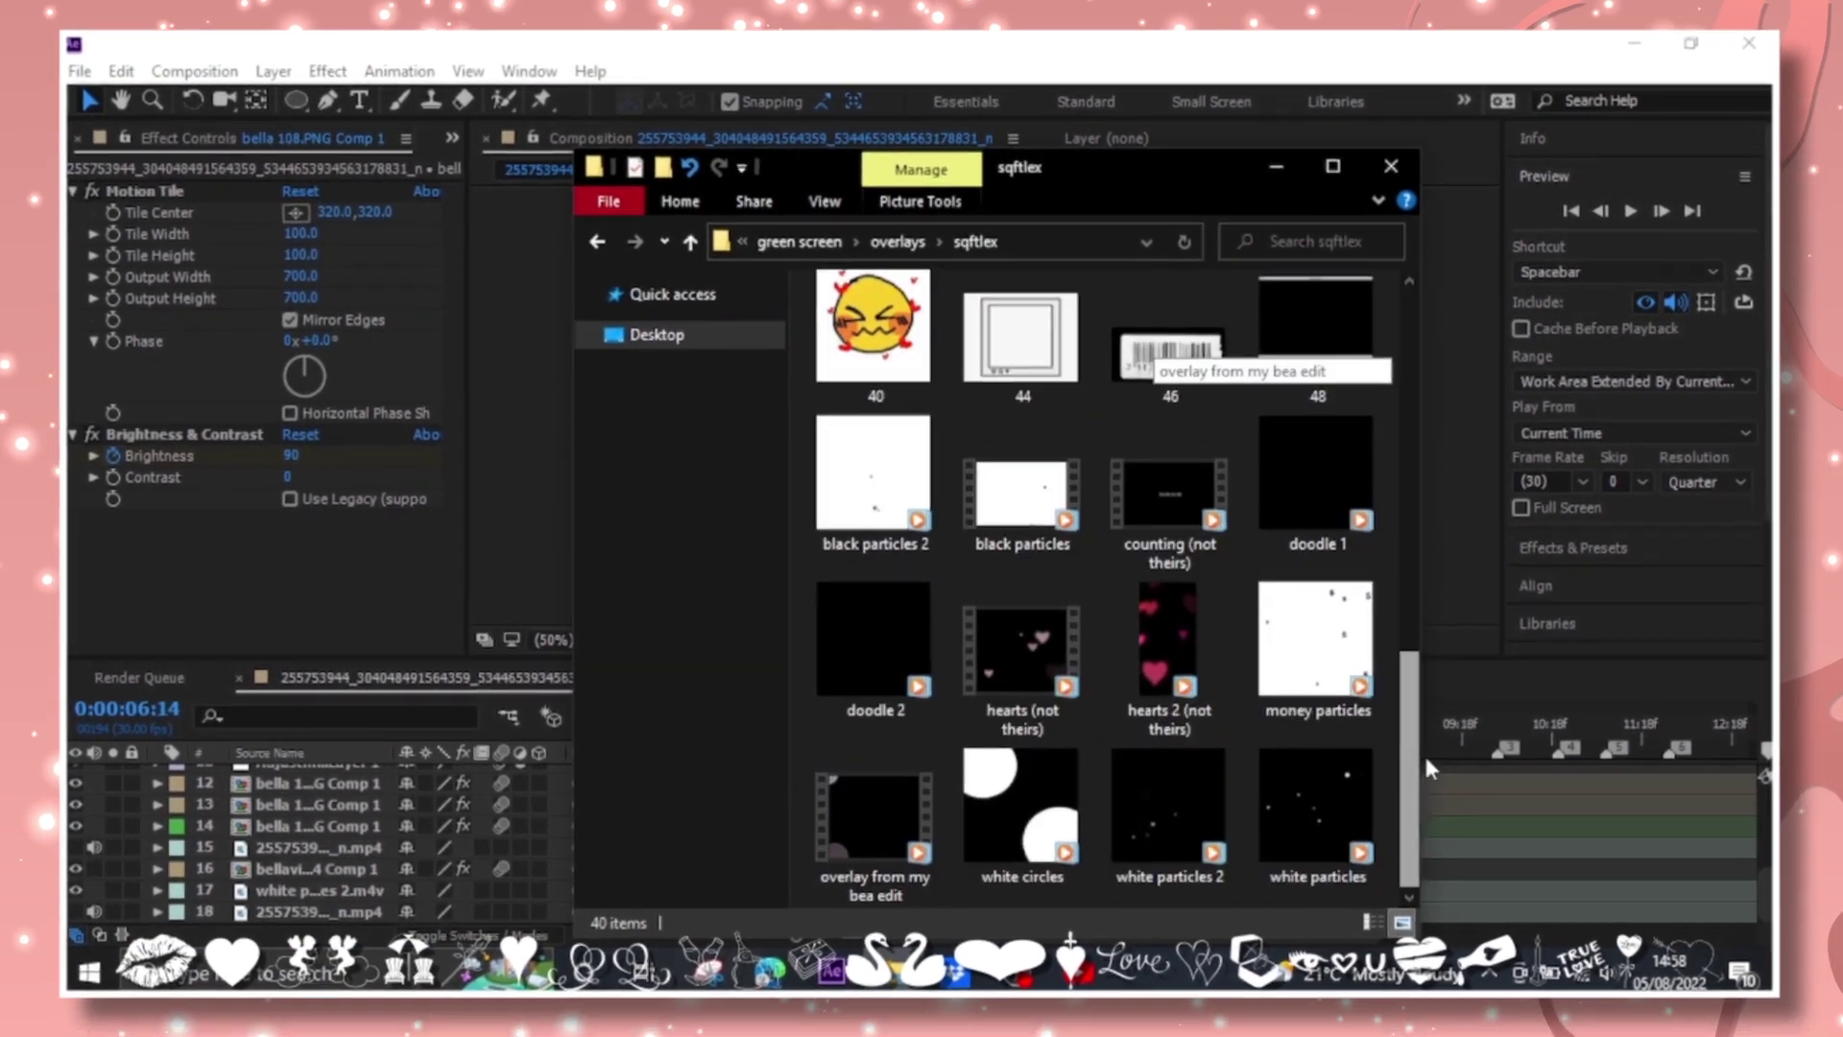
{"action": "scroll", "coordinate": [916, 292], "scroll_direction": "up", "scroll_amount": 10}
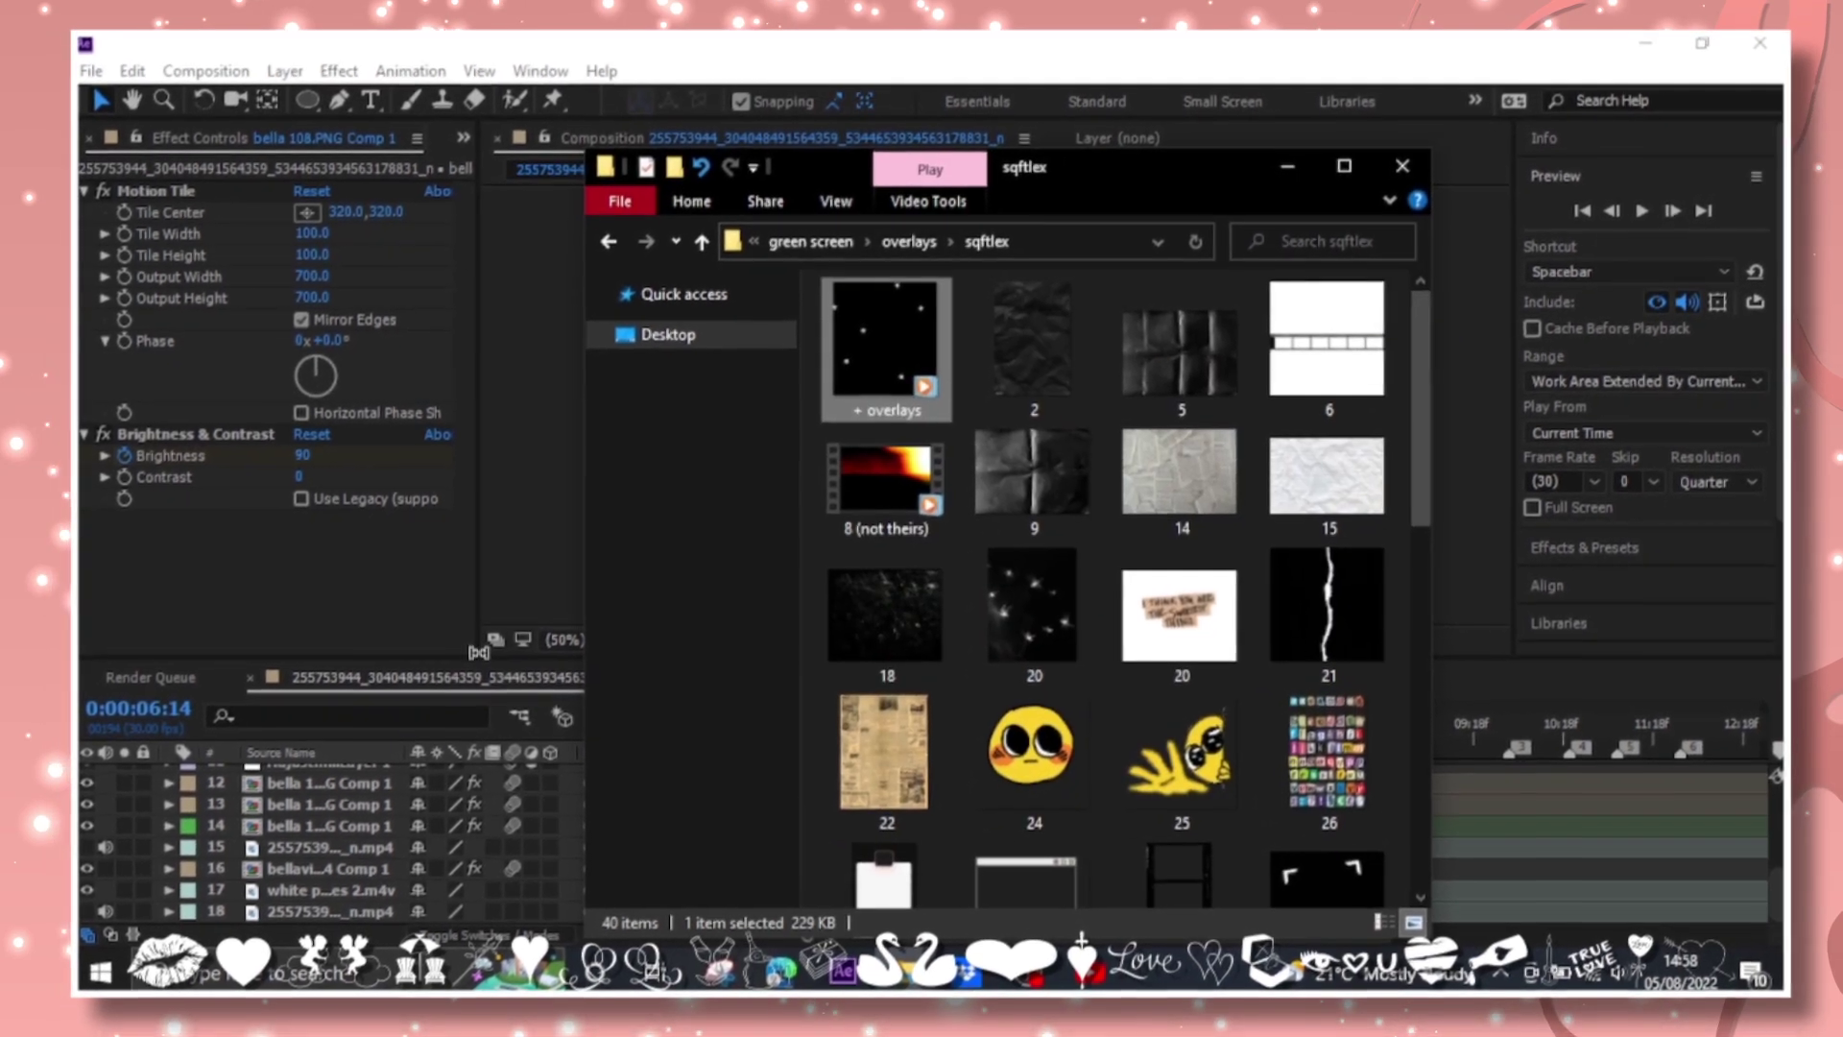
{"action": "left_click_drag", "start_coordinate": [918, 305], "coordinate": [471, 662]}
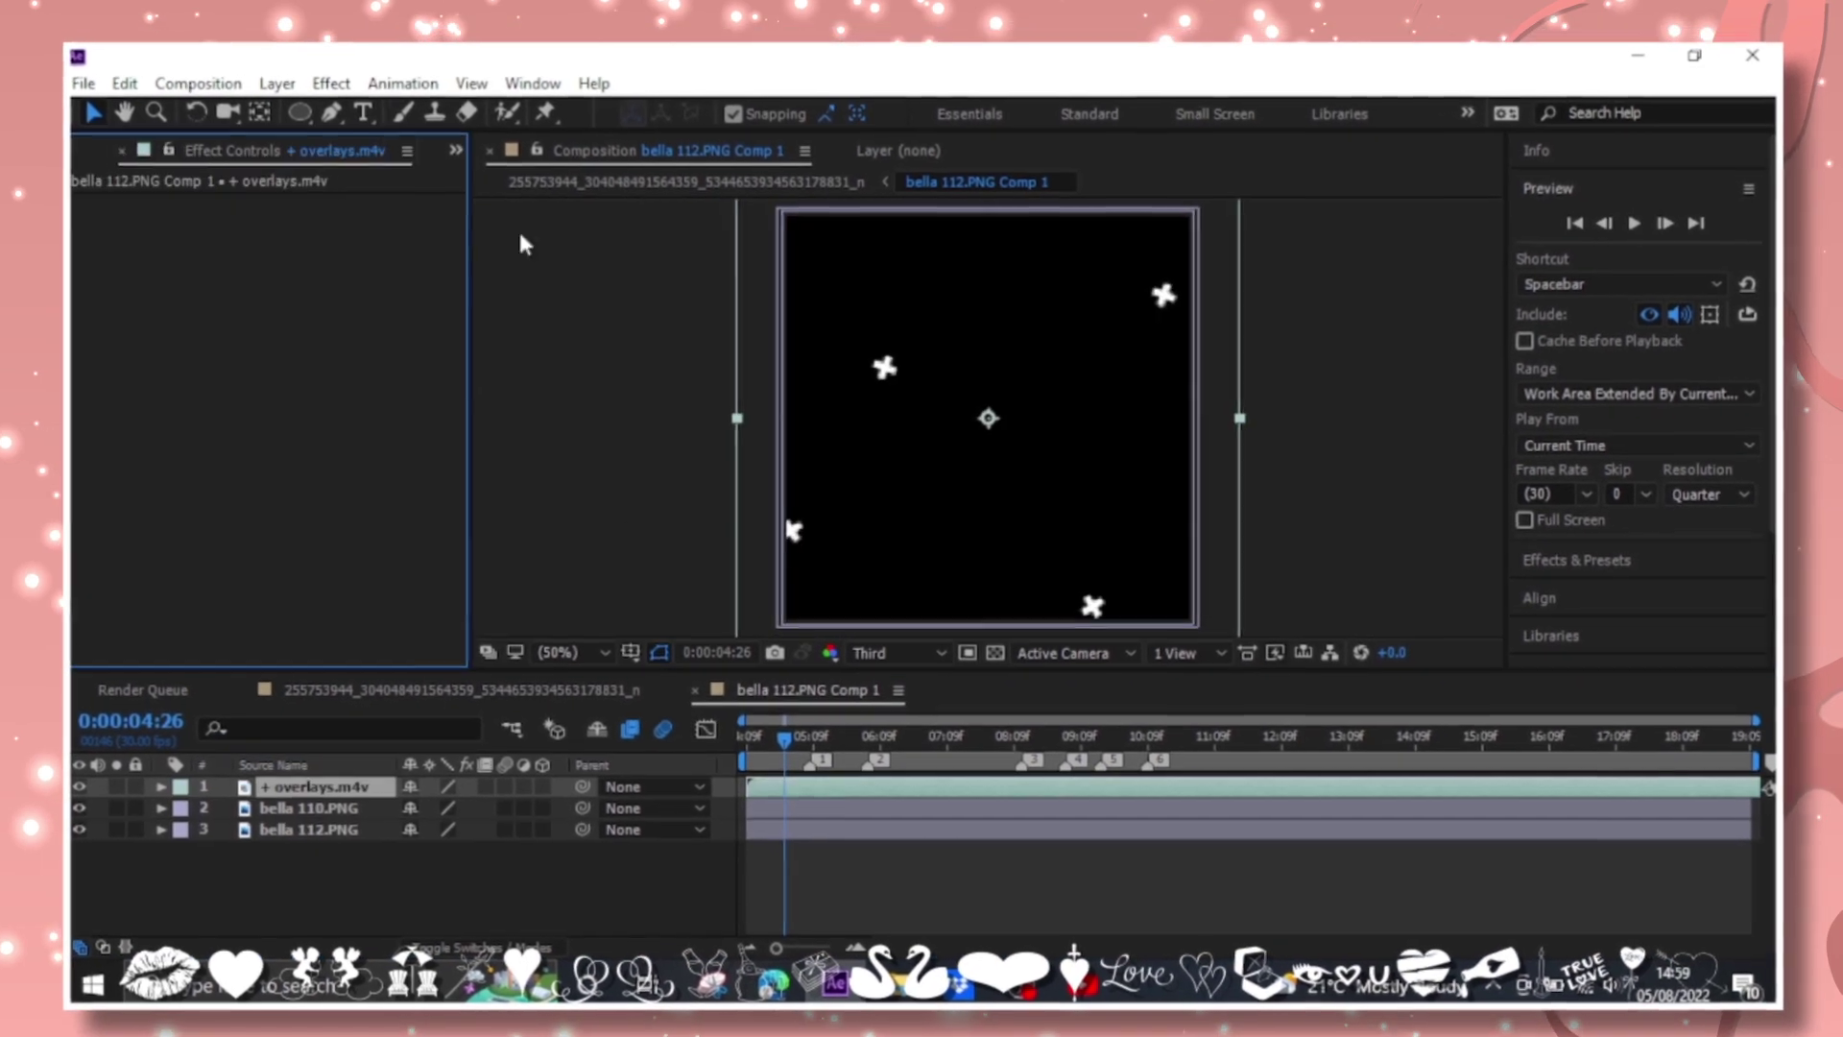
Blend the + overlays particle layer over the photo at lowered opacity and preview it.
{"action": "right_click", "coordinate": [322, 786]}
{"action": "left_click", "coordinate": [633, 672]}
{"action": "key", "text": "s"}
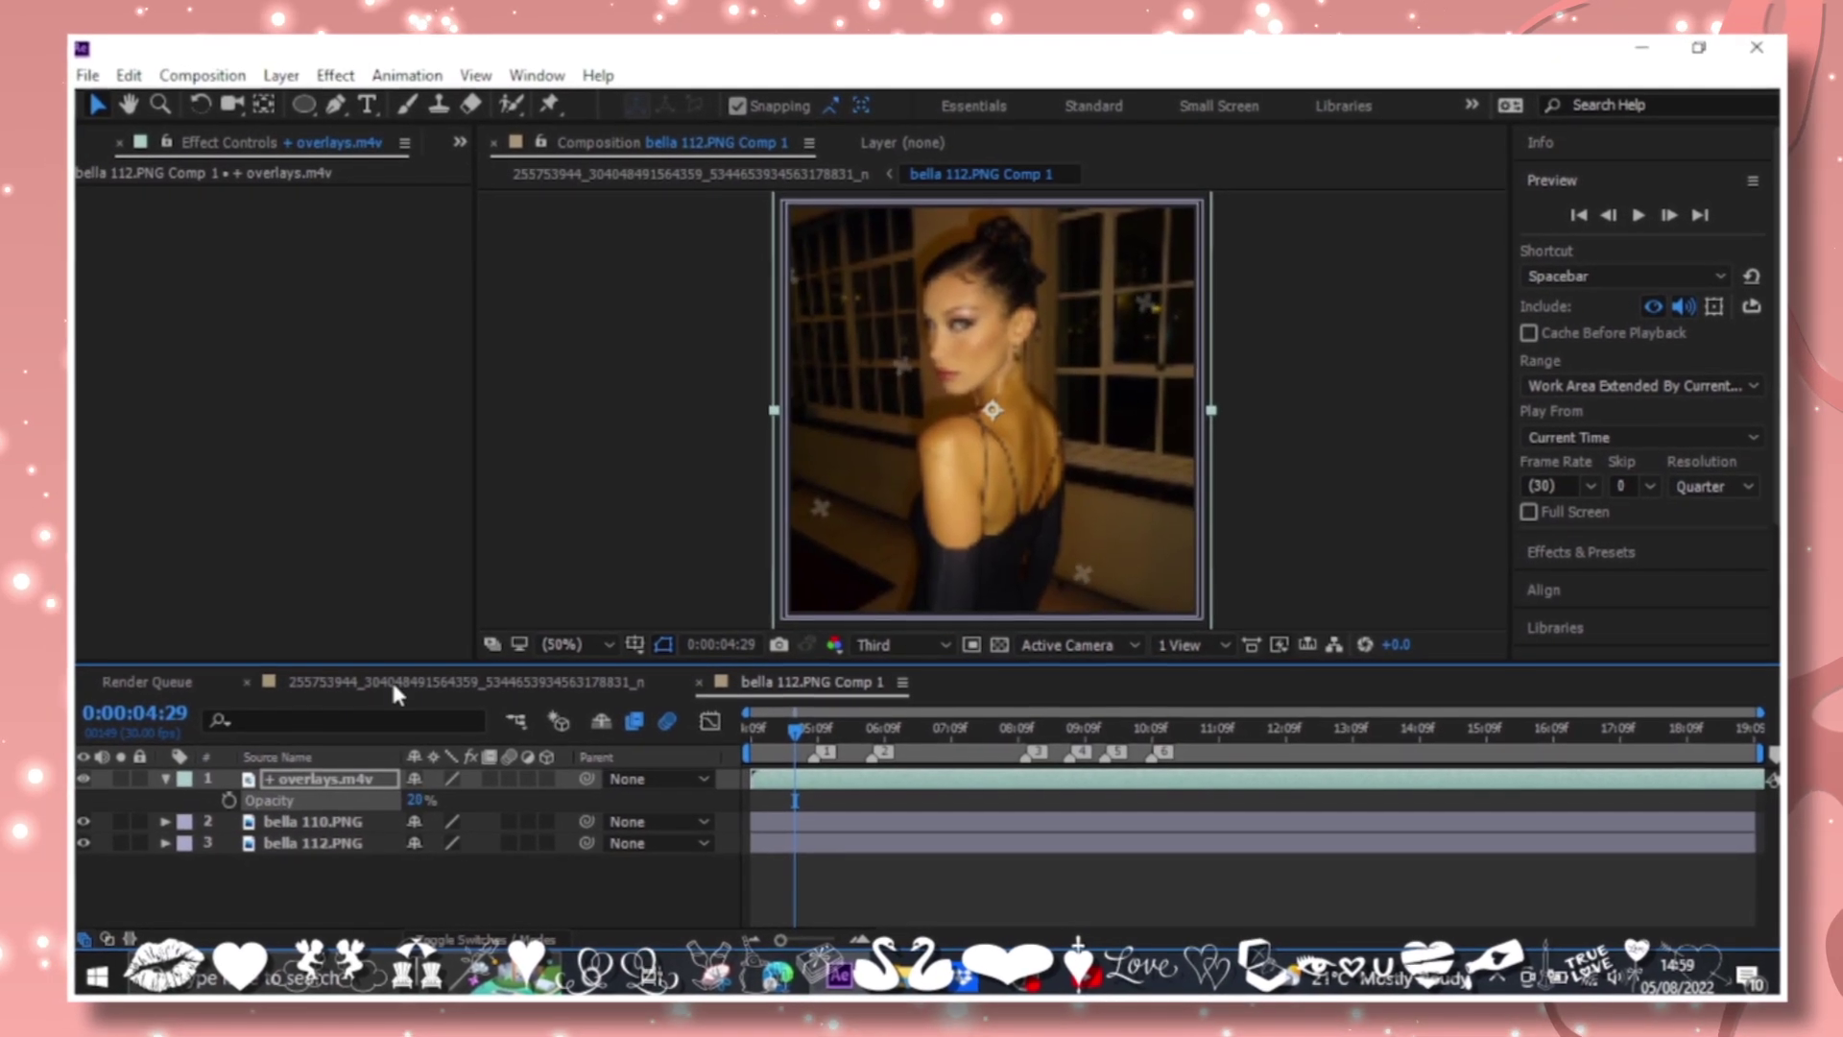
{"action": "key", "text": "space"}
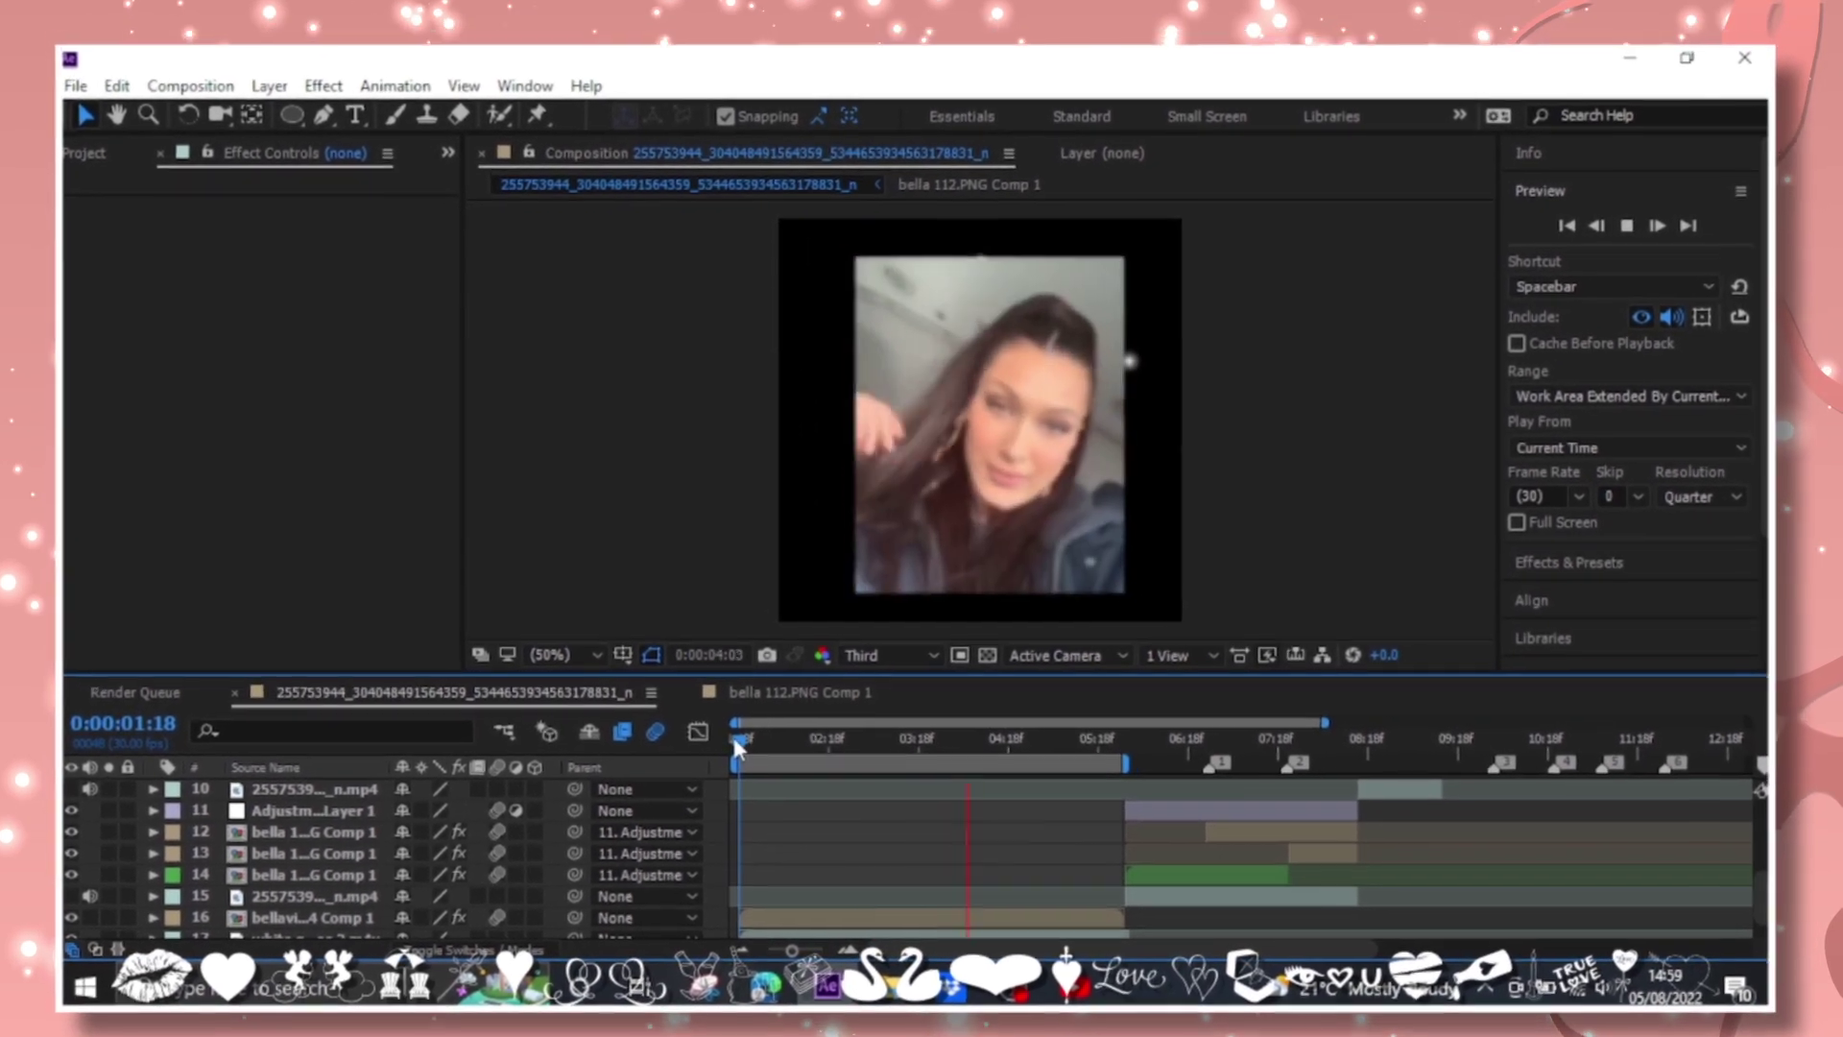
{"action": "key", "text": "space"}
{"action": "scroll", "coordinate": [820, 838], "scroll_direction": "down", "scroll_amount": 2}
Go to 4:04 on the bellavid7 clip layer and begin editing its Rotation.
{"action": "left_click", "coordinate": [826, 879]}
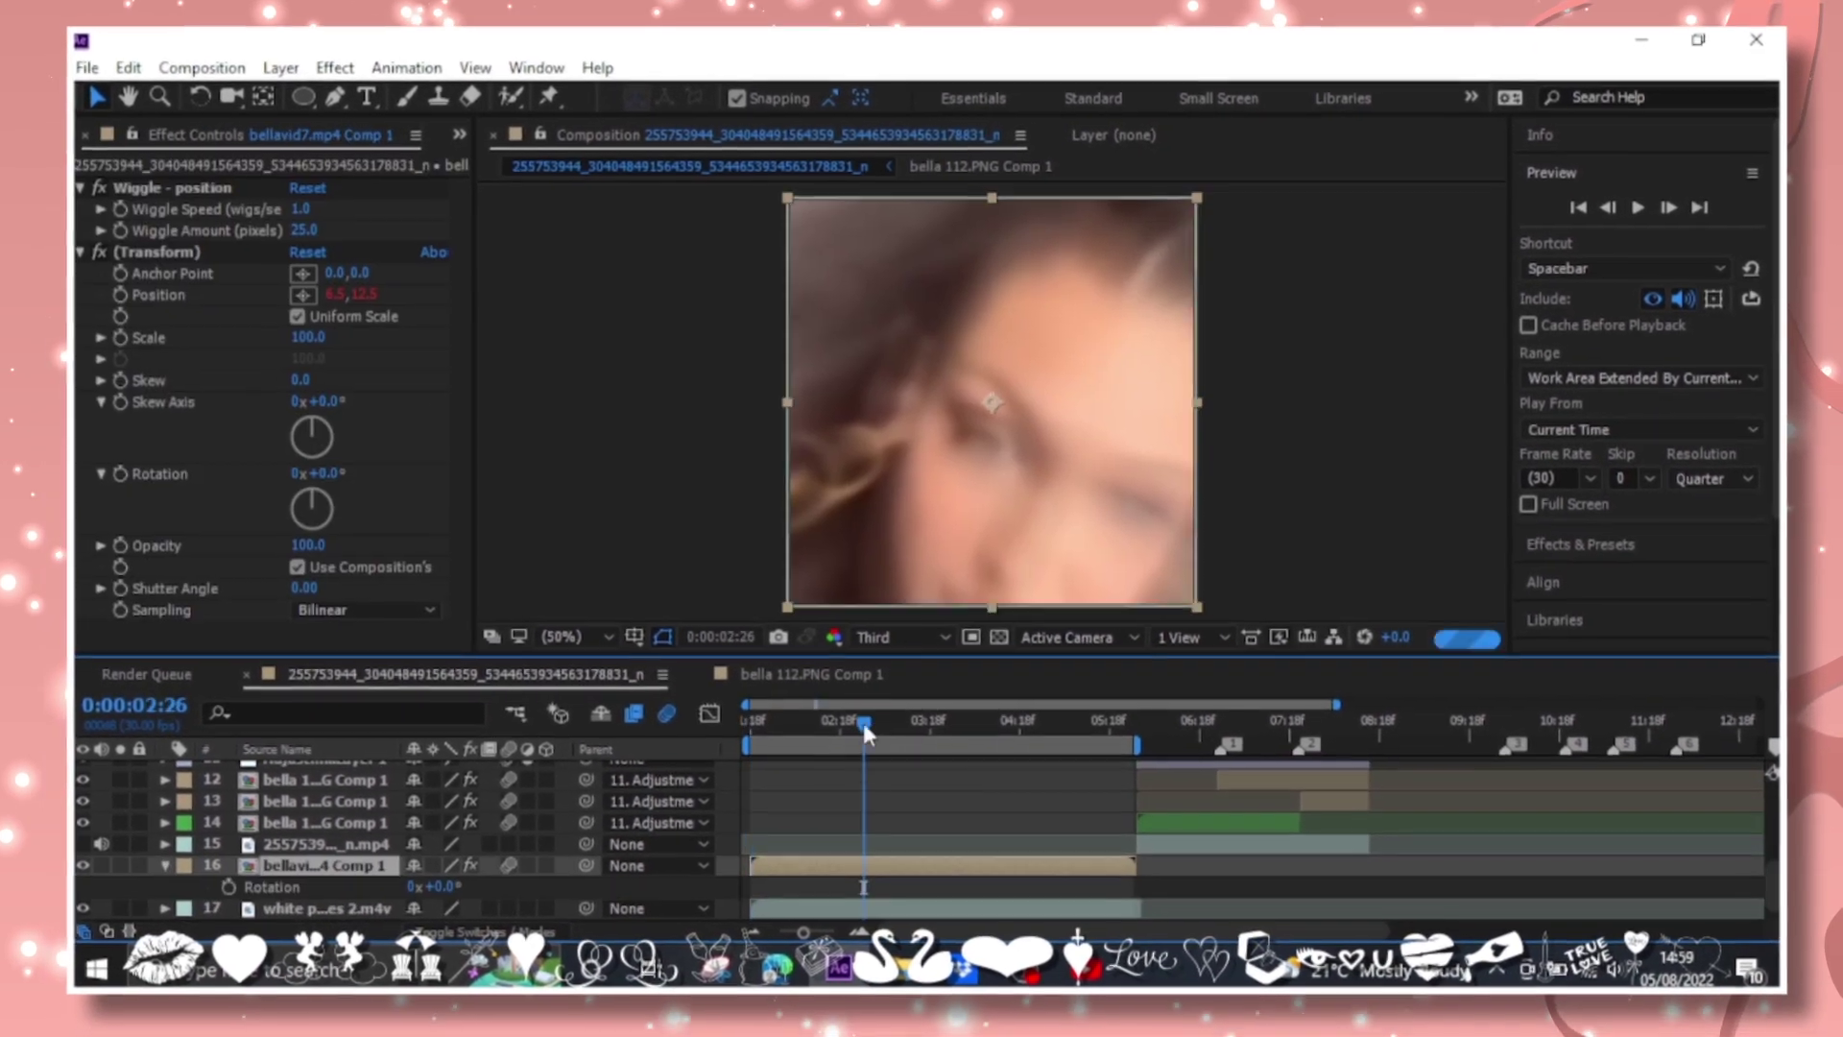
{"action": "left_click_drag", "start_coordinate": [862, 735], "coordinate": [964, 735]}
{"action": "key", "text": "r"}
{"action": "left_click", "coordinate": [432, 900]}
Key bellavid7's Rotation to a full 1x+0° turn with Easy Ease and preview the spin.
{"action": "type", "text": "180"}
{"action": "left_click", "coordinate": [841, 903]}
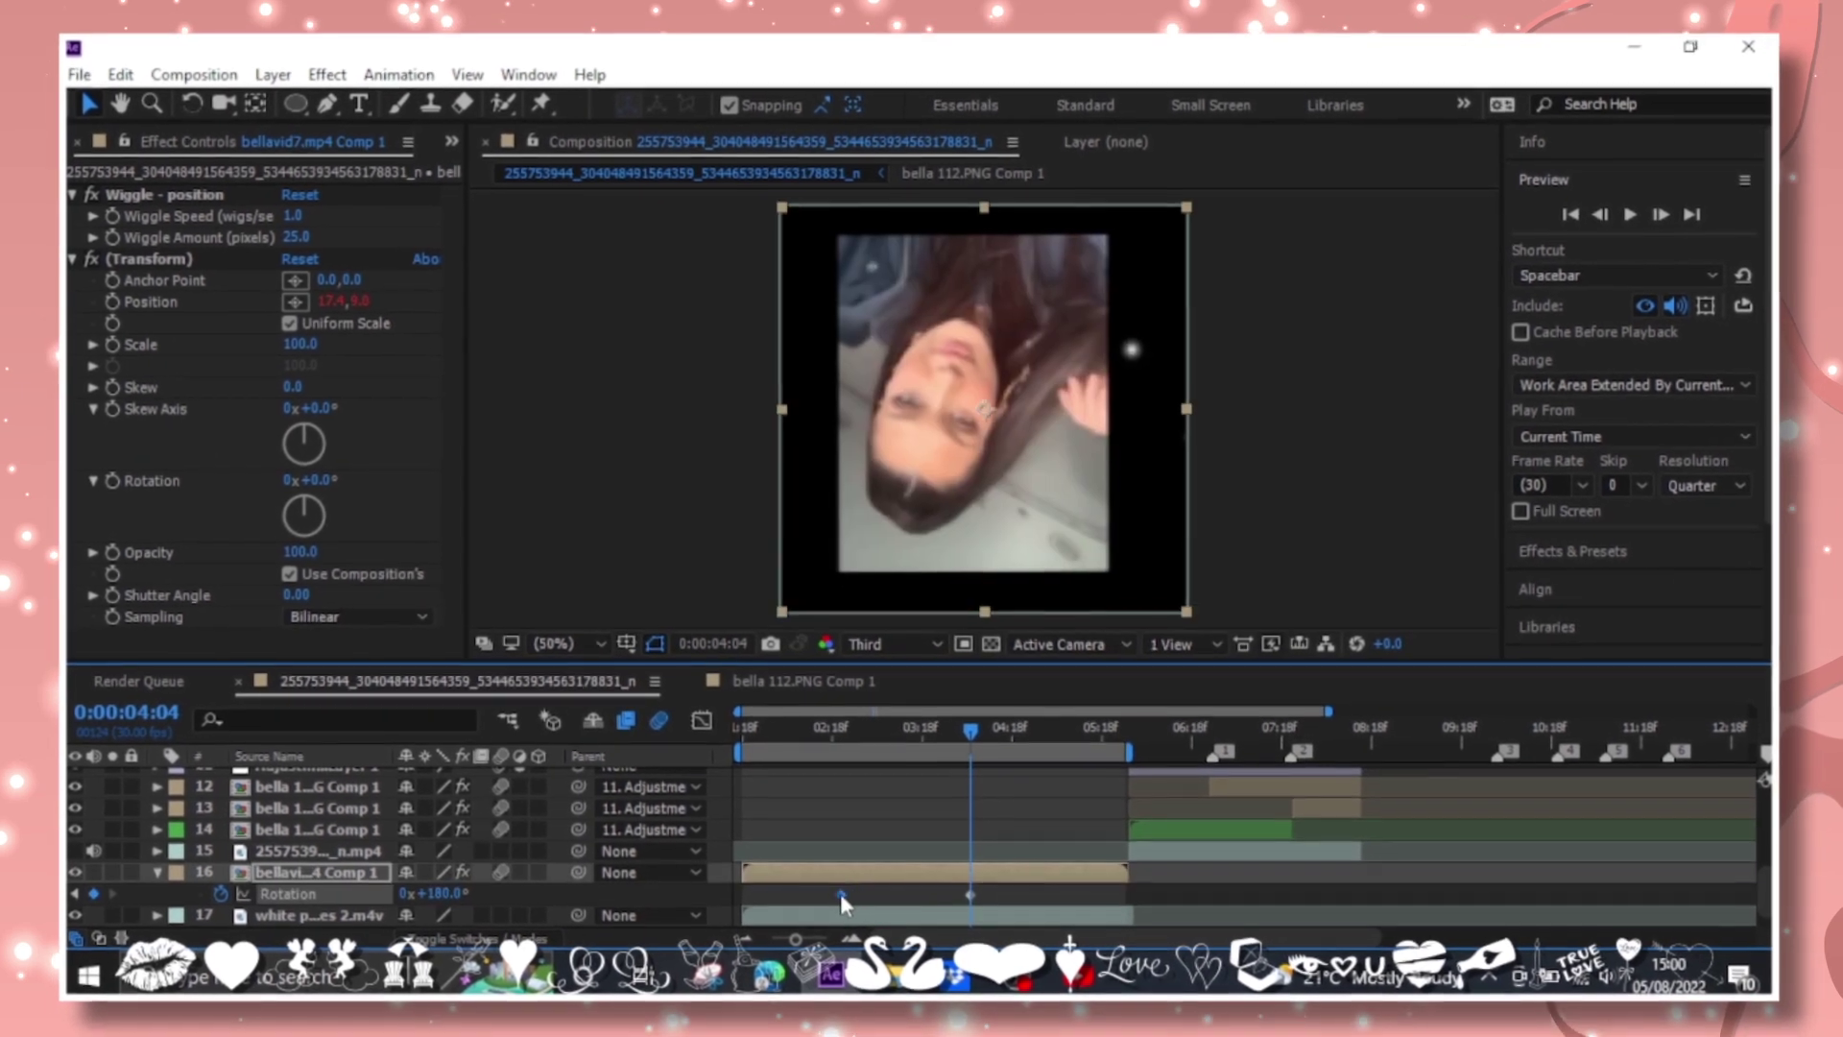
{"action": "left_click_drag", "start_coordinate": [443, 902], "coordinate": [1019, 898]}
{"action": "right_click", "coordinate": [844, 893]}
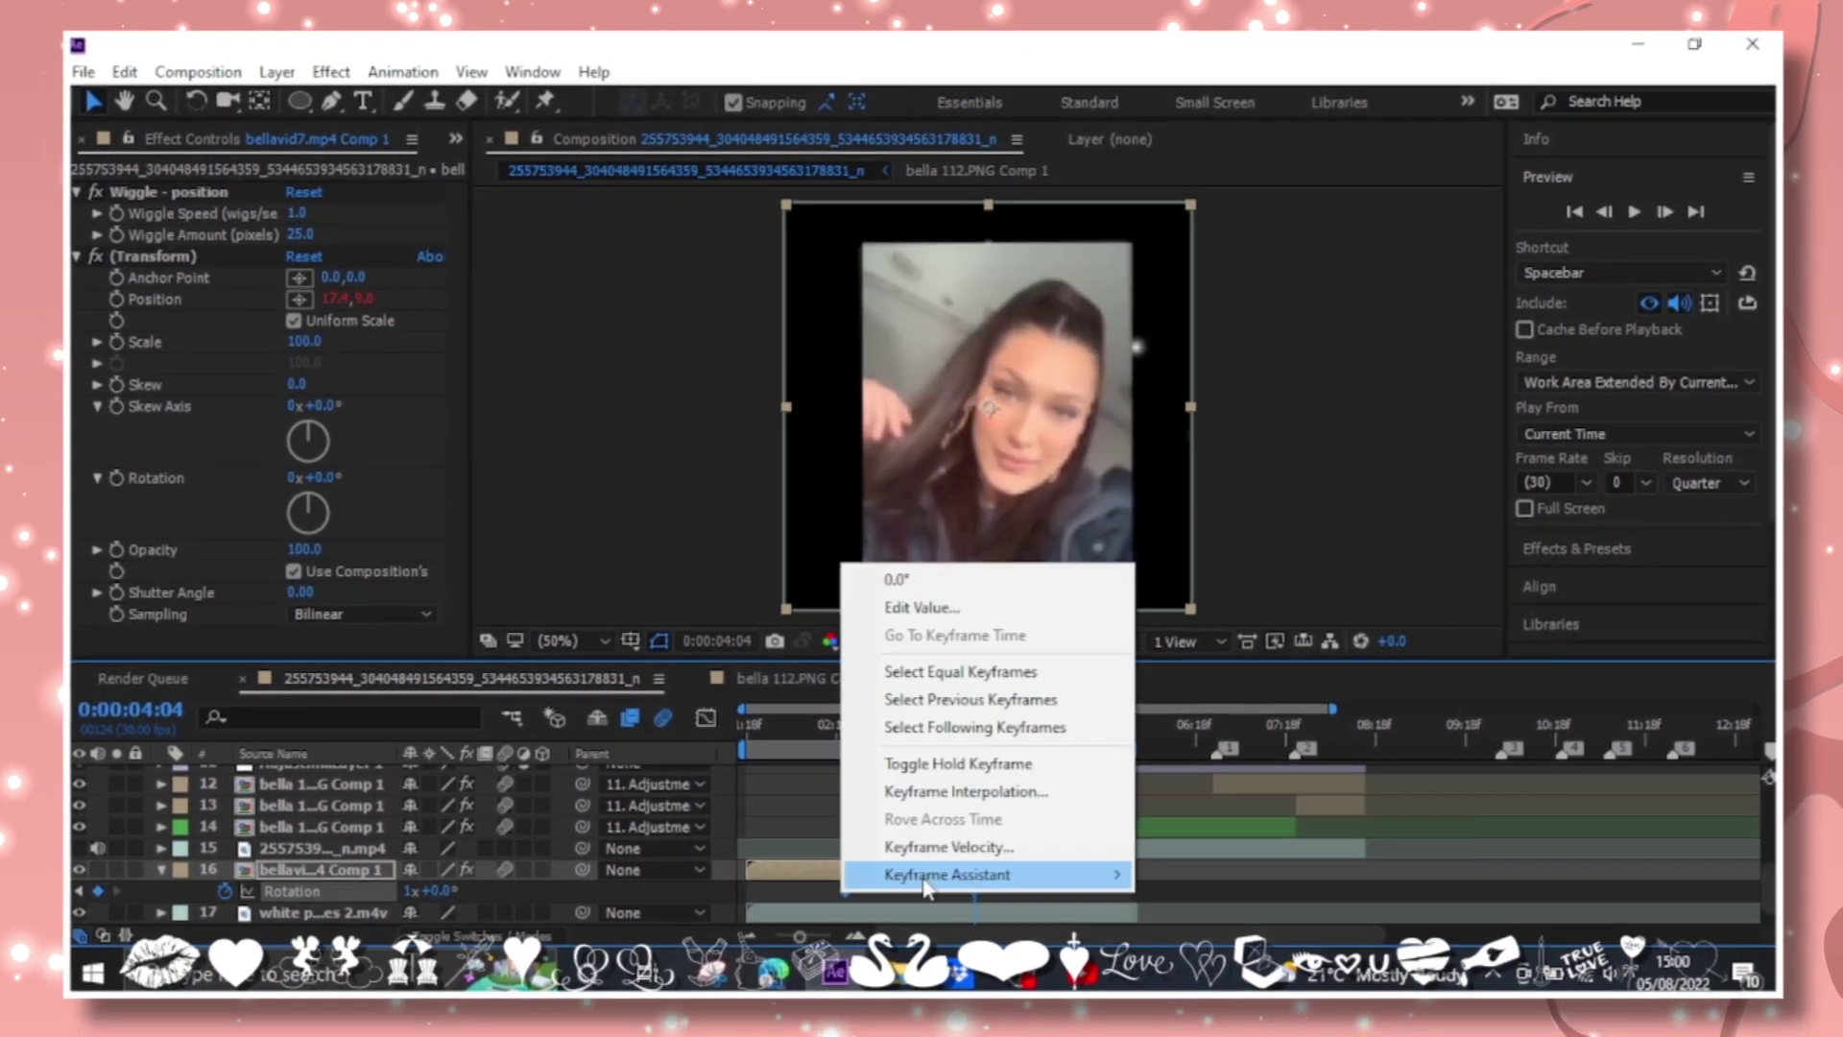
{"action": "left_click", "coordinate": [1190, 893]}
{"action": "key", "text": "shift+F3"}
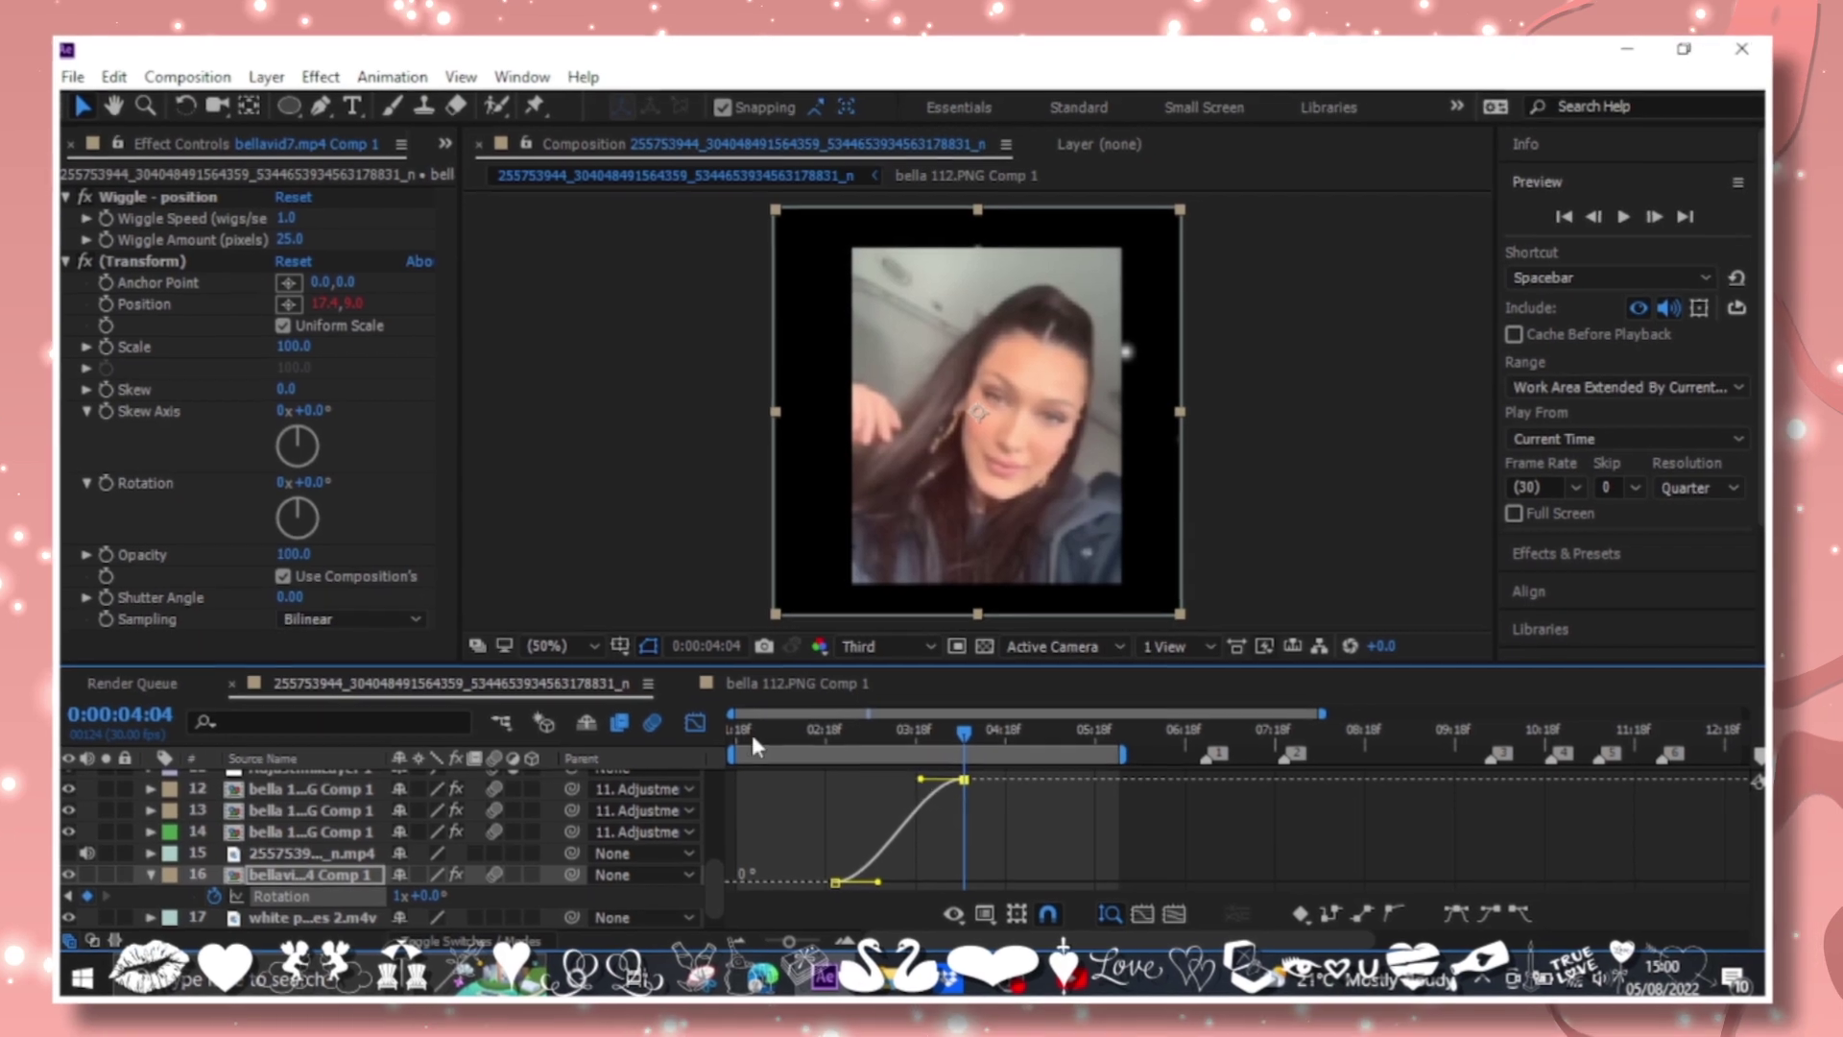
{"action": "key", "text": "shift+F3"}
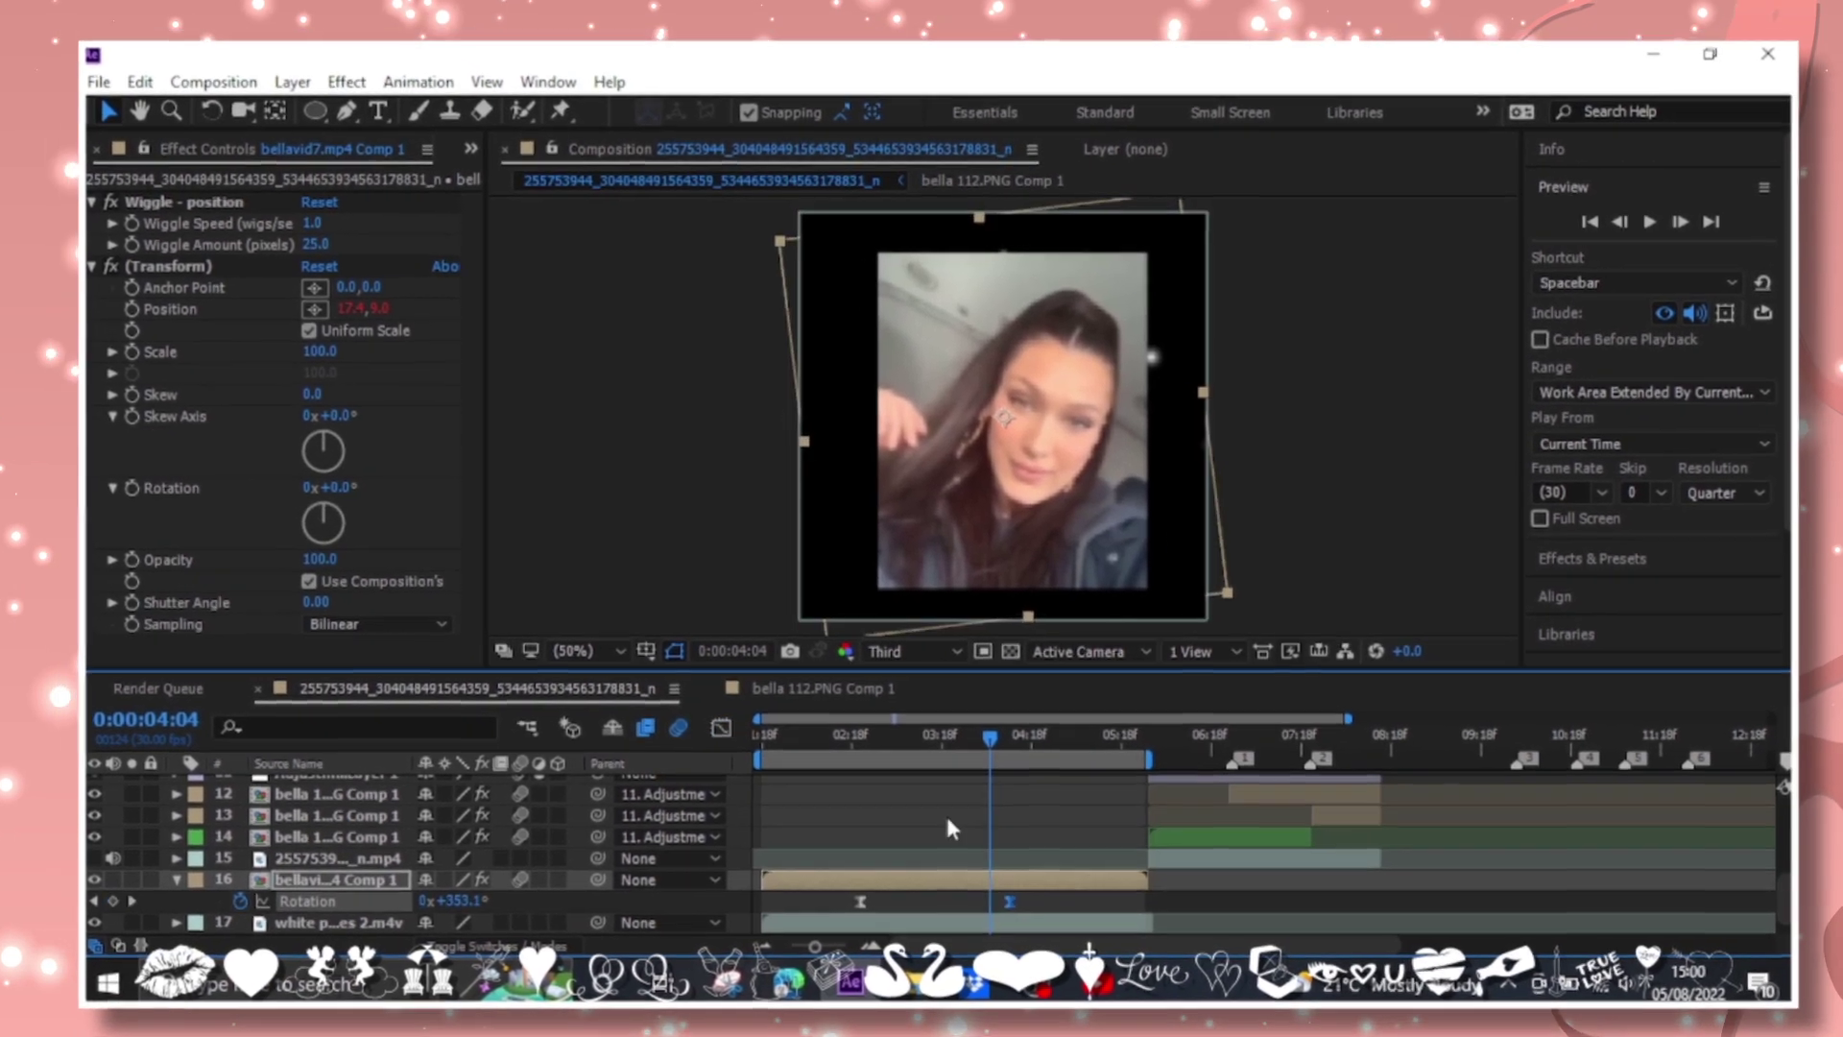
{"action": "key", "text": "space"}
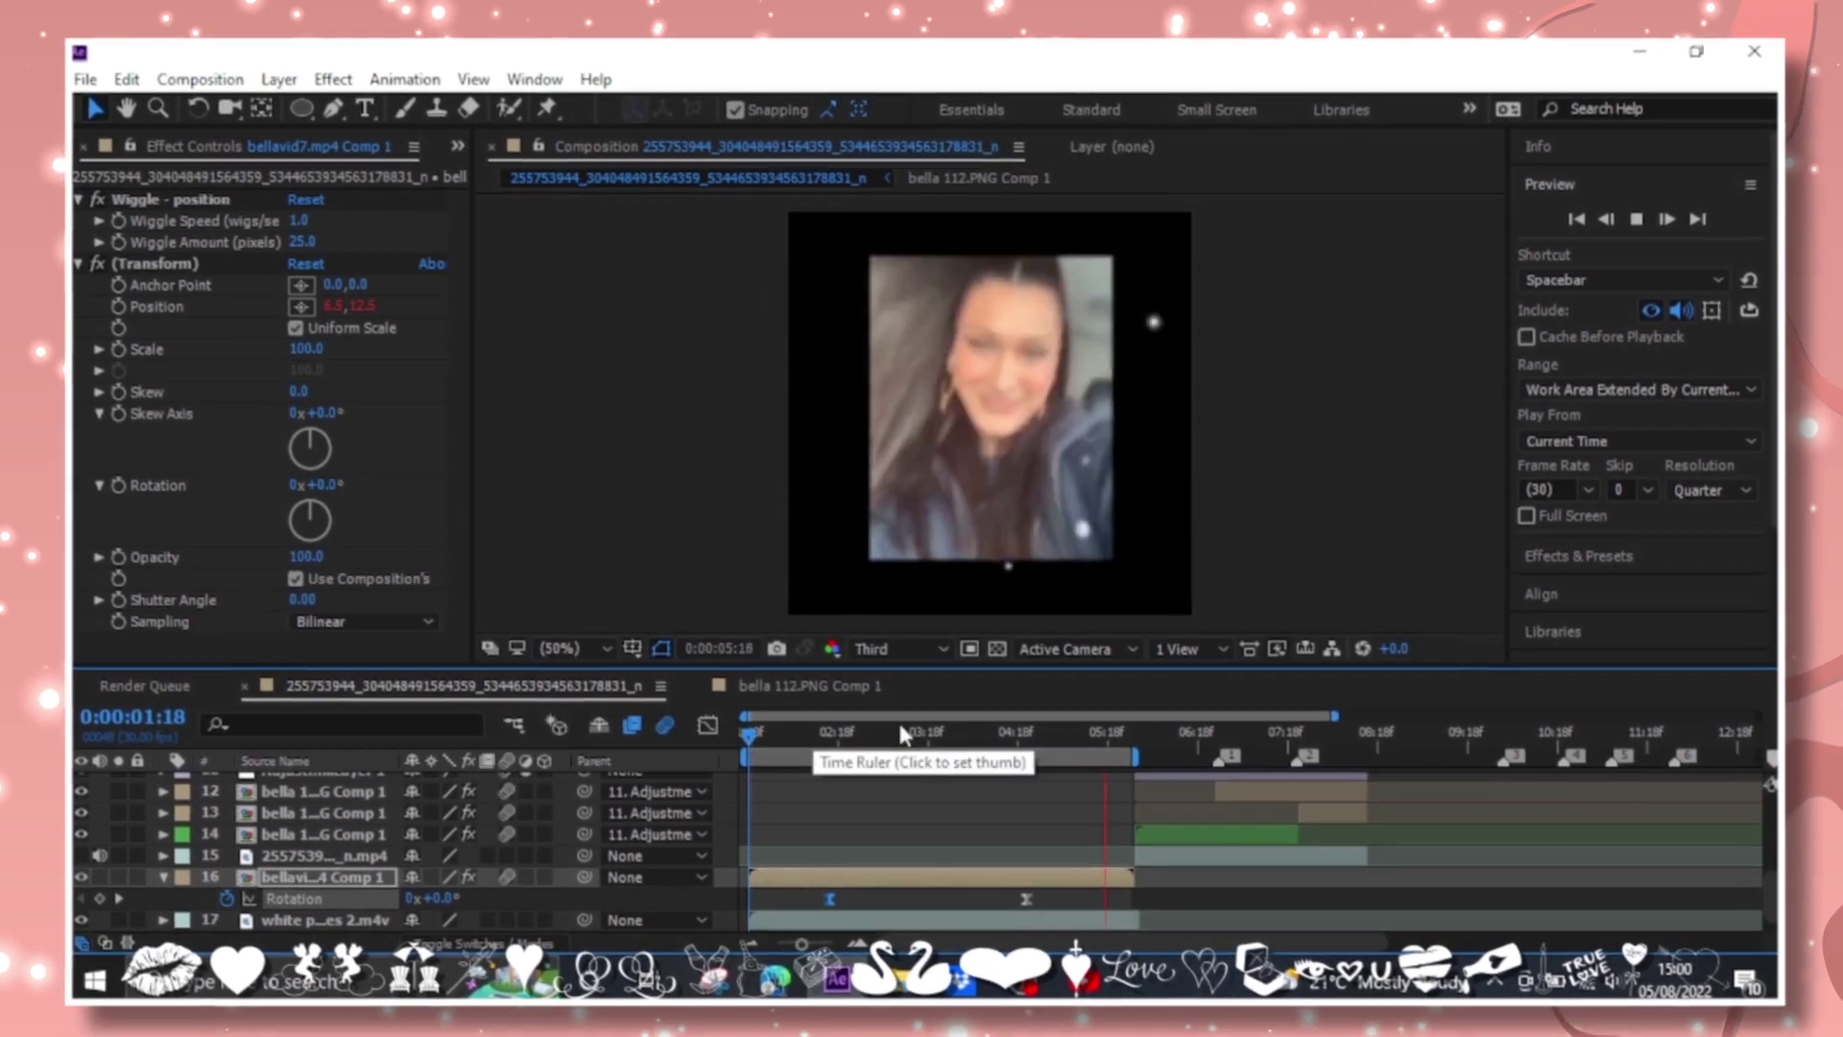
{"action": "left_click", "coordinate": [1019, 733]}
Set the middle Scale keyframe at 3:26 to 80%, ease the scale curve, and preview the zoom.
{"action": "key", "text": "s"}
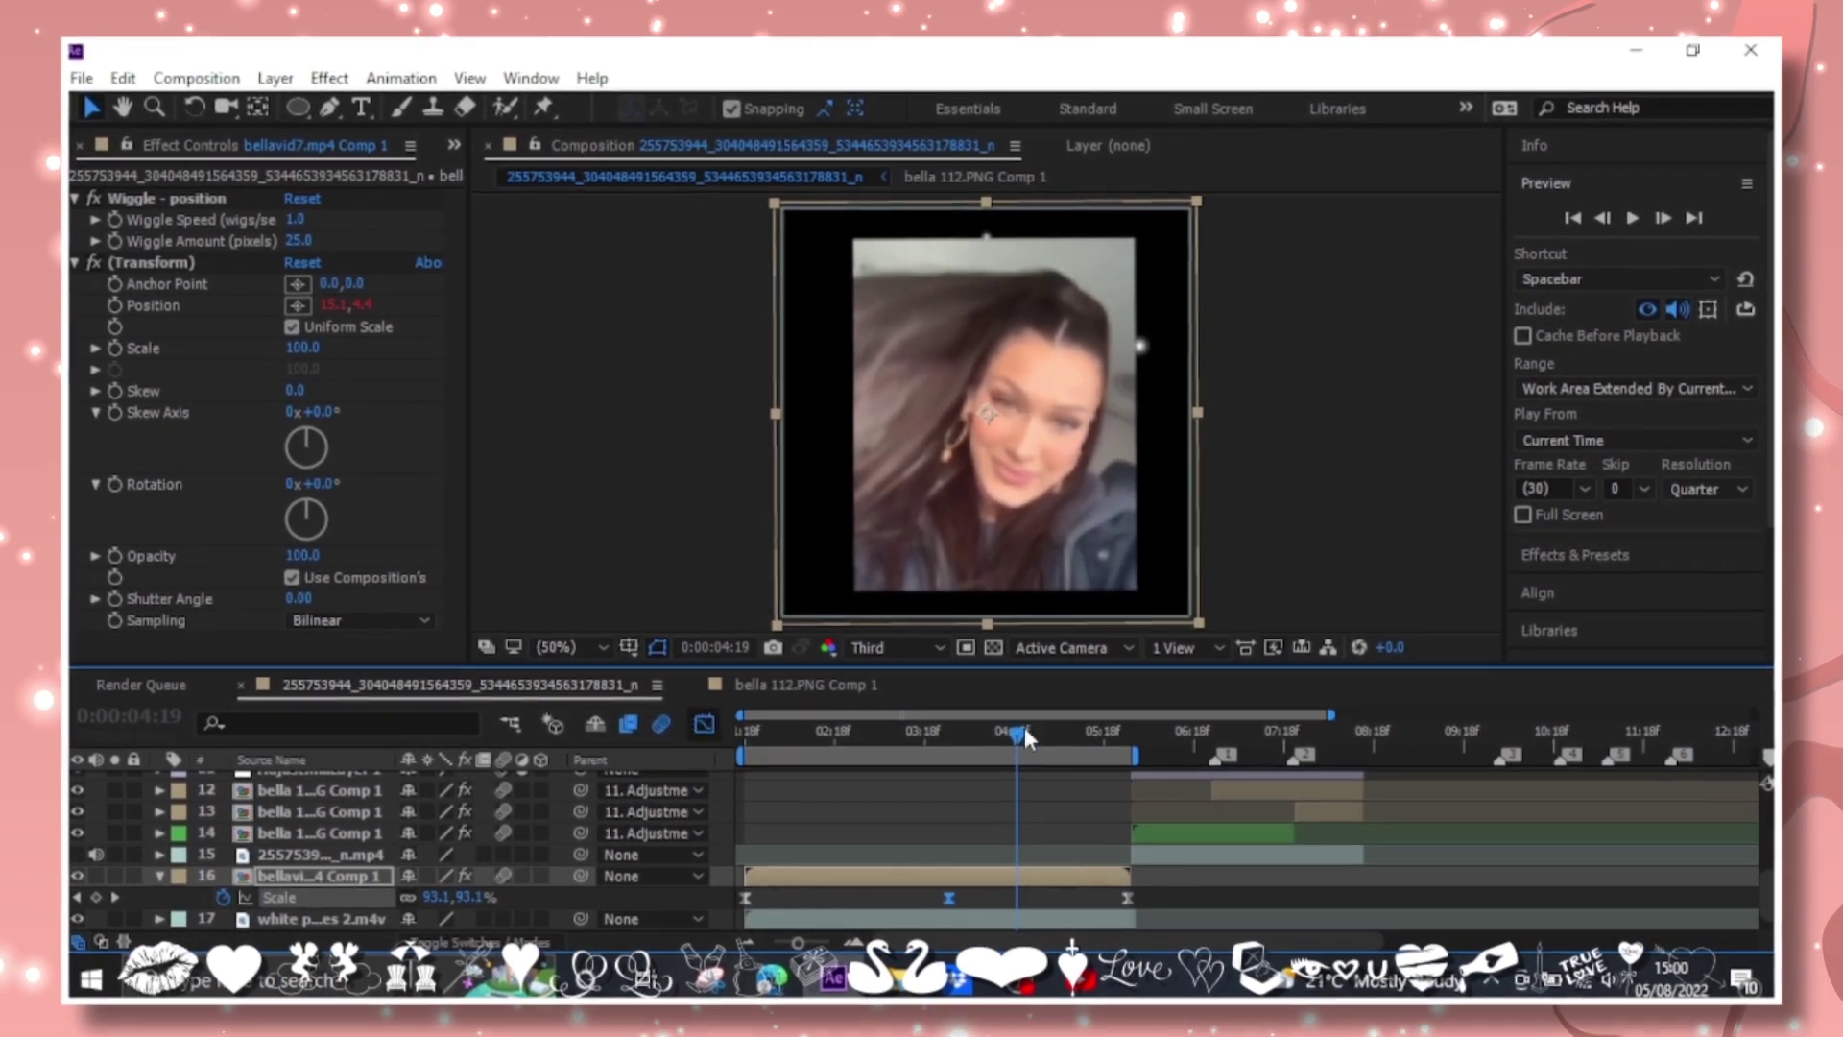
{"action": "key", "text": "shift+F3"}
{"action": "key", "text": "shift+F3"}
{"action": "key", "text": "j"}
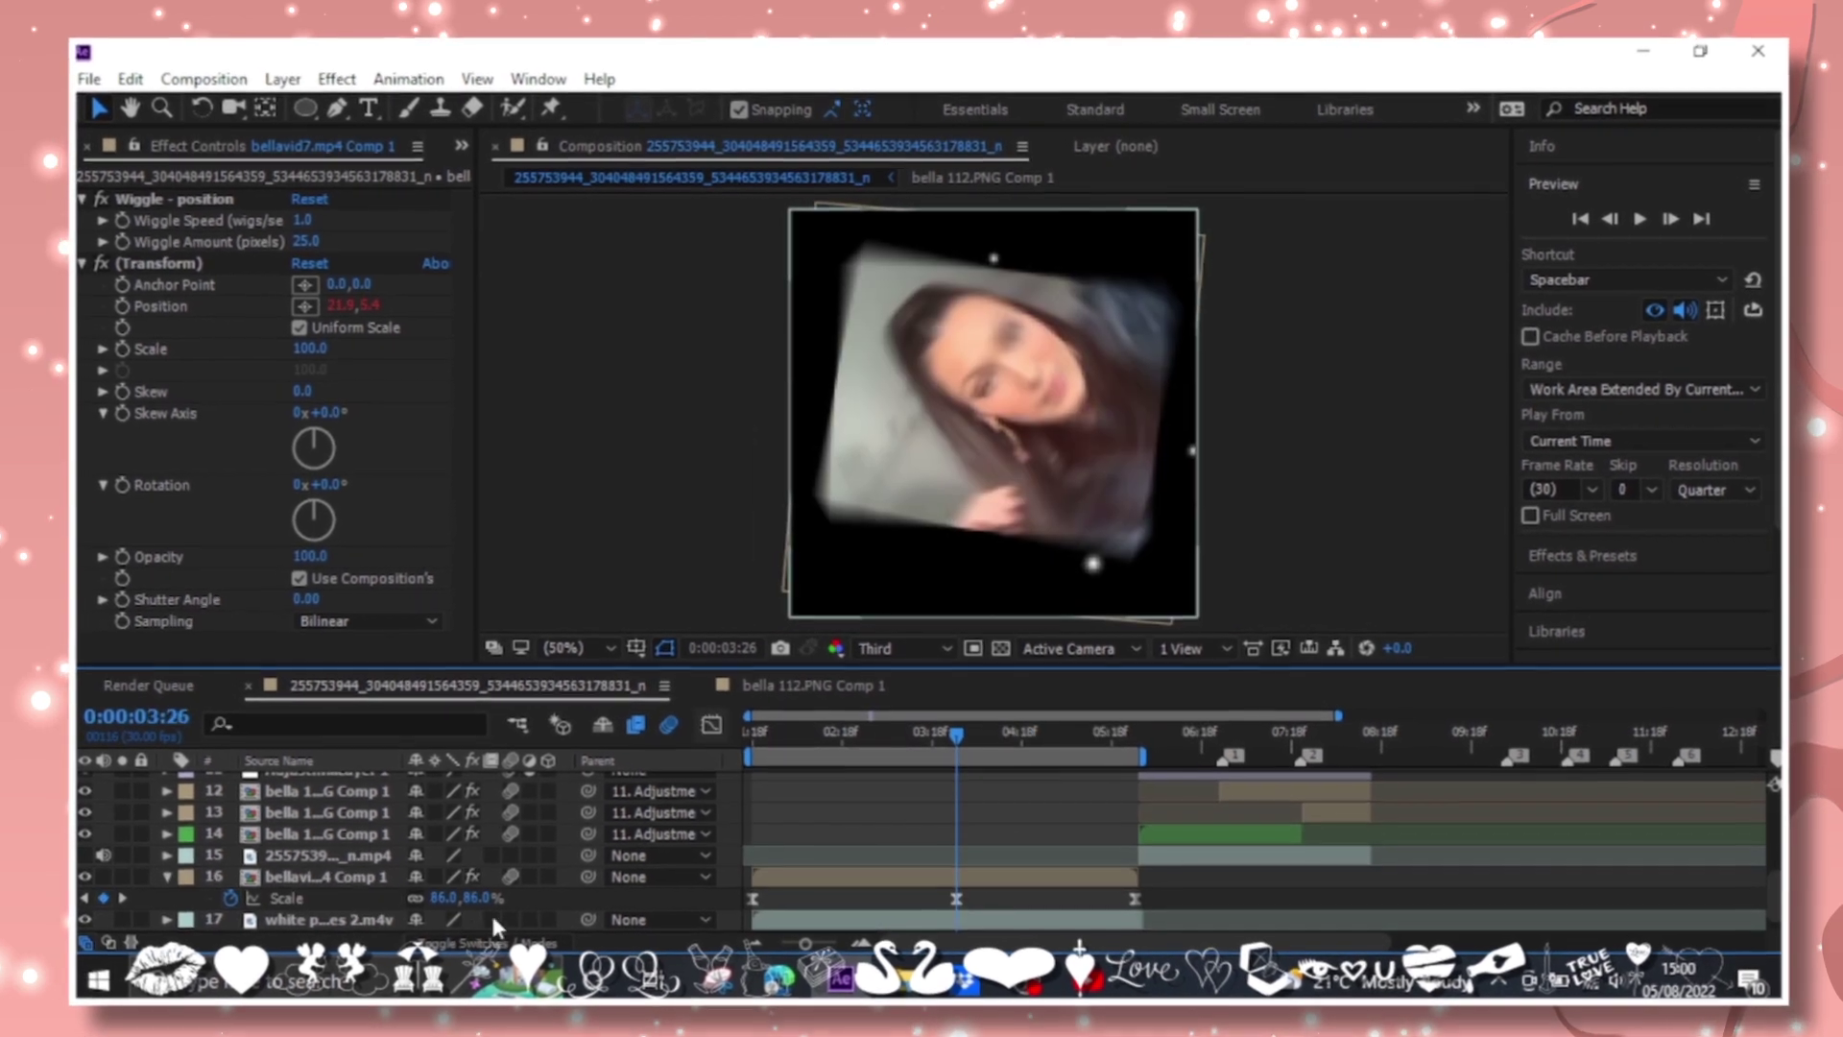
{"action": "left_click", "coordinate": [483, 897]}
{"action": "type", "text": "80"}
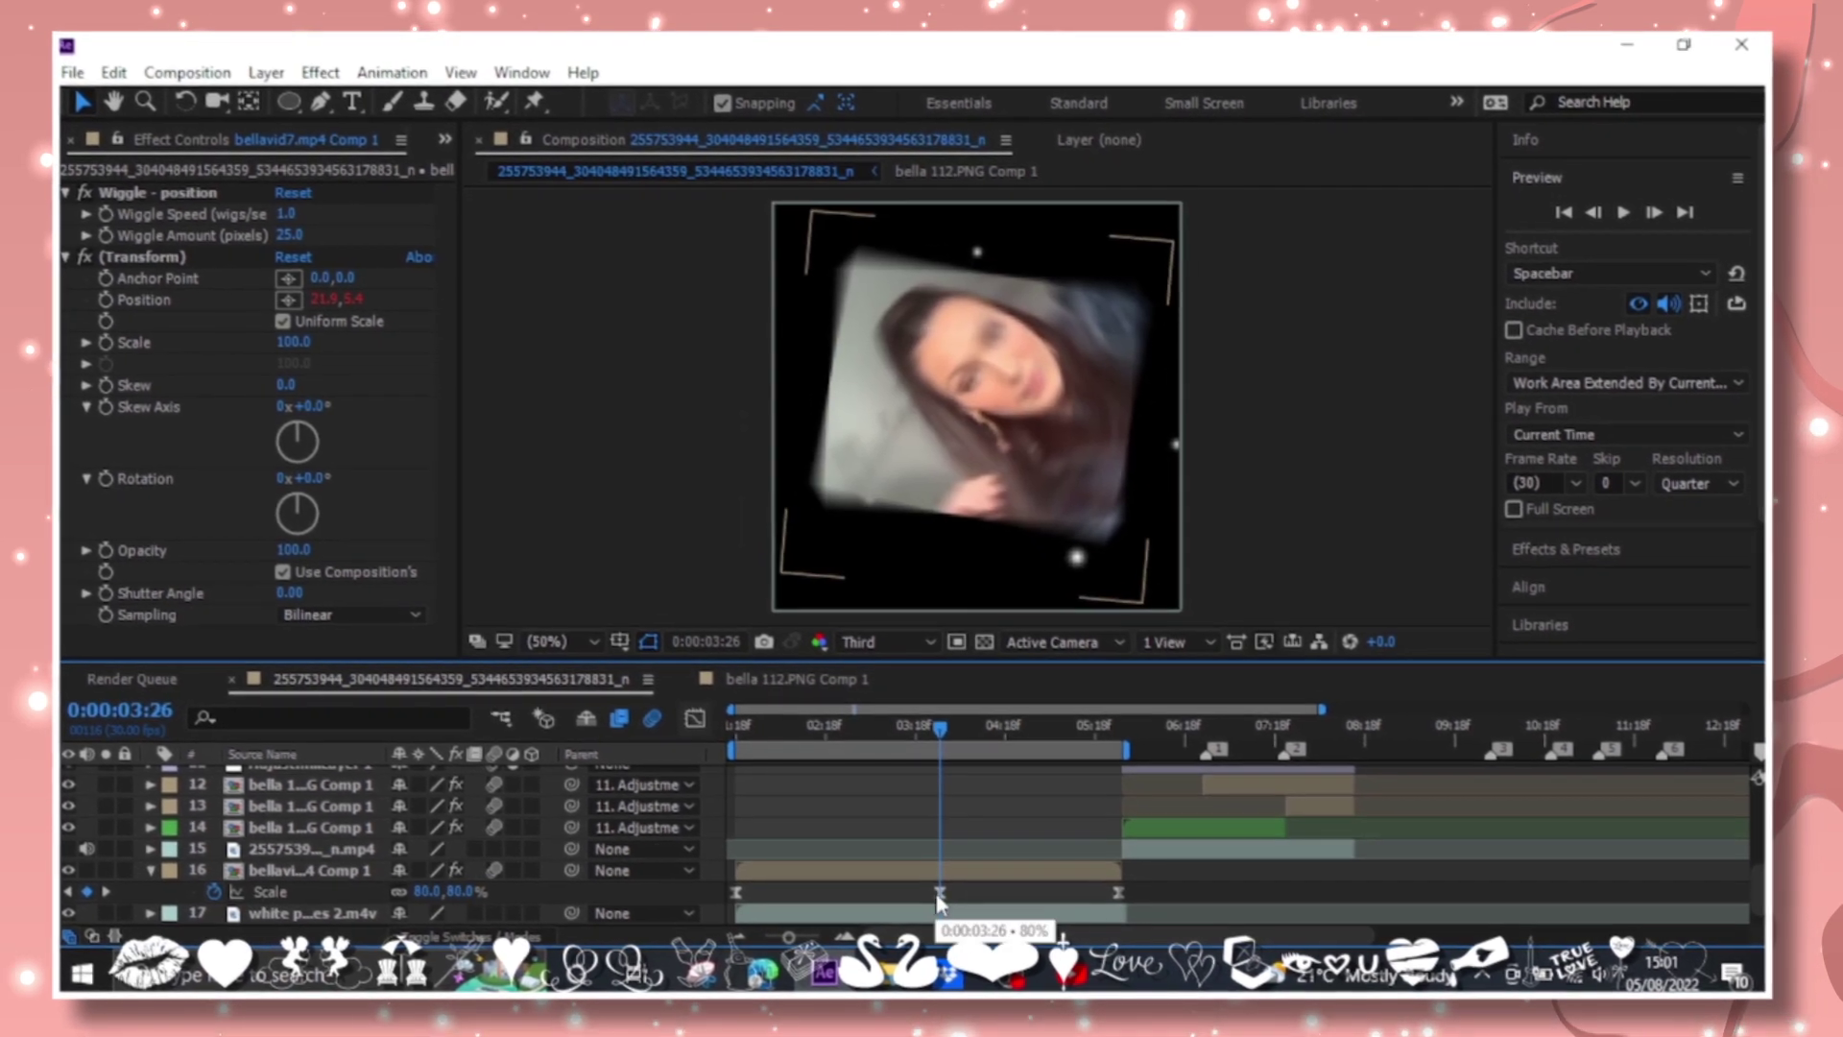
{"action": "key", "text": "shift+F3"}
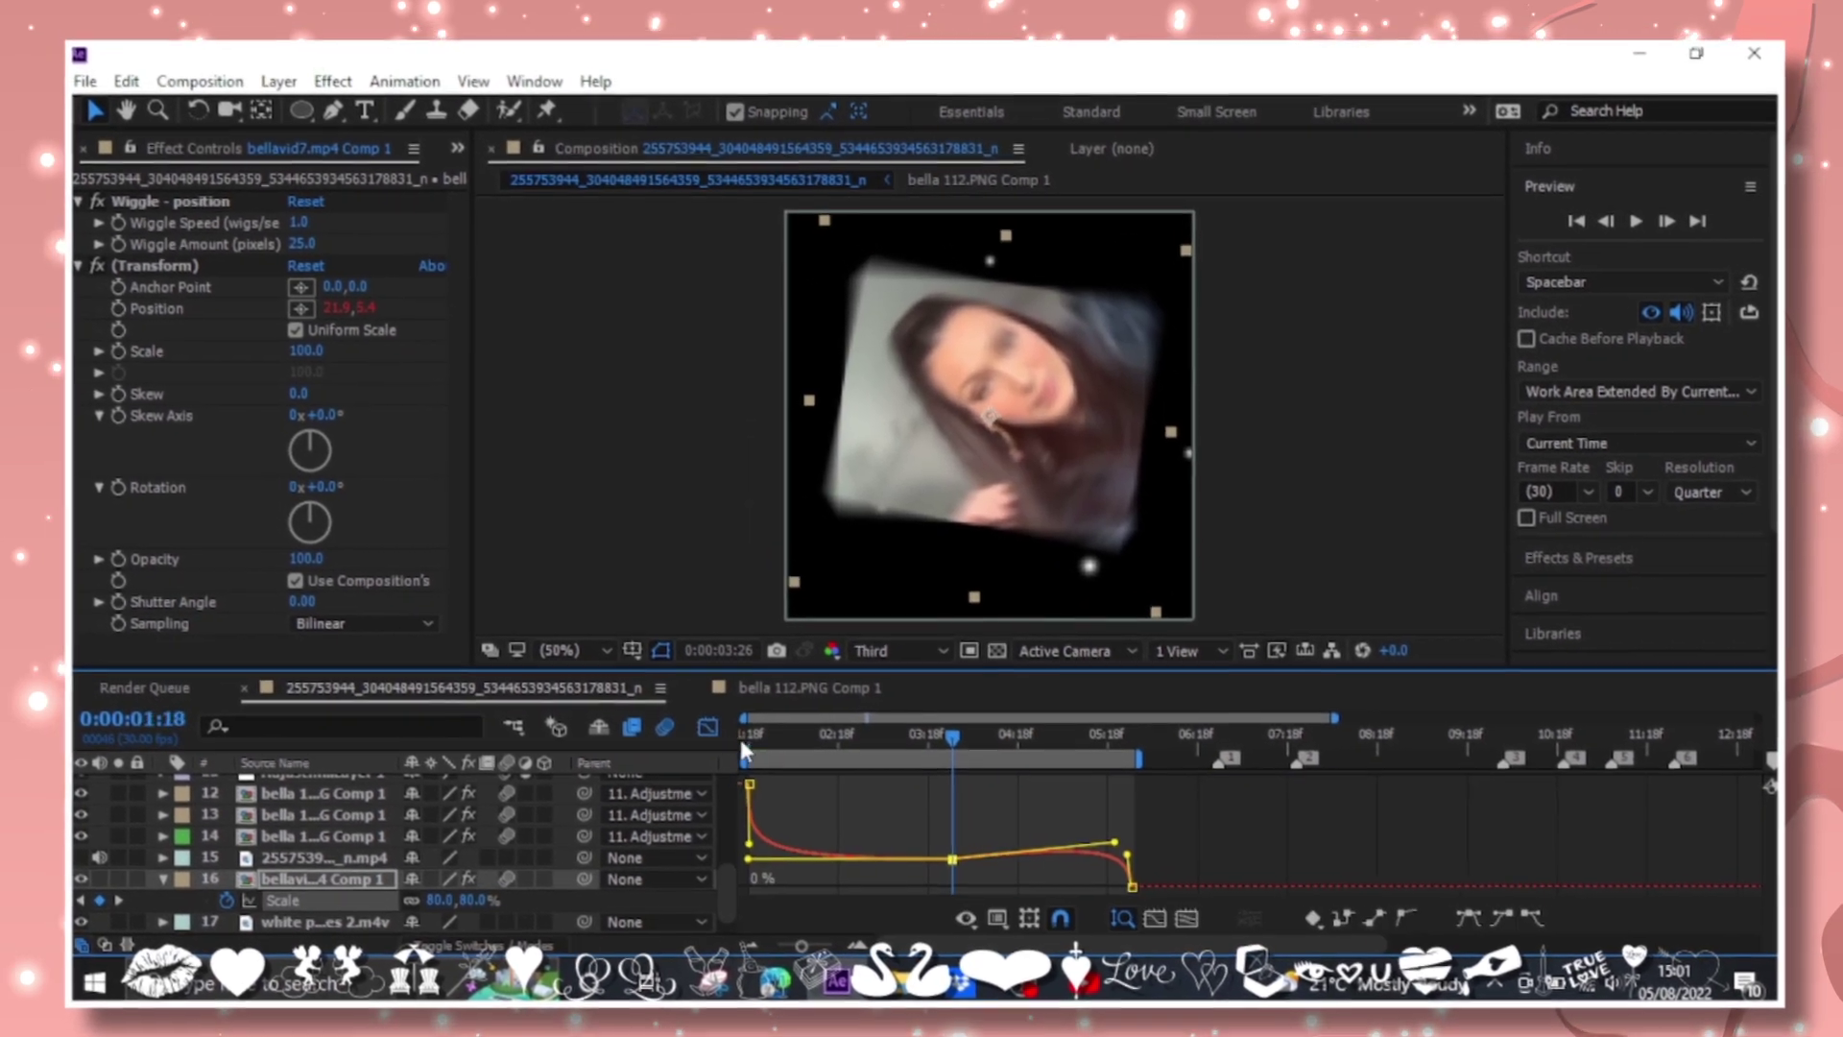
{"action": "left_click", "coordinate": [739, 731]}
{"action": "key", "text": "space"}
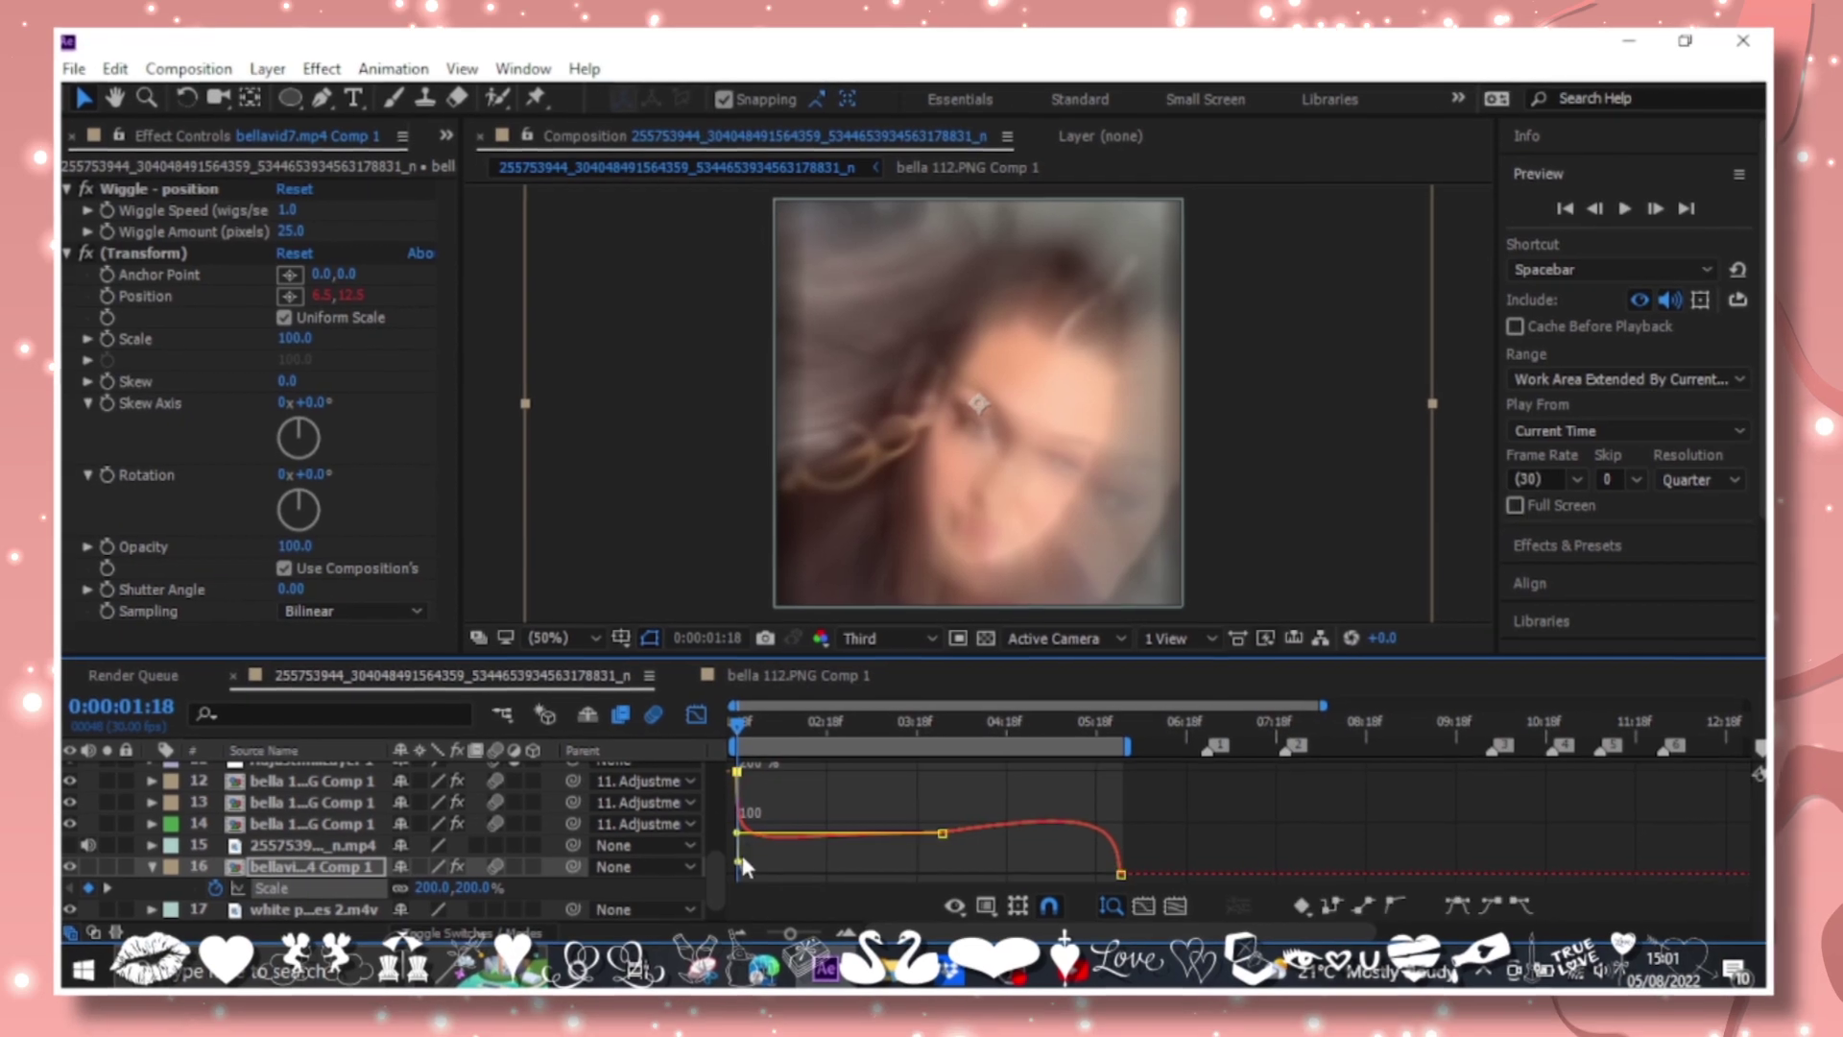
{"action": "key", "text": "shift+F3"}
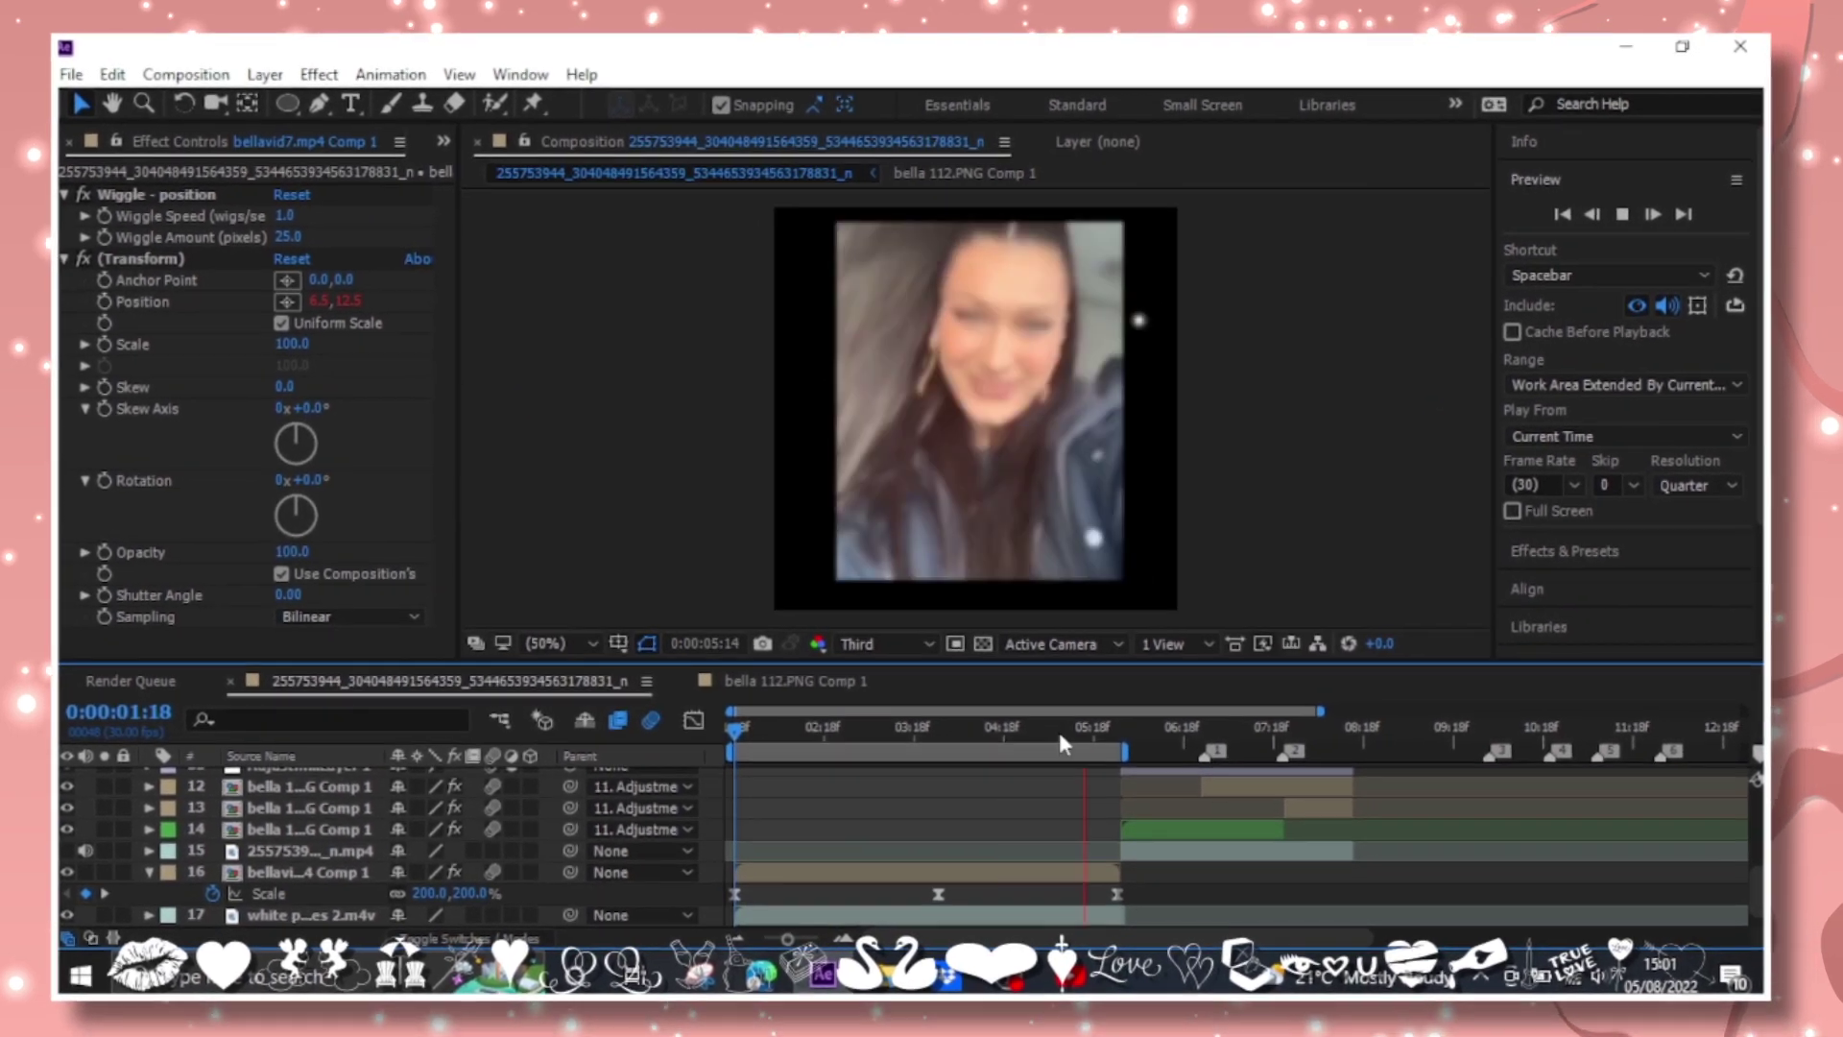
{"action": "left_click", "coordinate": [954, 730]}
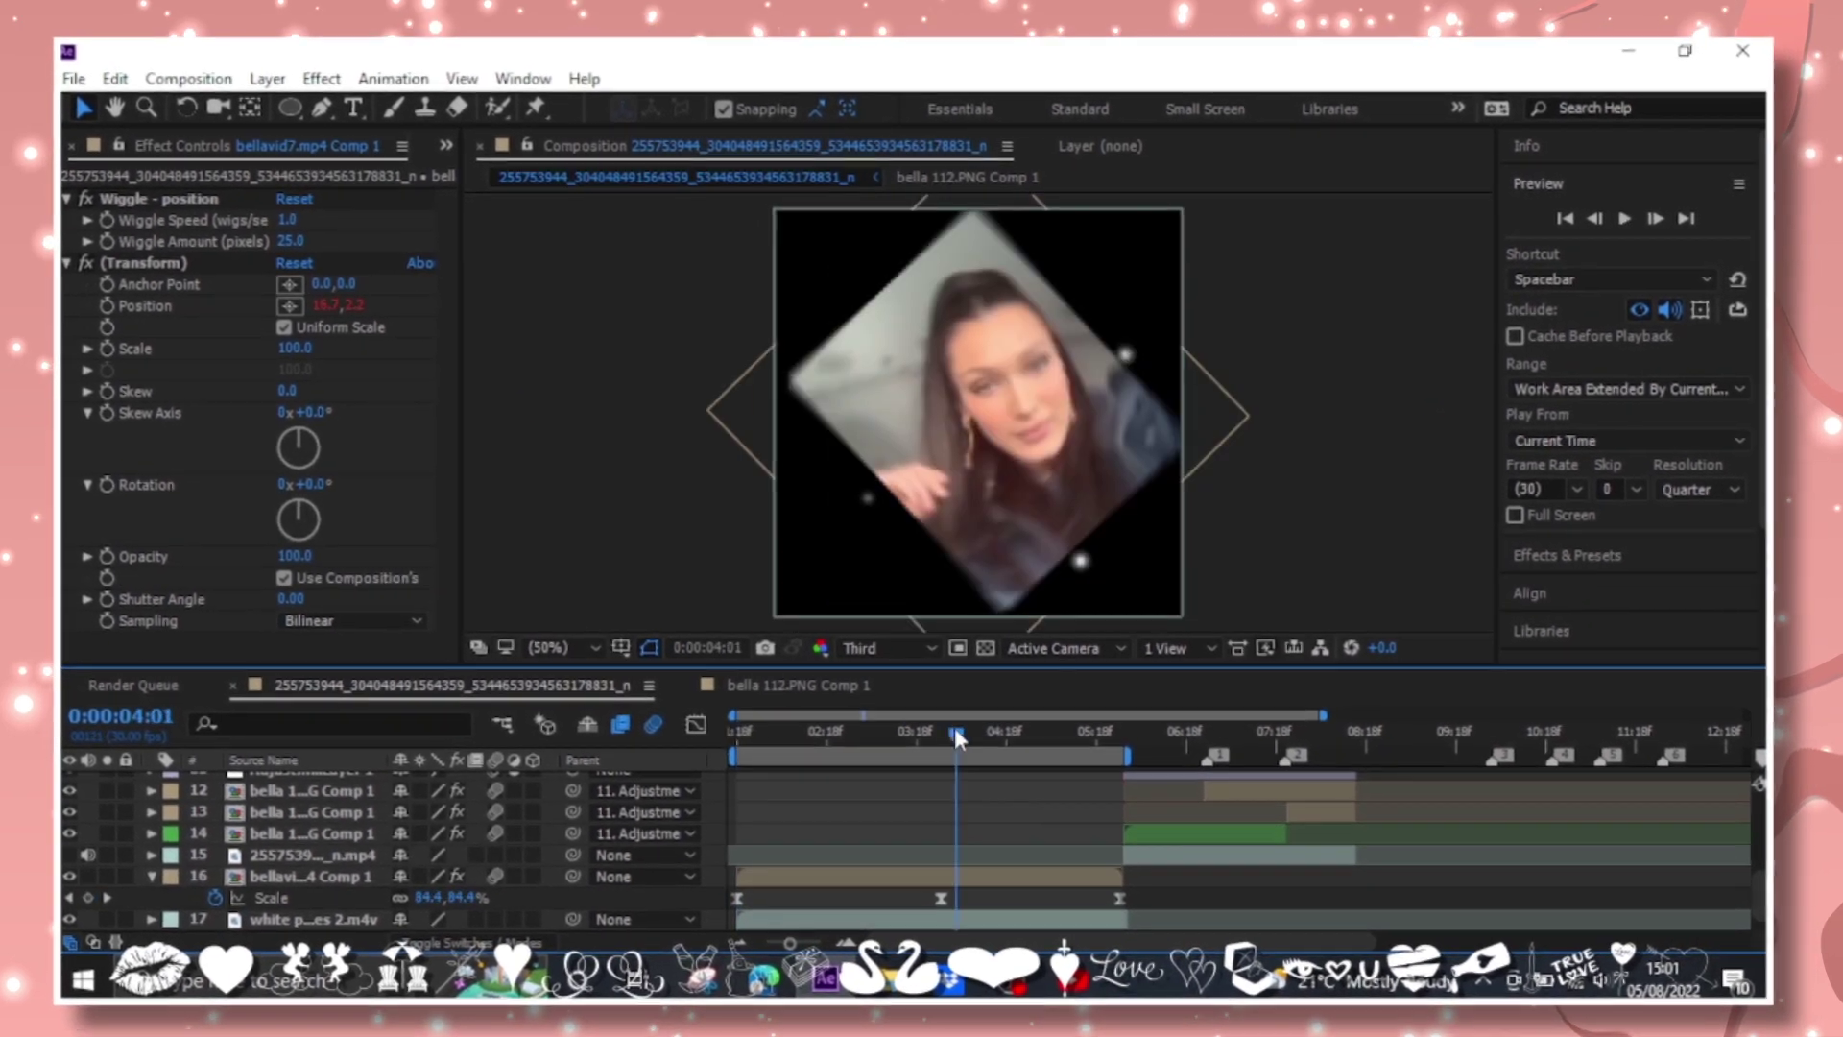
Zoom the timeline out and briefly filter the layers by '255'.
{"action": "left_click_drag", "start_coordinate": [954, 729], "coordinate": [1108, 729]}
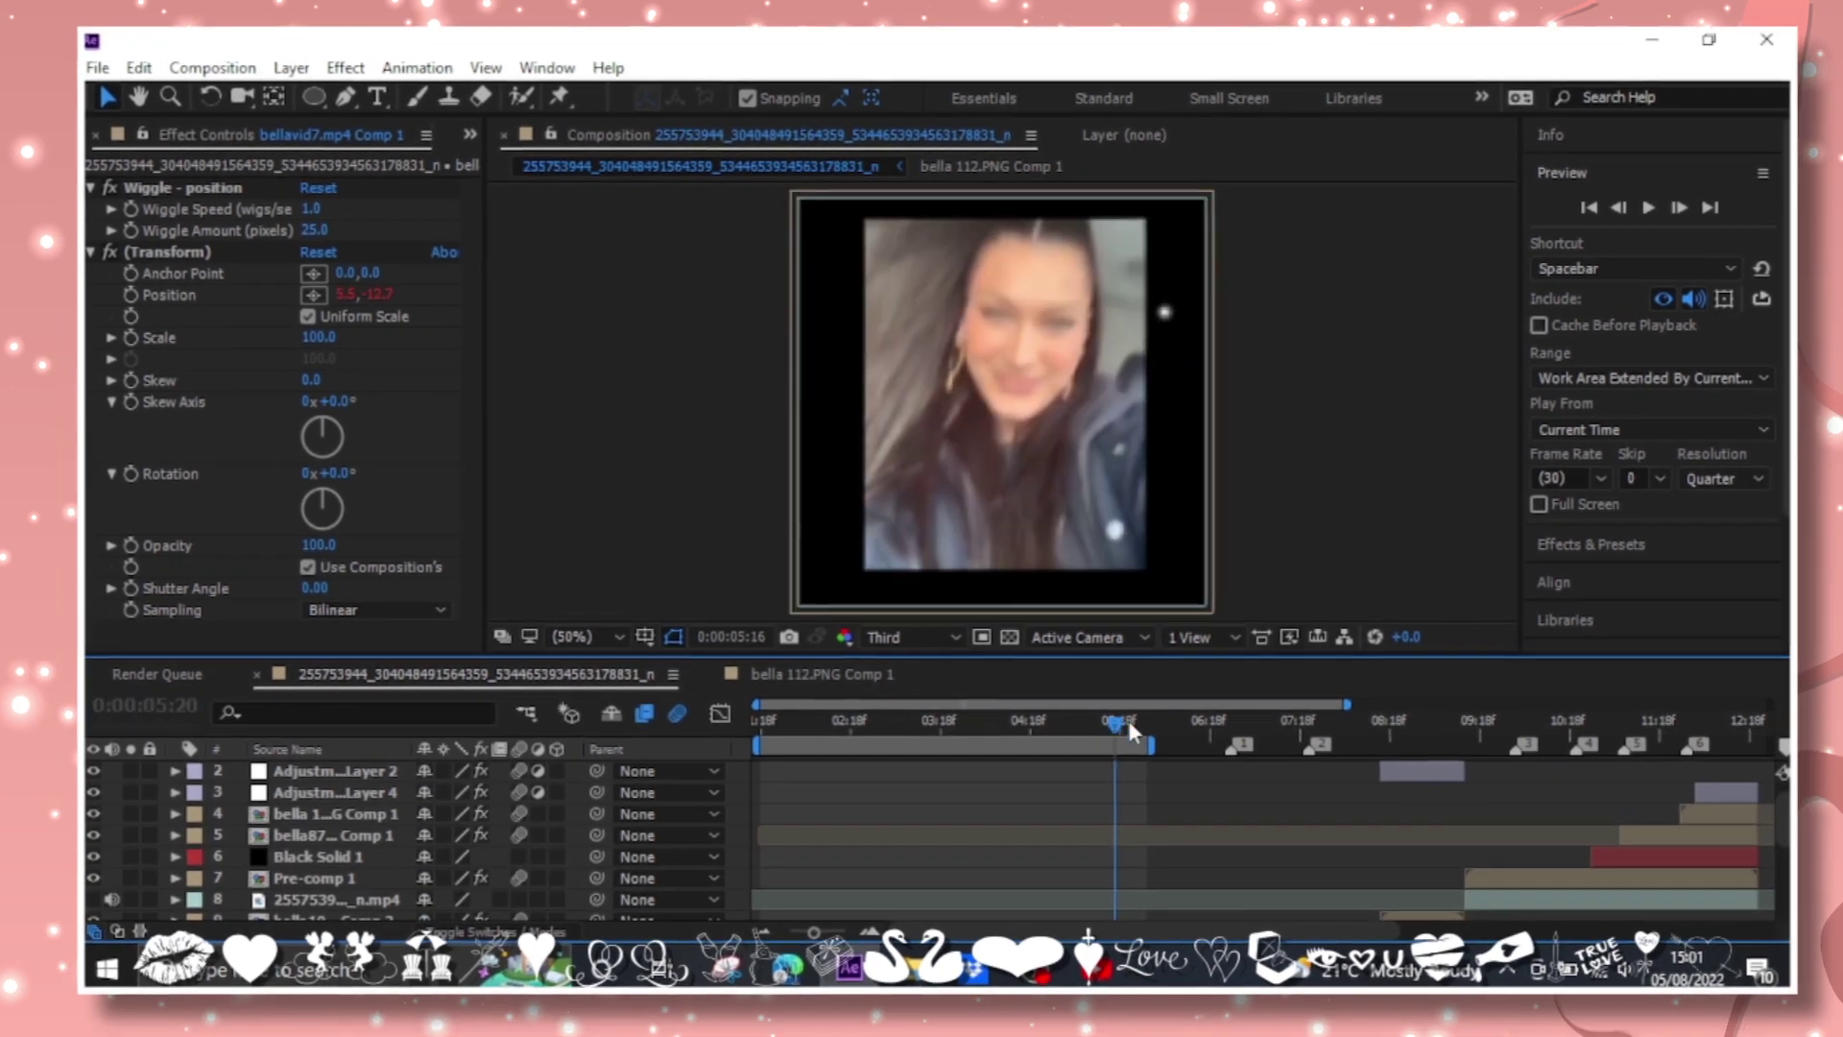
{"action": "left_click_drag", "start_coordinate": [807, 936], "coordinate": [776, 937]}
{"action": "left_click", "coordinate": [1061, 725]}
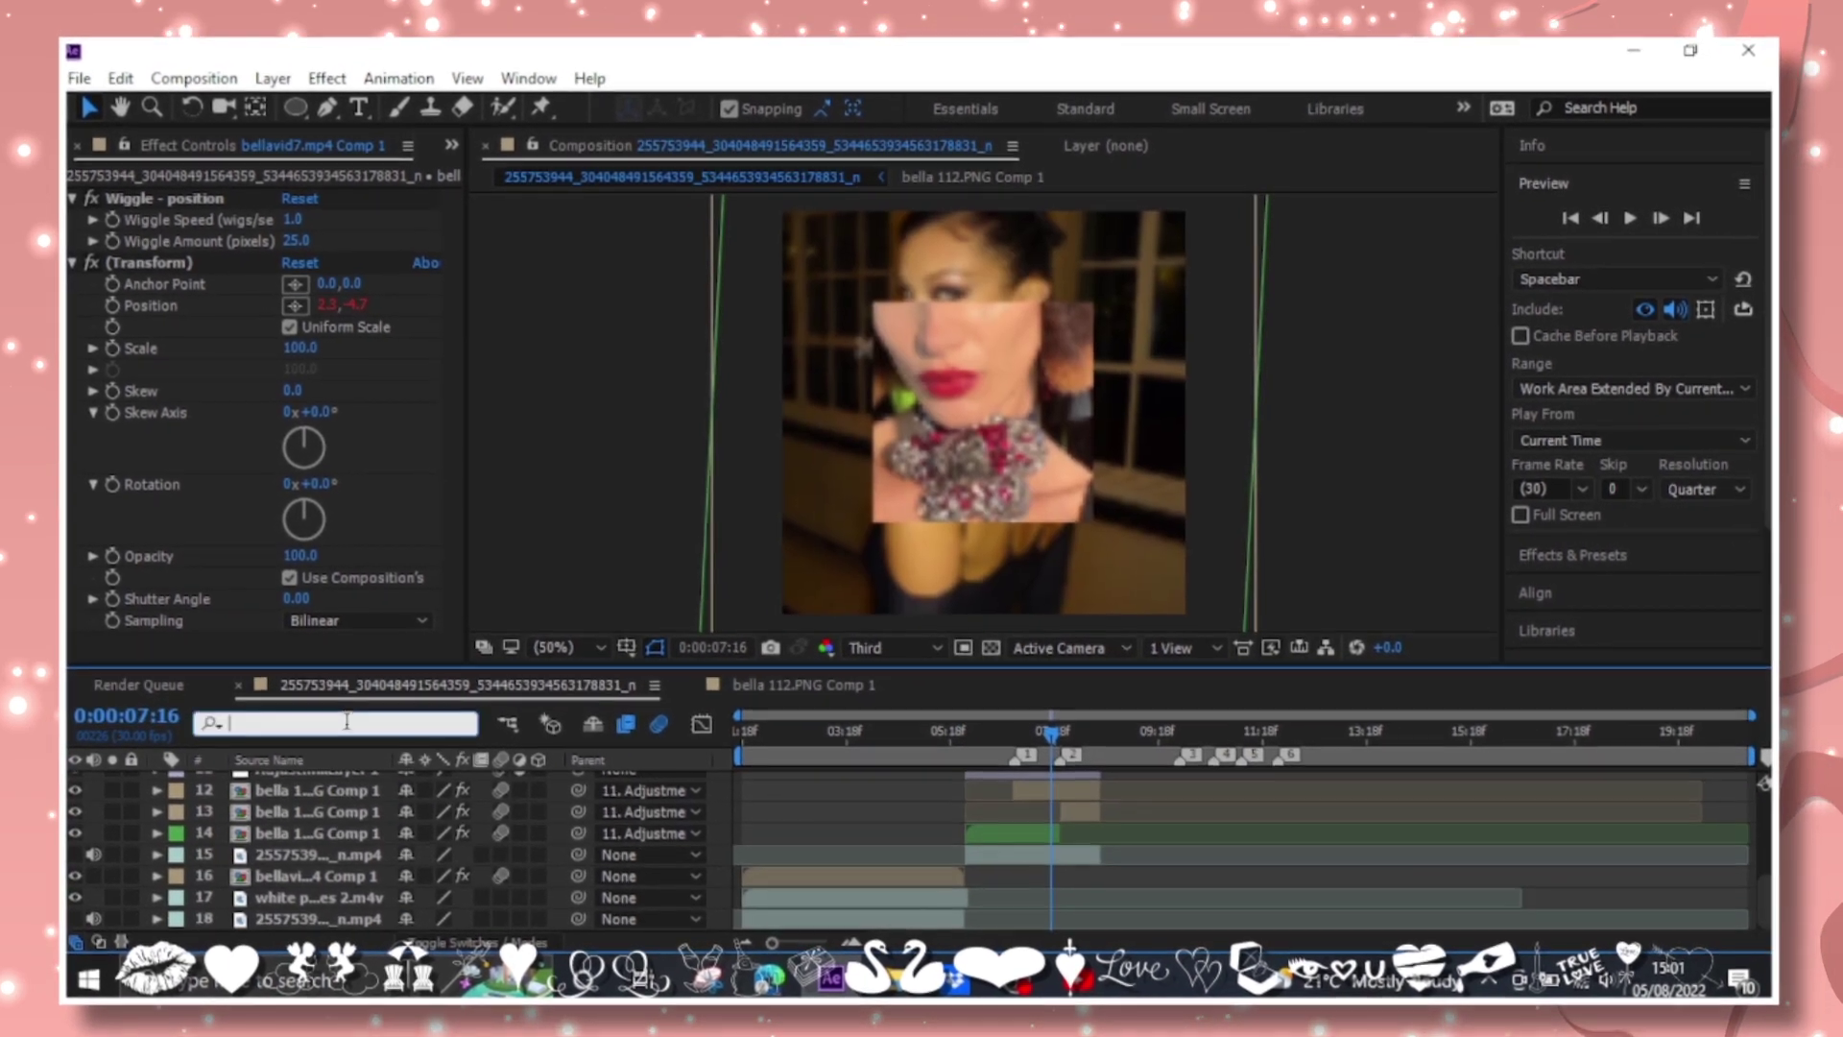
{"action": "left_click", "coordinate": [213, 718]}
{"action": "type", "text": "255"}
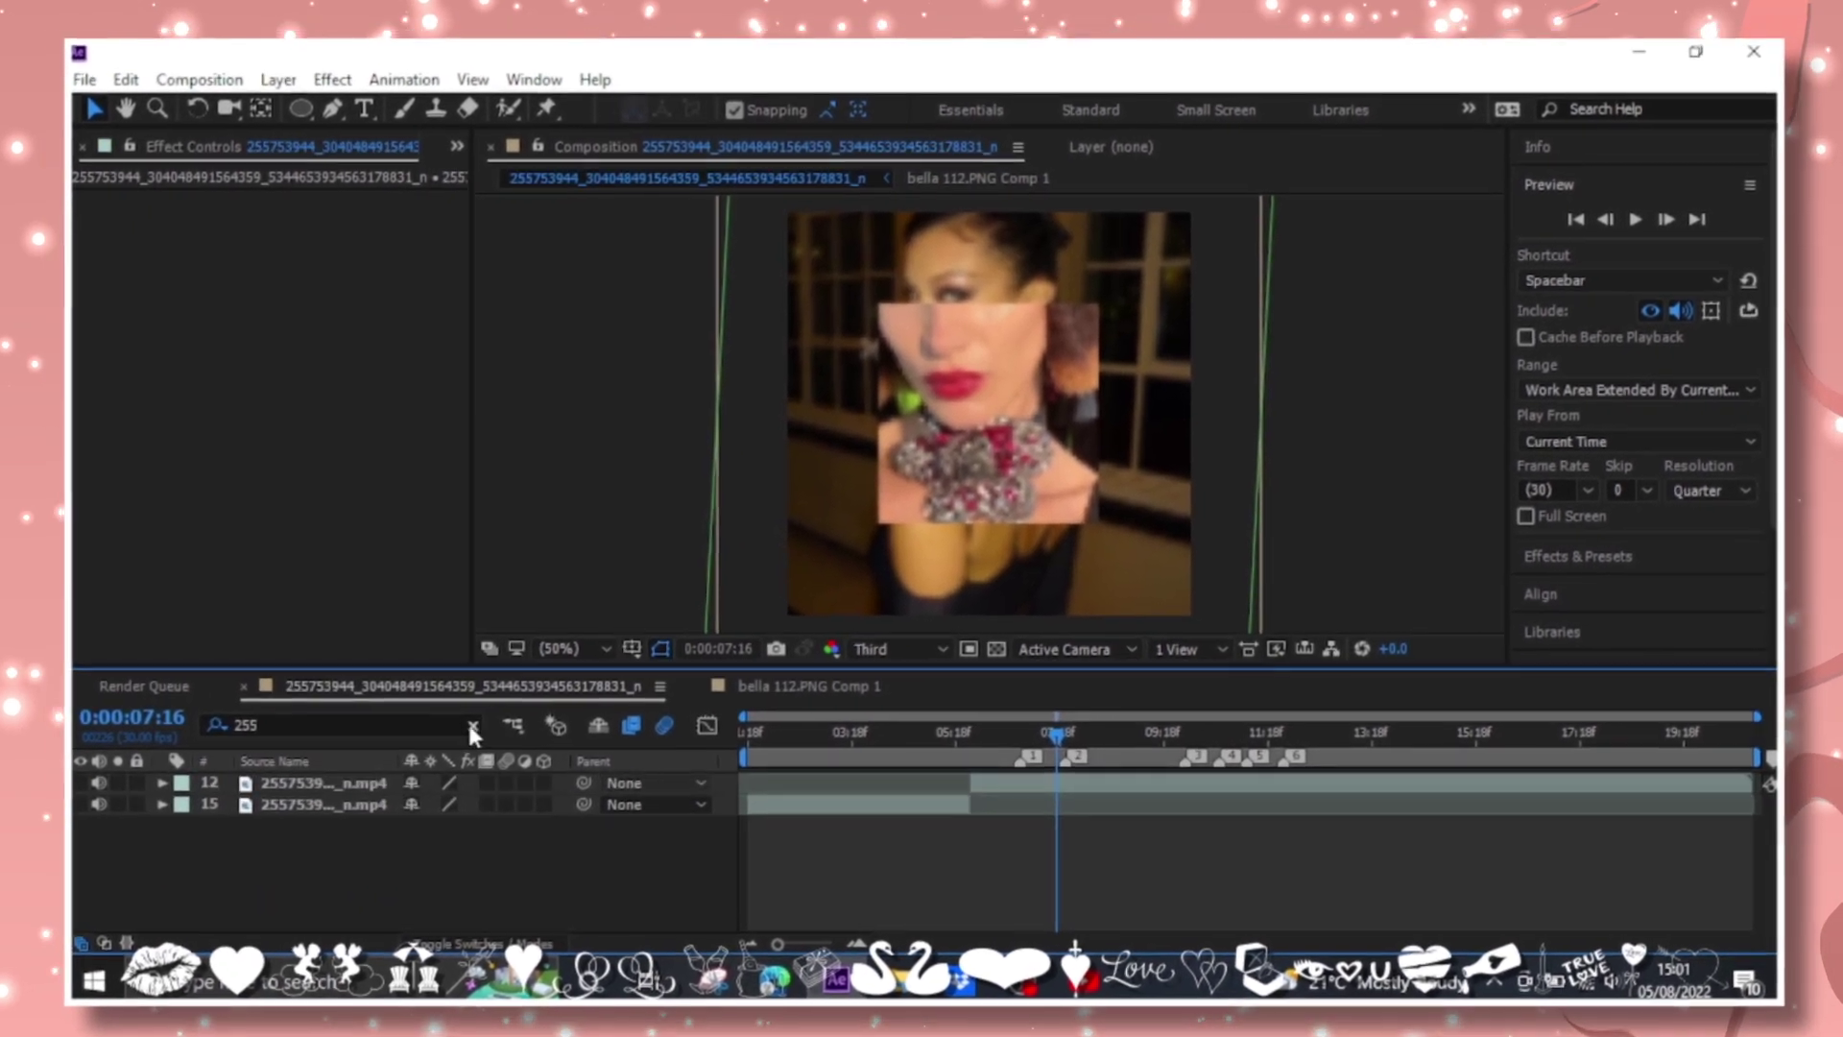
{"action": "left_click", "coordinate": [460, 715]}
Precompose the transition layers, including the warp adjustment layer, into a comp named 'loop'.
{"action": "left_click", "coordinate": [1322, 730]}
{"action": "left_click", "coordinate": [1303, 787]}
{"action": "scroll", "coordinate": [857, 860], "scroll_direction": "down", "scroll_amount": 3}
{"action": "scroll", "coordinate": [857, 860], "scroll_direction": "up", "scroll_amount": 3}
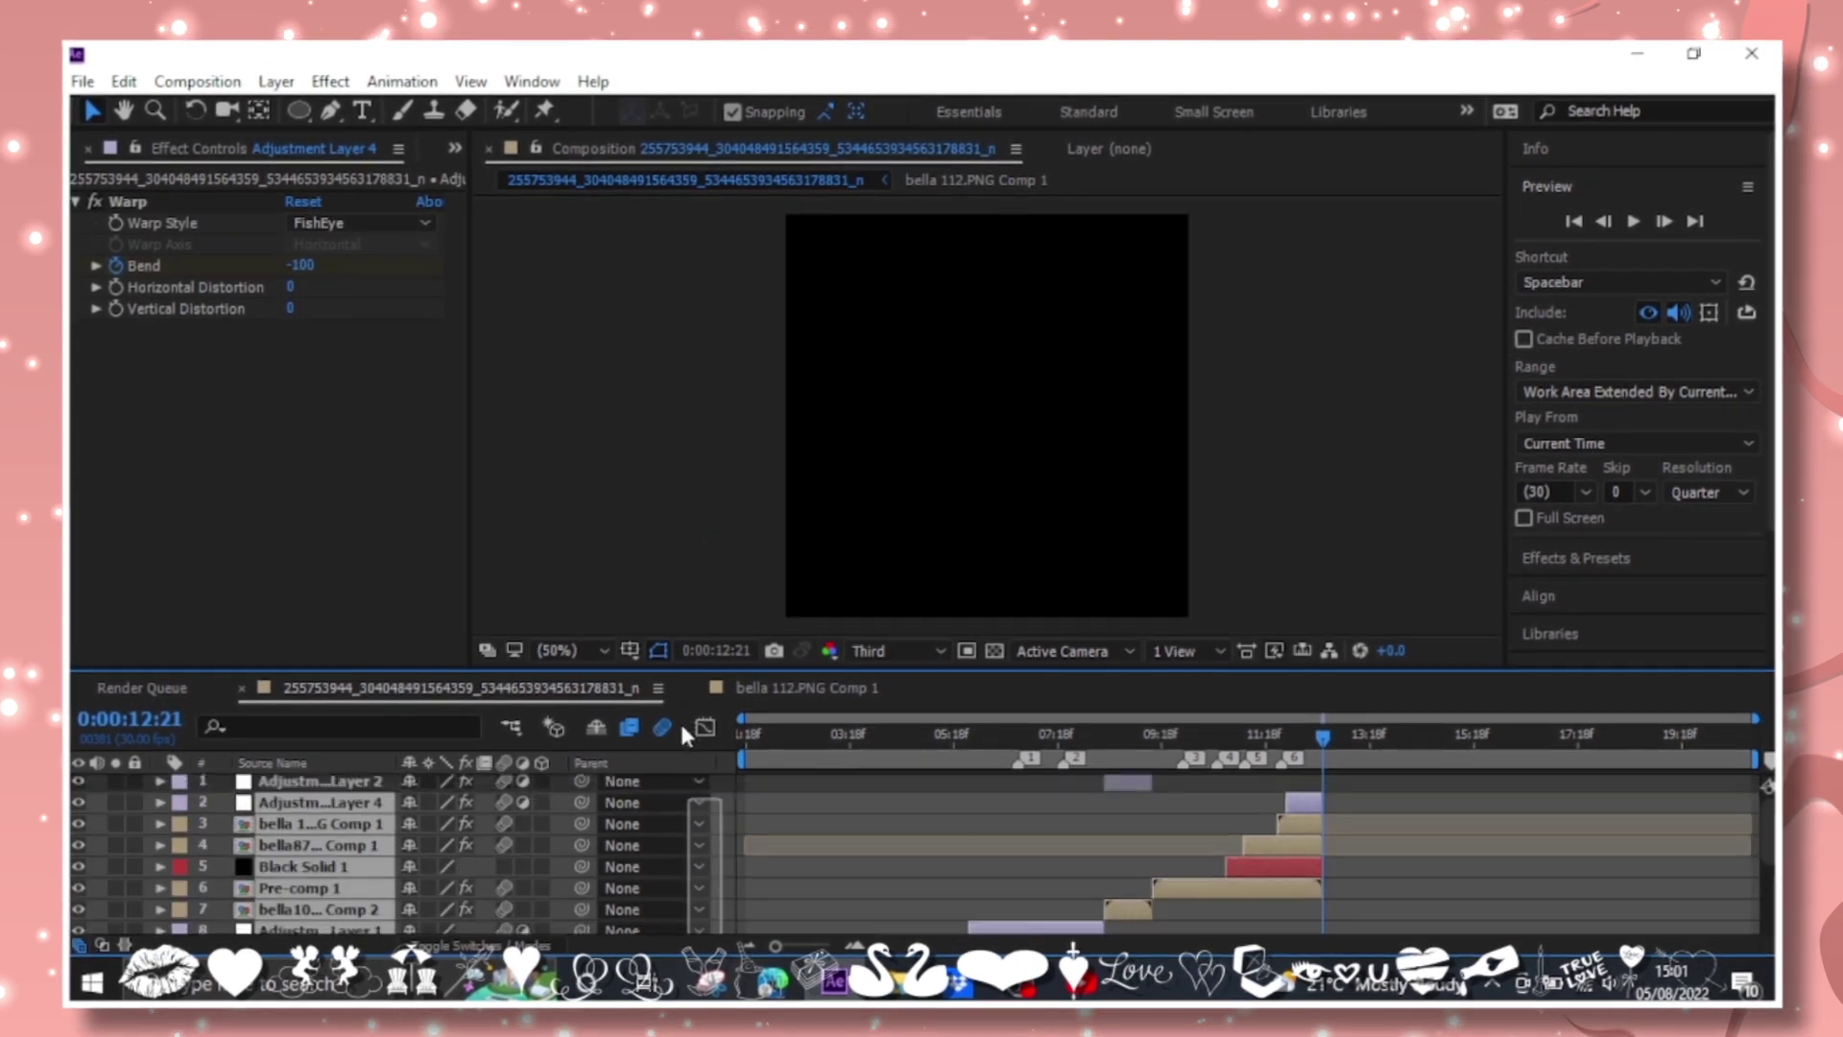
{"action": "right_click", "coordinate": [453, 797]}
{"action": "left_click", "coordinate": [413, 831]}
{"action": "type", "text": "loop"}
{"action": "key", "text": "Return"}
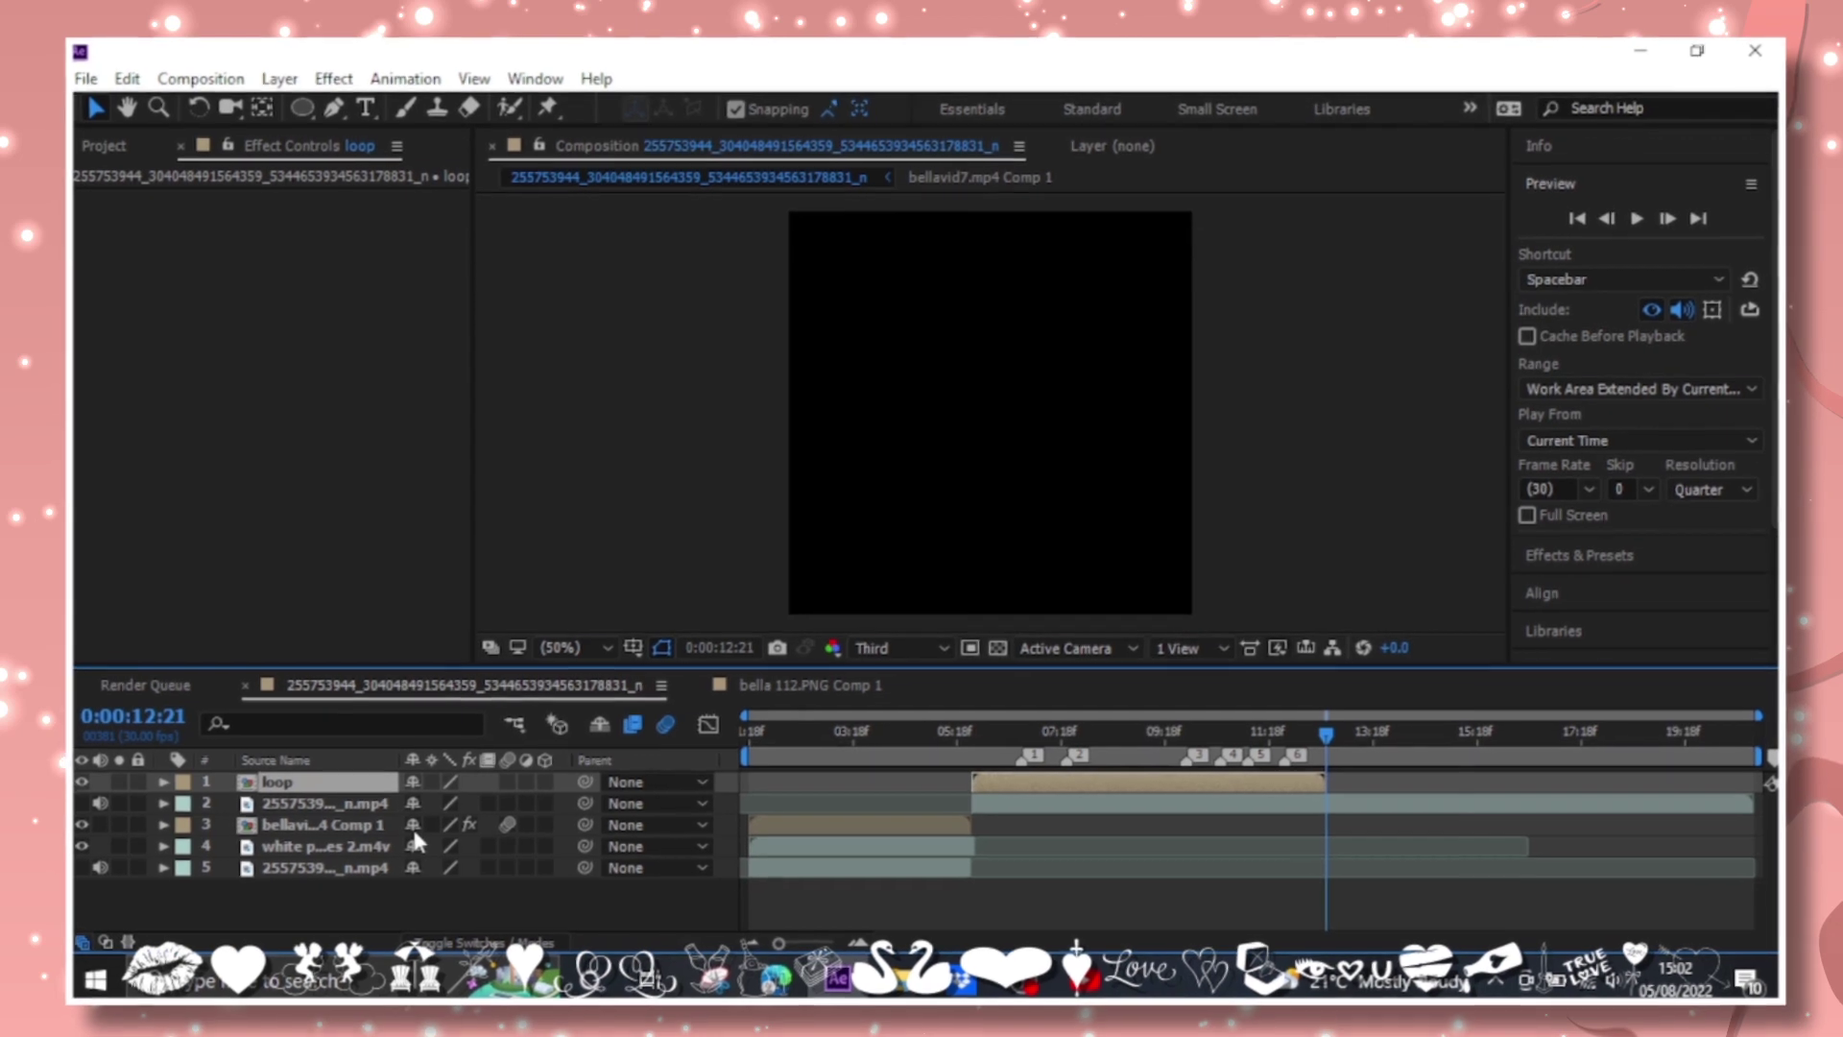
Duplicate the loop layer and start the copy where the first one ends, around 12:21.
{"action": "key", "text": "ctrl+d"}
{"action": "left_click_drag", "start_coordinate": [982, 781], "coordinate": [1342, 781]}
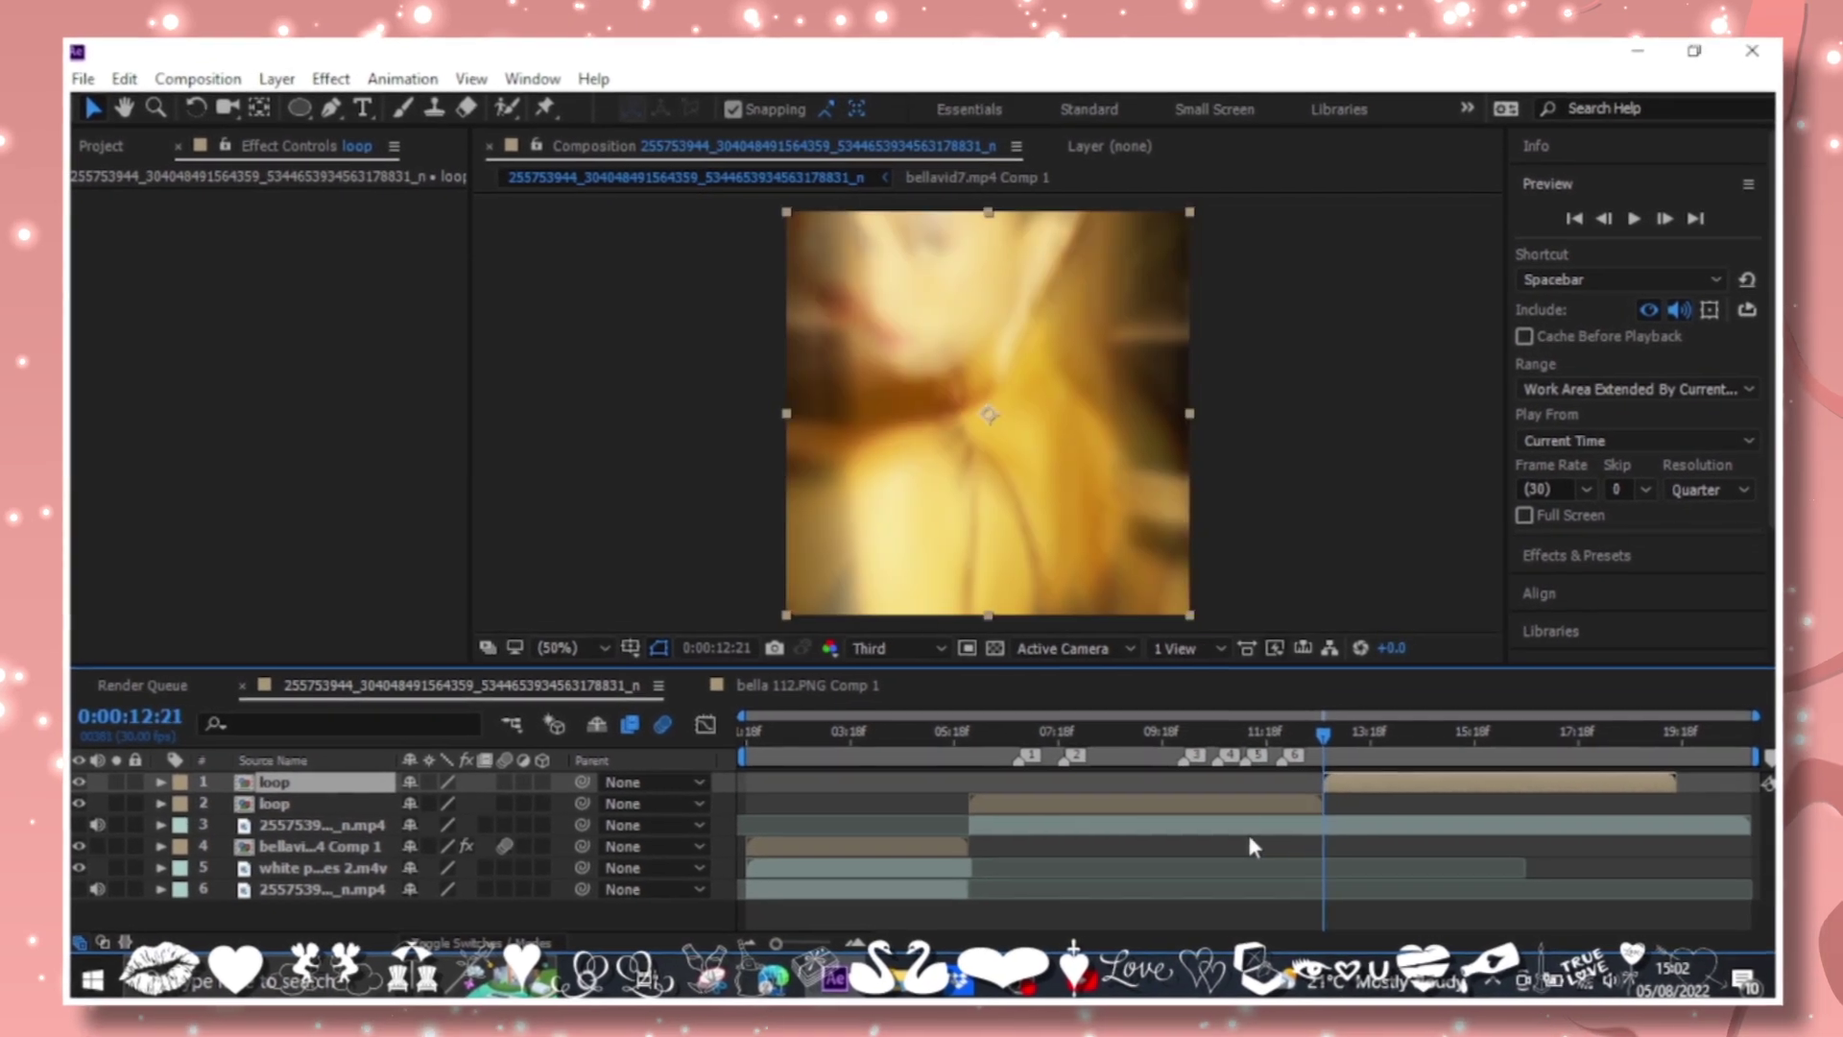
{"action": "key", "text": "equal"}
{"action": "left_click_drag", "start_coordinate": [1219, 727], "coordinate": [1321, 727]}
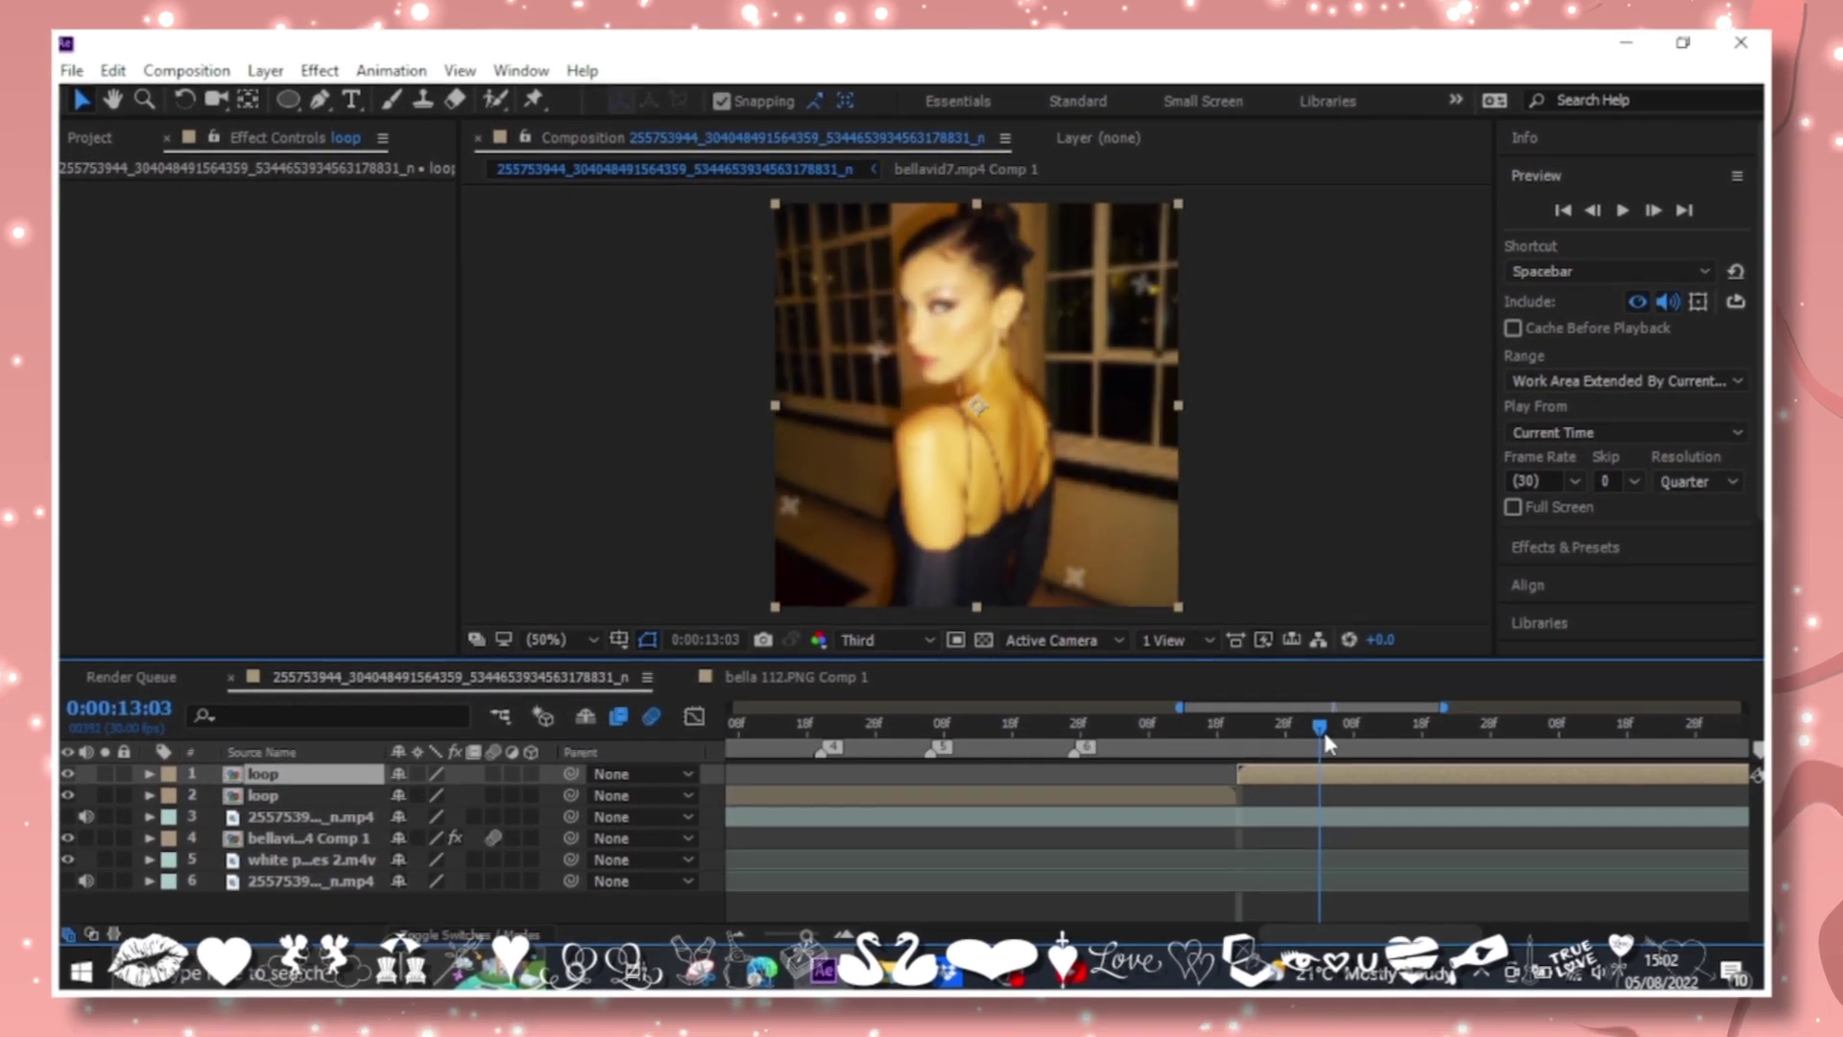
Inside loop, move bella 112.PNG Comp 1's Optics Compensation above Brightness & Contrast.
{"action": "double_click", "coordinate": [985, 801]}
{"action": "left_click", "coordinate": [791, 912]}
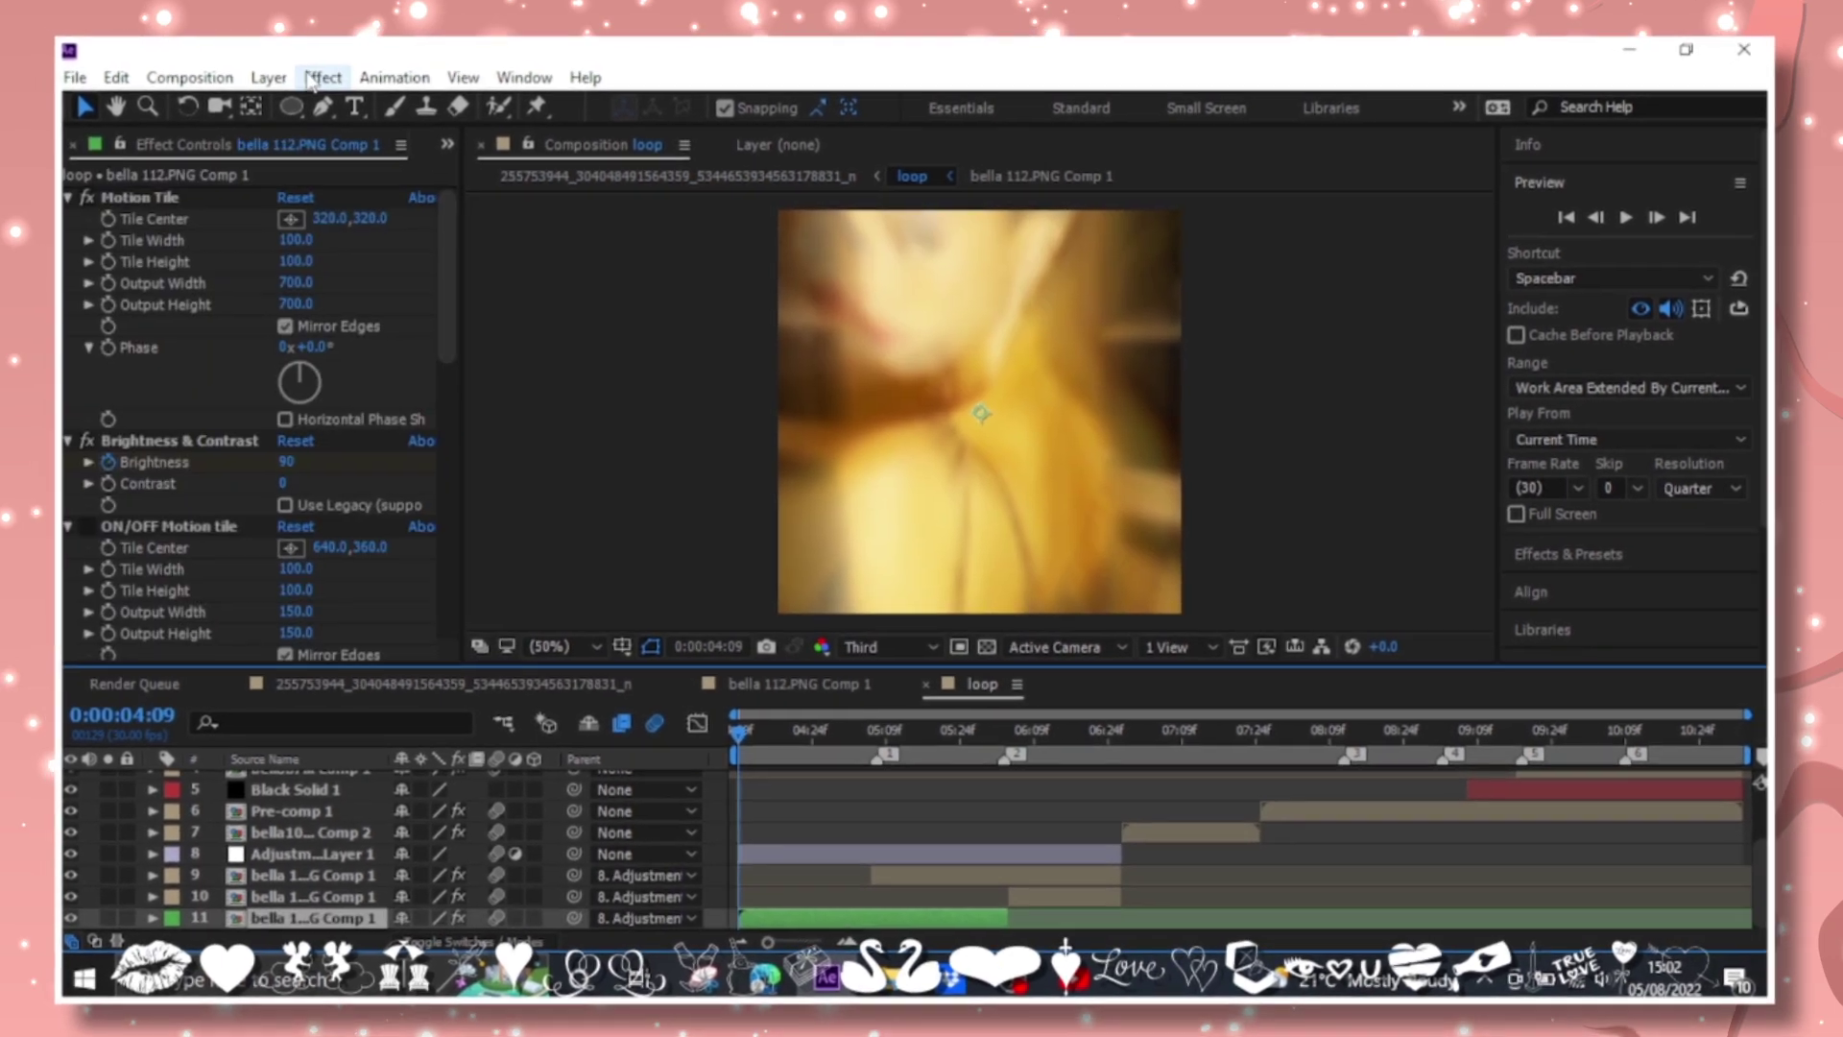
{"action": "left_click", "coordinate": [316, 70]}
{"action": "key", "text": "Escape"}
{"action": "scroll", "coordinate": [94, 526], "scroll_direction": "down", "scroll_amount": 5}
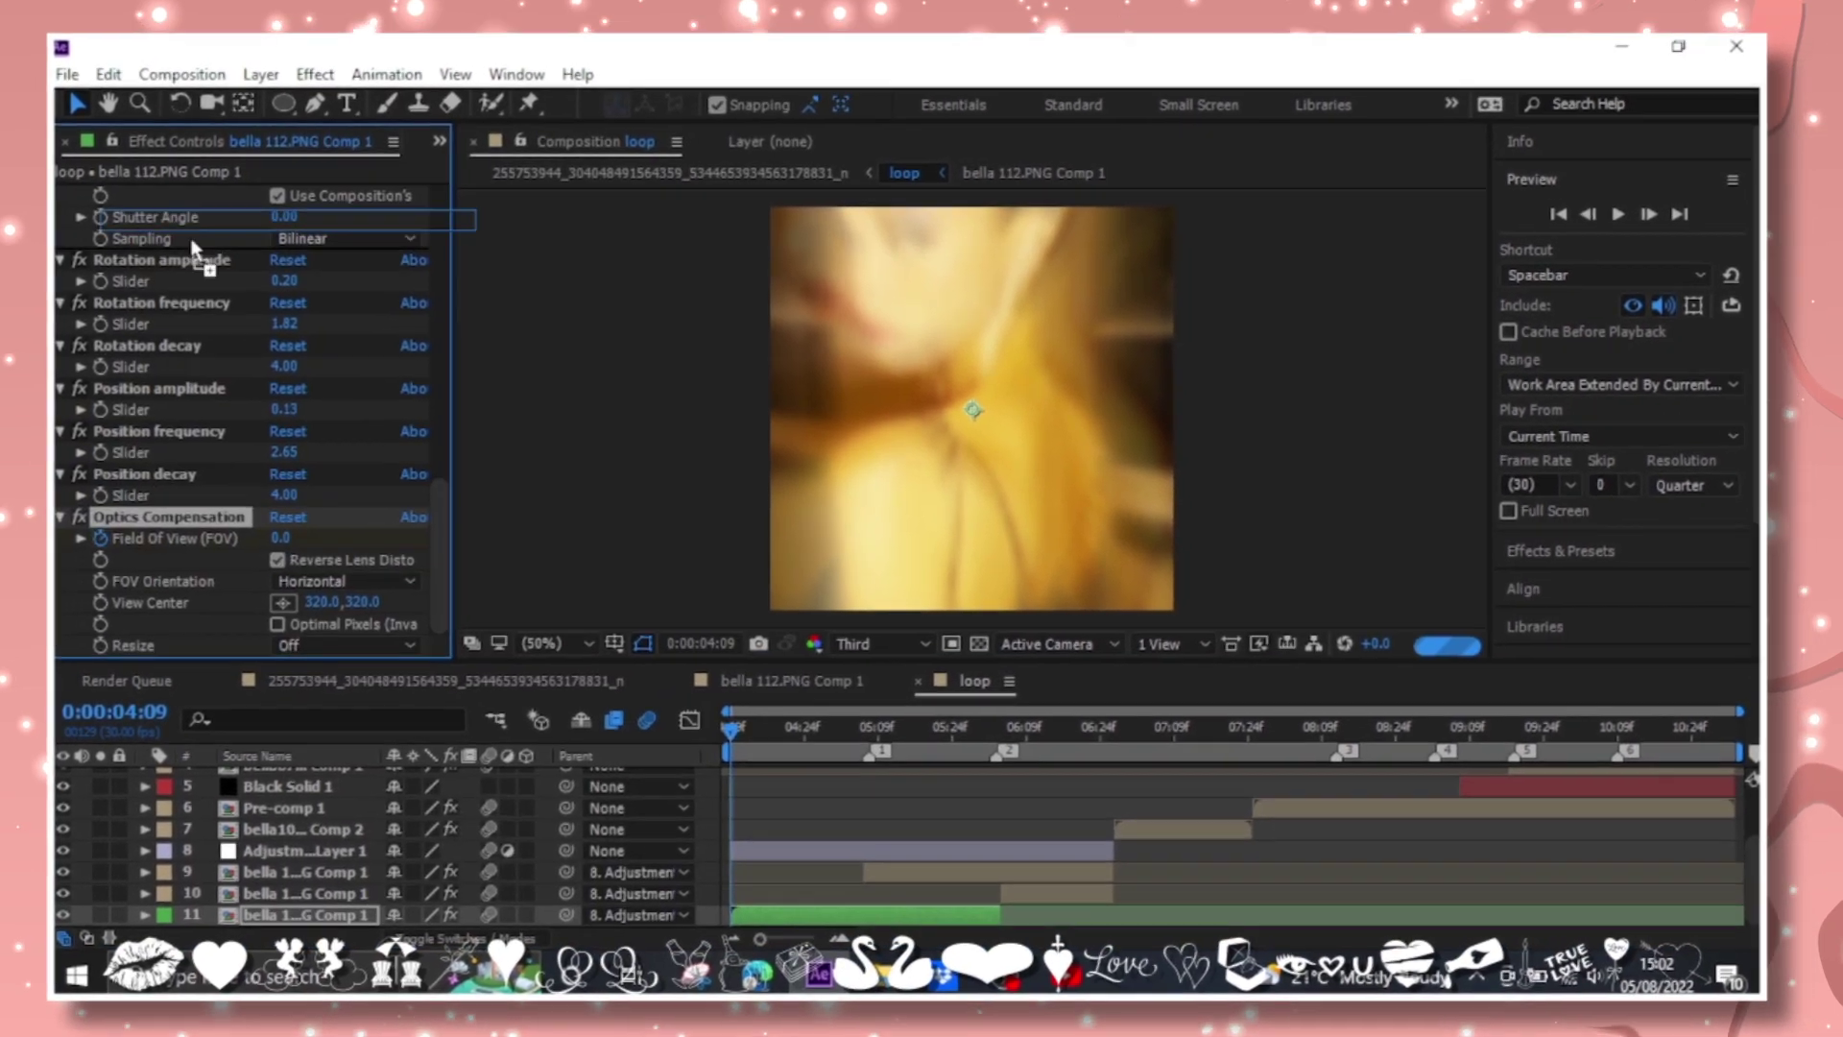
{"action": "scroll", "coordinate": [178, 280], "scroll_direction": "up", "scroll_amount": 5}
{"action": "left_click", "coordinate": [178, 266]}
{"action": "left_click_drag", "start_coordinate": [178, 278], "coordinate": [179, 274]}
Review the layer's Field Of View keyframes and preview the transition around 4:09.
{"action": "key", "text": "u"}
{"action": "scroll", "coordinate": [812, 844], "scroll_direction": "down", "scroll_amount": 3}
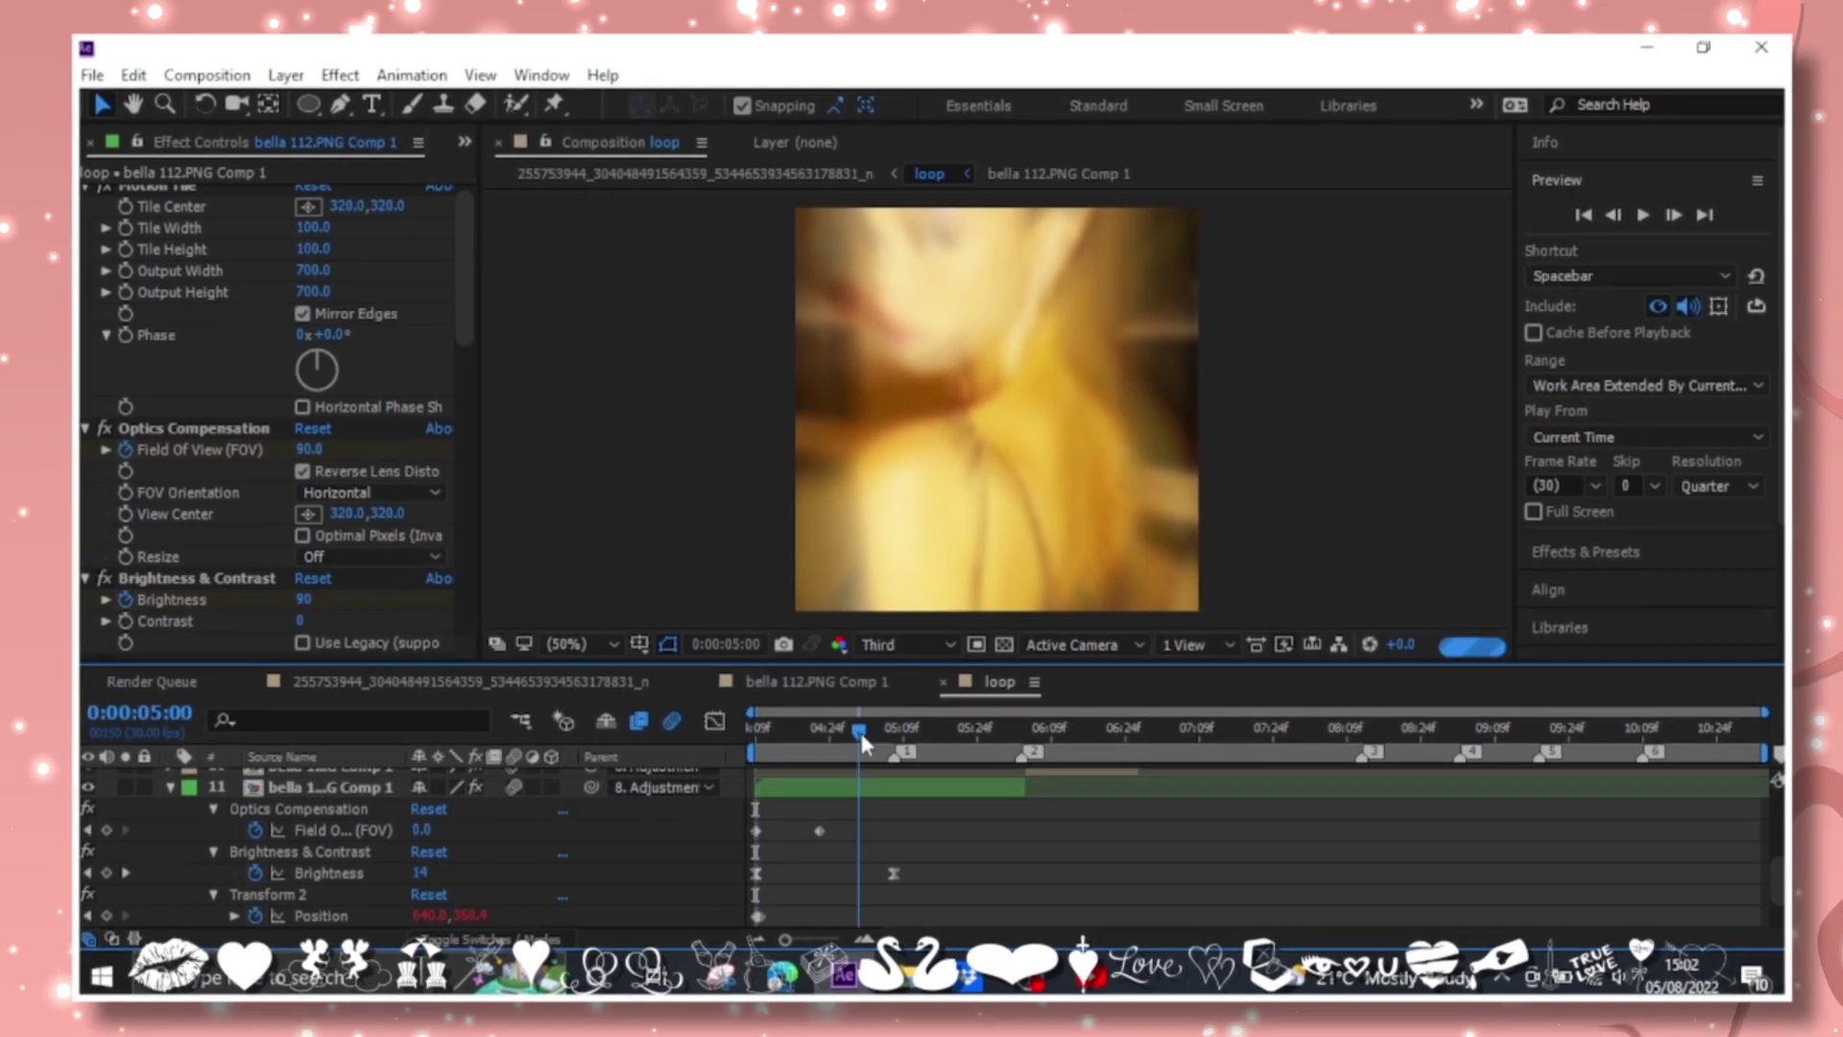
{"action": "scroll", "coordinate": [797, 854], "scroll_direction": "down", "scroll_amount": 3}
{"action": "key", "text": "k"}
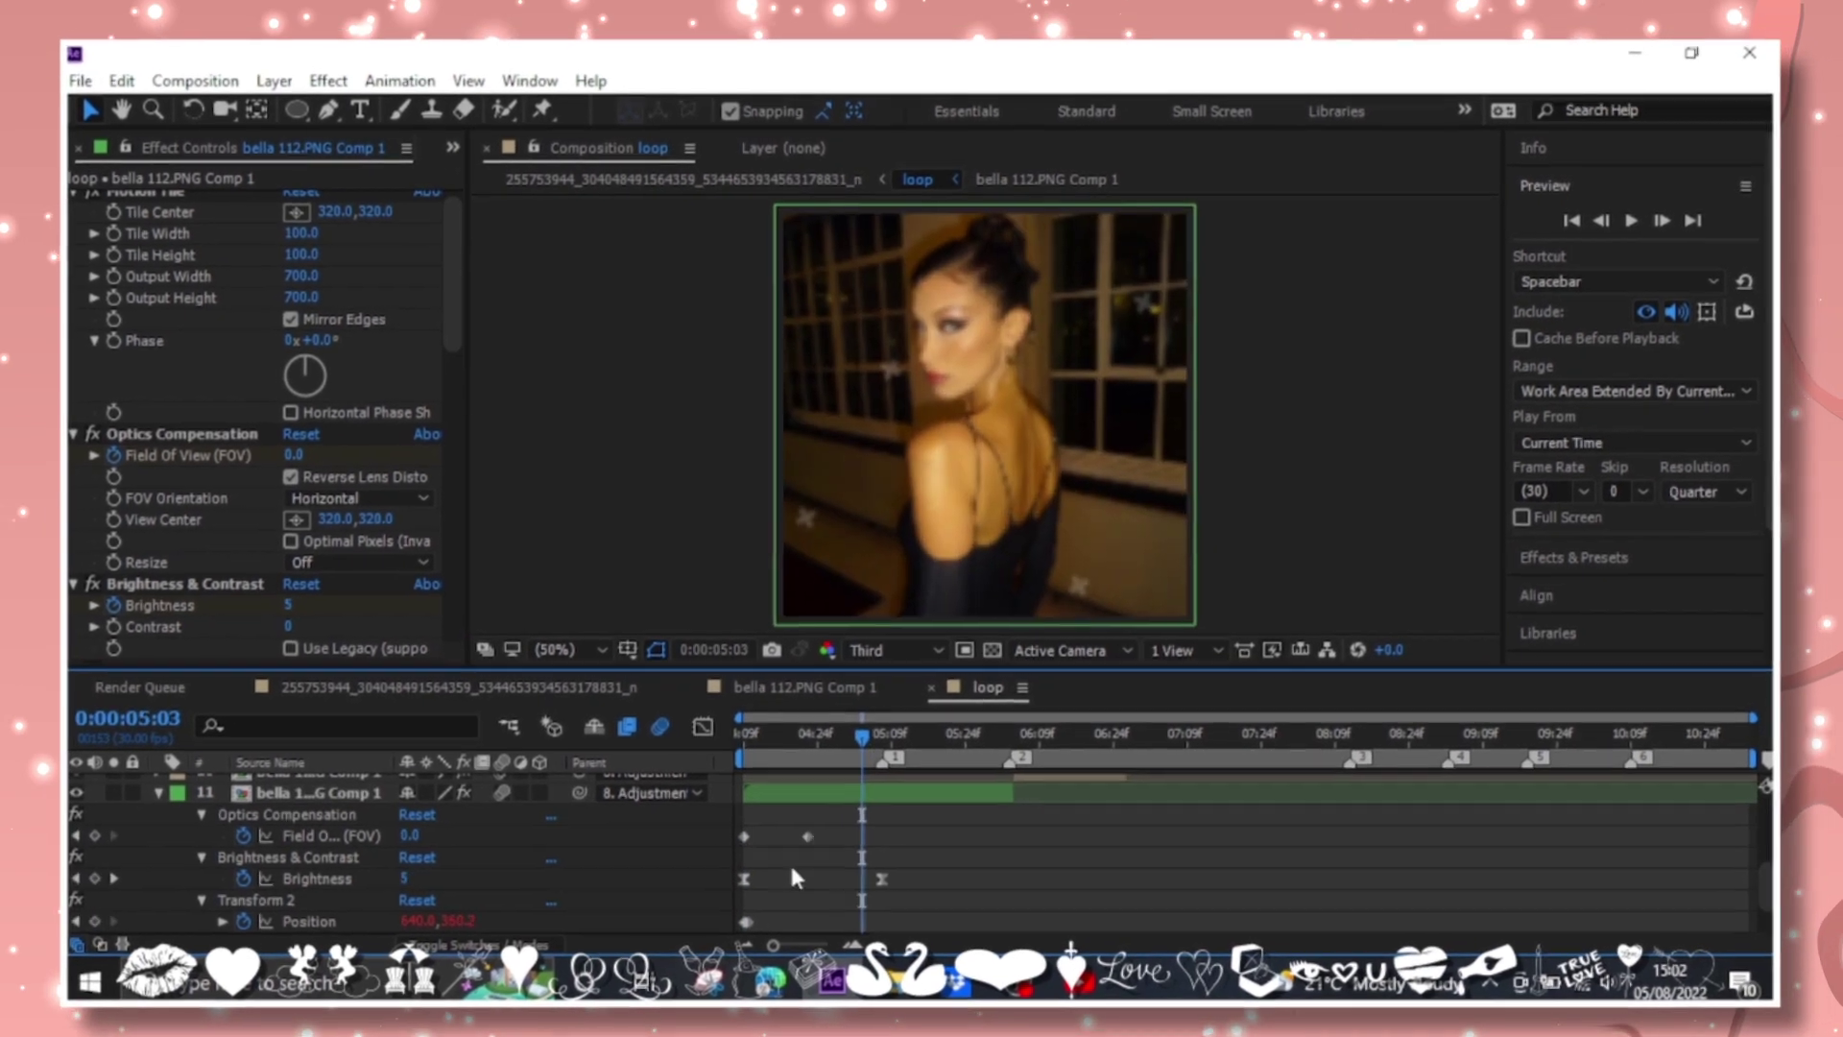
{"action": "scroll", "coordinate": [849, 864], "scroll_direction": "up", "scroll_amount": 3}
{"action": "left_click_drag", "start_coordinate": [767, 732], "coordinate": [742, 733]}
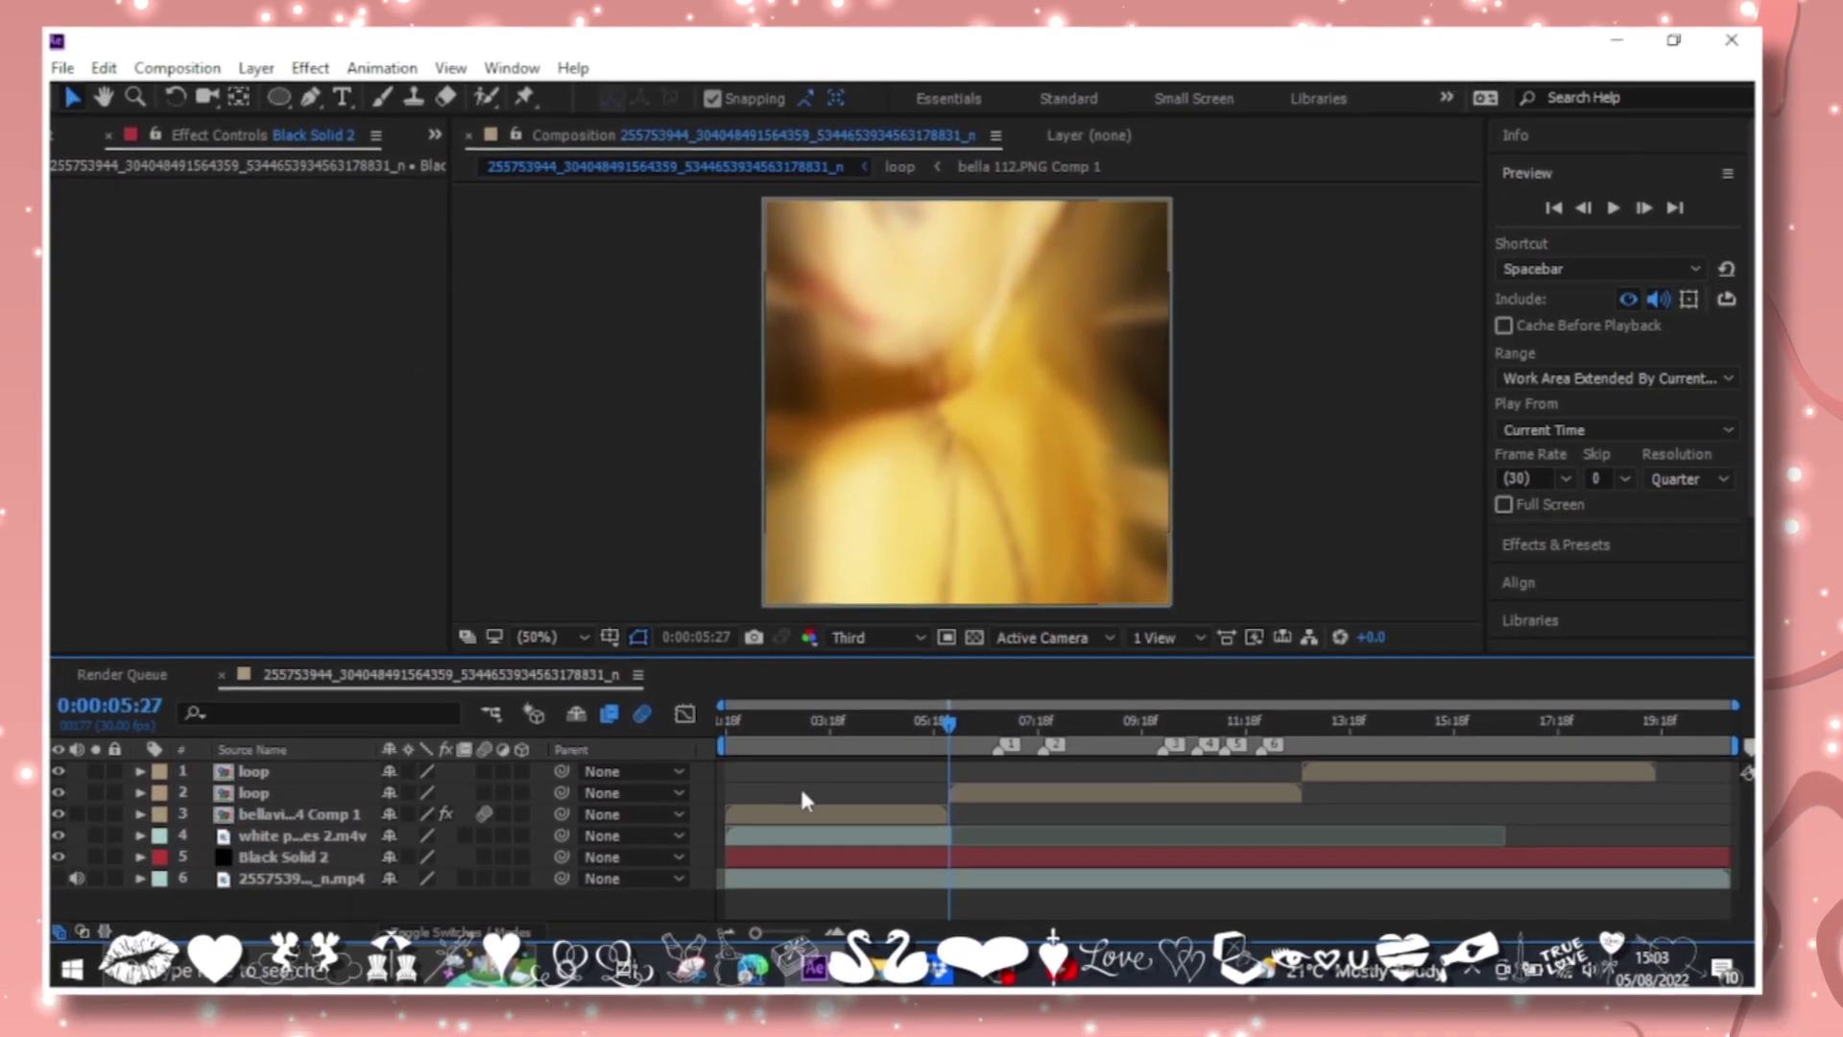
{"action": "mouse_move", "coordinate": [844, 727]}
{"action": "left_mouse_down"}
{"action": "mouse_move", "coordinate": [914, 729]}
{"action": "mouse_move", "coordinate": [845, 728]}
{"action": "left_mouse_up"}
Drop bellavid8.mp4 into bellavid7.mp4 Comp 1 above bellavid7 and scale it to 76%.
{"action": "left_click", "coordinate": [951, 822]}
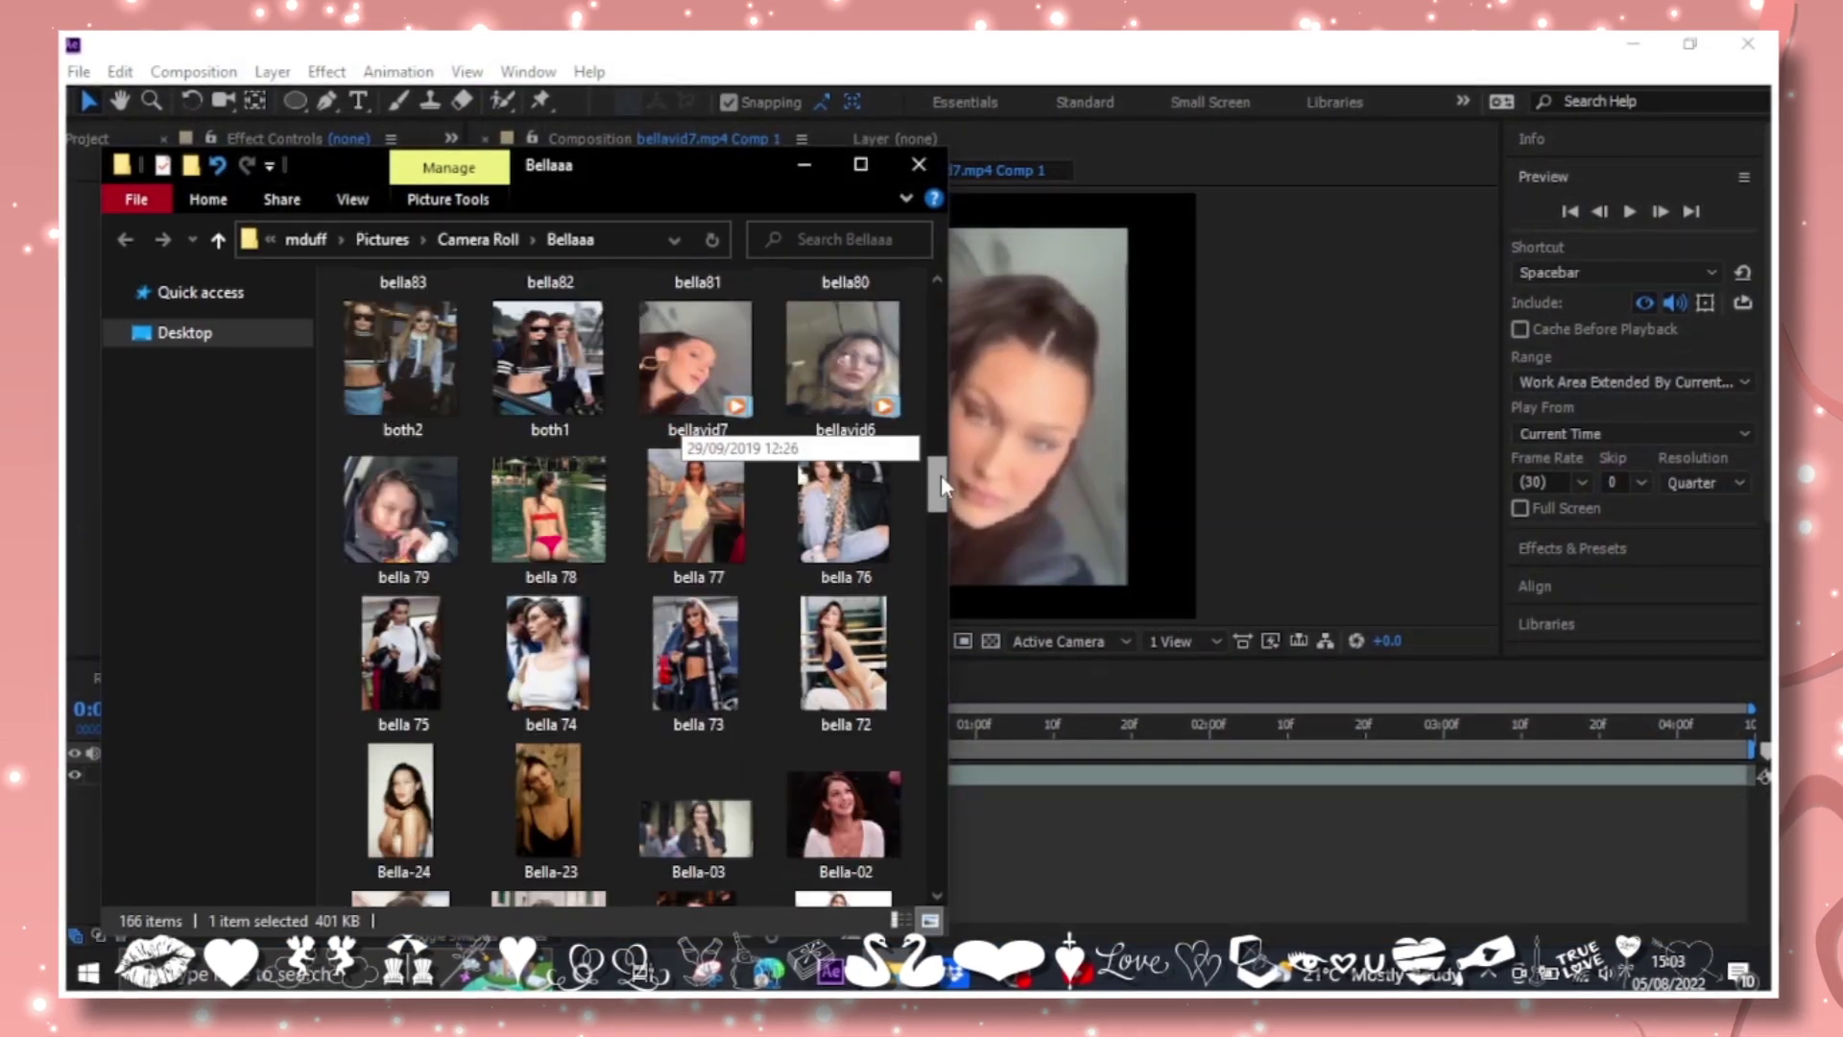
{"action": "left_click_drag", "start_coordinate": [940, 474], "coordinate": [935, 624]}
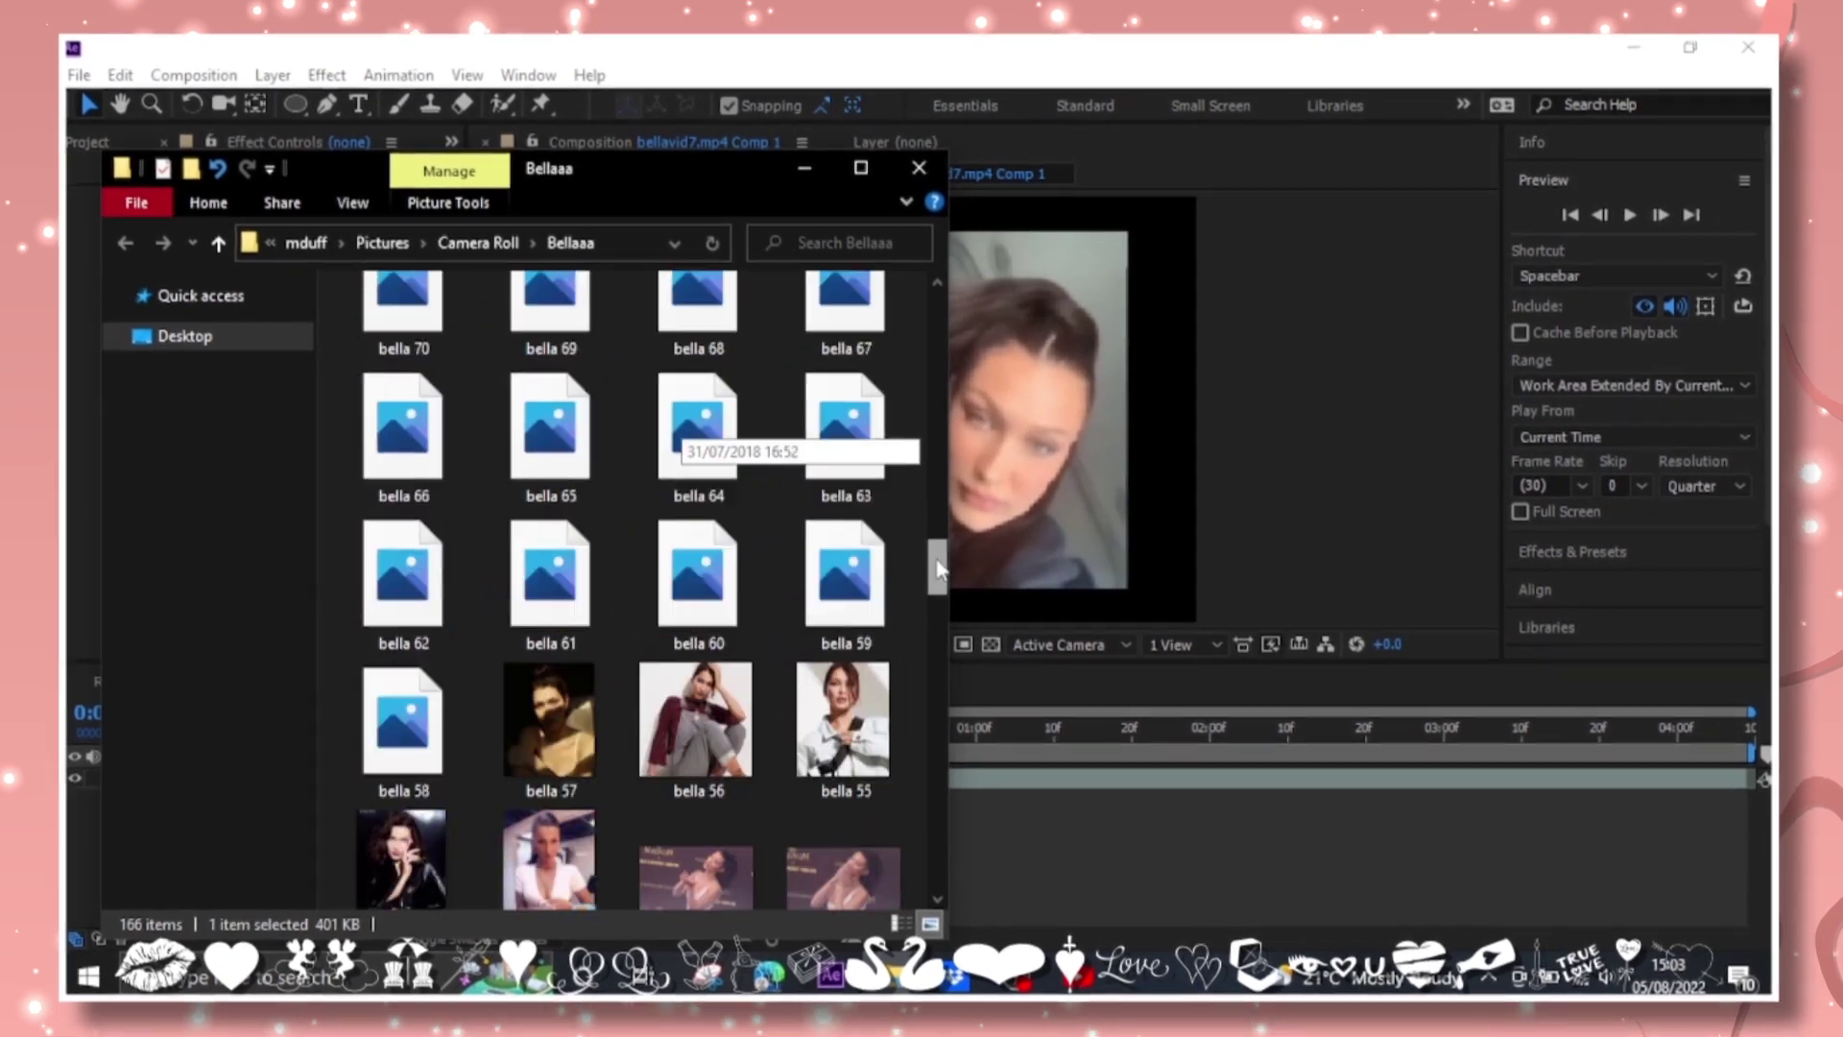
{"action": "left_click_drag", "start_coordinate": [936, 630], "coordinate": [940, 338]}
{"action": "left_click", "coordinate": [703, 586]}
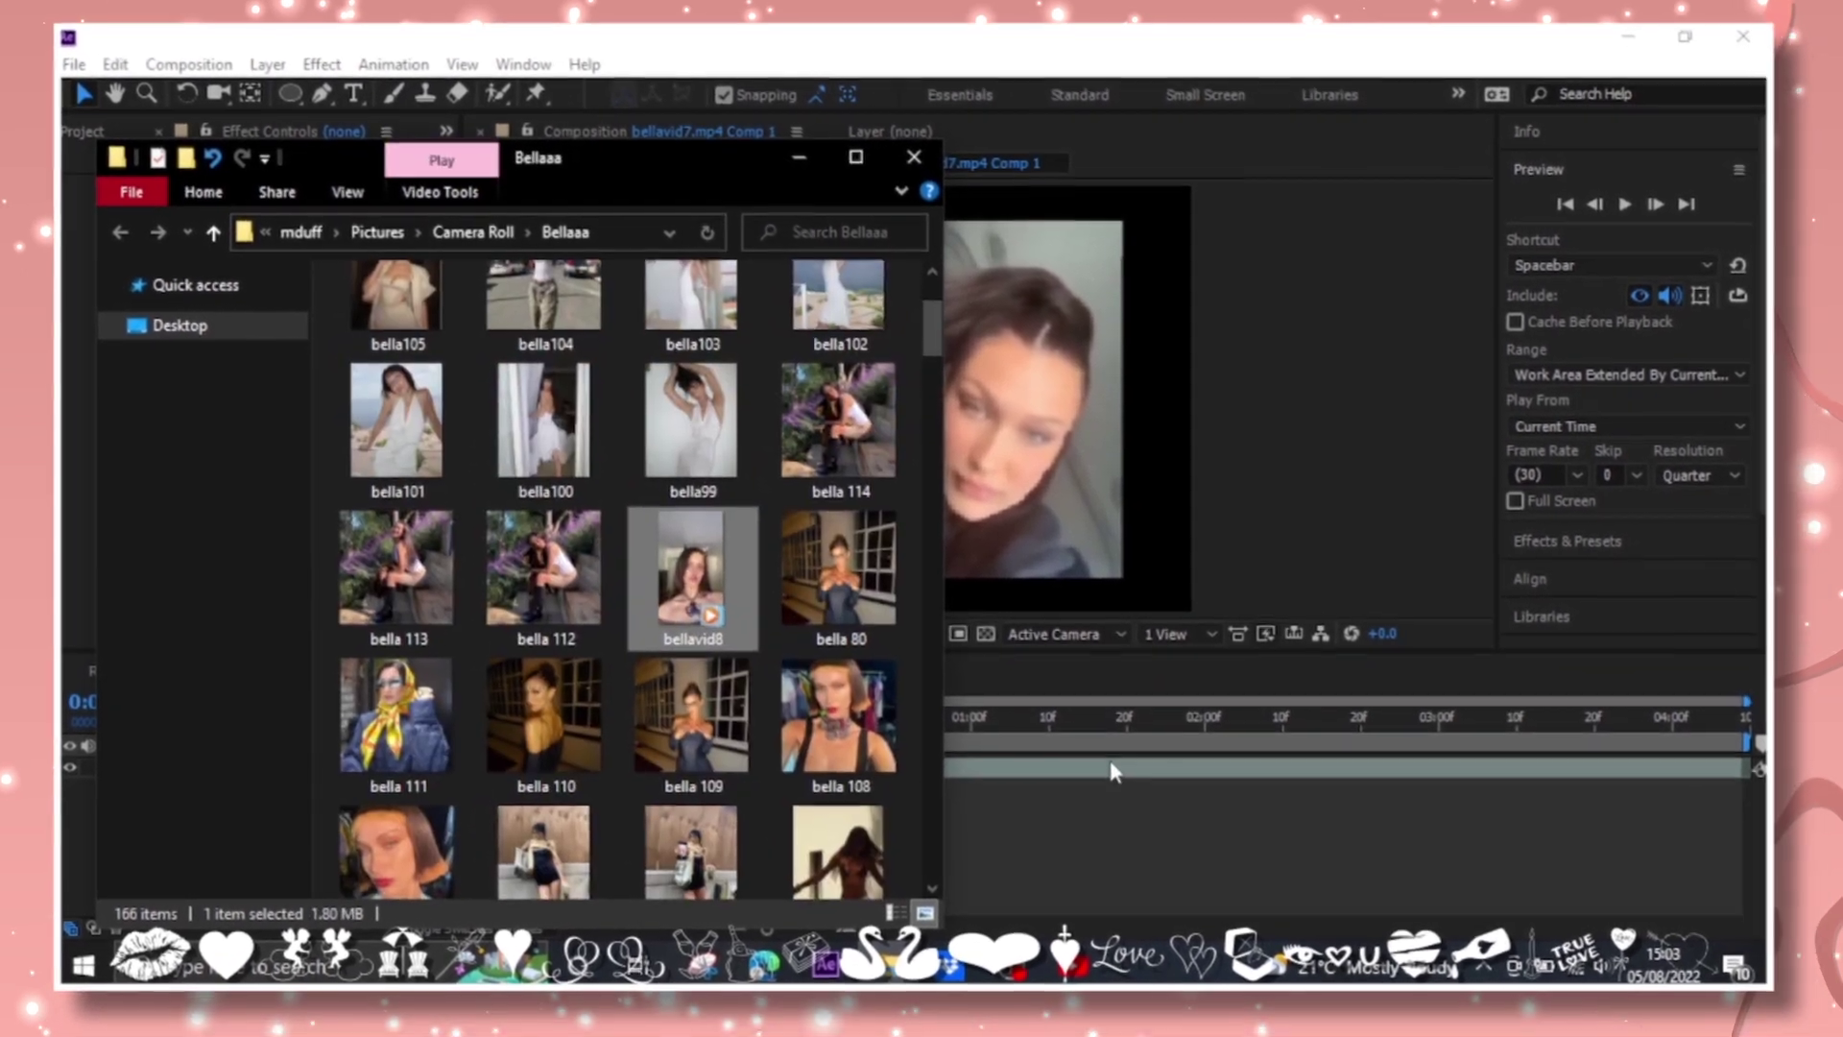
{"action": "left_click_drag", "start_coordinate": [1130, 773], "coordinate": [1113, 772]}
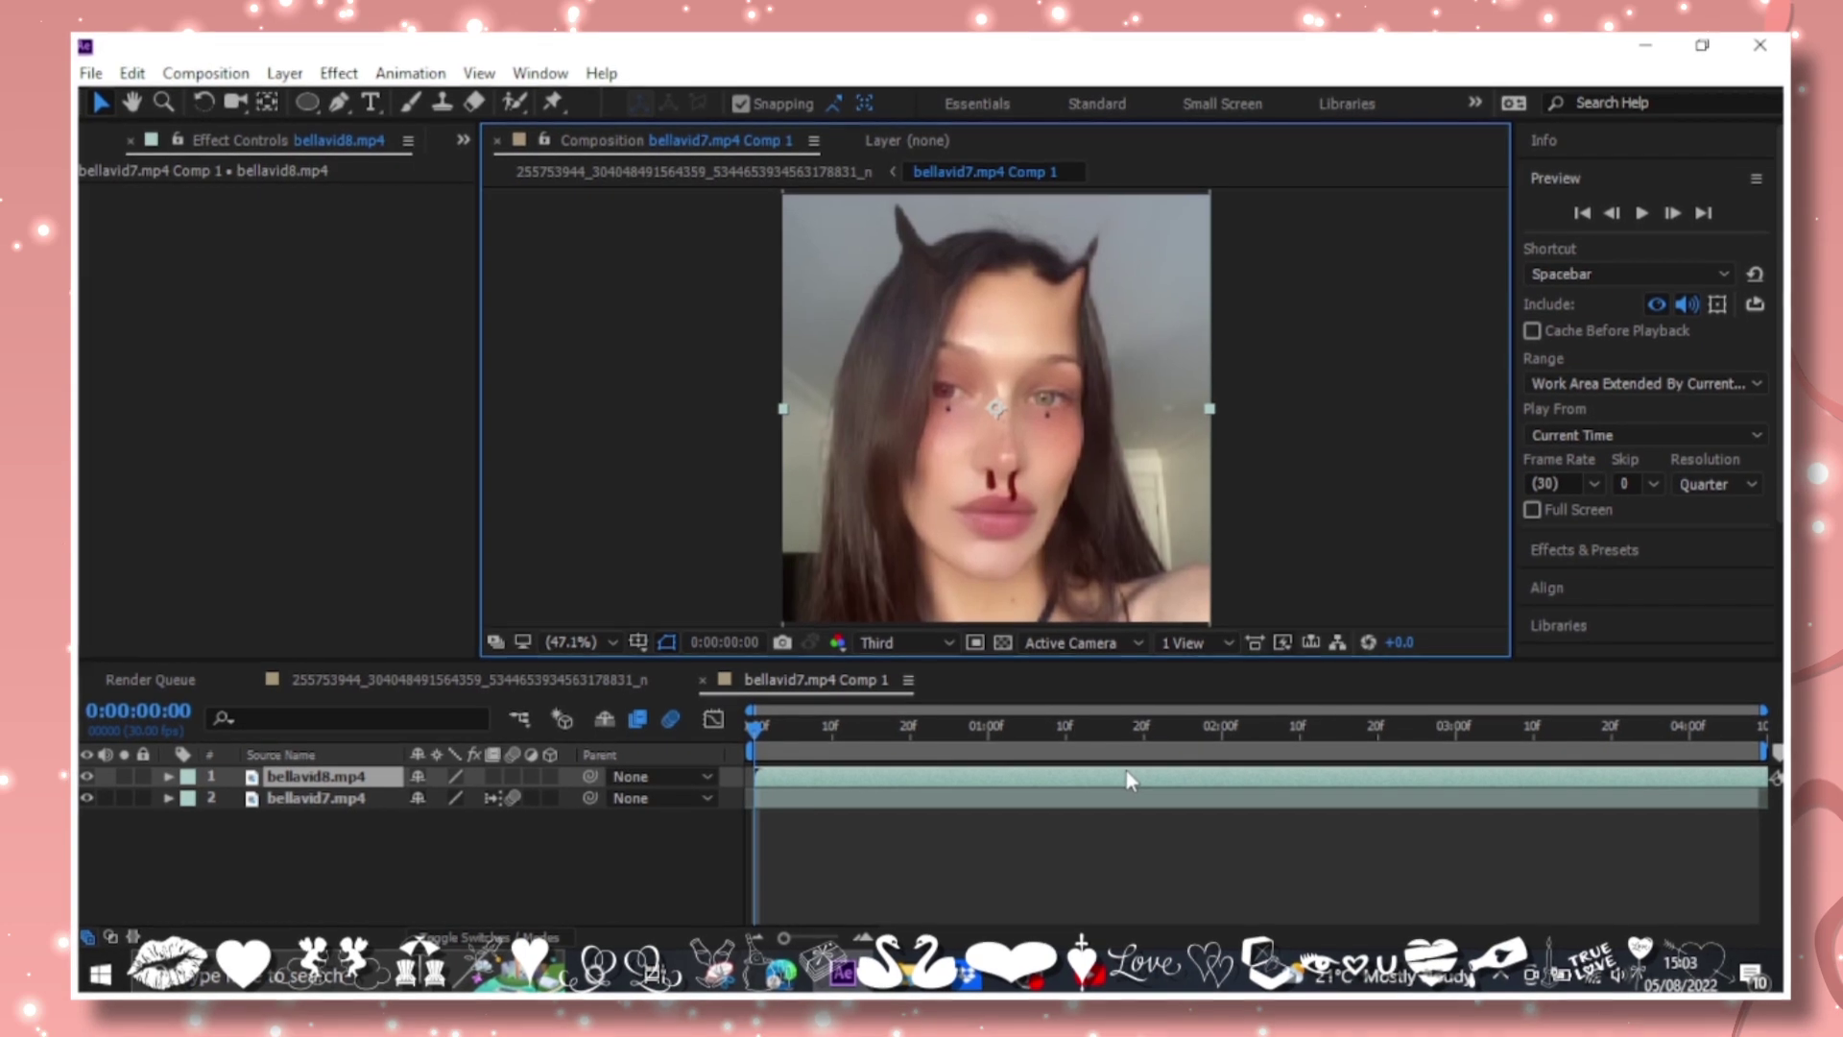
{"action": "key", "text": "s"}
{"action": "mouse_move", "coordinate": [446, 798]}
{"action": "left_mouse_down"}
{"action": "mouse_move", "coordinate": [384, 799]}
{"action": "mouse_move", "coordinate": [452, 804]}
{"action": "left_mouse_up"}
Set a 70% Scale keyframe on bellavid7.mp4 Comp 1 at 2:02.
{"action": "left_click", "coordinate": [1226, 730]}
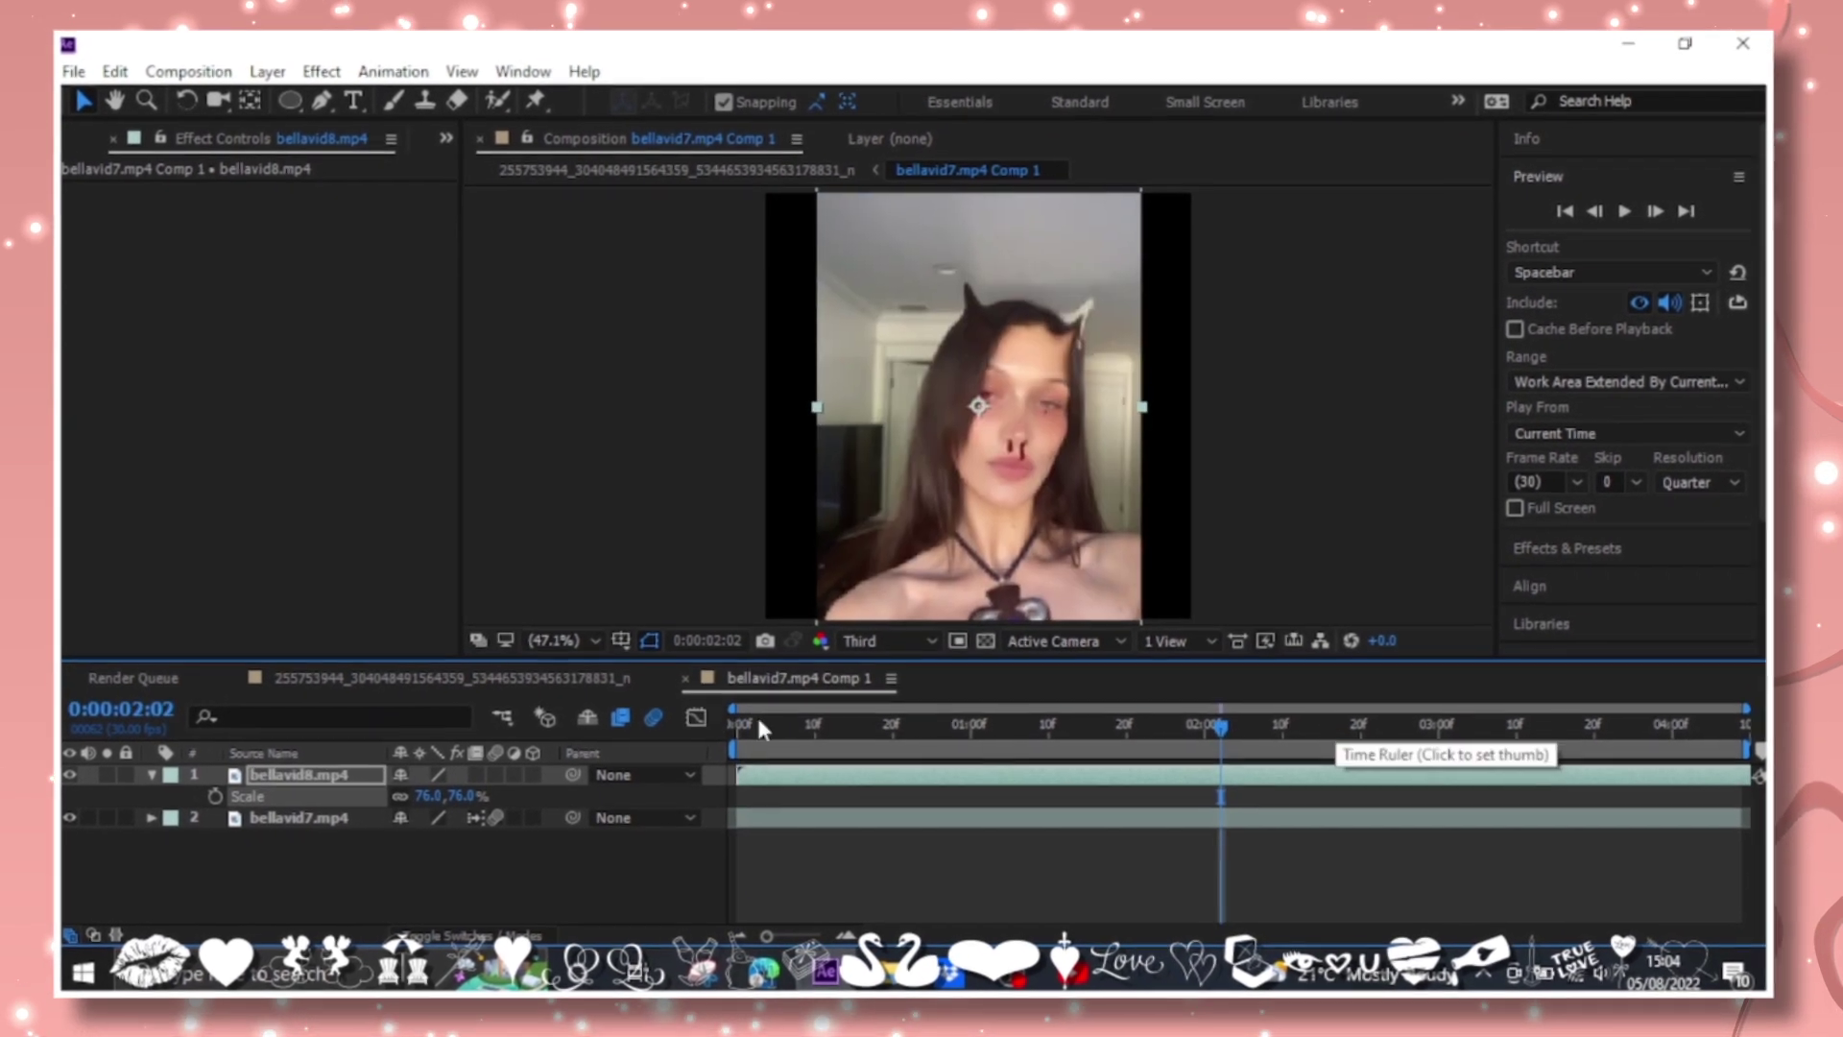
{"action": "key", "text": "p"}
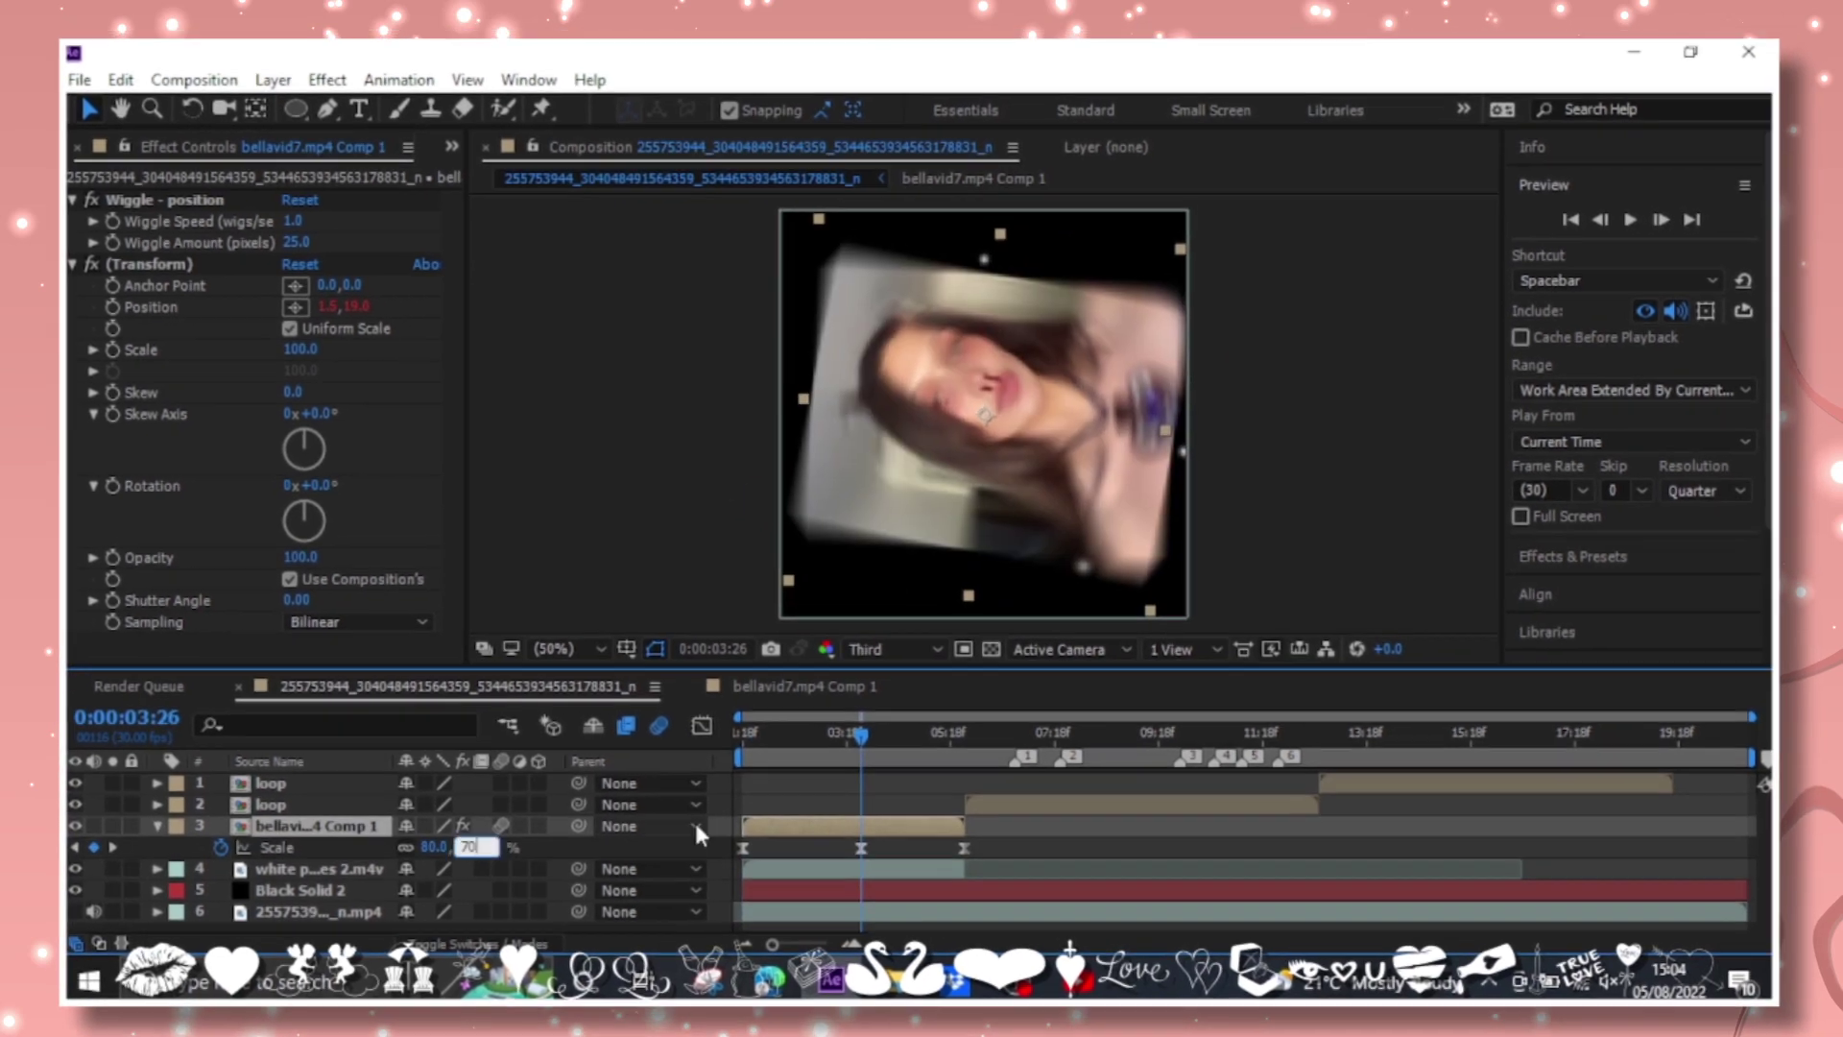
{"action": "left_click", "coordinate": [156, 846]}
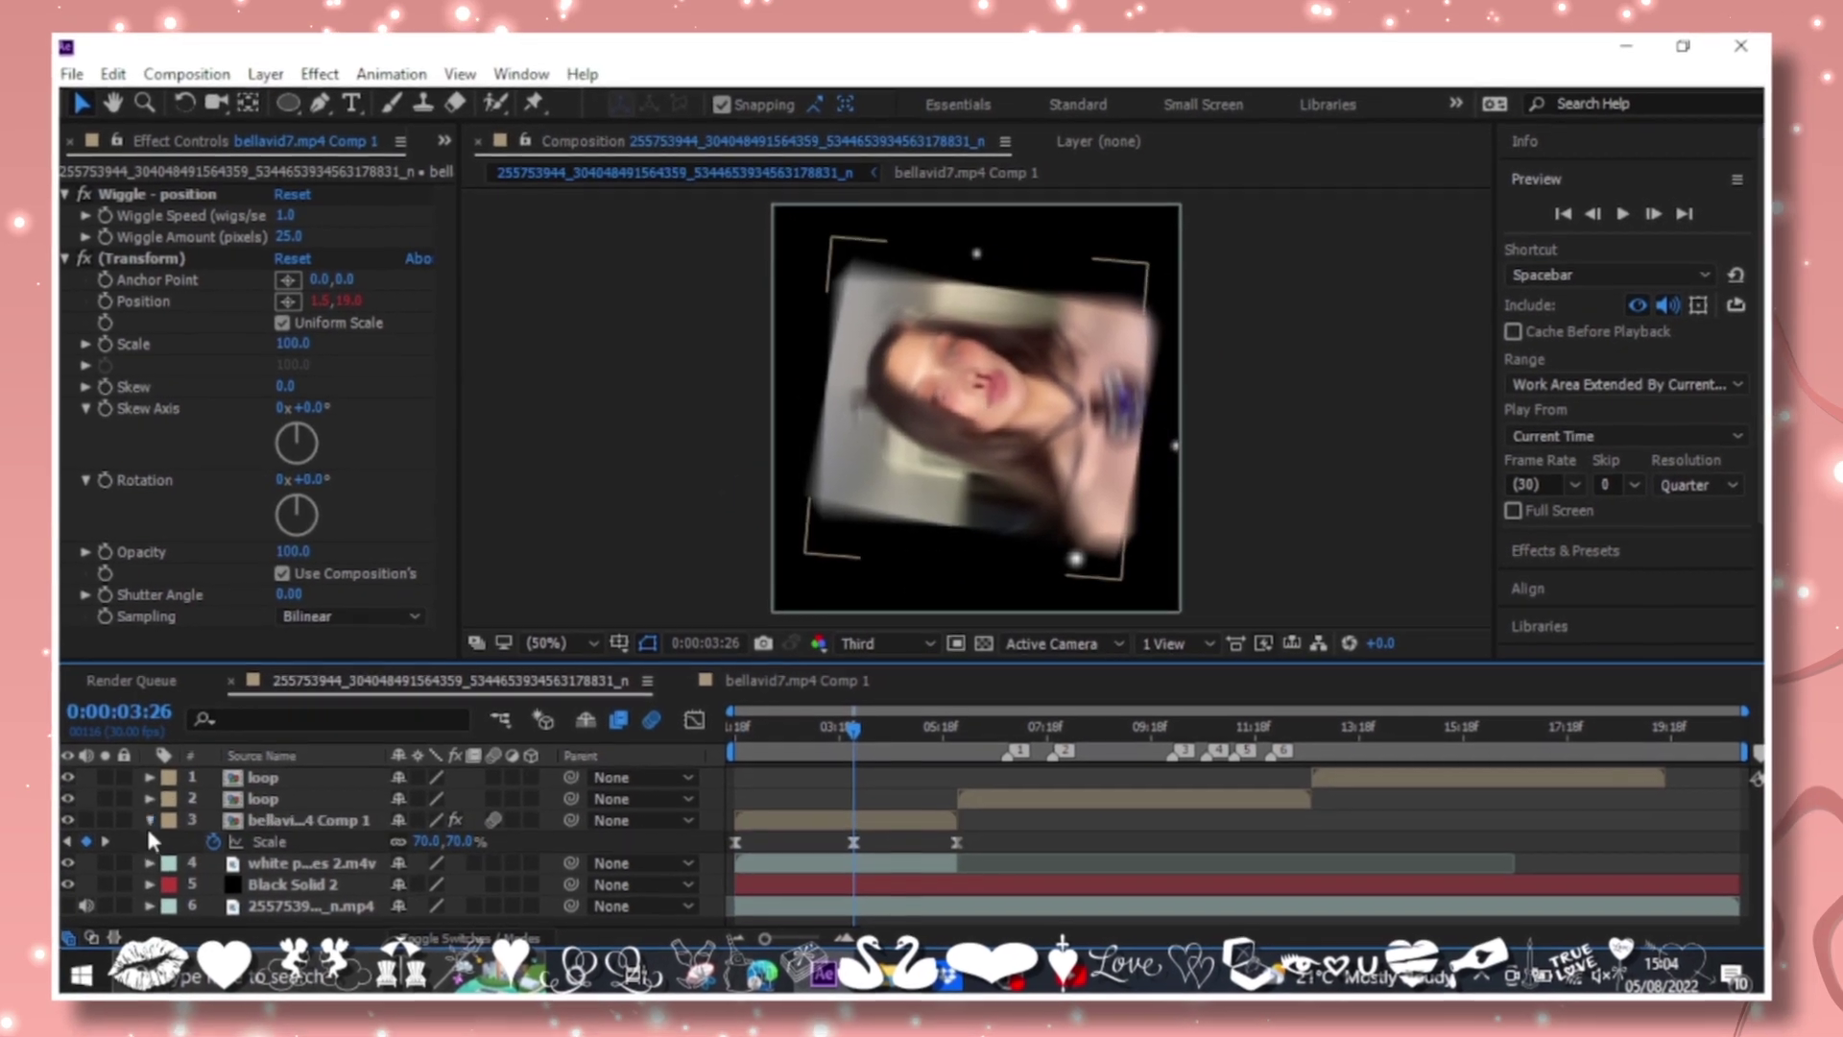
Precompose all main-comp layers into a single comp named 'finale'.
{"action": "key", "text": "ctrl+a"}
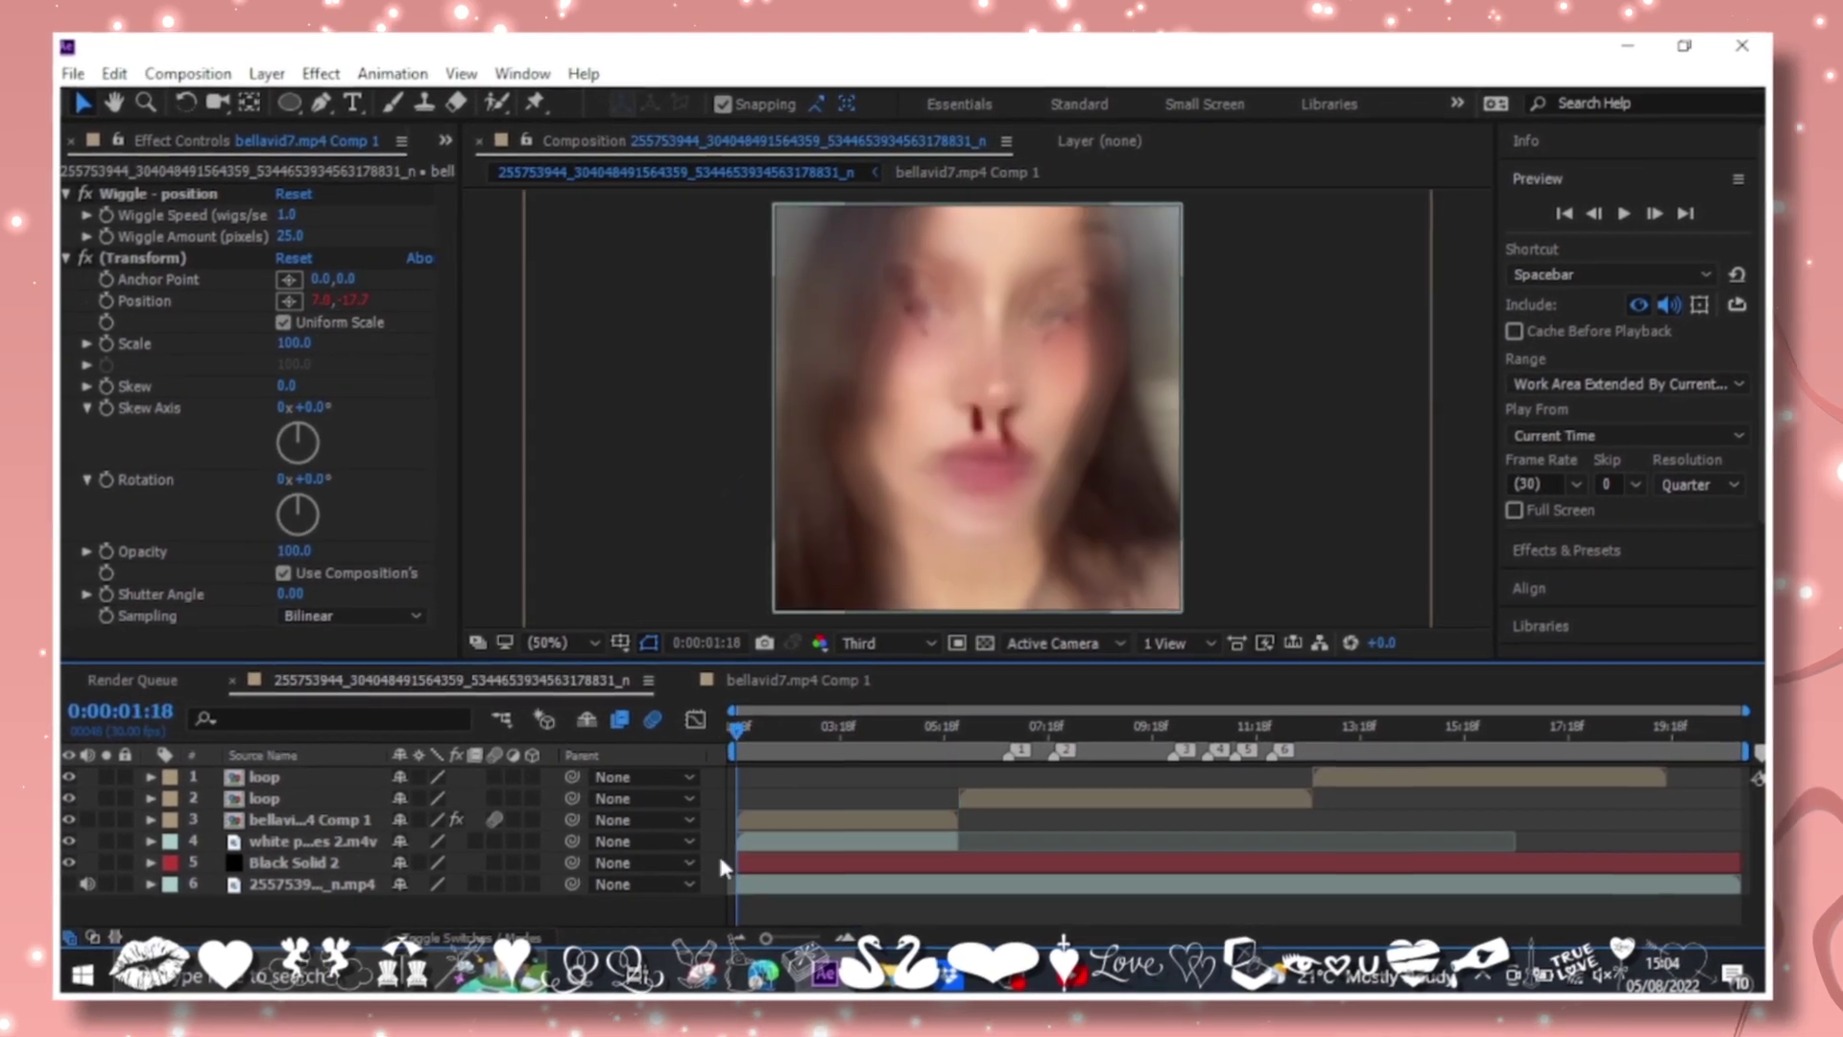
{"action": "right_click", "coordinate": [330, 829]}
{"action": "left_click", "coordinate": [391, 822]}
{"action": "type", "text": "fl"}
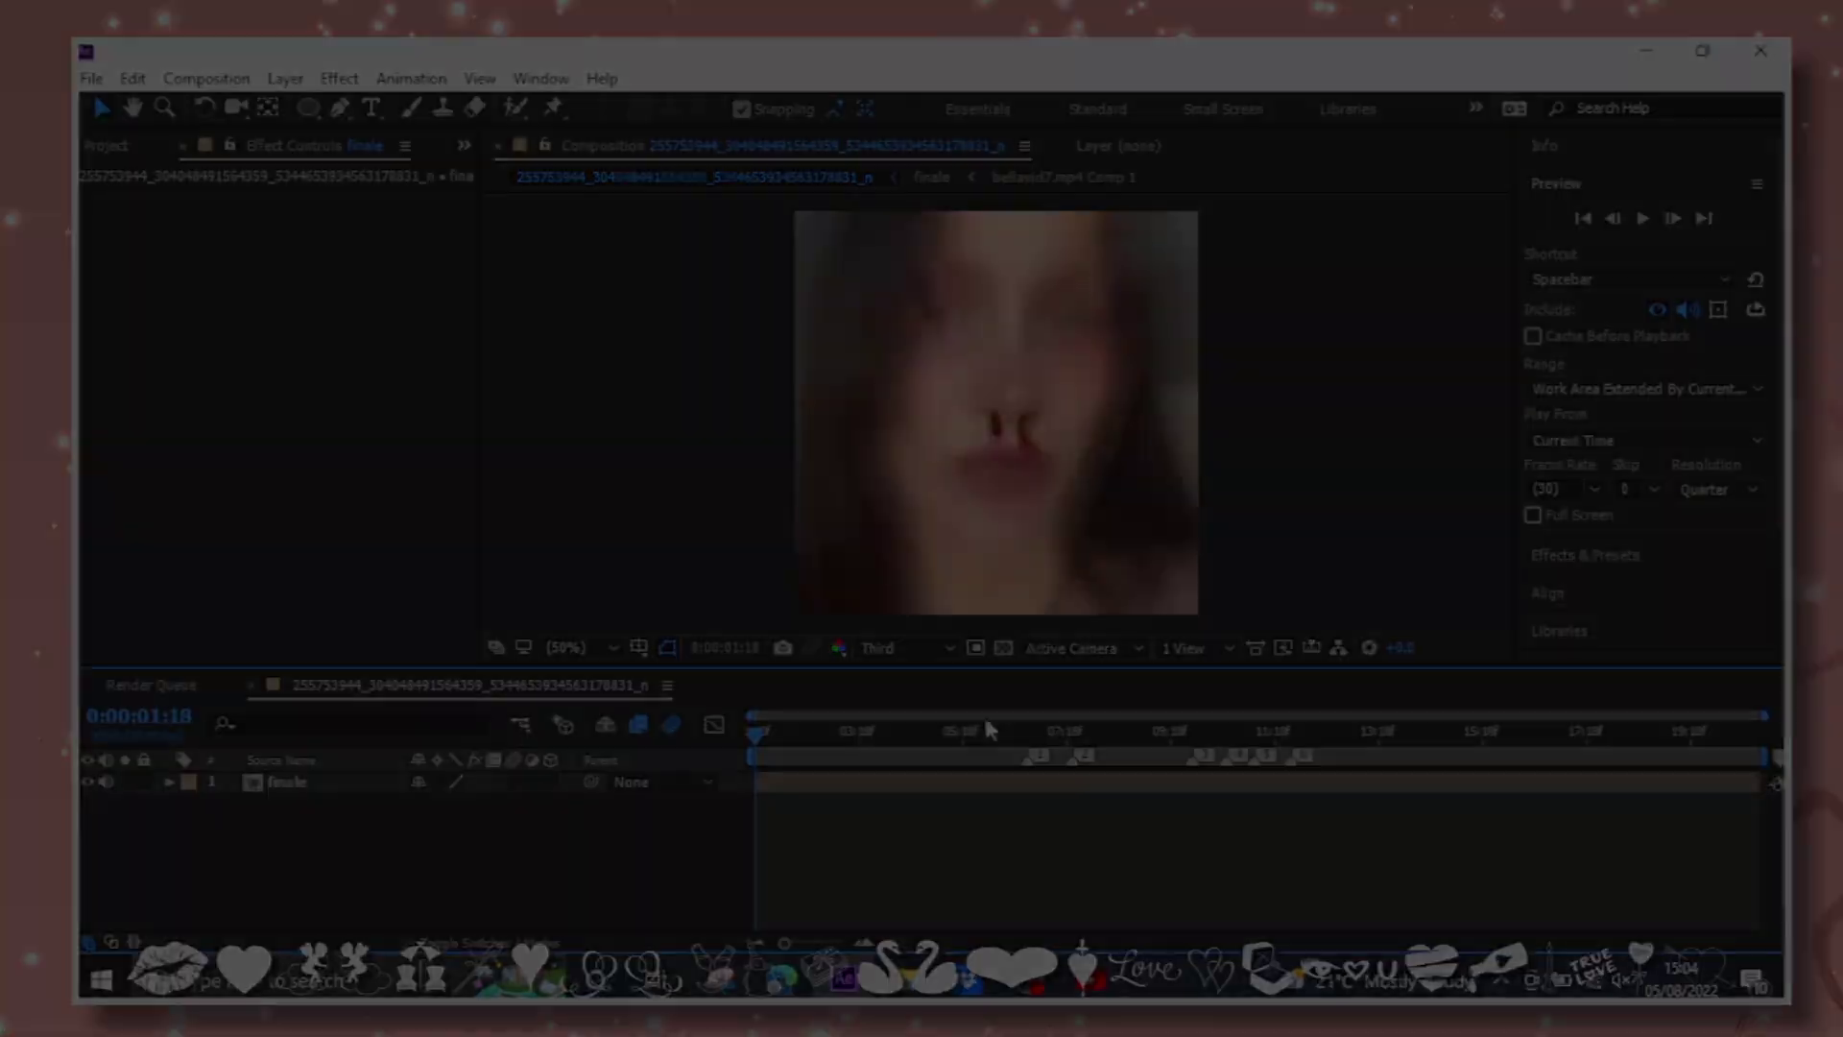